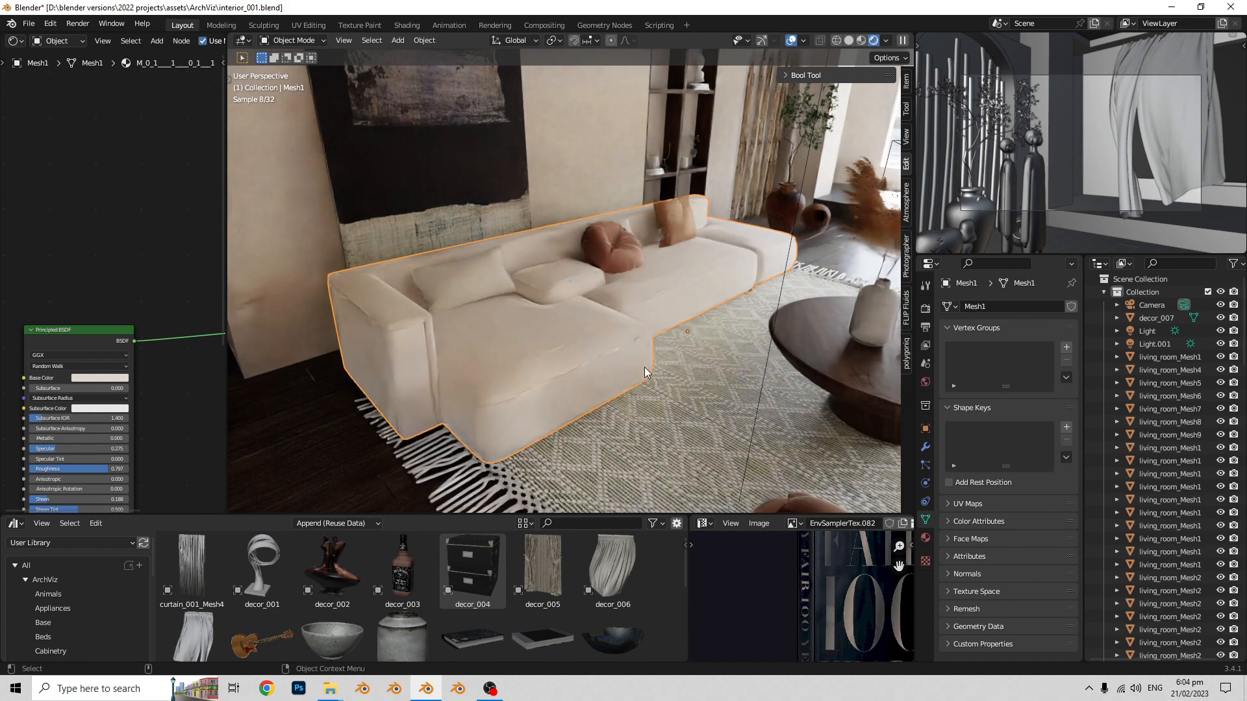
middle_click_drag(687, 353, 641, 395)
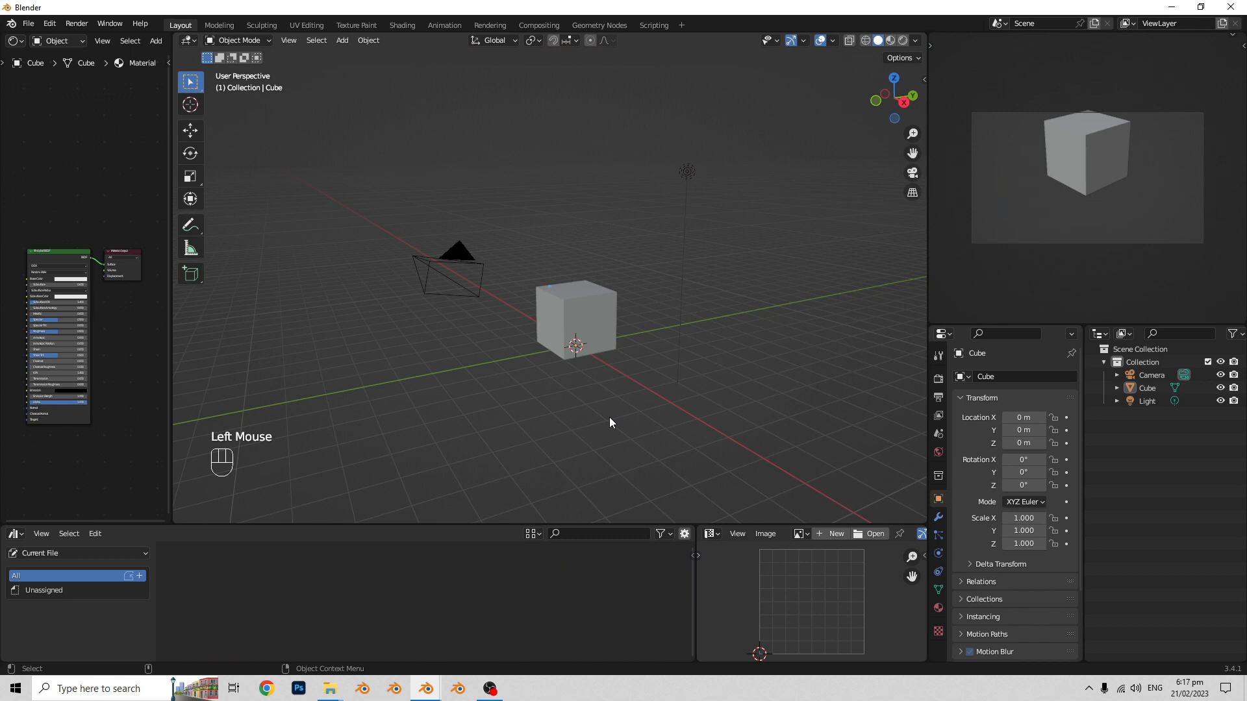
- Delete all the default objects from the scene: the camera, the cube and the light
key("a")
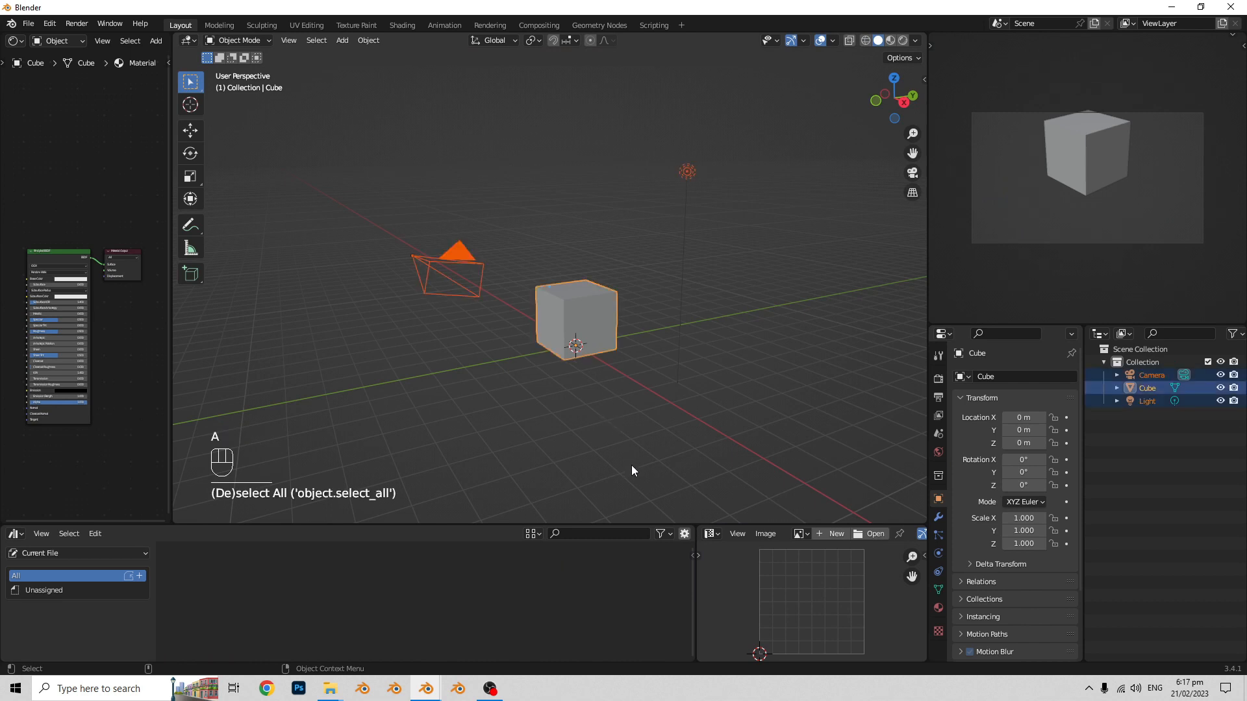
key("x")
left_click(634, 465)
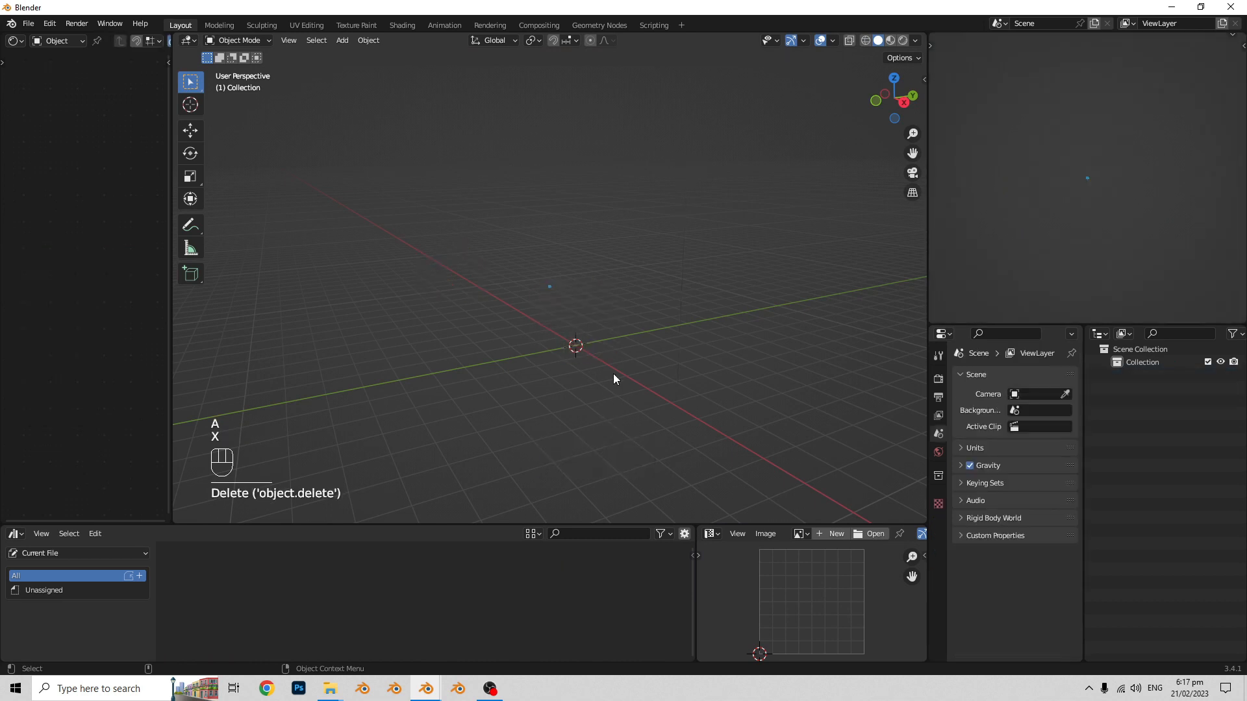
- Add topview.png from the Tutorial\sofa_001 folder to the empty scene as a reference image
middle_click_drag(613, 372, 566, 368, "shift")
middle_click(566, 368)
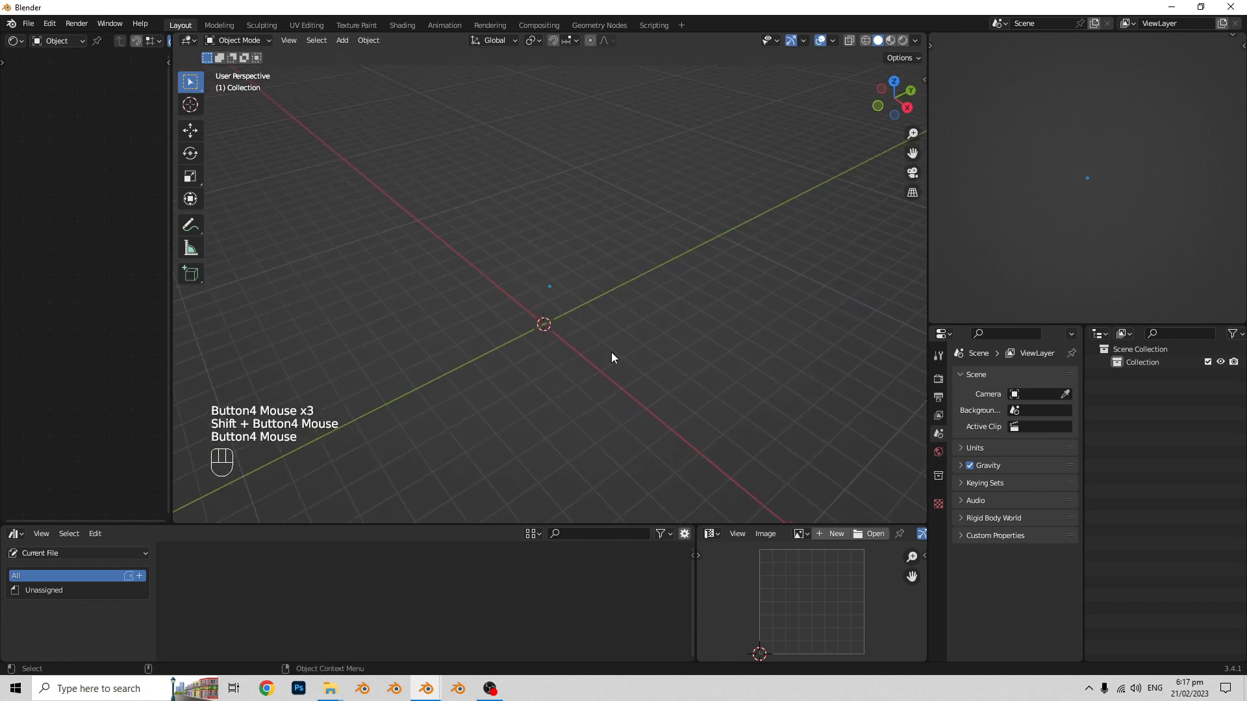
key("shift+a")
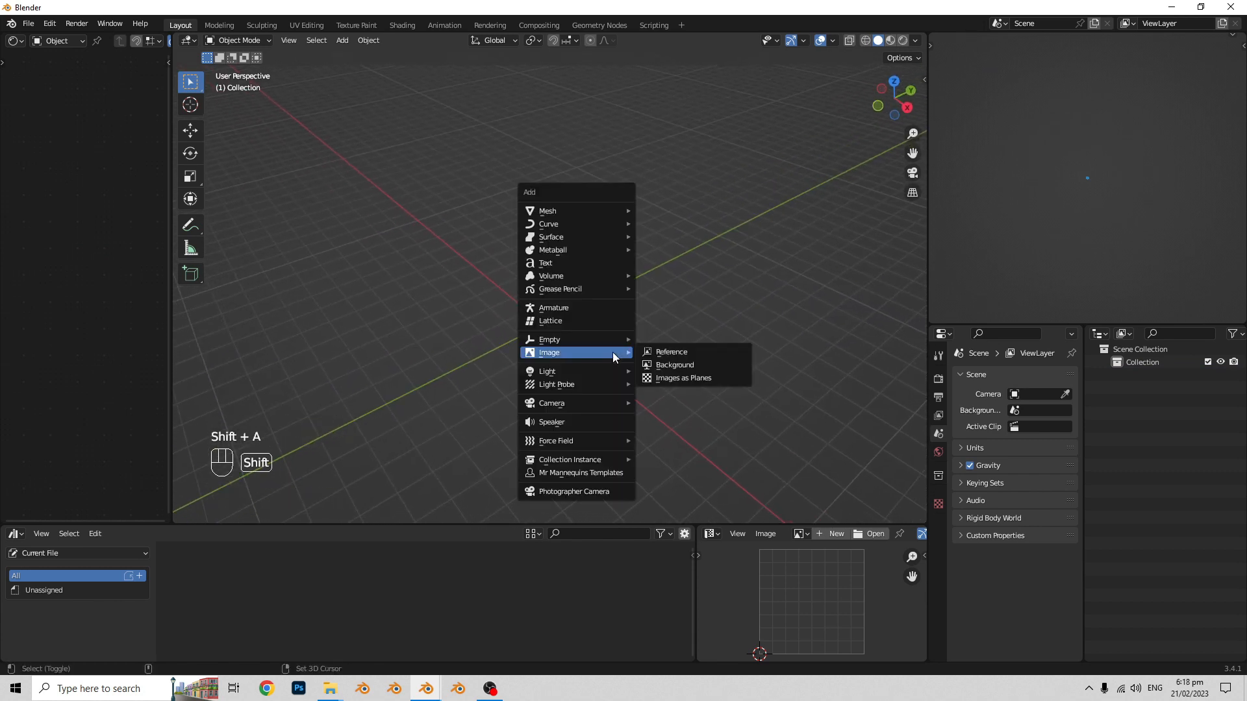
left_click(669, 351)
left_click_drag(419, 162, 393, 151)
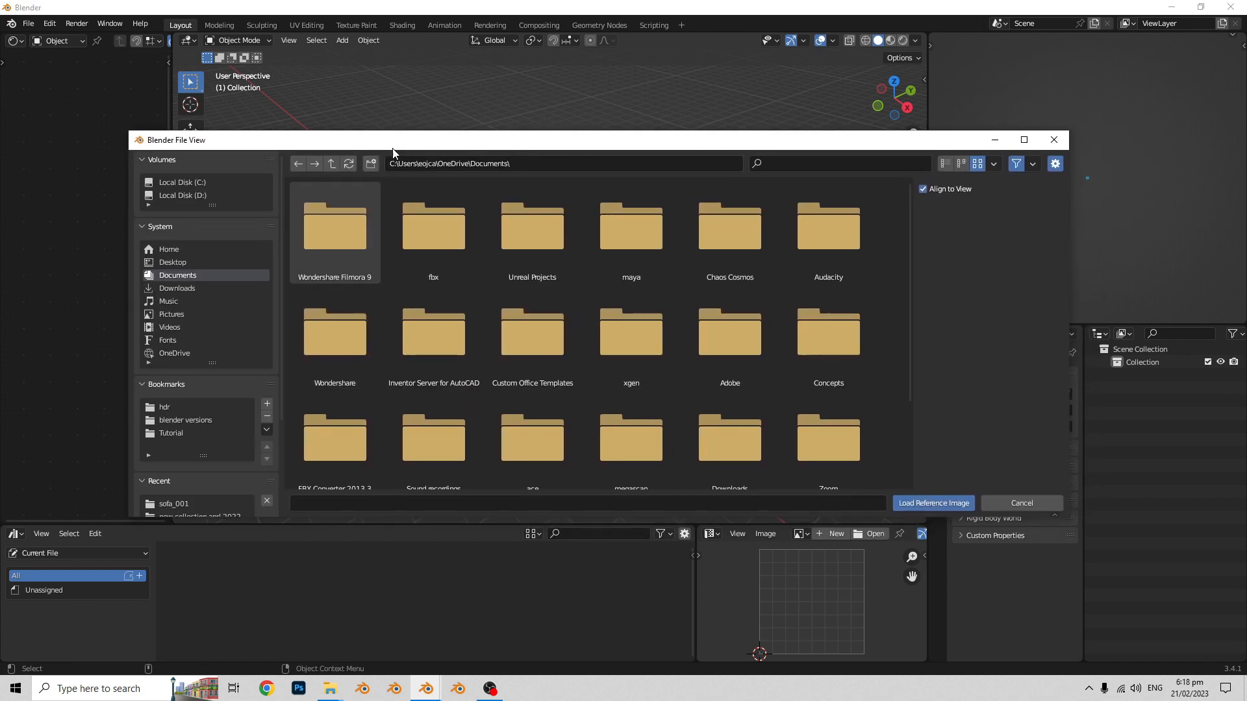
left_click(189, 431)
left_click(334, 260)
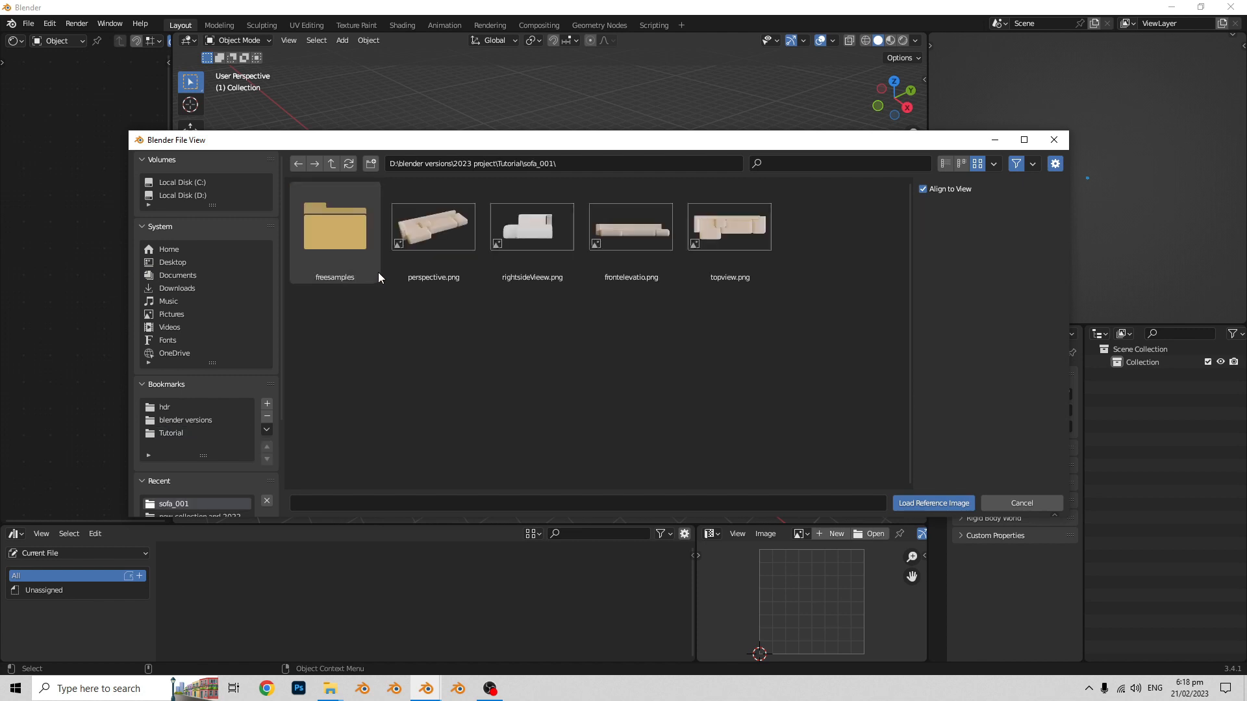
left_click(749, 238)
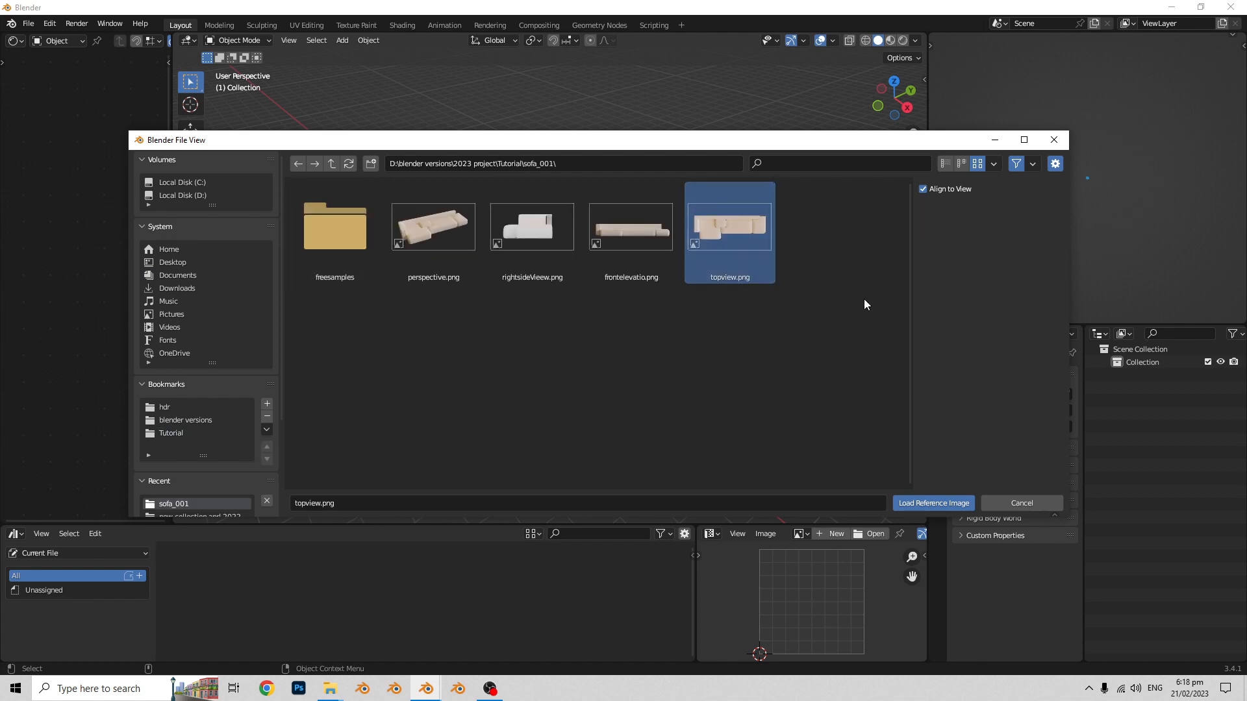
left_click(936, 506)
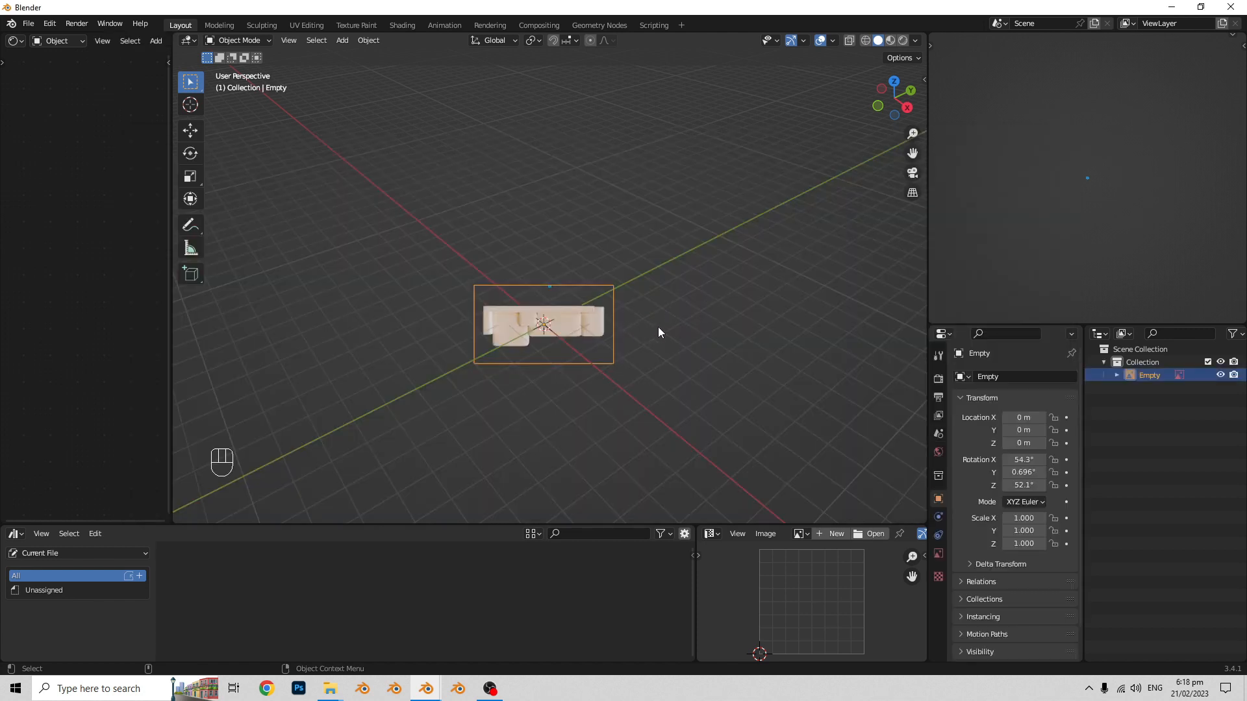
- Clear the rotation and location of the top view reference image so it lies flat at the origin
mouse_move(659, 327)
middle_mouse_down()
mouse_move(665, 342)
mouse_move(648, 324)
middle_mouse_up()
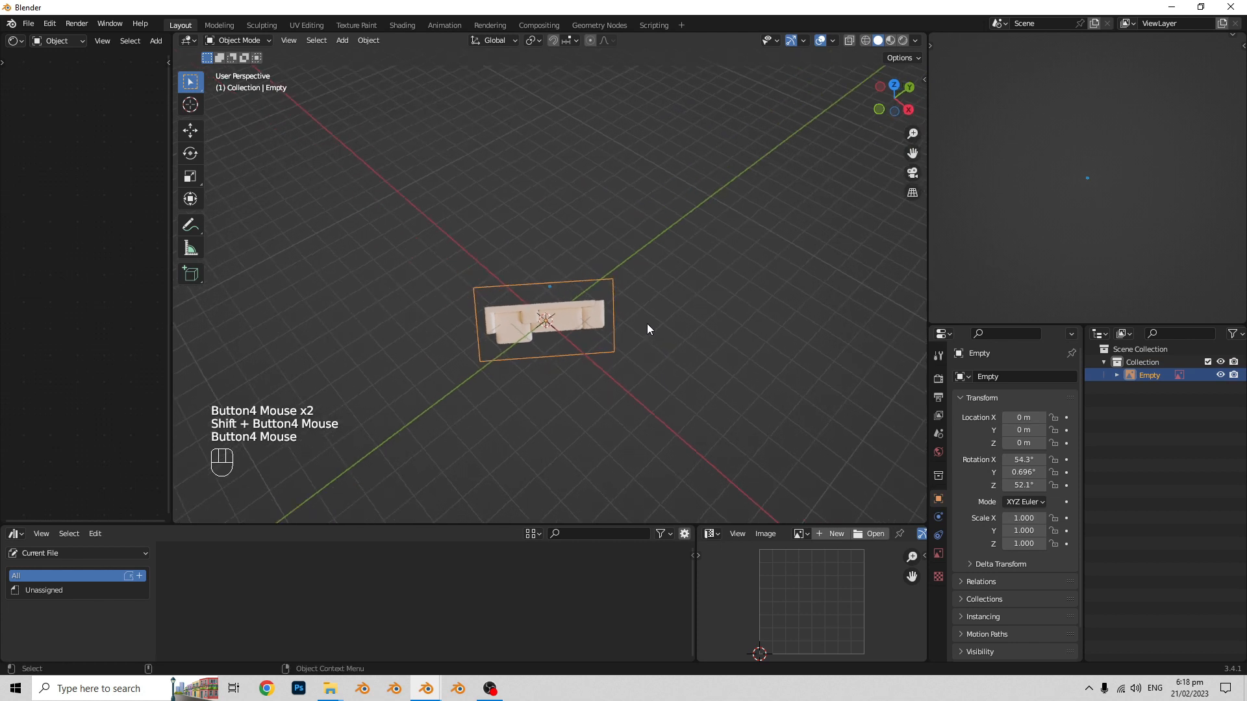
key("alt+r")
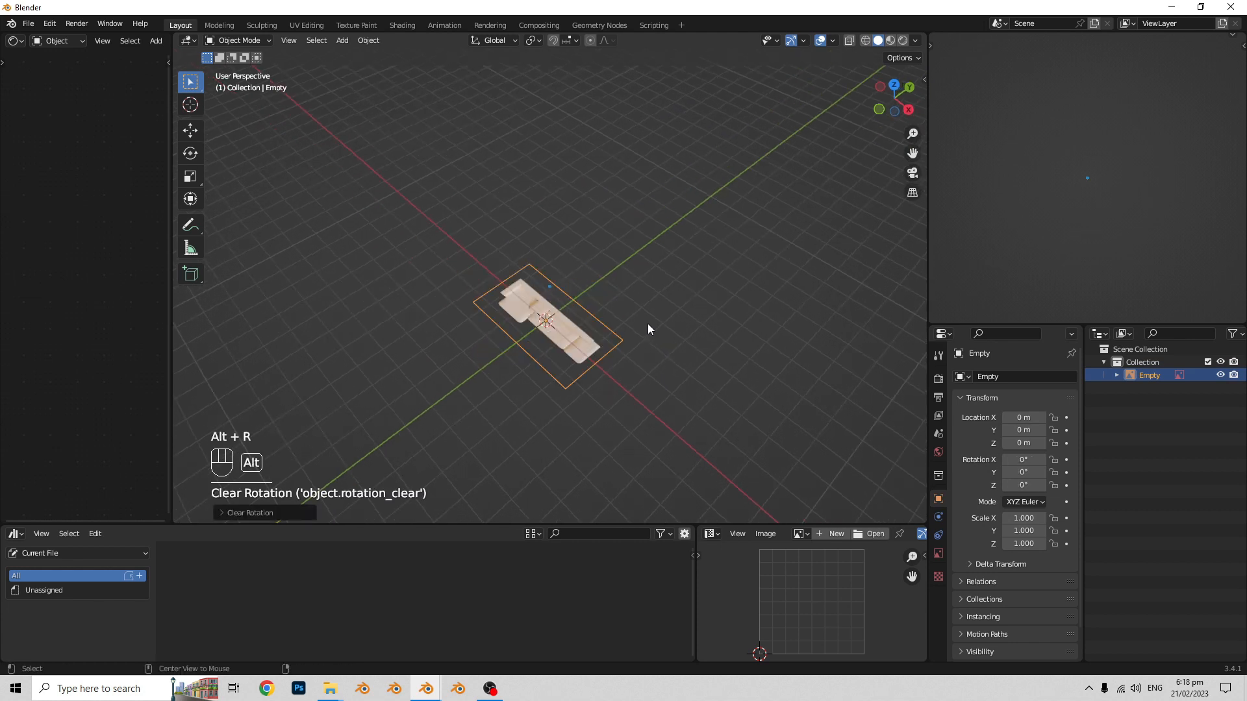
key("alt+g")
- Add frontelevatio.png from the sofa_001 folder as a second reference image
middle_click_drag(648, 323, 664, 318)
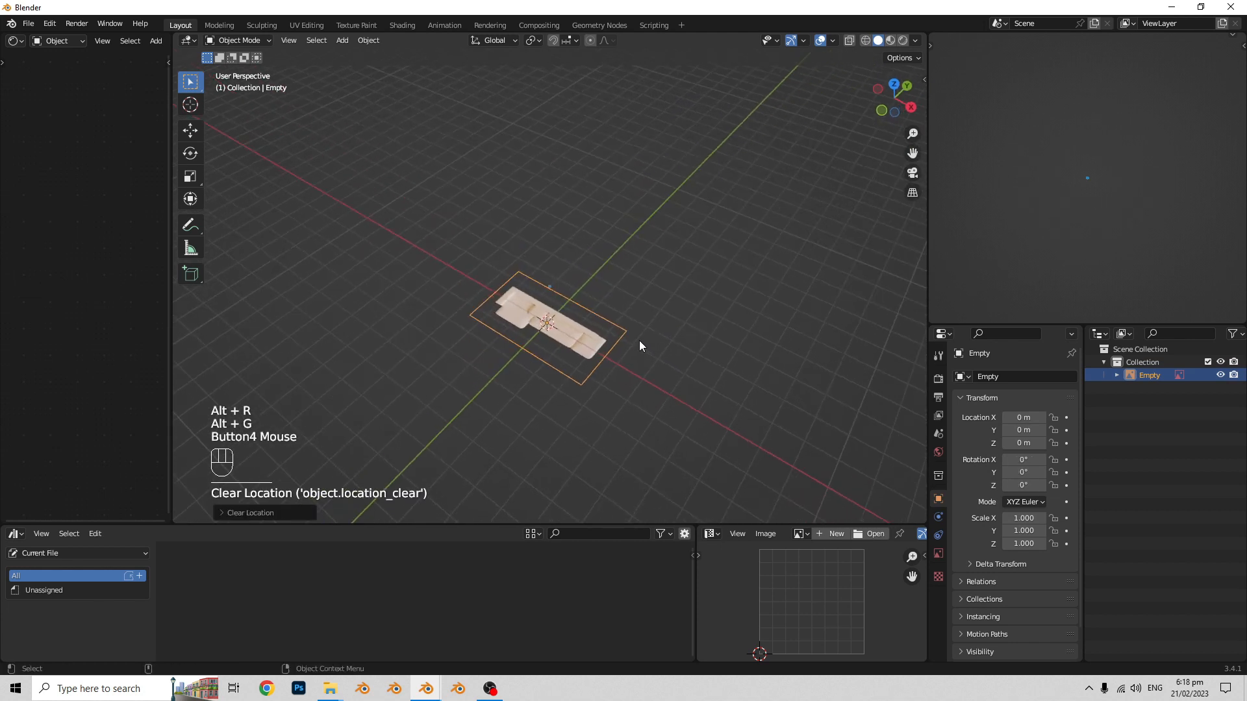
scroll(626, 366, "up", 2)
middle_click_drag(626, 367, 653, 291, "shift")
mouse_move(653, 290)
middle_mouse_down("shift")
mouse_move(660, 299)
mouse_move(647, 280)
middle_mouse_up("shift")
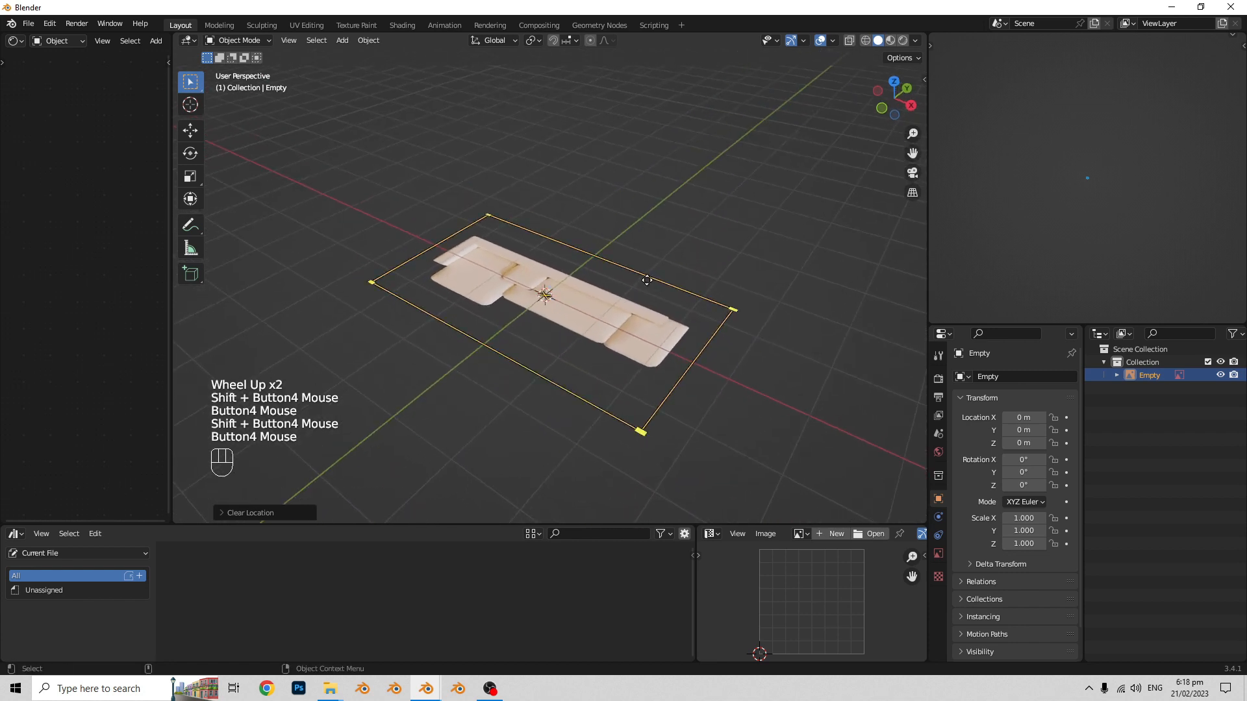
middle_click_drag(715, 321, 679, 300, "shift")
middle_click_drag(678, 300, 664, 294, "shift")
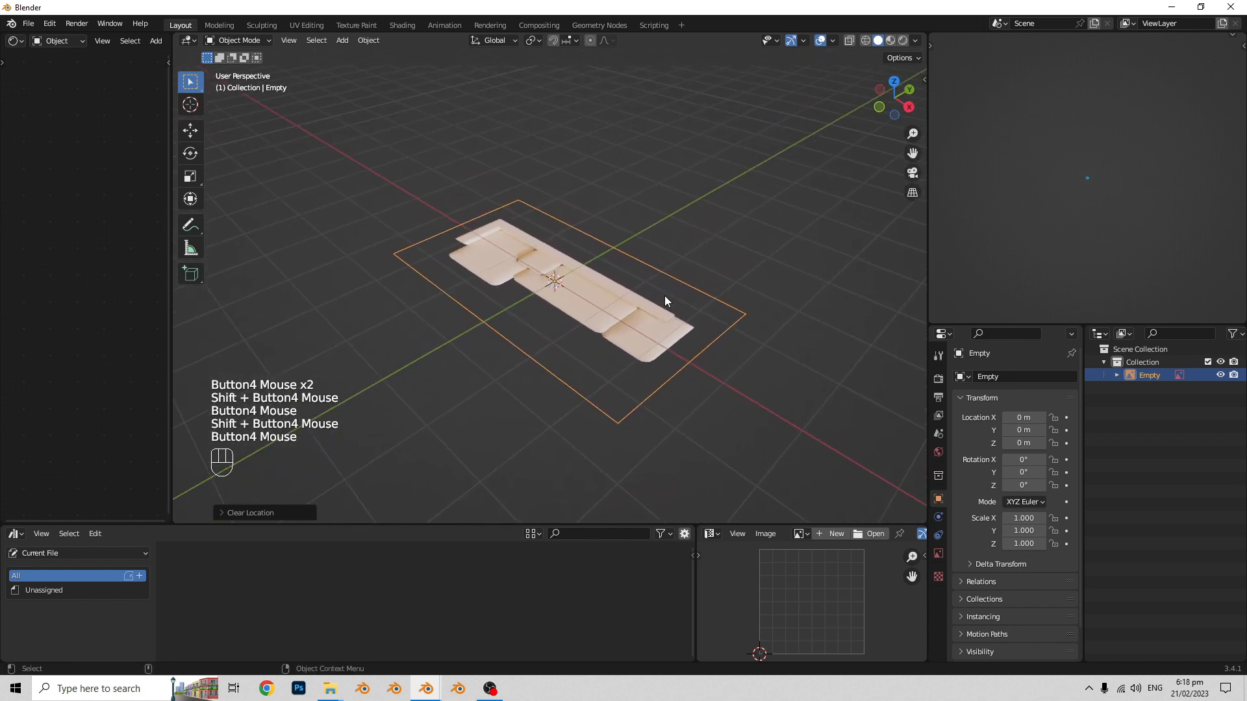
key("shift+a")
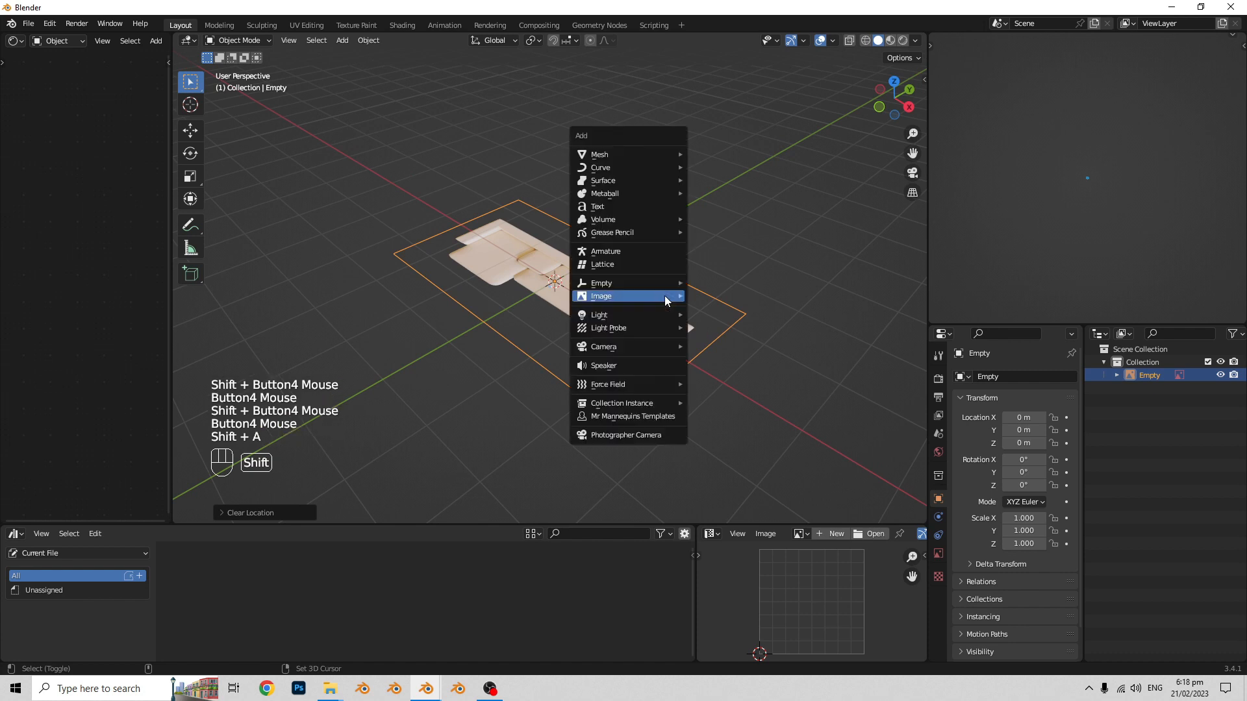
mouse_move(649, 297)
left_click(751, 294)
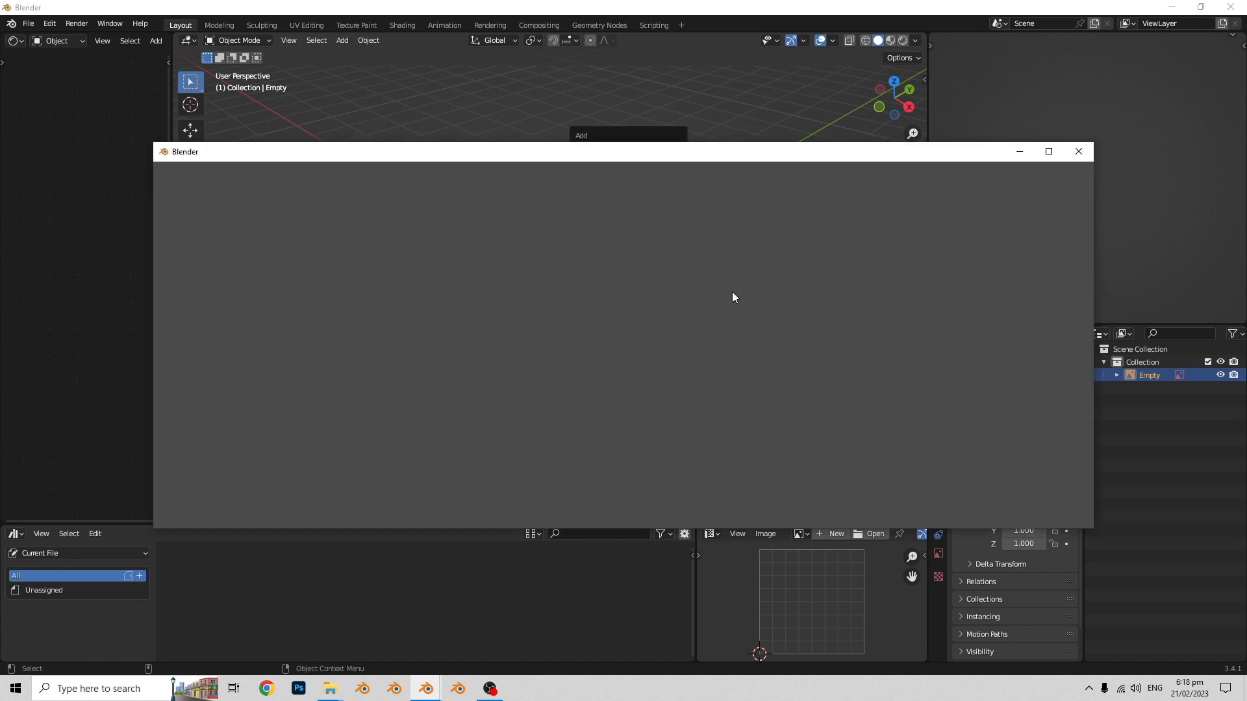
left_click(210, 448)
left_click(360, 273)
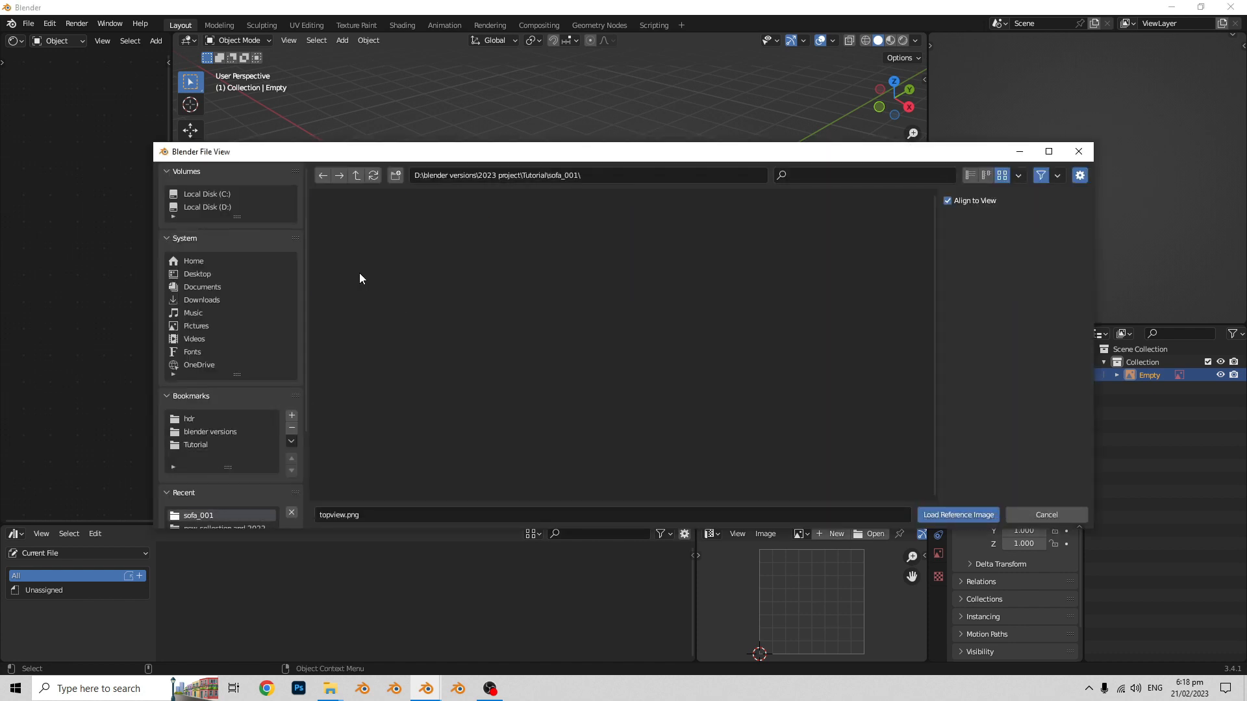
left_click_drag(669, 154, 642, 138)
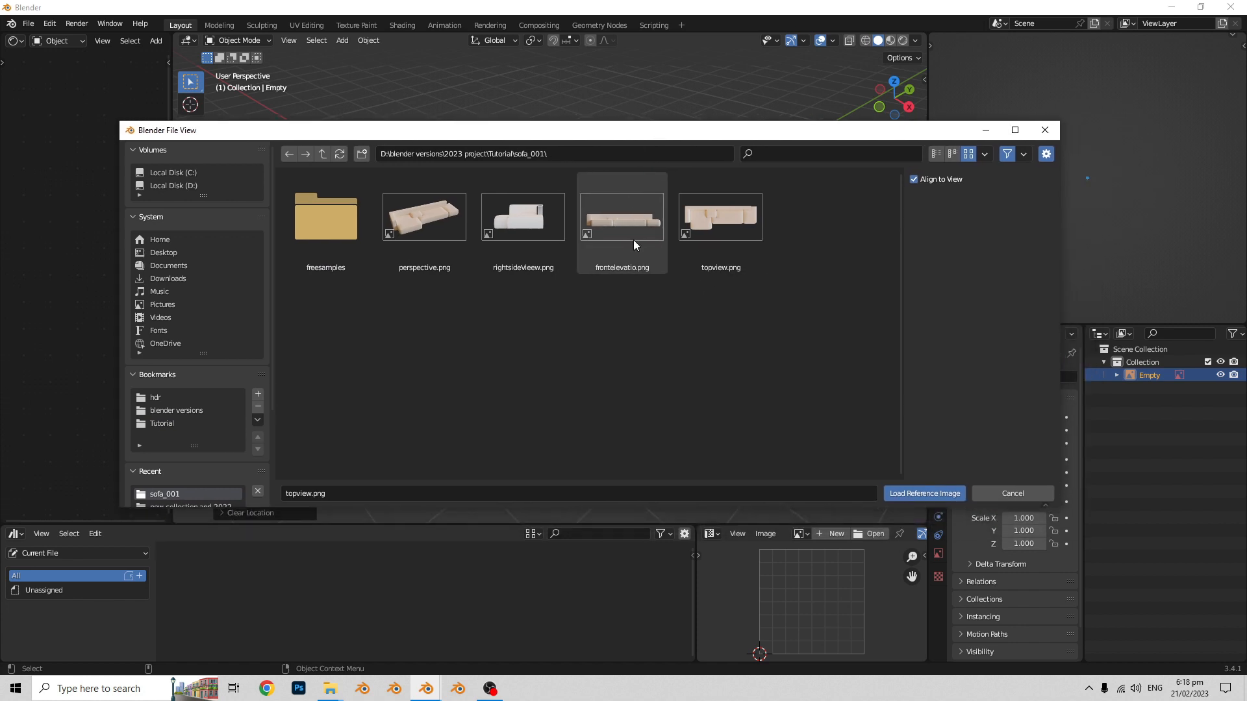
left_click(646, 248)
left_click(926, 495)
- Clear the front elevation image's rotation and location, and rotate it 90° about the X axis to stand upright
mouse_move(586, 362)
middle_mouse_down()
mouse_move(606, 370)
mouse_move(595, 398)
mouse_move(658, 391)
mouse_move(599, 356)
mouse_move(607, 365)
mouse_move(588, 372)
middle_mouse_up()
key("alt+r")
key("alt+g")
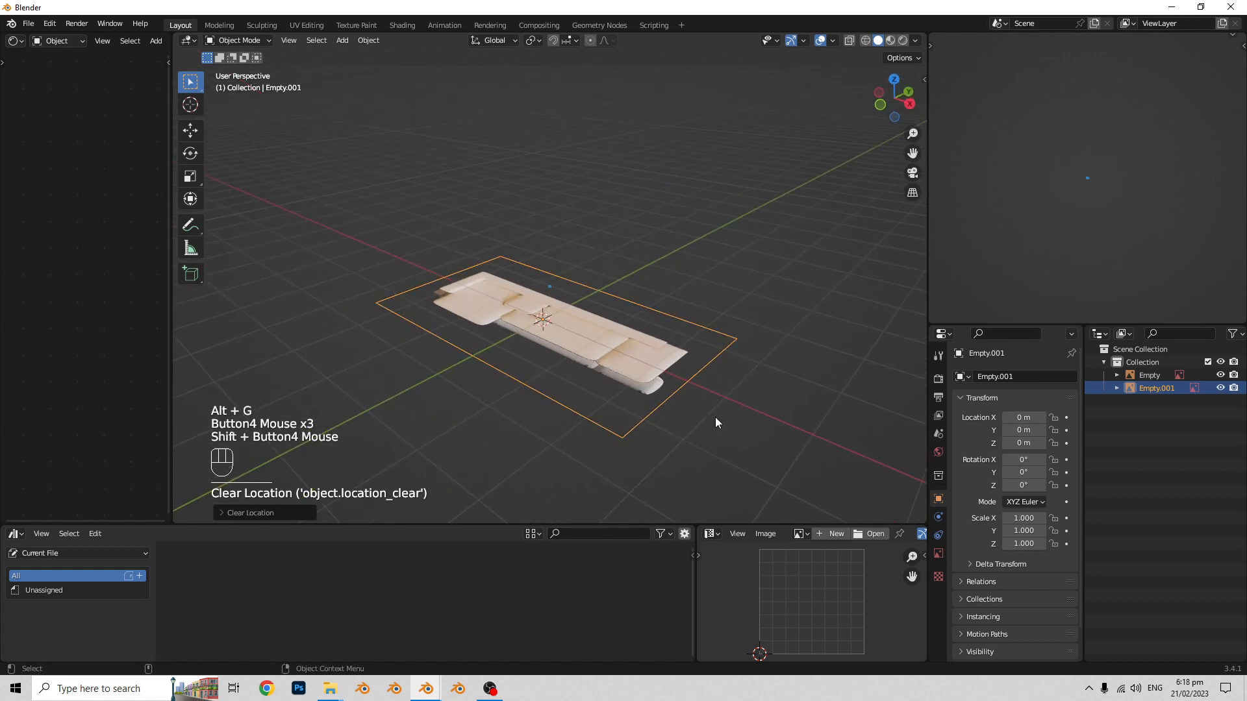
key("r")
key("x")
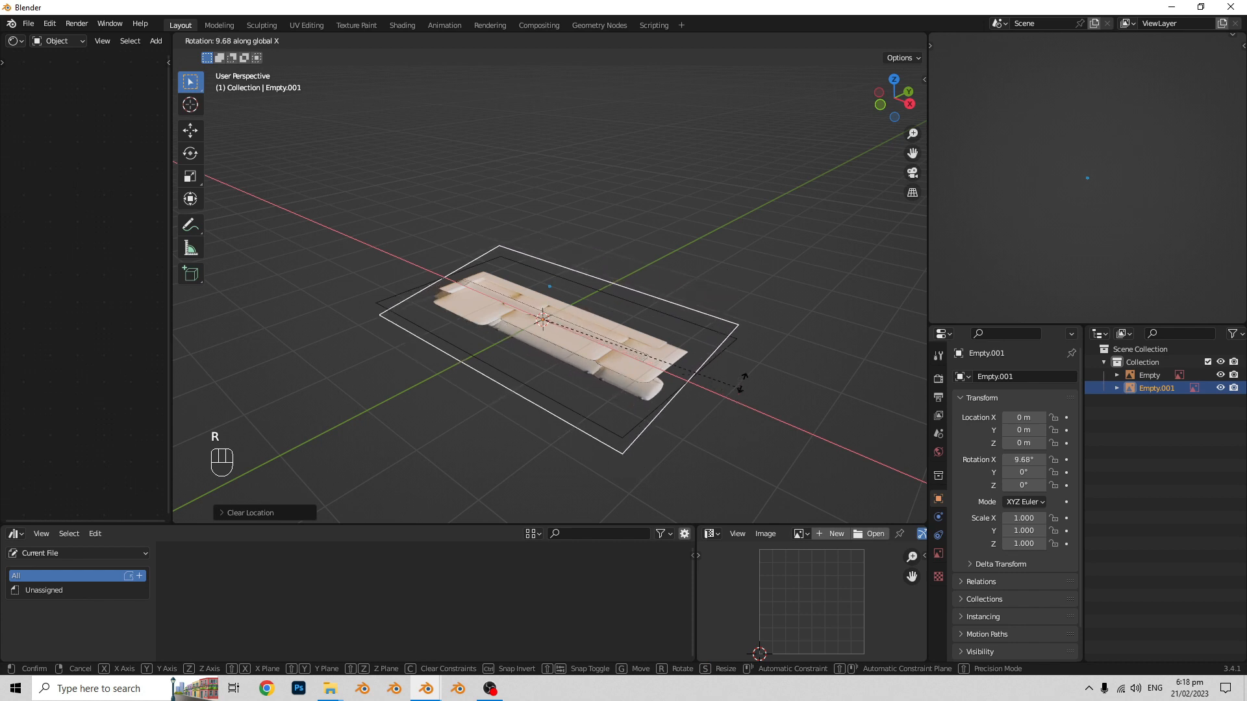
type("90")
left_click(653, 210)
- Raise the front elevation image about 0.6 m along Z in front view so the sofa's base sits on the ground line
middle_click_drag(637, 270, 653, 348)
scroll(665, 341, "up", 1)
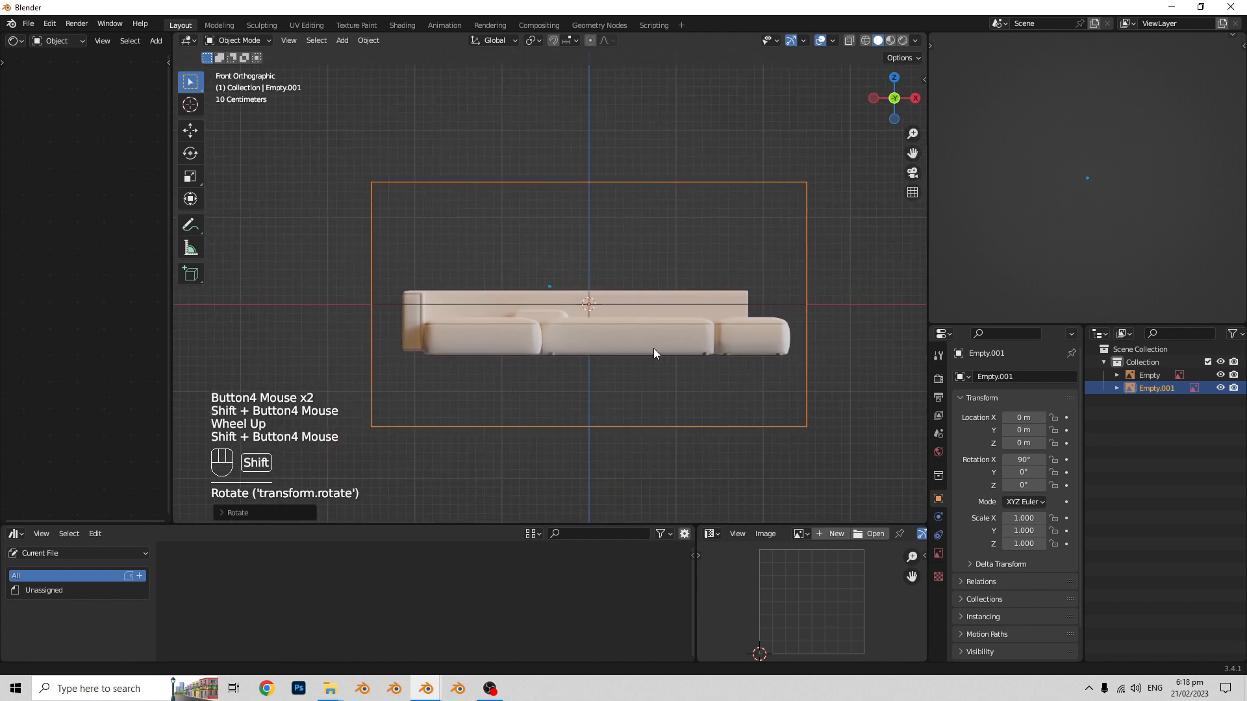
key("g")
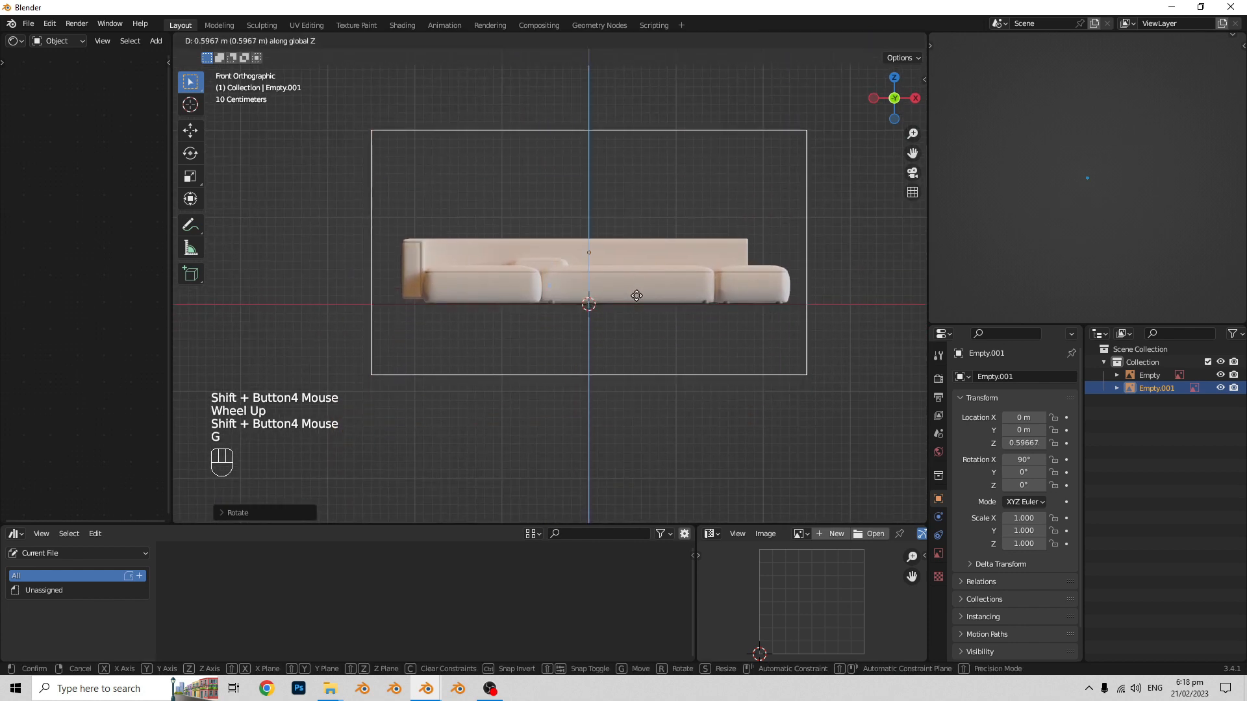
left_click(636, 294)
- Move the front elevation image back about 1.53 m along Y, behind the top view image
middle_click_drag(637, 295, 568, 314)
key("g")
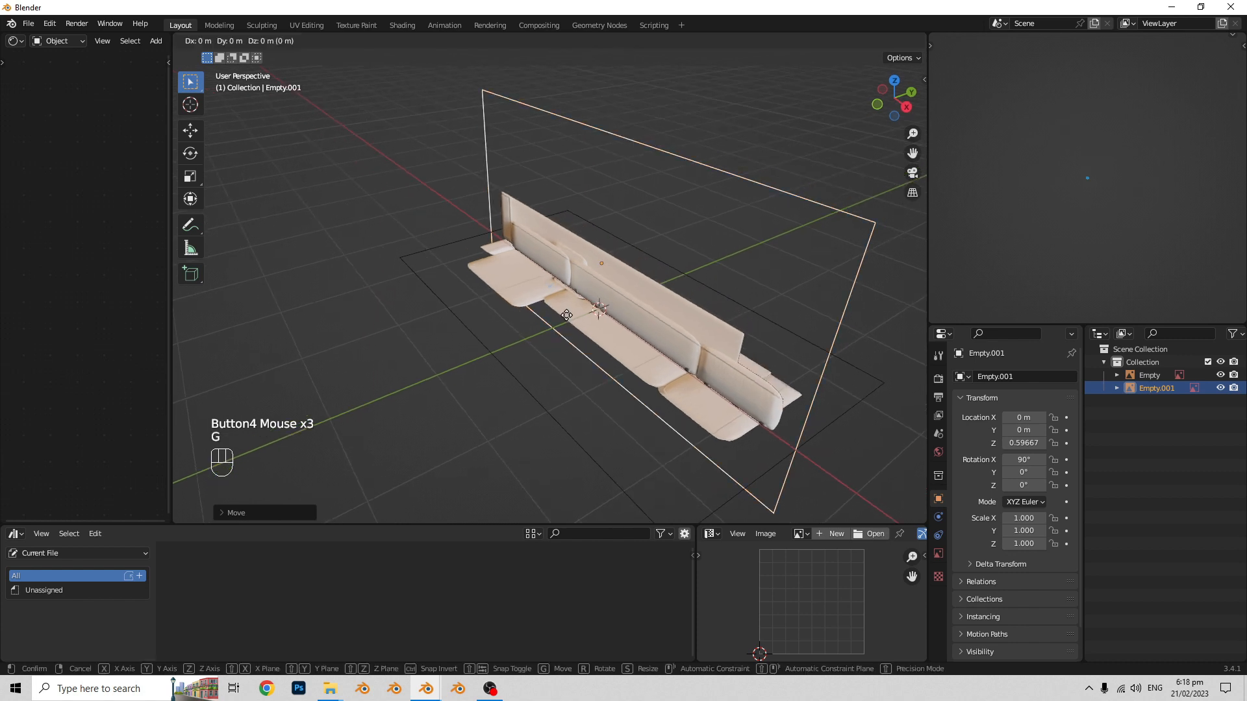
key("g")
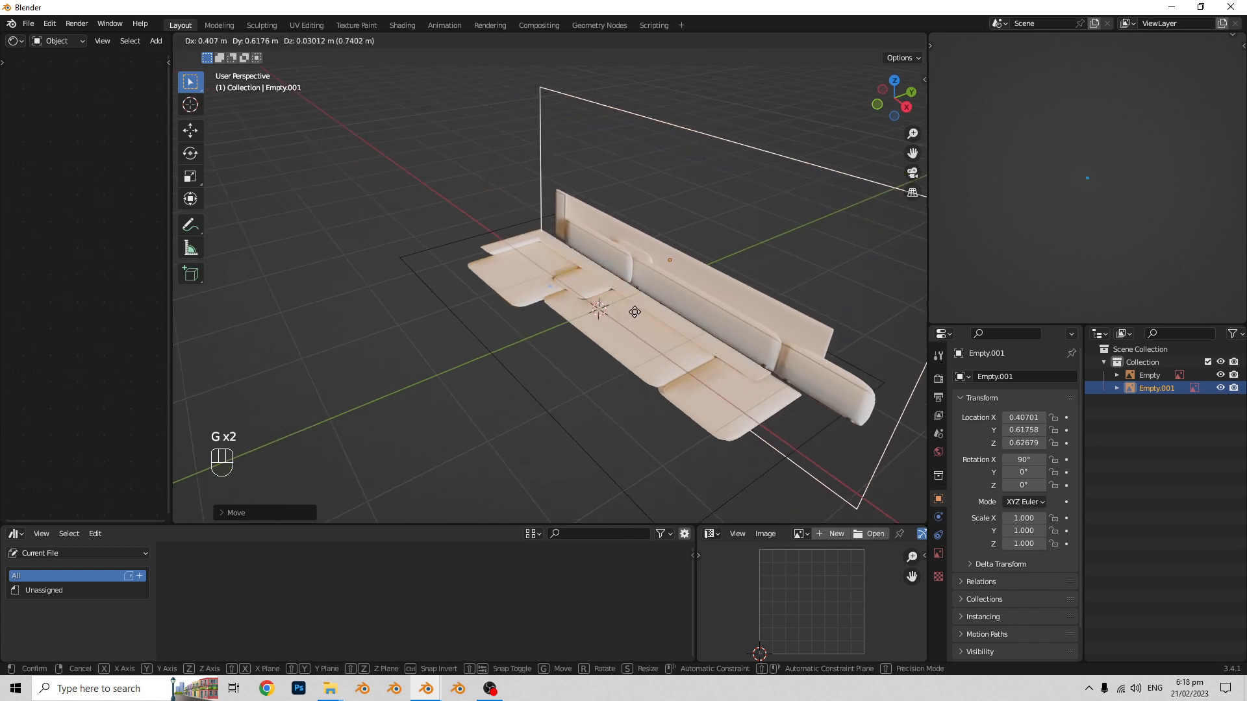
left_click(670, 304)
- Add a cube mesh at the origin over the top view reference, working in top orthographic view
middle_click_drag(670, 305, 701, 310)
middle_click_drag(702, 310, 800, 405)
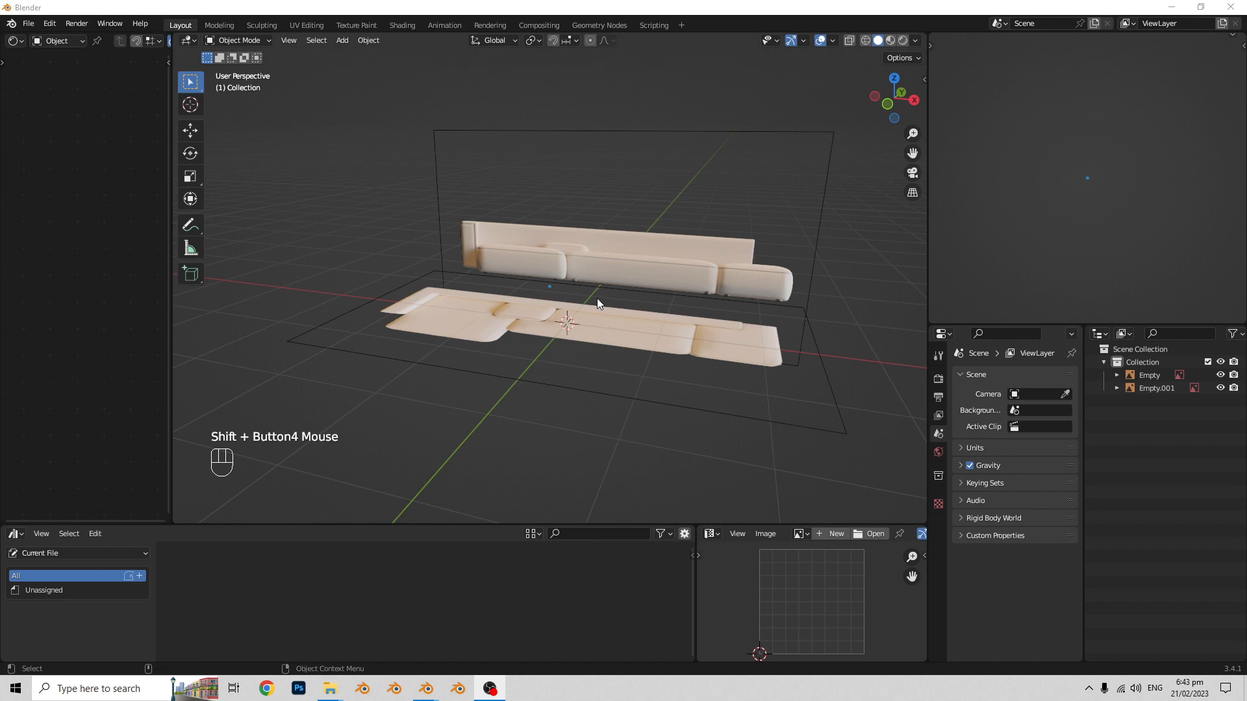
middle_click_drag(597, 298, 595, 229)
left_click(602, 207)
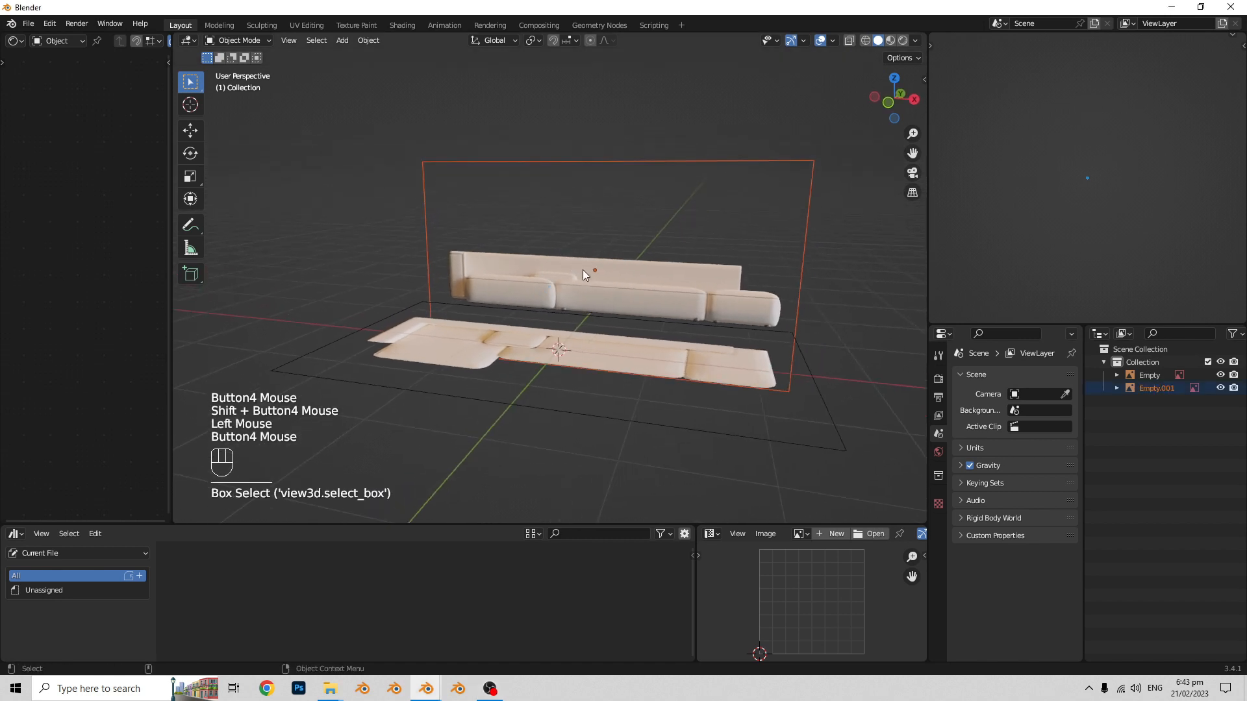
middle_click_drag(582, 270, 604, 310)
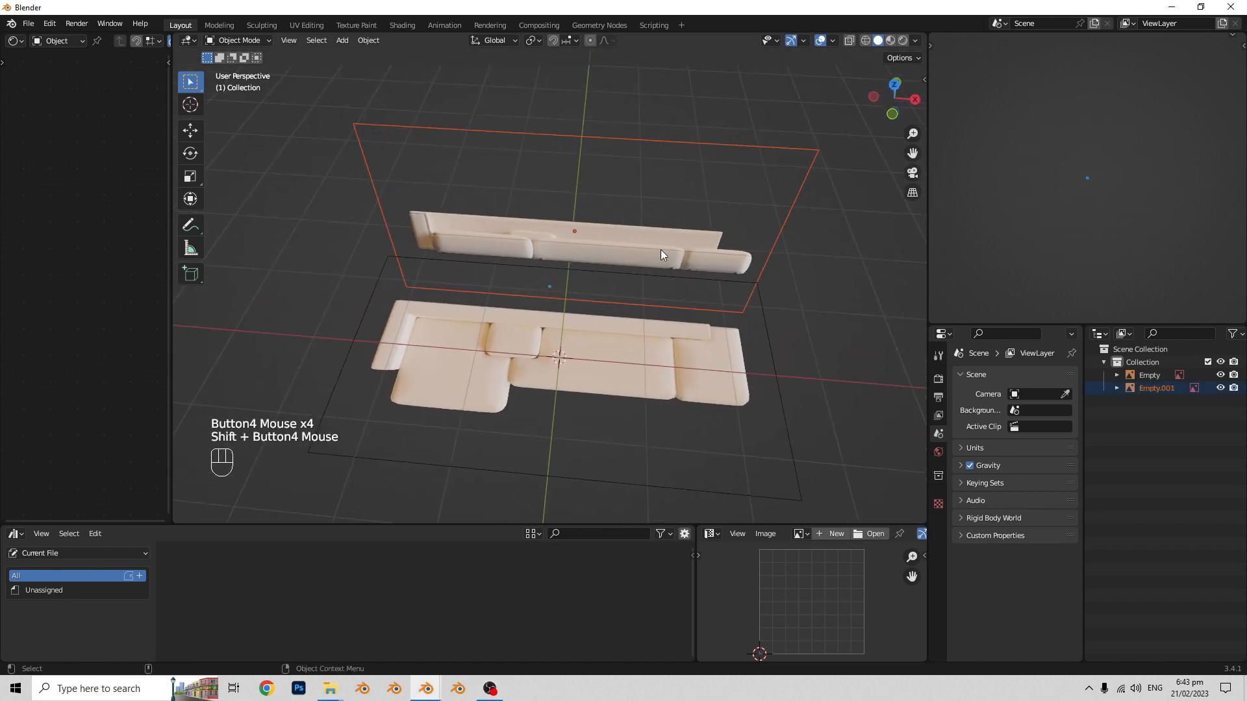
middle_click_drag(660, 249, 580, 281)
scroll(581, 293, "up", 1)
key("shift+a")
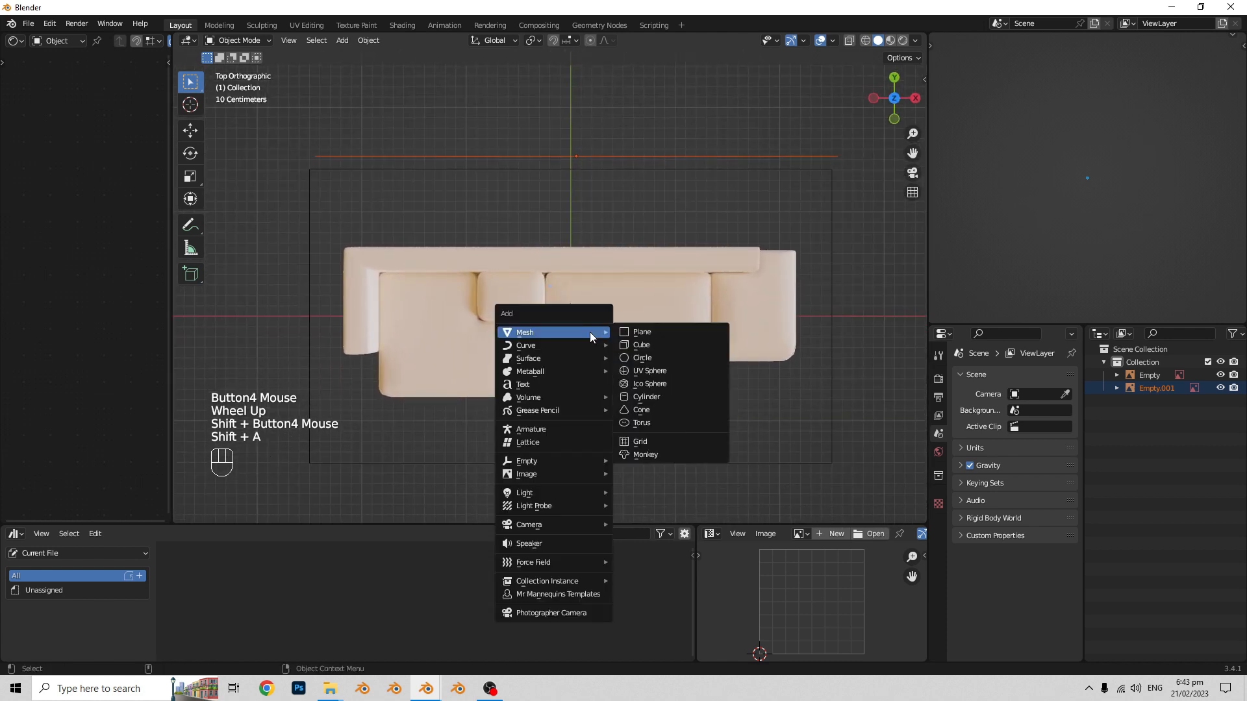
key("shift+a")
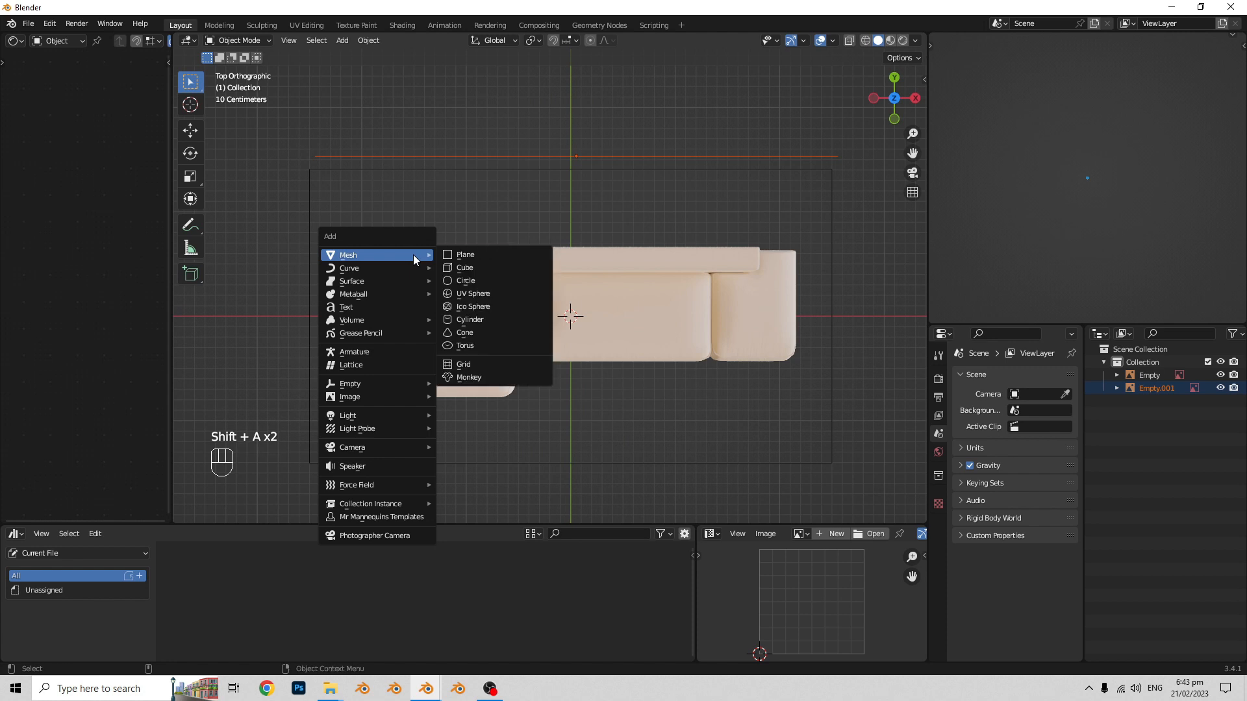
mouse_move(418, 256)
left_click(465, 268)
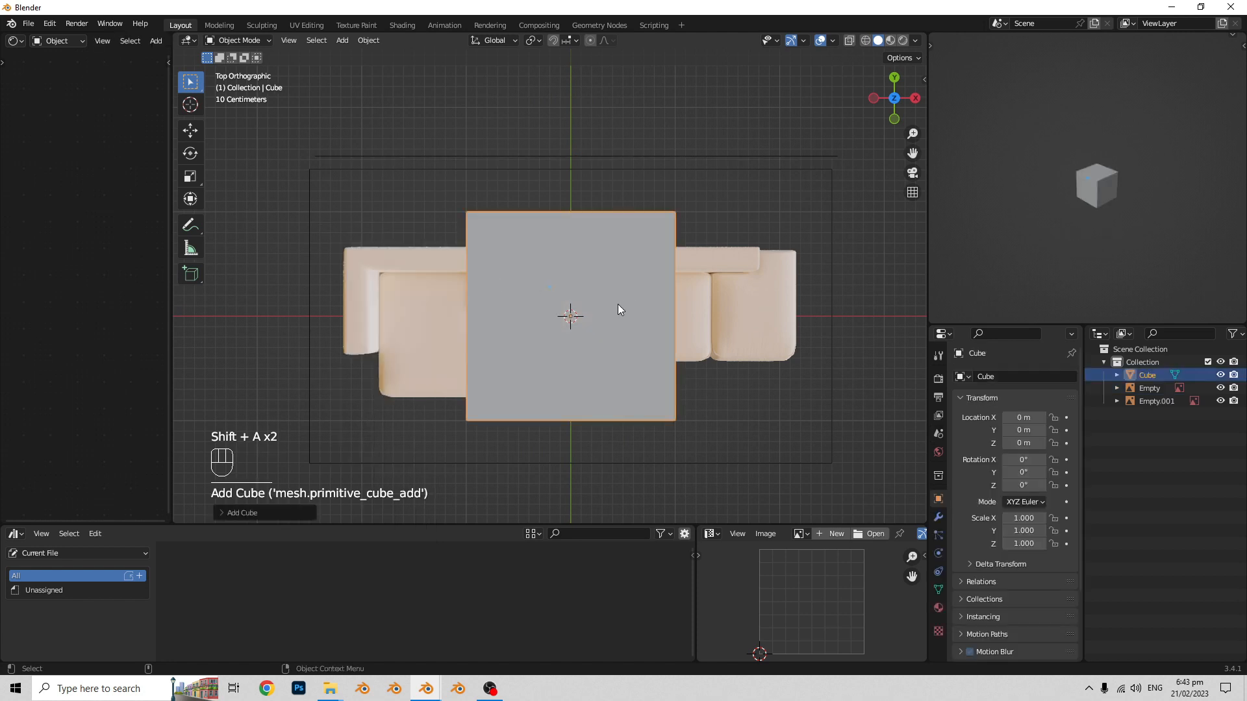
- Move the cube over the sofa's chaise end in top view, to about X -1.21 m and Y -0.07 m
scroll(537, 330, "up", 1, "shift")
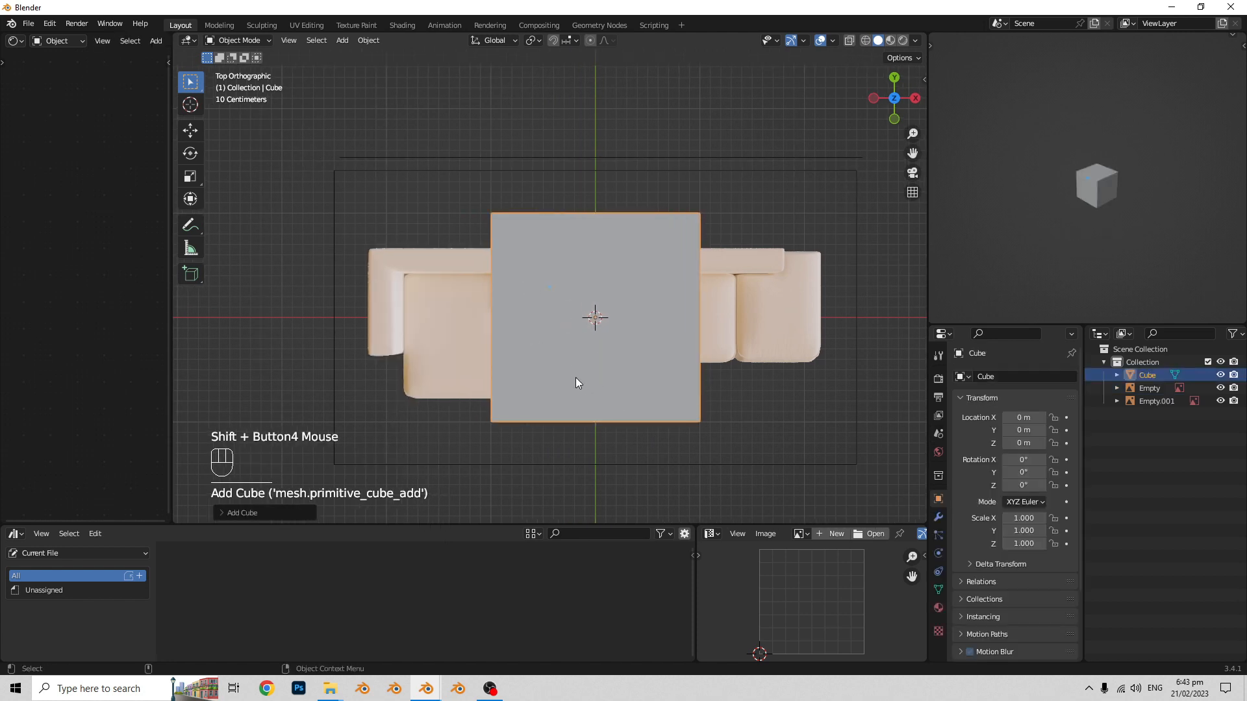
key("g")
left_click(458, 381)
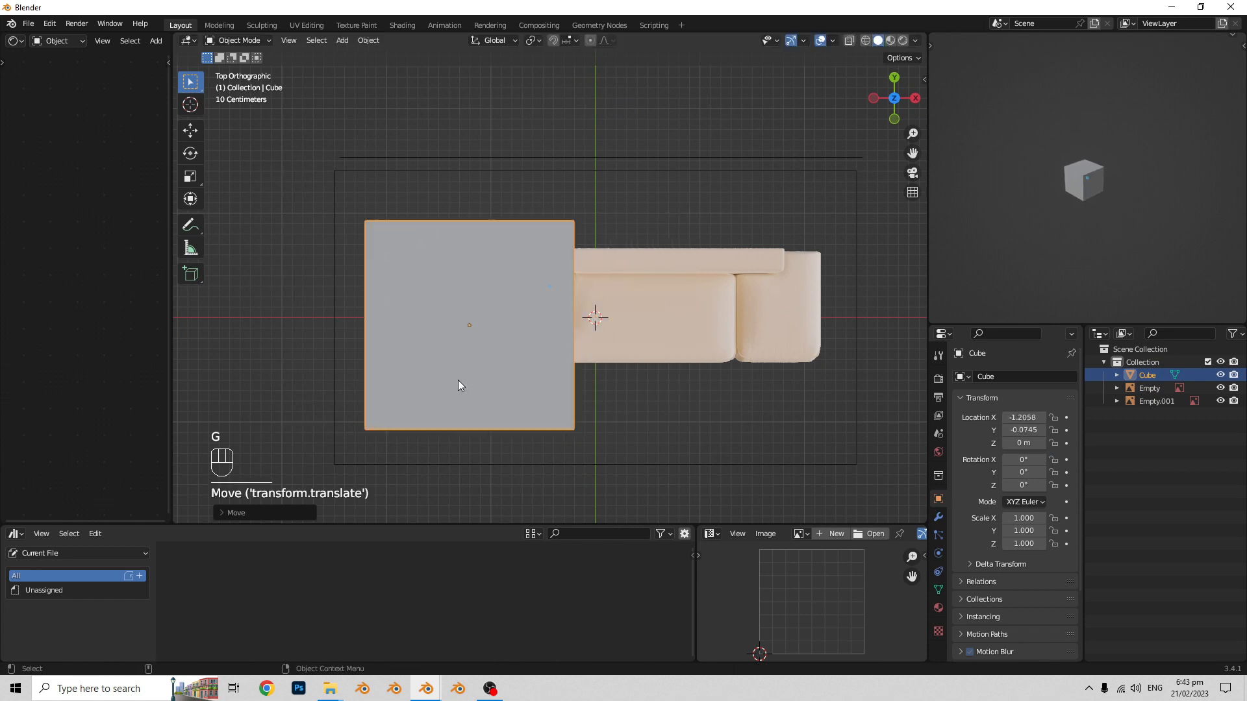
- Turn on X-ray display so the sofa reference can be seen through the cube
scroll(505, 380, "up", 1, "shift")
middle_click_drag(505, 380, 499, 390, "shift")
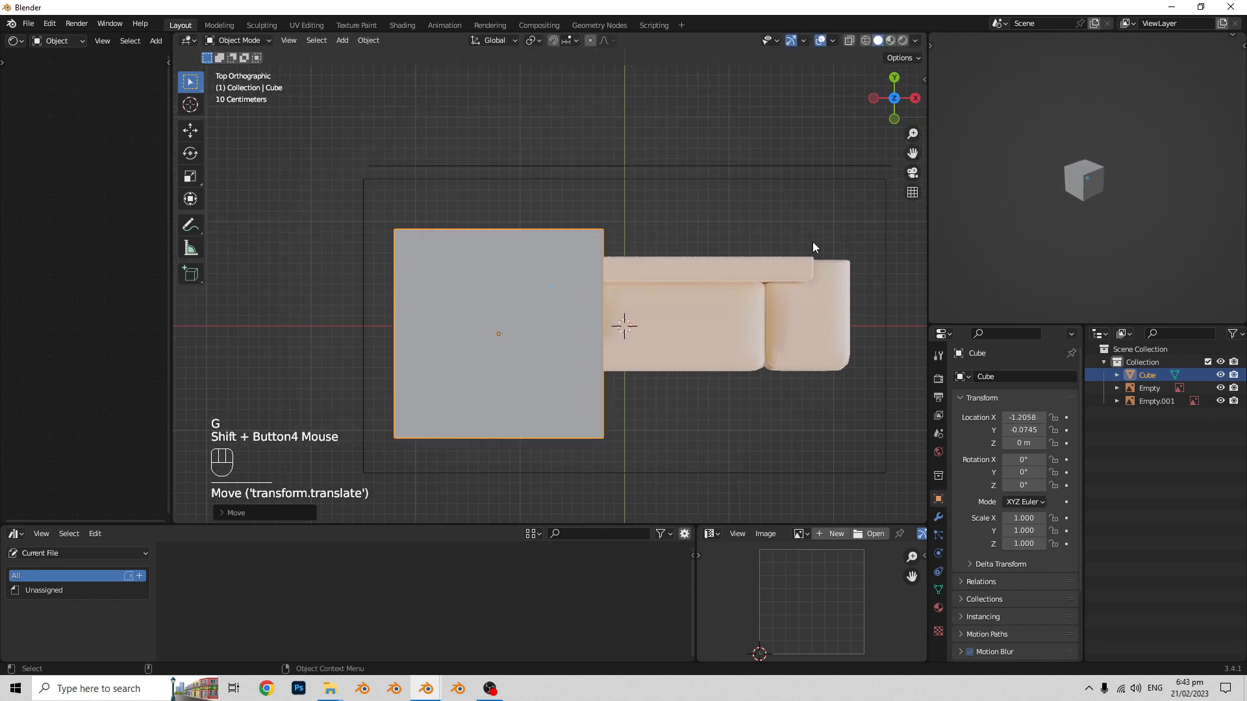
left_click(849, 41)
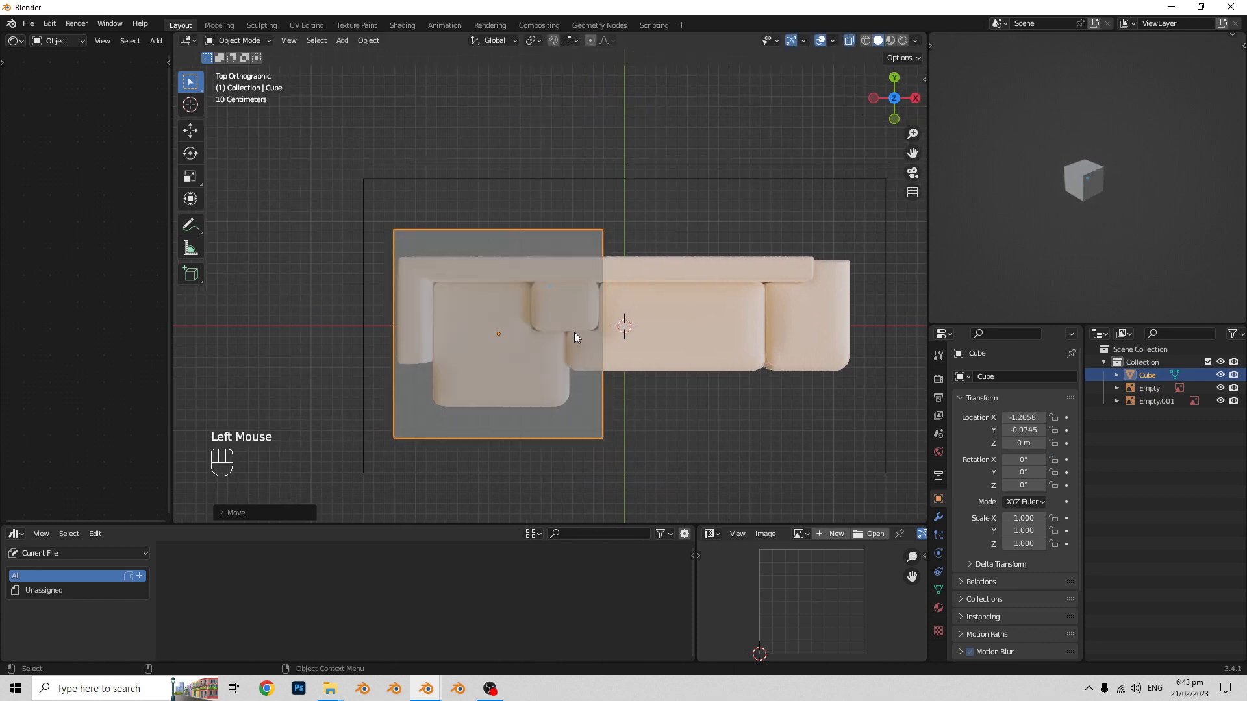
key("alt+z")
key("alt+z")
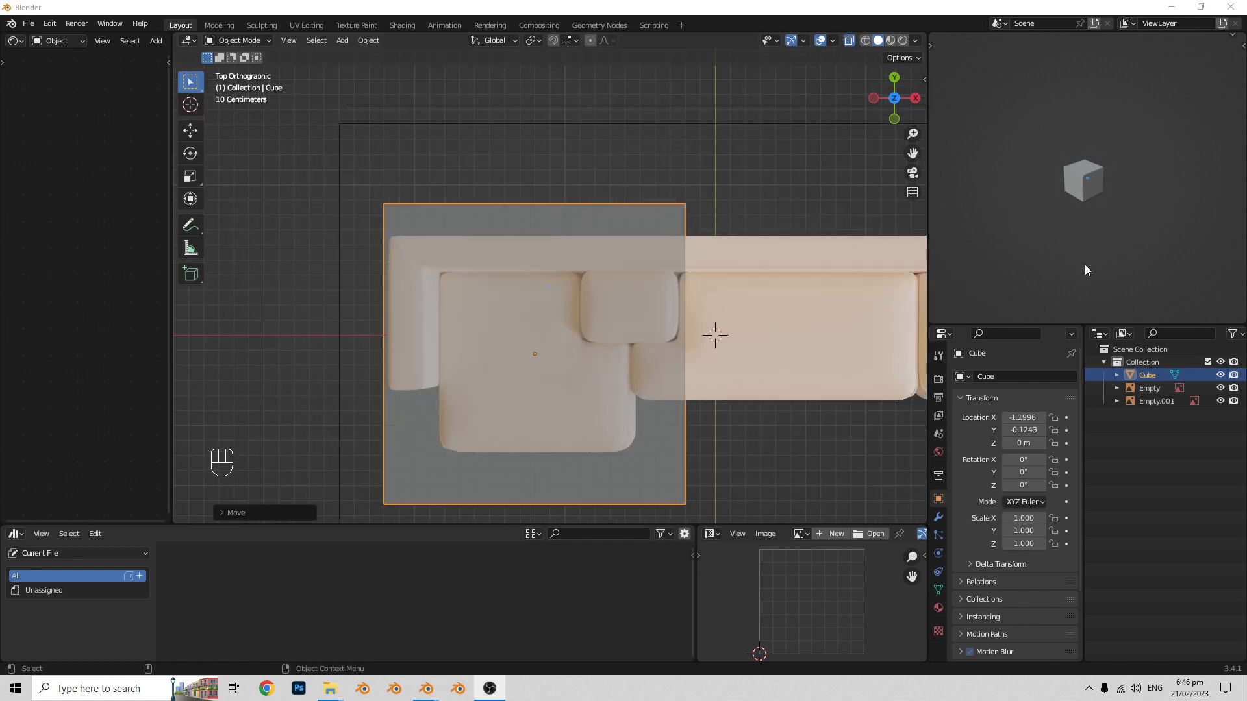
- Scale the cube down to 0.576 and move it over the chaise seat, to about X -1.18 m and Y -0.18 m
left_click(696, 274)
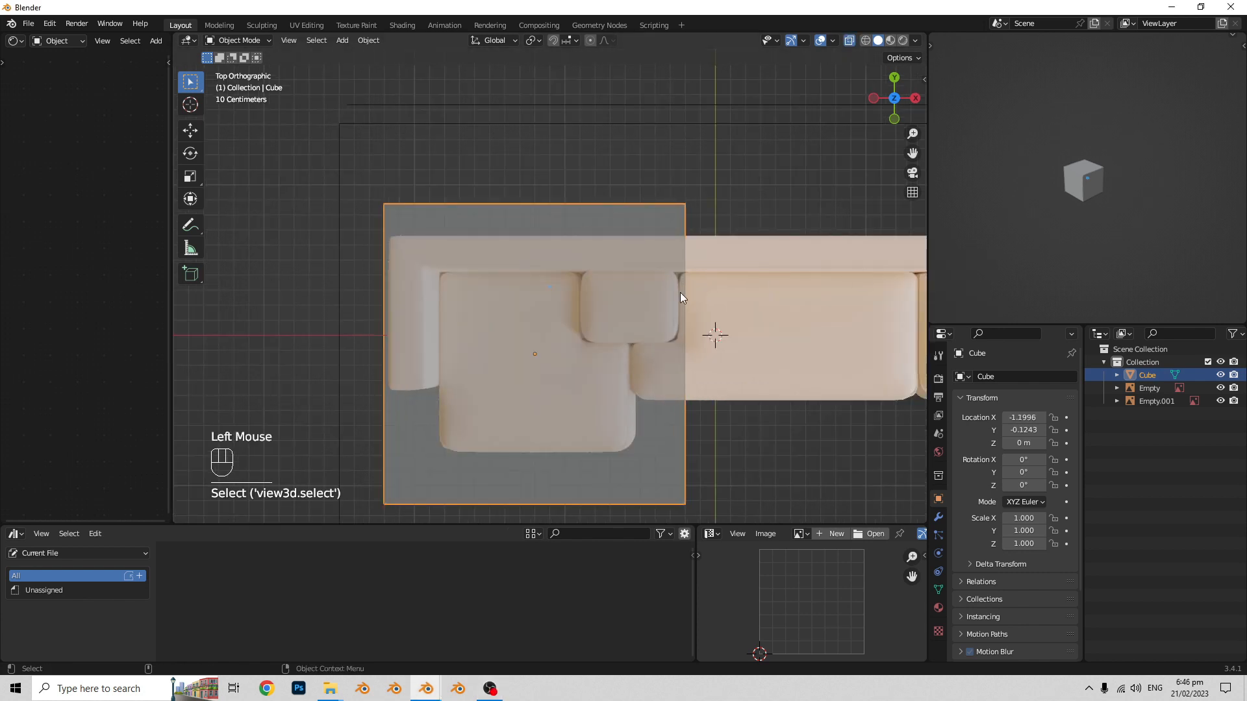
left_click(654, 344)
scroll(632, 351, "up", 1, "shift")
left_click(619, 173)
left_click(617, 208)
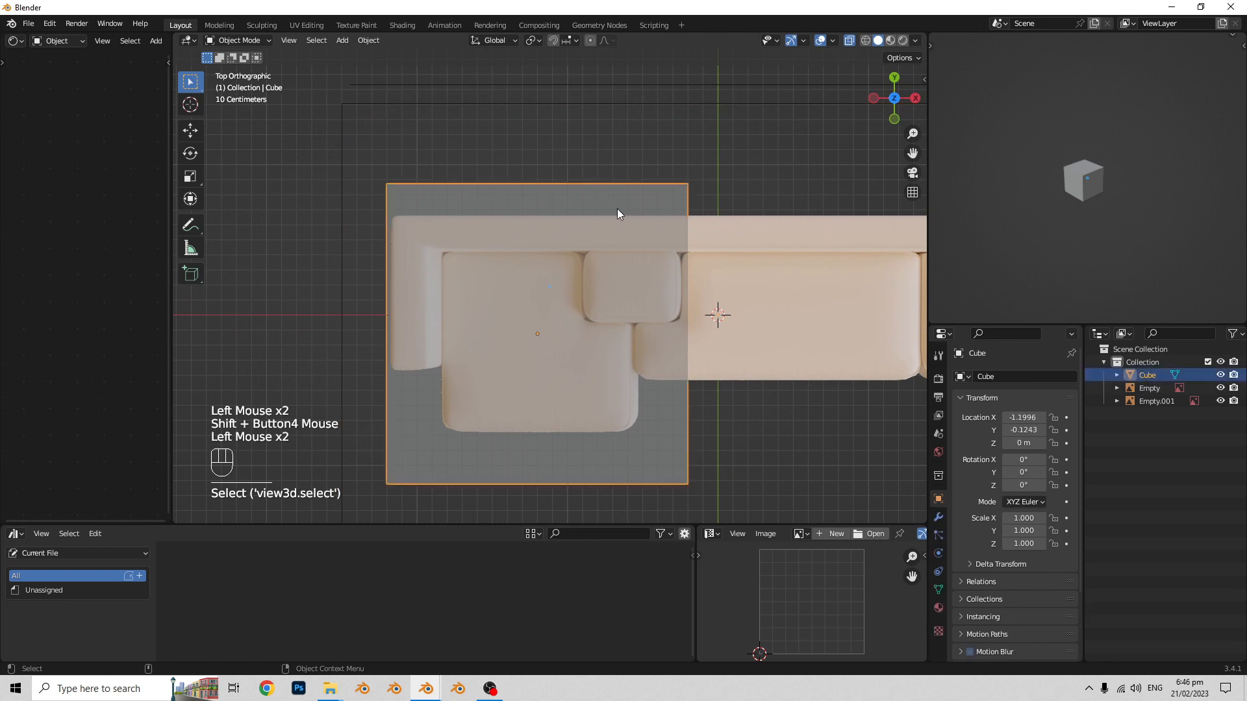
key("s")
left_click(620, 281)
scroll(621, 282, "up", 1, "shift")
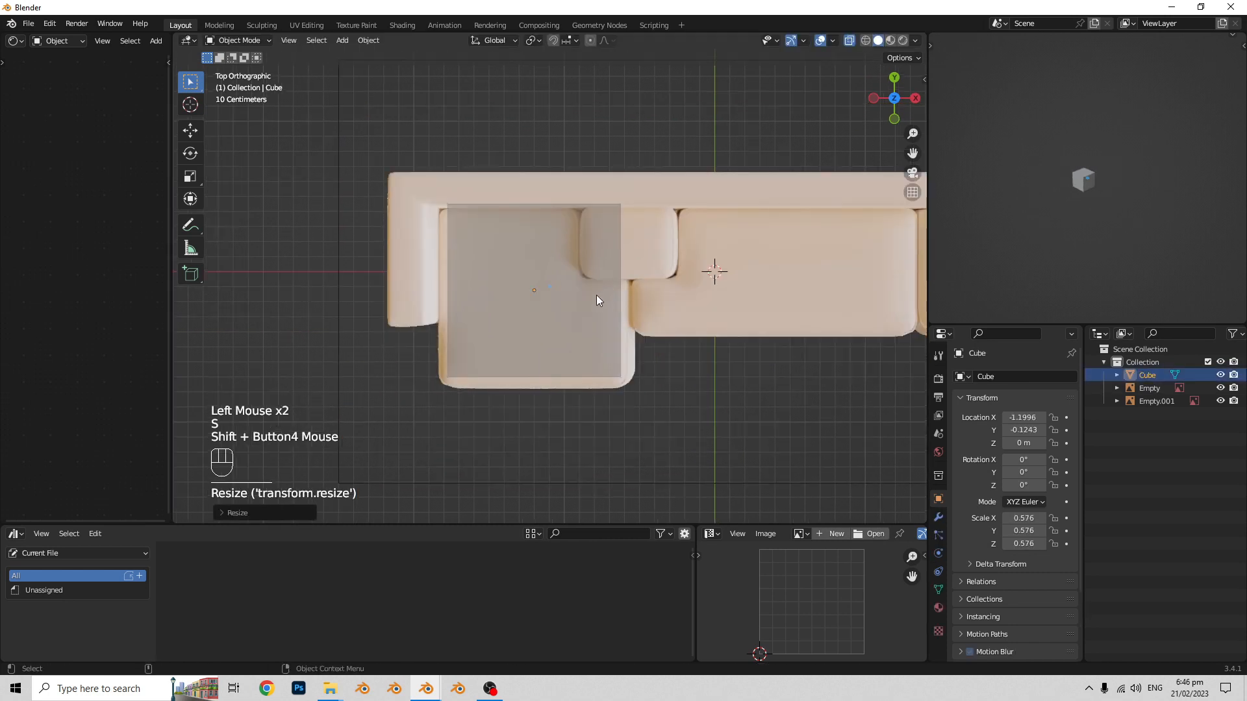
key("g")
left_click(599, 303)
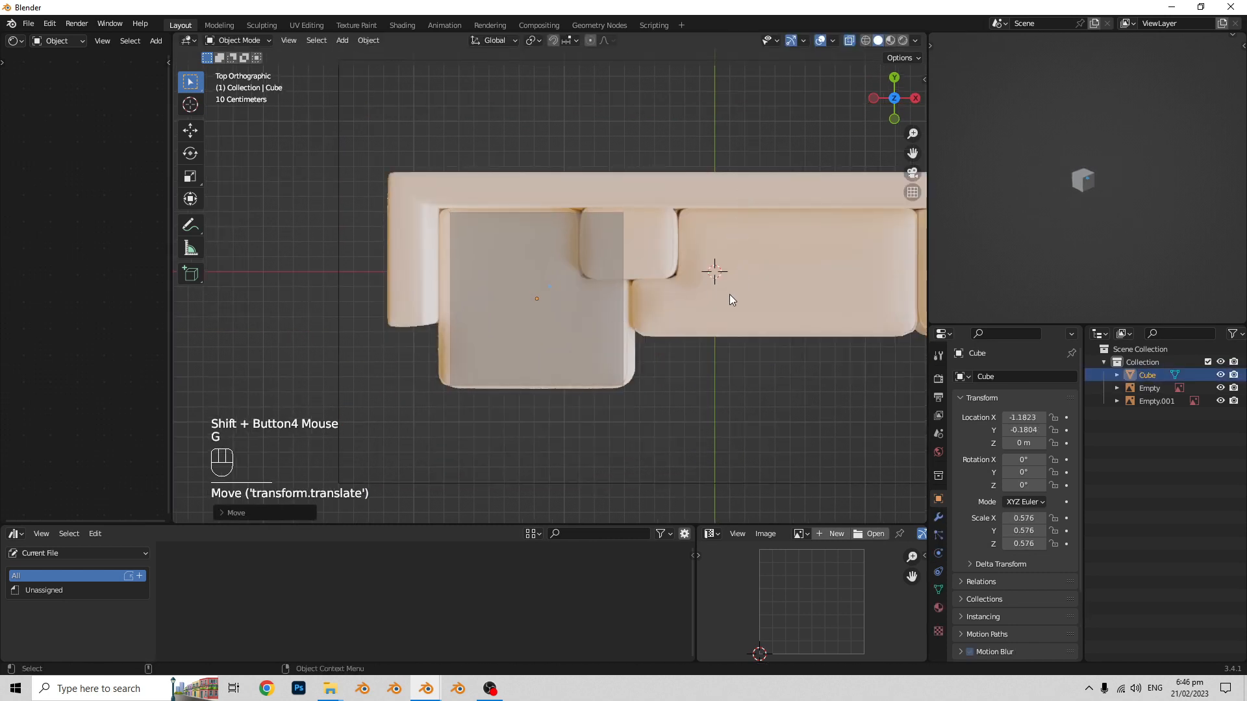
- In front view, raise the cube's whole mesh along Z in Edit Mode until its base meets the bottom of the reference sofa
middle_click_drag(662, 393, 649, 269)
middle_click_drag(650, 269, 647, 220, "shift")
middle_click_drag(669, 384, 668, 354)
scroll(641, 367, "up", 1)
left_click(648, 341)
key("Tab")
key("g")
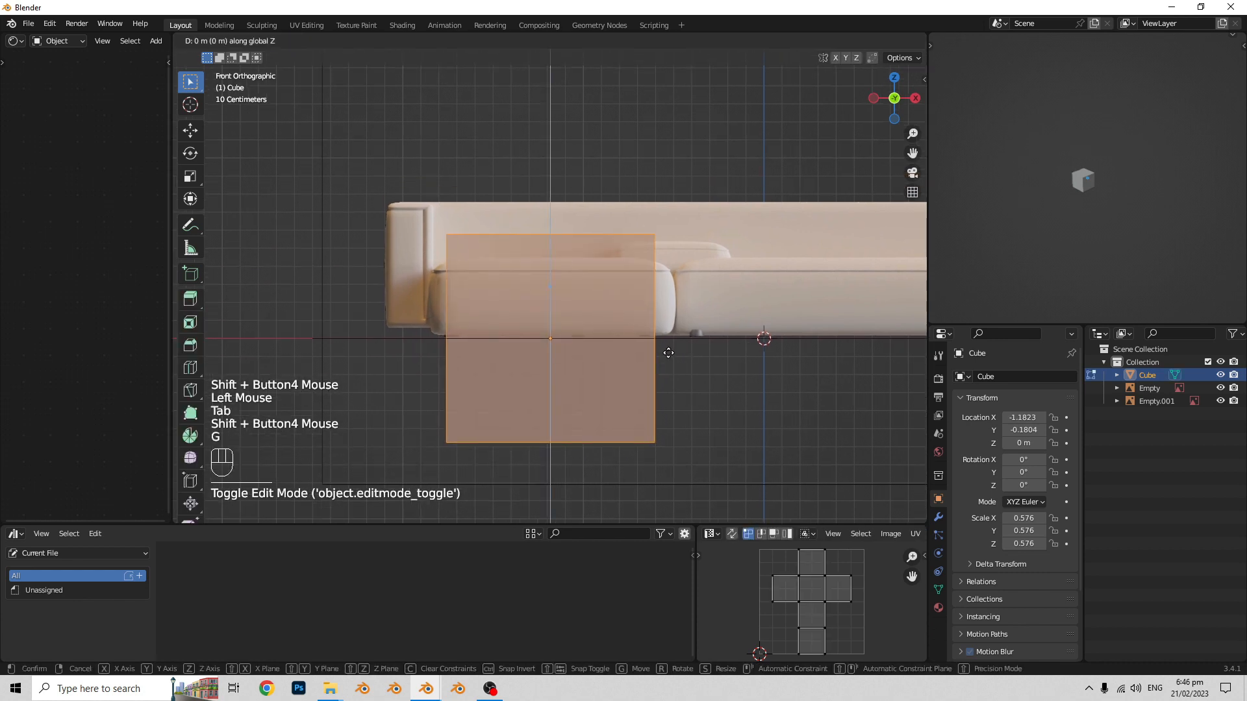
left_click(656, 242)
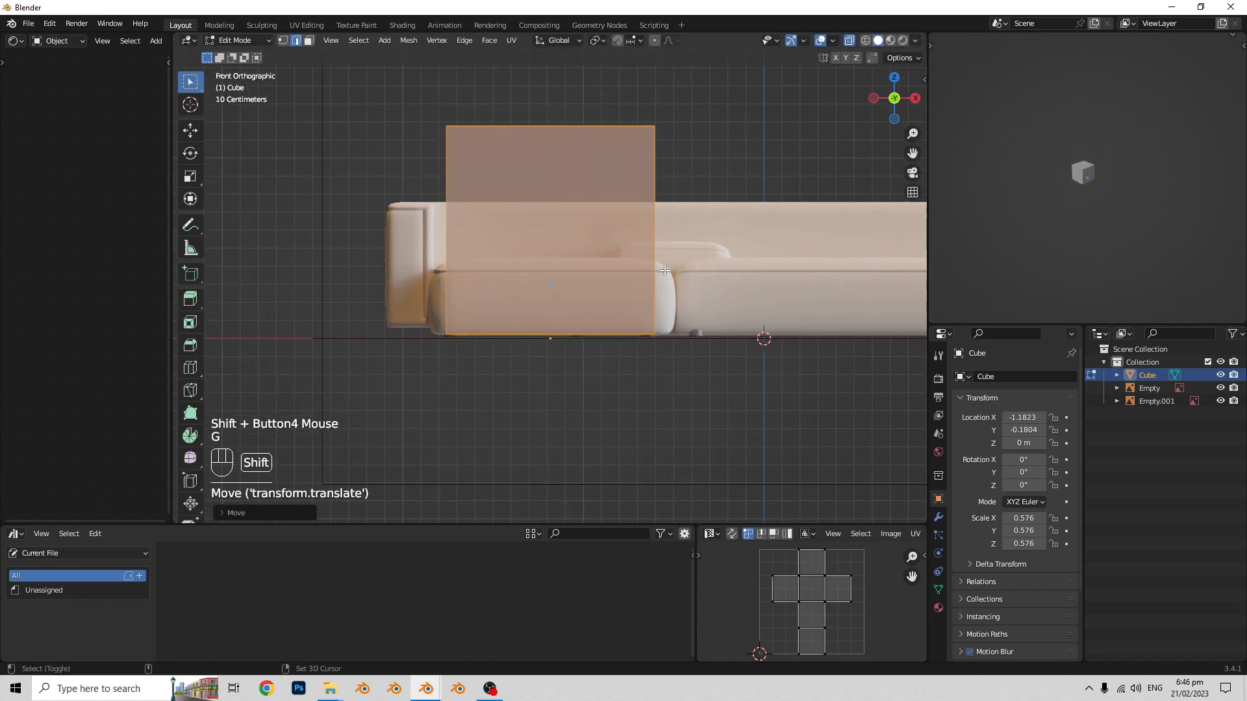
middle_click_drag(627, 252, 728, 359, "shift")
key("Tab")
- Scale the cube to about 0.181 along Z and 0.648 along X to match the chaise seat in the front reference
left_click(586, 303)
key("s")
key("z")
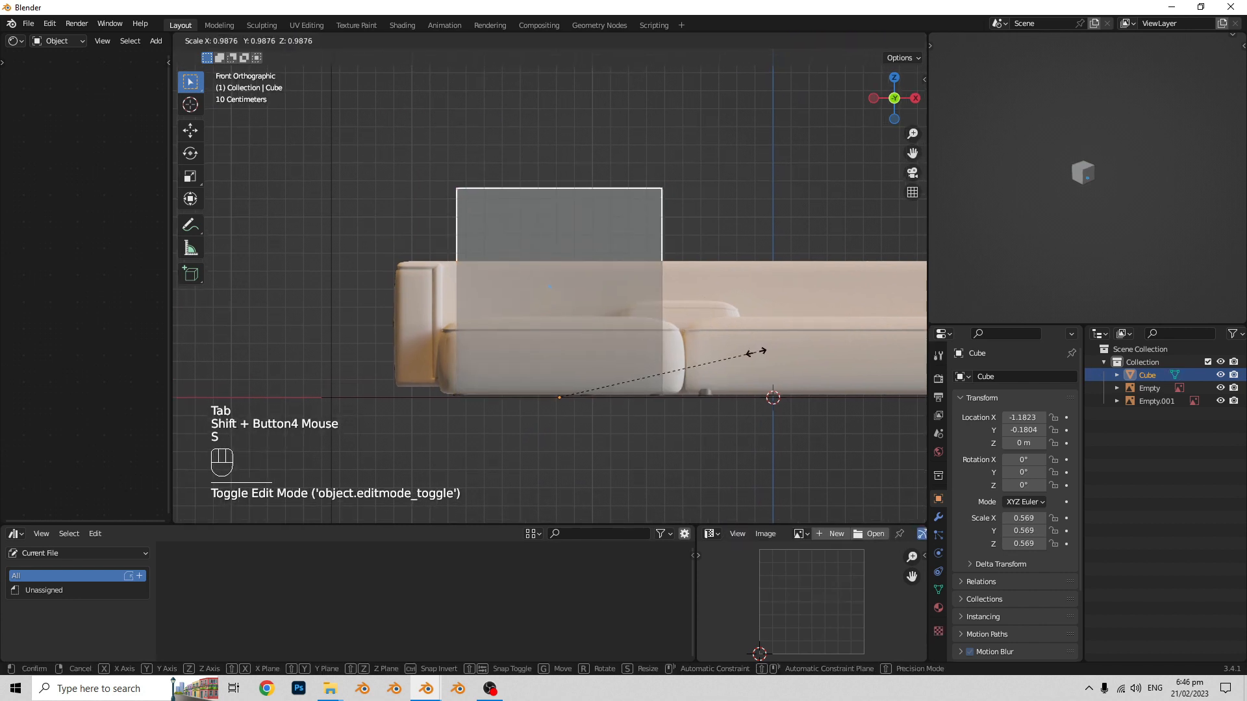
left_click(616, 369)
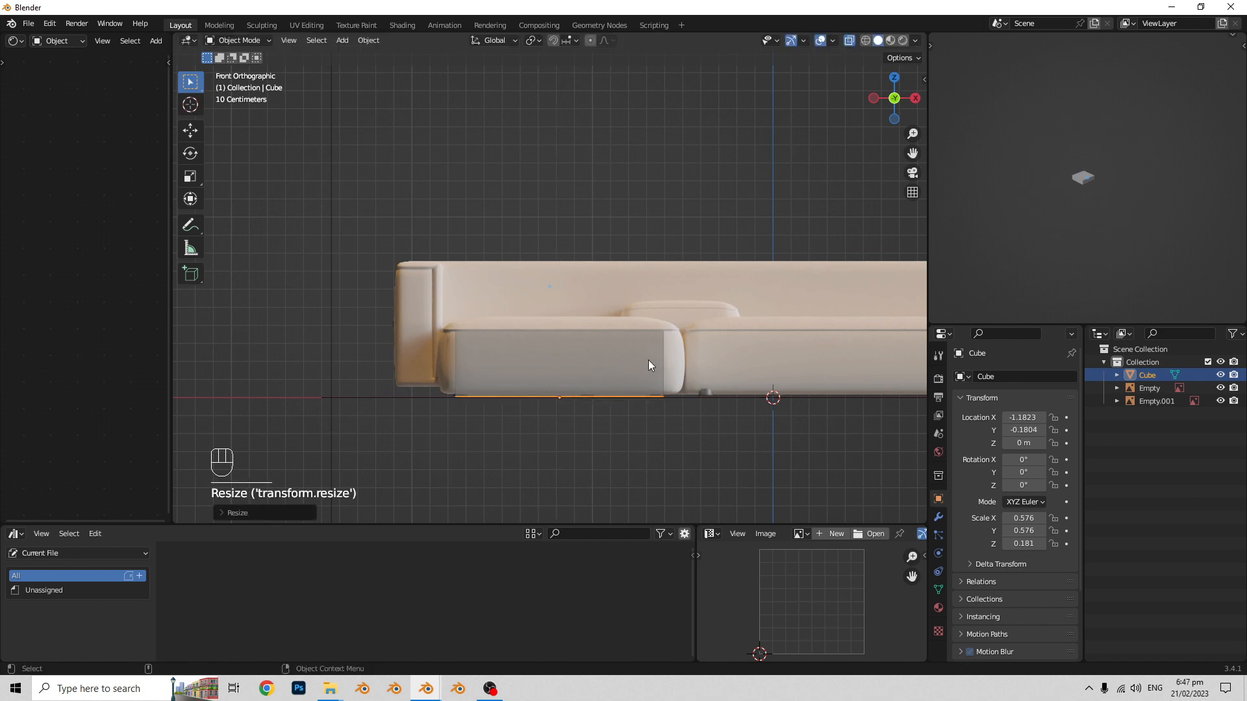
scroll(648, 360, "up", 2, "shift")
key("s")
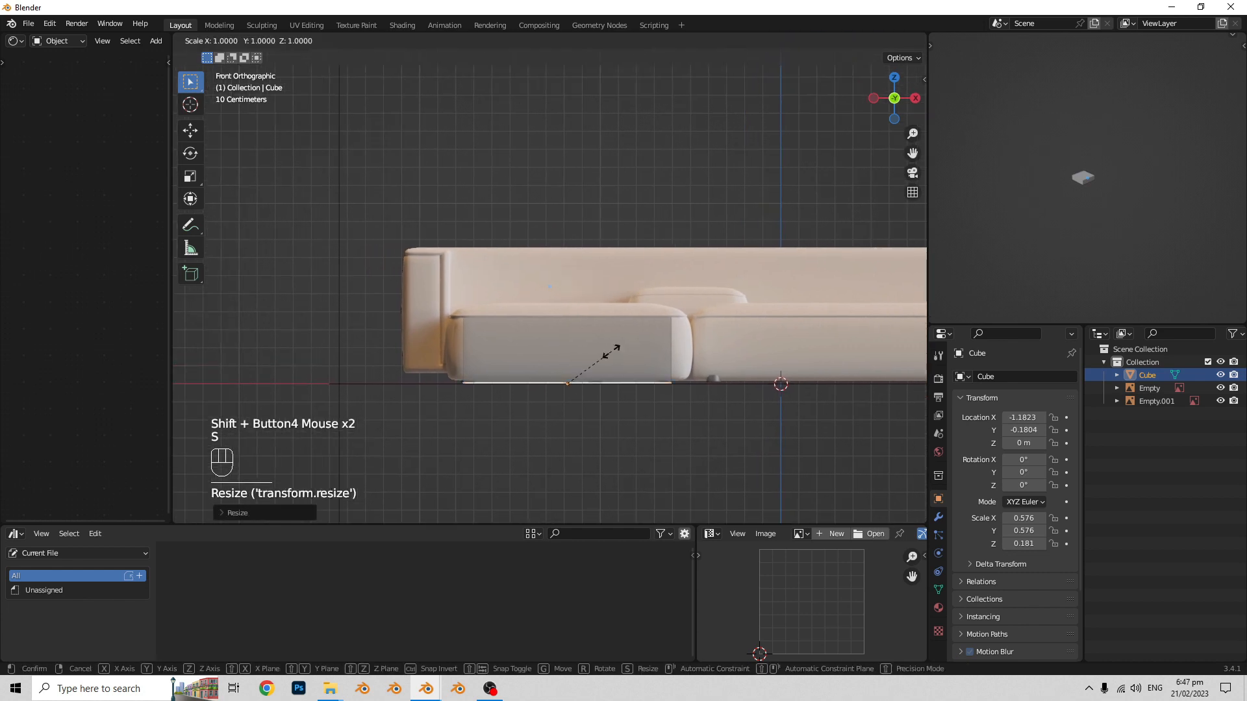
key("x")
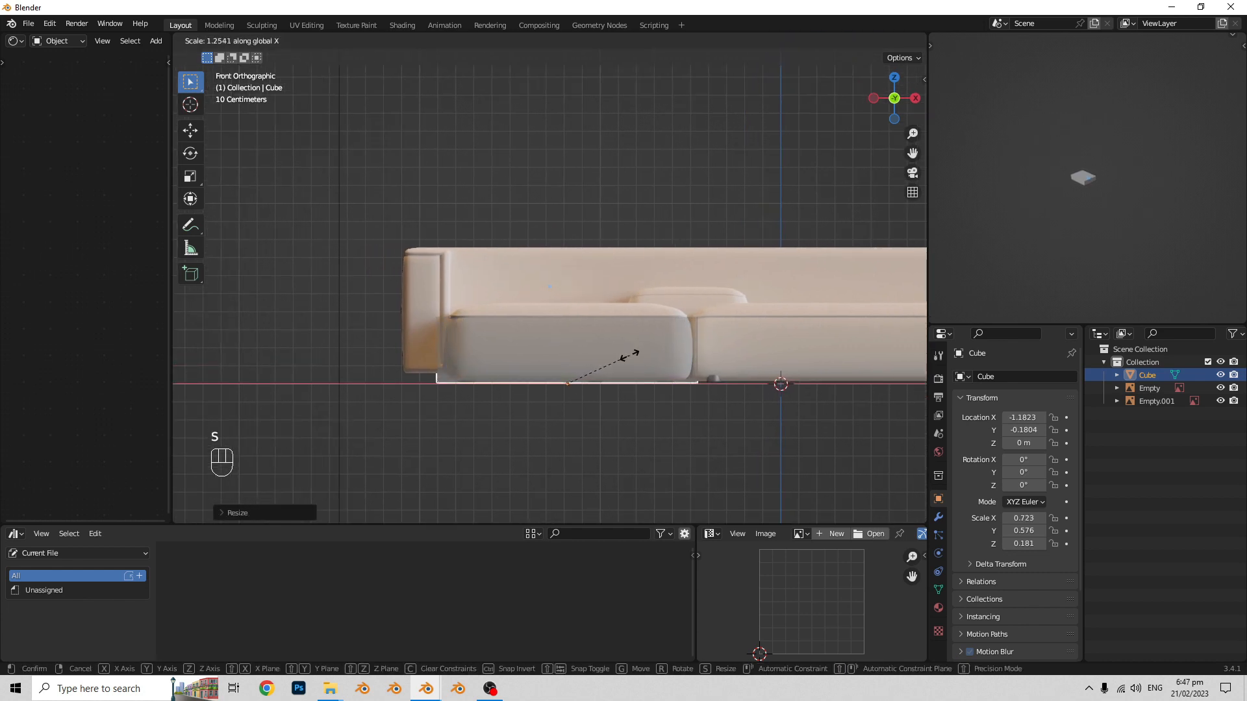
left_click(622, 356)
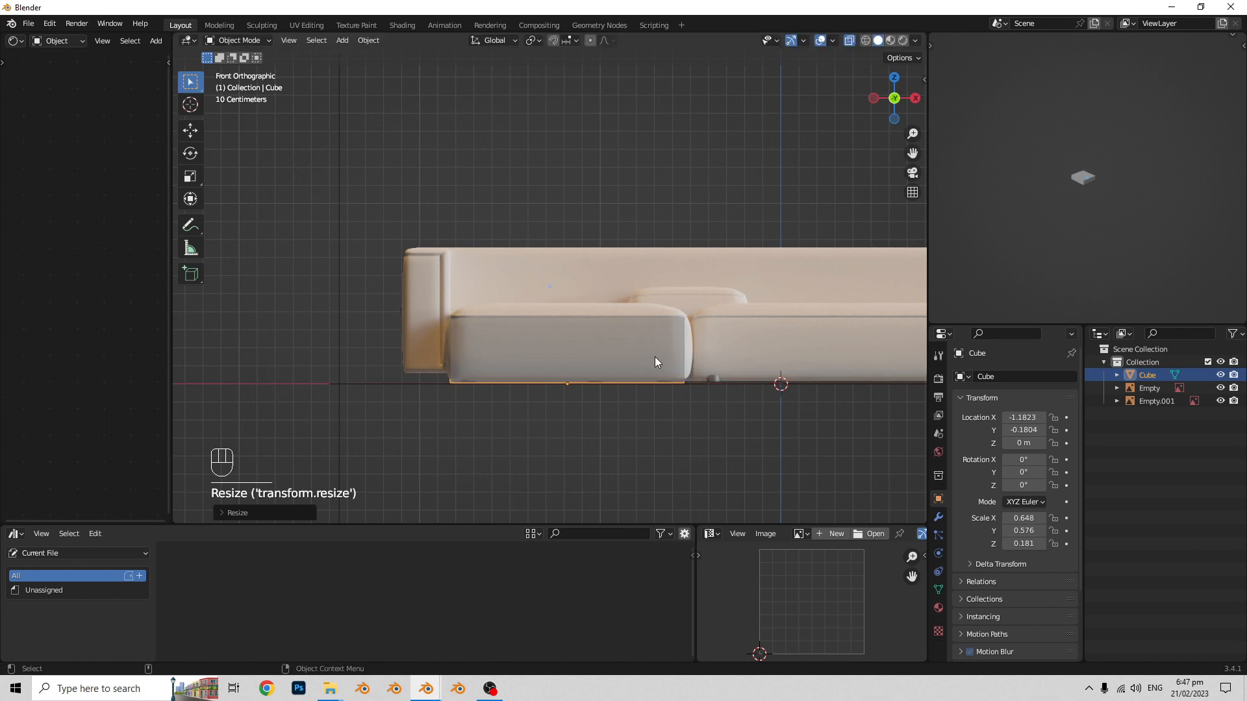
- Add a lengthwise loop cut to the cube in top view, slid to line up with the small cushion's chaise-side edge
middle_click_drag(655, 356, 604, 383, "shift")
scroll(594, 374, "down", 1)
middle_click_drag(604, 384, 567, 412, "shift")
scroll(602, 387, "up", 1)
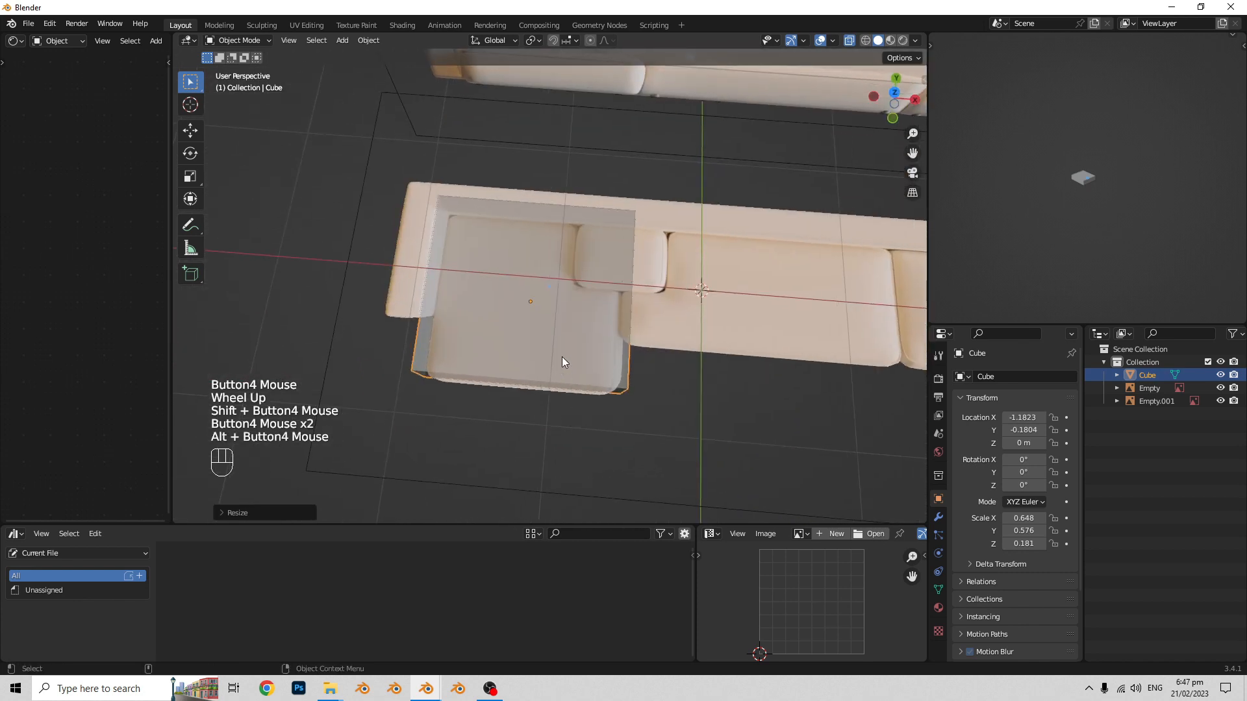
scroll(562, 357, "down", 1)
middle_click_drag(562, 356, 591, 364)
key("Tab")
mouse_move(591, 364)
middle_mouse_down()
mouse_move(613, 353)
mouse_move(573, 361)
middle_mouse_up()
scroll(578, 364, "up", 1)
key("ctrl+r")
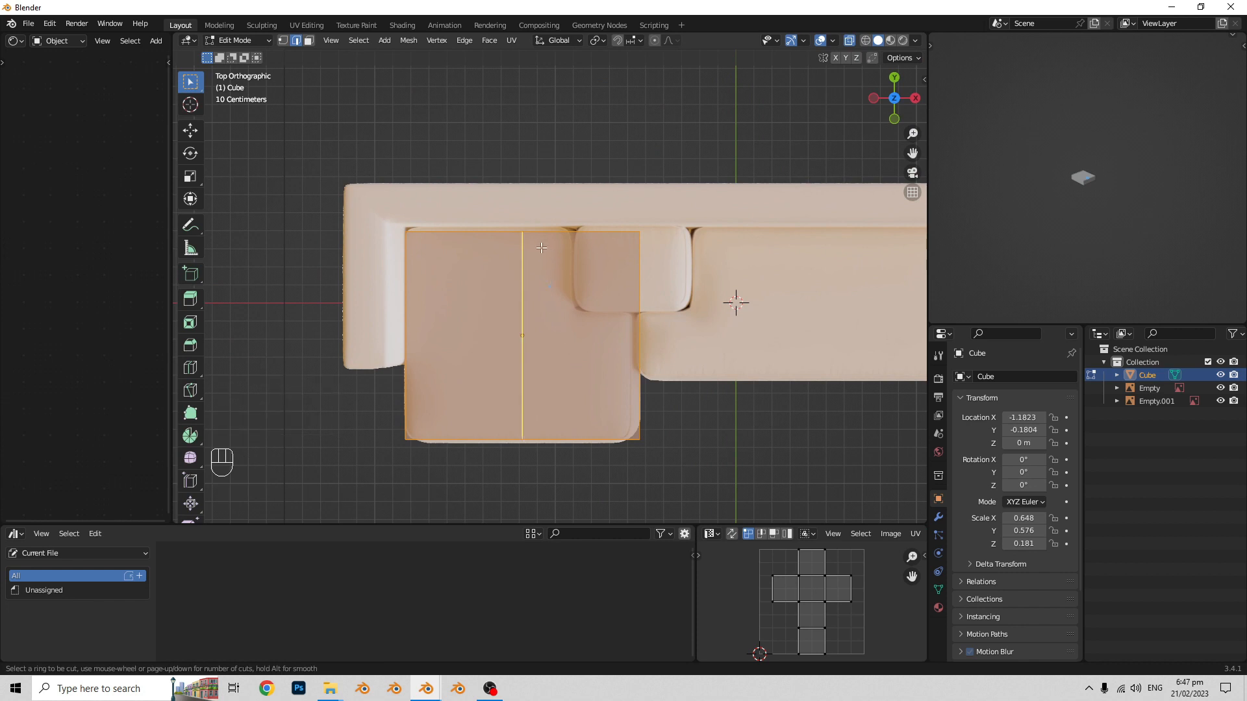
left_click(541, 247)
left_click(592, 246)
- Add a crosswise loop cut to the cube, slid to line up with the small cushion's front edge
scroll(552, 316, "up", 2)
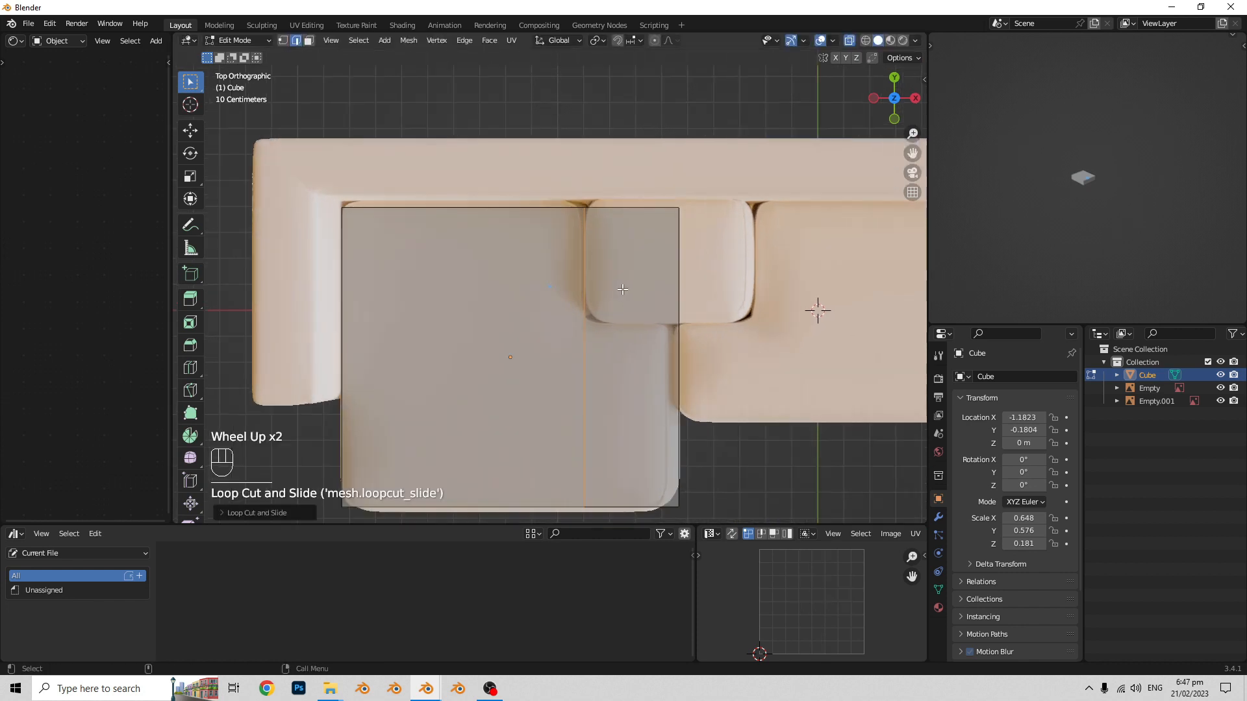
scroll(559, 325, "up", 1, "shift")
key("ctrl+r")
left_click(566, 345)
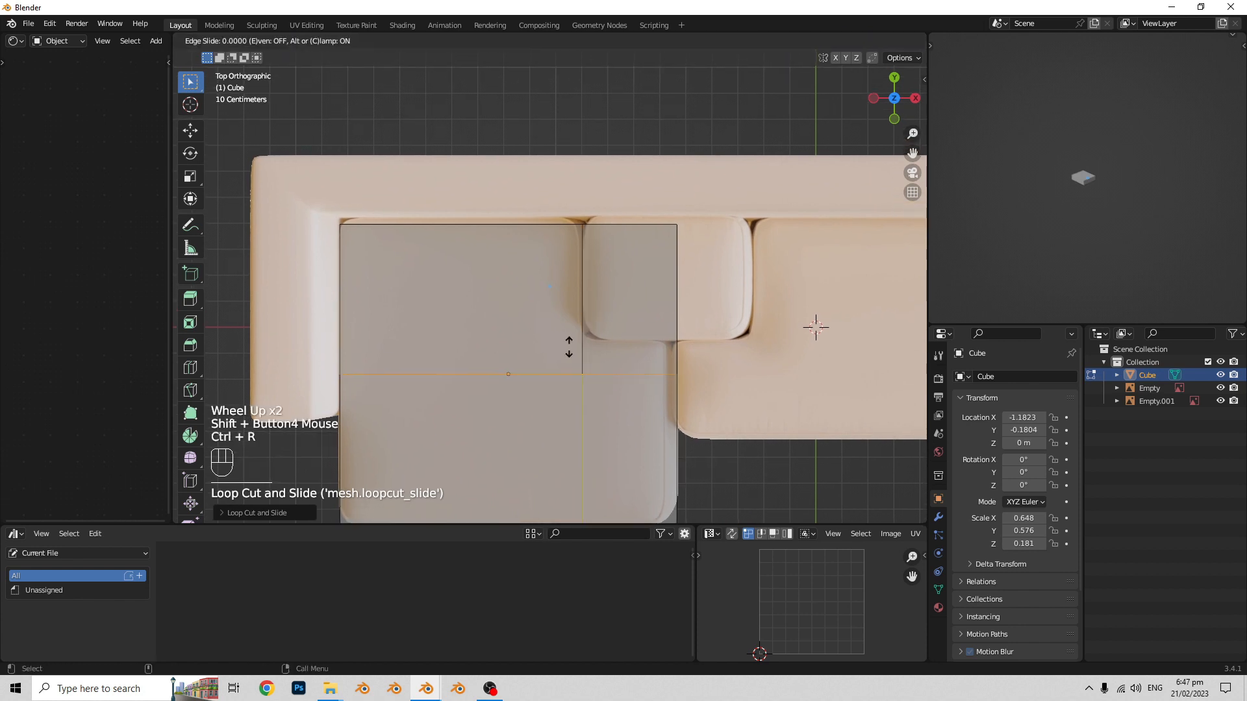
left_click(573, 315)
scroll(573, 316, "down", 2)
- Delete the faces of the cube's rear corner block where the small cushion overlaps the chaise seat
middle_click_drag(573, 318, 468, 260)
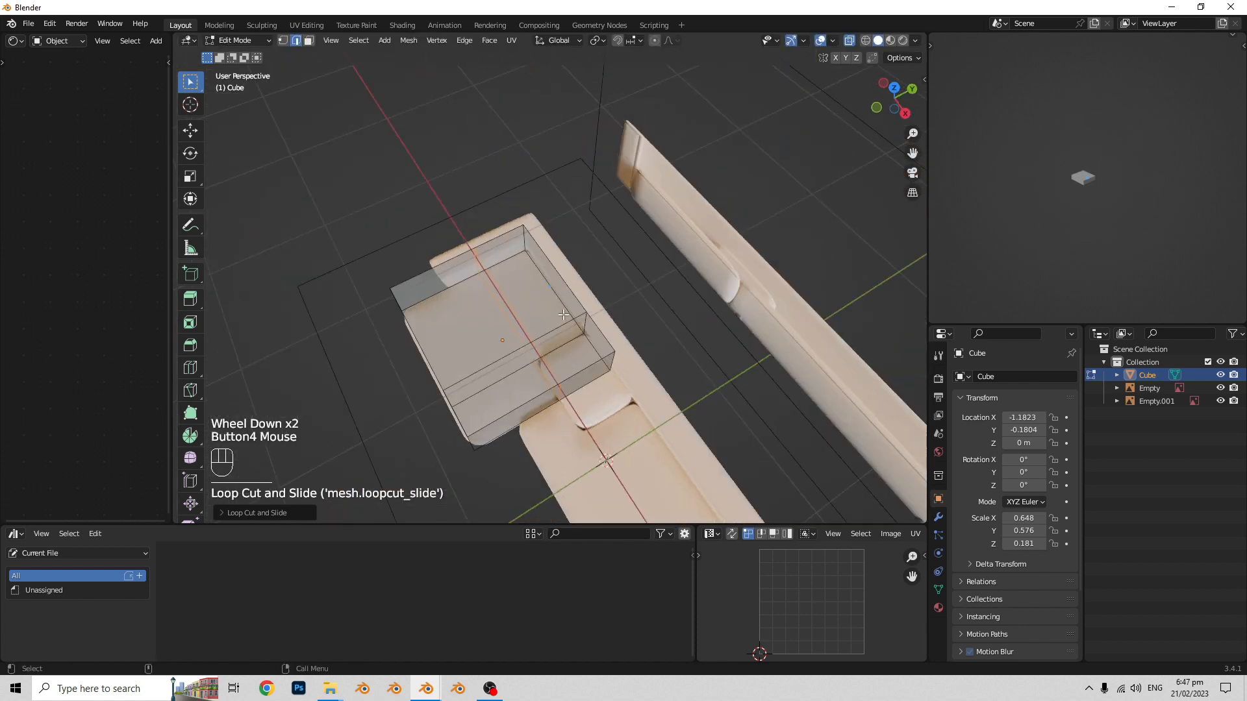
middle_click_drag(543, 363, 536, 341)
middle_click_drag(542, 396, 549, 351, "shift")
middle_click_drag(549, 351, 569, 333)
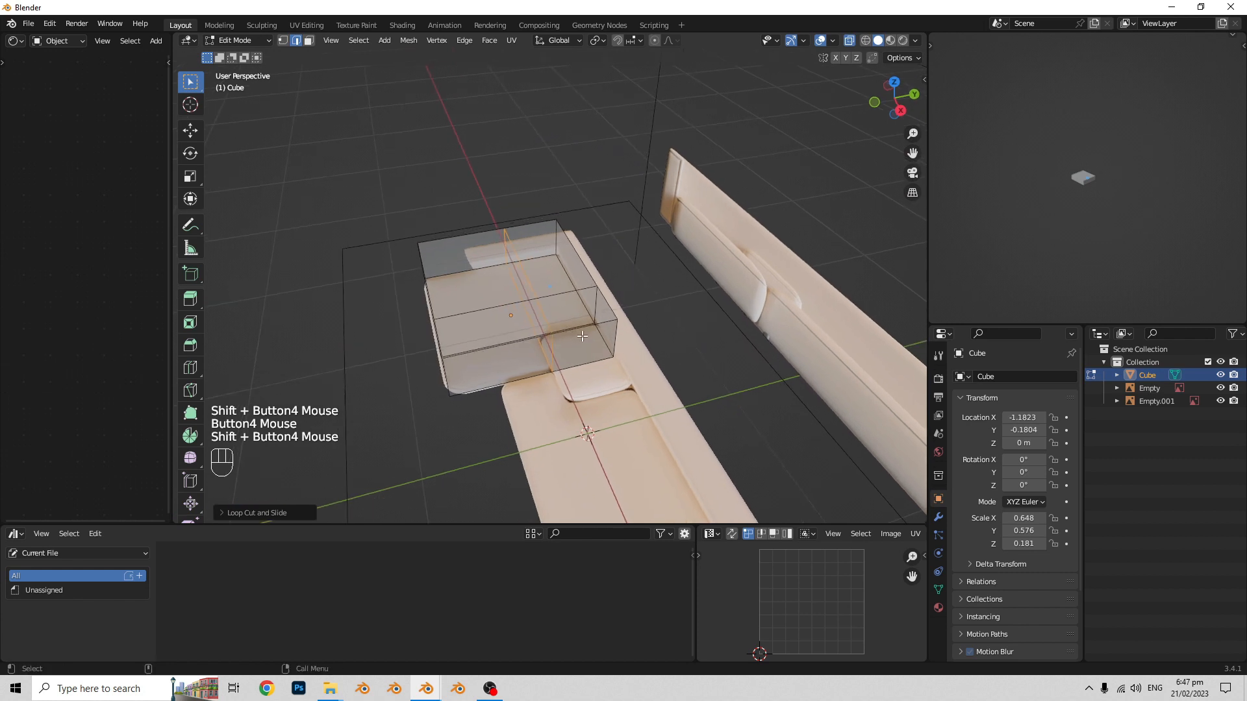
left_click(309, 40)
scroll(634, 351, "up", 2)
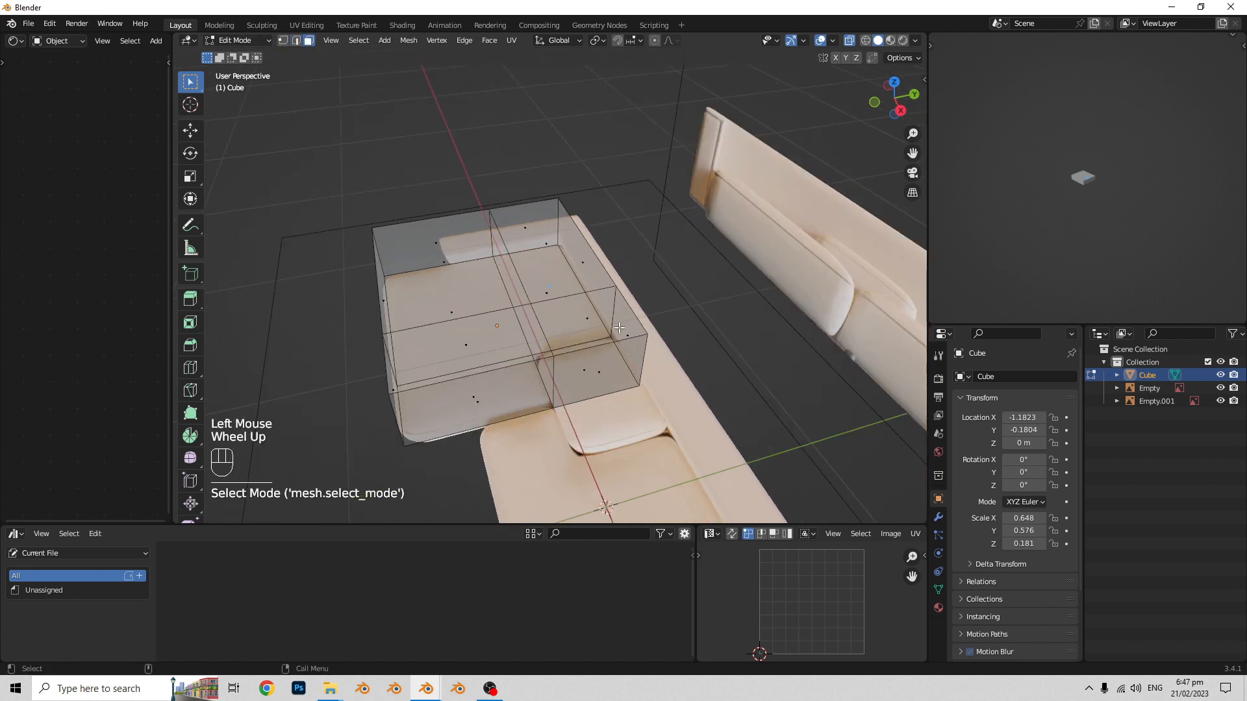
key("alt+z")
middle_click_drag(634, 351, 566, 324, "shift")
left_click(594, 321)
left_click(562, 381, "shift")
middle_click_drag(560, 383, 519, 345)
left_click(623, 399, "shift")
key("alt+z")
left_click(616, 439, "shift")
key("x")
left_click(592, 435)
key("alt+z")
- Fill the two open inner sides of the cut-out corner with new faces between their upper and lower edges
middle_click_drag(520, 344, 440, 304)
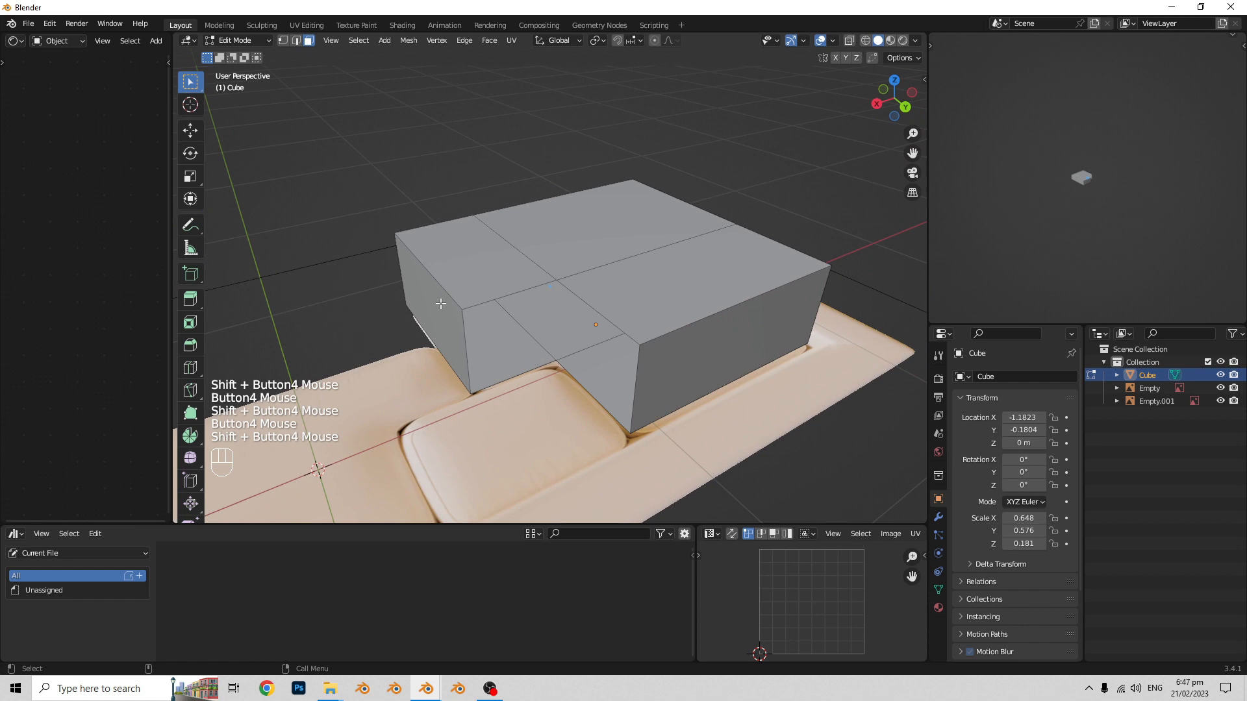
left_click(296, 43)
middle_click_drag(474, 273, 487, 291)
middle_click_drag(487, 291, 470, 300, "shift")
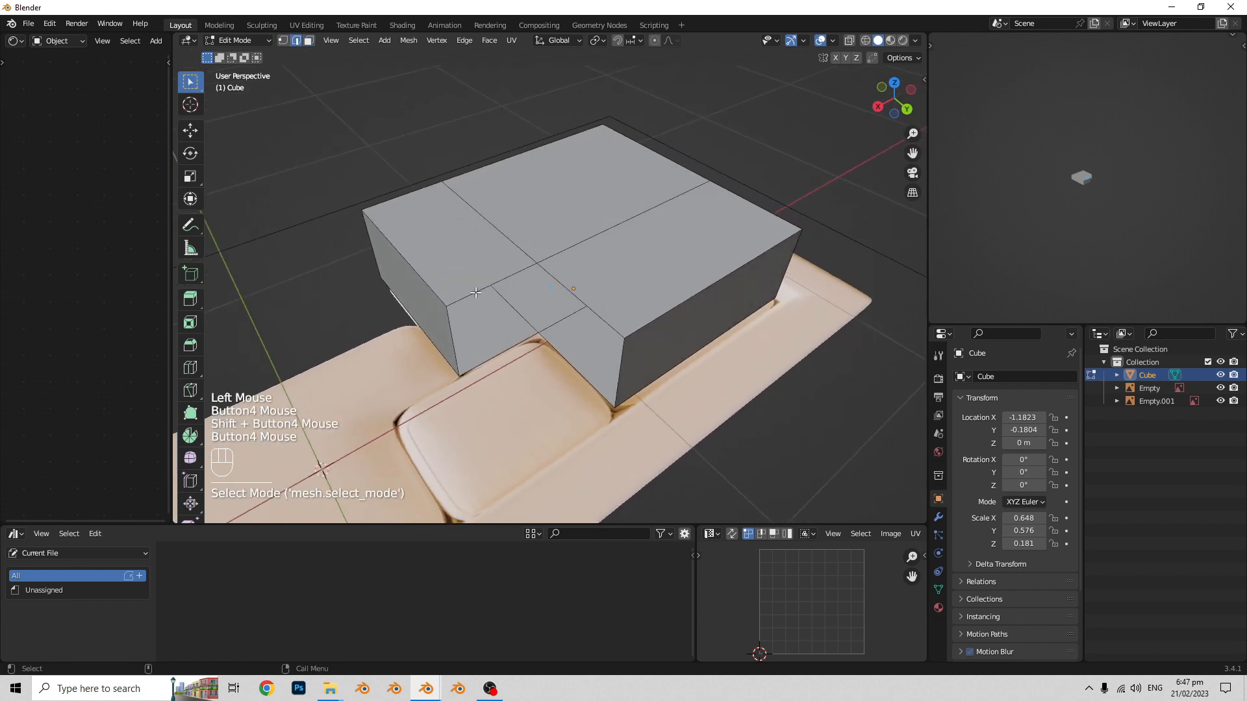
middle_click_drag(530, 339, 478, 316)
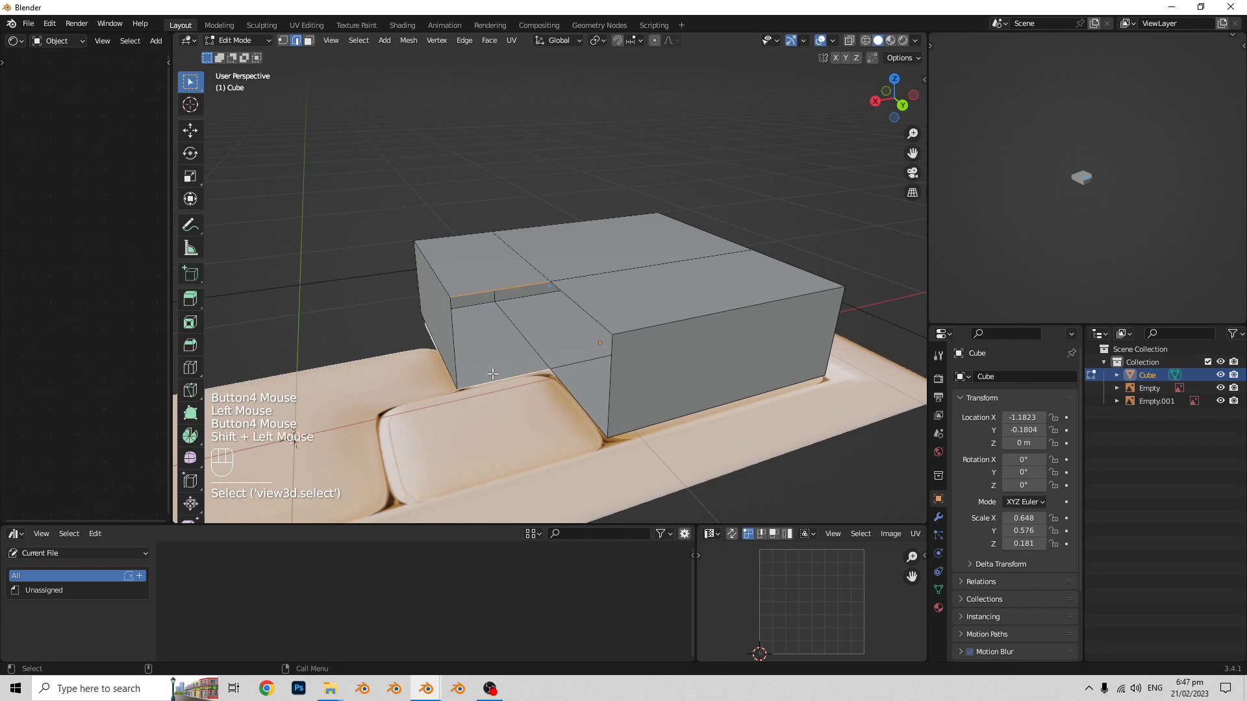
middle_click_drag(493, 374, 510, 395)
key("f")
middle_click_drag(510, 395, 553, 373)
key("f")
- Select the whole chaise seat mesh and merge its vertices by distance
mouse_move(554, 373)
middle_mouse_down("shift")
mouse_move(566, 367)
mouse_move(514, 370)
mouse_move(539, 374)
middle_mouse_up("shift")
key("a")
key("m")
left_click(515, 372)
scroll(516, 372, "down", 1)
middle_click_drag(539, 374, 591, 374)
middle_click_drag(590, 374, 528, 420)
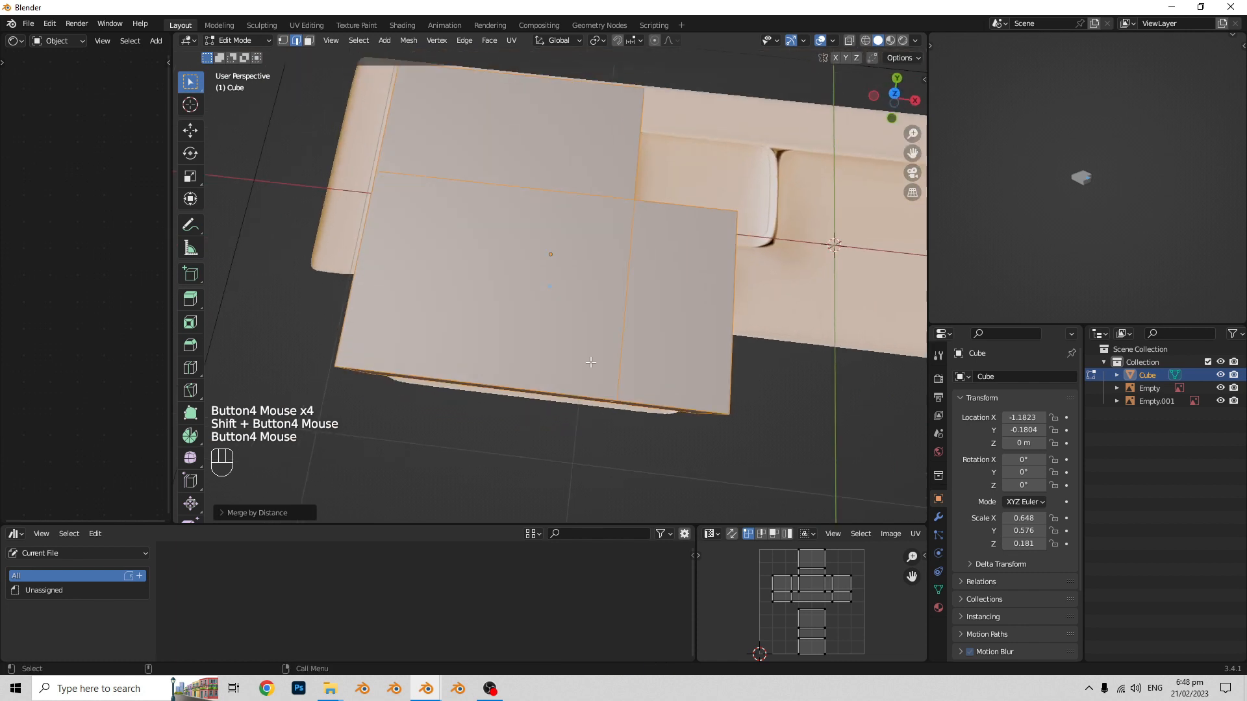
middle_click_drag(617, 348, 598, 338)
- Duplicate the chaise seat and place the copy about 1.44 m along X, over the middle seat
scroll(628, 333, "up", 1, "shift")
scroll(600, 350, "up", 1)
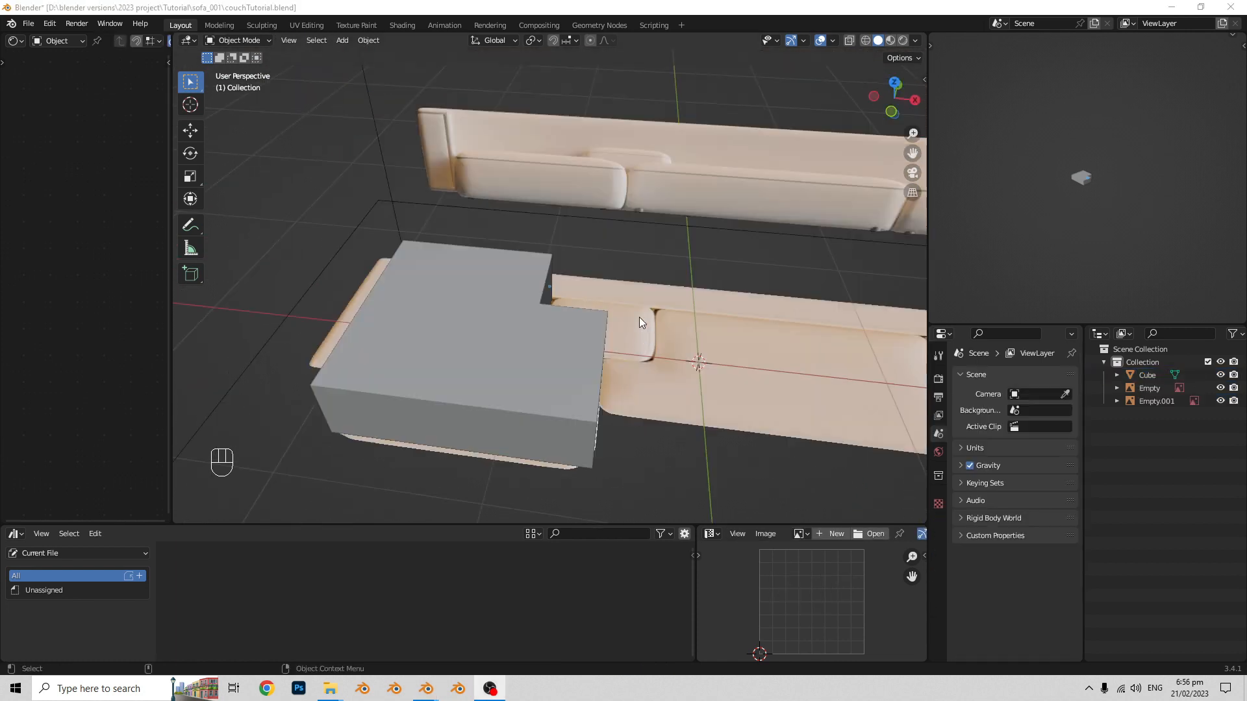
scroll(640, 322, "up", 1)
scroll(669, 373, "up", 1, "shift")
scroll(653, 333, "up", 1)
scroll(653, 338, "up", 1, "shift")
left_click(632, 359)
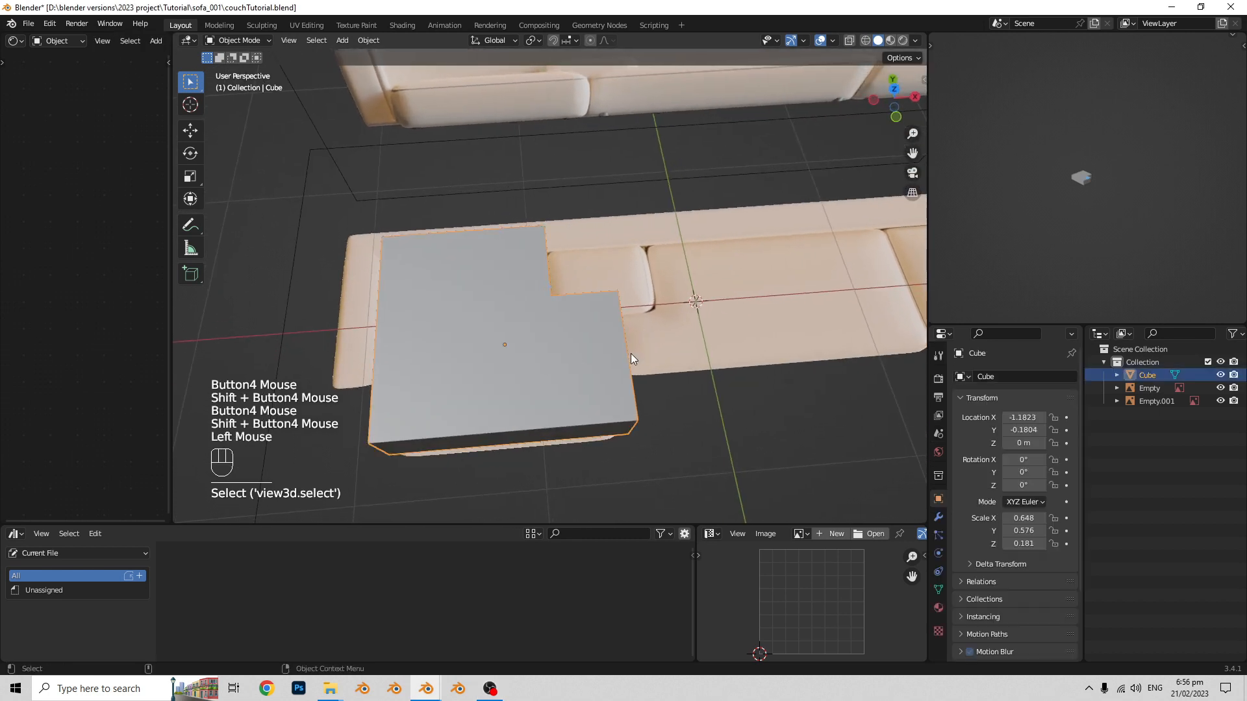
scroll(565, 357, "up", 1, "shift")
scroll(606, 369, "up", 1)
scroll(632, 332, "up", 1, "shift")
scroll(598, 336, "up", 1)
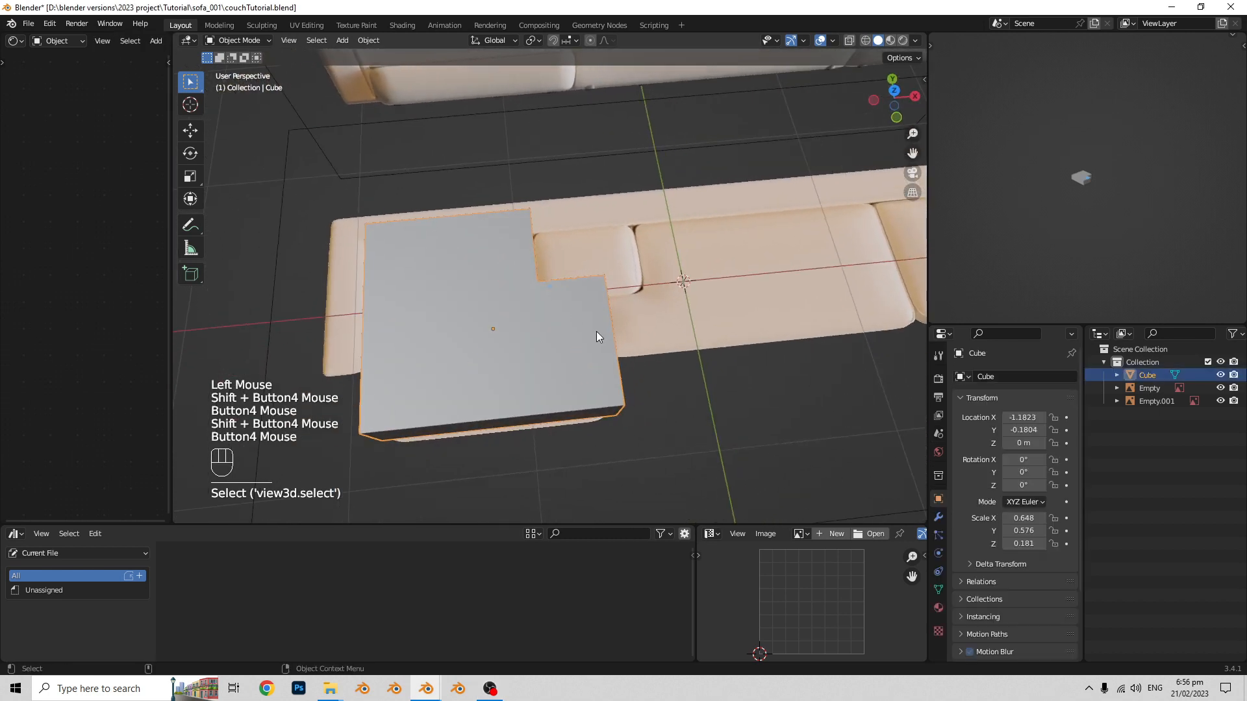
key("shift+d")
key("x")
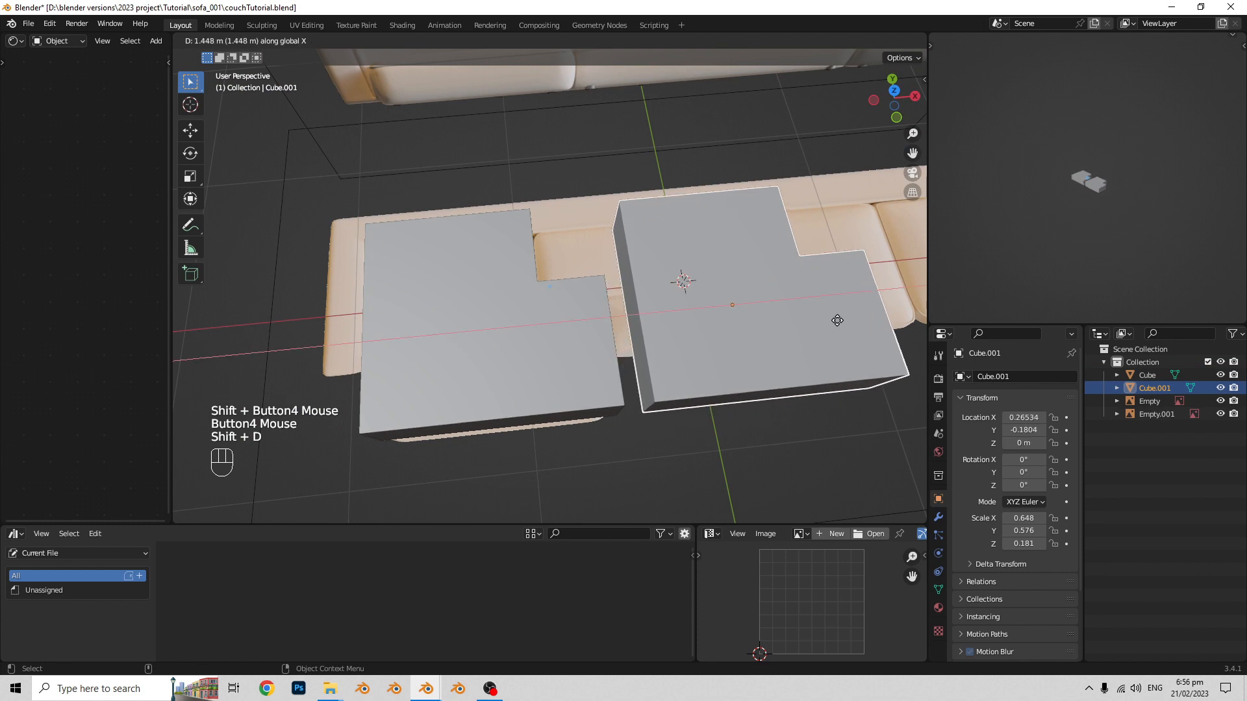
left_click(836, 320)
- Mirror the copied seat along X in top view and move it against the chaise seat, to about X 0.13 m
middle_click_drag(761, 309, 674, 348, "shift")
right_click(668, 348)
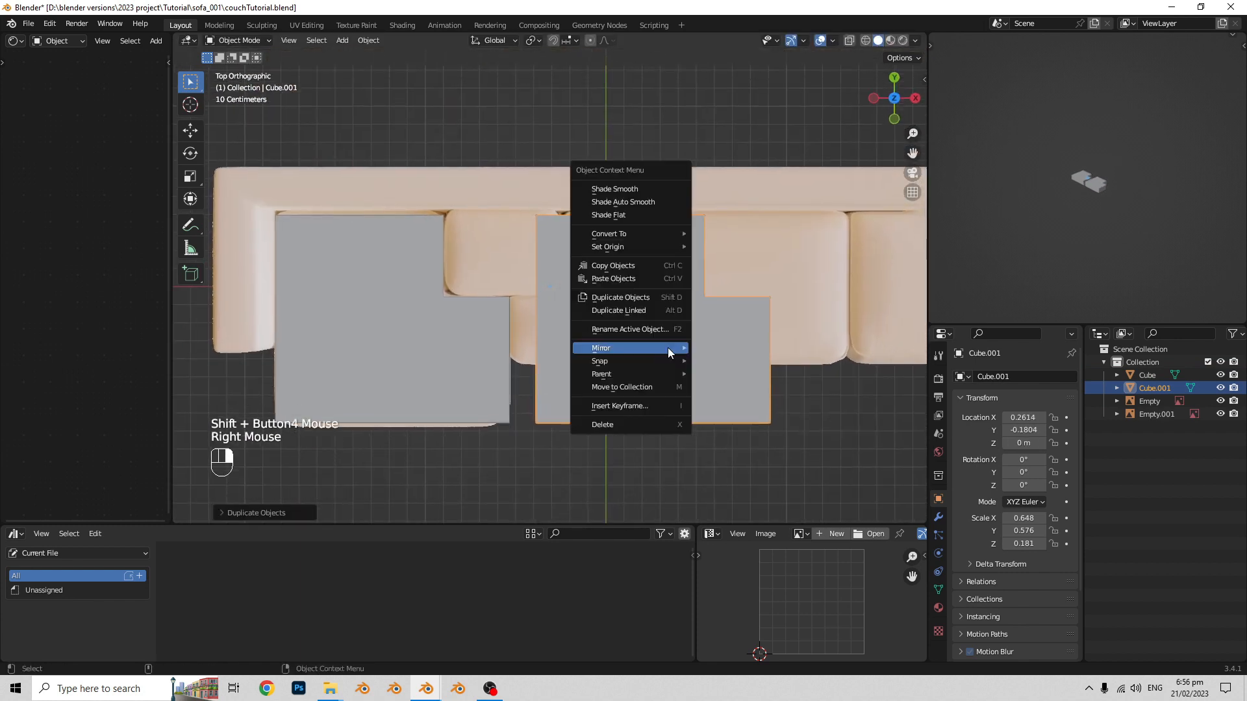
mouse_move(667, 348)
left_click(732, 367)
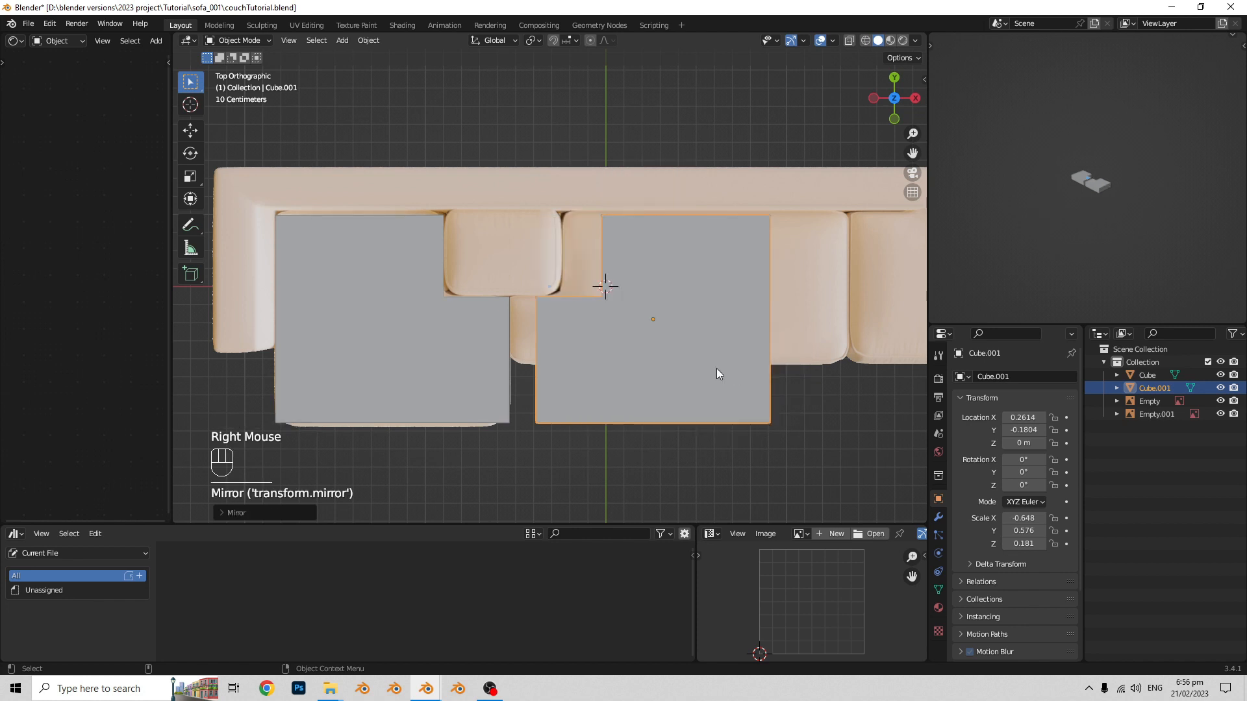
key("g")
key("x")
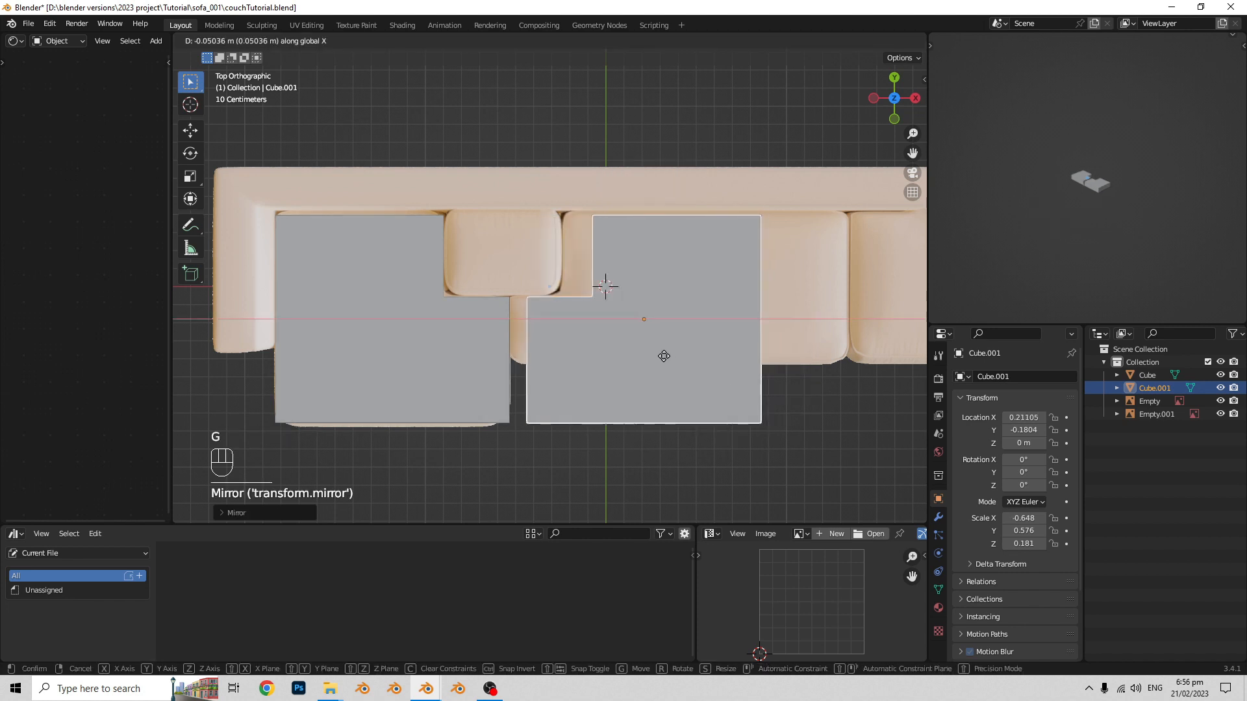
left_click(648, 358)
- Move the copied seat's notch-side column of vertices along X to line up with the small cushion's far edge
scroll(657, 351, "up", 1, "shift")
scroll(638, 326, "up", 2)
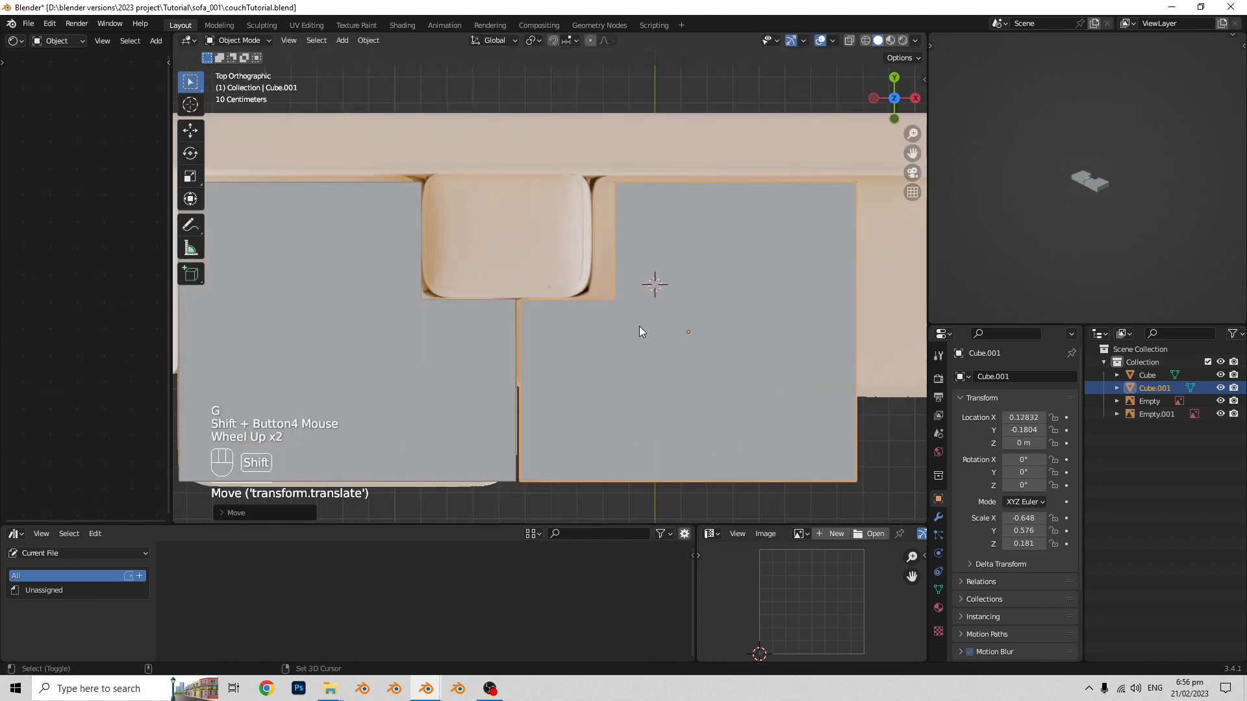
scroll(644, 340, "up", 2, "shift")
key("Tab")
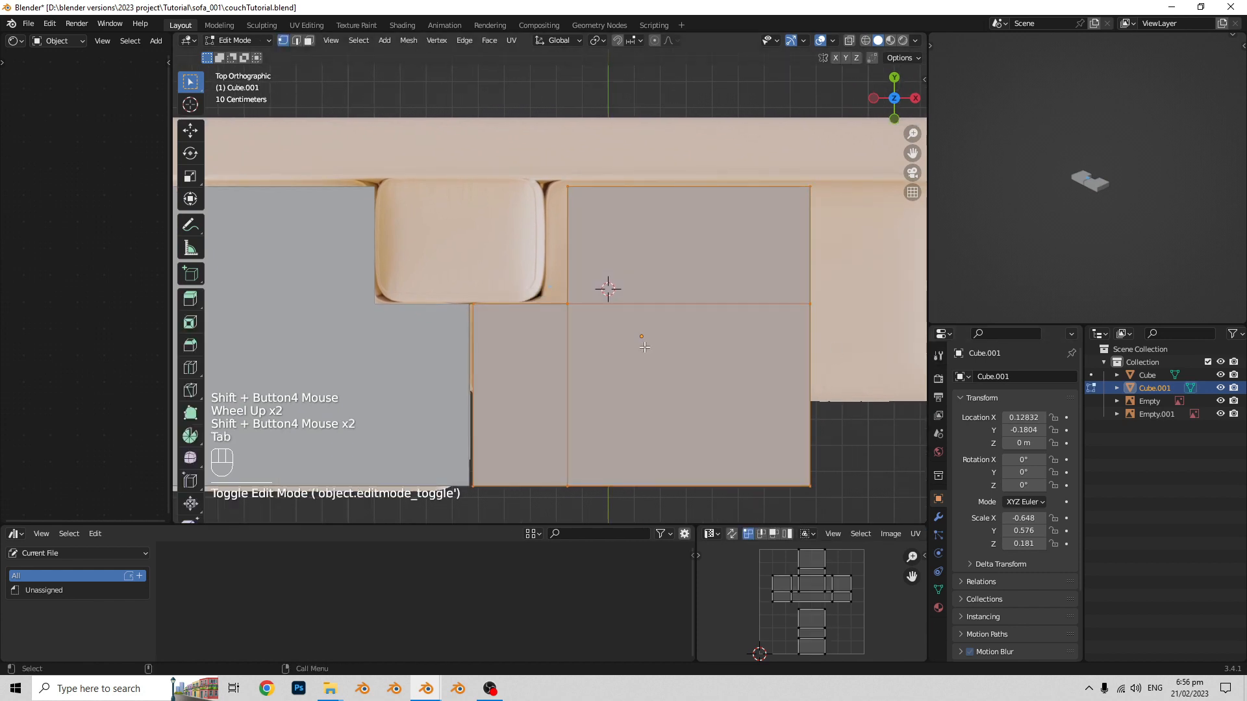
scroll(610, 322, "up", 1, "shift")
key("alt+z")
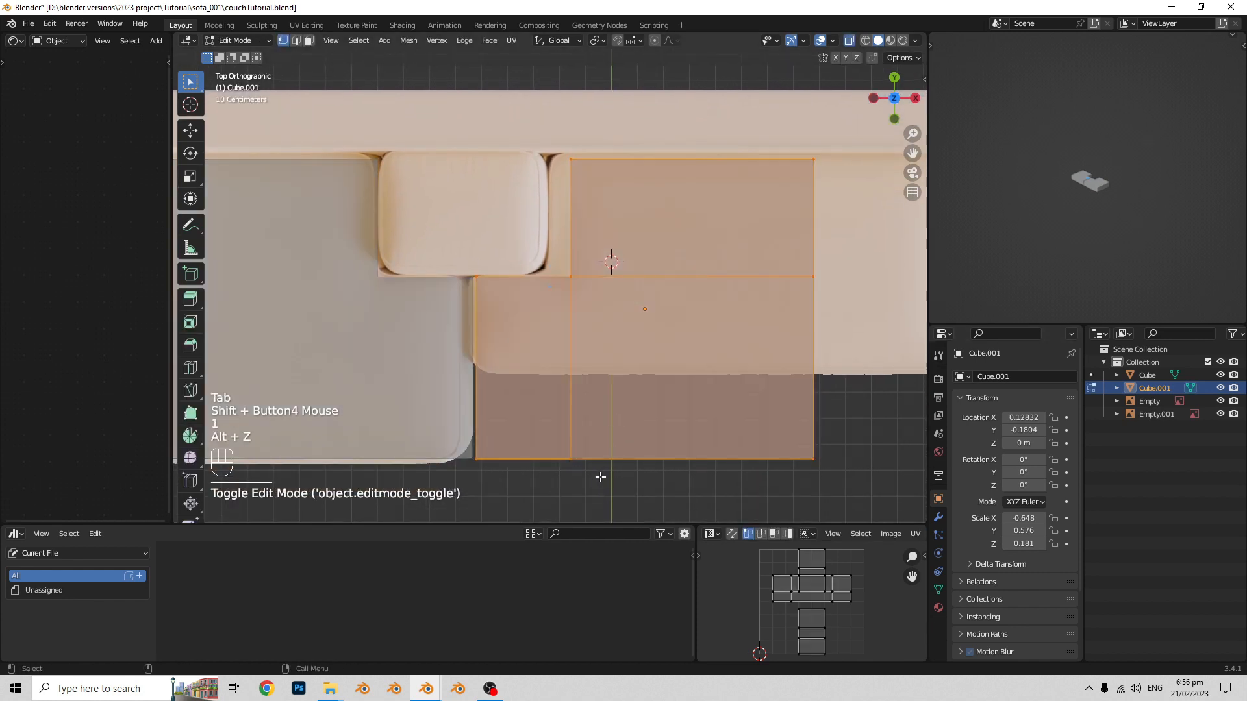
left_click_drag(553, 148, 553, 140)
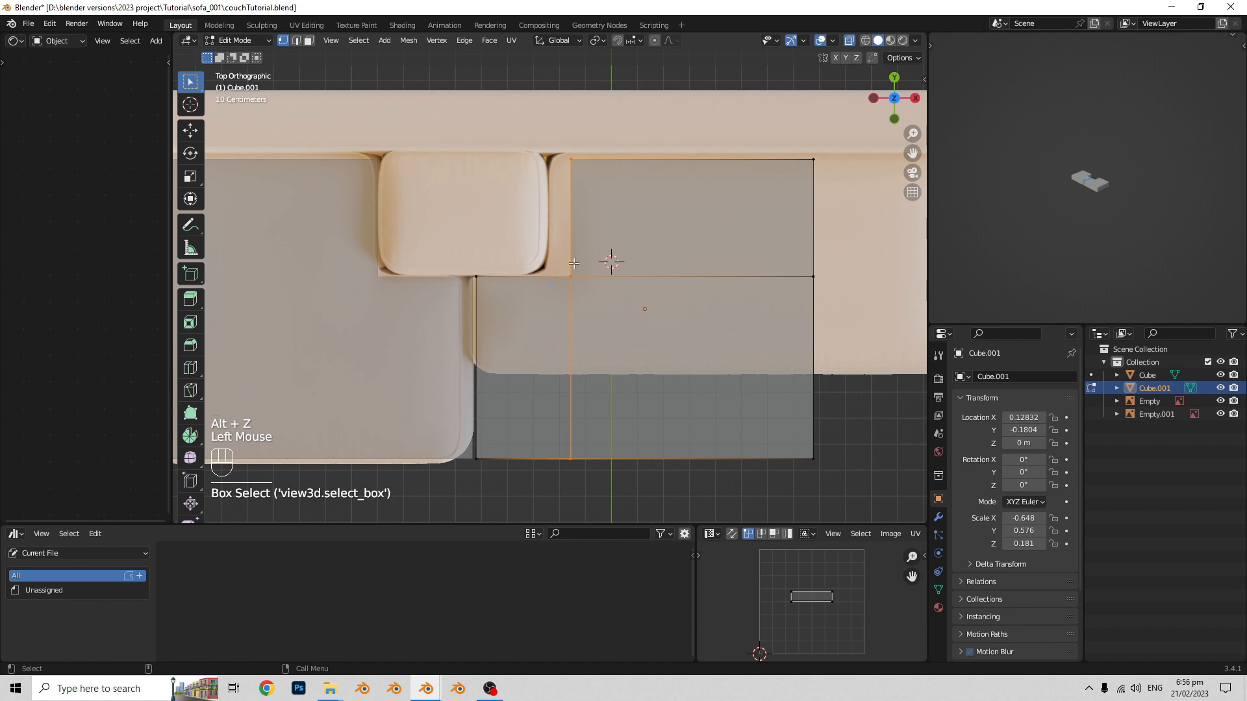
key("g")
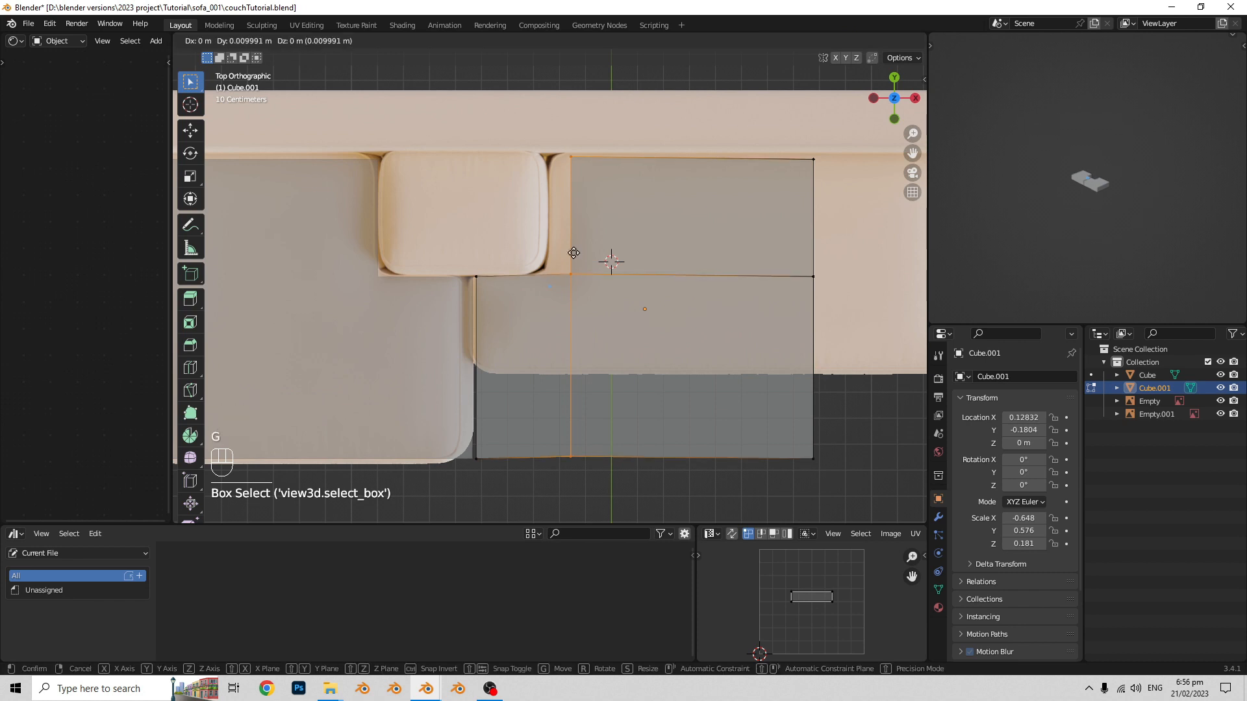
key("x")
left_click(553, 255)
scroll(553, 255, "down", 2)
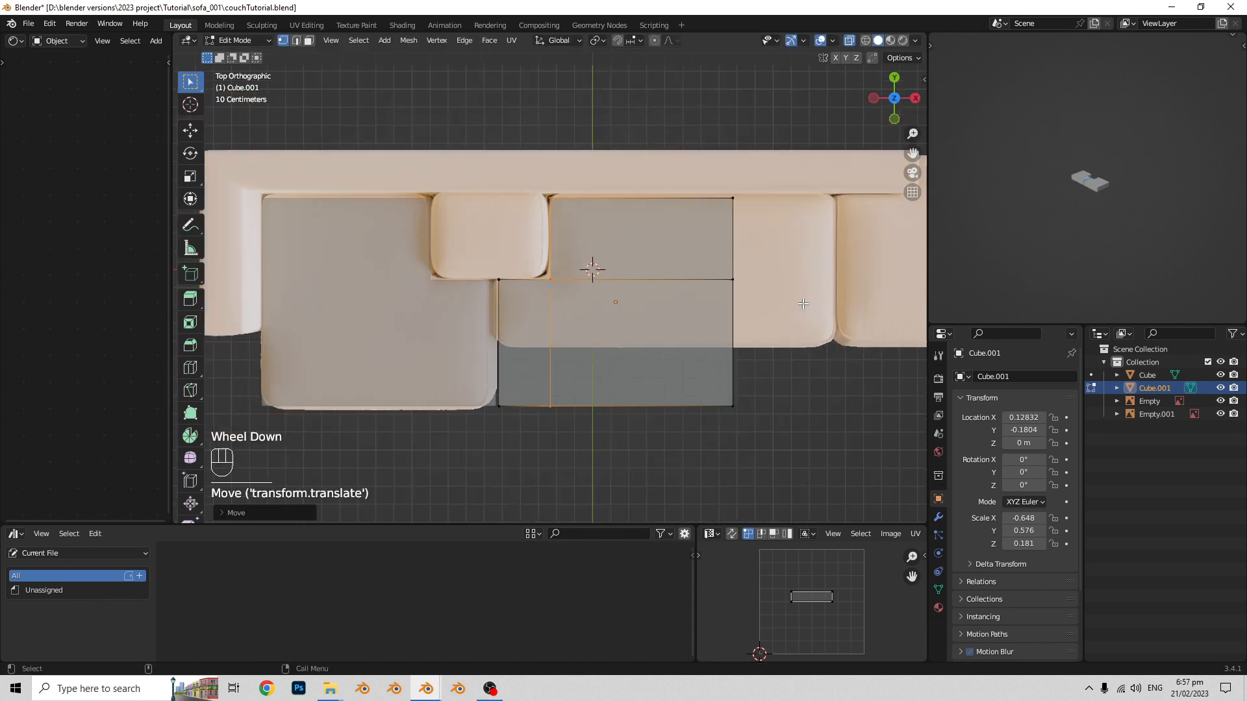
- Move the copied seat's vertices at the end farthest from the chaise along X to the middle seat's far edge in the reference
scroll(554, 255, "up", 2, "shift")
left_click_drag(687, 407, 583, 166)
scroll(583, 166, "up", 1)
key("g")
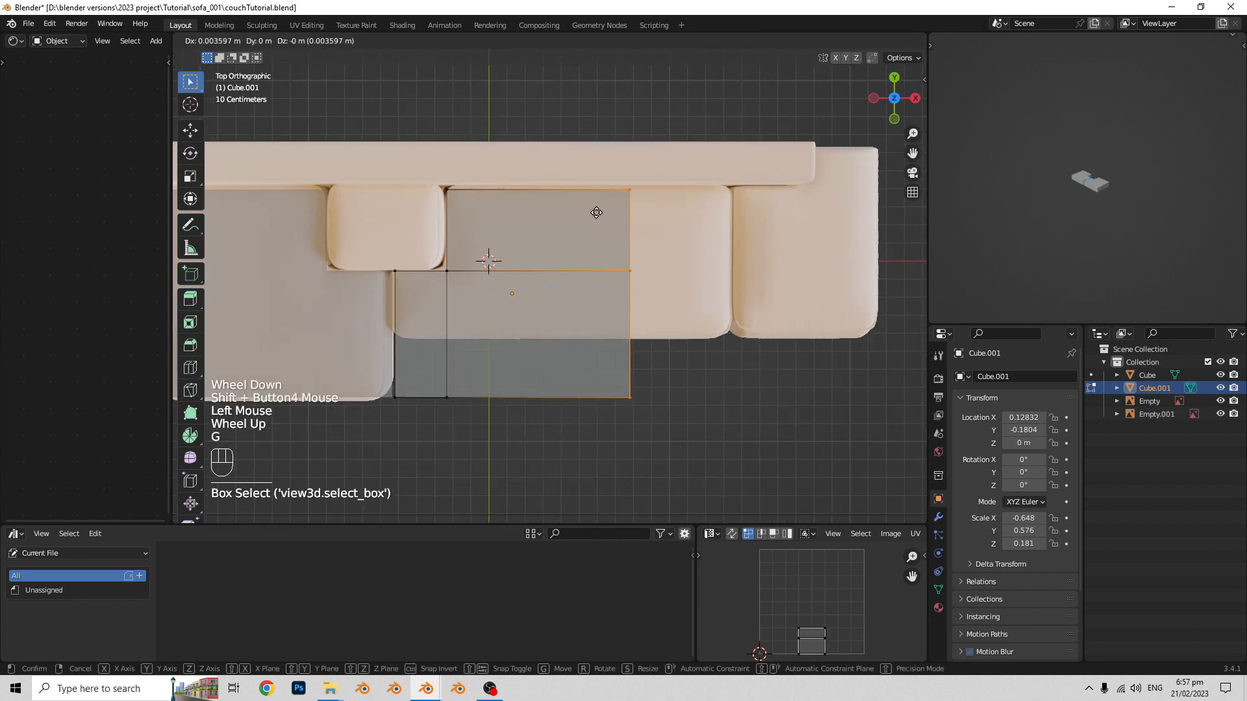
key("x")
left_click(698, 232)
scroll(697, 232, "up", 2, "shift")
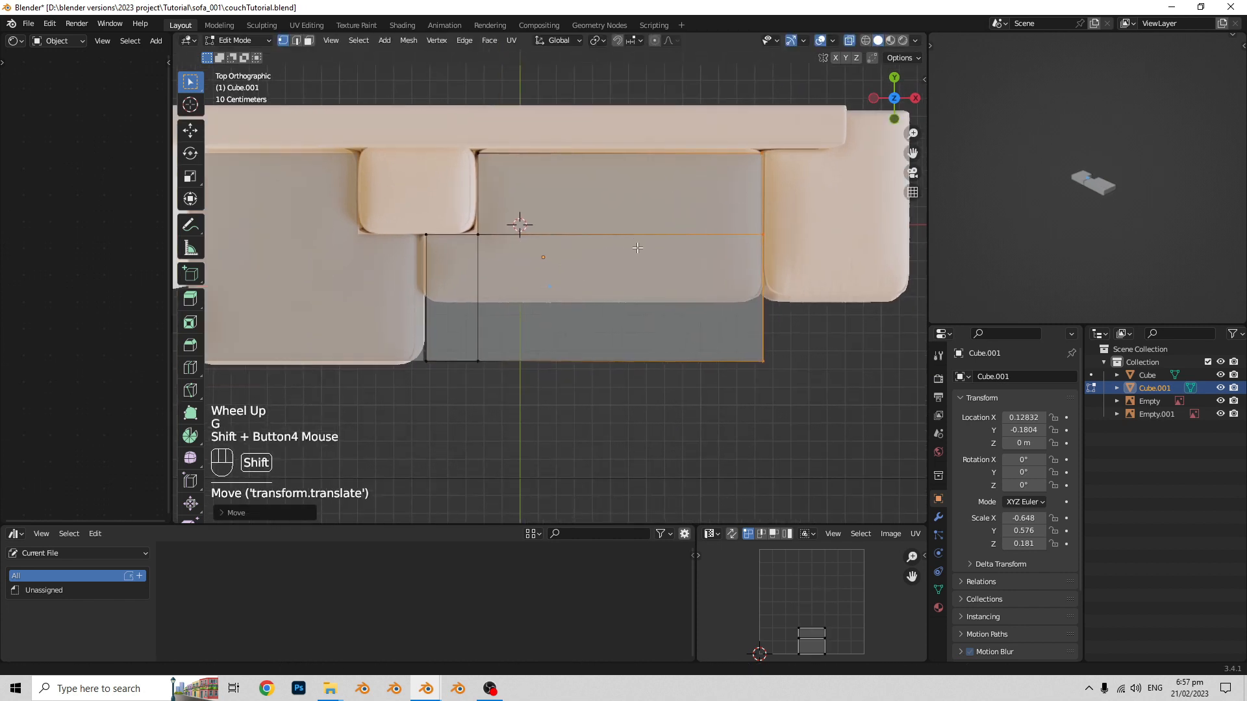
- Move the middle seat's front row of vertices about 0.32 m along Y to the reference's front edge, then leave mesh editing and X-ray display
left_click(438, 294)
scroll(439, 294, "up", 1, "shift")
key("g")
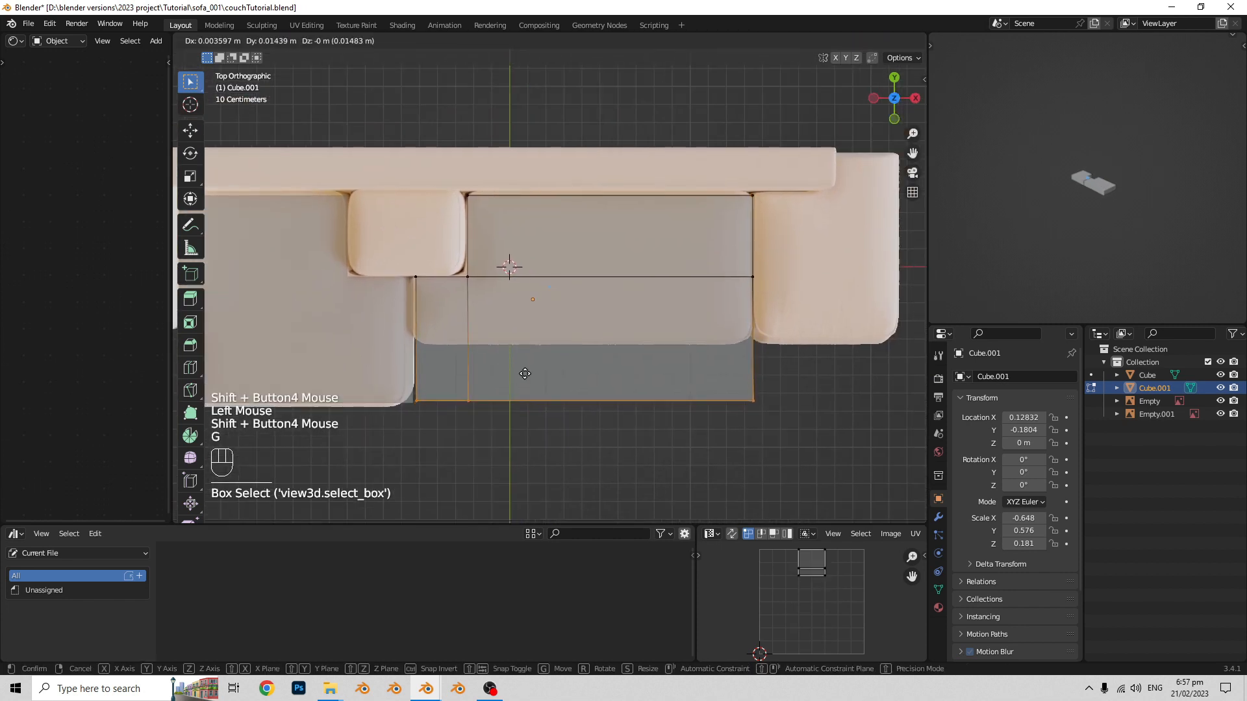
key("y")
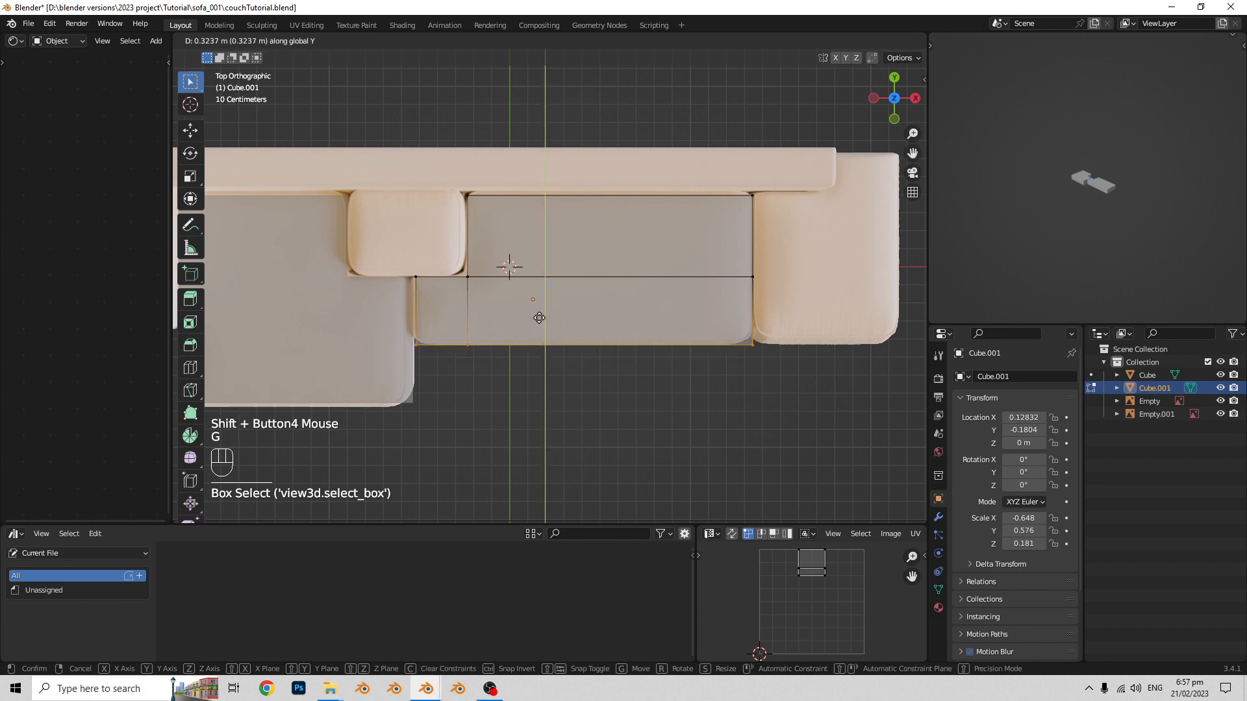
left_click(539, 318)
key("Tab")
scroll(397, 308, "down", 2)
middle_click_drag(403, 305, 507, 218)
middle_click_drag(517, 276, 560, 416, "shift")
key("alt+z")
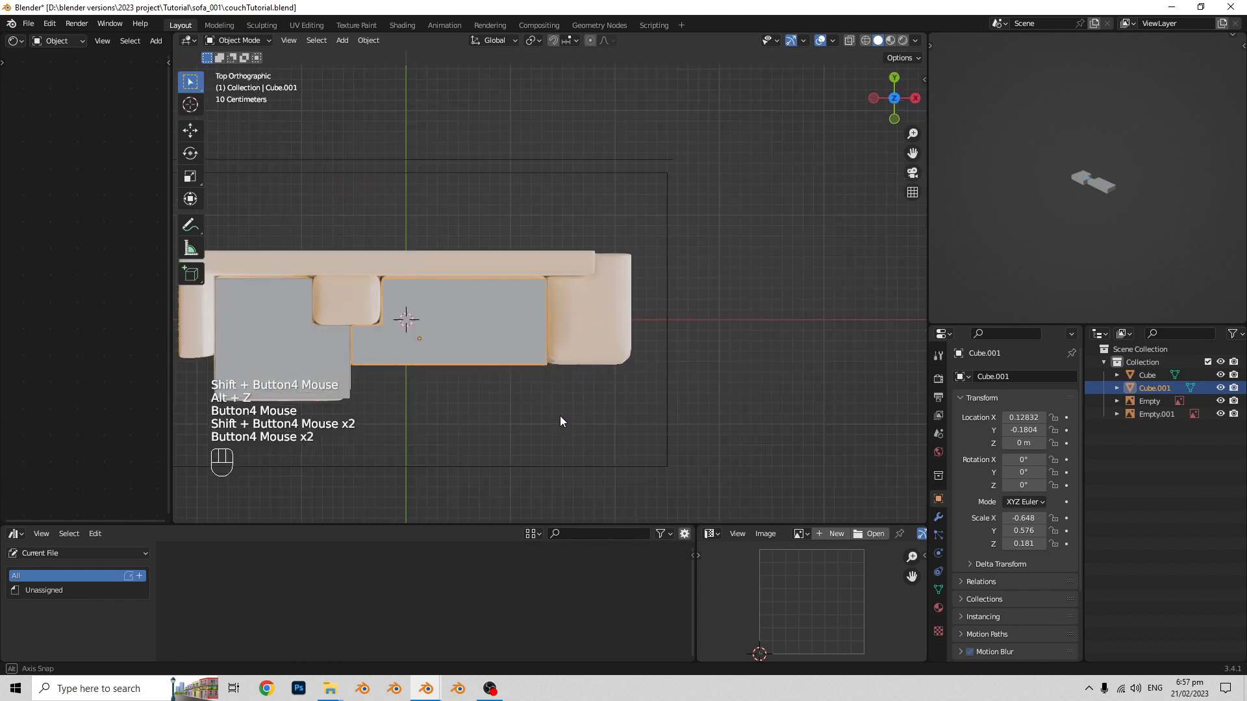
- Add a cube, place it over the end seat at about X 1.73 m, and scale it uniformly to about 0.346
key("shift+a")
mouse_move(590, 321)
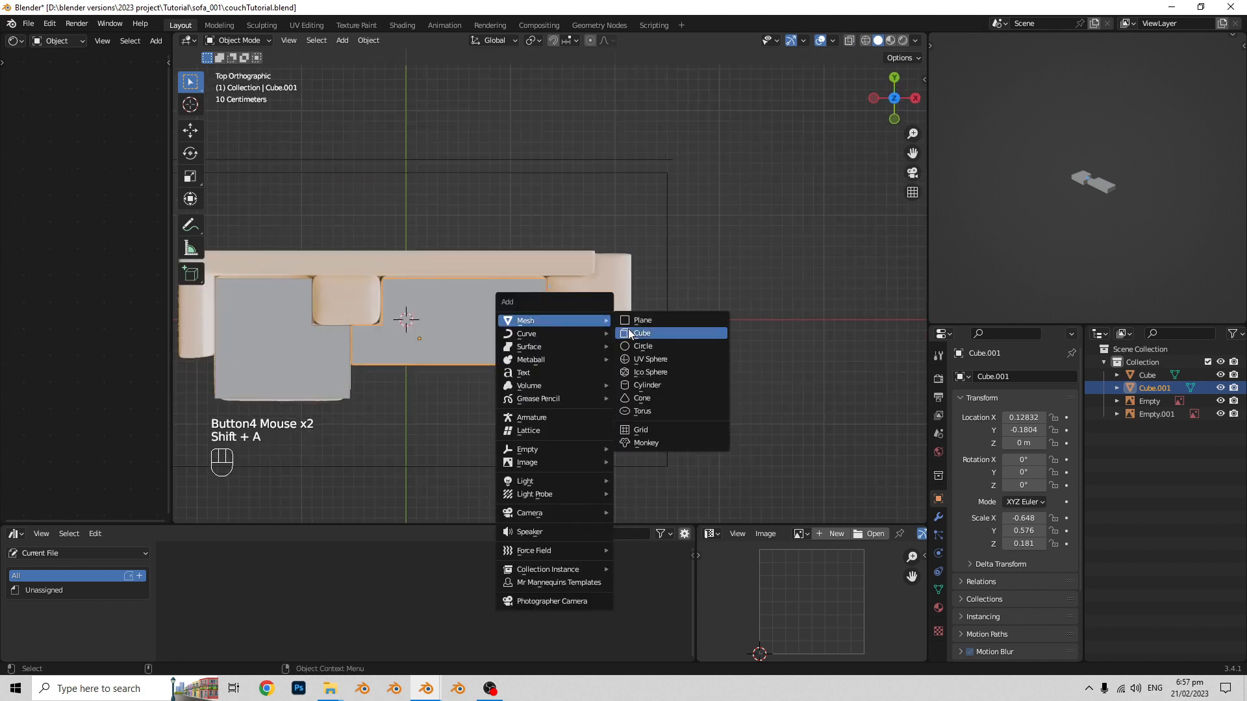
left_click(651, 334)
key("g")
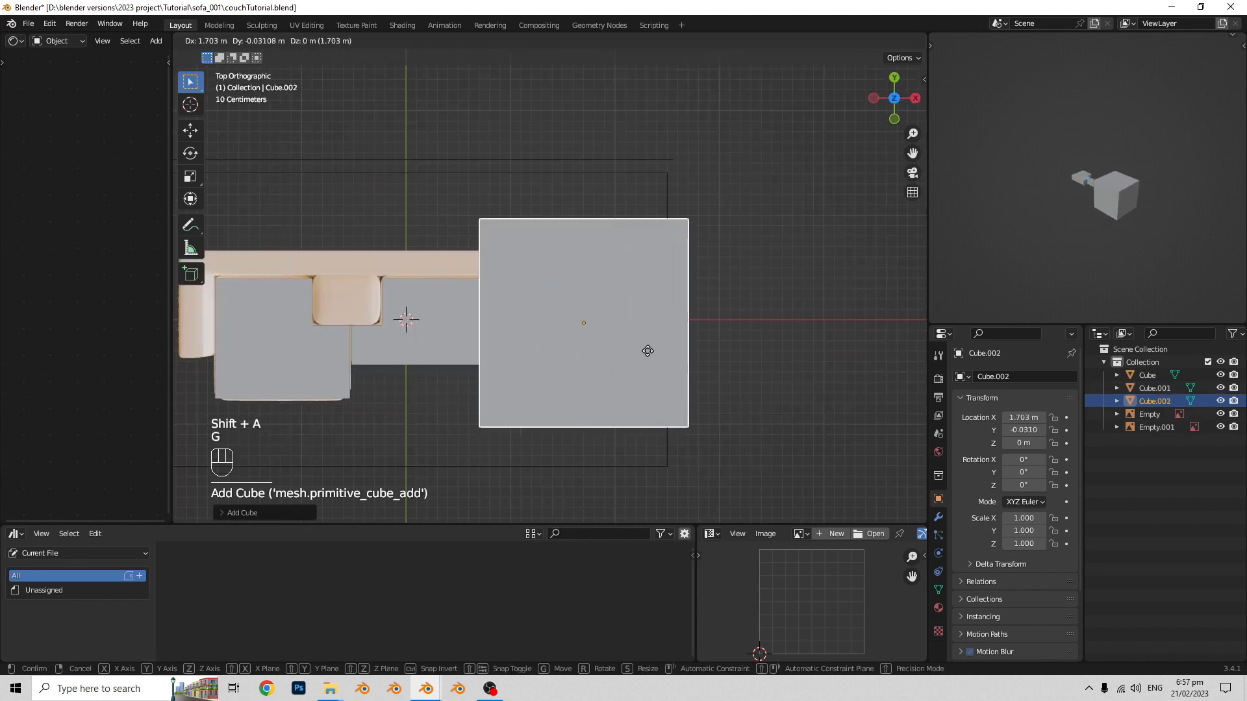
left_click(649, 350)
middle_click_drag(648, 351, 566, 334, "shift")
key("s")
left_click(618, 345)
scroll(548, 341, "up", 2)
- In front view, raise the new cube's mesh along Z until its base sits near the floor line
key("Tab")
middle_click_drag(718, 353, 644, 376, "shift")
key("g")
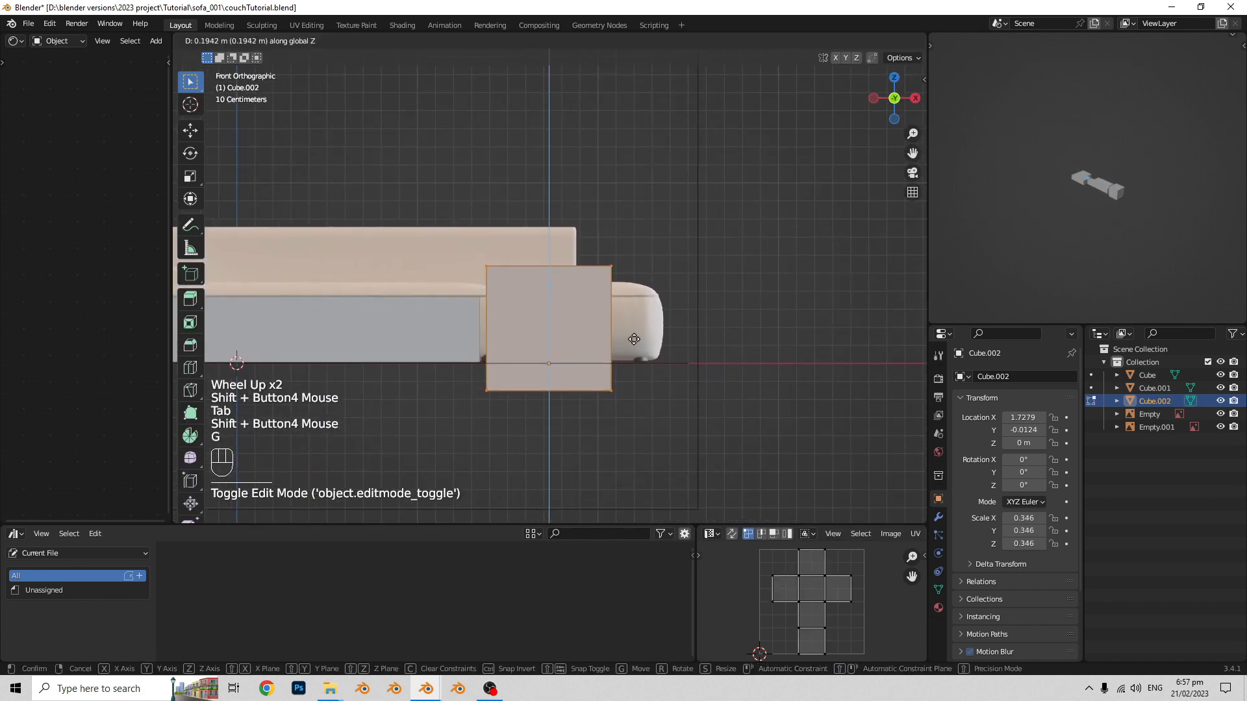
left_click(637, 315)
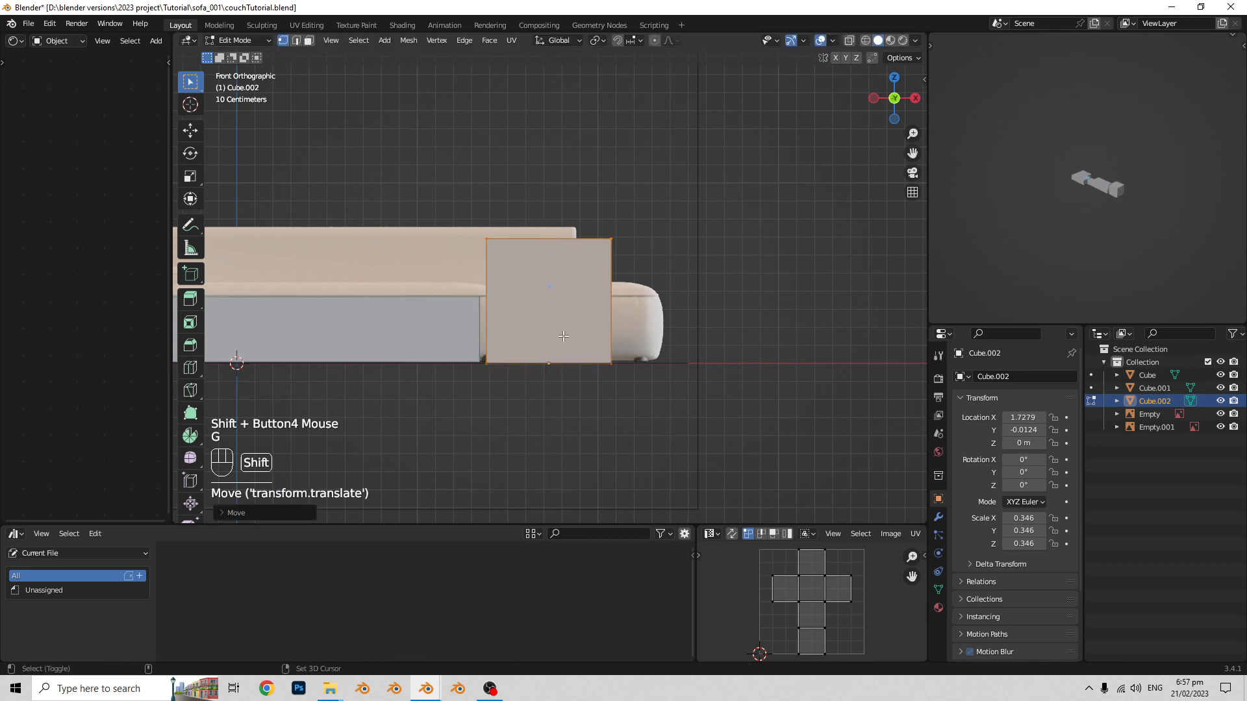
middle_click_drag(556, 234, 586, 228, "shift")
- Enable vertex snapping and snap the cube's bottom vertices along Z to the base of the middle seat
left_click(634, 41)
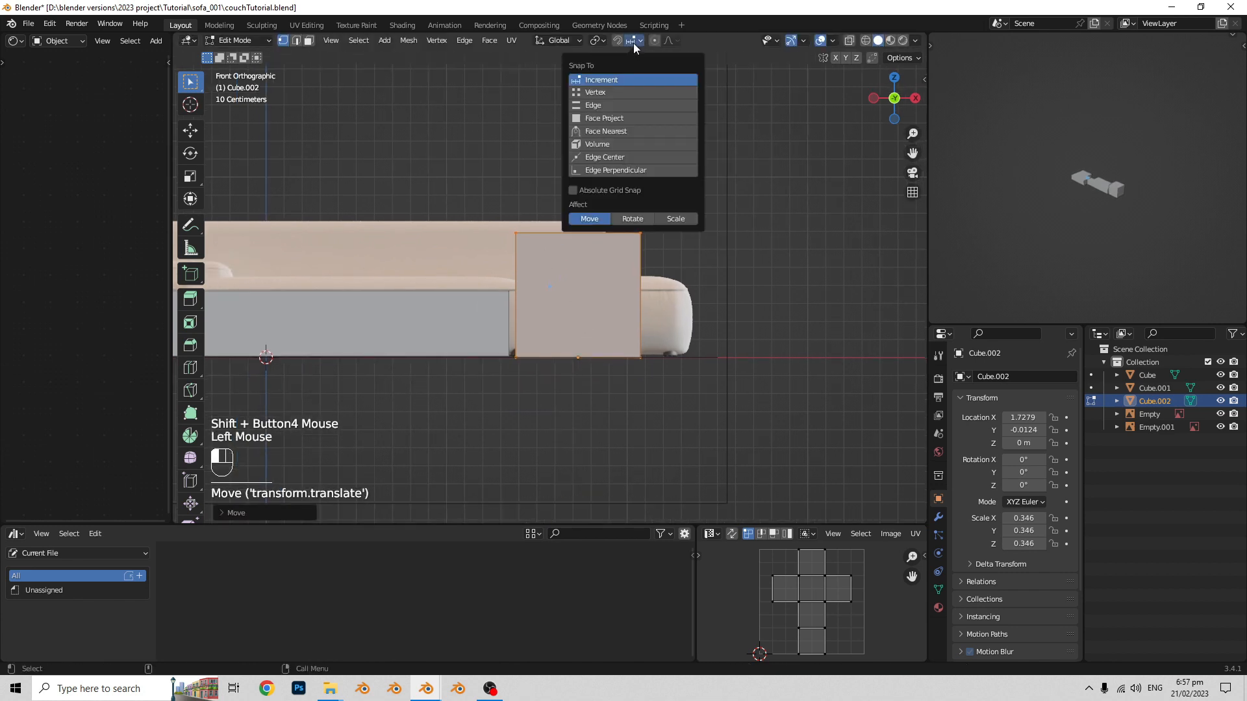
left_click(606, 92)
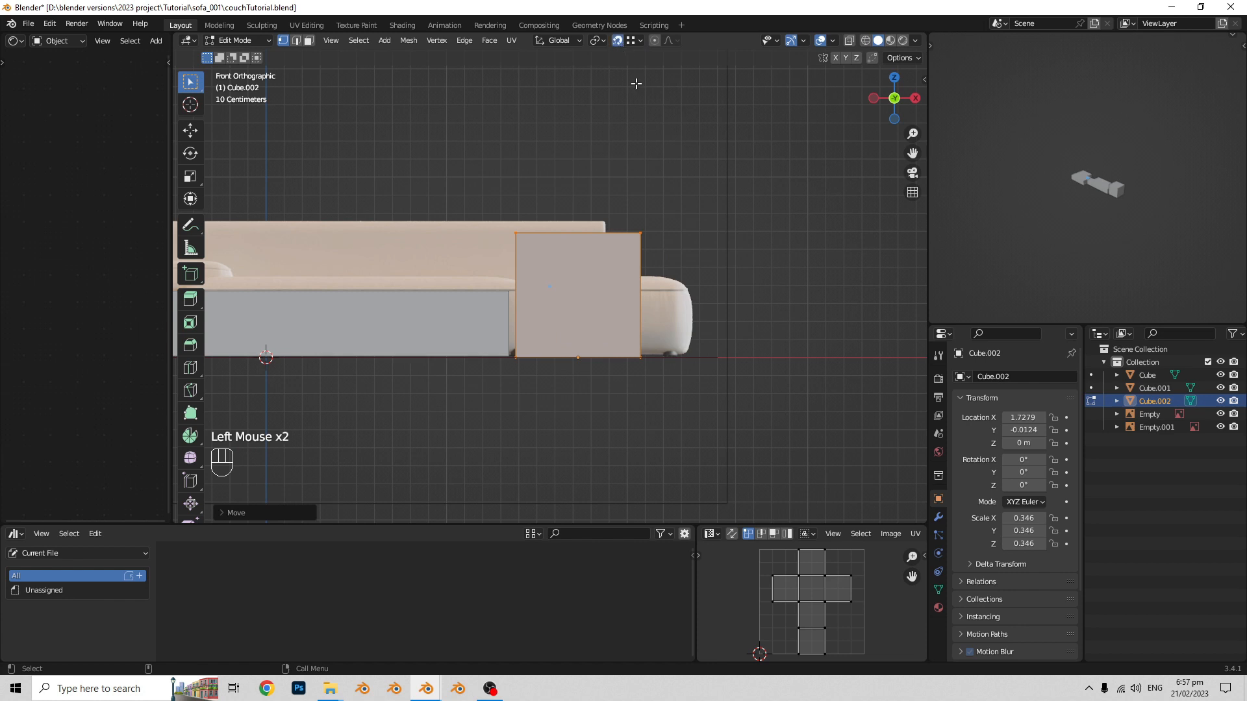
mouse_move(572, 311)
middle_mouse_down("shift")
mouse_move(543, 337)
mouse_move(585, 329)
middle_mouse_up("shift")
scroll(543, 337, "up", 2)
key("Tab")
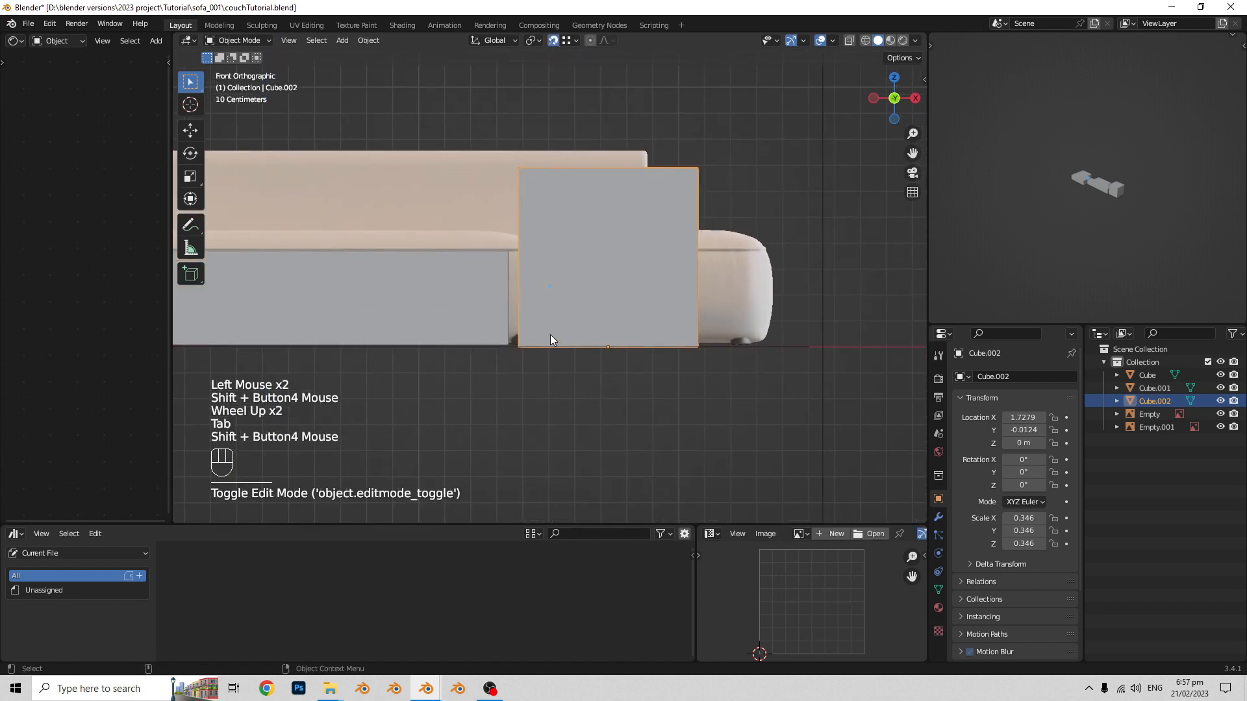
key("Tab")
left_click_drag(746, 378, 503, 331)
key("alt+z")
left_click_drag(771, 403, 472, 305)
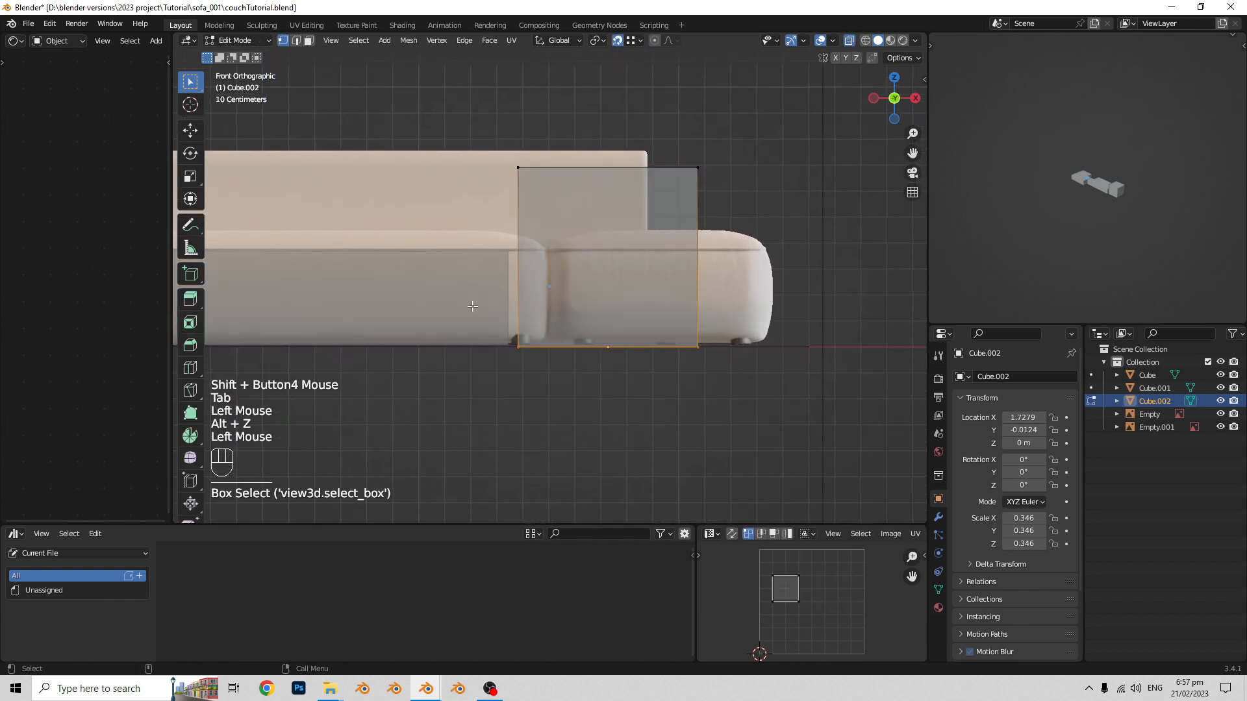
key("g")
key("z")
left_click(512, 344)
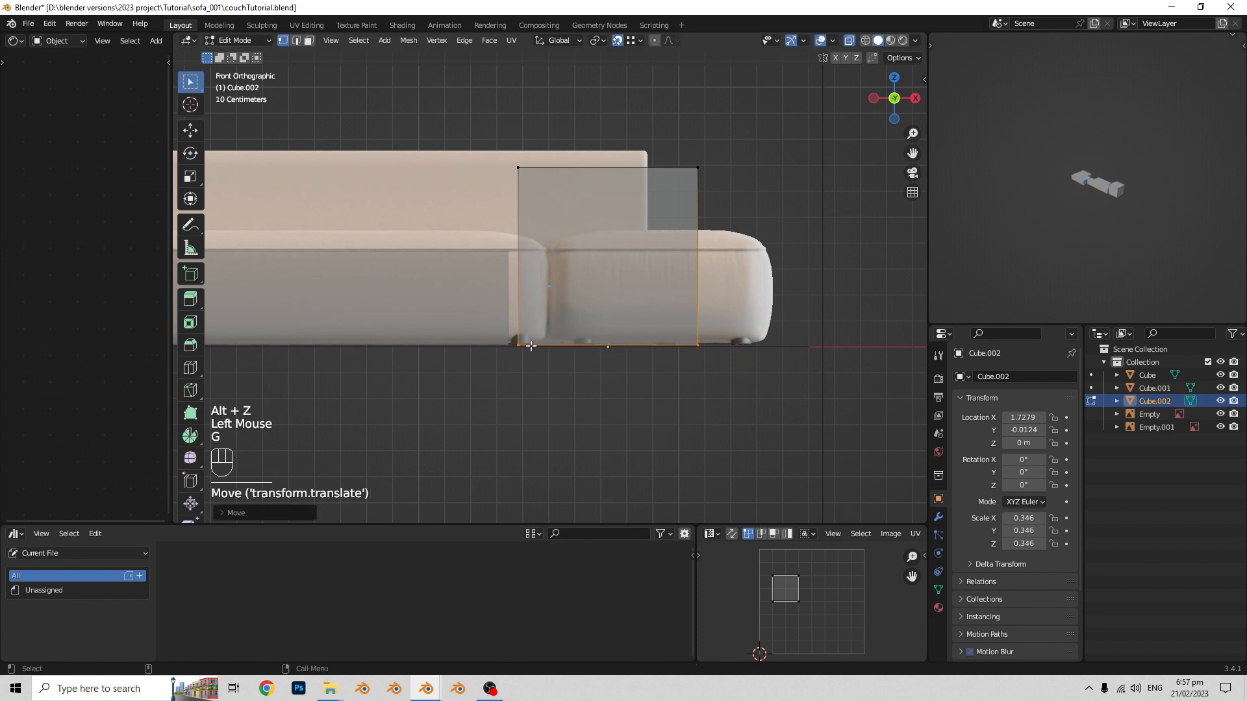
- Lower the cube's top vertices along Z, snapping them to the height of the middle seat's top
middle_click_drag(769, 200, 760, 223, "shift")
left_click_drag(761, 223, 404, 133)
key("g")
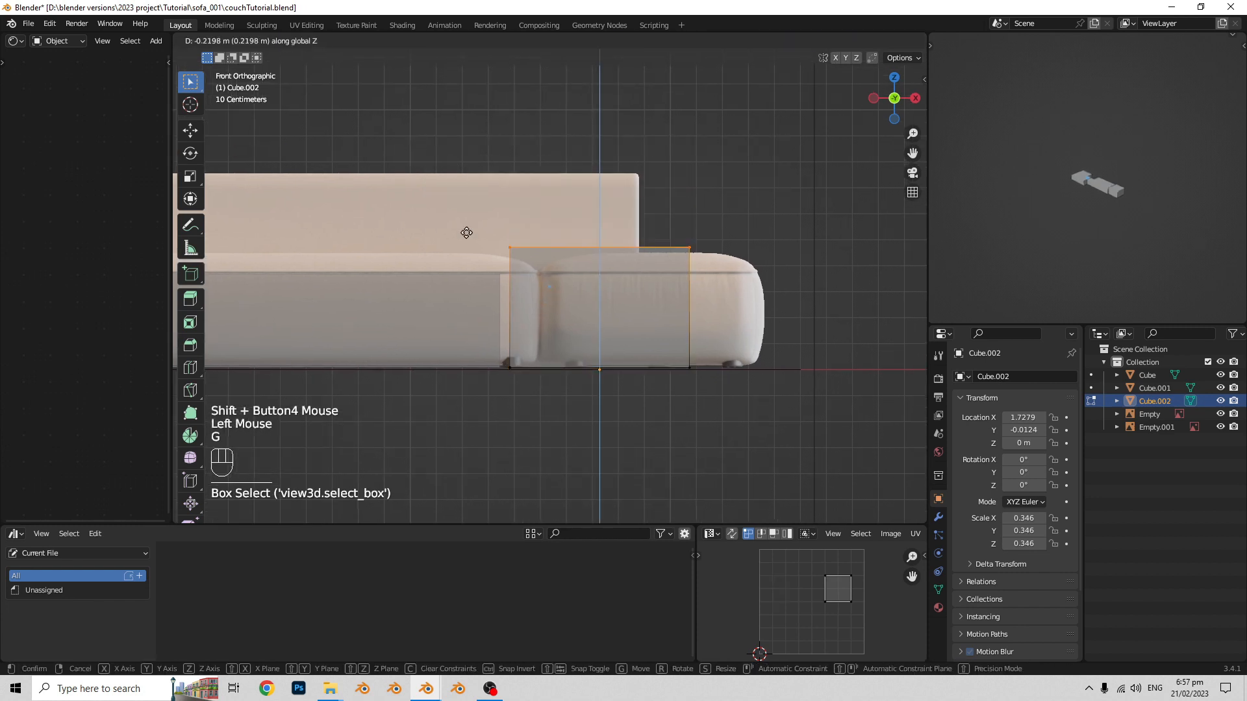
left_click(464, 231)
middle_click_drag(465, 231, 571, 311)
key("Tab")
scroll(546, 286, "down", 2)
key("alt+z")
- Move the end seat block along X to about 1.93 m and widen it along X to a scale of about 0.404
middle_click_drag(571, 312, 604, 341, "shift")
middle_click_drag(604, 341, 454, 357)
scroll(606, 337, "up", 1)
scroll(606, 338, "up", 1)
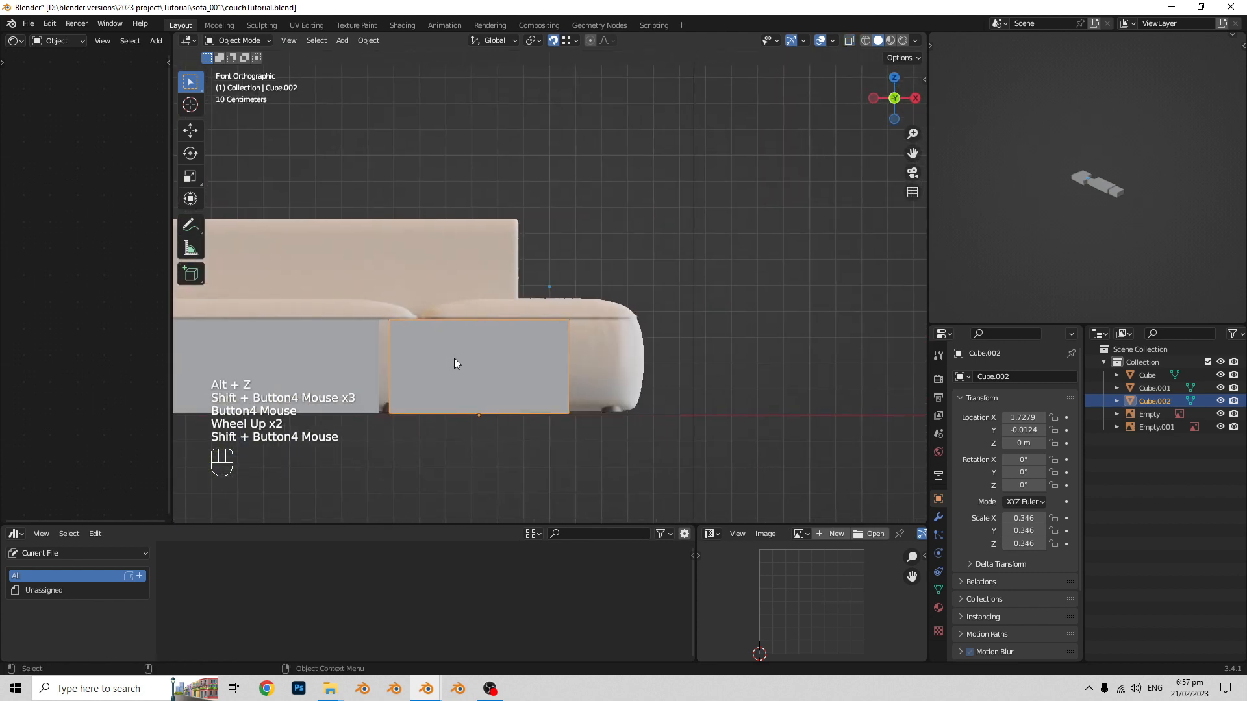
key("g")
key("x")
left_click(509, 365)
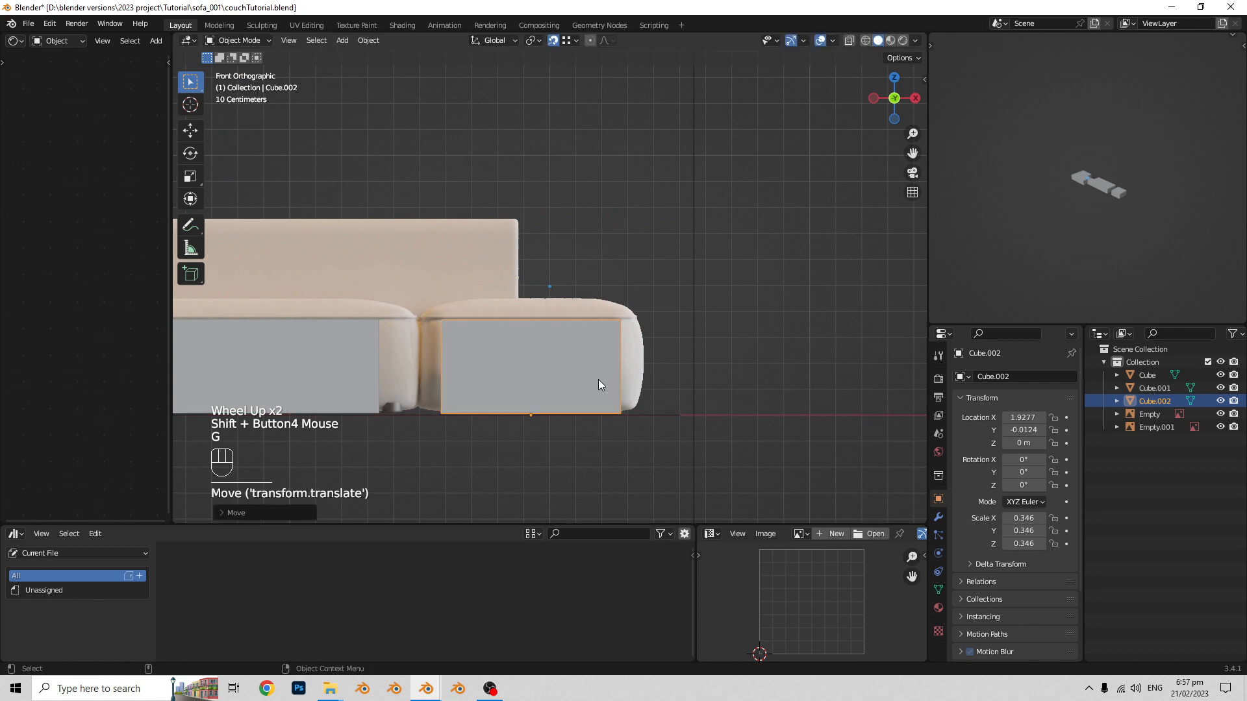
key("s")
key("z")
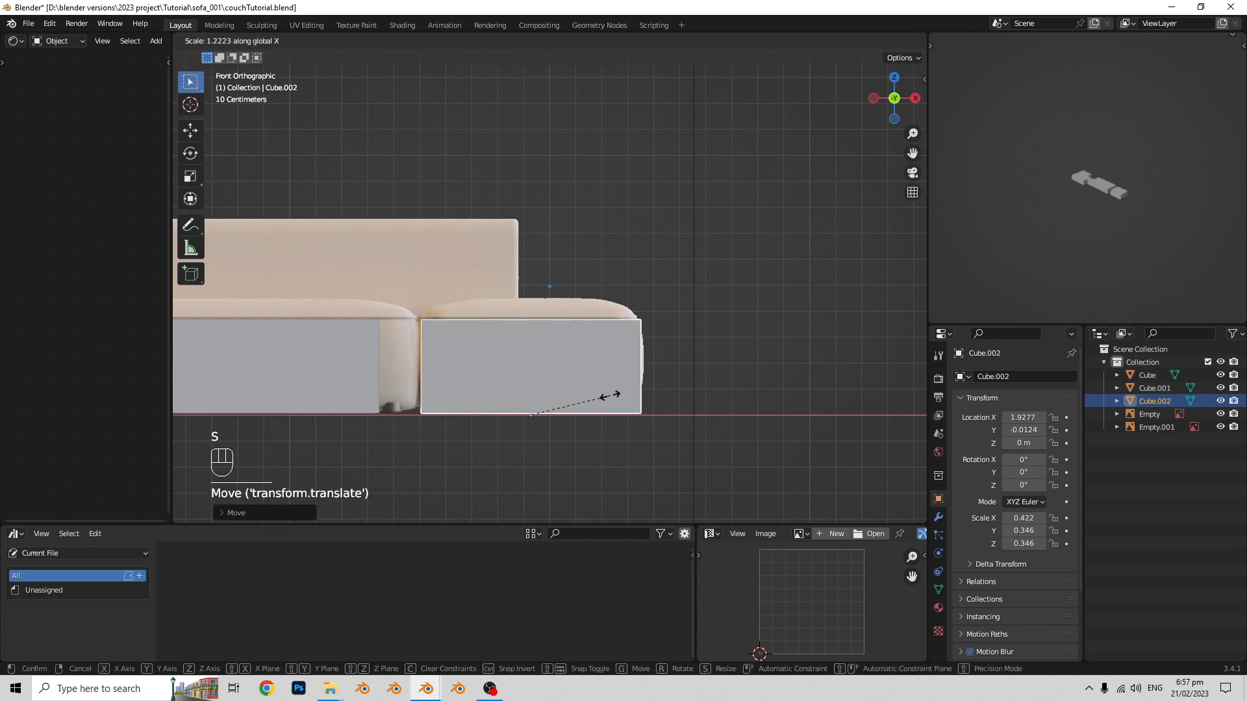
left_click(607, 393)
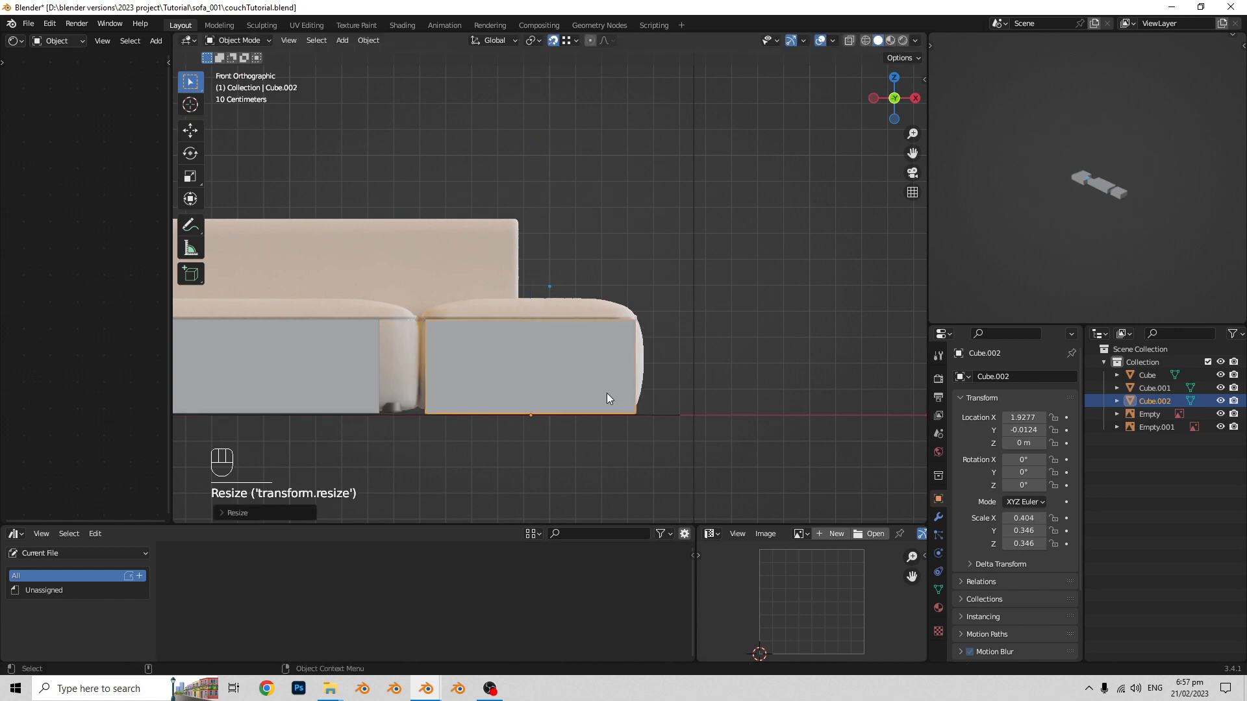
- In top view, move the end seat block along X to about 1.78 m, over the reference end seat
middle_click_drag(606, 392, 674, 372)
scroll(560, 437, "up", 1)
middle_click_drag(600, 415, 636, 392, "shift")
middle_click_drag(635, 393, 609, 383)
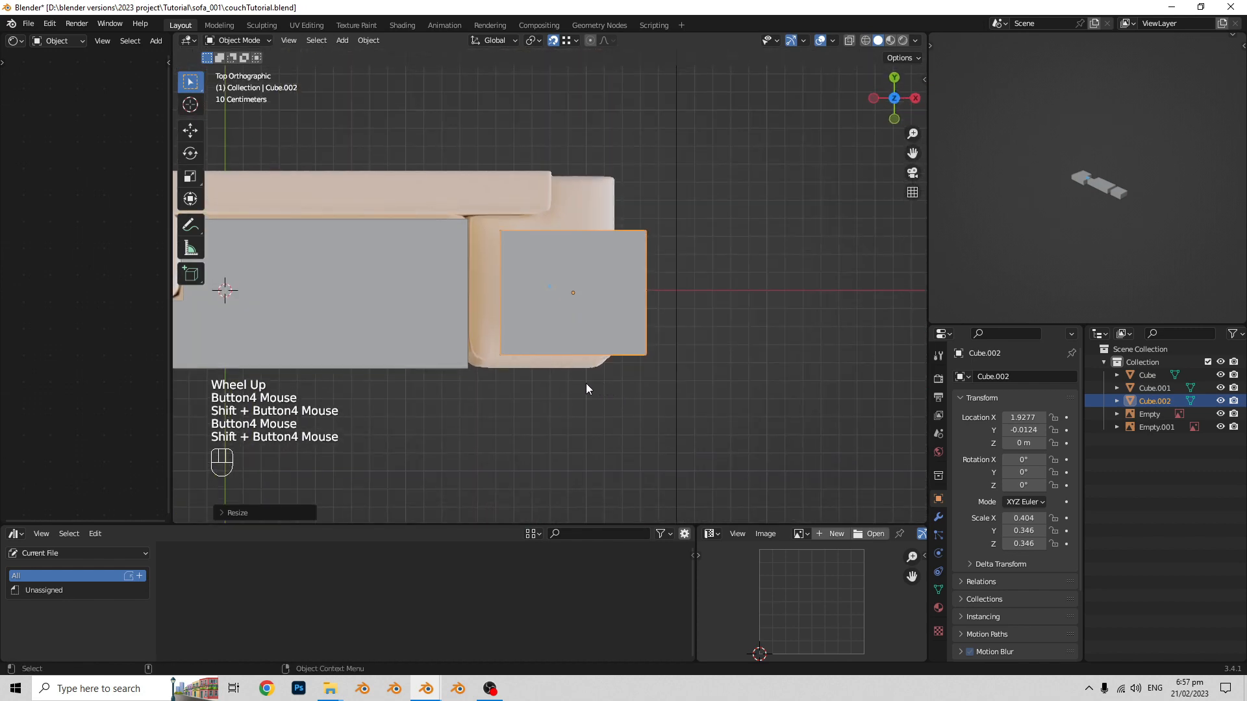
key("Tab")
key("a")
key("Tab")
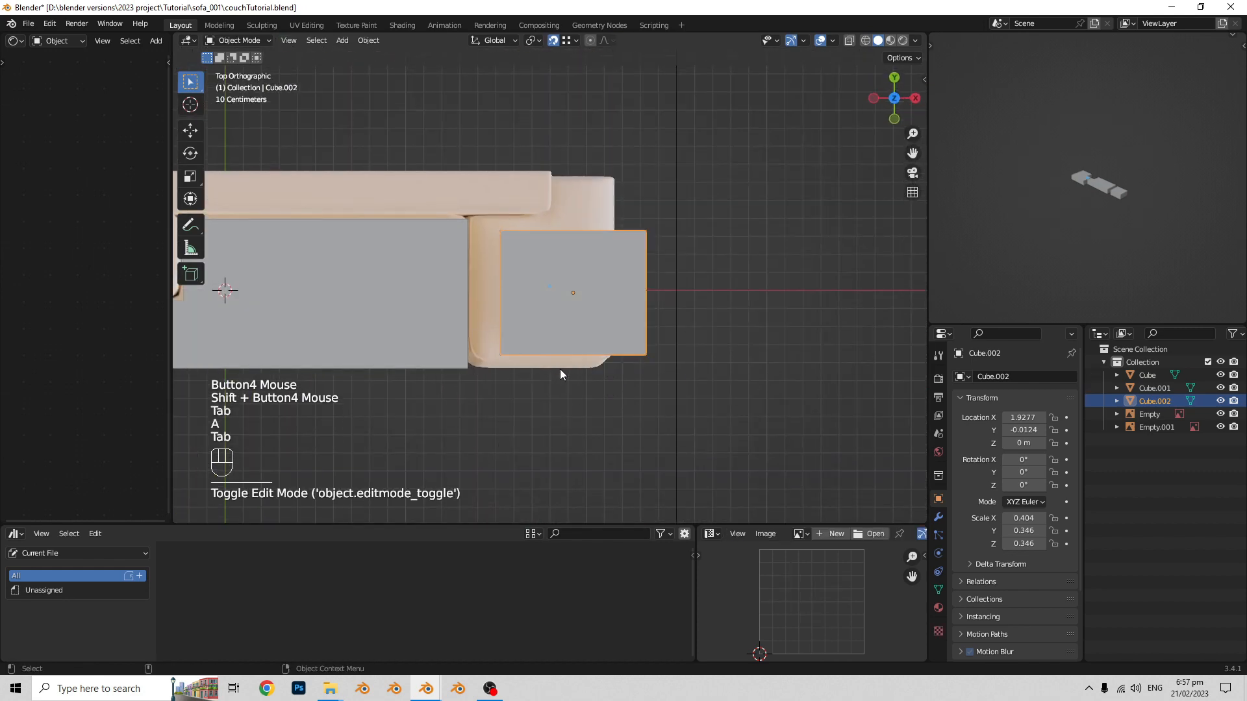
key("g")
key("x")
left_click(532, 368)
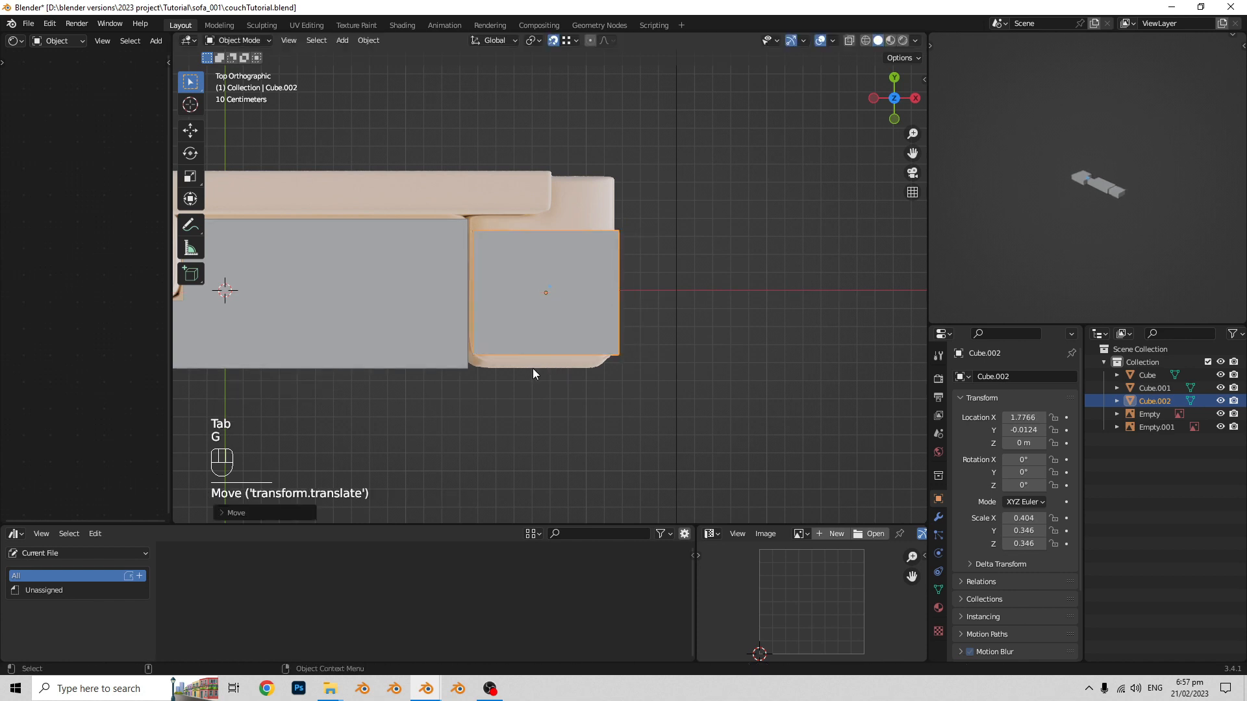
- Scale the end seat block along Y to about 0.39 and shift it along Y to about 0.006 m
key("s")
key("y")
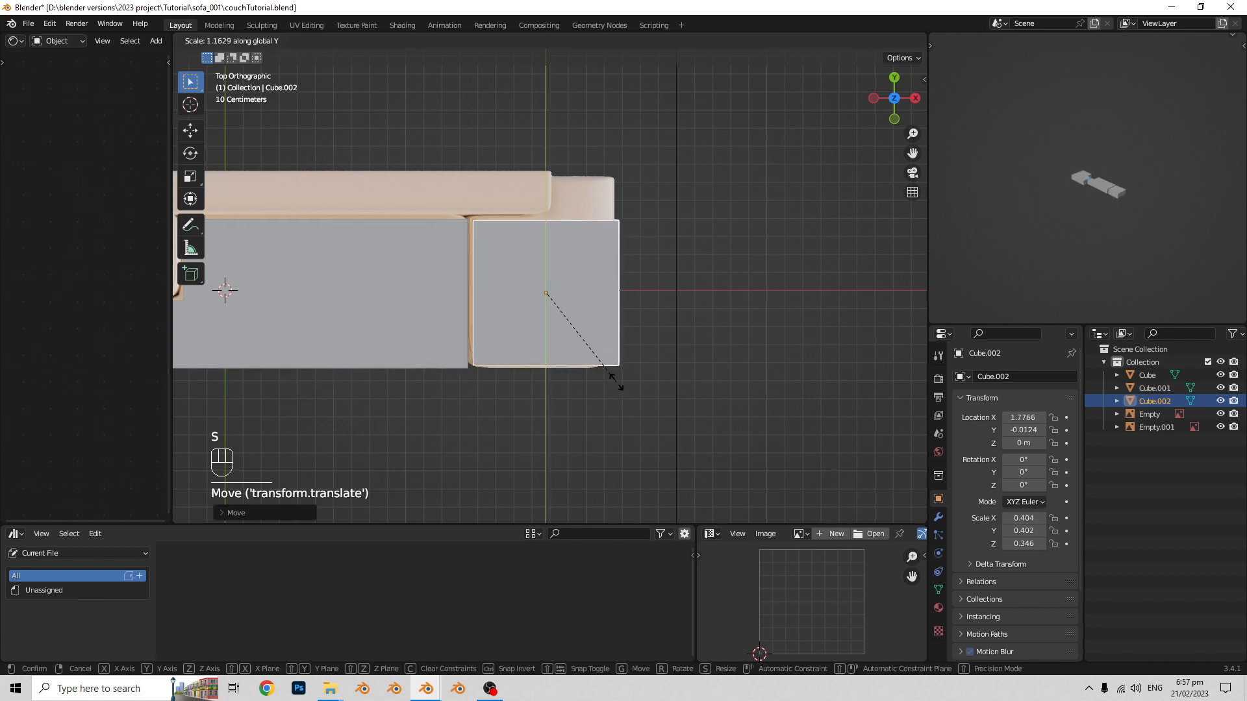
left_click(613, 380)
key("g")
key("y")
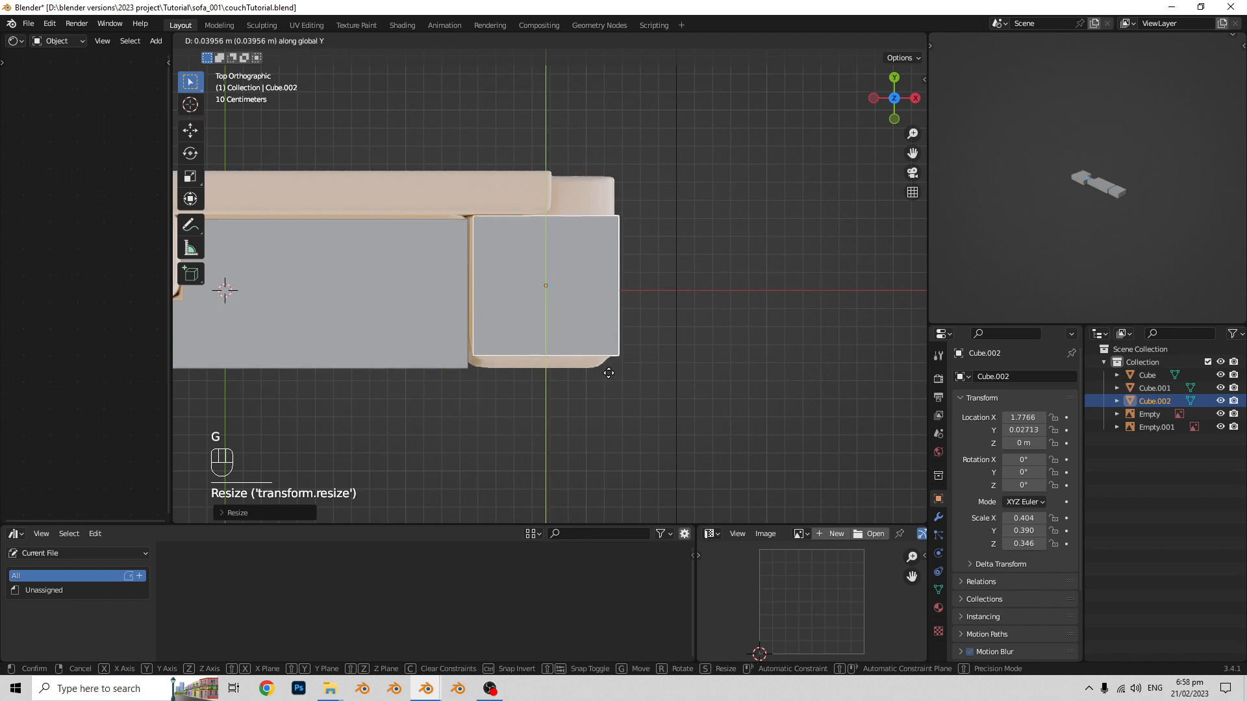
left_click(599, 377)
- Move the end seat block along X to about 1.76 m, against the middle seat's edge
scroll(614, 365, "up", 1, "shift")
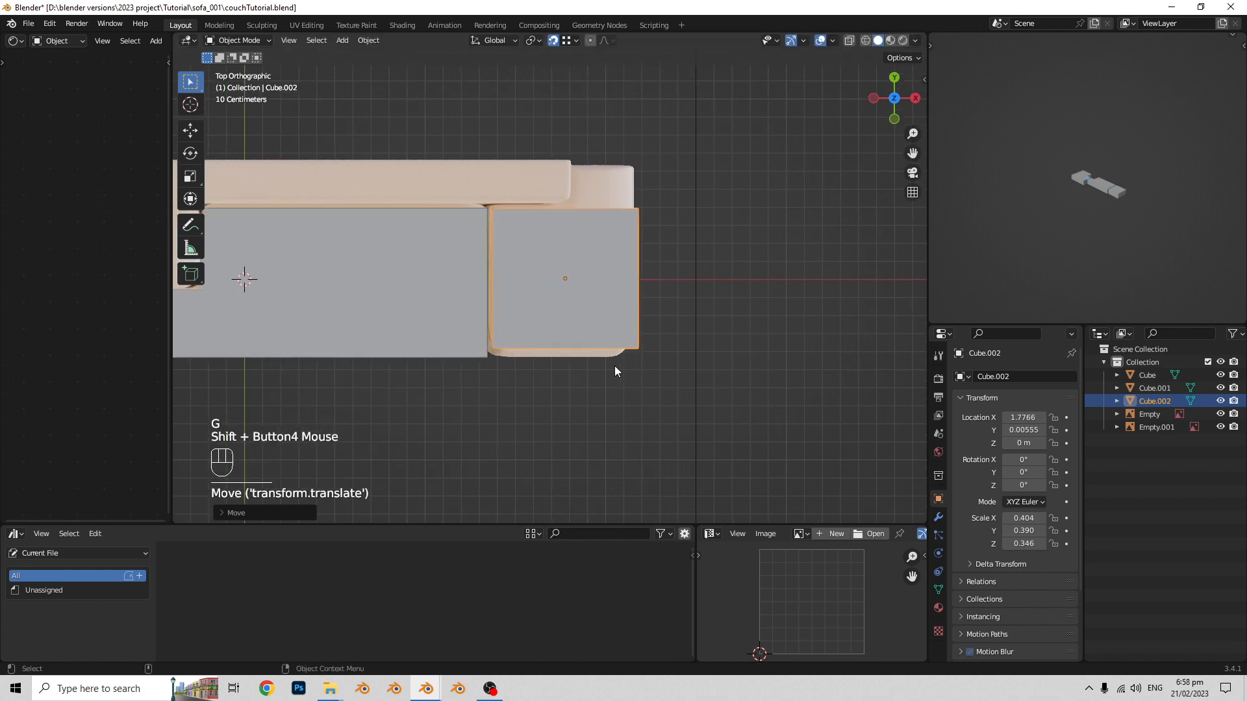
scroll(539, 354, "down", 2)
key("Tab")
scroll(575, 318, "up", 2)
scroll(575, 318, "up", 2)
scroll(575, 324, "up", 1, "shift")
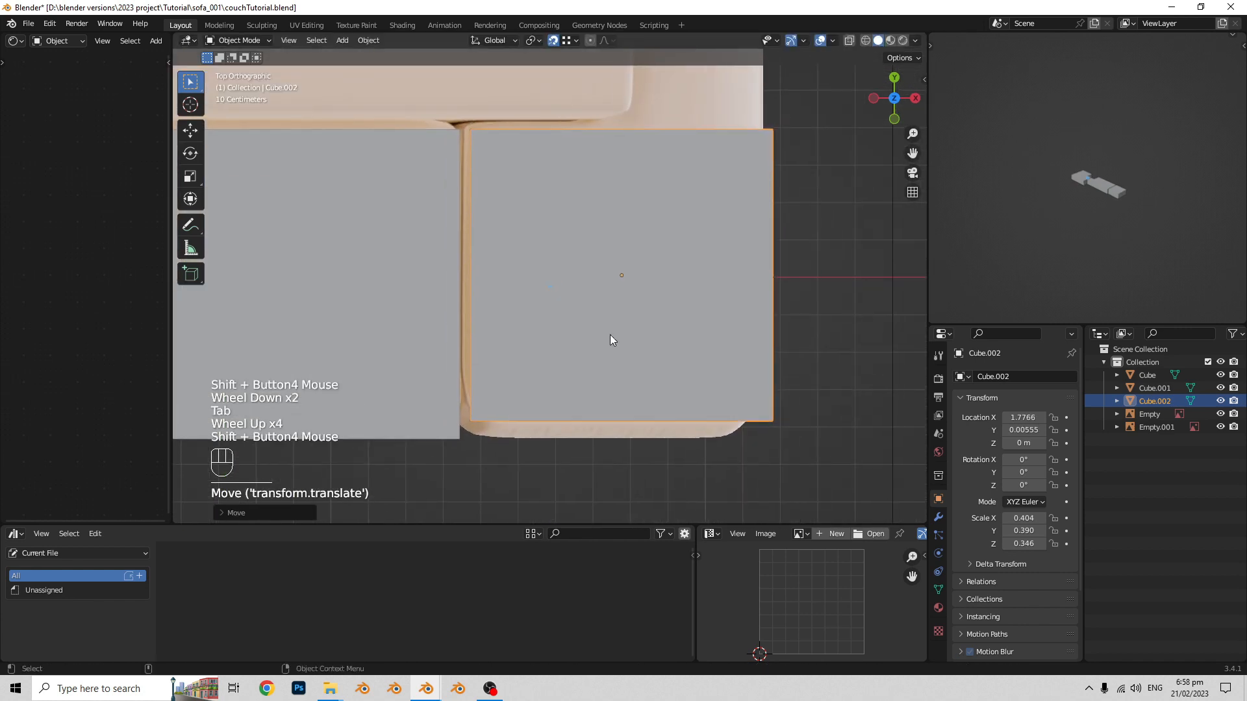
key("g")
key("x")
left_click(626, 351)
scroll(610, 343, "down", 3)
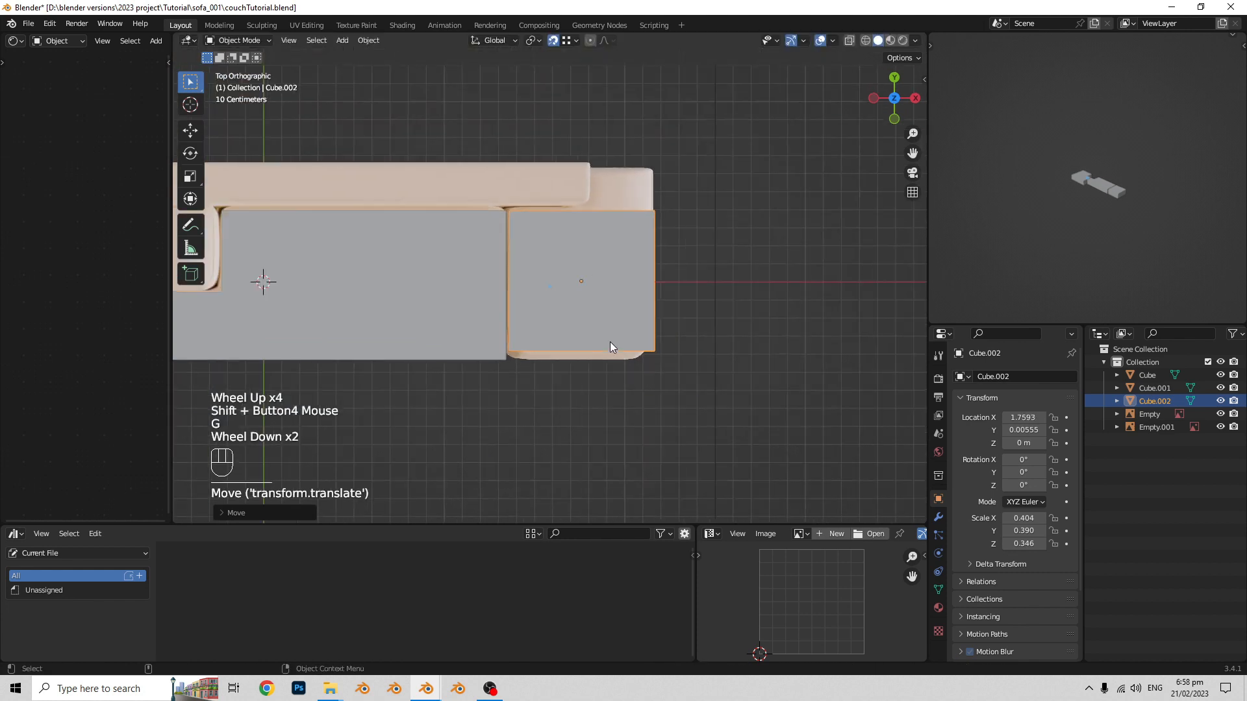
middle_click_drag(609, 342, 640, 281, "shift")
middle_click_drag(640, 280, 585, 334)
mouse_move(584, 333)
middle_mouse_down()
mouse_move(590, 353)
mouse_move(595, 333)
middle_mouse_up()
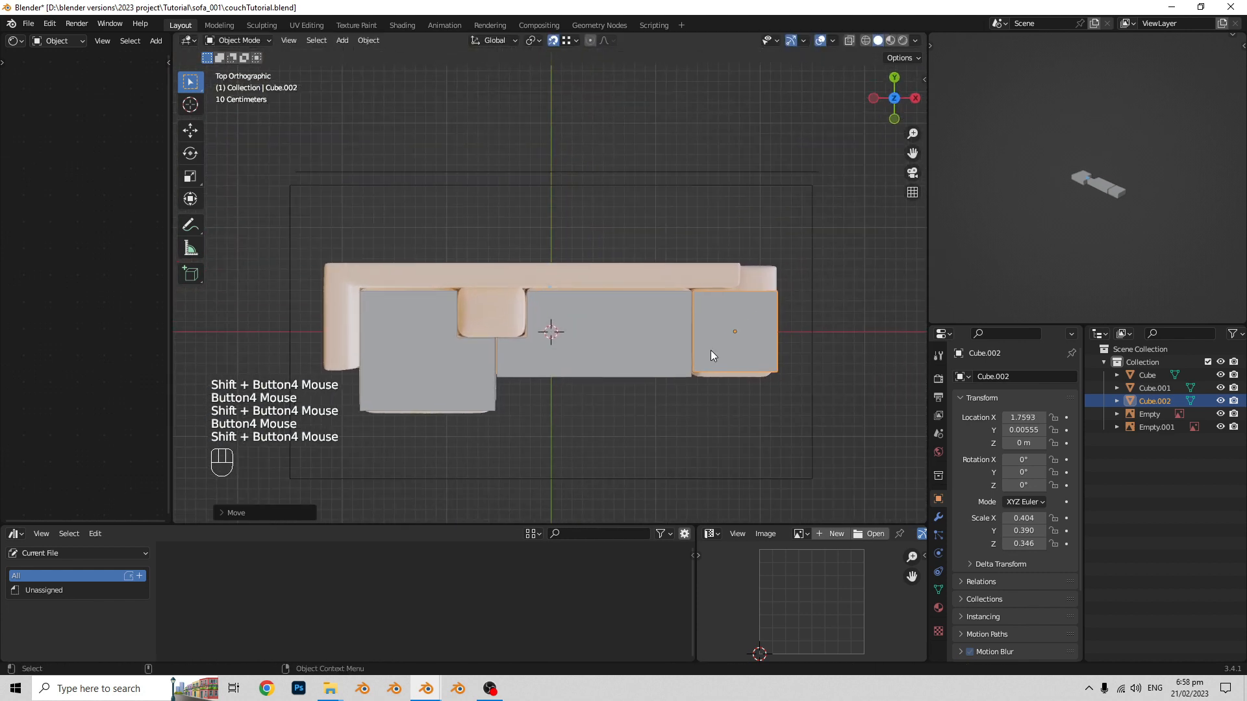
- Duplicate the end seat block and place the copy over the small cushion at about X -0.49 m, Y 0.33 m
key("shift+d")
left_click(521, 313)
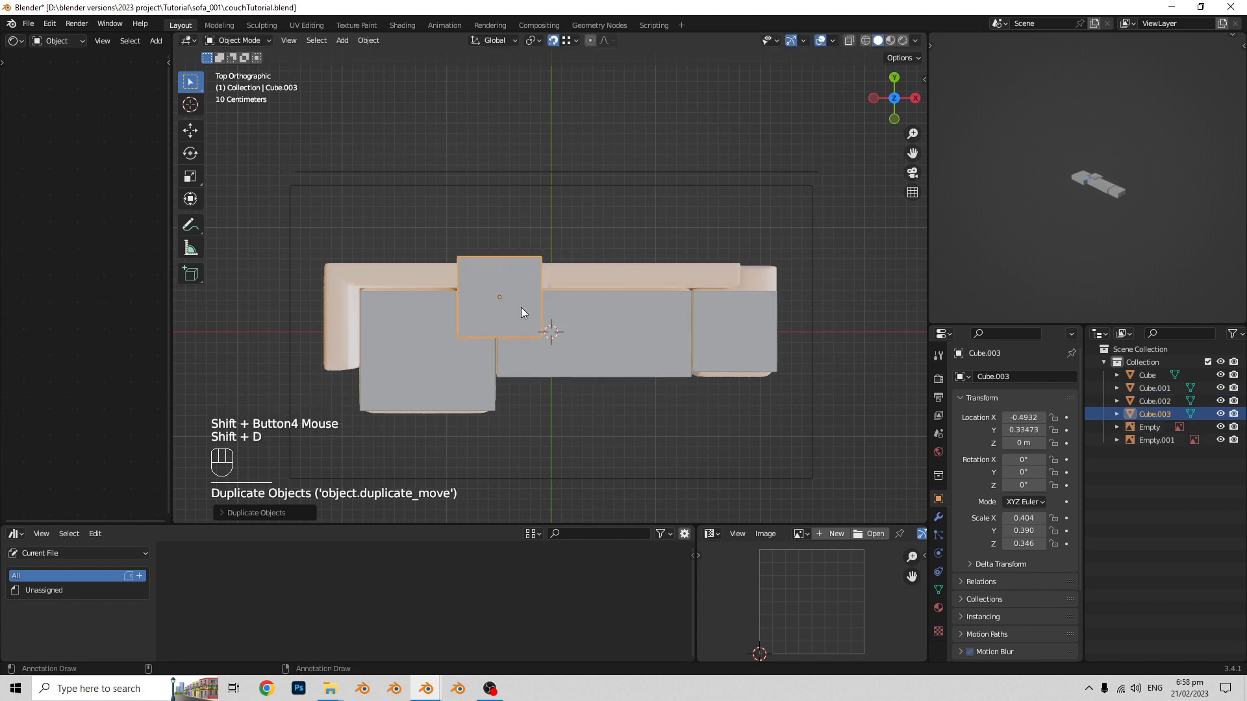
scroll(462, 325, "up", 2)
scroll(573, 287, "up", 1, "shift")
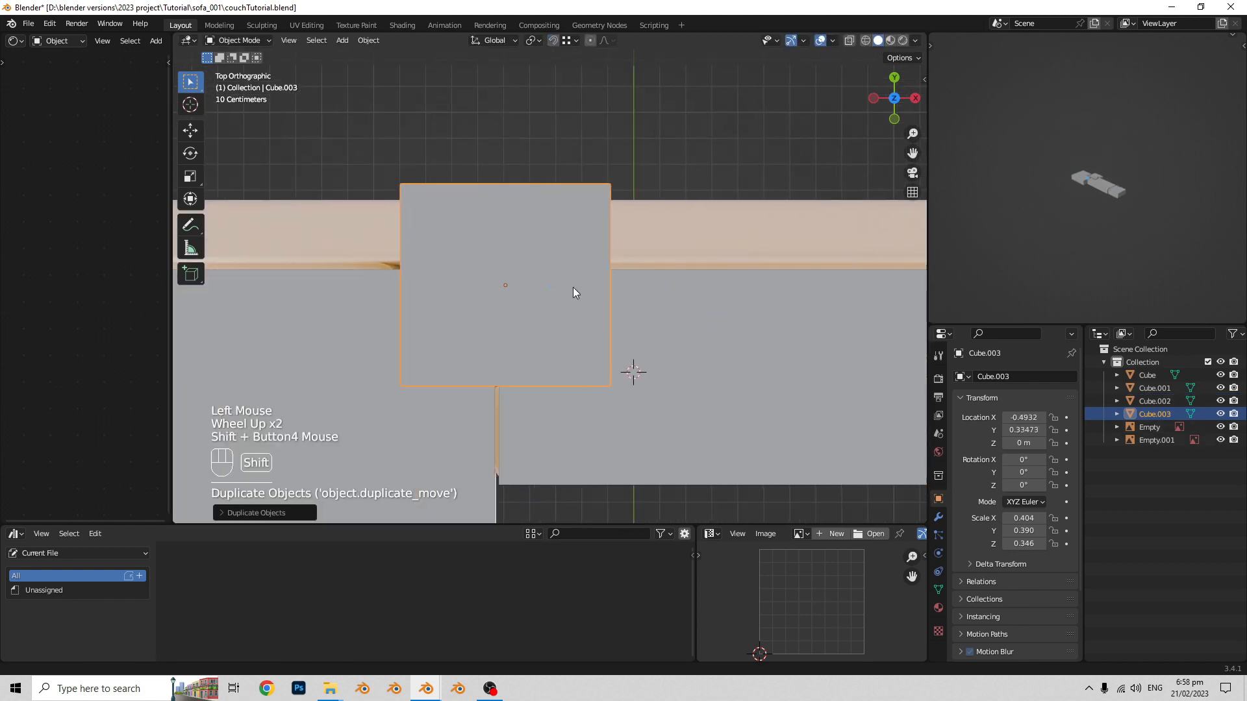
key("g")
right_click(560, 291)
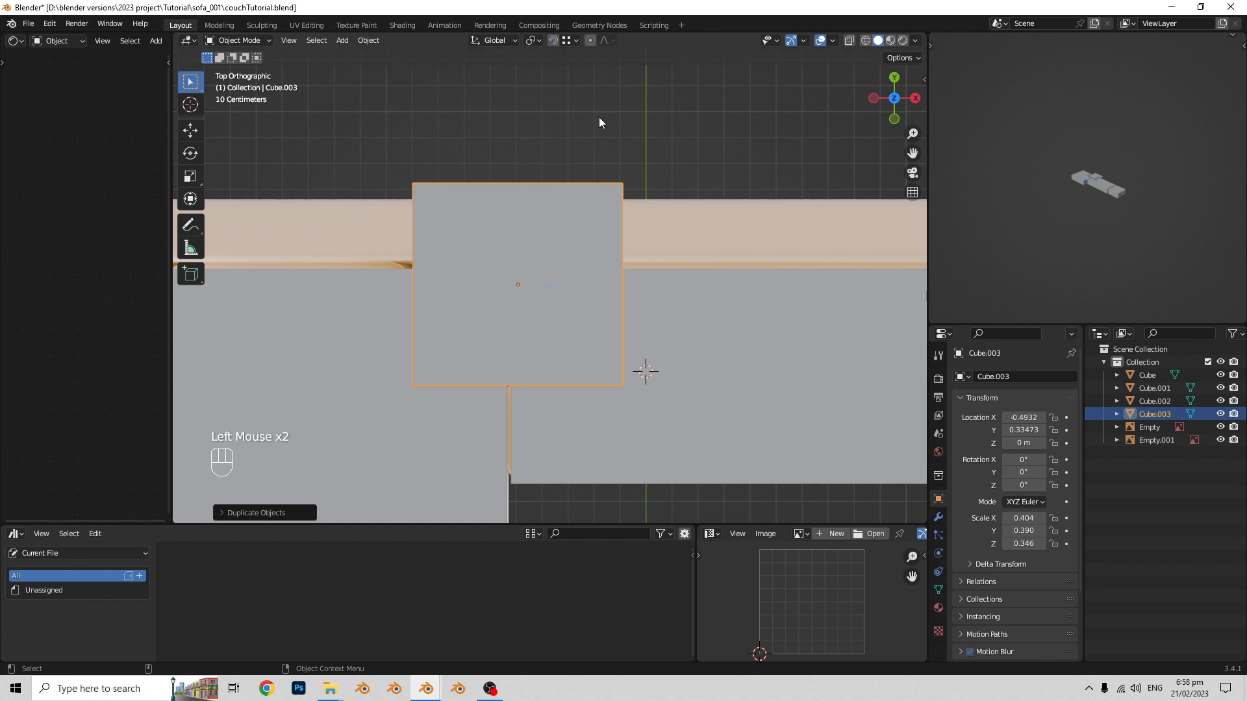
- Center the copy over the small cushion at about X -0.58 m, Y 0.20 m, and scale it to about 0.244 × 0.236 × 0.209
key("s")
left_click(602, 321)
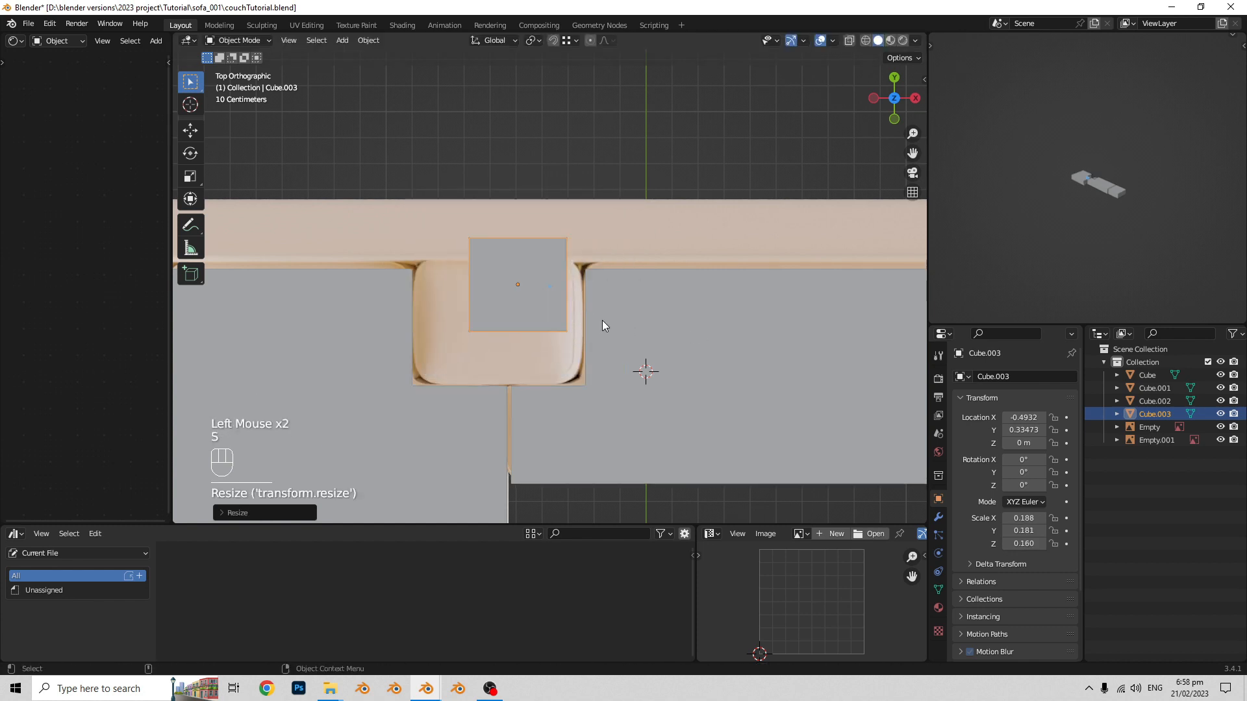
key("g")
left_click(500, 376)
scroll(564, 332, "up", 2)
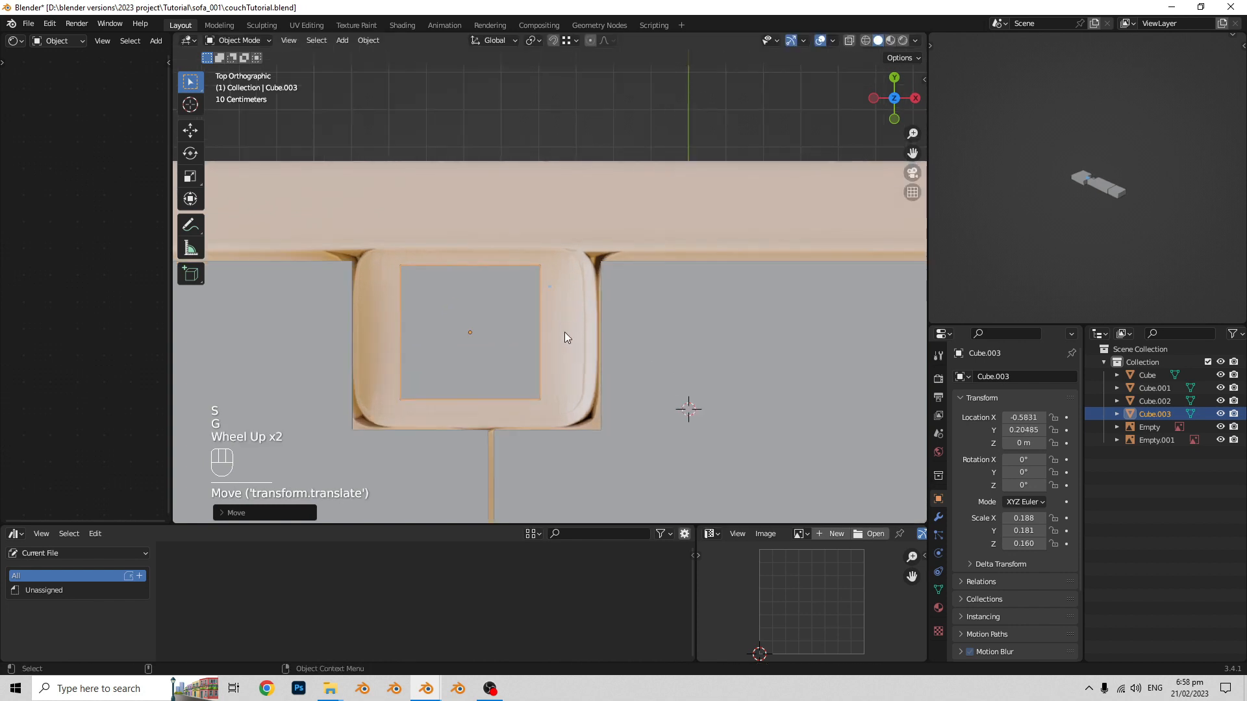
key("s")
left_click(571, 336)
scroll(569, 335, "up", 1, "shift")
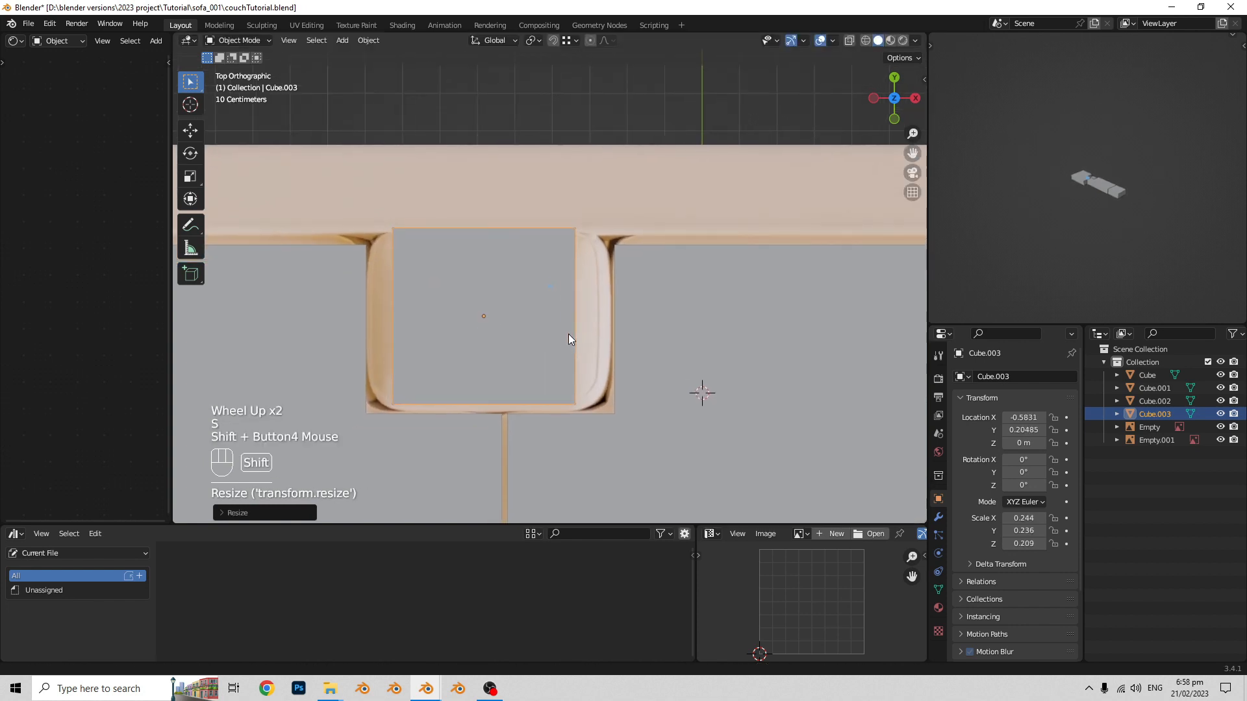
- Show the blocks see-through and scale the small cushion block along X to about 0.305
key("alt+z")
scroll(569, 338, "up", 1, "shift")
left_click(569, 339)
left_click(569, 341)
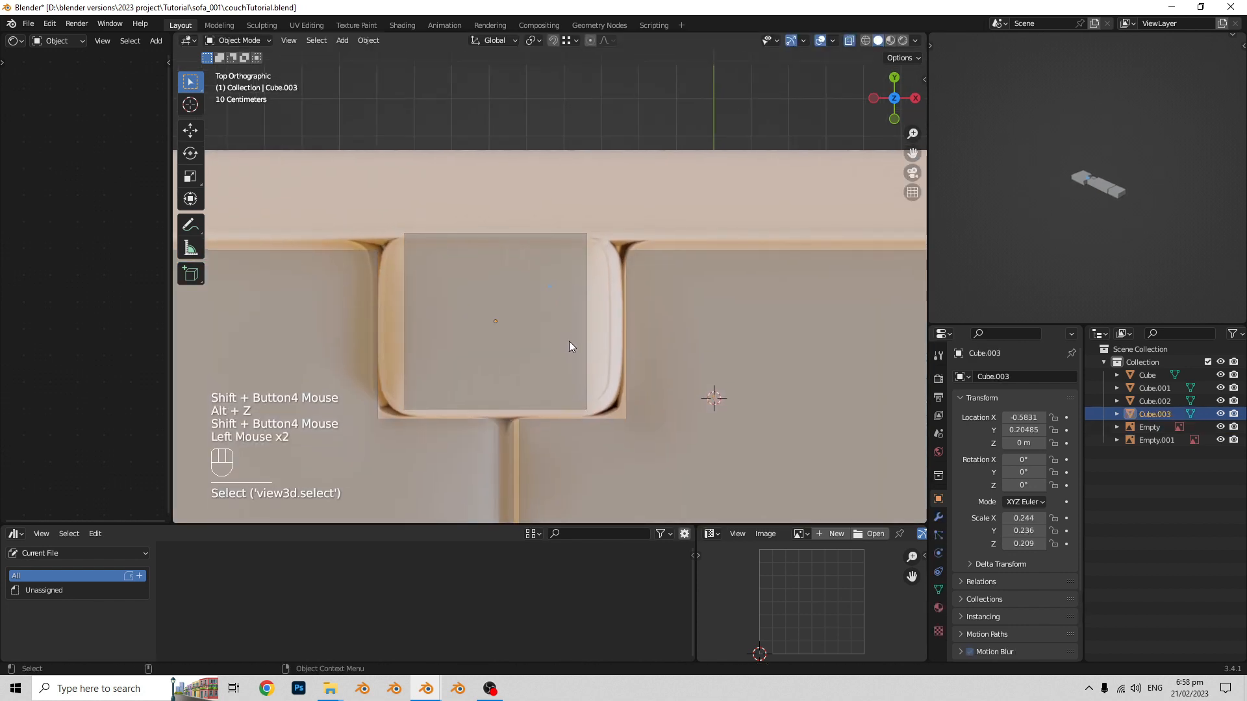
key("s")
key("x")
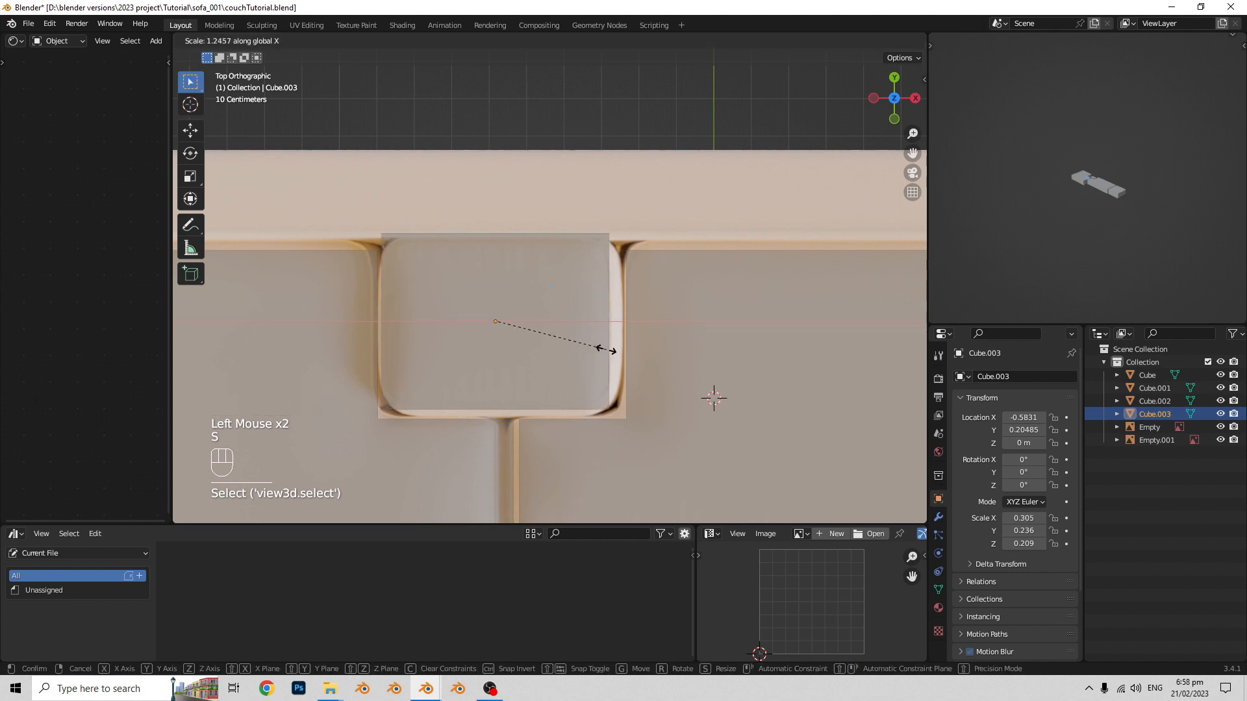
left_click(607, 350)
- Center the cushion block at about X -0.57 m, Y 0.19 m, and widen it along X to about 0.315
key("g")
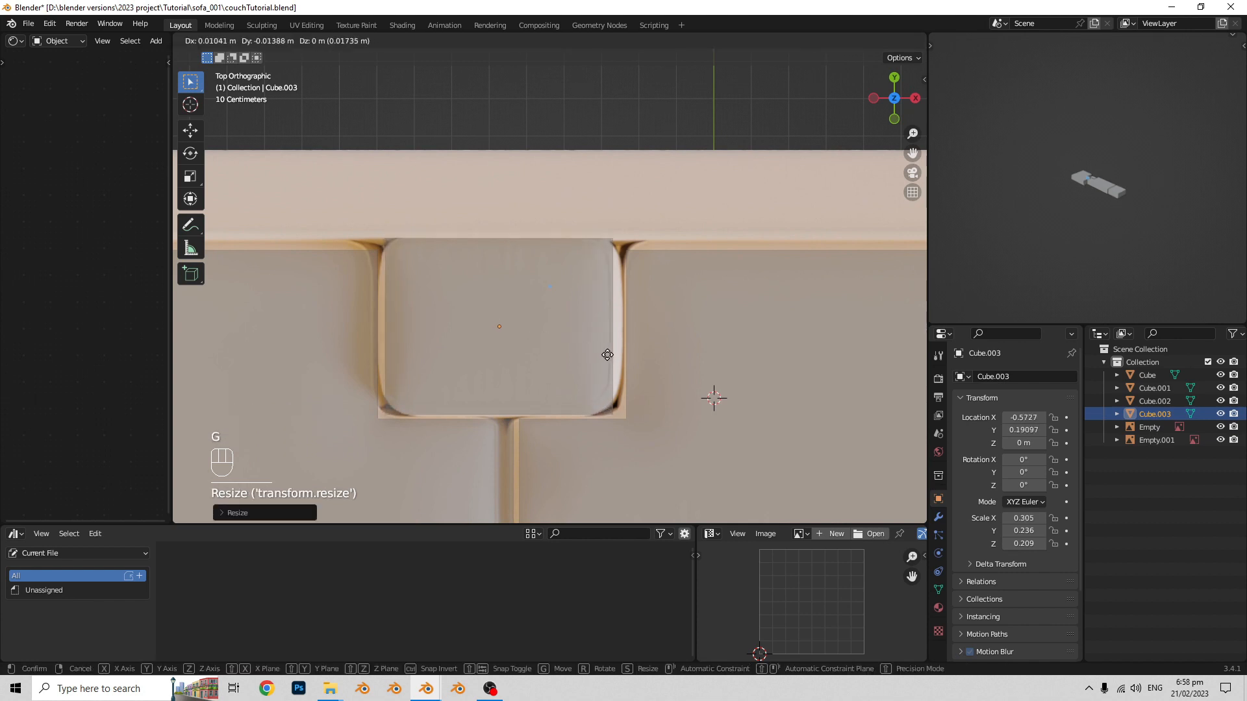
left_click(608, 355)
middle_click_drag(614, 354, 617, 356, "shift")
key("s")
key("x")
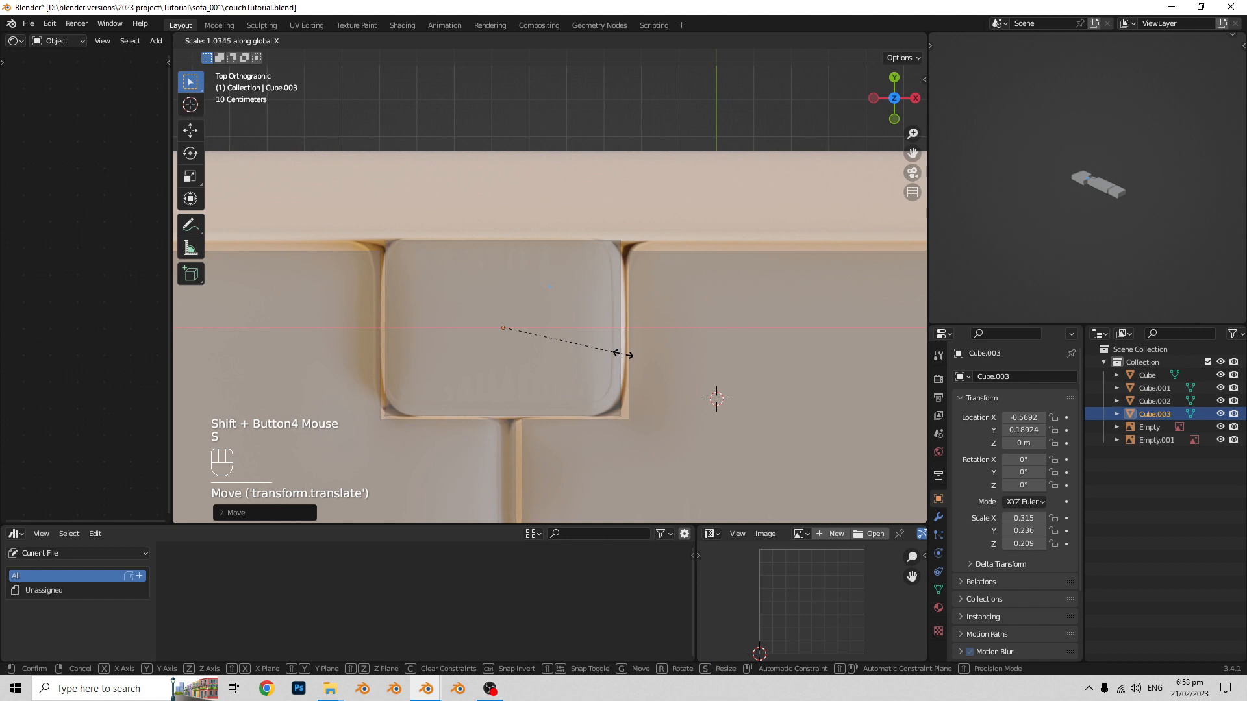
left_click(623, 354)
middle_click_drag(524, 284, 527, 299, "shift")
- Shift the vertices on the cushion block's back side along Y toward the front of the sofa
left_click(483, 307)
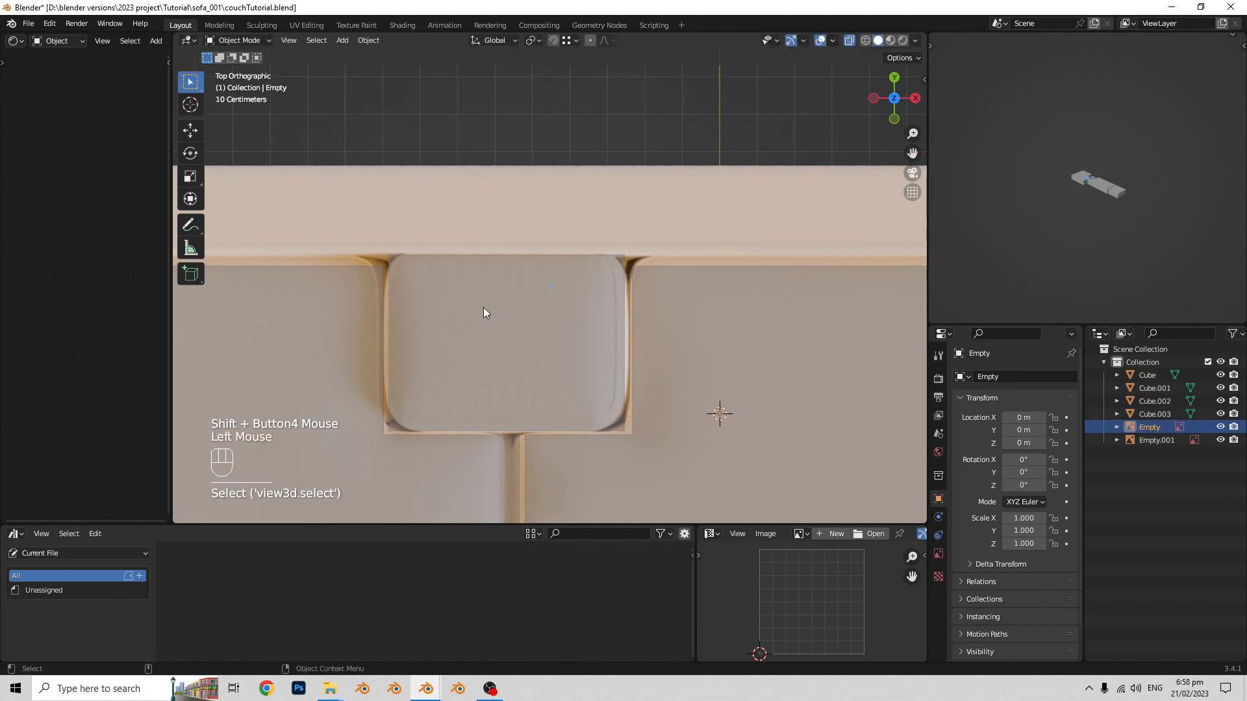
key("alt+z")
key("alt+z")
left_click(552, 290)
key("Tab")
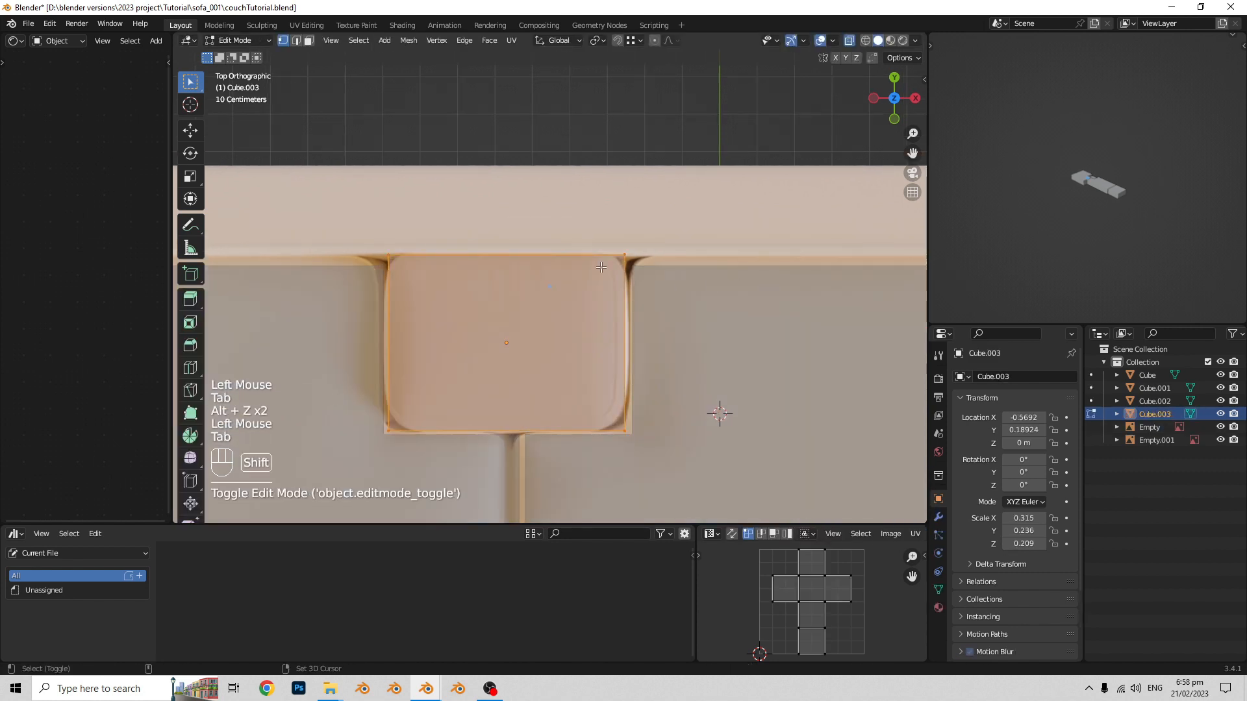
left_click_drag(348, 197, 348, 196)
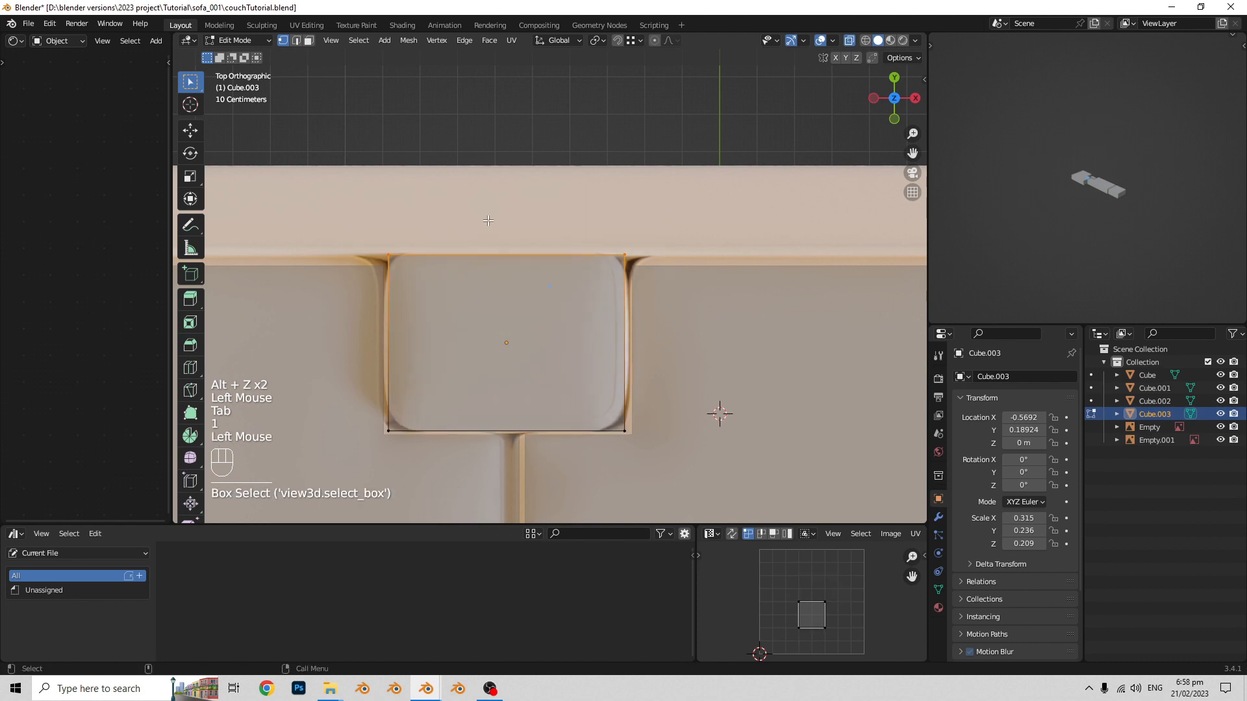
key("g")
key("x")
key("y")
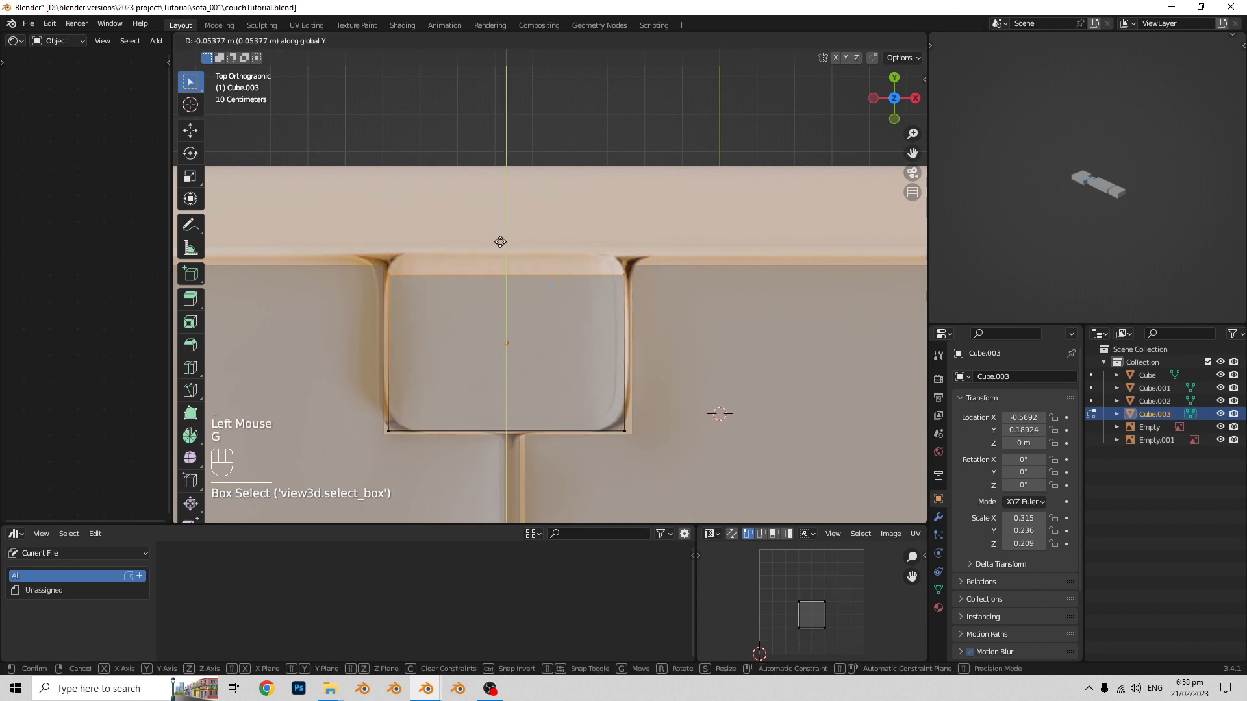
left_click(499, 233)
key("Tab")
scroll(710, 329, "down", 2)
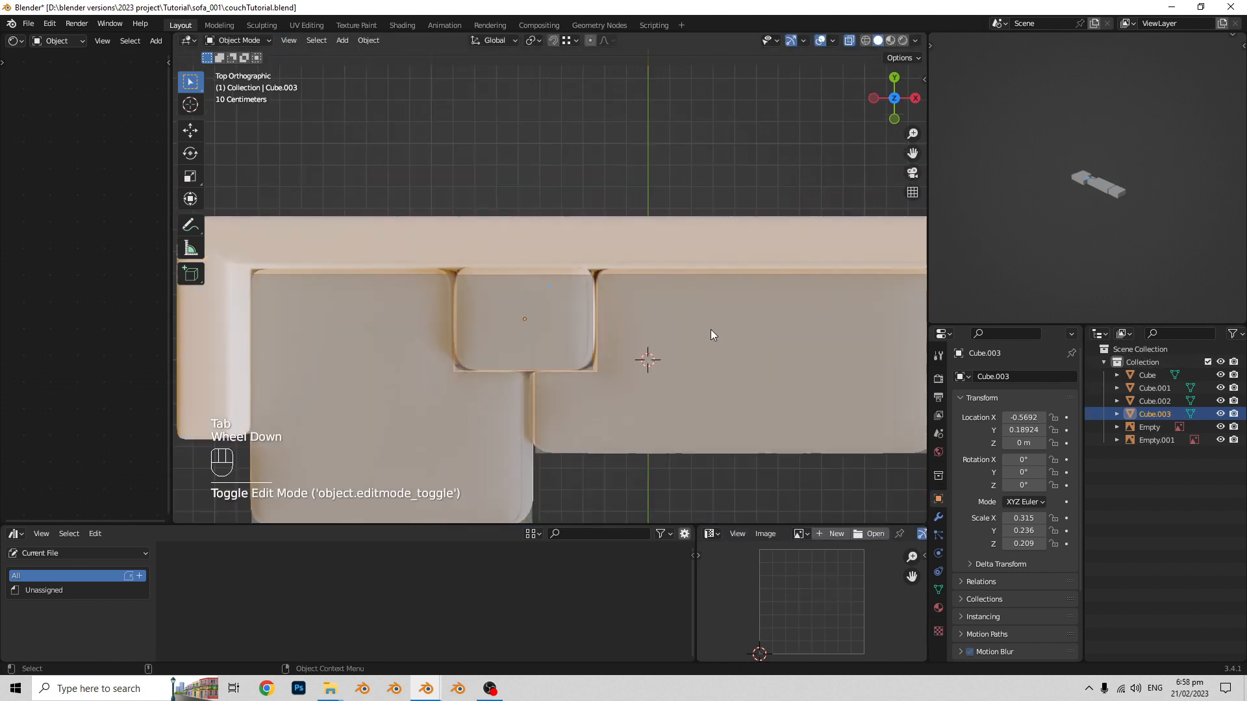
- Raise the top vertices of the cushion block about 0.14 m along Z in the front view
middle_click_drag(711, 329, 535, 313)
key("alt+z")
scroll(653, 326, "down", 1)
scroll(758, 248, "up", 1)
scroll(729, 322, "up", 2)
key("Tab")
key("alt+z")
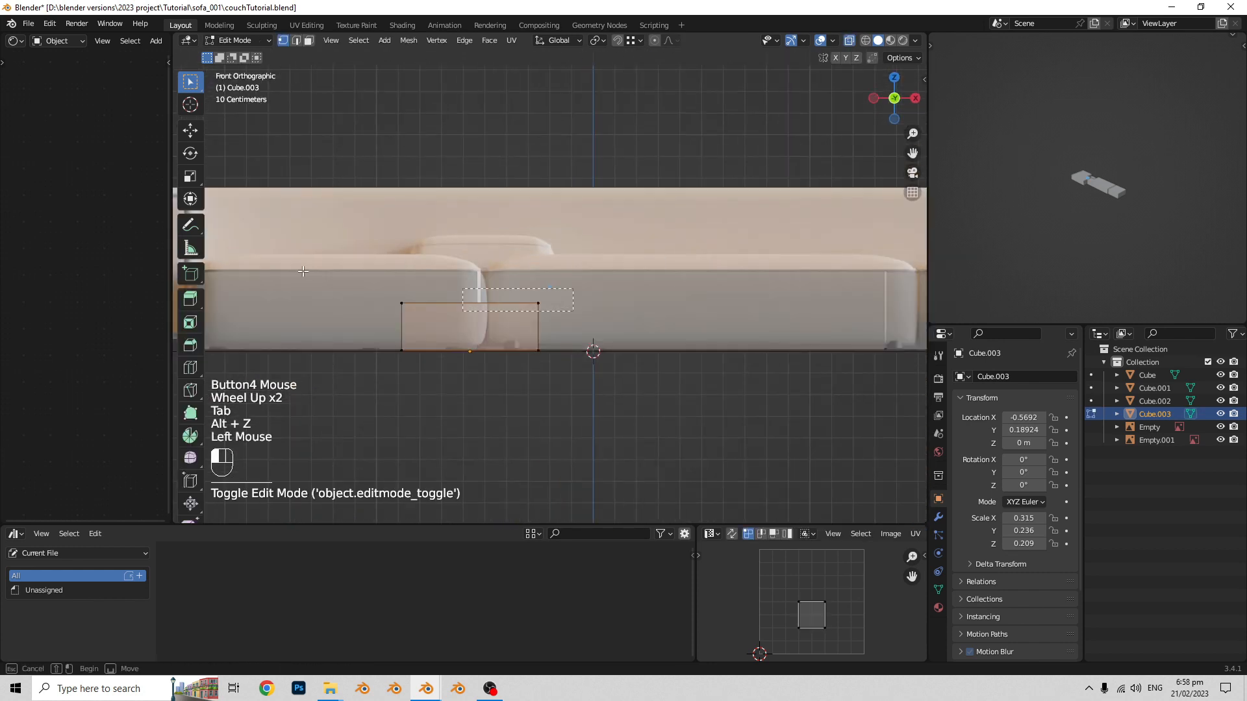
left_click_drag(303, 271, 303, 271)
key("g")
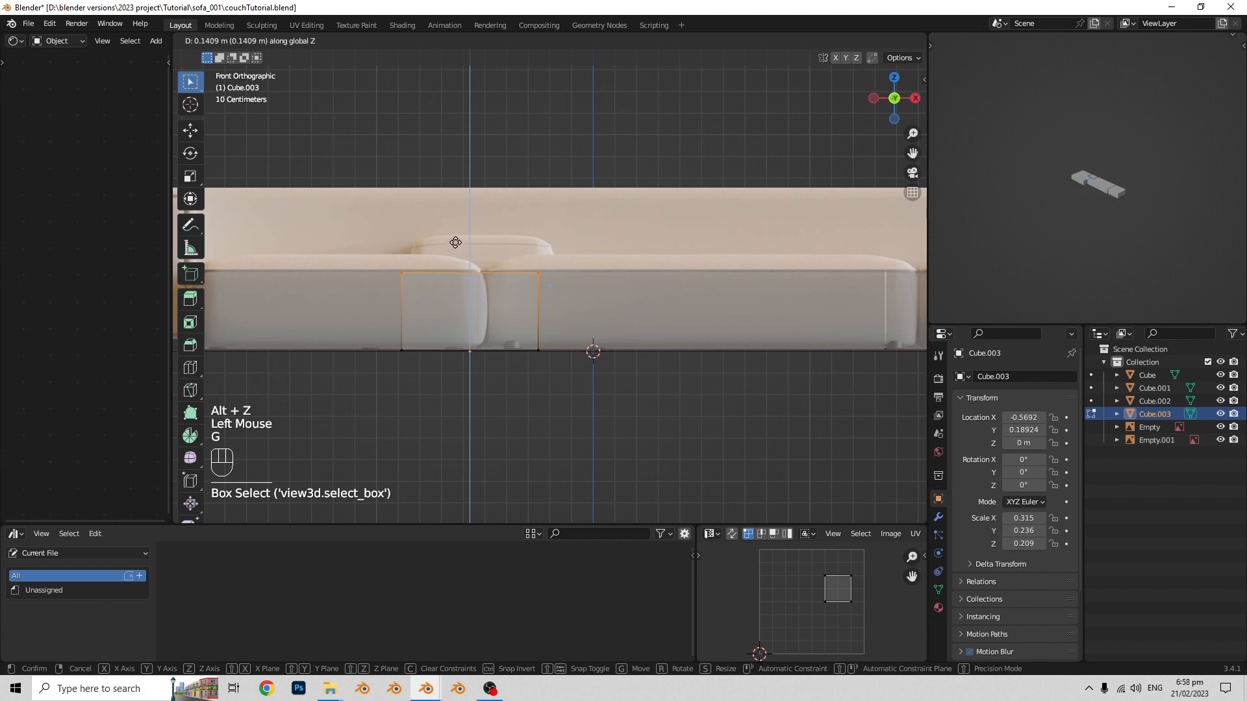
left_click(456, 242)
key("Tab")
scroll(494, 304, "down", 2)
middle_click_drag(468, 279, 495, 318)
key("alt+z")
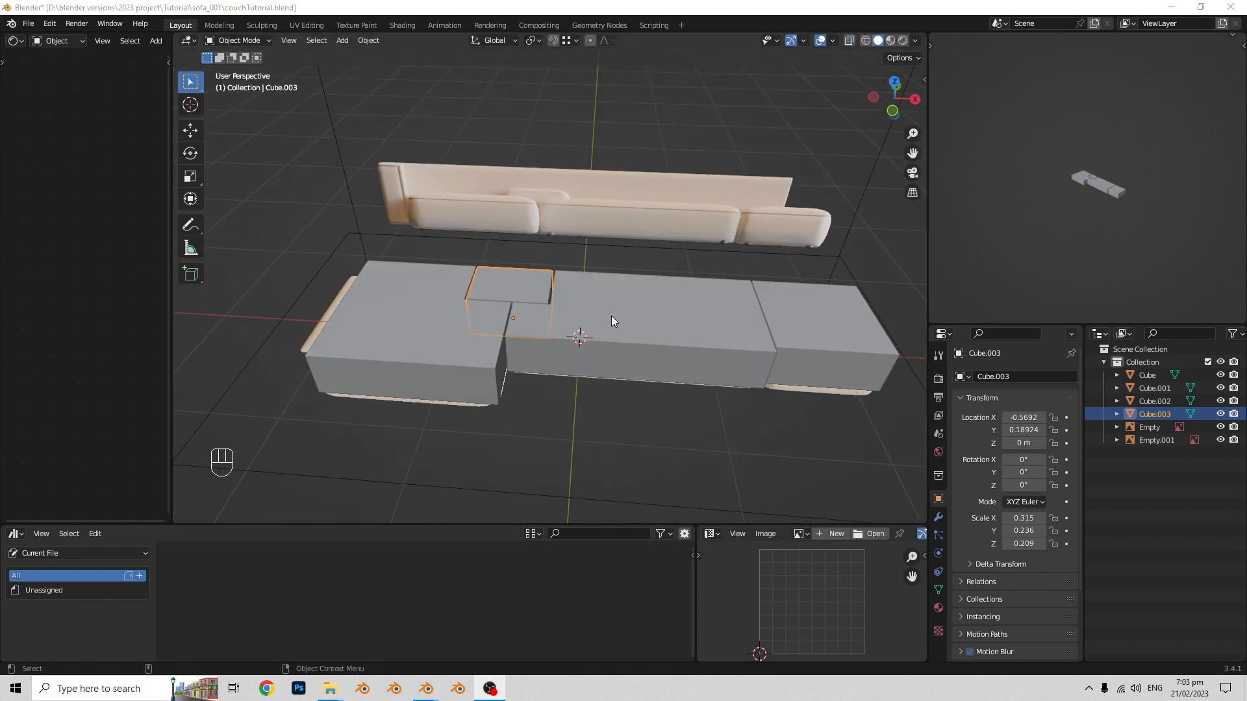
- Open the chaise block's mesh for editing with its outer side facing the view
scroll(592, 291, "up", 1)
scroll(577, 223, "down", 1)
middle_click_drag(577, 223, 584, 273, "shift")
middle_click_drag(585, 272, 565, 293)
middle_click_drag(565, 292, 549, 220, "shift")
scroll(451, 292, "up", 1)
middle_click_drag(549, 220, 488, 189)
left_click(538, 337)
mouse_move(539, 336)
middle_mouse_down()
mouse_move(540, 251)
mouse_move(531, 325)
mouse_move(530, 315)
middle_mouse_up()
middle_click_drag(531, 315, 529, 307, "shift")
middle_click_drag(530, 307, 530, 301)
key("Tab")
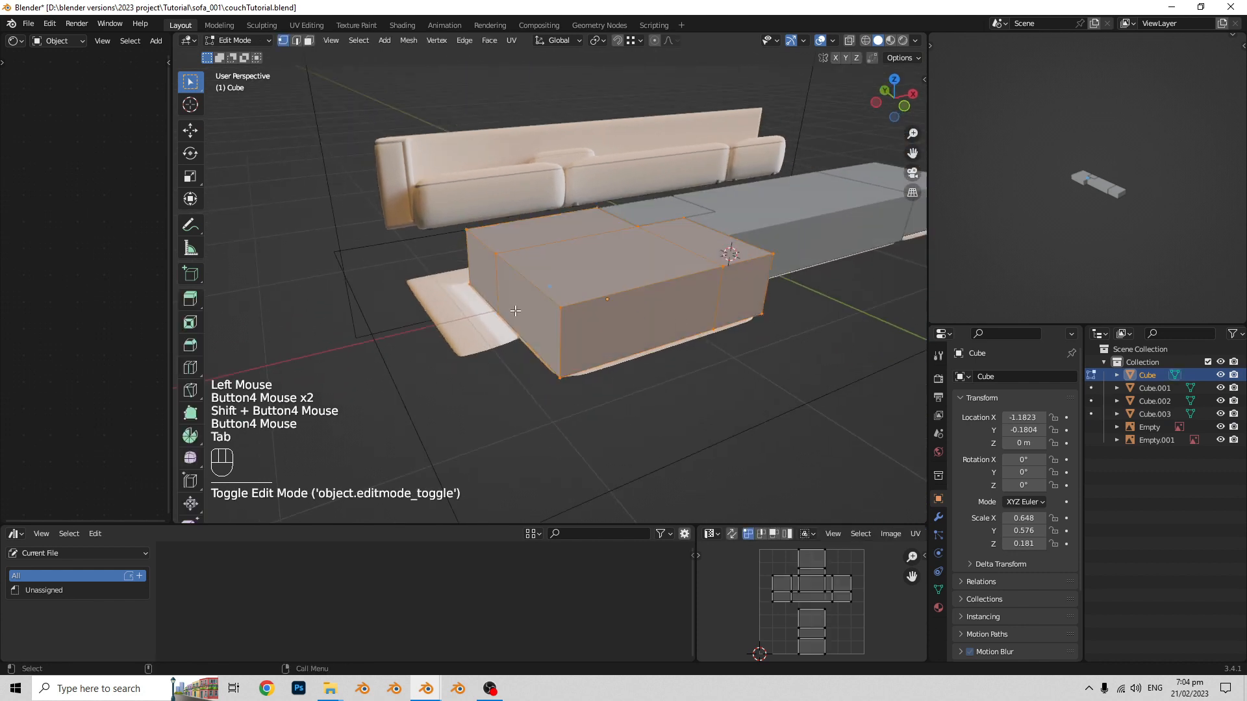
- Duplicate the two outer side faces of the chaise block in place and separate the copy into its own object
key("3")
left_click(525, 303)
left_click(486, 273, "shift")
middle_click_drag(558, 283, 548, 296)
middle_click_drag(549, 295, 537, 311, "shift")
key("shift+d")
left_click(454, 297)
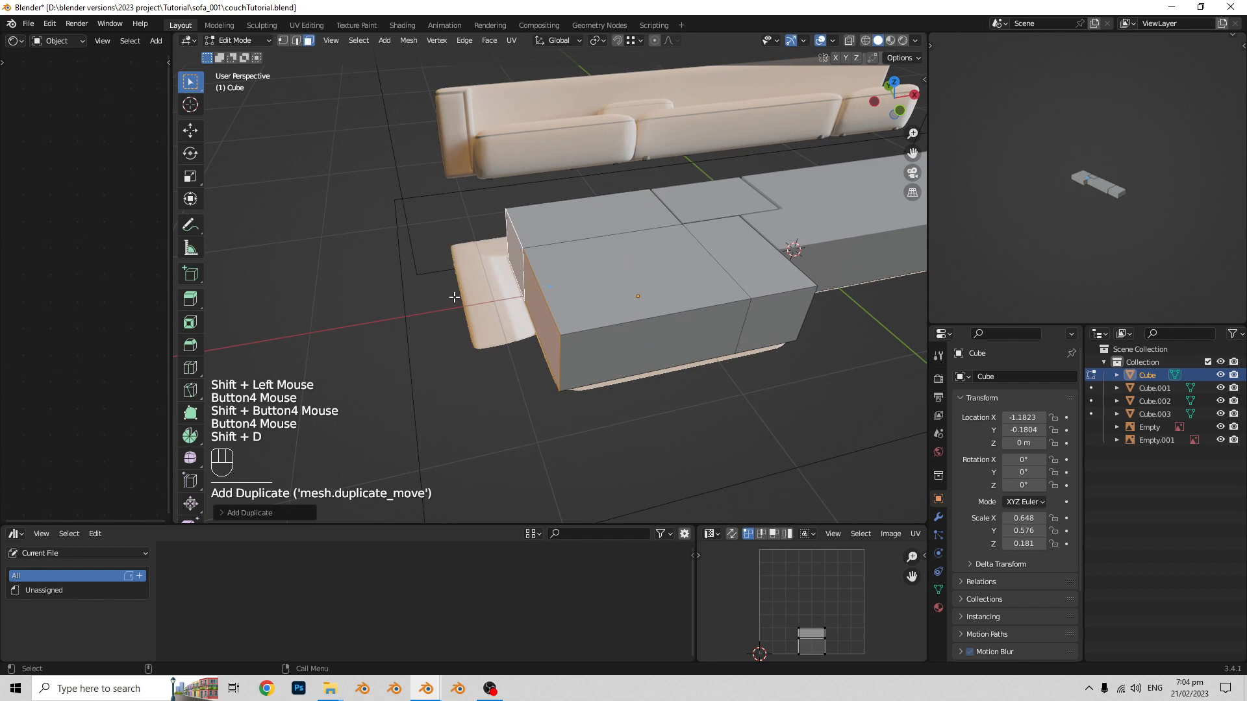
key("p")
left_click(454, 298)
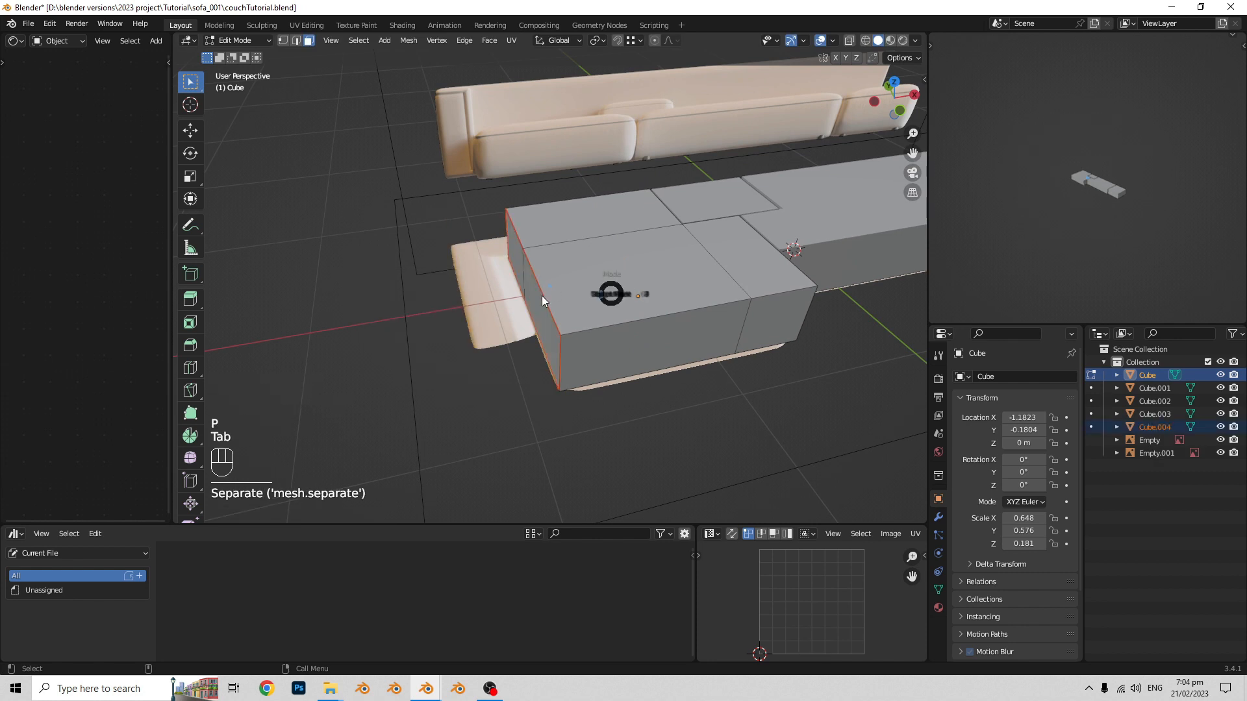
key("Tab")
- Move the separated side panel along X to about -1.53 m, at the armrest's outer edge in the top reference
left_click(536, 300)
scroll(528, 383, "up", 4)
key("KP_7")
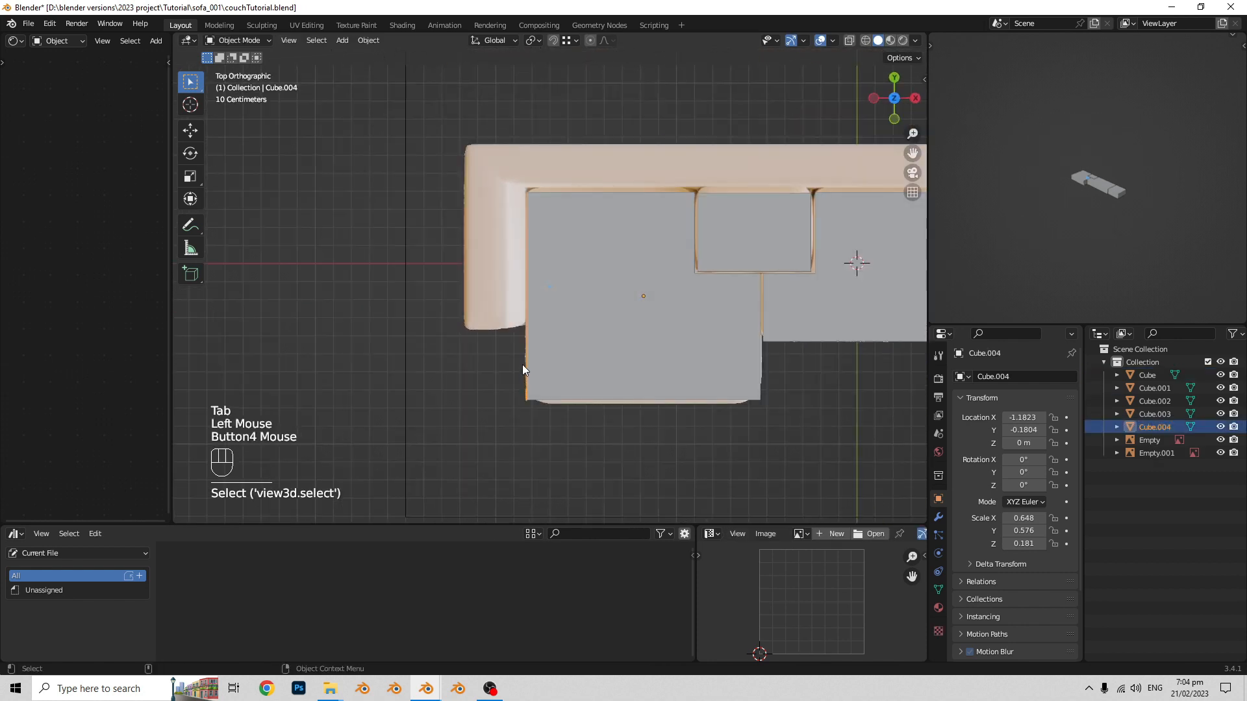
key("g")
key("x")
left_click(458, 365)
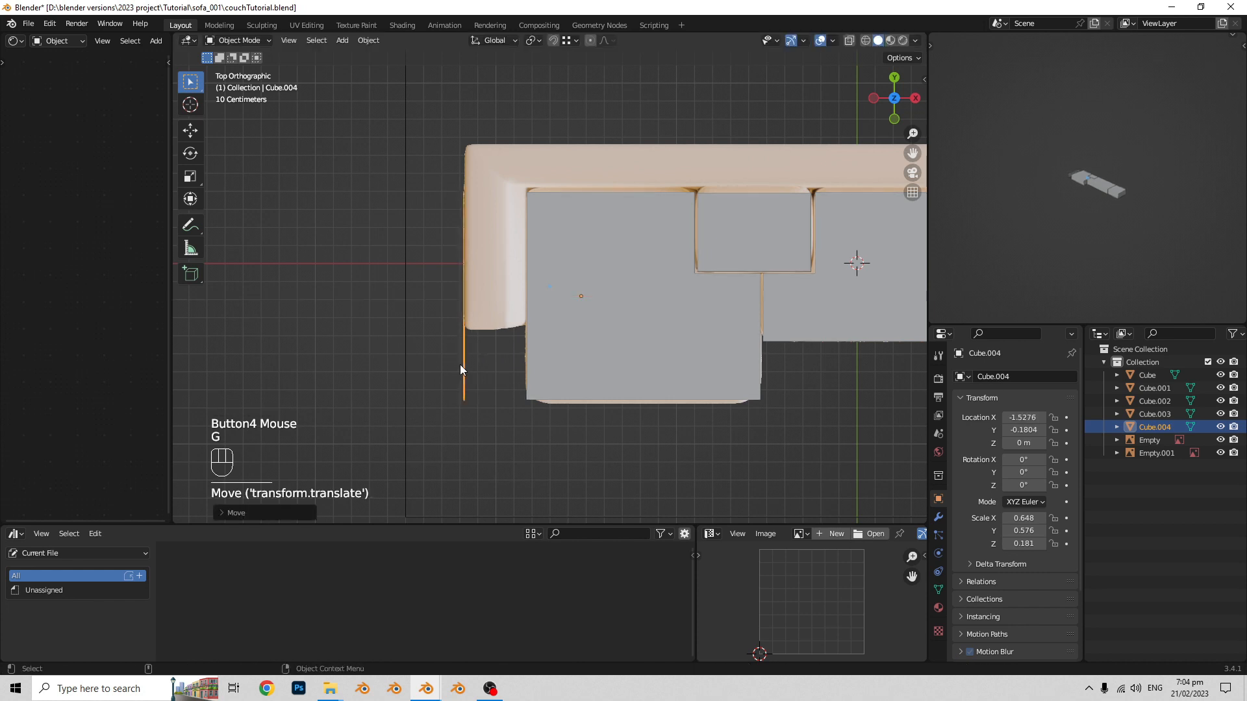
- Move the side panel's front end vertices back along Y to the armrest's front edge in the reference
middle_click_drag(460, 364, 499, 244)
key("Tab")
middle_click_drag(646, 312, 619, 352)
key("1")
middle_click_drag(619, 352, 622, 392)
left_click_drag(652, 418, 606, 355)
key("g")
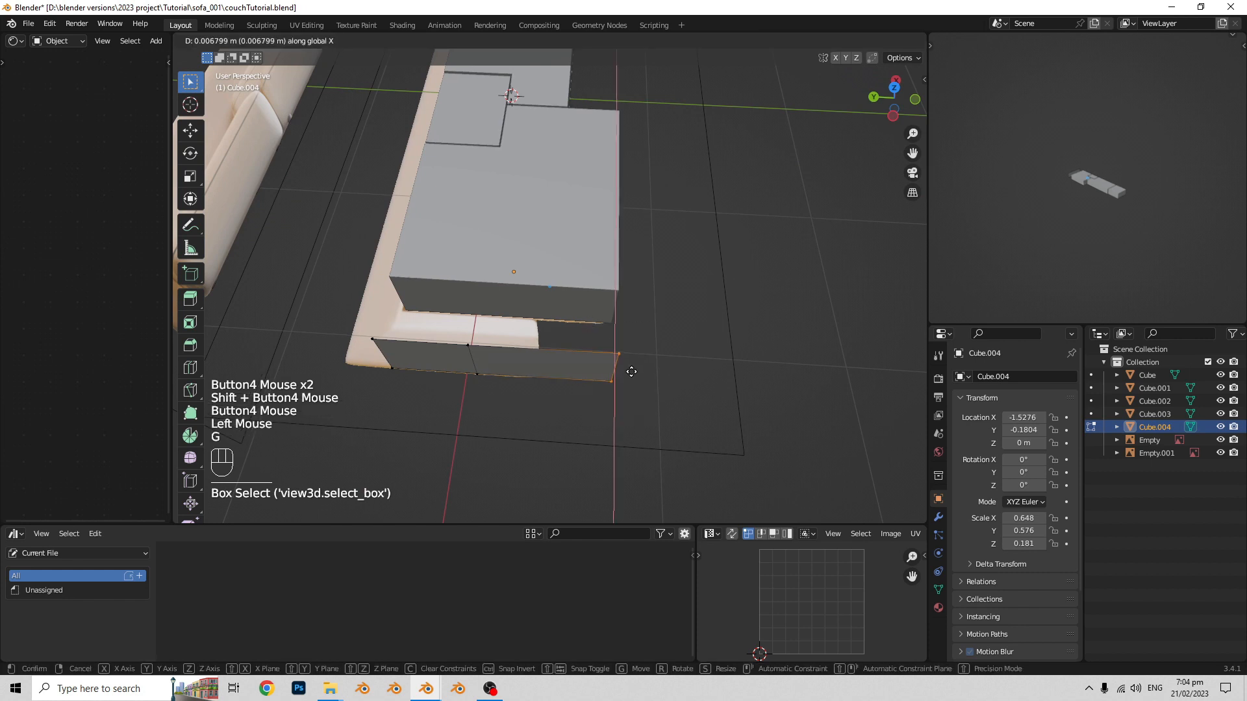
left_click(548, 365)
- Move the side panel's back end vertices about 0.24 m along Y to the sofa's rear edge
middle_click_drag(549, 365, 564, 394)
middle_click_drag(564, 394, 570, 314, "shift")
scroll(585, 361, "down", 1)
left_click(538, 240)
middle_click_drag(537, 240, 612, 348, "shift")
scroll(600, 330, "up", 2)
key("g")
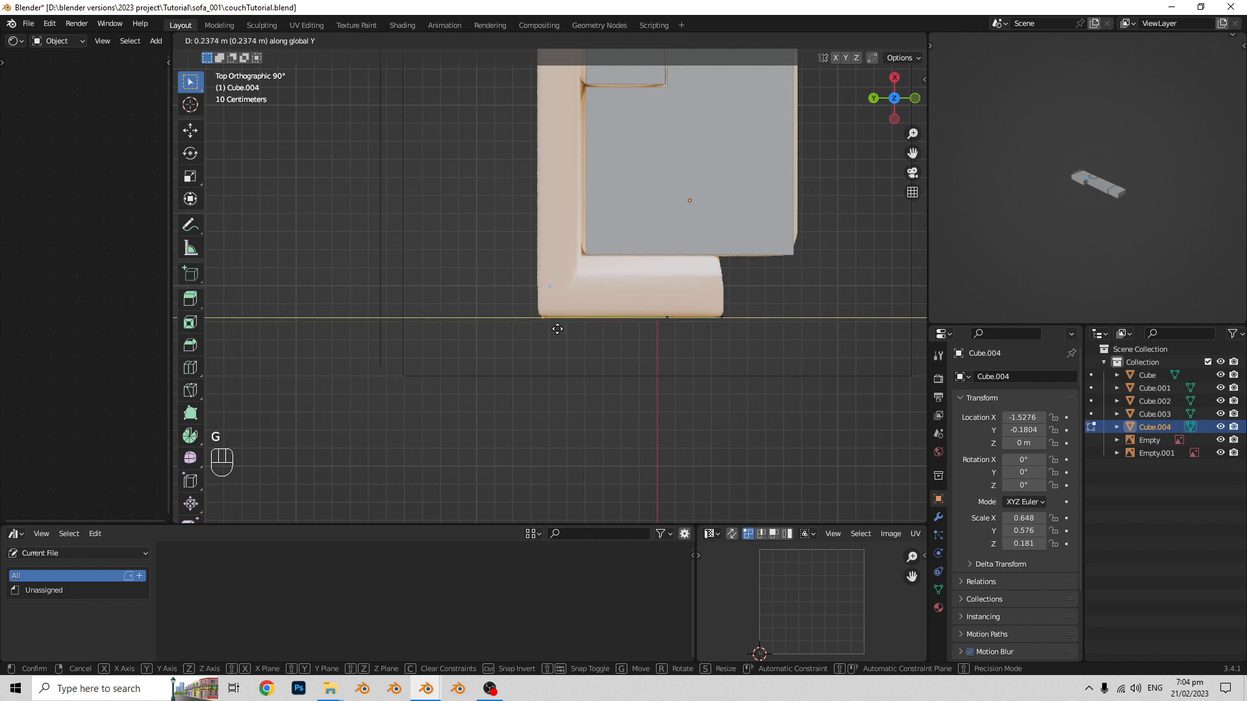
left_click(557, 328)
- Shift the side panel's middle edge along Y to line up with the backrest's inner edge
middle_click_drag(585, 327, 573, 328, "shift")
key("alt+z")
middle_click_drag(665, 413, 662, 373)
left_click_drag(664, 372, 622, 293)
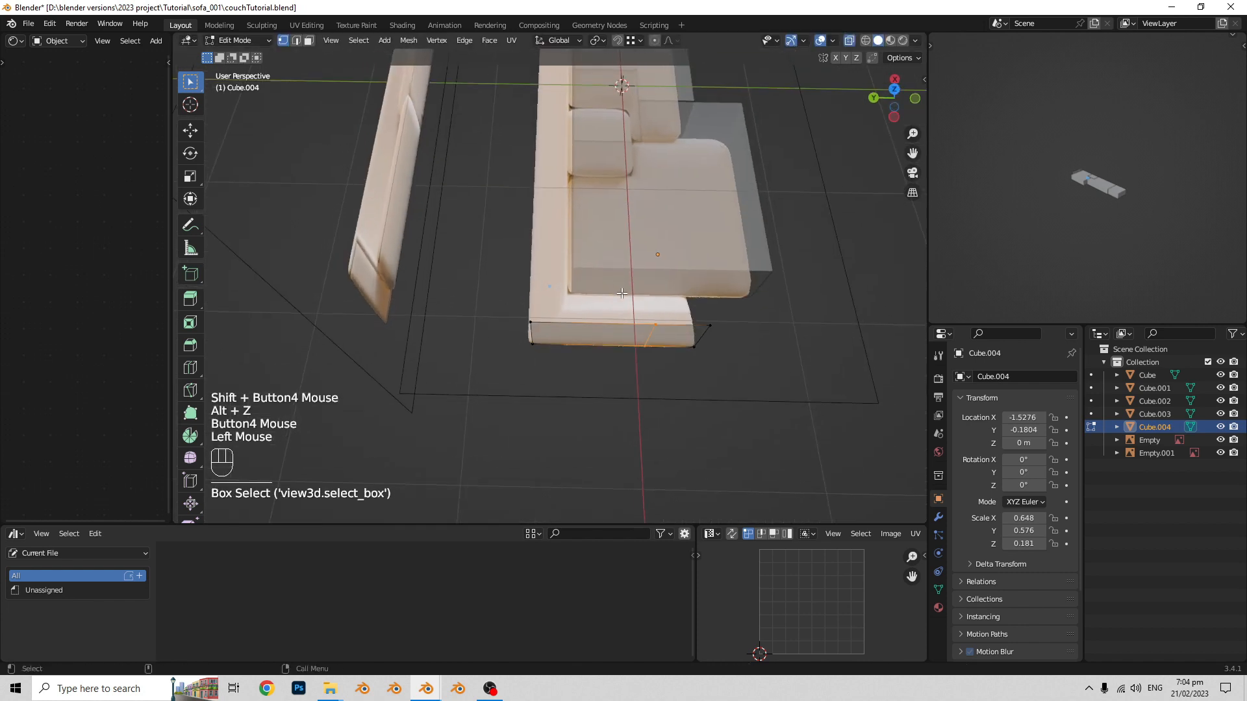
middle_click_drag(622, 293, 614, 333)
key("g")
key("x")
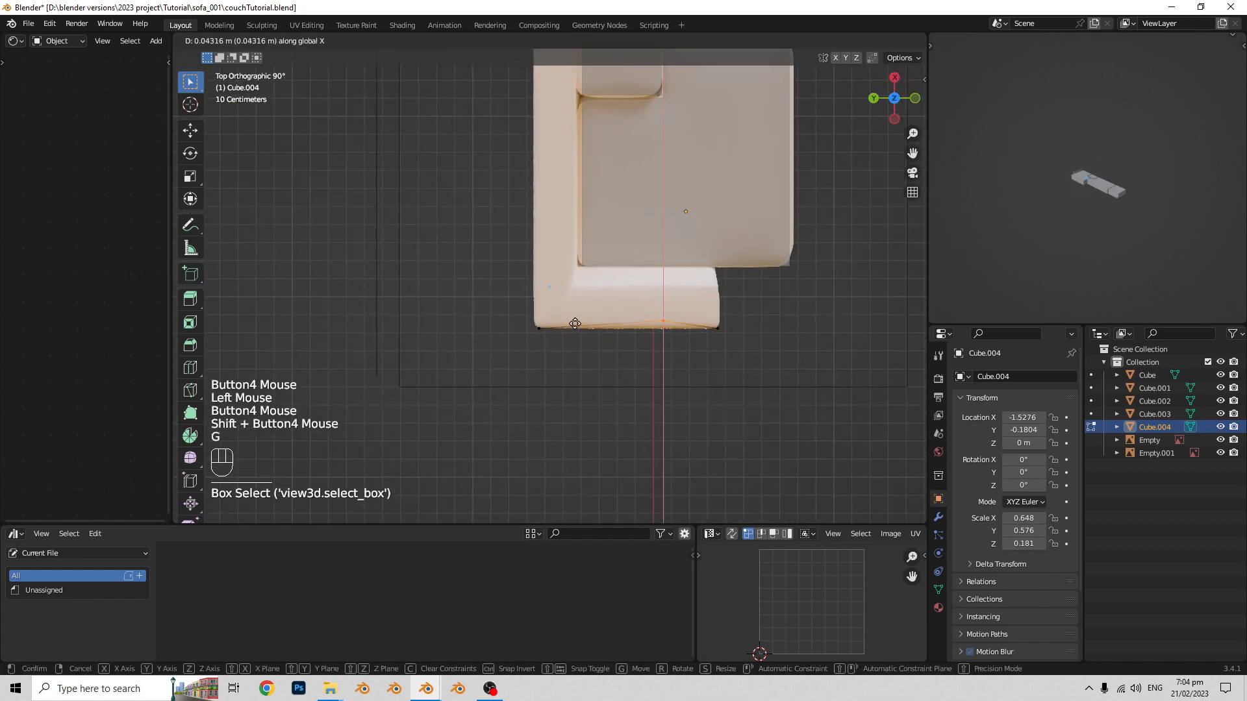
left_click(528, 329)
- Extrude the whole side panel inward about 0.32 m to form the armrest block
middle_click_drag(543, 330, 465, 272)
middle_click_drag(465, 272, 524, 324, "shift")
key("a")
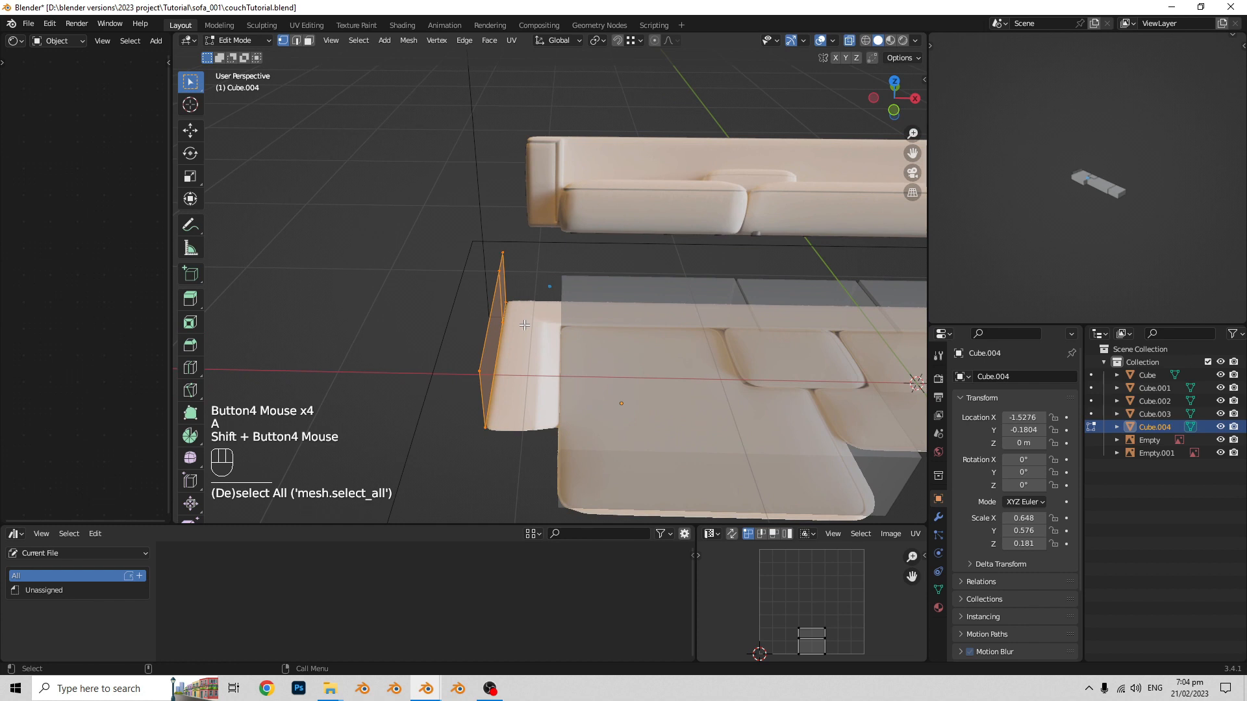
key("e")
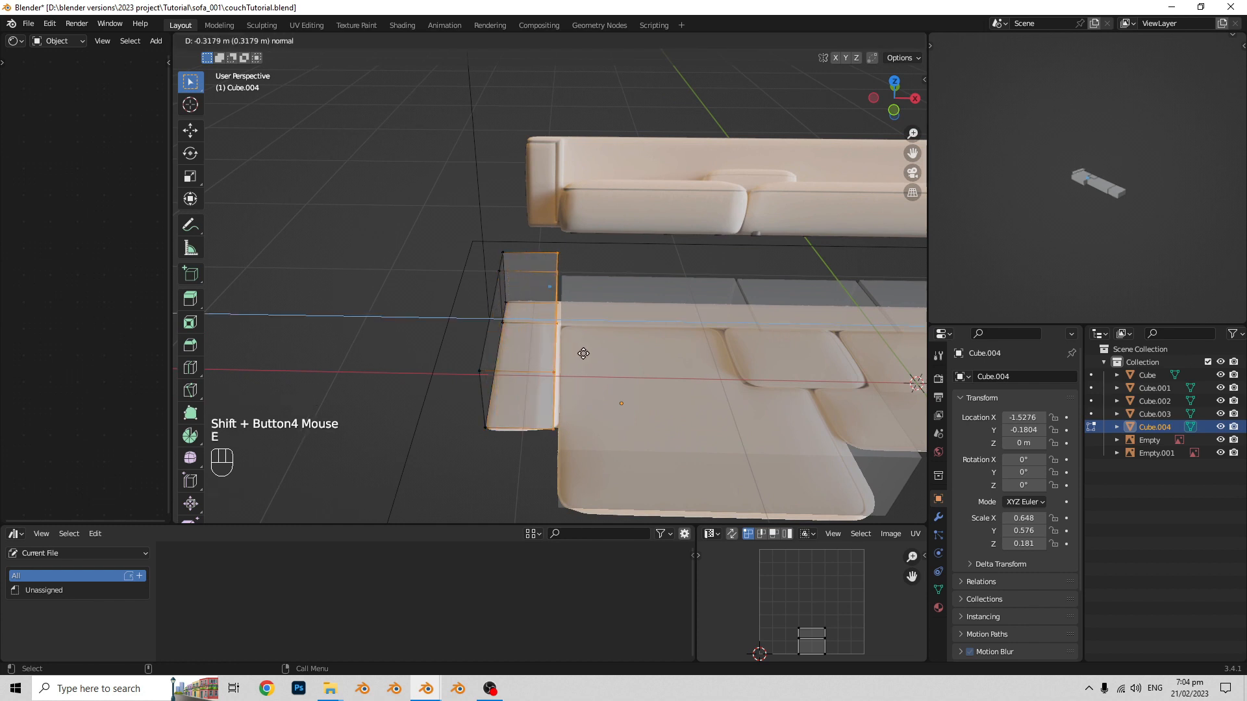
left_click(583, 354)
scroll(519, 339, "down", 2)
key("Tab")
key("alt+z")
middle_click_drag(518, 339, 563, 309)
scroll(524, 349, "up", 1)
- Move the armrest block's rear vertices along Y to match the backrest's outer edge in the top reference
left_click(526, 352)
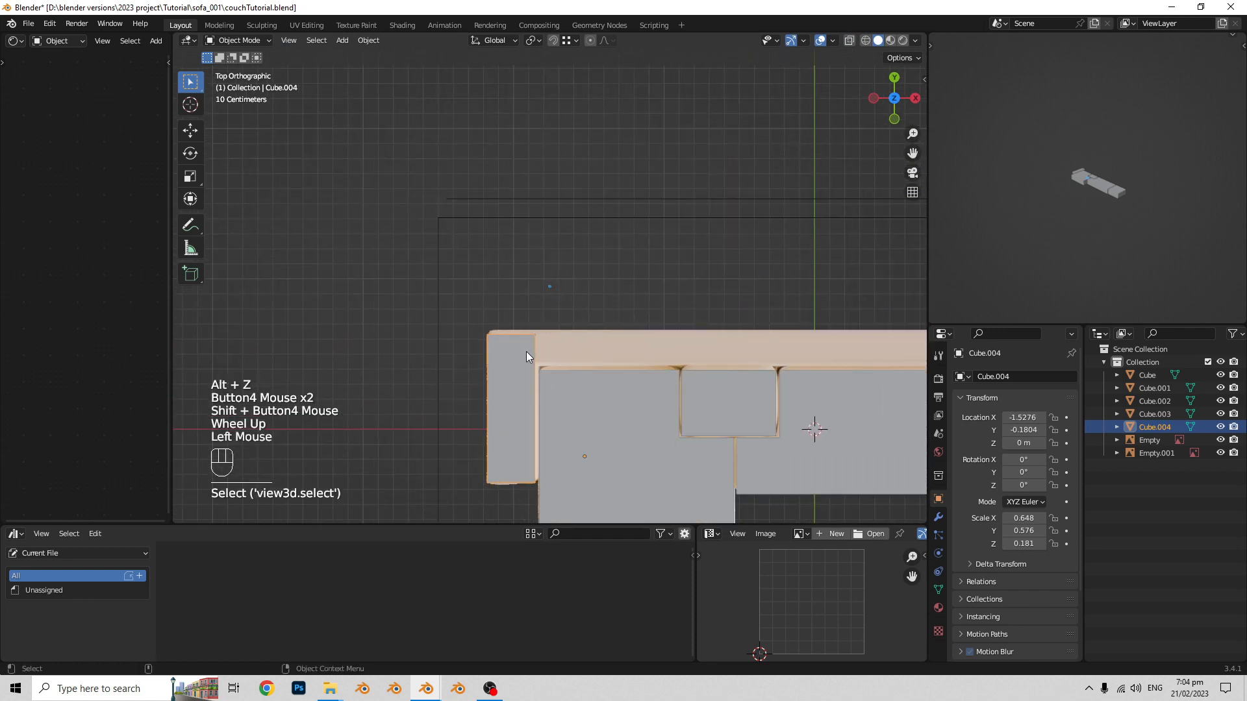
key("Tab")
middle_click_drag(526, 352, 520, 325, "shift")
scroll(520, 324, "up", 2)
key("alt+z")
left_click_drag(595, 329, 396, 270)
key("g")
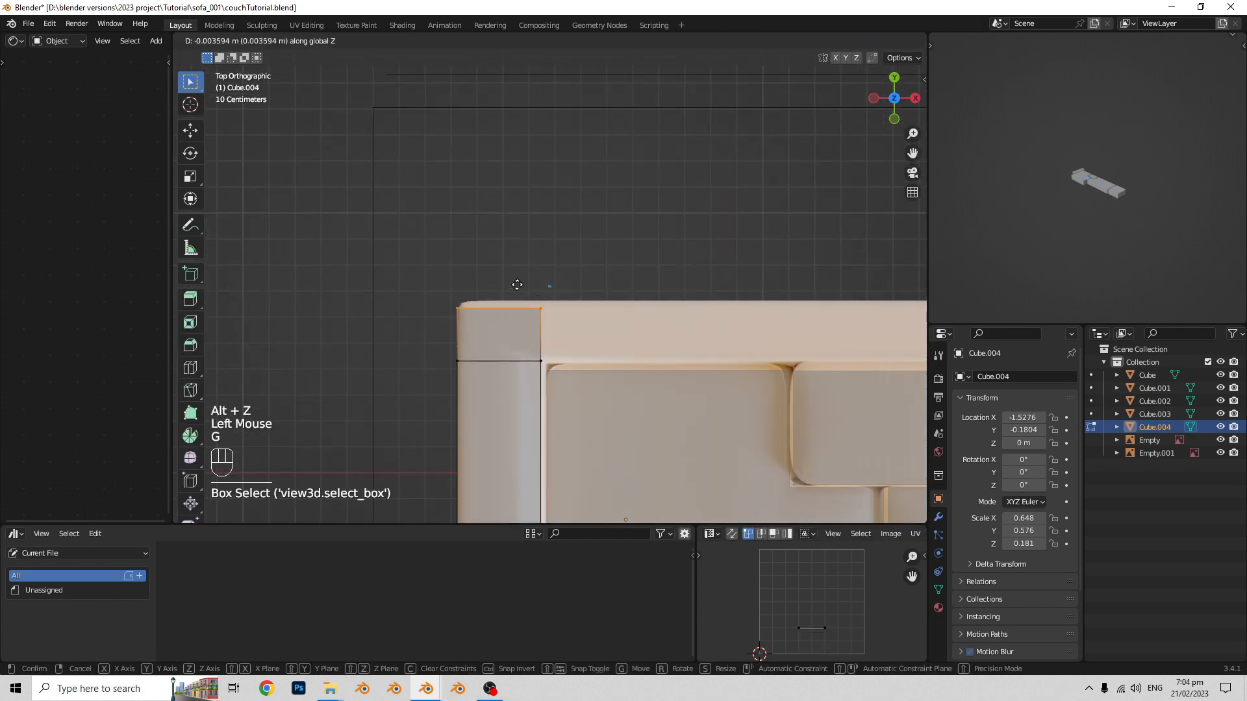
left_click(515, 285)
scroll(587, 314, "down", 2)
scroll(529, 312, "up", 1)
- Extrude the rear inner face of the armrest block along X to form the backrest up to its end in the reference
middle_click_drag(578, 323, 489, 296, "shift")
key("2")
key("3")
left_click(488, 290)
middle_click_drag(539, 348, 424, 341, "alt")
scroll(545, 344, "down", 3)
middle_click_drag(684, 375, 613, 383, "shift")
key("e")
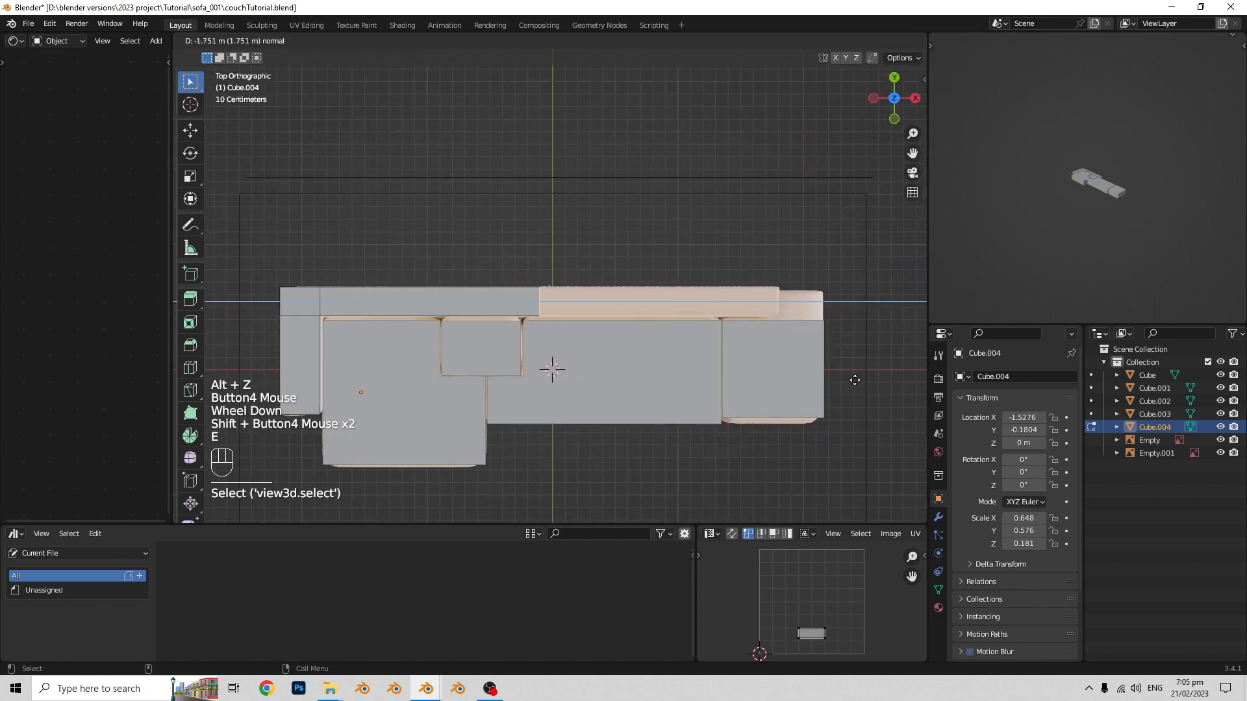
left_click(317, 368)
scroll(364, 368, "down", 2)
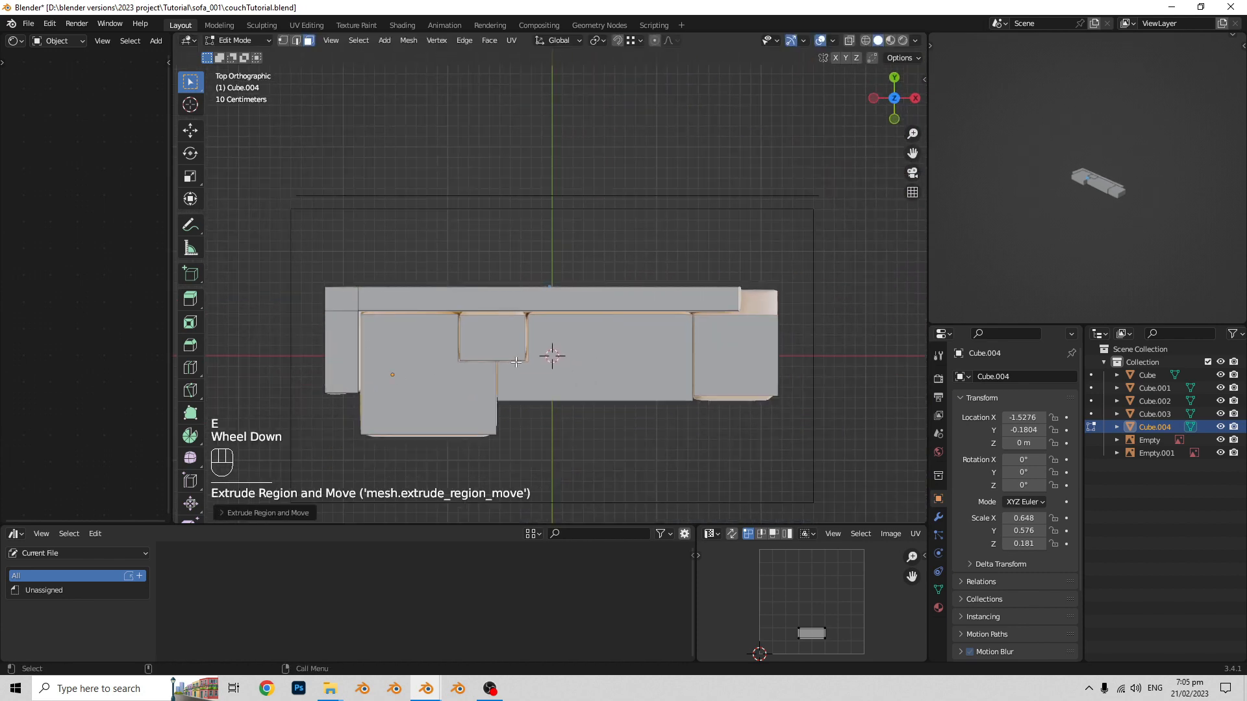
middle_click_drag(656, 422, 448, 350)
key("Tab")
- Add a centered loop cut running front to back through the end seat block
scroll(481, 353, "up", 1)
middle_click_drag(500, 358, 542, 297)
scroll(551, 340, "up", 1)
middle_click_drag(542, 297, 569, 248)
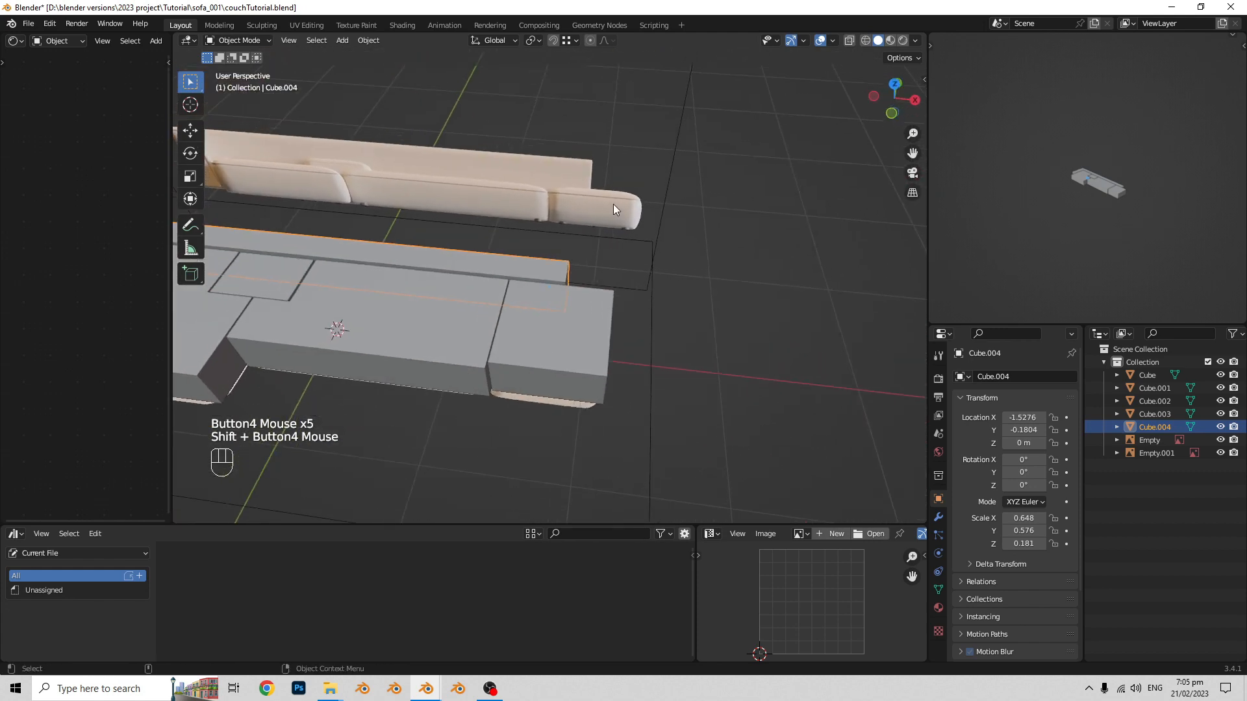
scroll(611, 188, "up", 1)
left_click(585, 214)
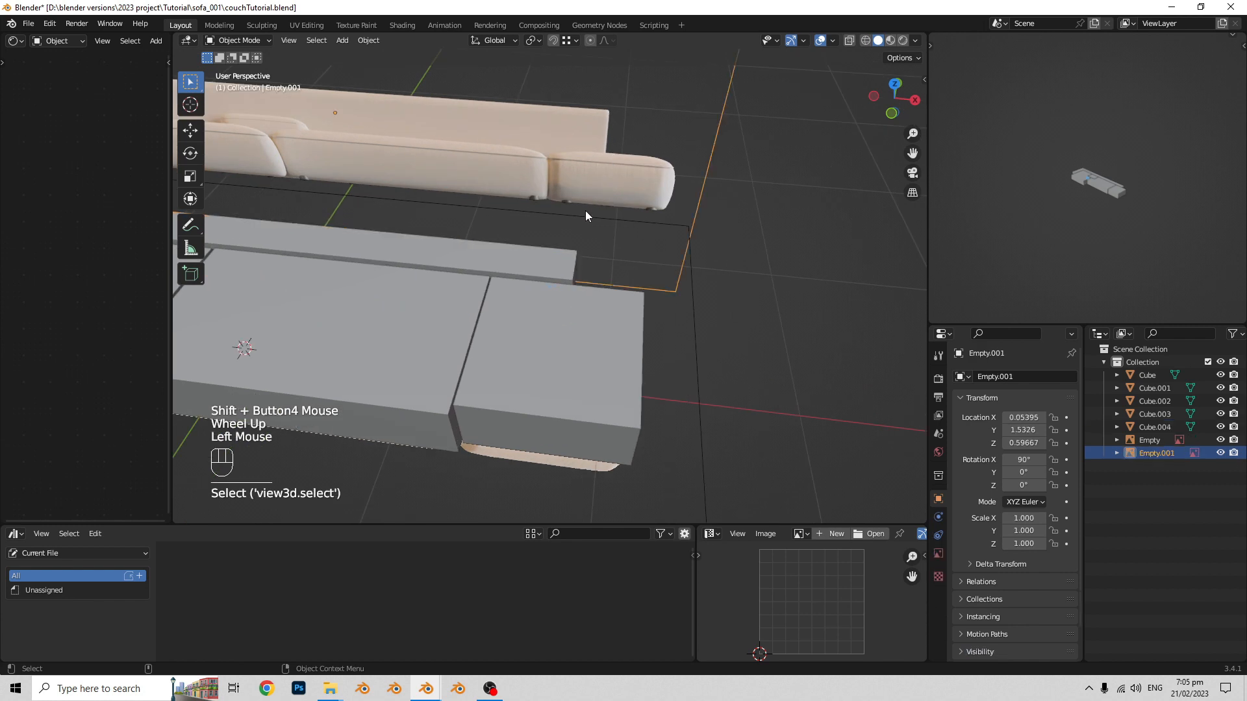
middle_click_drag(586, 215, 610, 94)
middle_click_drag(608, 286, 587, 361)
left_click(587, 361)
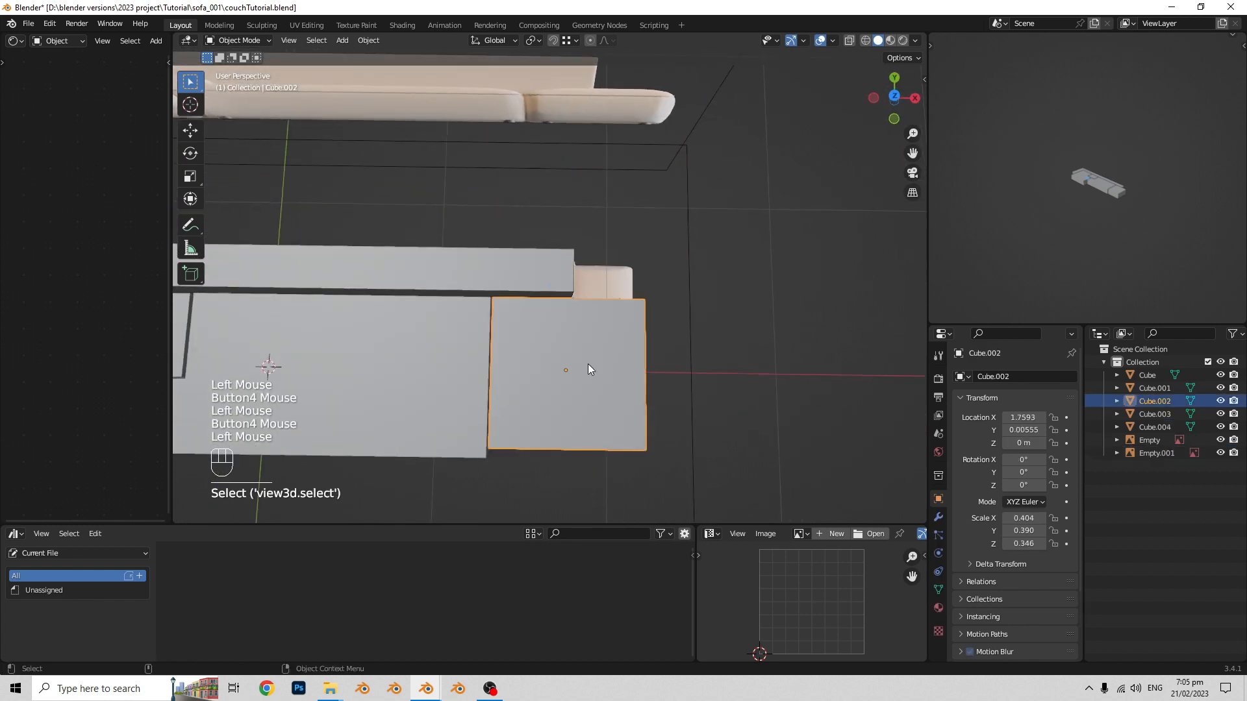
key("Tab")
middle_click_drag(662, 348, 612, 358, "alt")
scroll(612, 358, "up", 2)
key("ctrl+r")
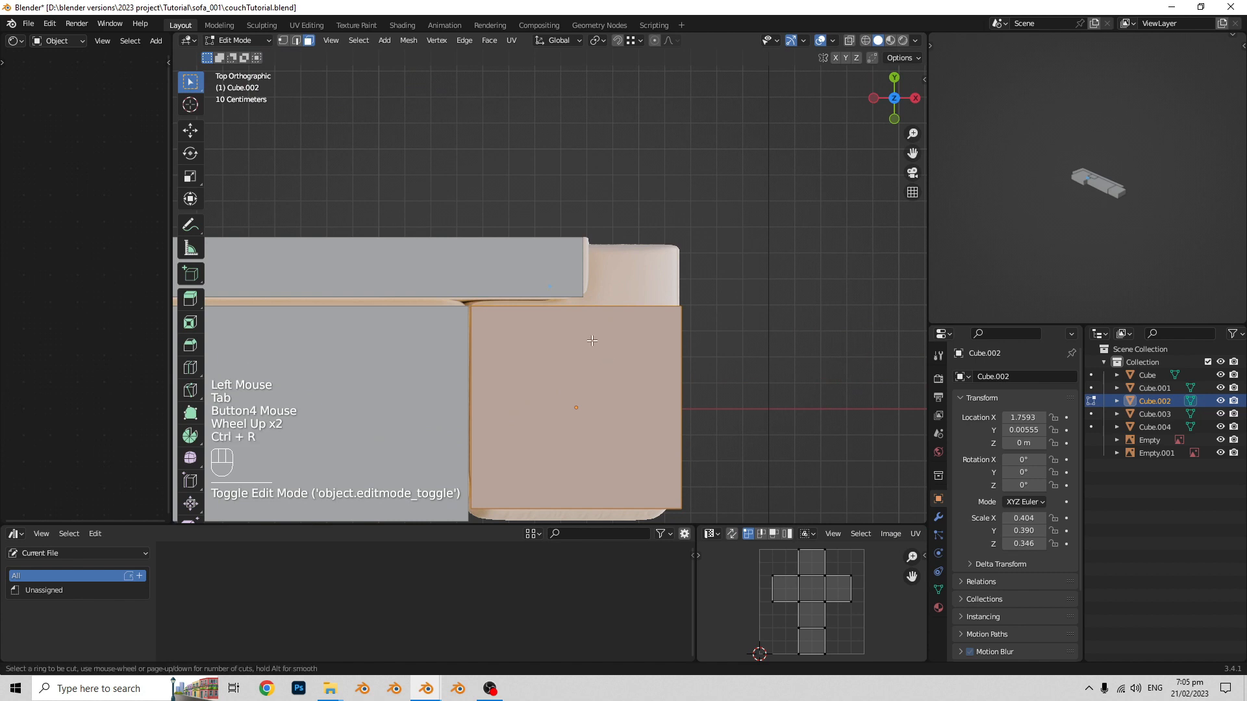
left_click(589, 312)
right_click(593, 312)
- Extrude the outer half of the end seat's rear face about 0.26 m along Y, beside the backrest's end
middle_click_drag(593, 313, 526, 305)
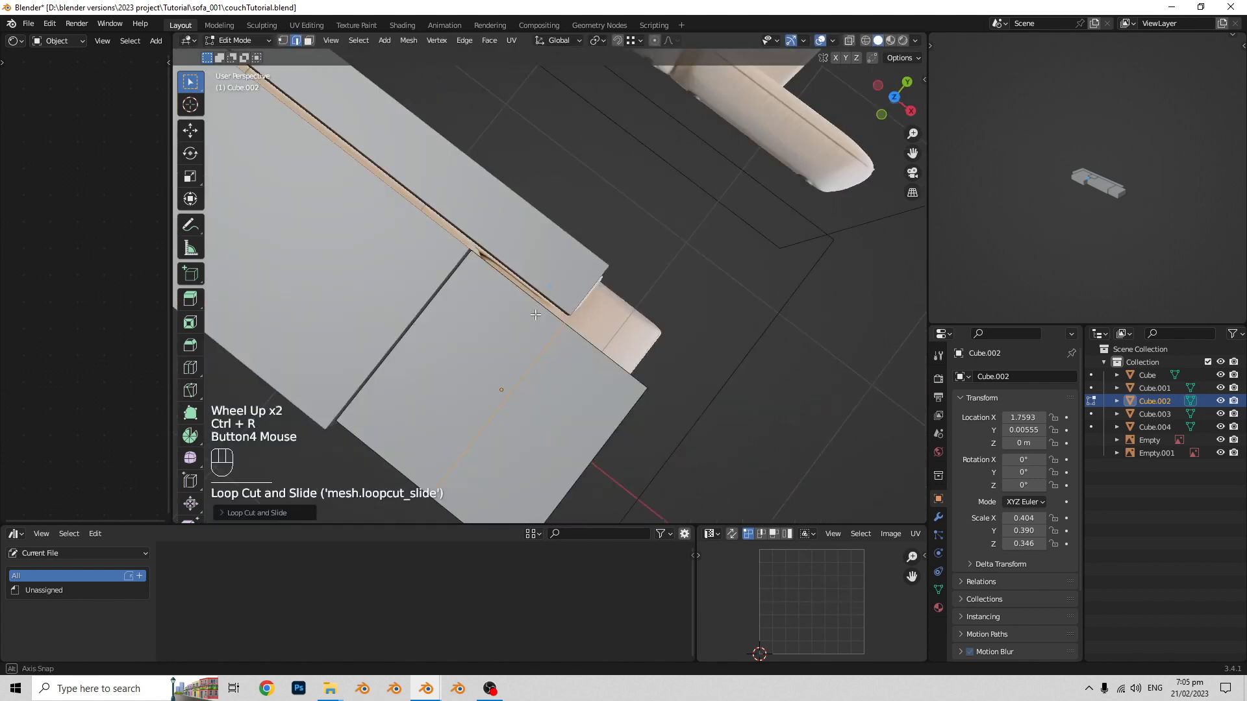
middle_click_drag(623, 402, 519, 390)
key("3")
left_click(478, 354)
key("e")
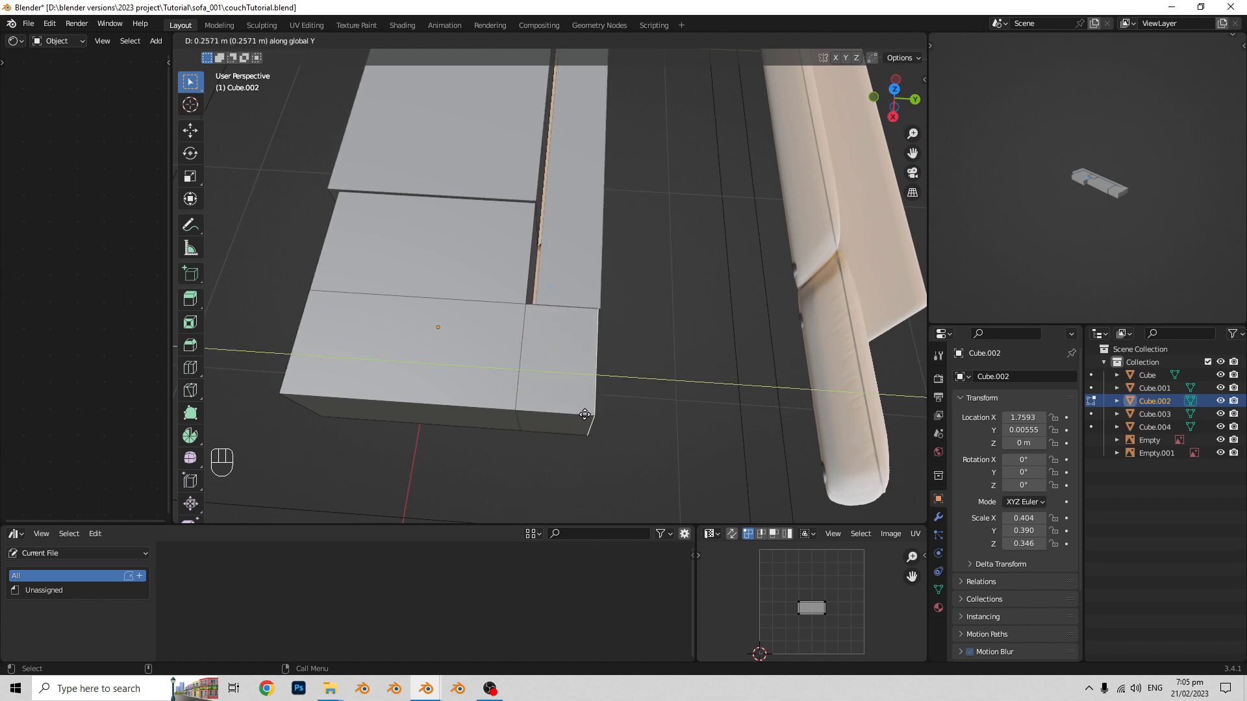
left_click(584, 414)
scroll(588, 403, "down", 3)
key("Tab")
- Raise the top faces of the armrest and backrest about 0.35 m along Z to match the backrest height in the front reference
middle_click_drag(598, 359, 666, 289)
scroll(613, 318, "down", 1)
middle_click_drag(666, 289, 546, 315, "shift")
left_click(639, 336)
key("Tab")
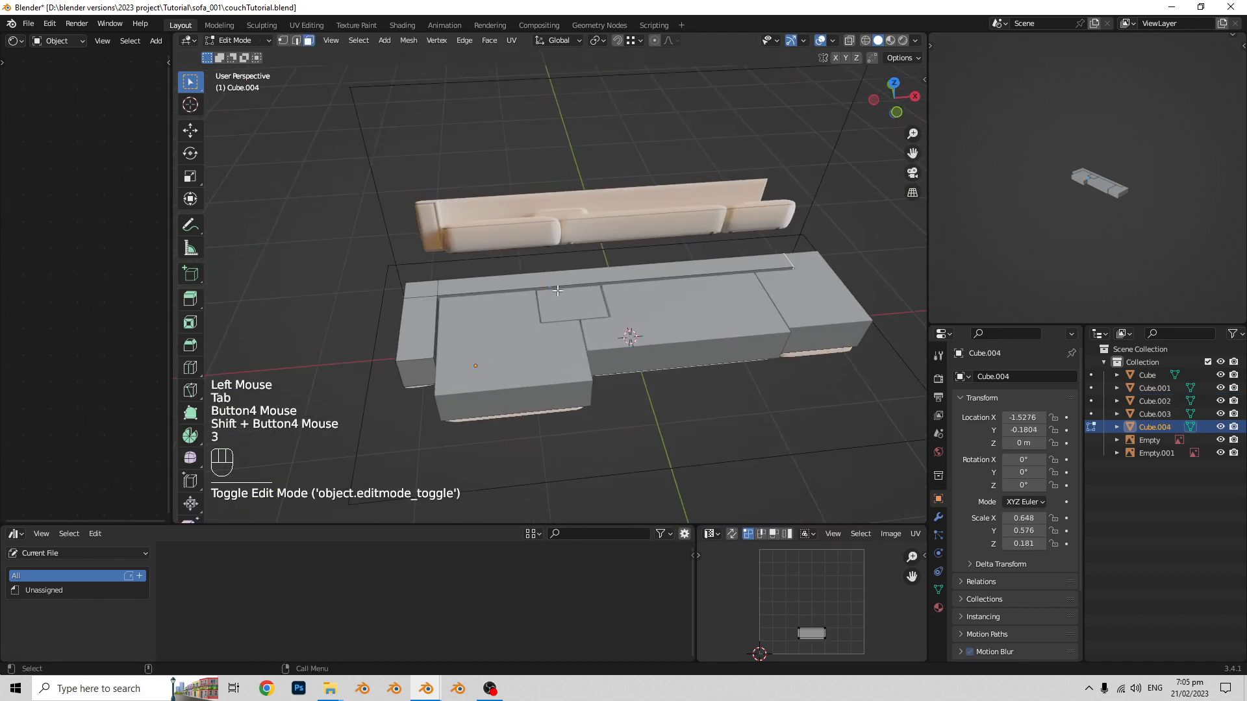
left_click(548, 284)
left_click(418, 290, "shift")
left_click(417, 323, "shift")
middle_click_drag(419, 321, 471, 283)
key("g")
key("z")
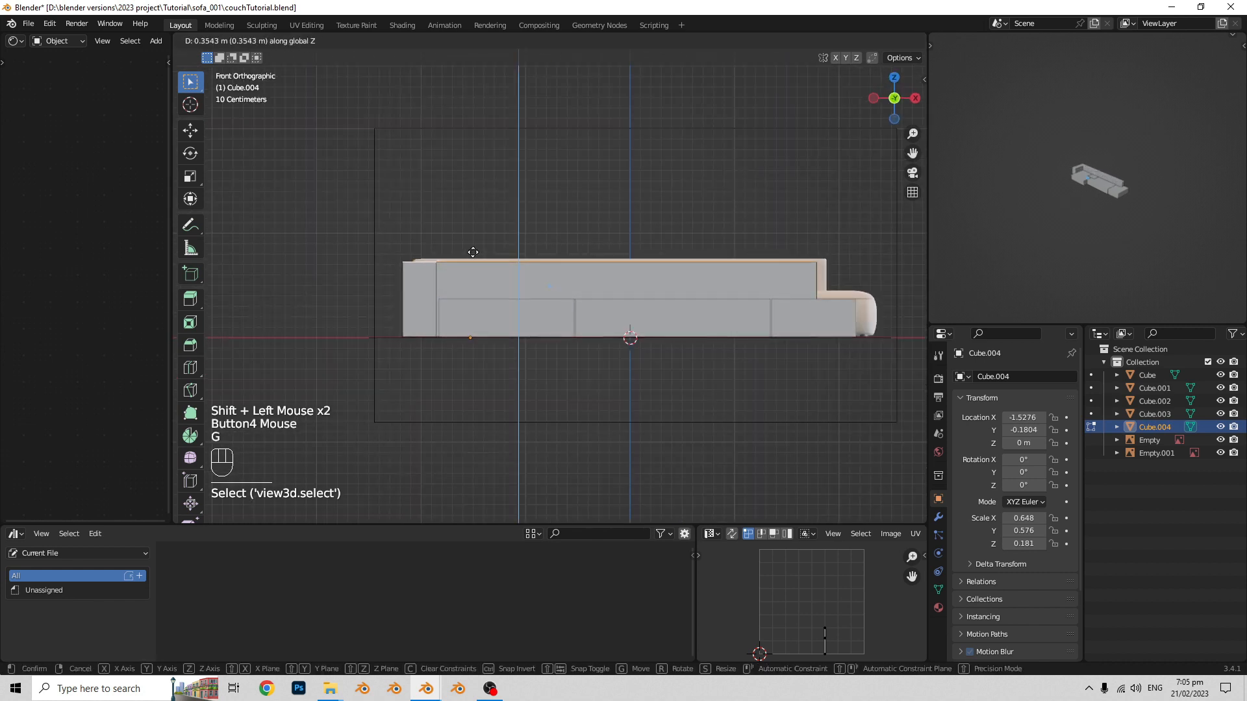
left_click(472, 249)
scroll(473, 249, "down", 2)
key("Tab")
- Examine the blocked-out sofa from several angles, comparing its blocks with the reference images
middle_click_drag(472, 249, 528, 329)
scroll(550, 332, "up", 1)
middle_click_drag(528, 330, 525, 377, "shift")
mouse_move(525, 376)
middle_mouse_down()
mouse_move(531, 398)
mouse_move(517, 361)
mouse_move(556, 354)
mouse_move(556, 372)
mouse_move(540, 365)
middle_mouse_up()
middle_click_drag(540, 365, 441, 351)
middle_click_drag(442, 350, 483, 347)
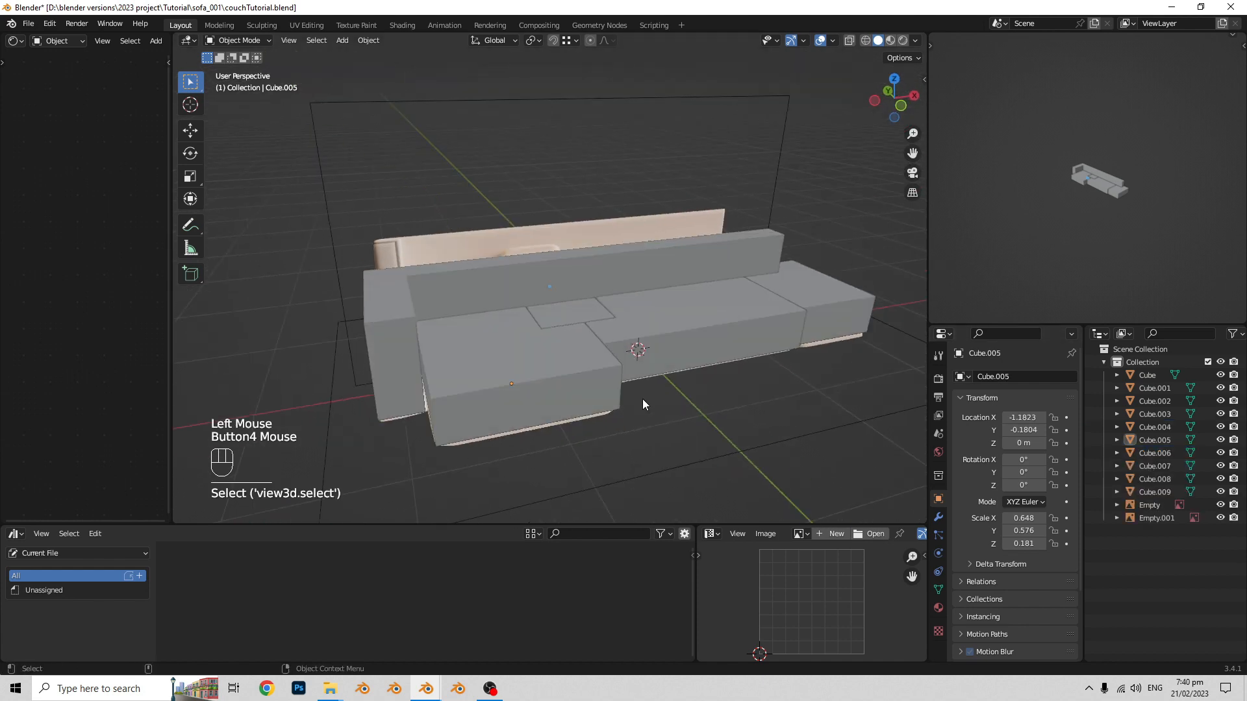
middle_click_drag(641, 398, 640, 398, "shift")
middle_click_drag(640, 397, 630, 435)
left_click(554, 372)
mouse_move(555, 372)
middle_mouse_down()
mouse_move(766, 400)
mouse_move(545, 354)
middle_mouse_up()
middle_click_drag(545, 354, 531, 356, "shift")
middle_click_drag(531, 356, 509, 372)
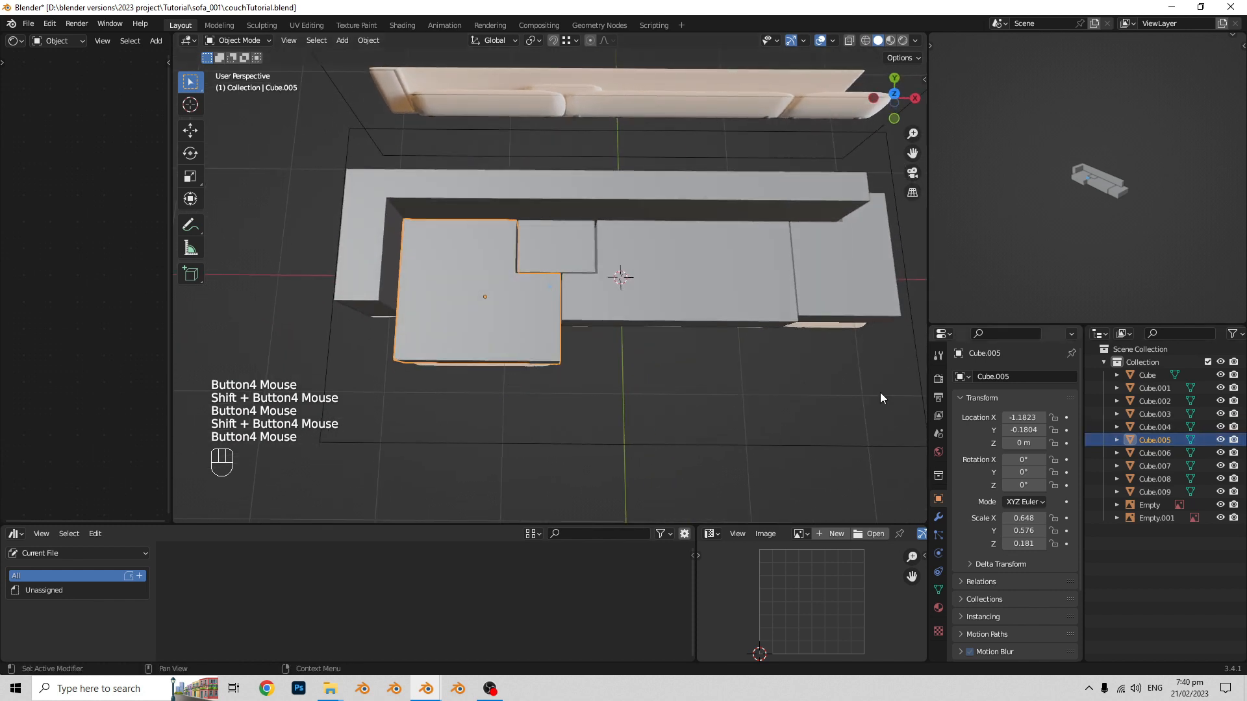
- Duplicate all the sofa blocks in place, leaving out the two reference images
middle_click_drag(880, 392, 660, 303)
key("a")
scroll(630, 294, "down", 1)
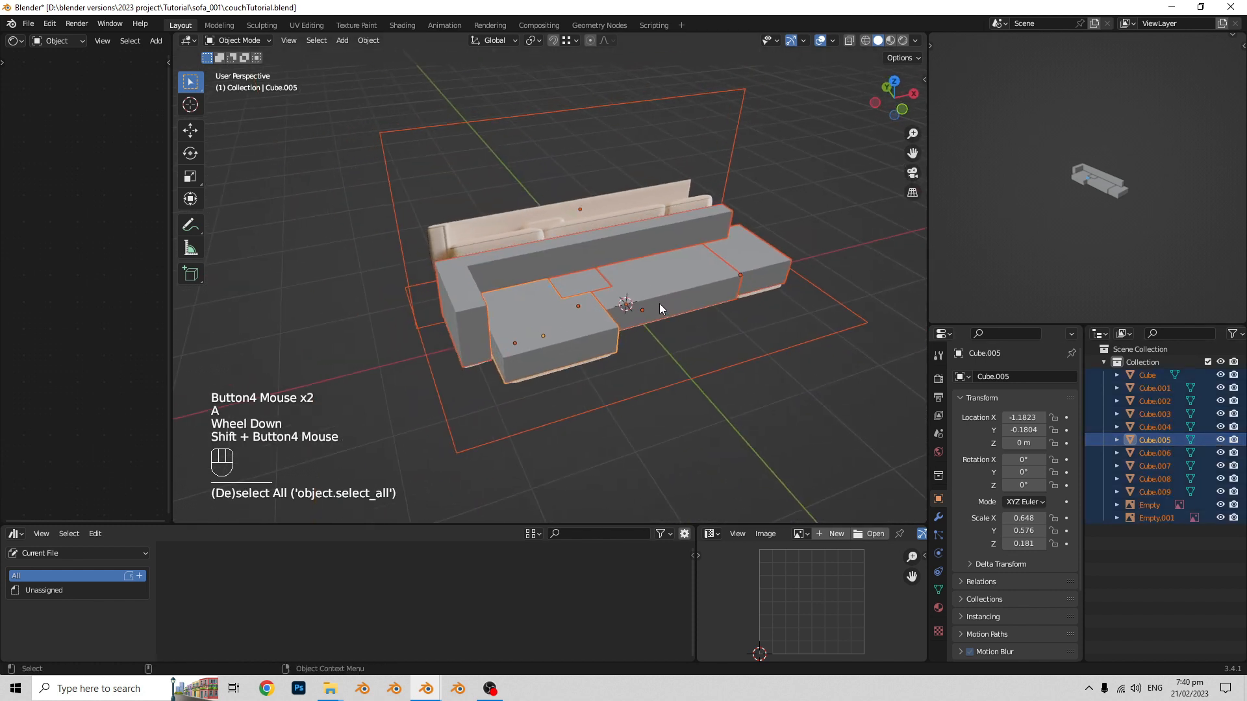
left_click_drag(501, 195, 596, 245, "ctrl")
left_click_drag(761, 360, 733, 342, "ctrl")
middle_click_drag(727, 338, 677, 320)
mouse_move(677, 319)
middle_mouse_down("shift")
mouse_move(652, 333)
mouse_move(664, 335)
middle_mouse_up("shift")
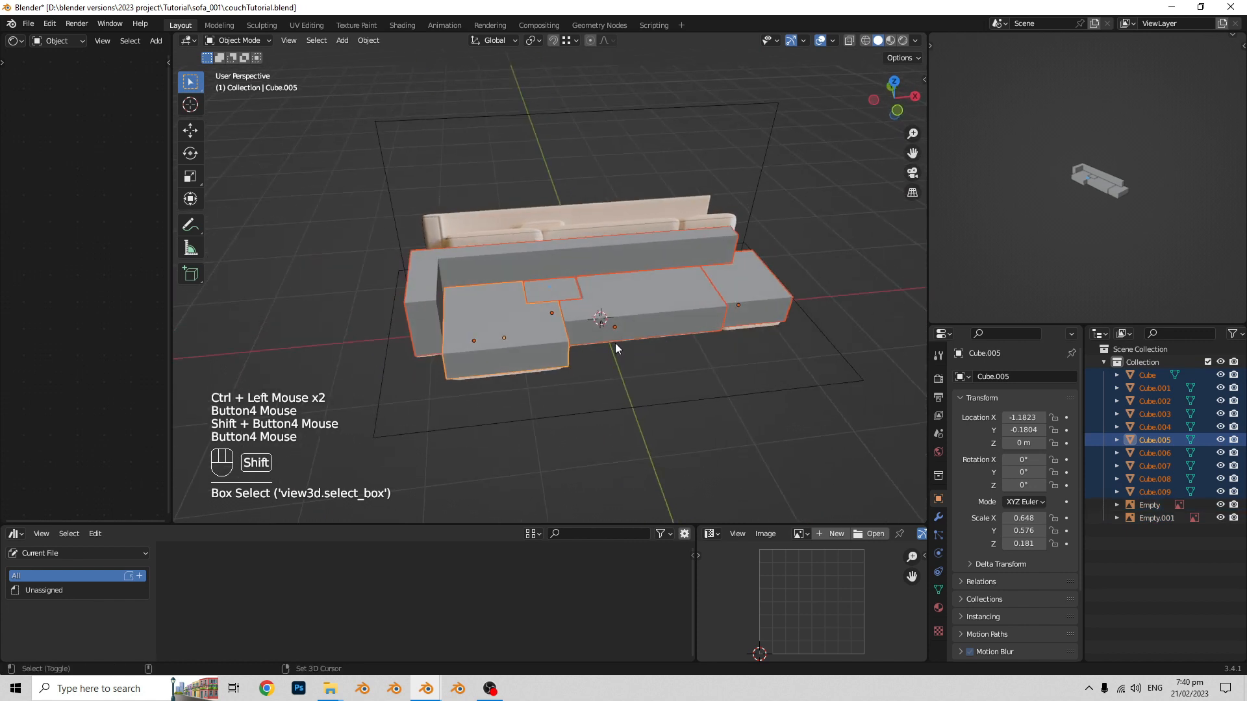
key("shift+d")
right_click(743, 284)
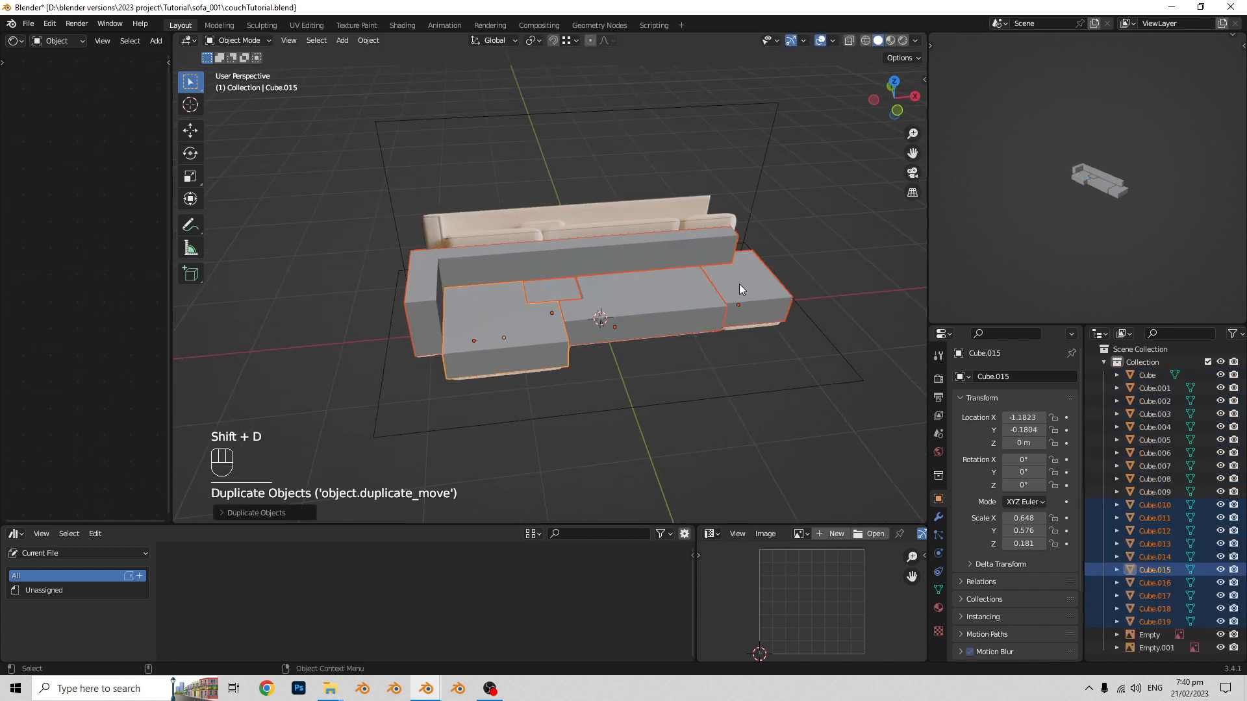
- Move the duplicated blocks to a new collection named archive and exclude it from the view layer
key("m")
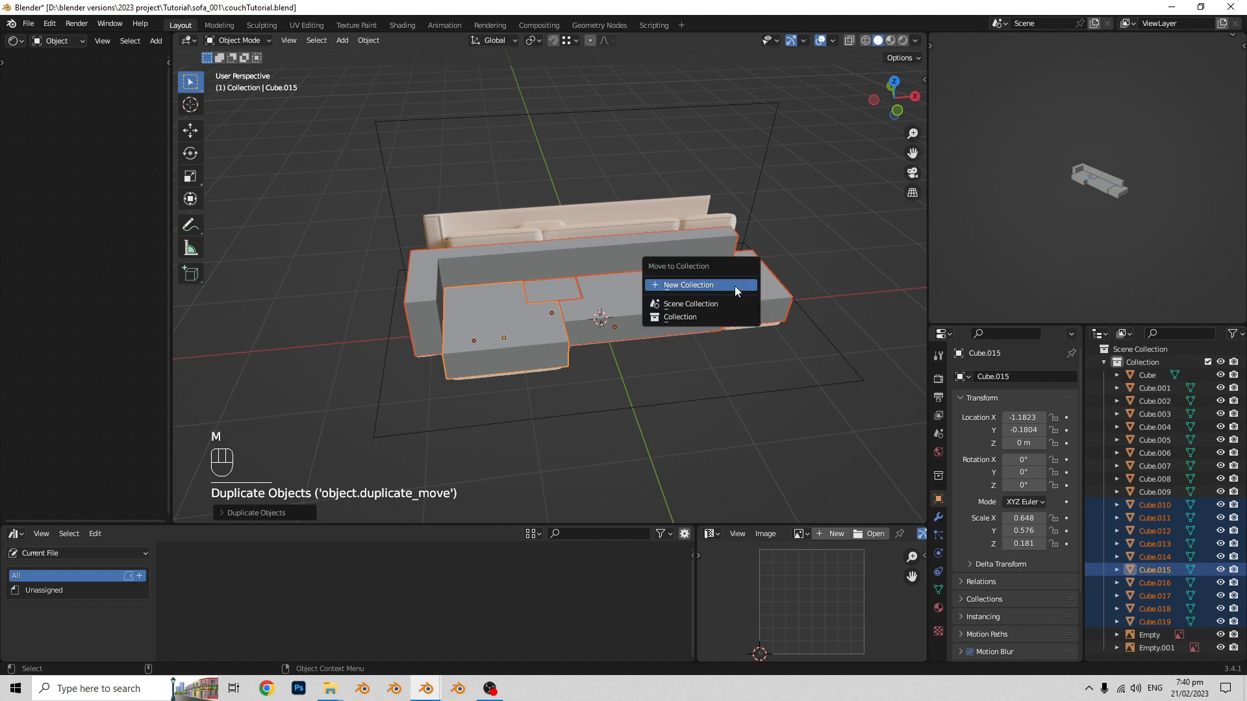
left_click(734, 285)
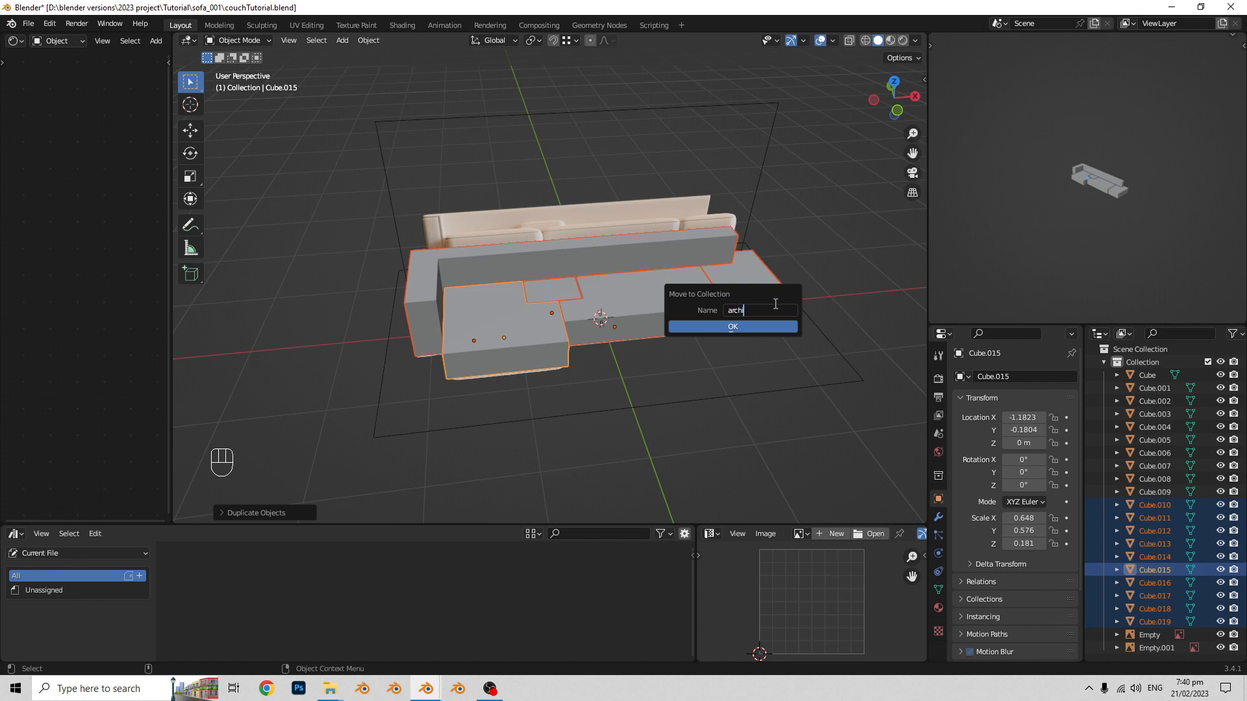
left_click(757, 326)
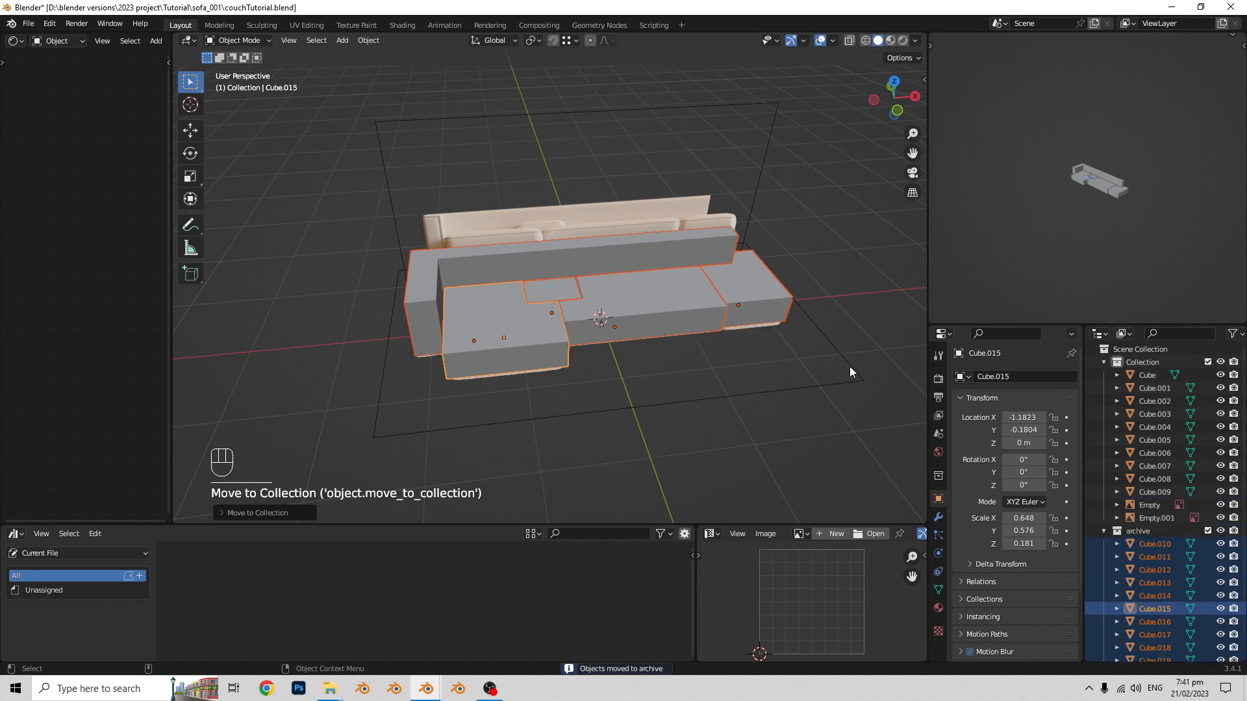
left_click(1208, 530)
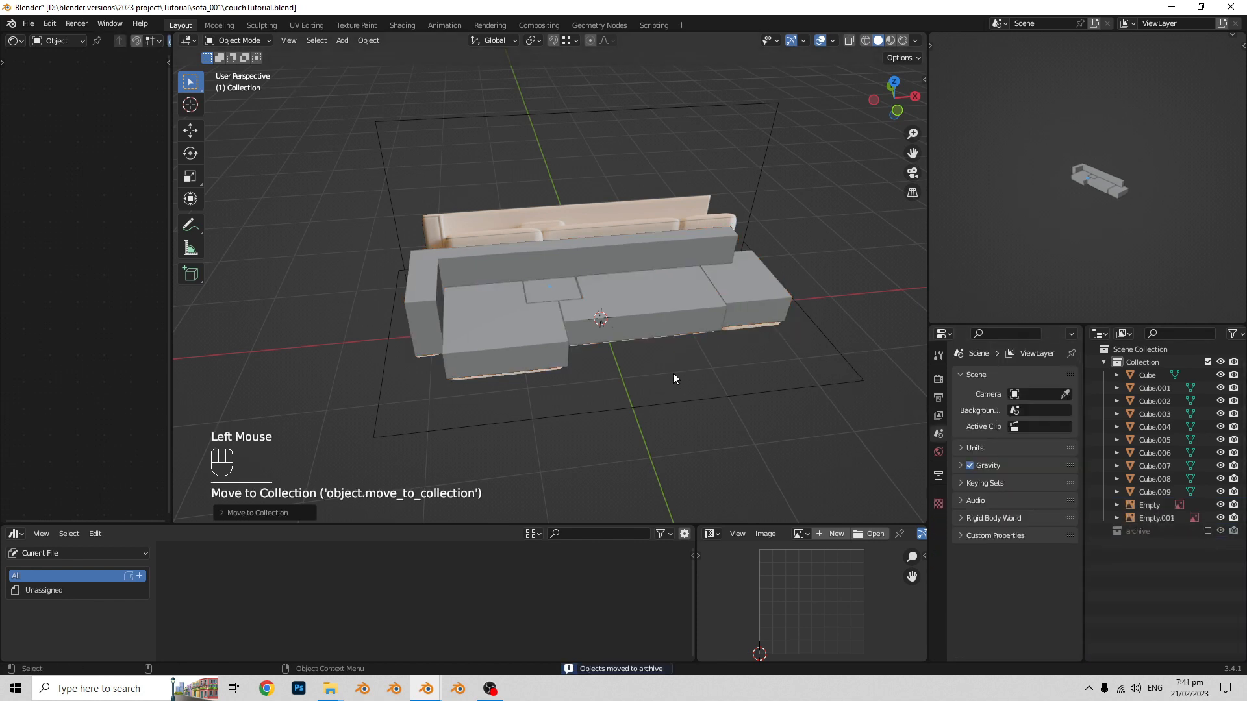
- Move the seats, small cushion and armrest-backrest block to a new collection named couchBlockout, and collapse the original collection
middle_click_drag(683, 350, 639, 349)
middle_click_drag(639, 349, 598, 333)
scroll(603, 333, "up", 2)
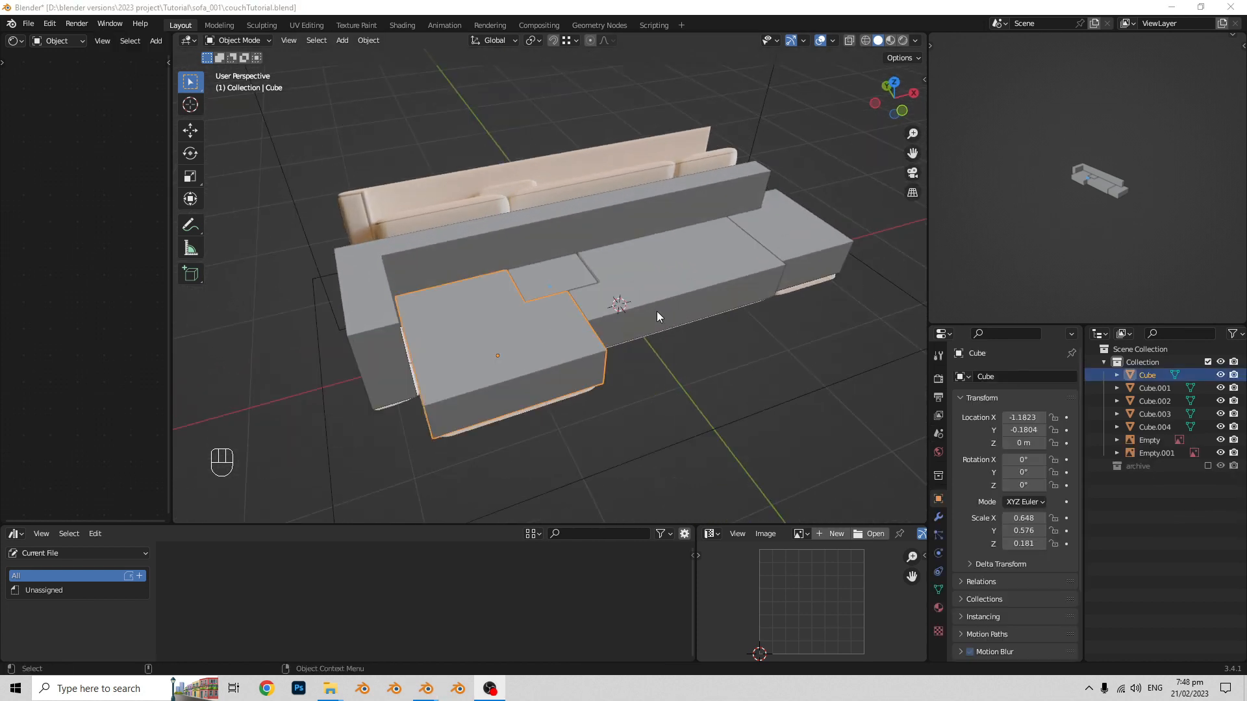
mouse_move(656, 310)
middle_mouse_down()
mouse_move(622, 308)
mouse_move(666, 336)
mouse_move(653, 325)
middle_mouse_up()
middle_click_drag(652, 325, 520, 319, "shift")
left_click(512, 320)
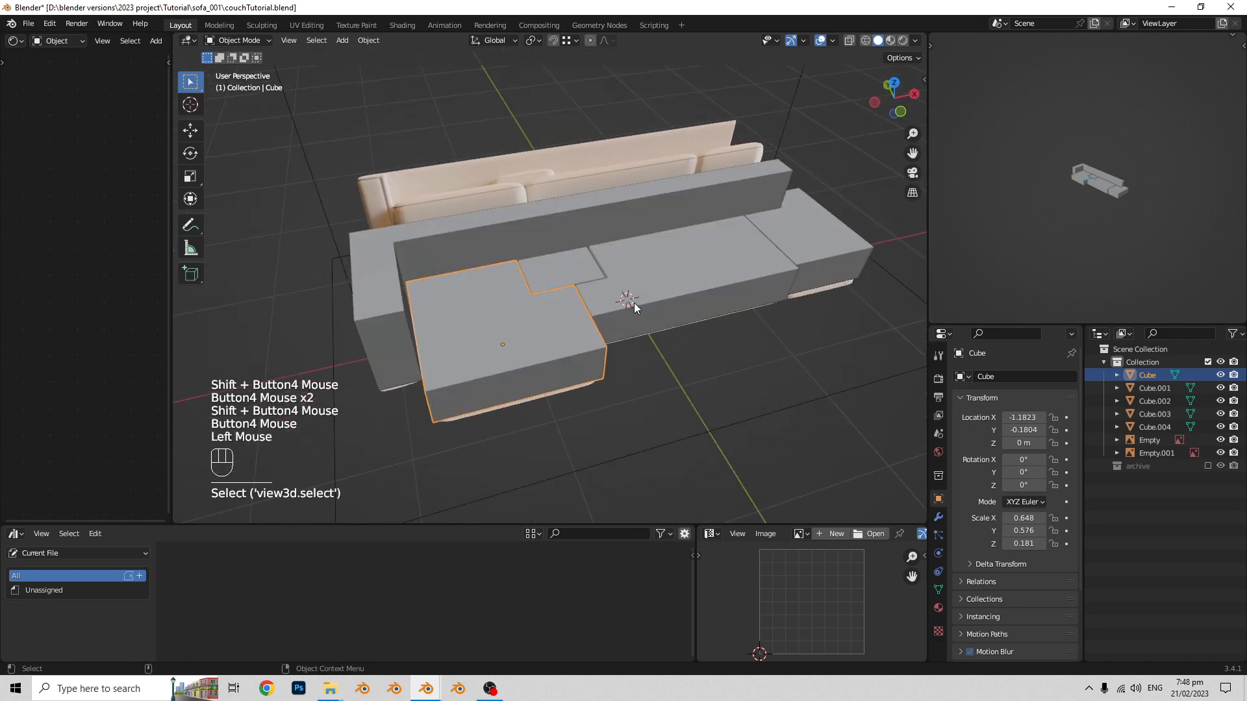
left_click(633, 303, "shift")
left_click(575, 318)
left_click(661, 287, "shift")
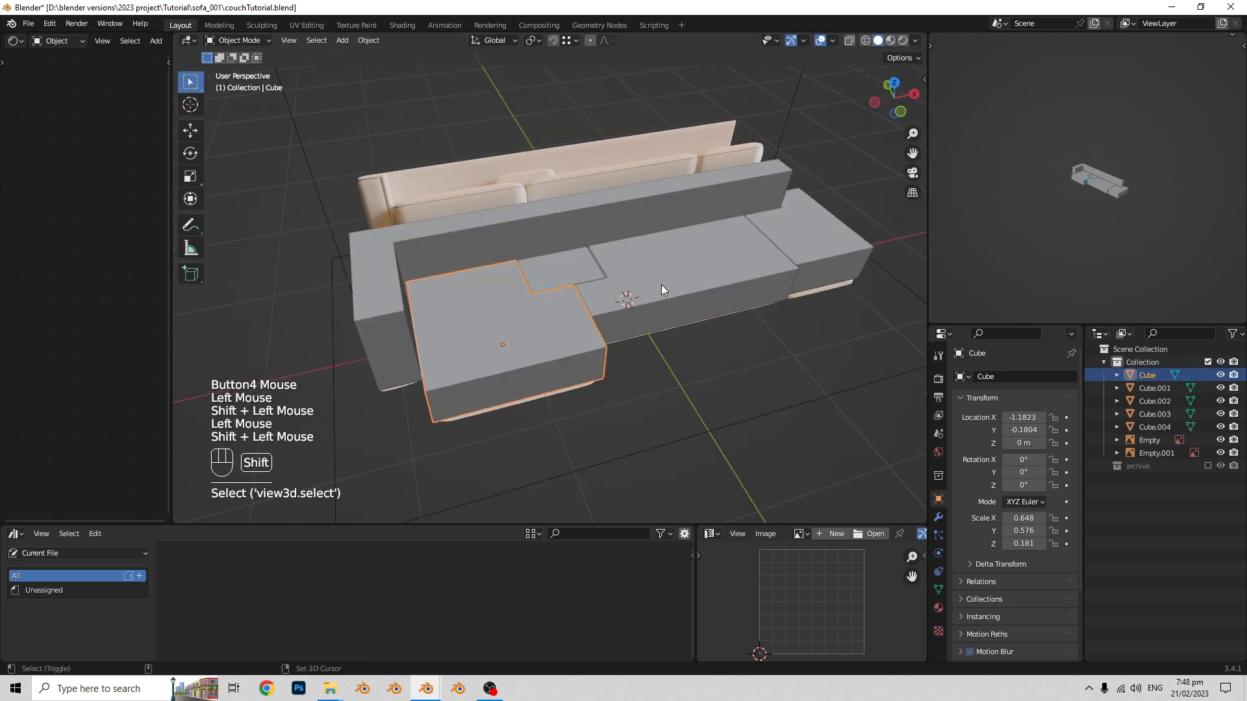
left_click(835, 243, "shift")
left_click(728, 202, "shift")
left_click(575, 269, "shift")
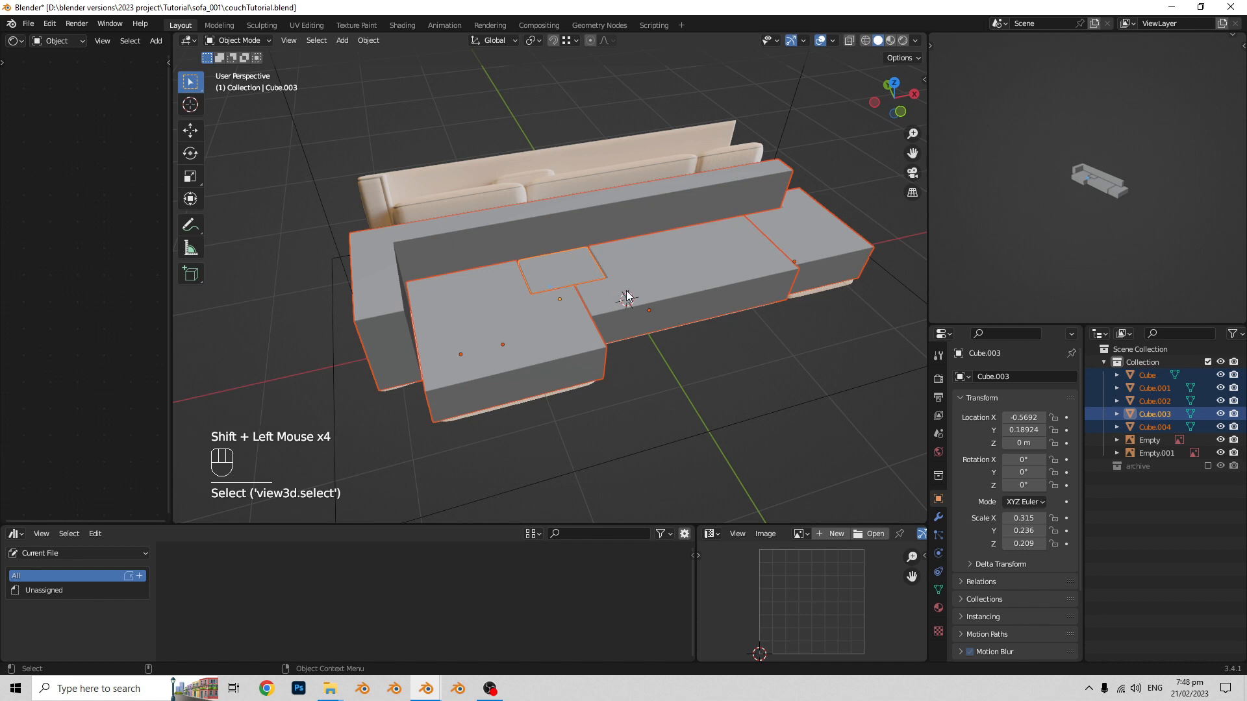
key("m")
left_click(622, 290)
type("couchBlockout")
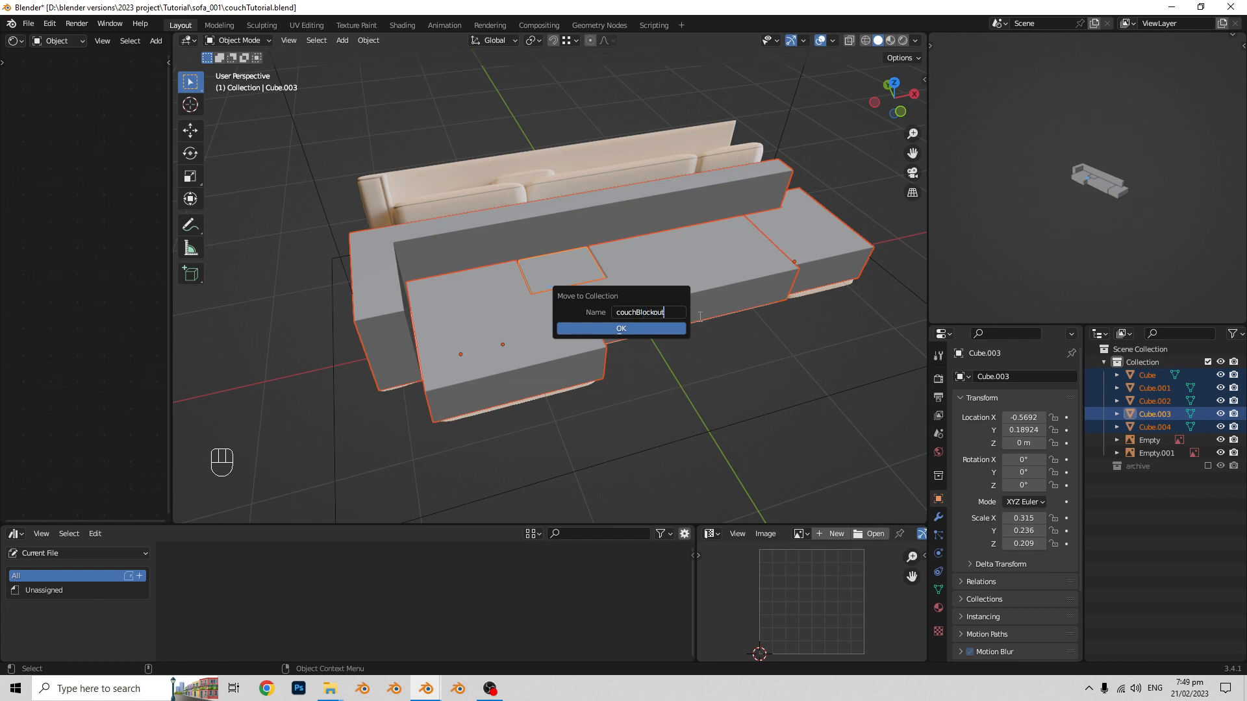
left_click(652, 332)
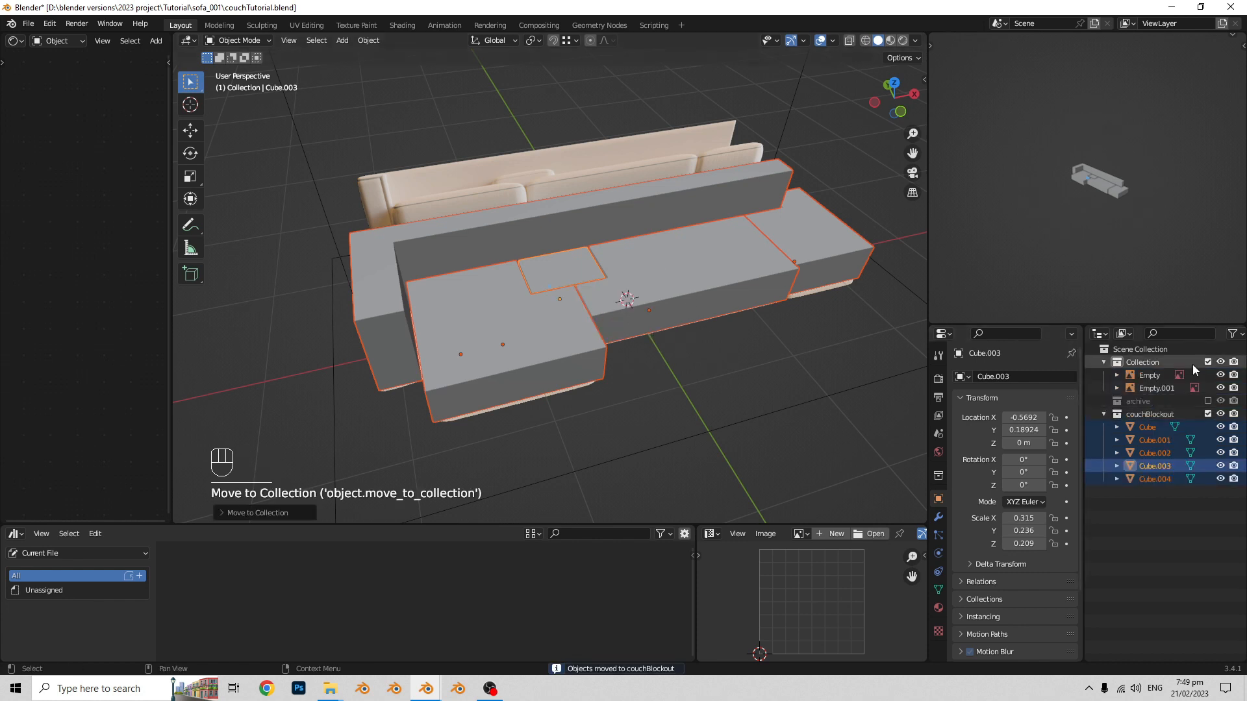
left_click(1102, 363)
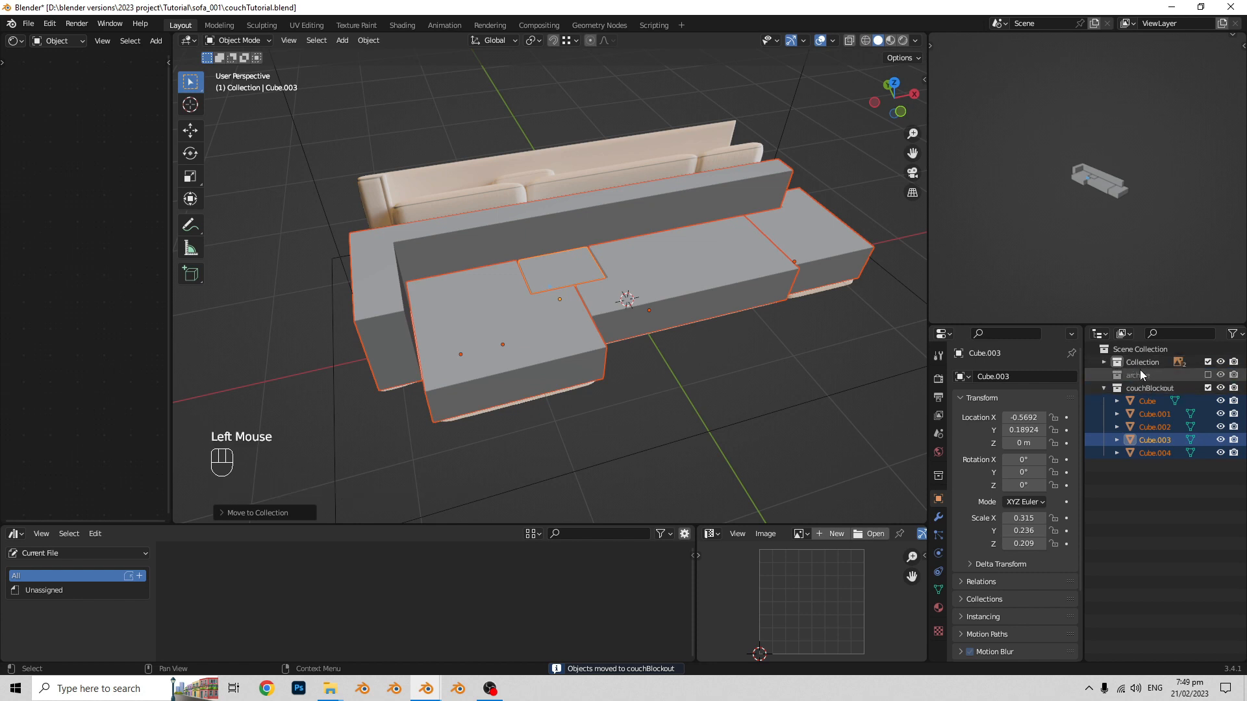
left_click(1160, 409)
- Duplicate the L-shaped seat block and move the copy about 2.04 m along negative Y, in front of the sofa
left_click(486, 330)
scroll(608, 264, "down", 3)
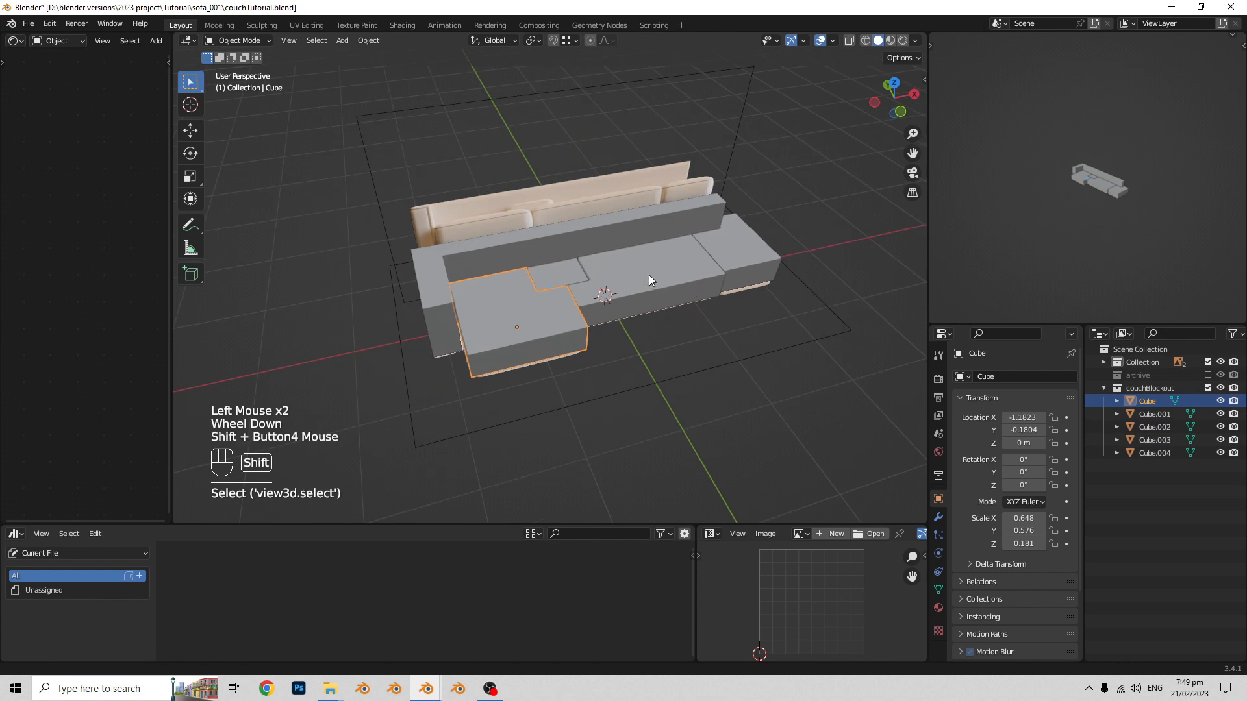
middle_click_drag(649, 275, 601, 242)
middle_click_drag(601, 242, 574, 268)
key("shift+d")
key("x")
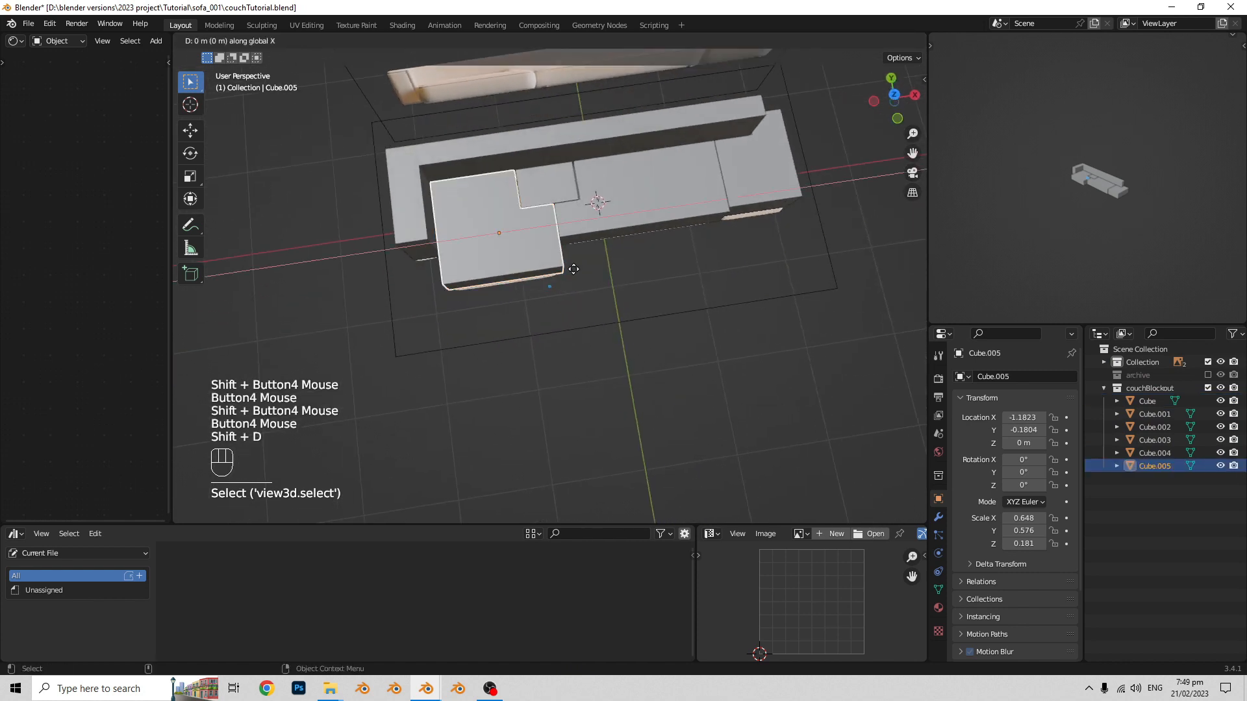
key("y")
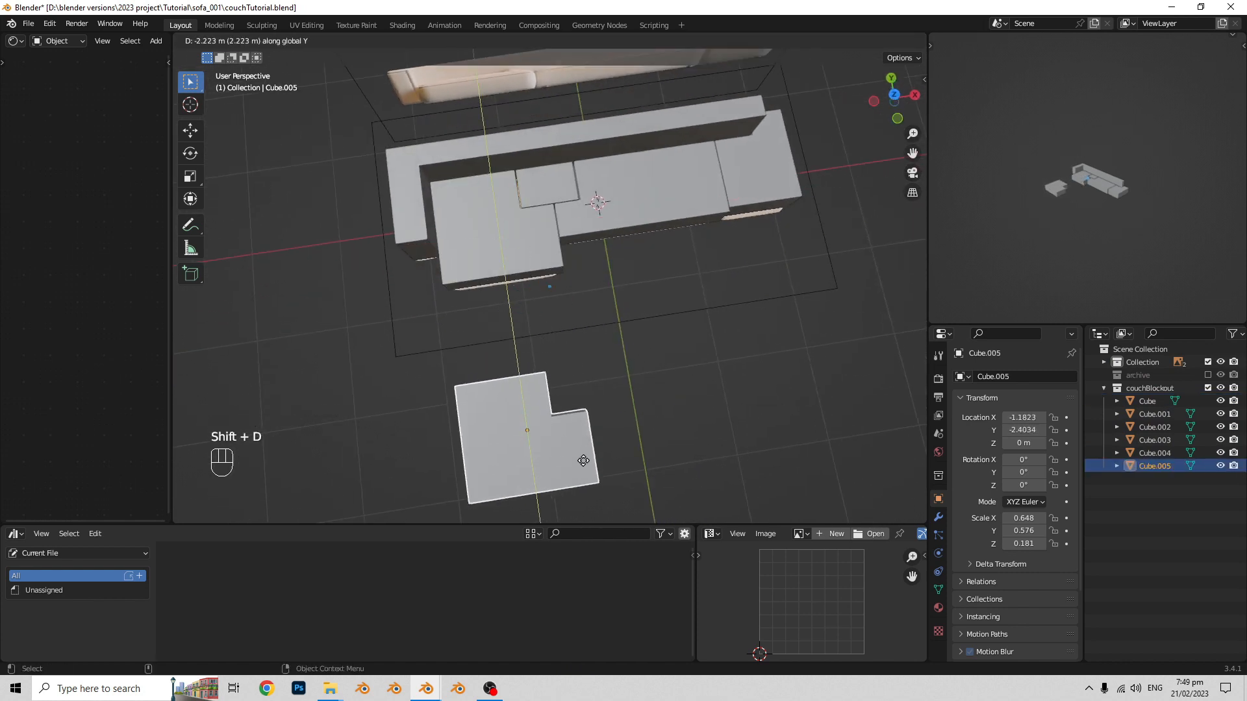
left_click(582, 444)
- Move the duplicated L-shaped seat block to a new collection named detailing
middle_click_drag(581, 444, 594, 368)
middle_click_drag(595, 367, 582, 332, "shift")
middle_click_drag(582, 333, 576, 317, "shift")
scroll(571, 316, "up", 2)
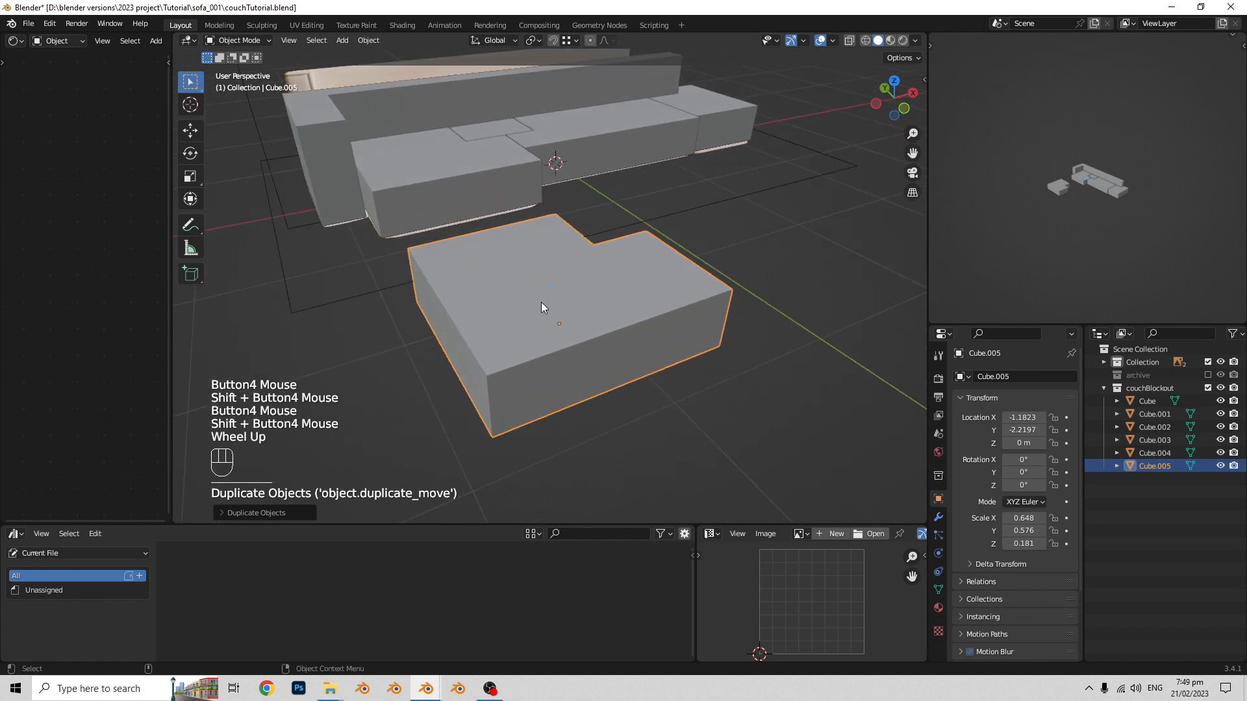
key("m")
left_click(578, 297)
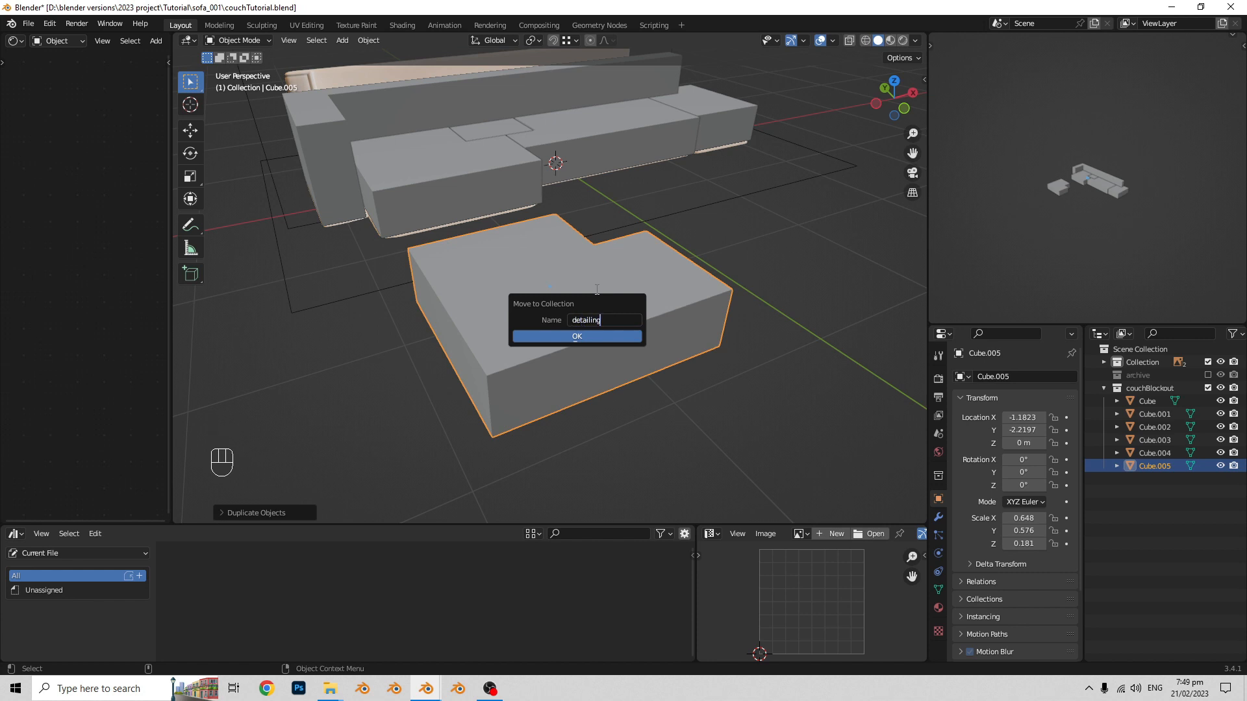
left_click(595, 335)
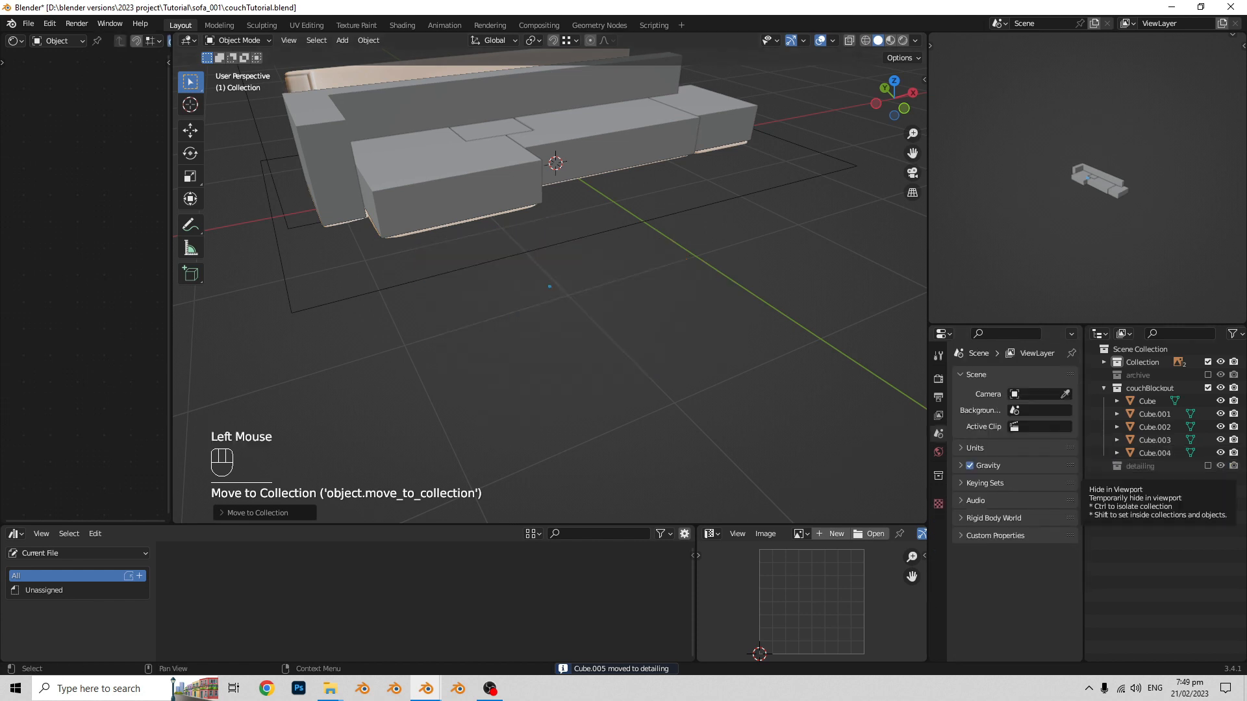
- Enable the detailing collection and exclude the couchBlockout collection from the view layer
left_click(1208, 466)
left_click(705, 341)
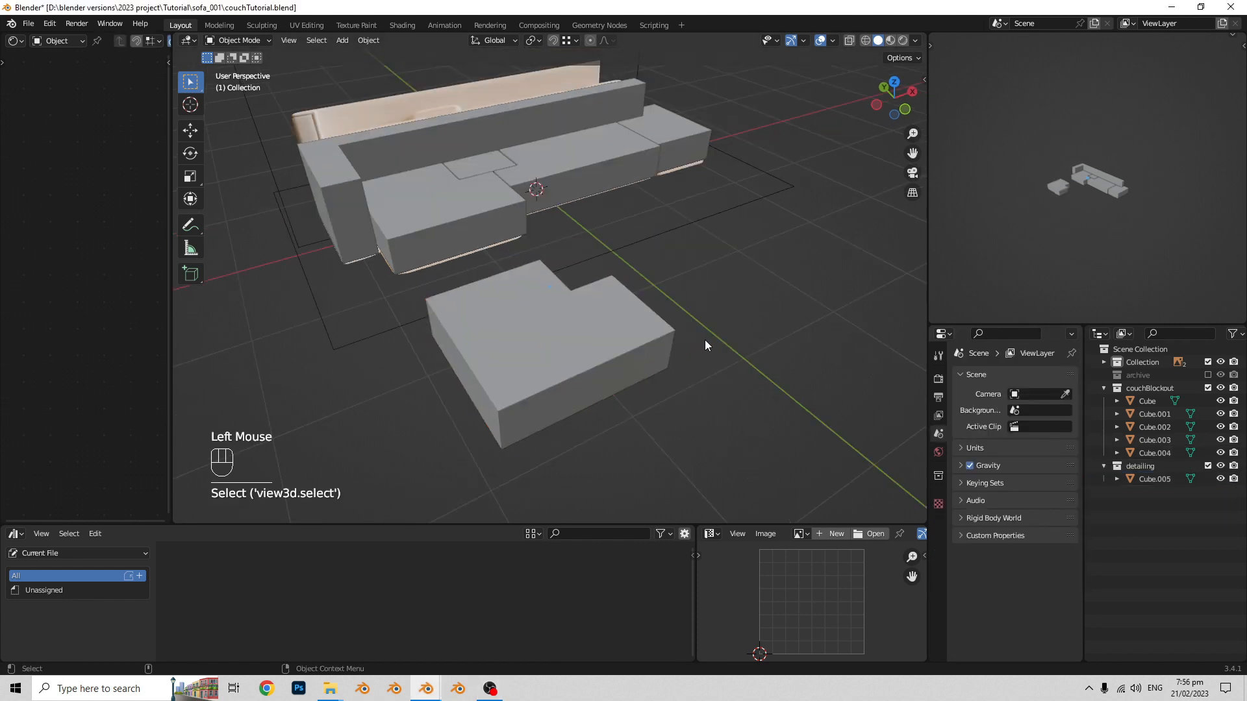
left_click(1207, 388)
- Move both reference images to a new collection named references and exclude that collection from the view layer
middle_click_drag(648, 287, 673, 266)
left_click(649, 195)
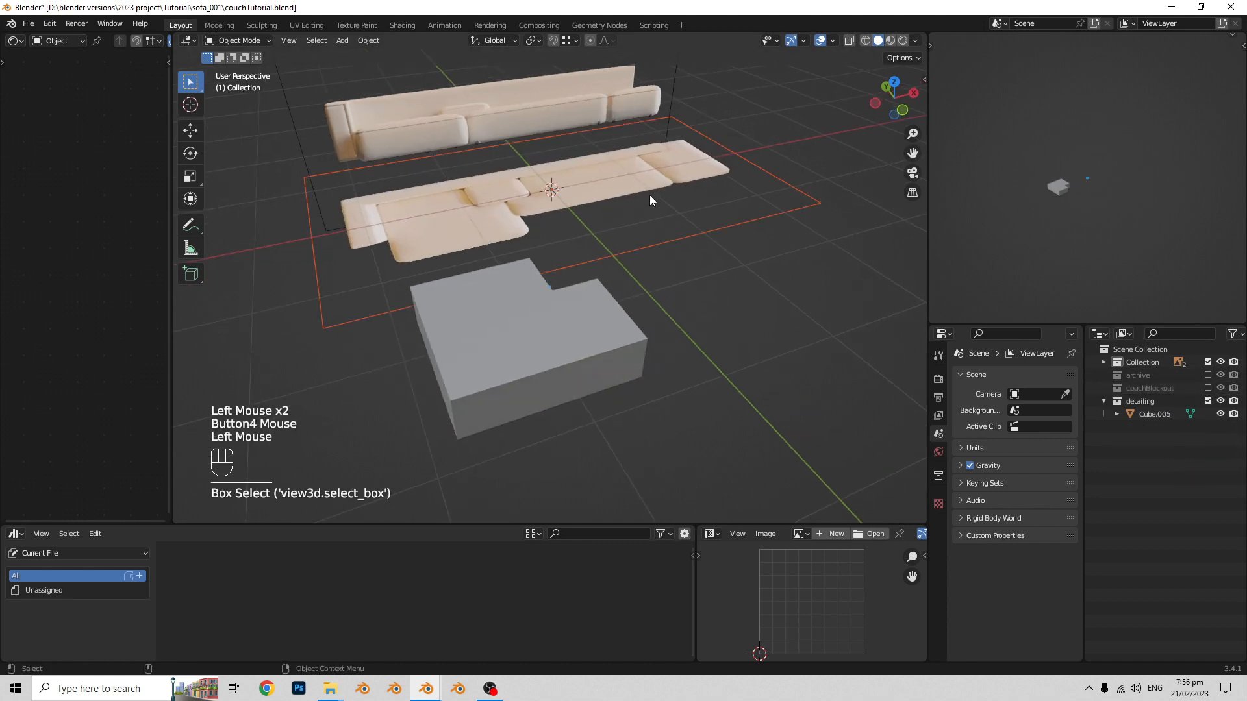
middle_click_drag(650, 195, 667, 242, "shift")
left_click(583, 80, "shift")
key("m")
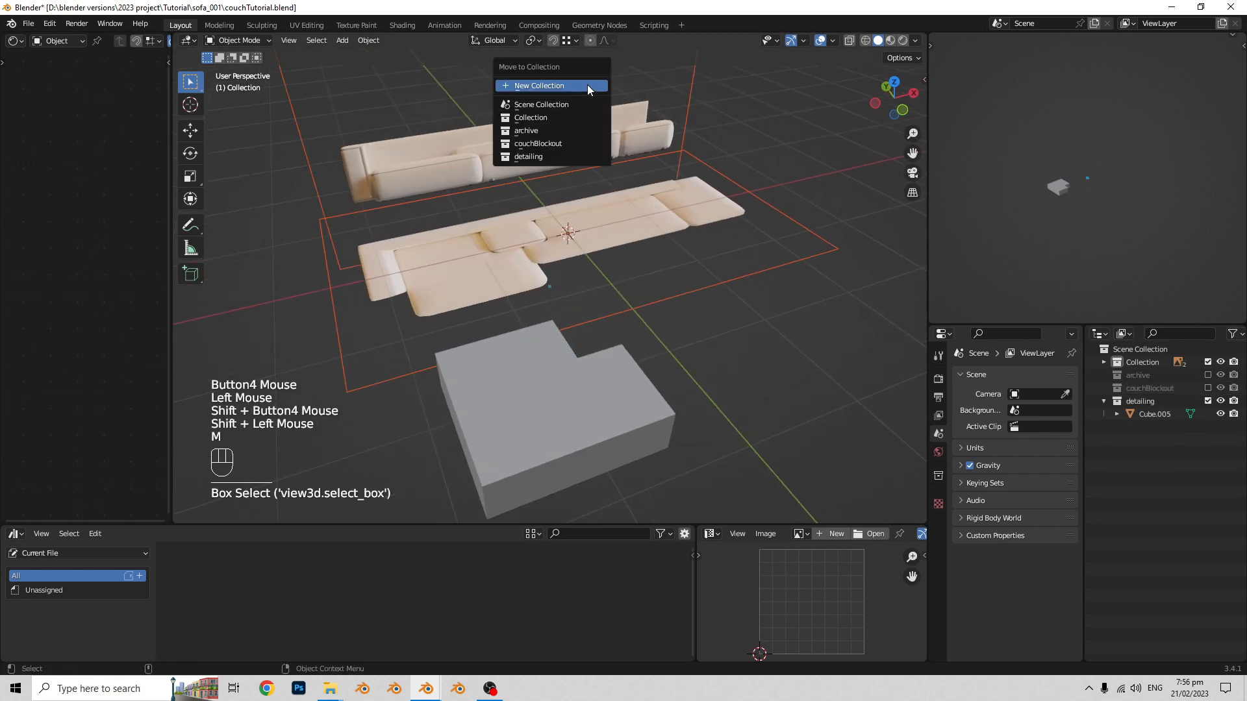
left_click(587, 85)
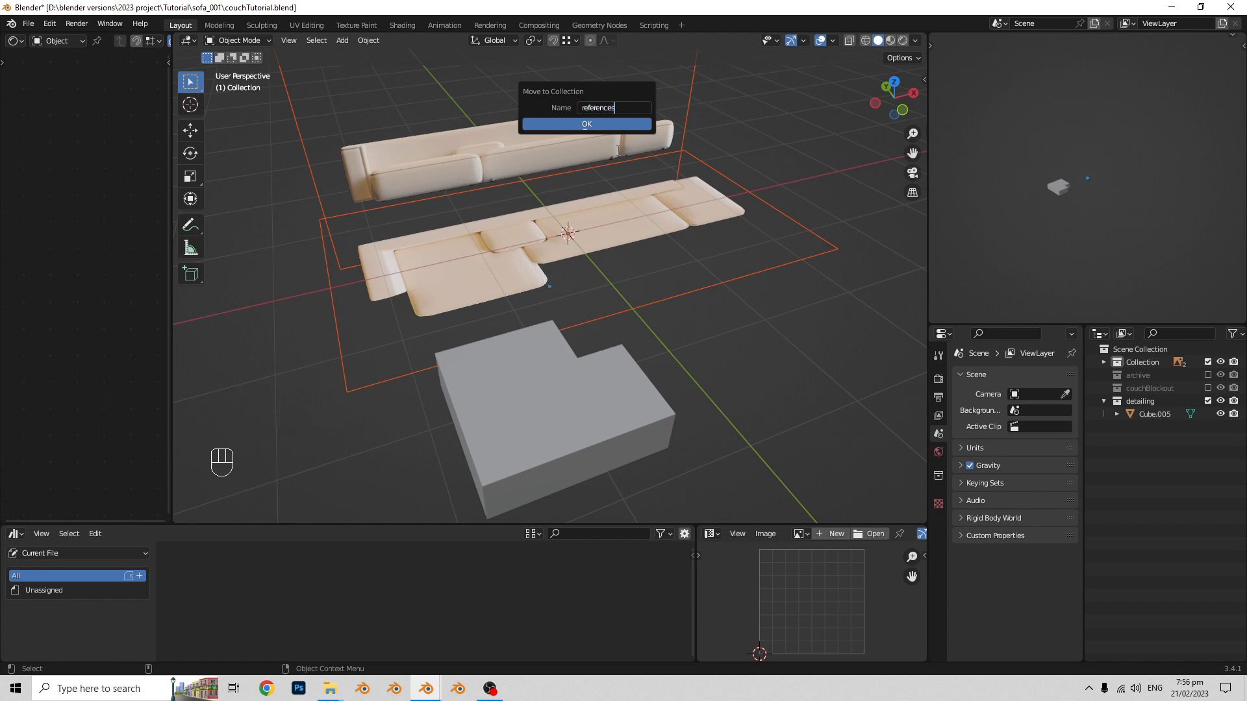
left_click(607, 126)
left_click(1242, 565)
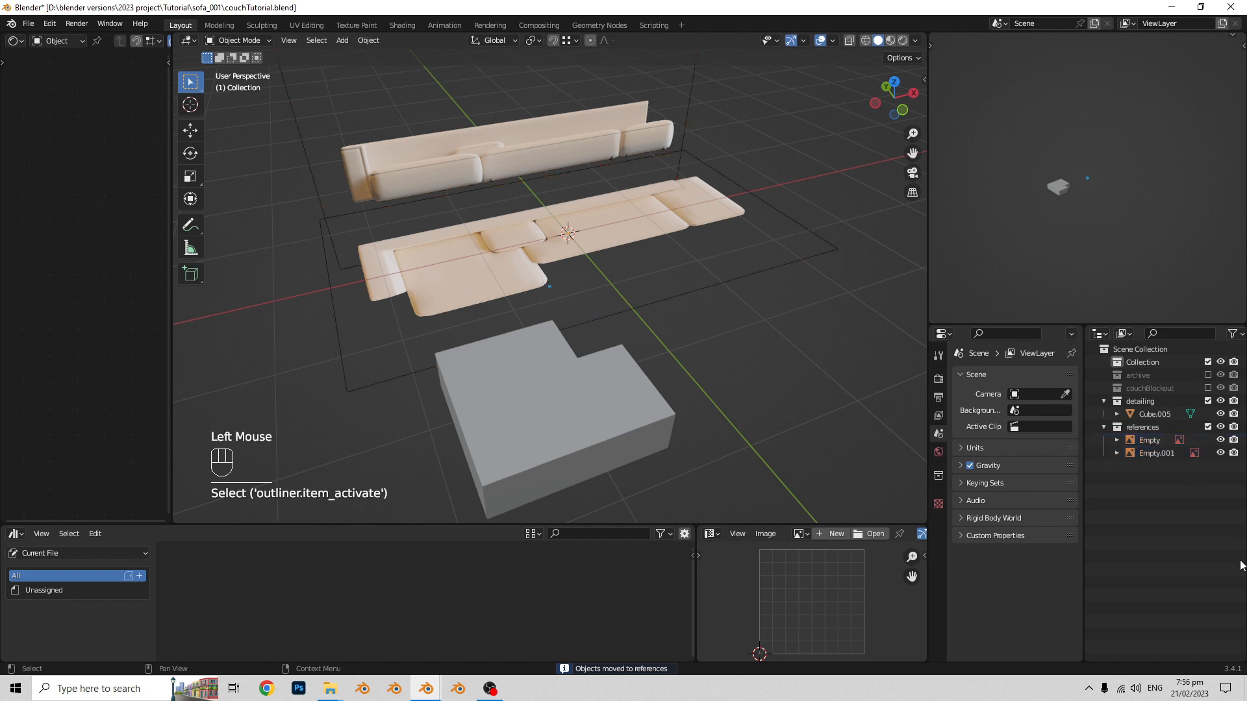
left_click(1207, 427)
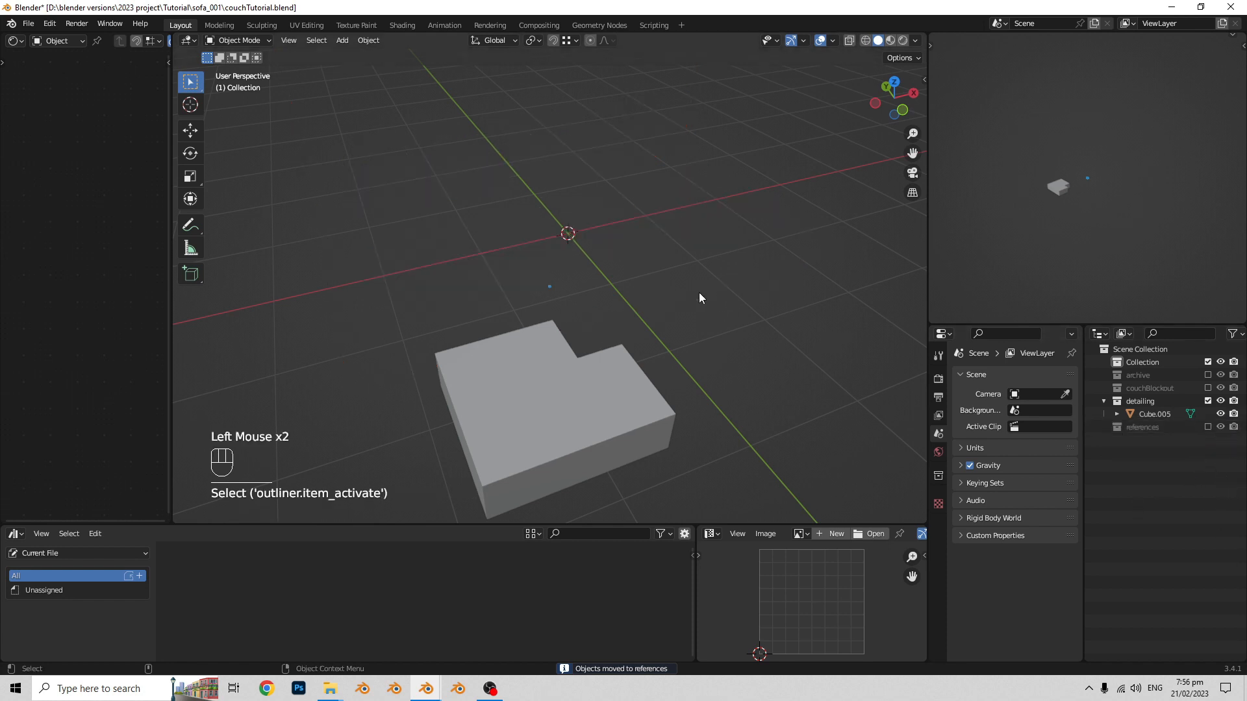
- Select the isolated L-shaped seat block and examine its shape from several angles
middle_click_drag(643, 350, 637, 281, "shift")
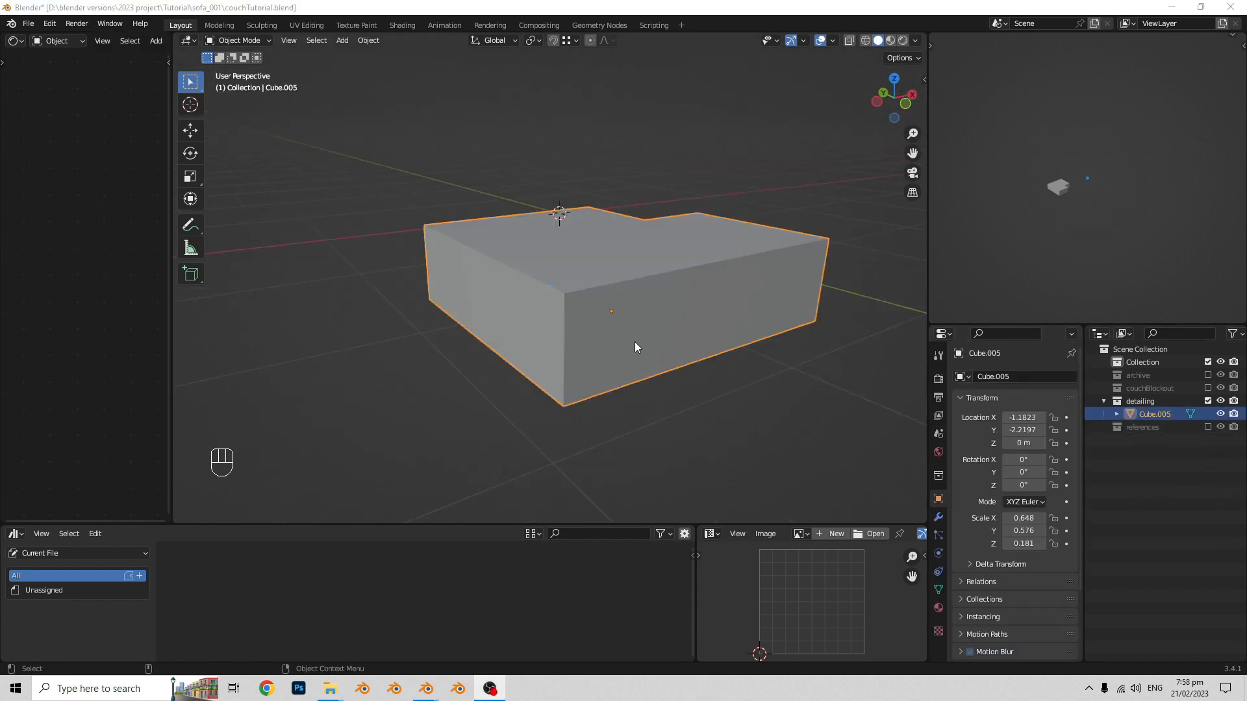
scroll(635, 346, "up", 1, "shift")
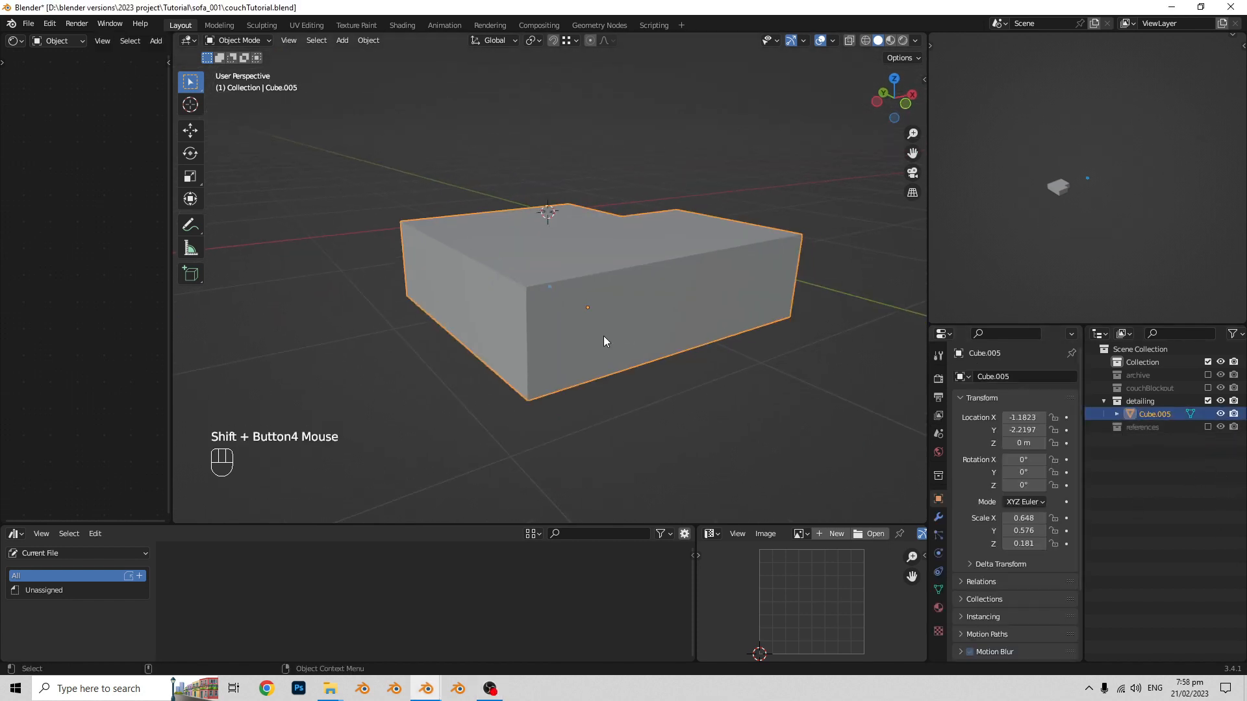
key("Tab")
scroll(605, 341, "up", 1, "shift")
scroll(623, 365, "up", 2)
key("Tab")
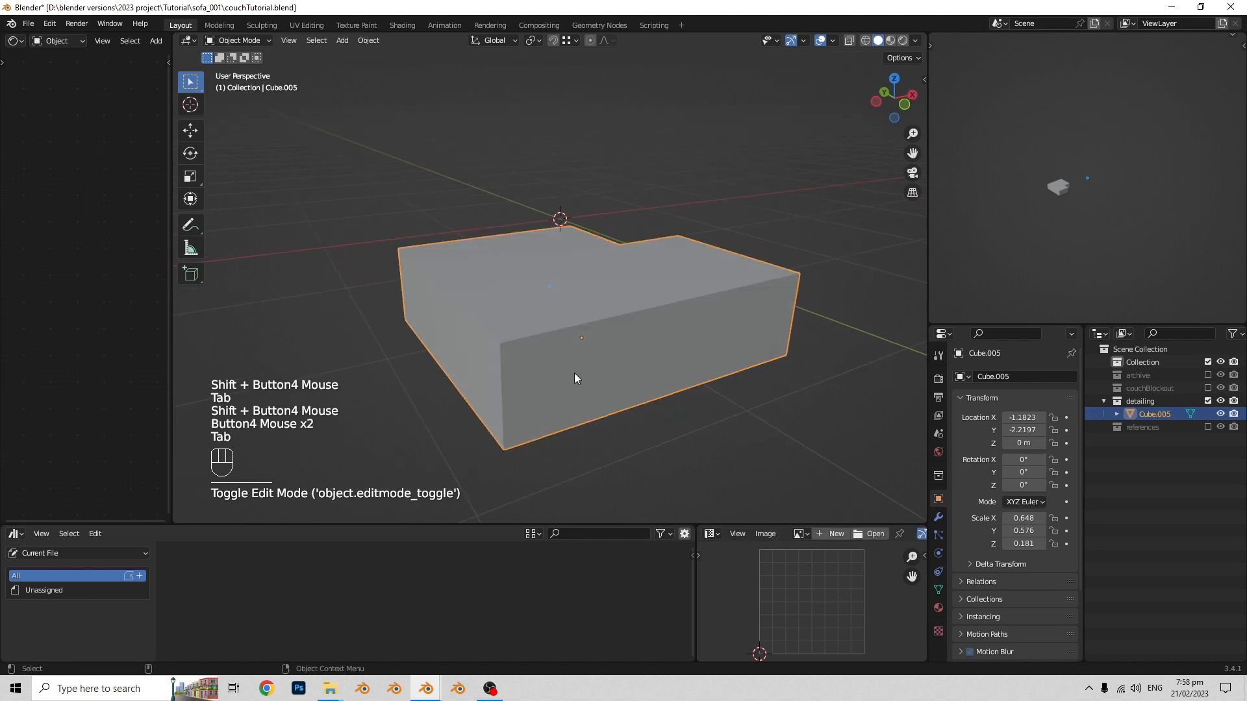
scroll(574, 372, "down", 2)
middle_click_drag(574, 373, 493, 371)
middle_click_drag(484, 386, 682, 306, "shift")
scroll(475, 364, "up", 1)
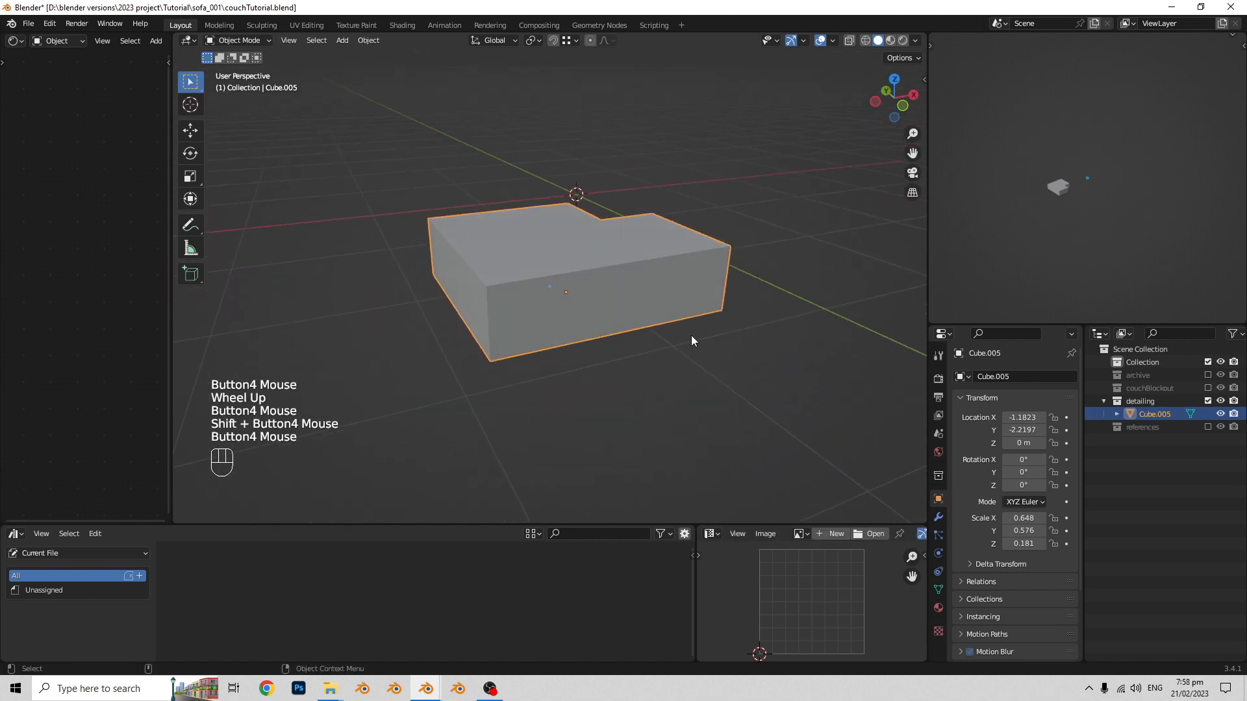
scroll(672, 372, "down", 1)
middle_click_drag(672, 372, 681, 355)
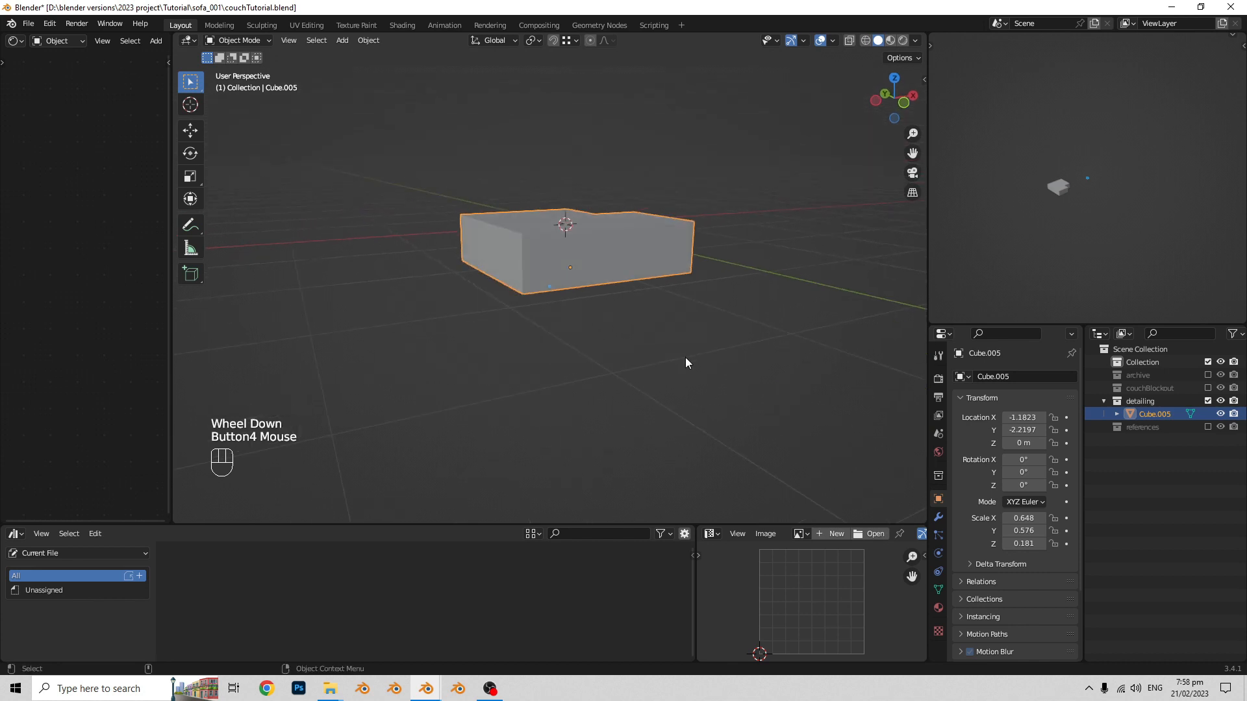
- Add two evenly spaced horizontal loop cuts around the L-shaped seat block
key("Tab")
middle_click_drag(515, 271, 491, 347, "shift")
scroll(558, 313, "up", 1)
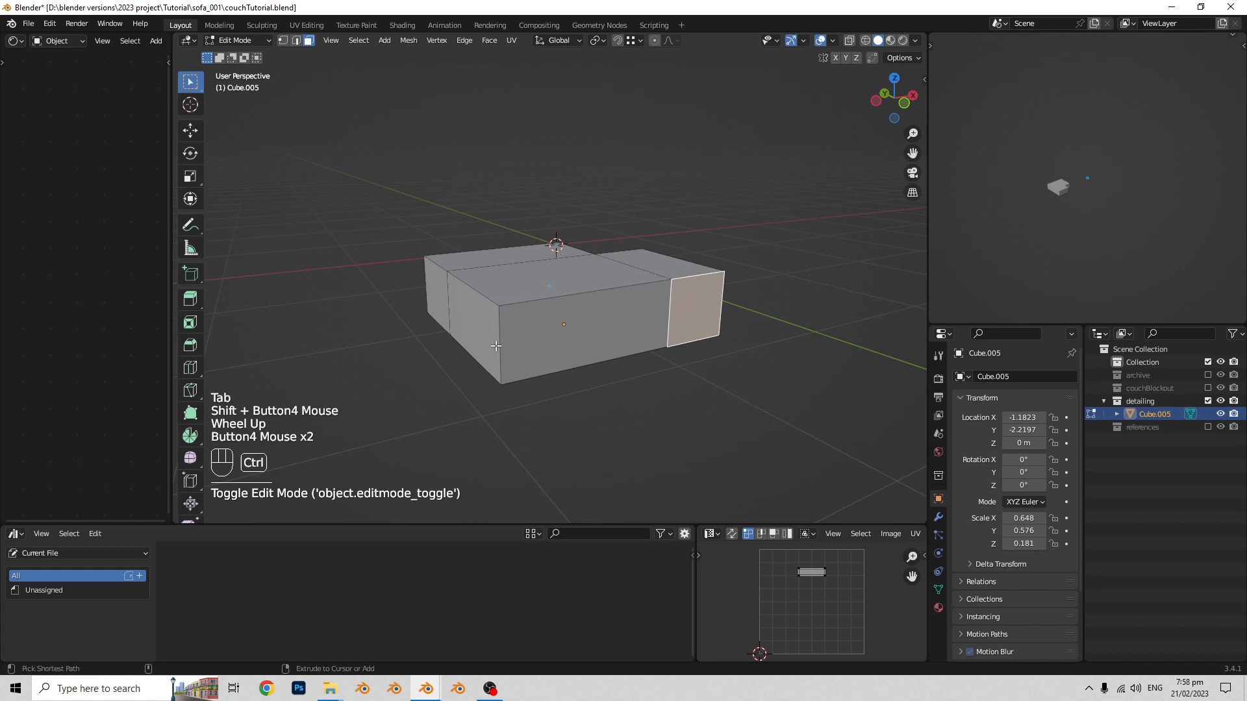
key("ctrl+r")
scroll(494, 346, "up", 1)
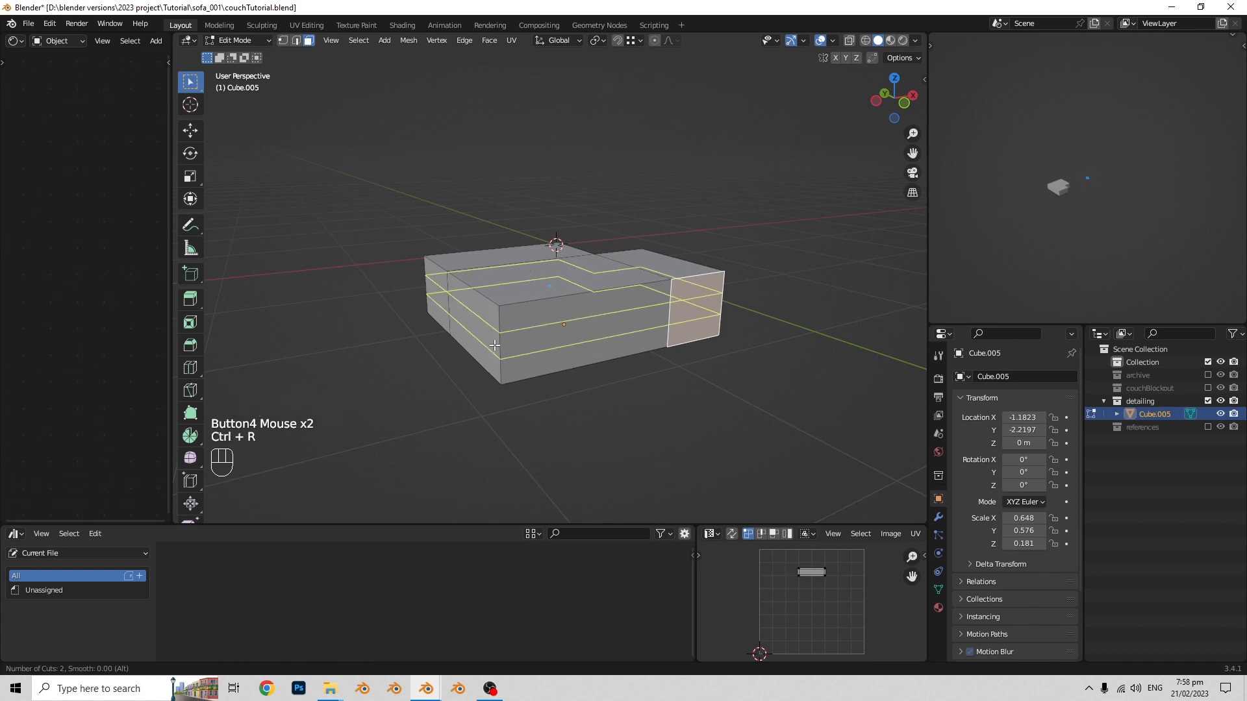
left_click(494, 346)
middle_click_drag(494, 346, 477, 347)
middle_click_drag(478, 347, 560, 361, "shift")
- Add five evenly spaced vertical loop cuts across the wider part of the block's end face
key("ctrl+r")
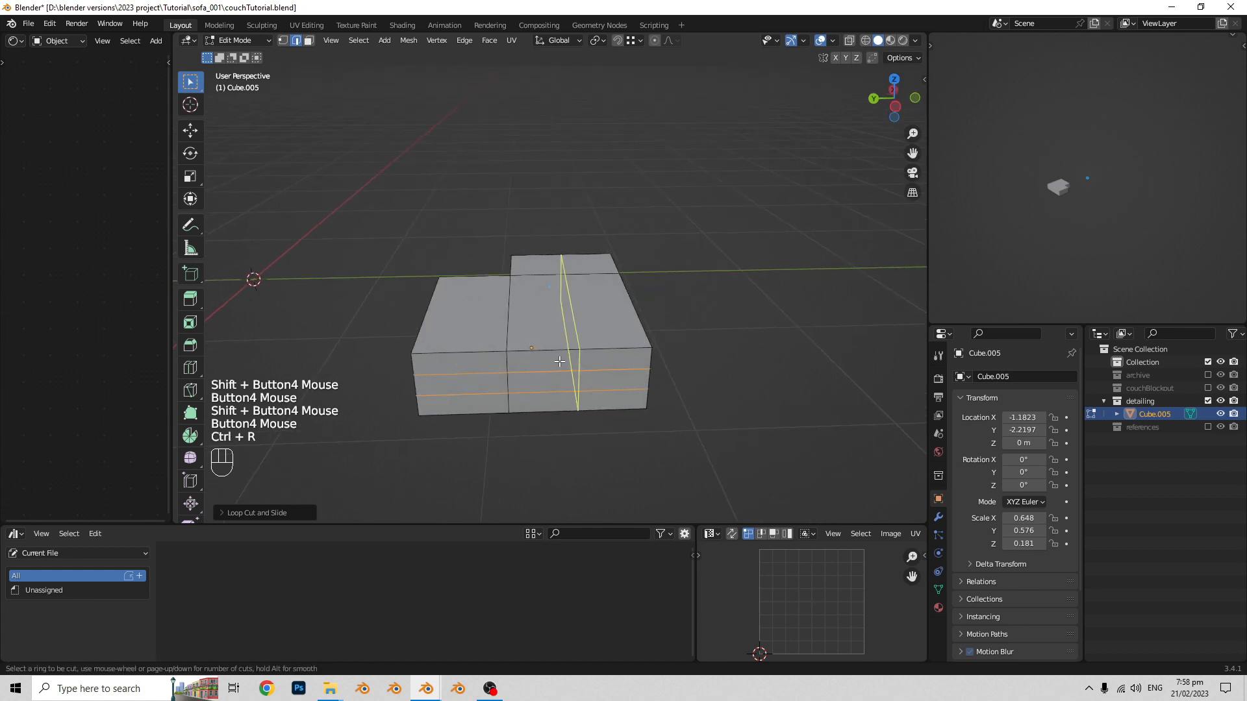
scroll(558, 359, "up", 1)
left_click(559, 360)
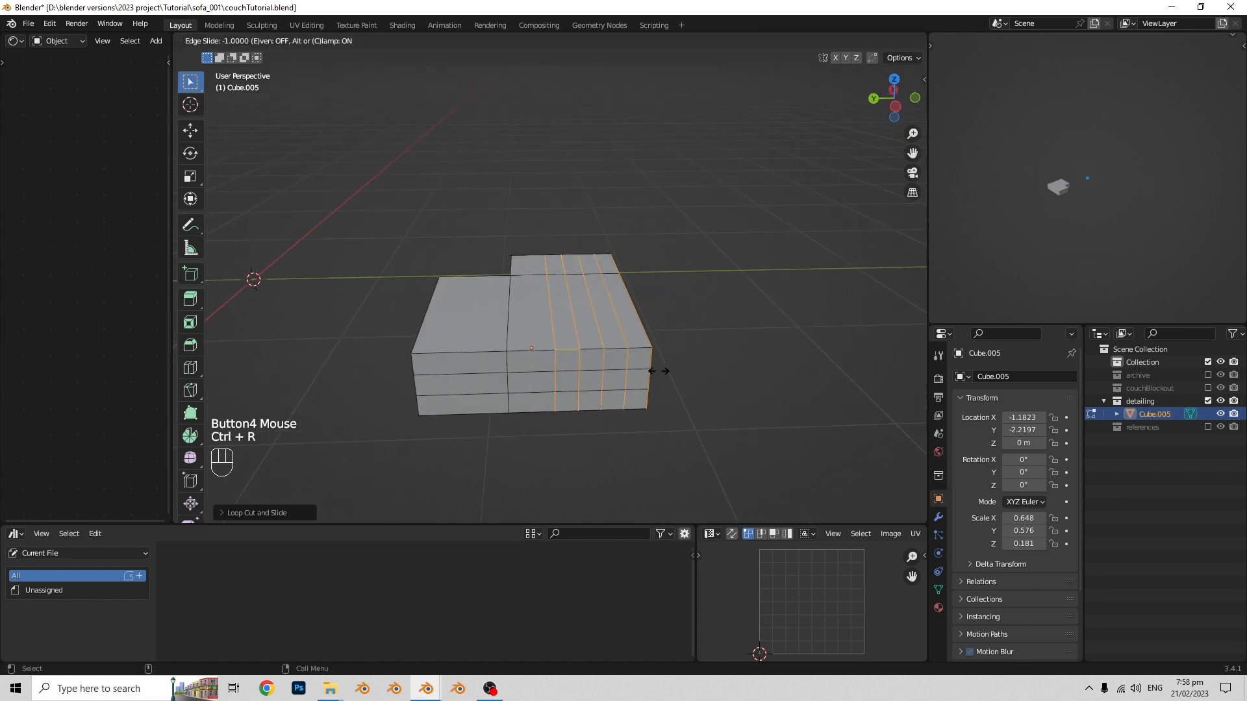
right_click(629, 370)
middle_click_drag(629, 371, 620, 343)
scroll(623, 362, "up", 1)
mouse_move(620, 342)
middle_mouse_down()
mouse_move(598, 339)
mouse_move(631, 338)
middle_mouse_up()
middle_click_drag(631, 337, 606, 318)
- Select the three stacked faces at the outer corner of the block's end face
left_click(606, 318)
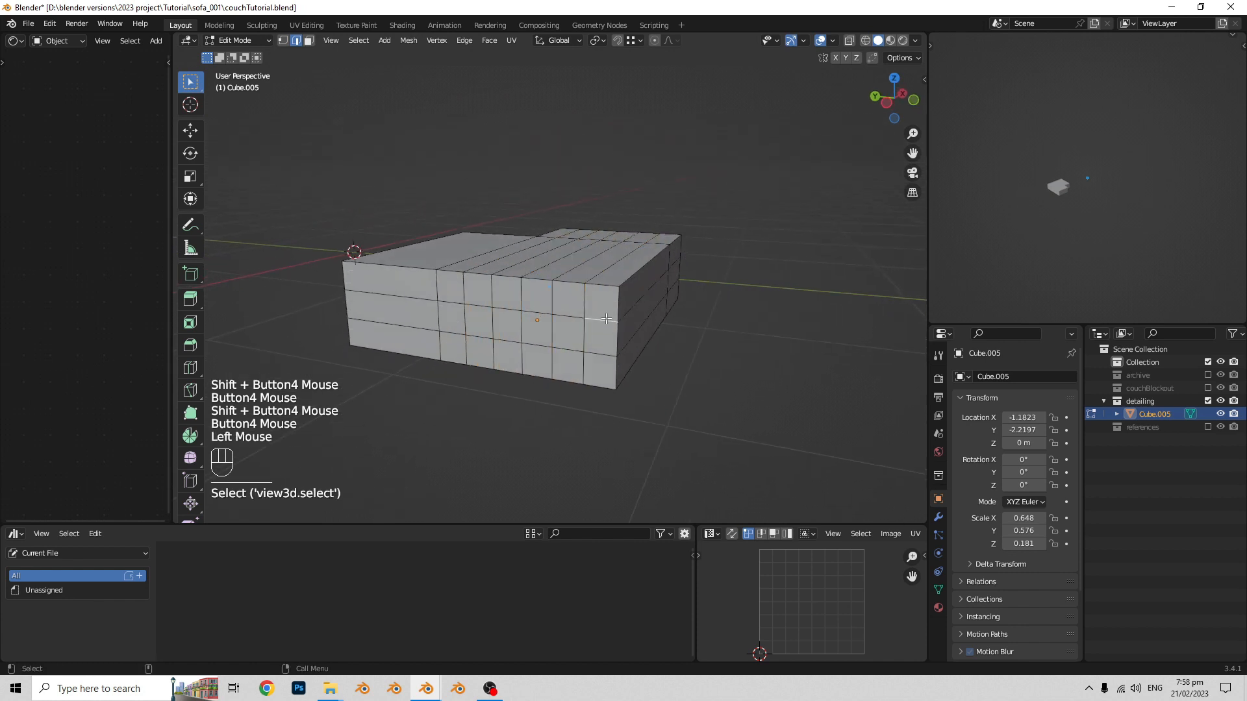
key("3")
left_click(604, 312)
left_click(600, 337, "shift")
left_click(600, 370, "shift")
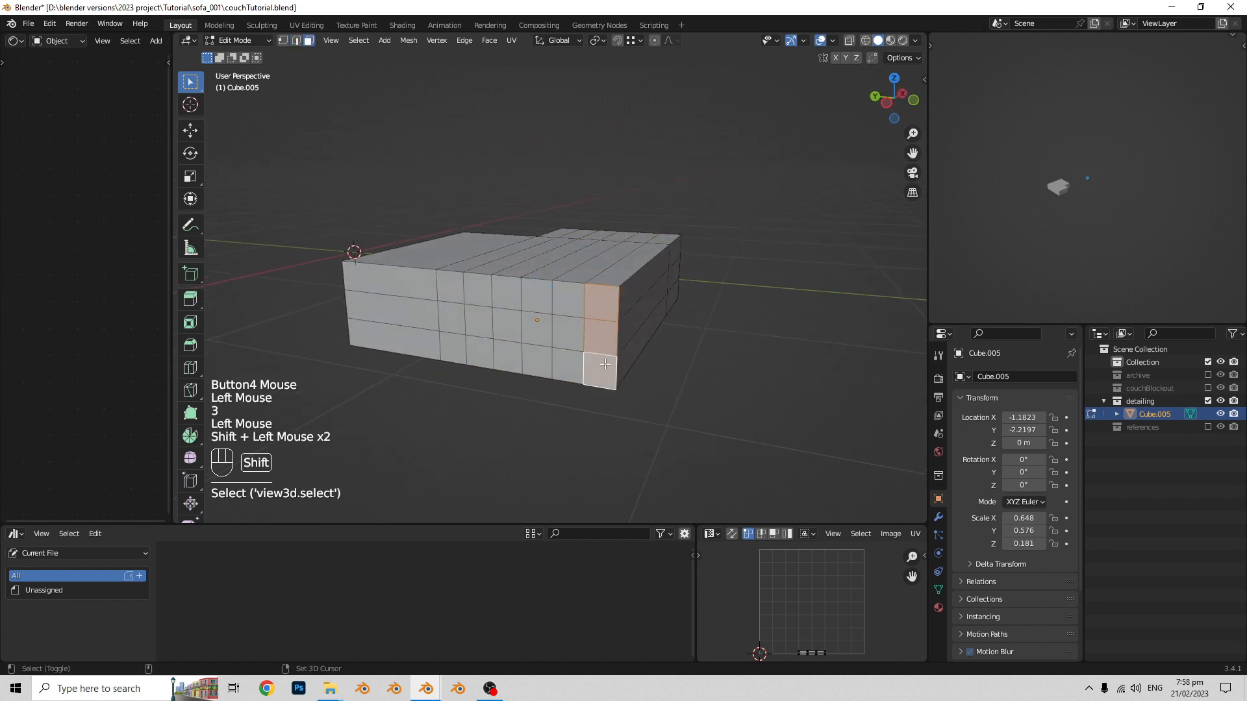
- Add three evenly spaced vertical loop cuts across the narrower part of the block's end face
middle_click_drag(601, 370, 604, 357)
middle_click_drag(604, 357, 581, 349, "shift")
key("ctrl+r")
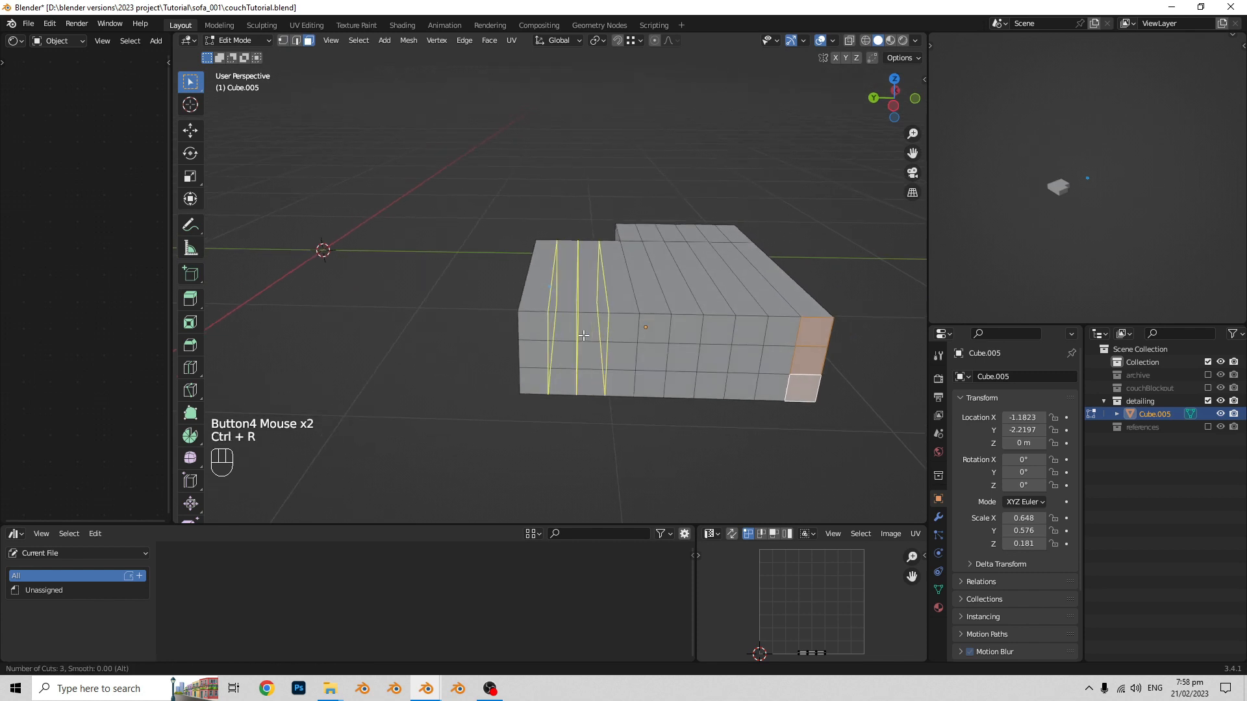
left_click(583, 335)
middle_click_drag(583, 335, 453, 345)
key("Tab")
middle_click_drag(276, 355, 383, 345, "shift")
middle_click_drag(383, 346, 500, 330)
key("Tab")
middle_click_drag(500, 330, 529, 325, "shift")
middle_click_drag(529, 326, 546, 325)
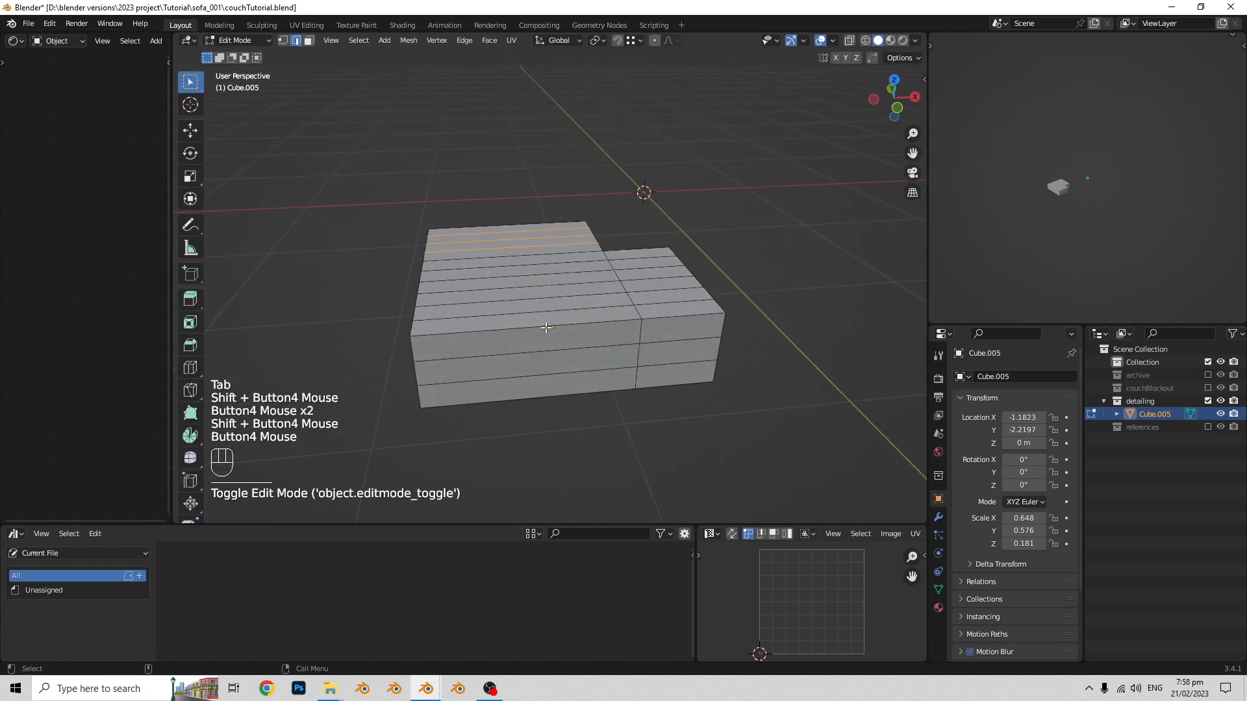
- Add eight evenly spaced vertical loop cuts across the longer part of the block's adjoining long side
key("ctrl+r")
scroll(493, 326, "up", 6)
scroll(489, 327, "up", 1)
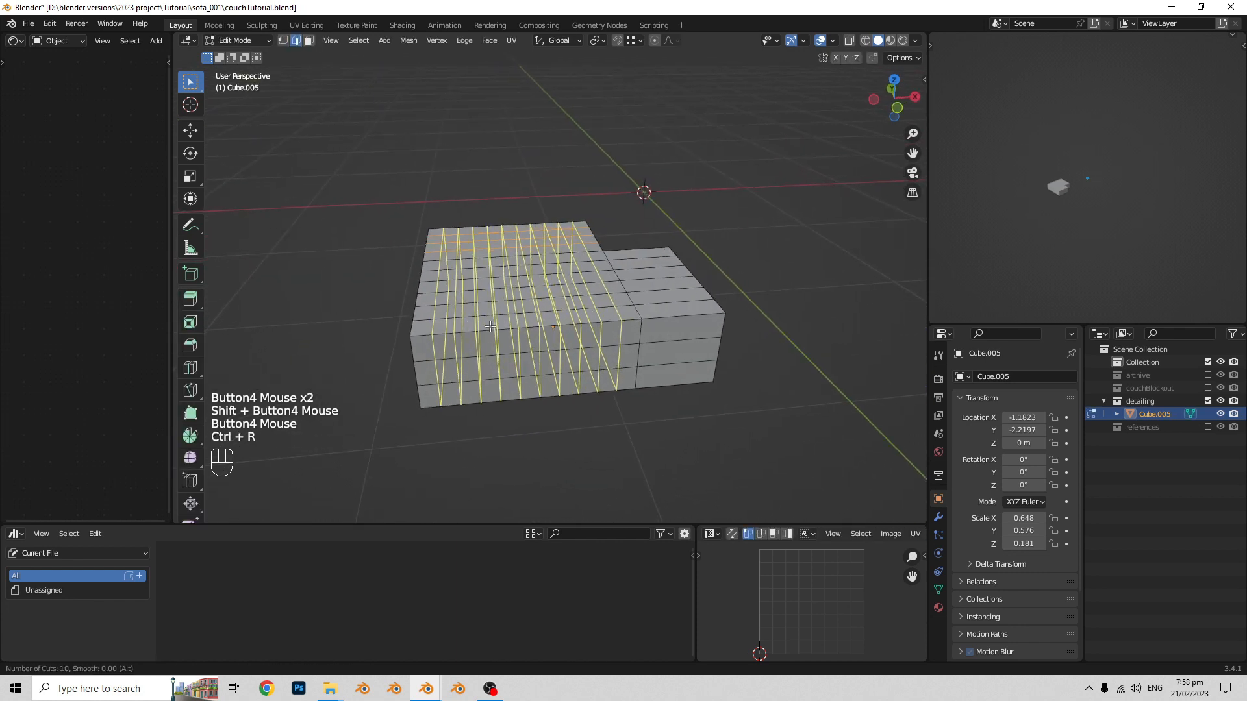
scroll(490, 327, "up", 1)
scroll(489, 327, "down", 1)
left_click(489, 327)
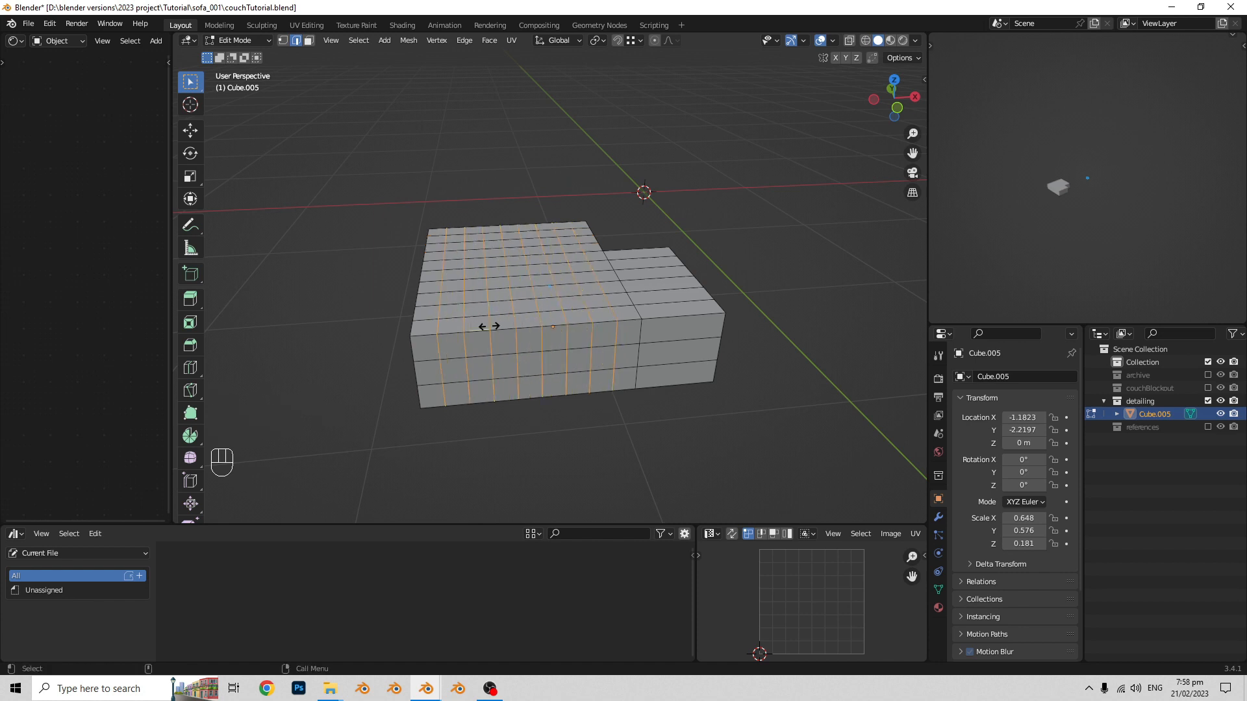
right_click(490, 326)
mouse_move(490, 327)
middle_mouse_down()
mouse_move(519, 306)
mouse_move(484, 309)
middle_mouse_up()
middle_click_drag(484, 310, 451, 311)
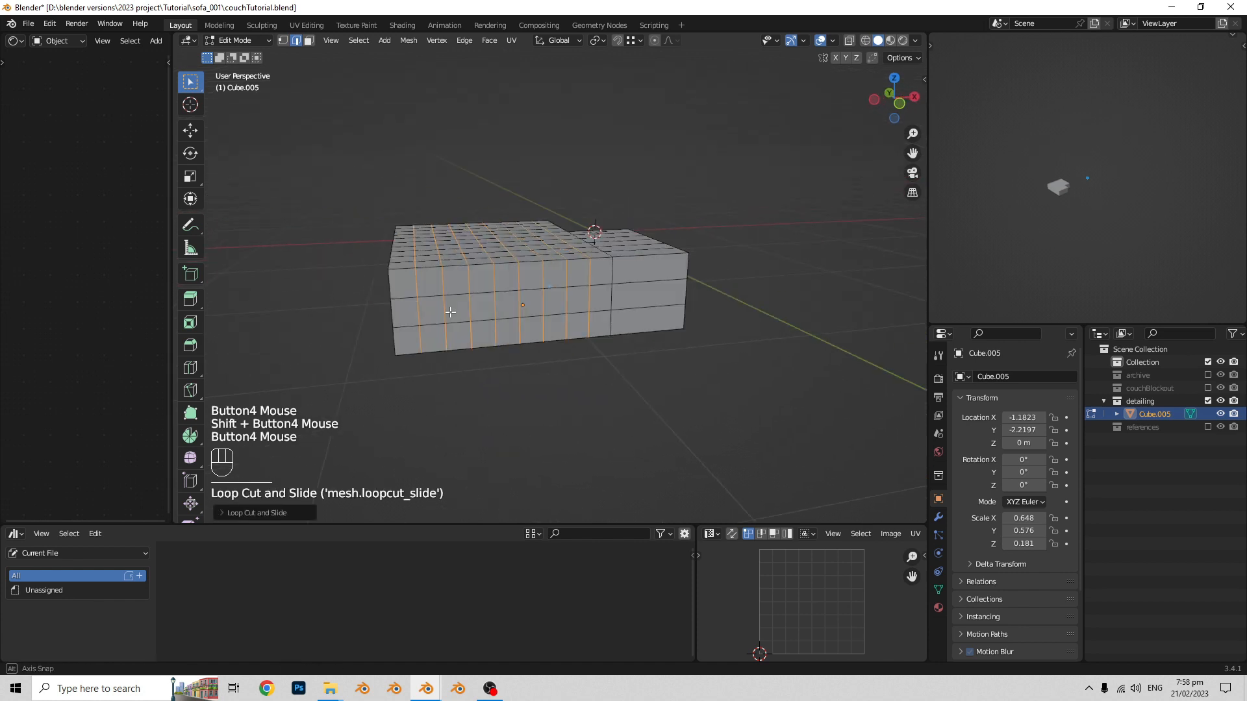
- Try two vertical loop cuts across the shorter part of the block's long side, and undo them
middle_click_drag(526, 315, 458, 345)
middle_click_drag(458, 346, 507, 328)
key("ctrl+r")
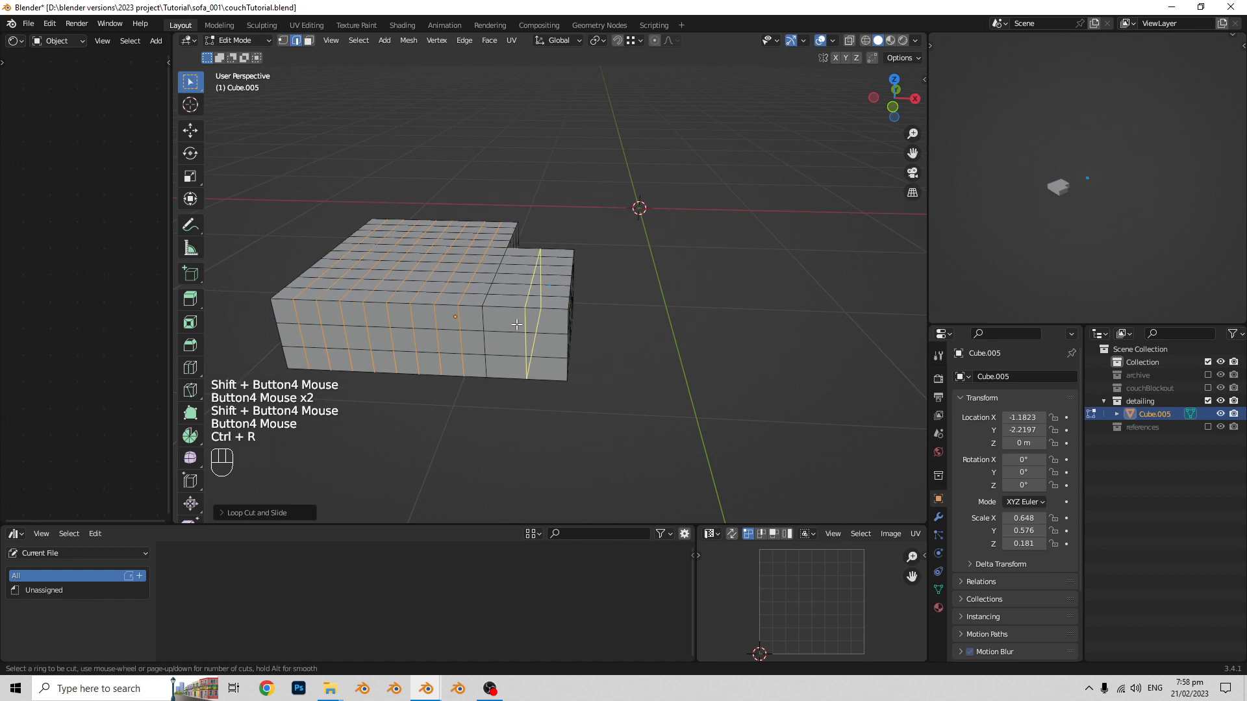
scroll(516, 323, "up", 2)
scroll(517, 324, "down", 1)
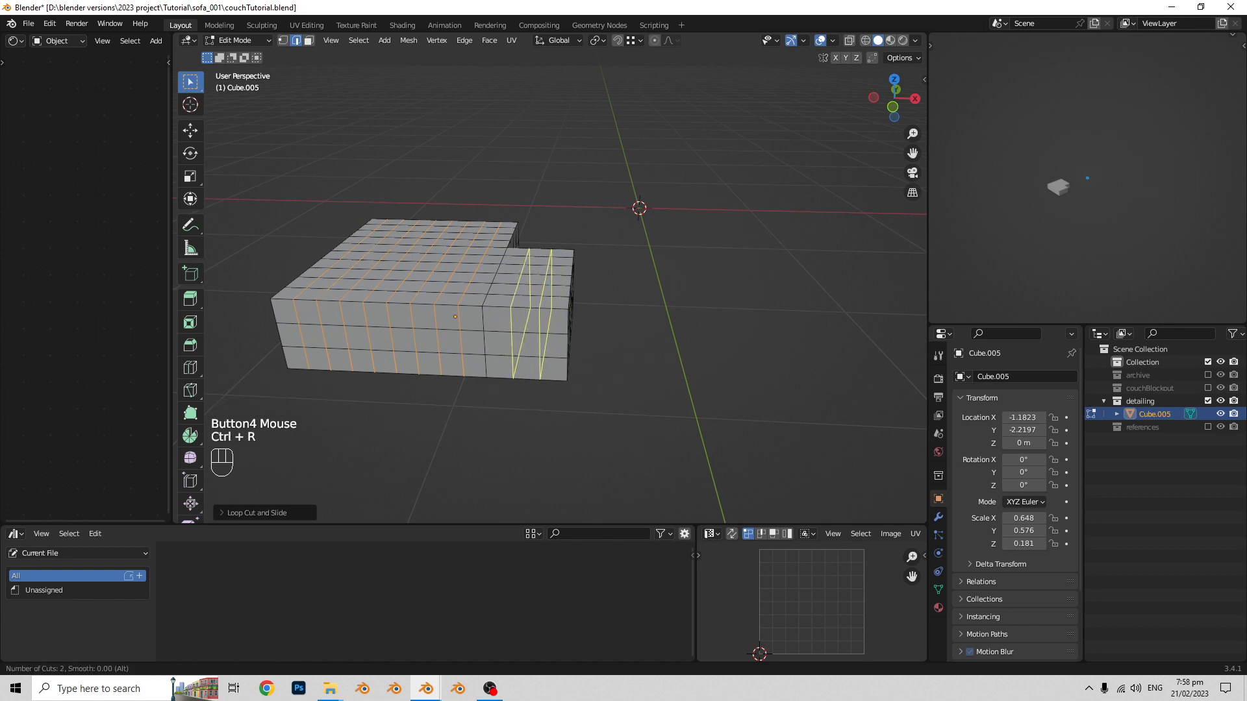
left_click(518, 323)
right_click(542, 313)
middle_click_drag(542, 313, 548, 296)
scroll(548, 296, "up", 1)
key("ctrl+z")
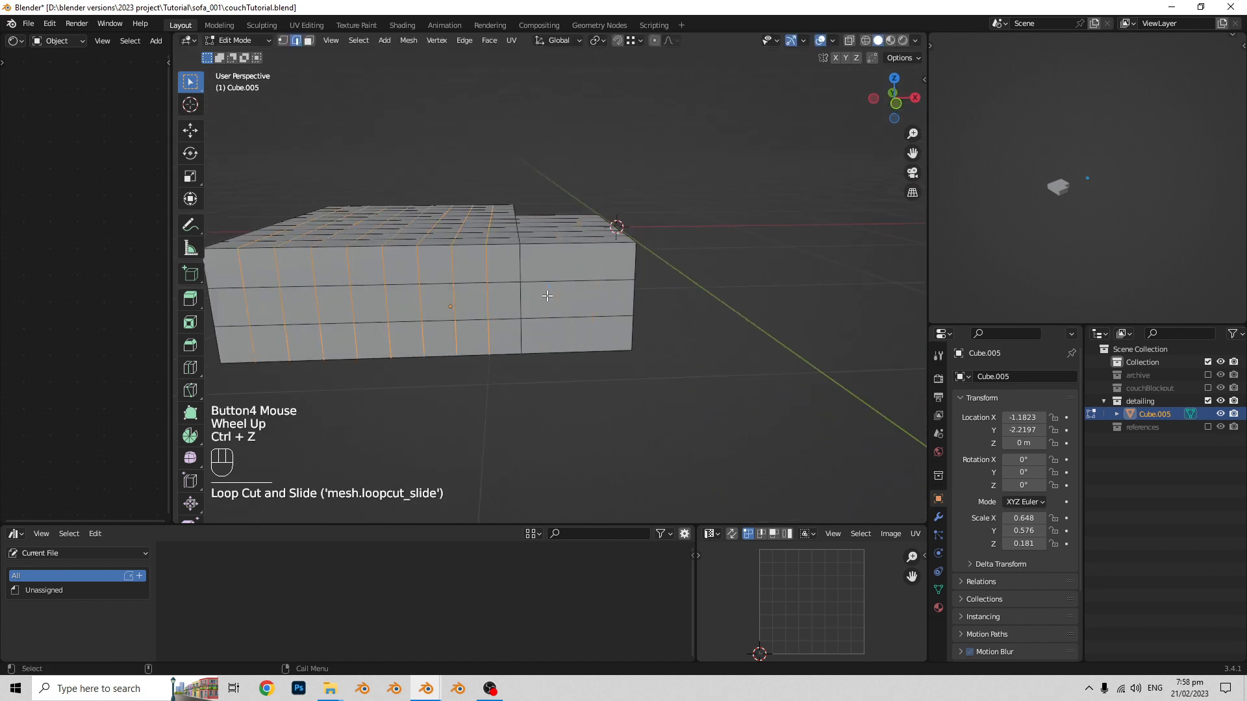
- Add three evenly spaced vertical loop cuts across the shorter part of the long side and return to Object Mode
key("ctrl+r")
scroll(564, 281, "up", 1)
left_click(564, 281)
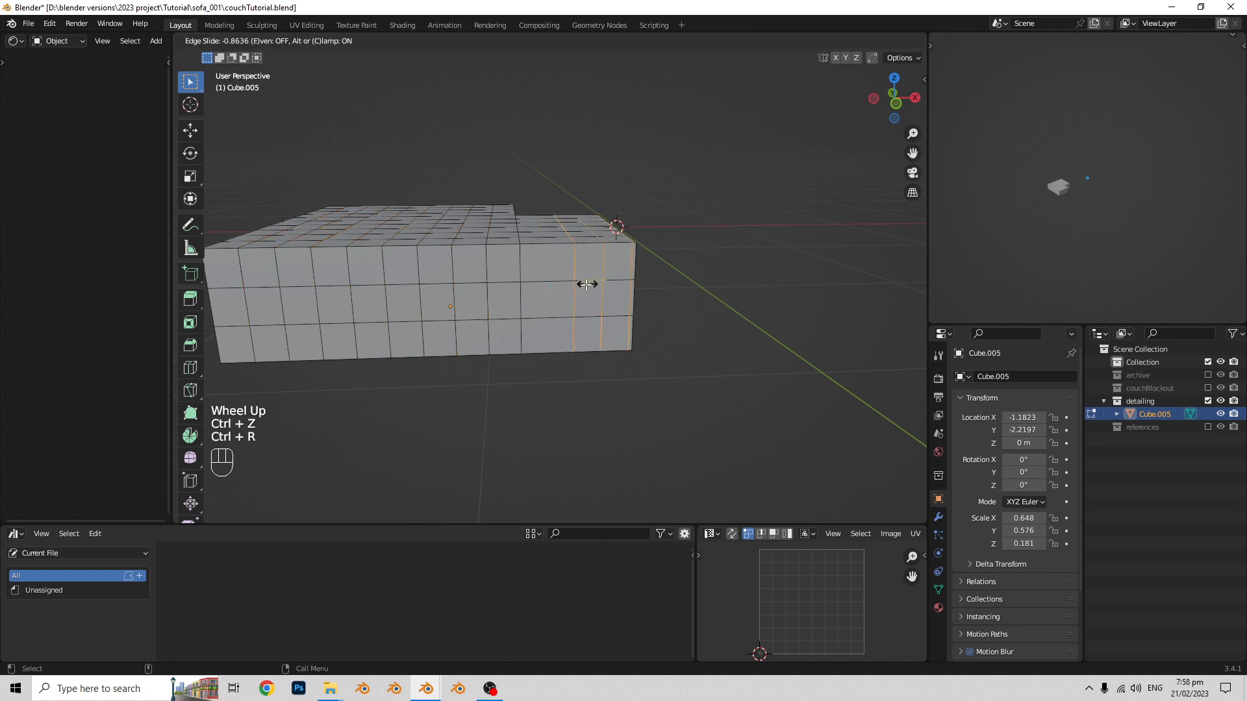
right_click(587, 283)
middle_click_drag(586, 284, 587, 310)
key("Tab")
scroll(517, 287, "down", 1)
middle_click_drag(587, 310, 581, 309)
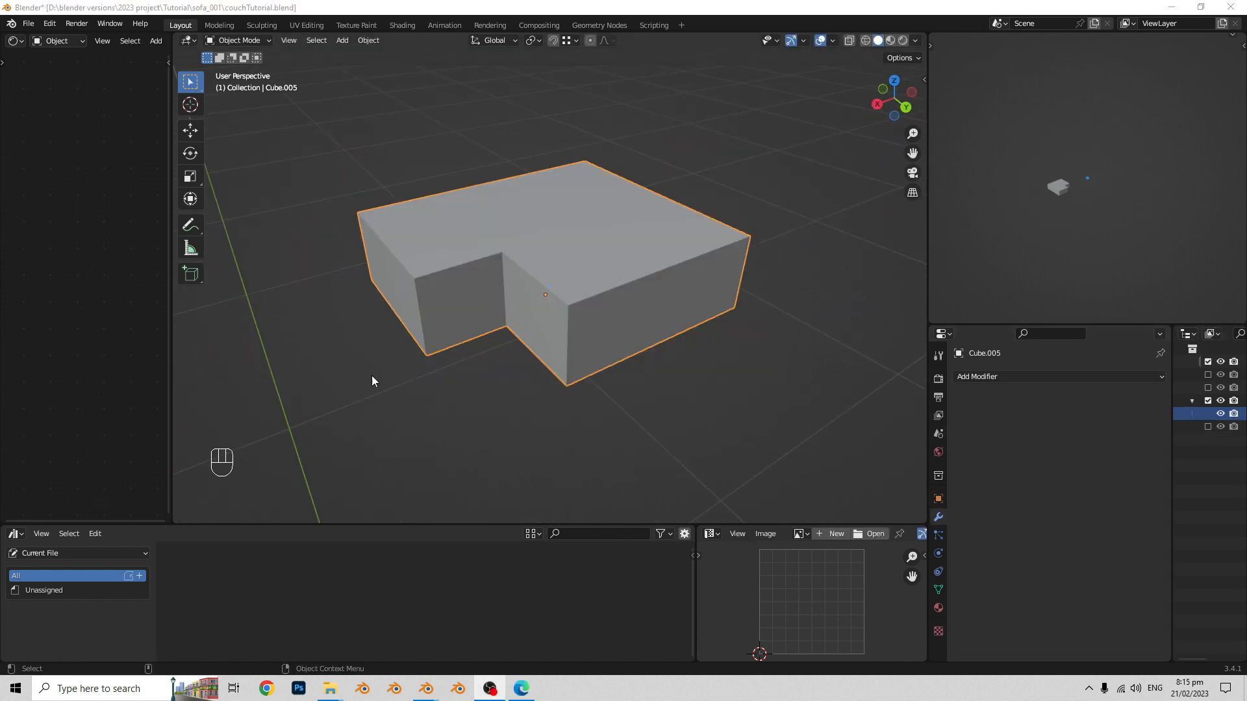
- Examine the L-shaped block and its mesh density from several angles in Object Mode and Edit Mode
left_click(570, 294)
key("Tab")
scroll(607, 325, "up", 1, "shift")
key("Tab")
scroll(563, 314, "up", 3)
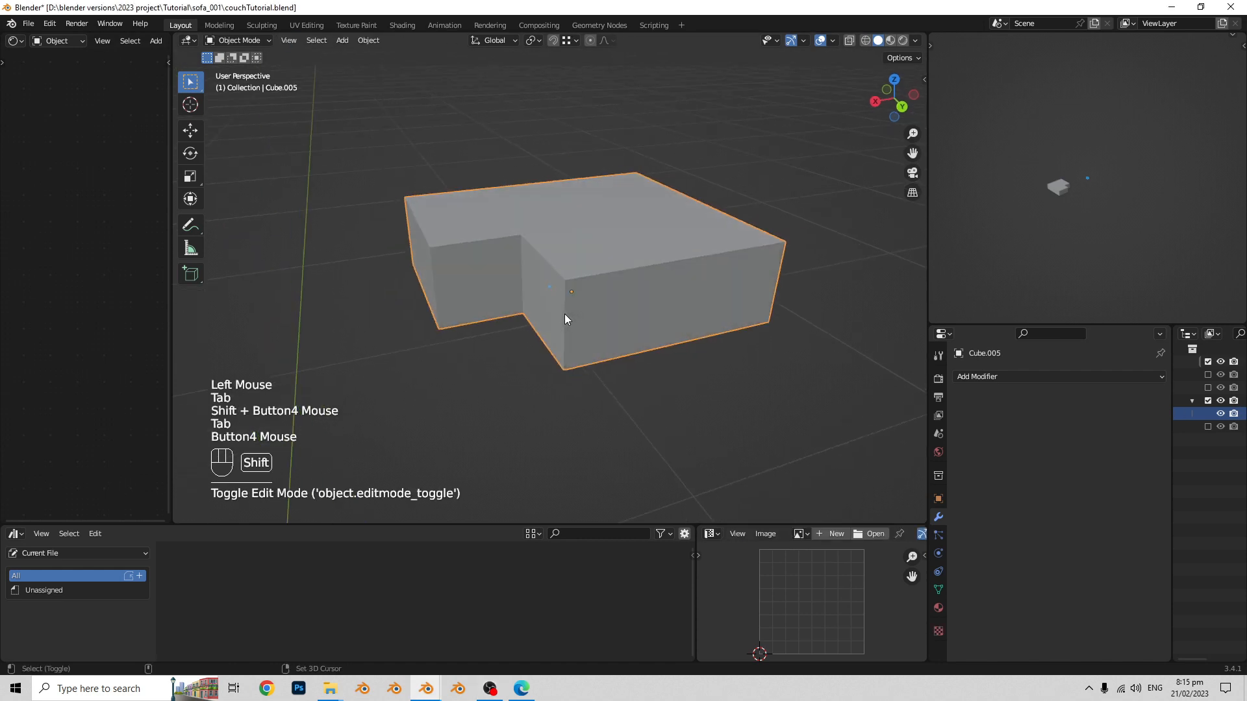
scroll(584, 356, "up", 4)
scroll(594, 353, "up", 1, "shift")
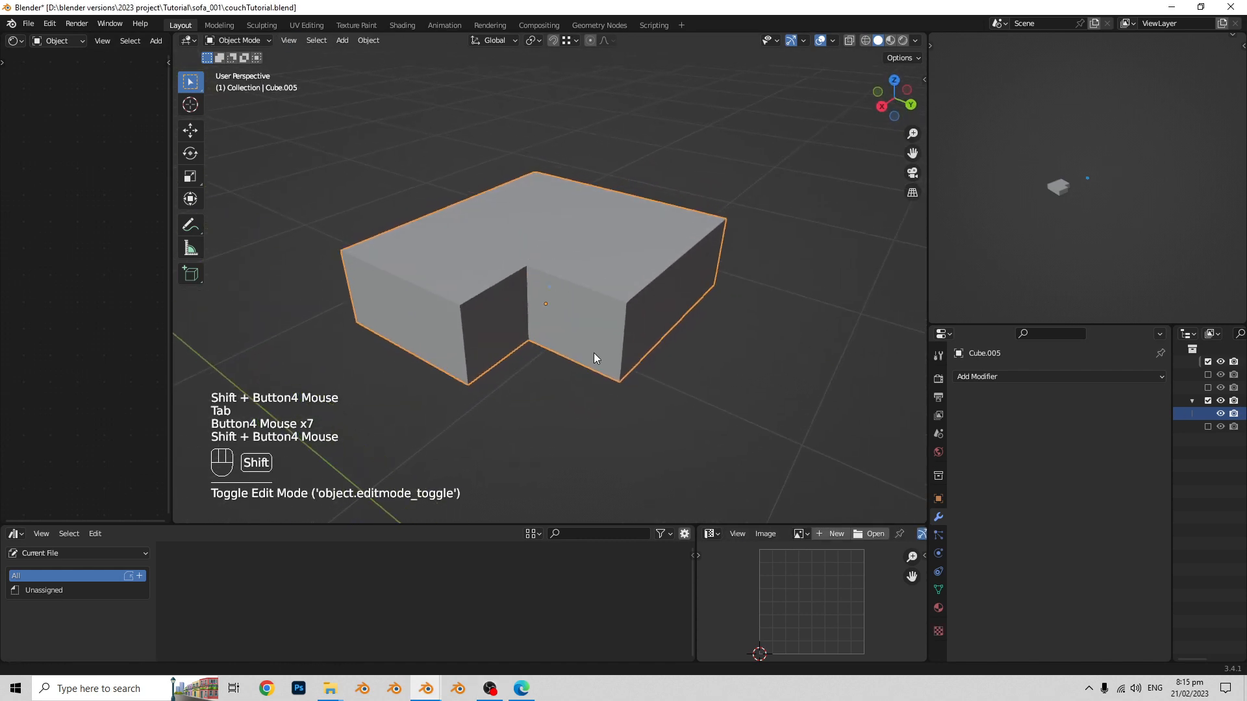
key("Tab")
key("Tab")
scroll(519, 336, "up", 4)
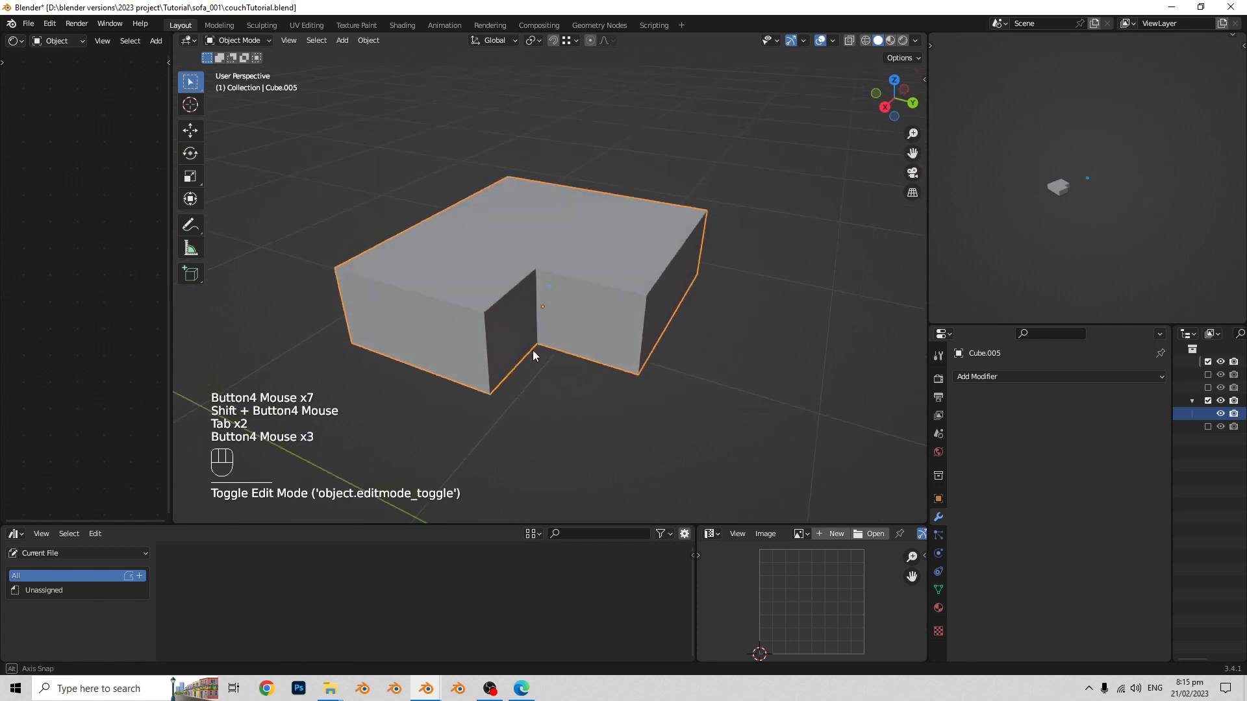
middle_click_drag(544, 335, 608, 310)
mouse_move(581, 316)
middle_mouse_down()
mouse_move(662, 314)
mouse_move(599, 330)
middle_mouse_up()
middle_click_drag(598, 330, 596, 325, "shift")
middle_click_drag(596, 324, 639, 324)
key("Tab")
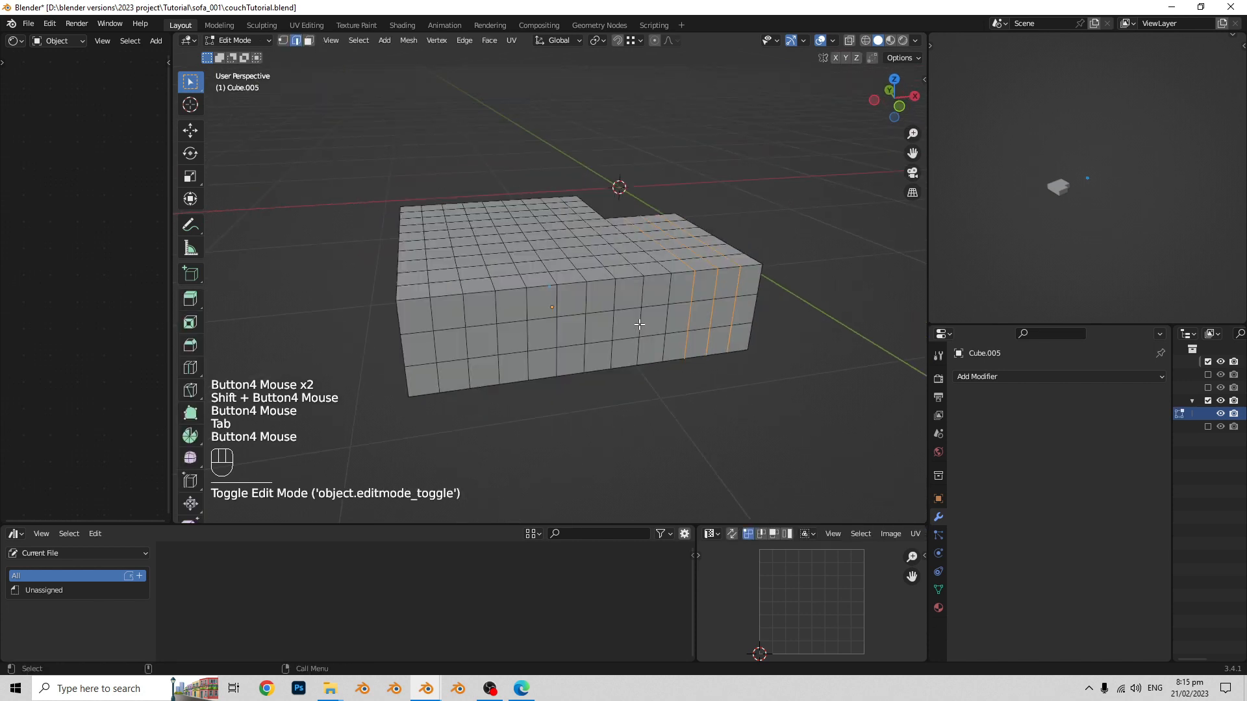
key("Tab")
middle_click_drag(392, 353, 457, 354)
key("ctrl+Tab")
key("ctrl+Tab")
key("ctrl+Tab")
key("ctrl+Tab")
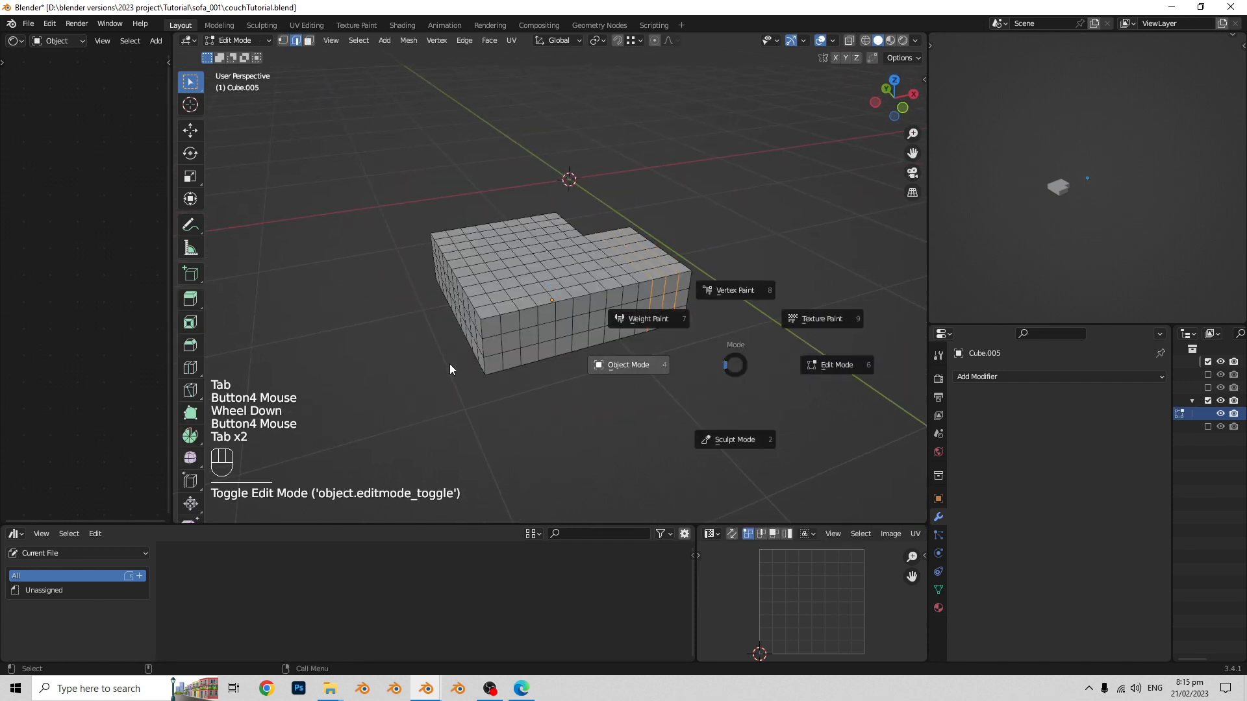
- Undo all the loop cuts added to the L-shaped block
key("ctrl+z")
key("ctrl+z")
key("ctrl+z")
key("ctrl+z")
key("ctrl+z")
key("ctrl+z")
key("ctrl+z")
key("ctrl+z")
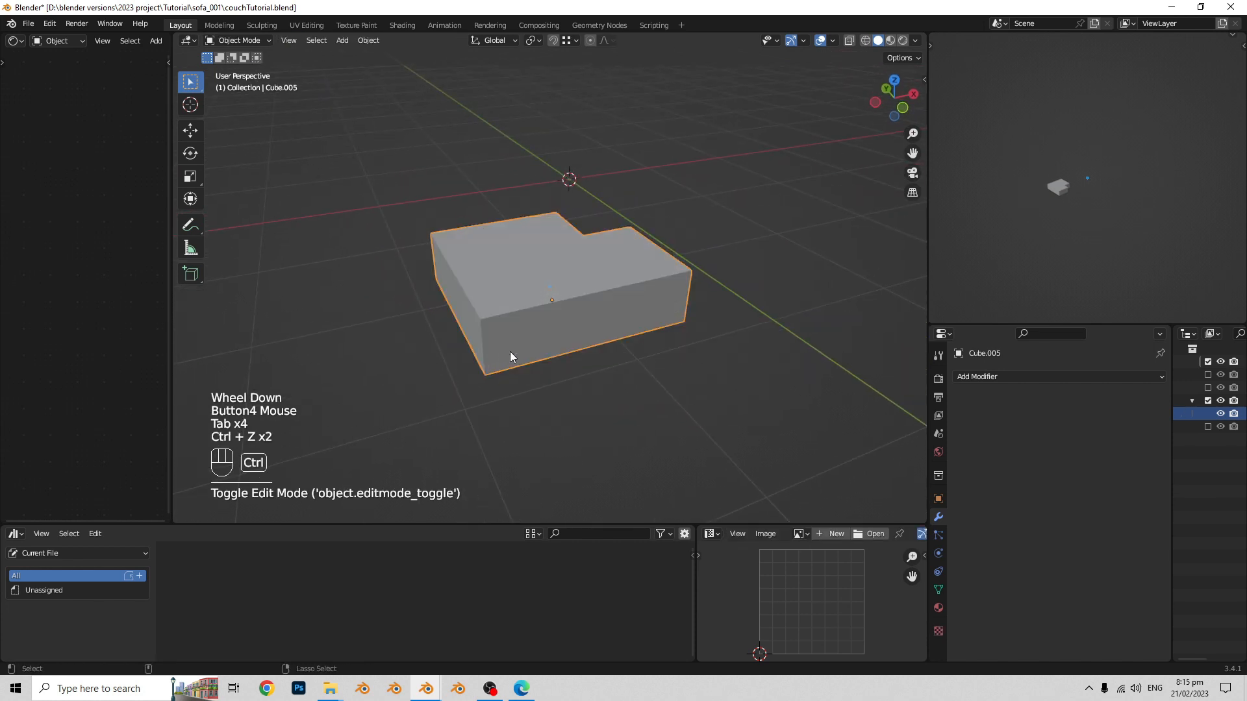
key("ctrl+z")
key("ctrl+z")
key("ctrl+z")
key("ctrl+z")
key("ctrl+z")
key("ctrl+z")
key("ctrl+z")
key("ctrl+z")
key("ctrl+z")
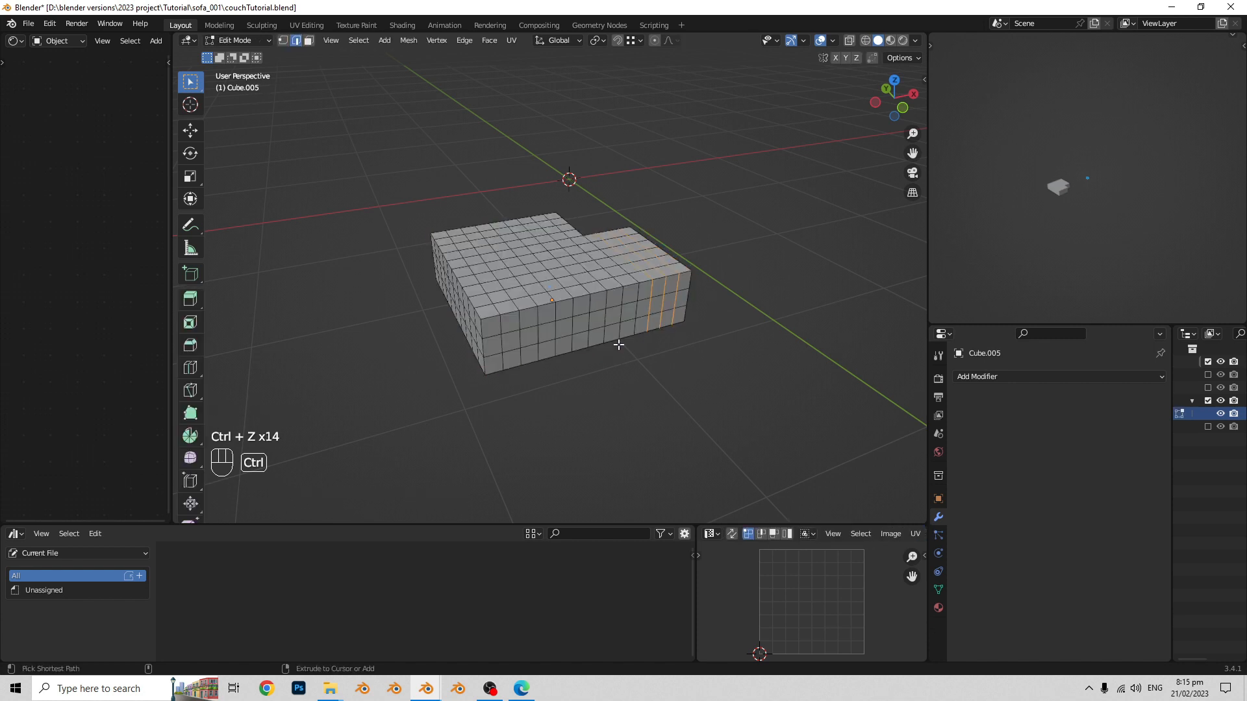
key("ctrl+z")
key("ctrl+z")
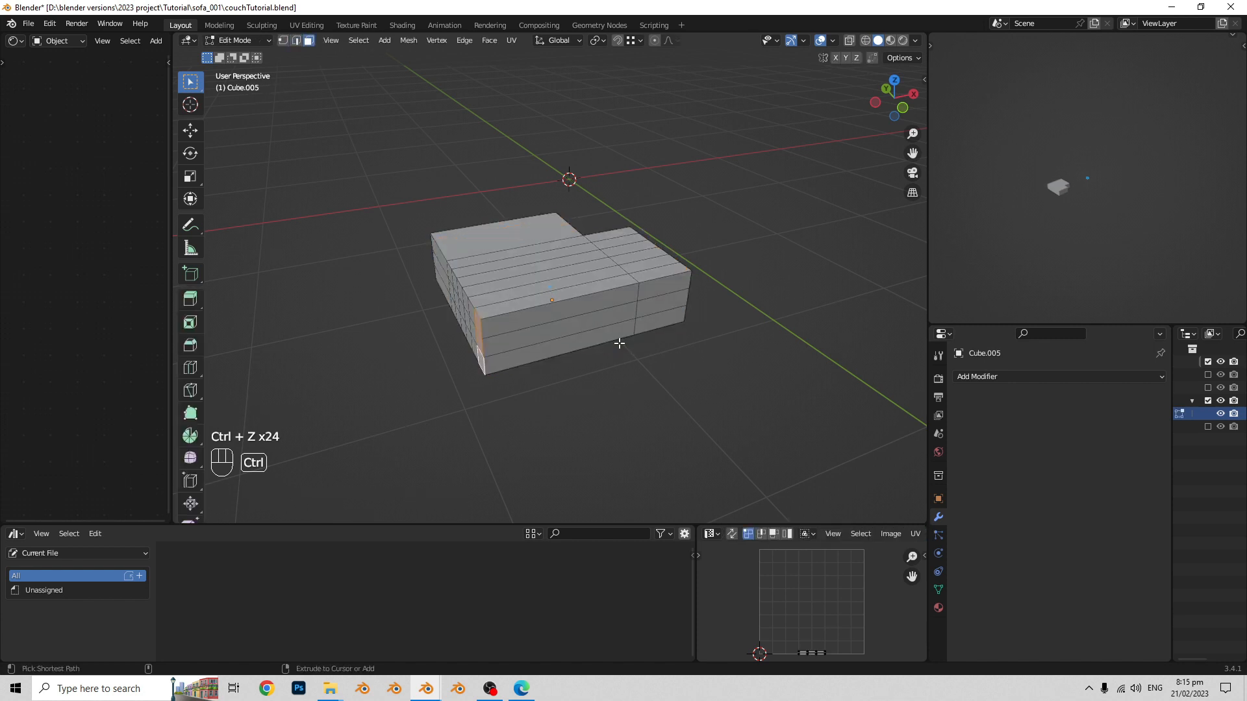
key("ctrl+z")
key("ctrl+z")
key("ctrl+z")
key("ctrl+z")
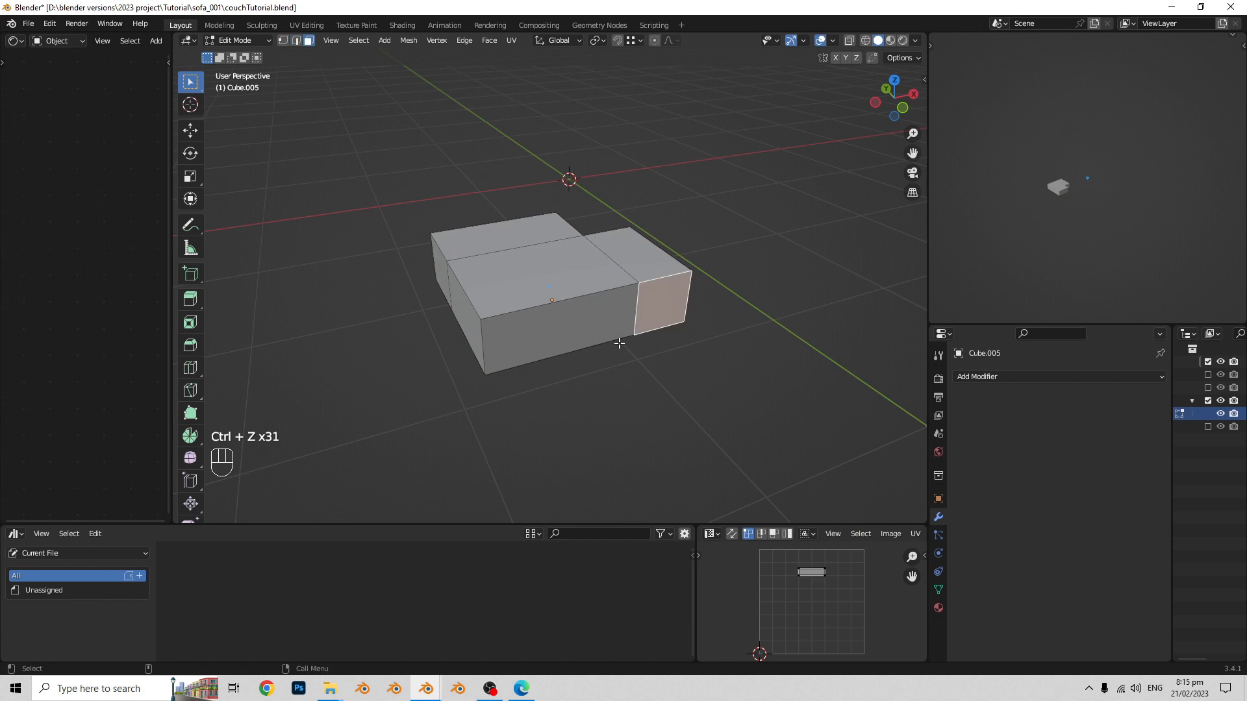
- Duplicate the L-shaped block beside the original along the X axis, and reselect the original
key("Tab")
middle_click_drag(615, 340, 655, 374)
key("shift+d")
key("x")
left_click(807, 309)
left_click(574, 320)
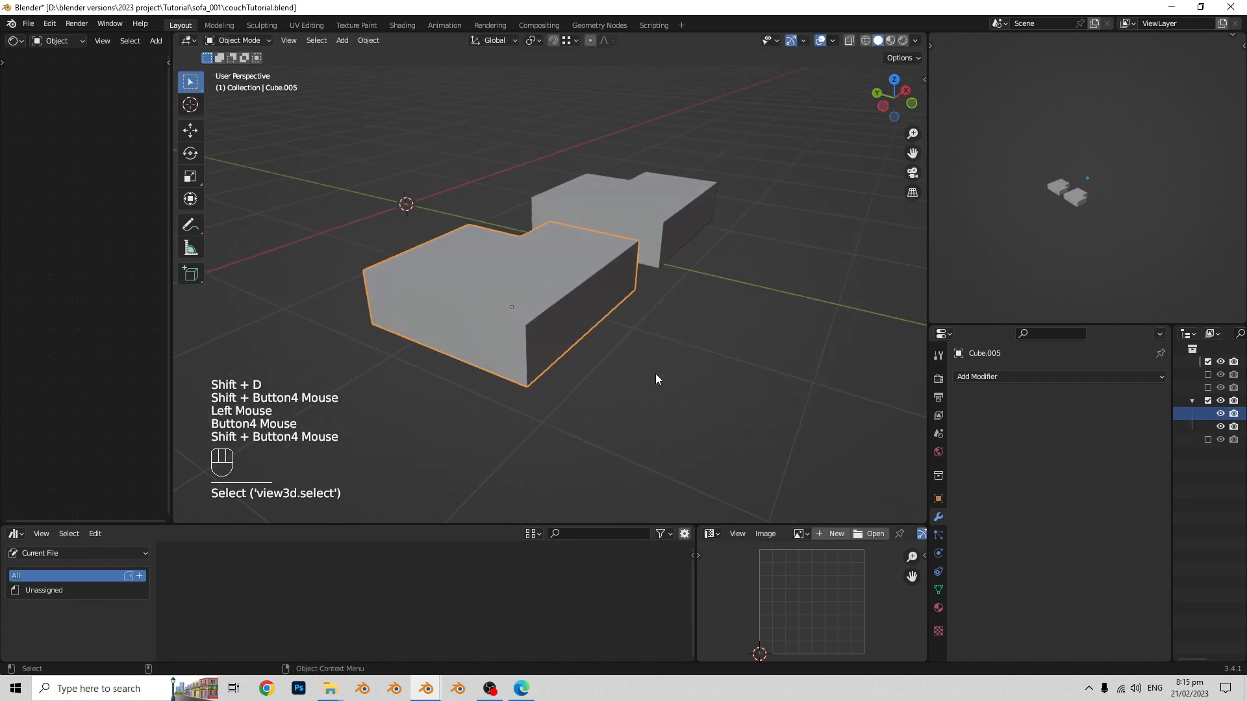
- Add a Subdivision Surface modifier to the original block and set its type to Simple
left_click(1021, 377)
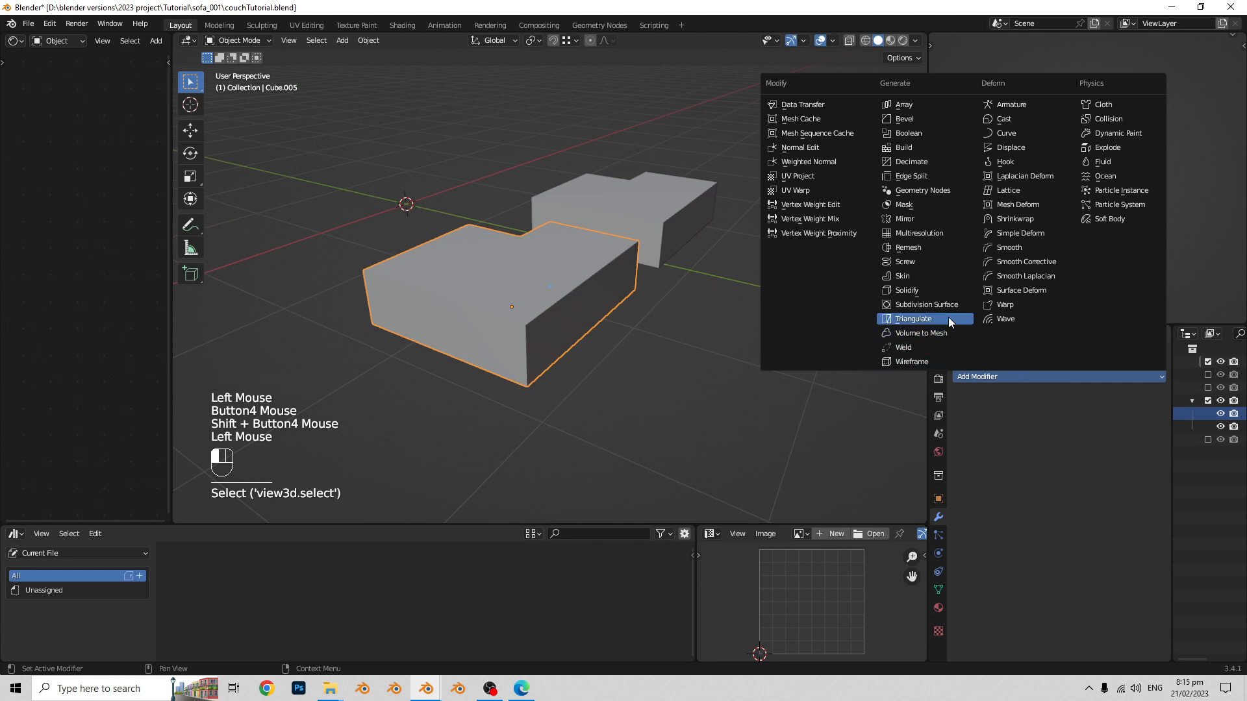
left_click(935, 305)
middle_click_drag(901, 326, 695, 407, "shift")
left_click(1080, 419)
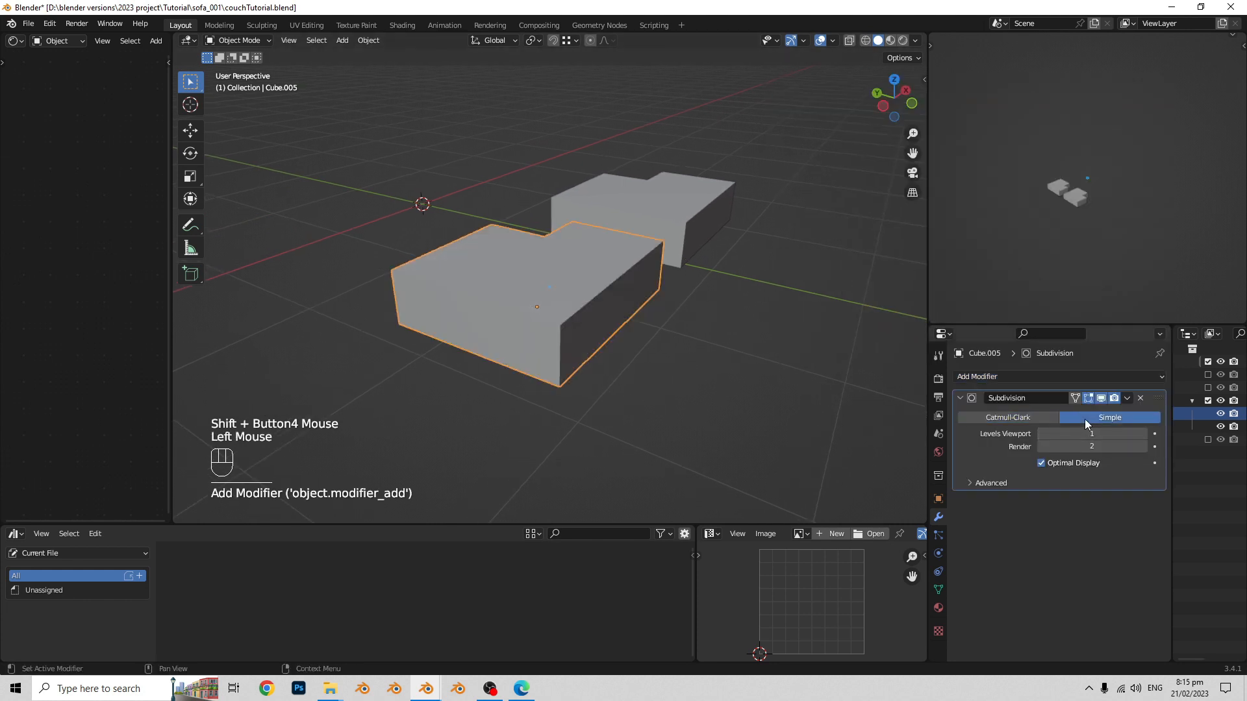
middle_click_drag(573, 373, 567, 362)
key("Tab")
key("Tab")
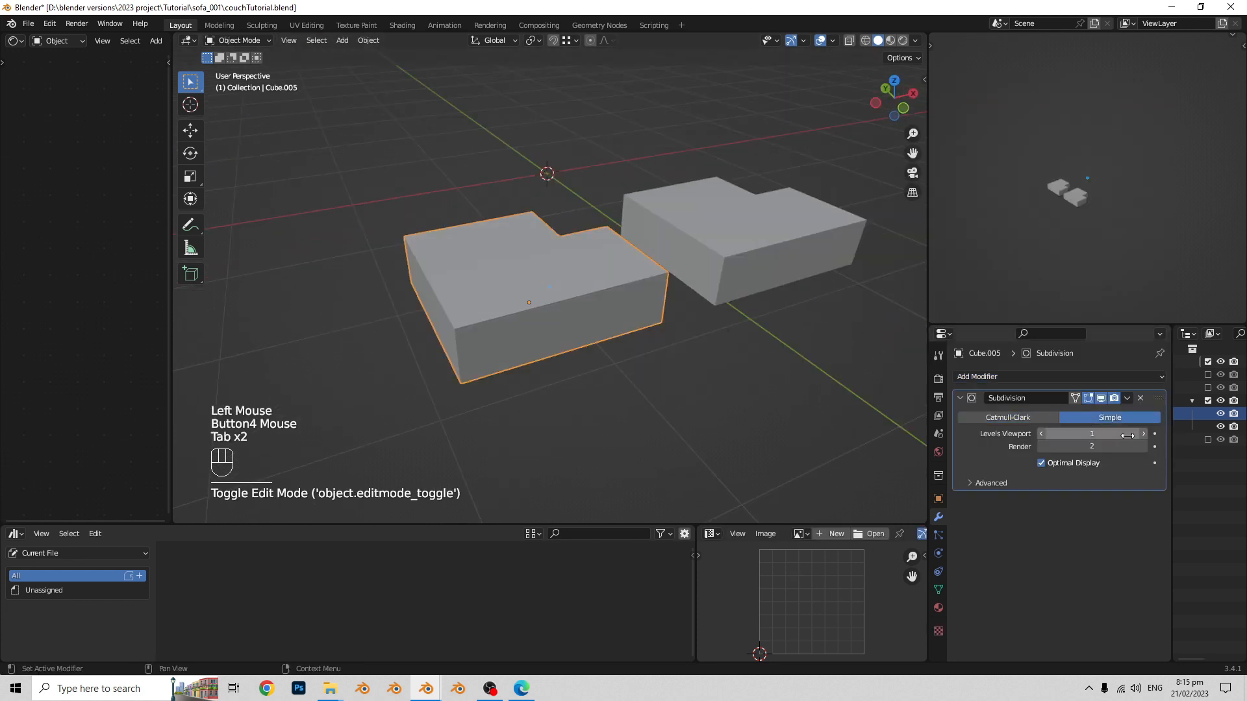
- Set the modifier's viewport and render levels to 3 and apply it to the block
left_click(1144, 447)
left_click(1143, 433)
left_click(1142, 434)
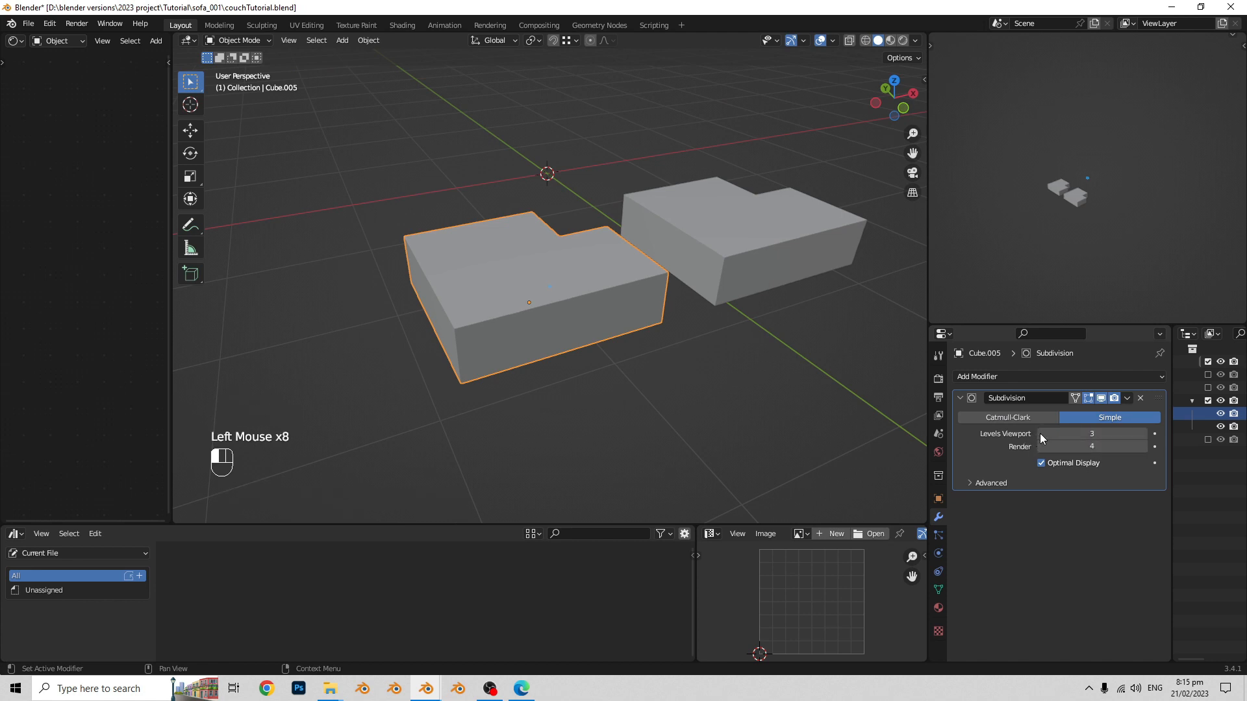
left_click(1127, 398)
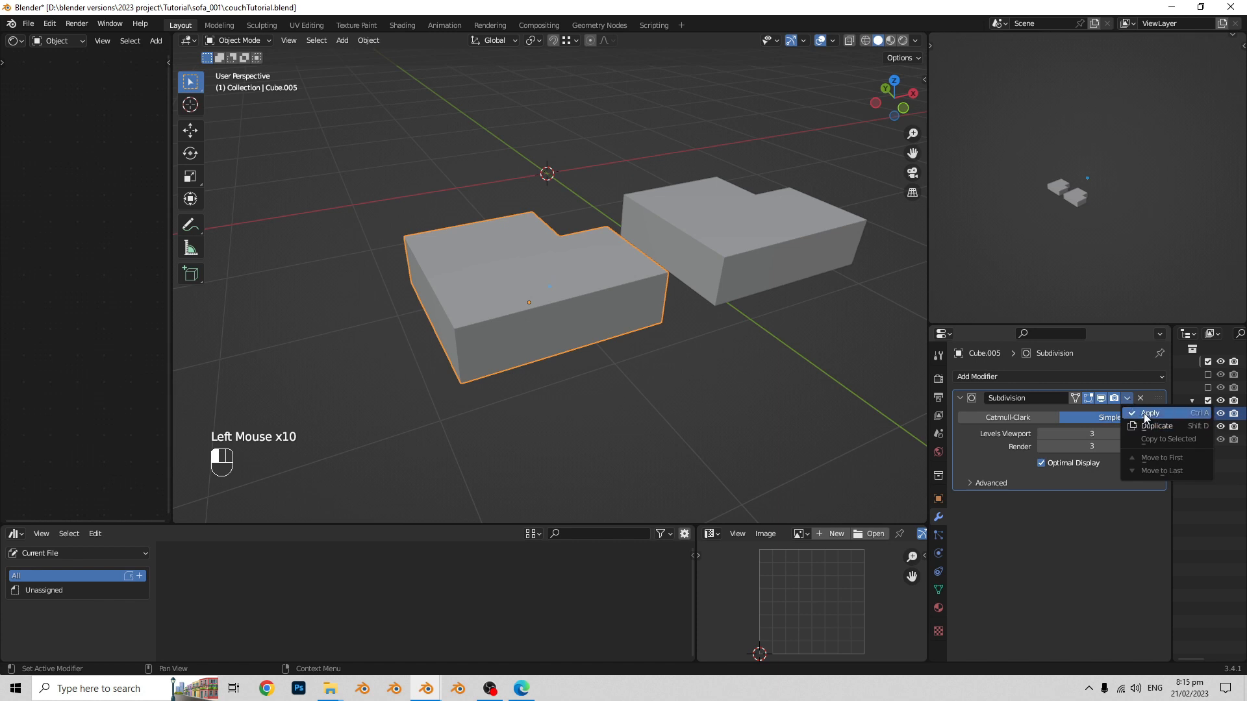
left_click(1147, 414)
- Examine the subdivided block's face spacing in Edit Mode, picking a face near the top corner
key("Tab")
middle_click_drag(812, 370, 617, 331)
scroll(628, 329, "up", 2)
middle_click_drag(617, 331, 606, 334)
scroll(601, 335, "up", 1)
left_click(463, 353)
middle_click_drag(462, 353, 519, 358)
middle_click_drag(529, 358, 607, 380)
left_click(656, 394)
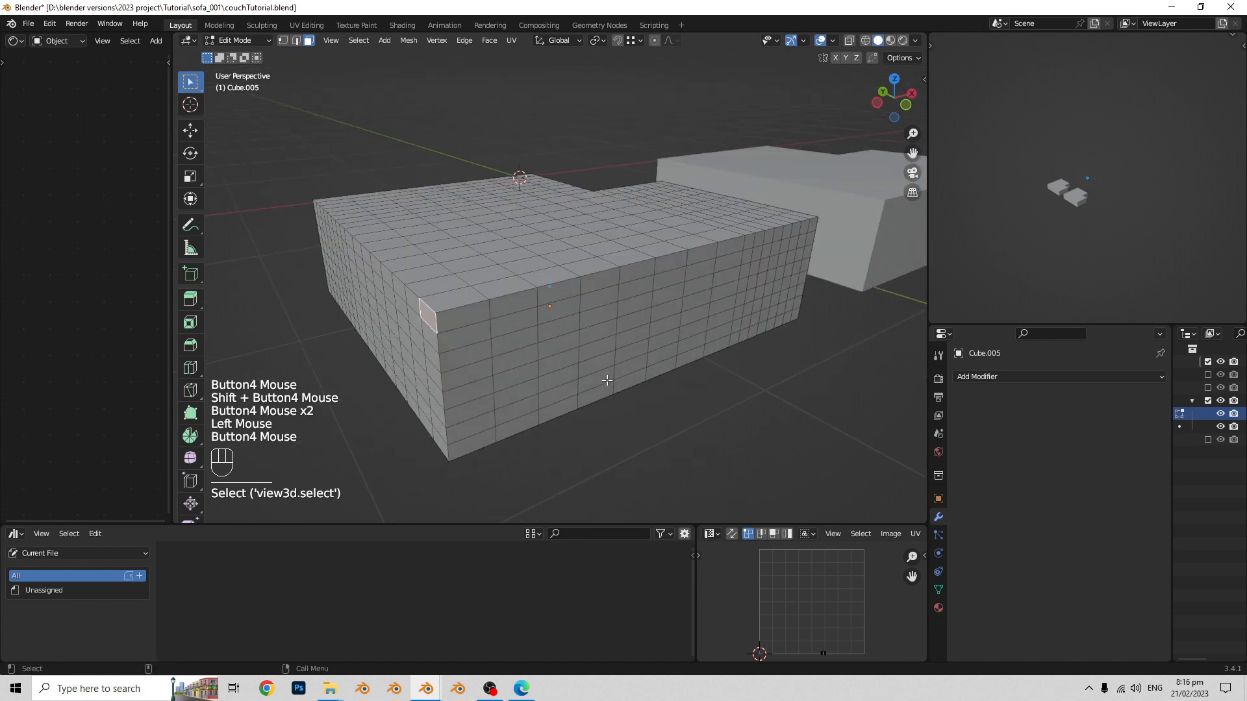
- Open the duplicated block for mesh editing and add evenly spaced loop cuts along the longer part of its long side
key("Tab")
scroll(668, 312, "down", 1)
middle_click_drag(668, 311, 600, 319, "shift")
middle_click_drag(600, 320, 484, 329, "shift")
left_click(629, 306)
key("Tab")
scroll(629, 306, "up", 1)
middle_click_drag(630, 306, 649, 324, "shift")
key("ctrl+r")
scroll(596, 330, "up", 6)
left_click(597, 329)
- Add evenly spaced vertical loop cuts across the wider part of the duplicated block's end face
scroll(692, 316, "up", 1)
key("ctrl+r")
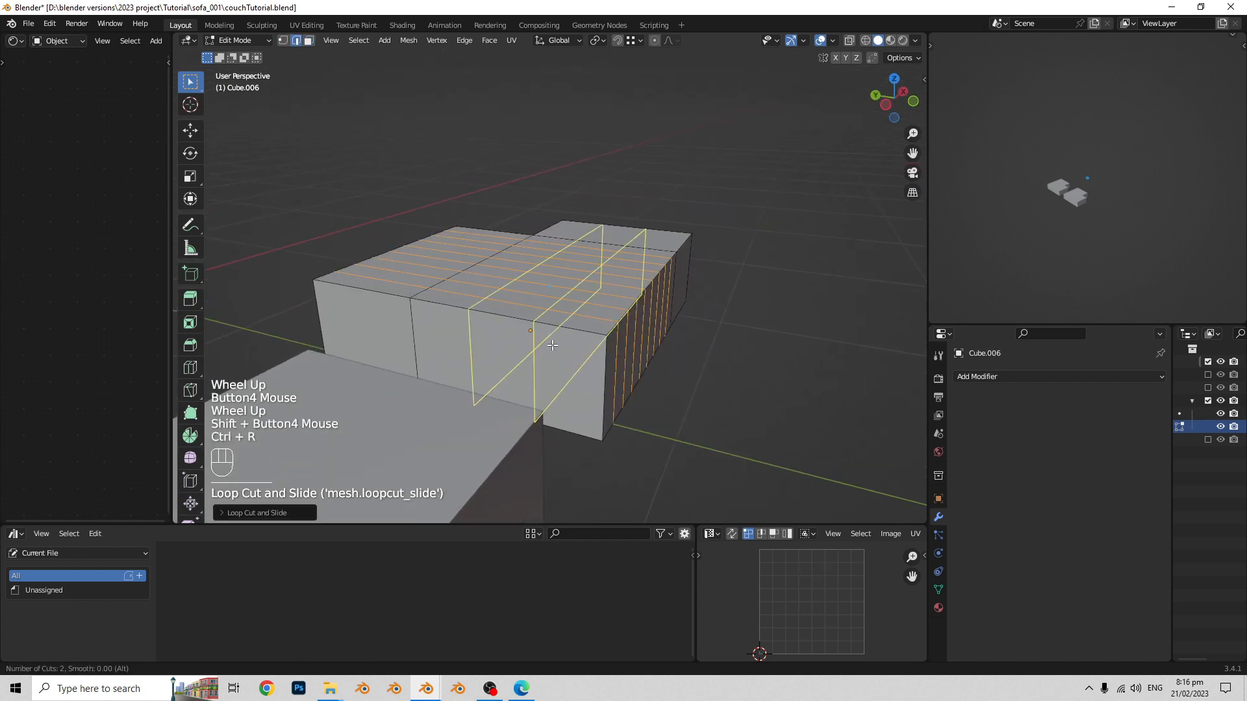
scroll(549, 346, "up", 4)
left_click(549, 346)
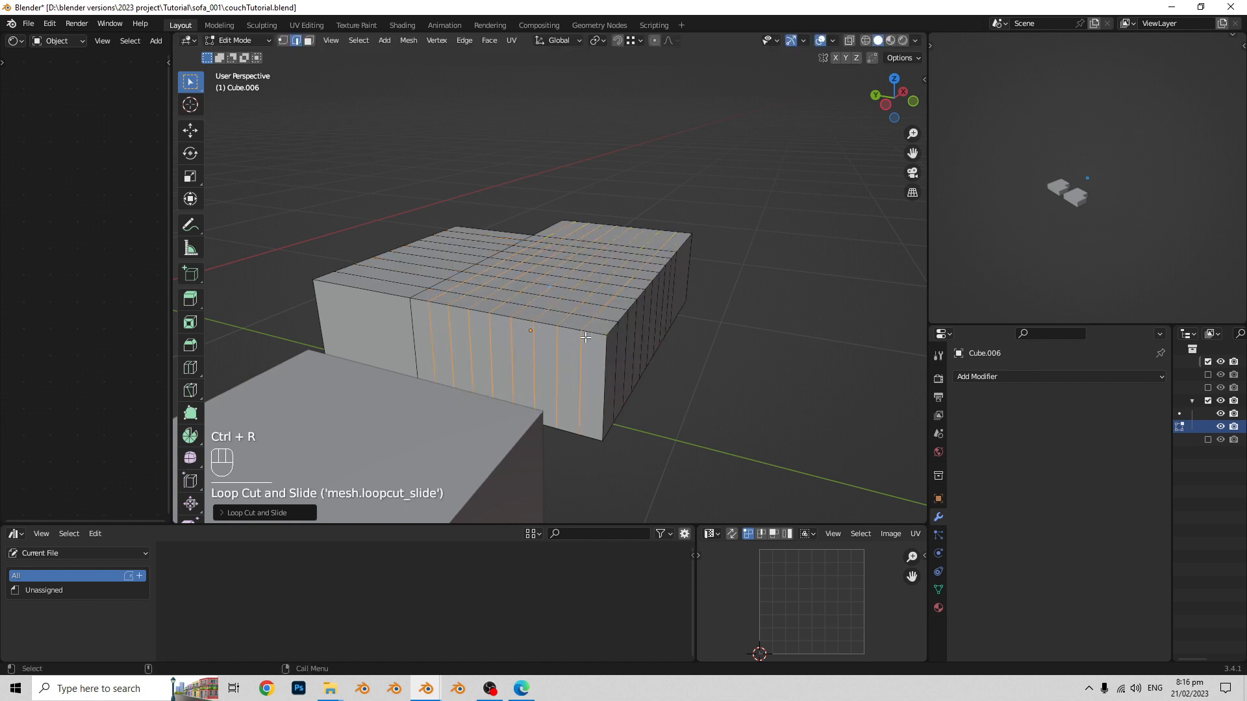
middle_click_drag(550, 347, 562, 332)
scroll(558, 339, "up", 1)
middle_click_drag(562, 332, 584, 354)
- Try a third set of loop cuts on the duplicated block, and undo all three sets
key("ctrl+r")
scroll(527, 380, "up", 3)
scroll(528, 380, "down", 2)
left_click(527, 380)
right_click(529, 379)
middle_click_drag(585, 354, 534, 397, "shift")
key("ctrl+z")
key("ctrl+z")
key("ctrl+z")
- Add two evenly spaced horizontal loop cuts around the duplicated block's sides
key("ctrl+r")
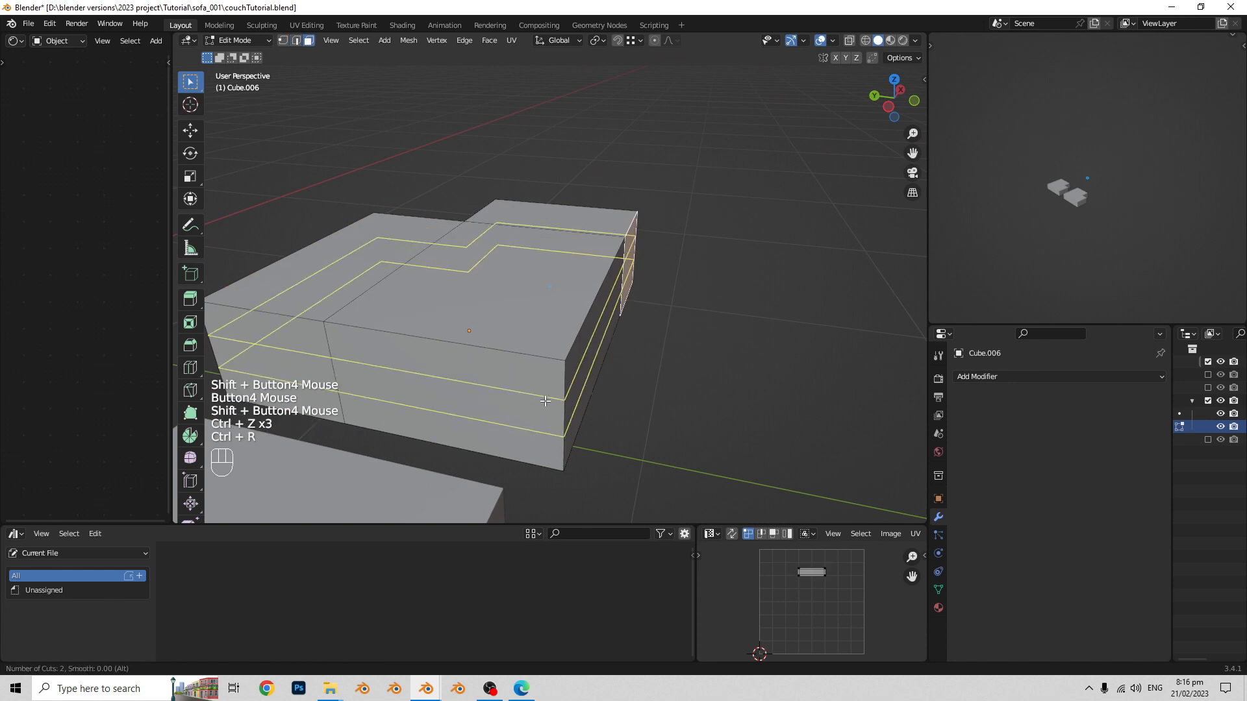
left_click(552, 400)
key("ctrl+z")
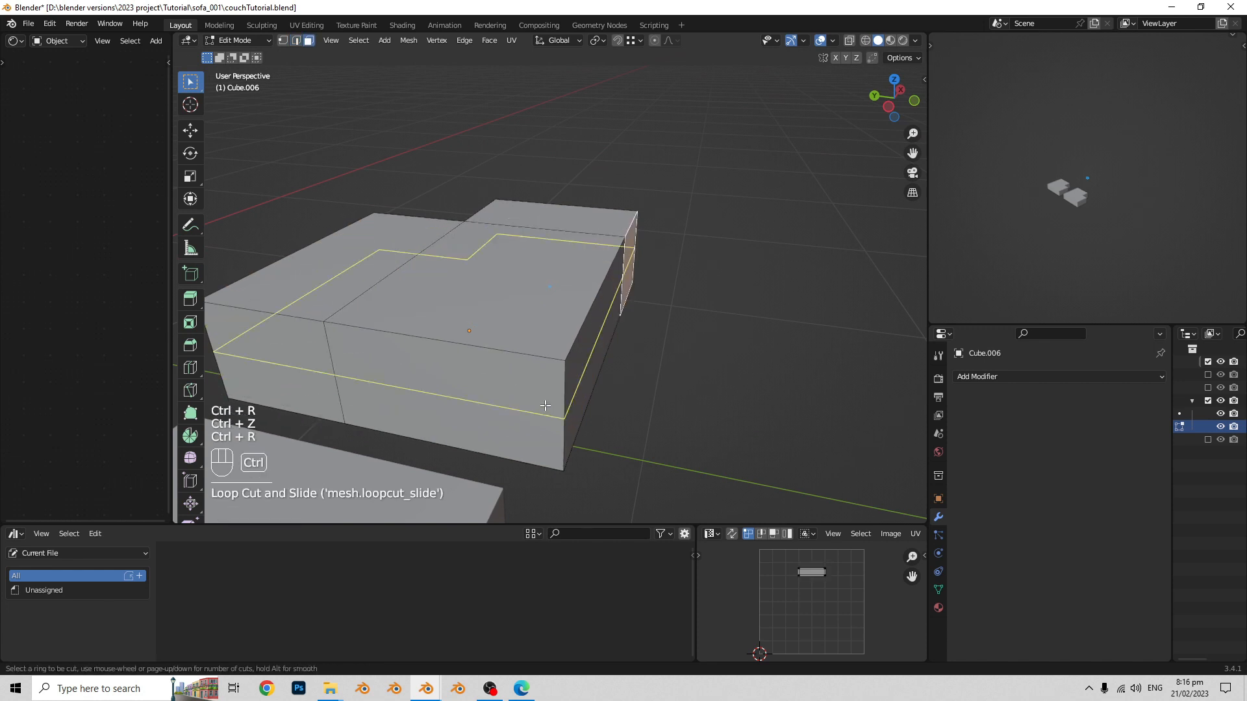
scroll(545, 405, "up", 1, "shift")
left_click(552, 395)
right_click(554, 392)
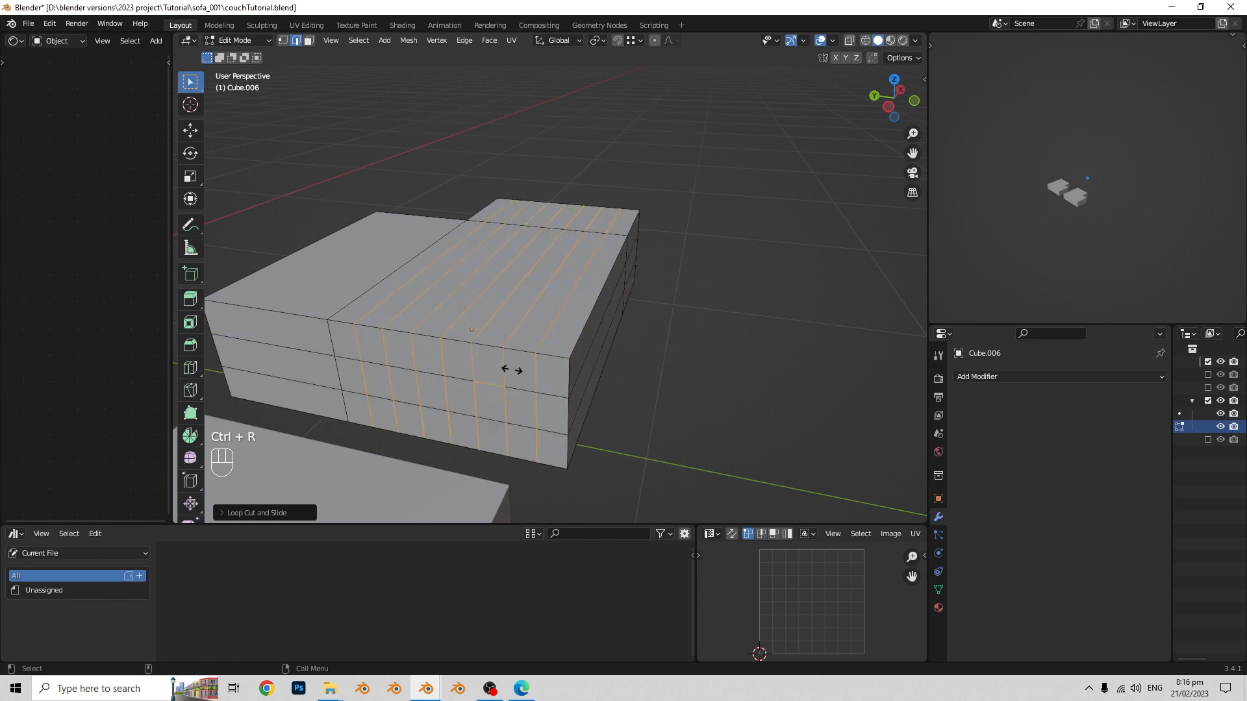
- Add evenly spaced vertical loop cuts across the wider part of the block's end face and the longer part of its long side
middle_click_drag(524, 373, 557, 371)
middle_click_drag(558, 371, 456, 413, "shift")
key("ctrl+r")
scroll(493, 388, "up", 10)
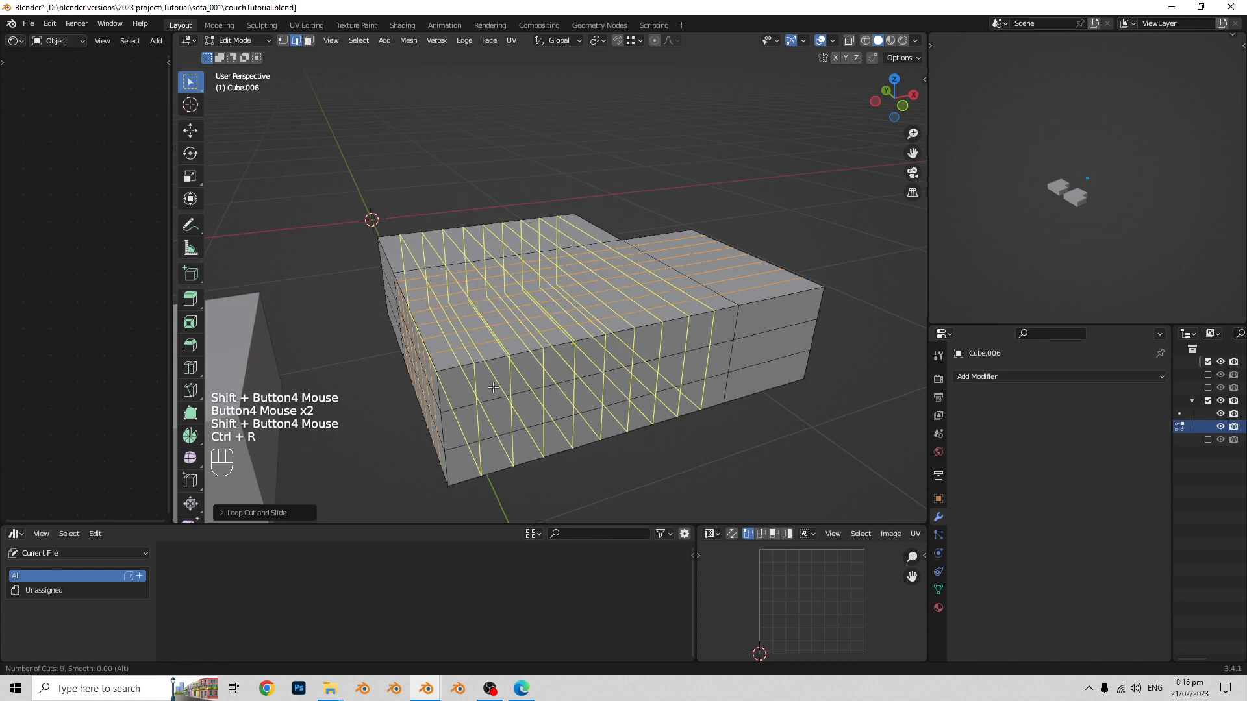
left_click(487, 384)
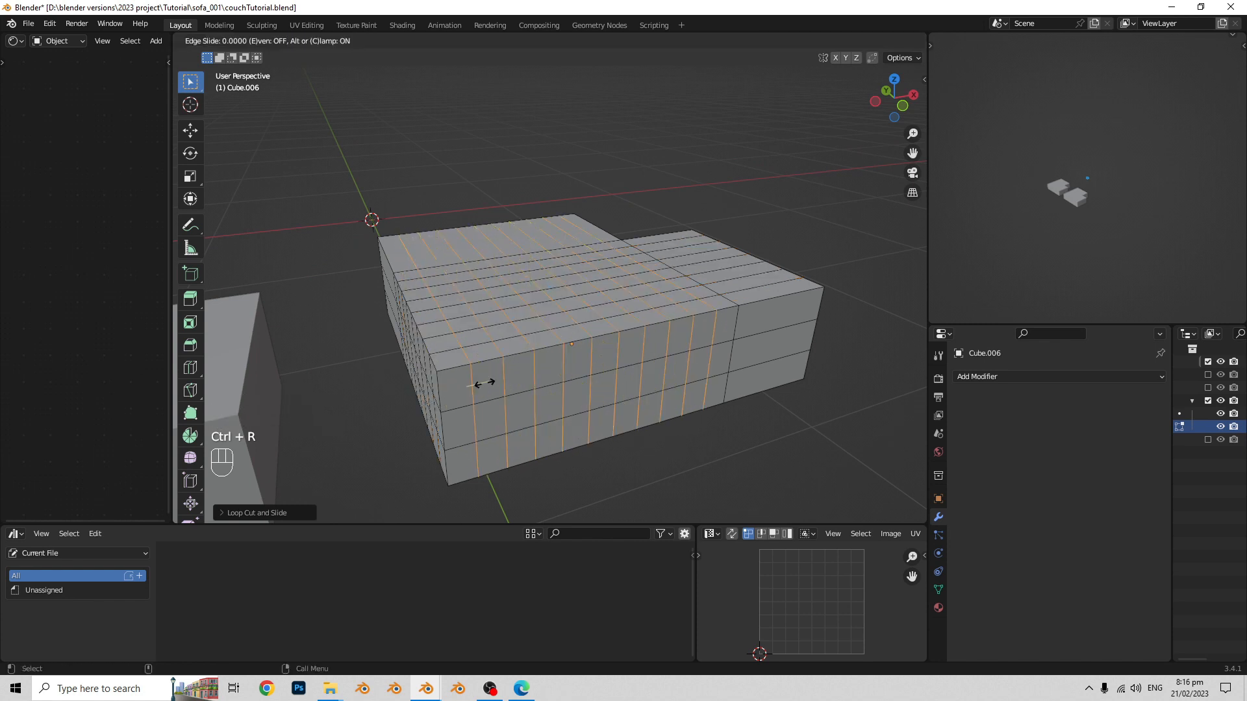
right_click(523, 385)
- Add three evenly spaced vertical loop cuts across the shorter part of the block's long side
middle_click_drag(536, 390, 464, 402)
scroll(513, 388, "down", 2)
key("Tab")
key("Tab")
scroll(604, 363, "up", 1)
middle_click_drag(721, 380, 598, 385, "shift")
key("ctrl+r")
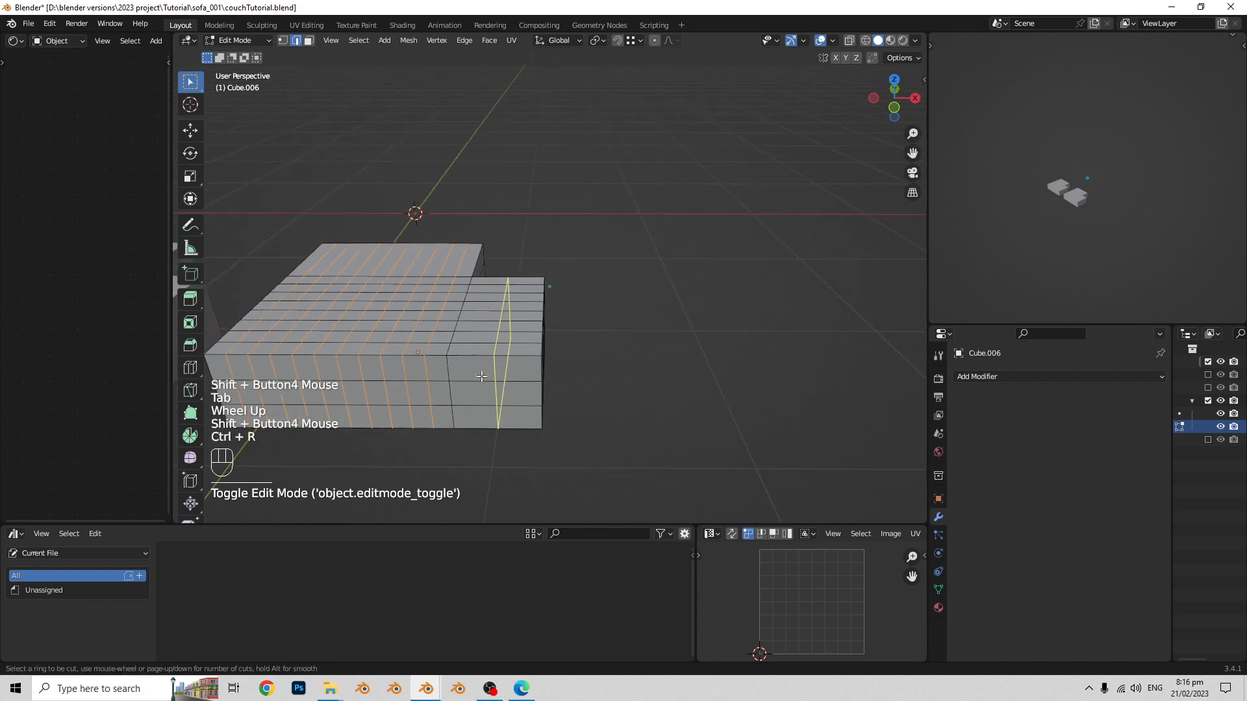
scroll(494, 370, "up", 1)
left_click(494, 370)
right_click(493, 370)
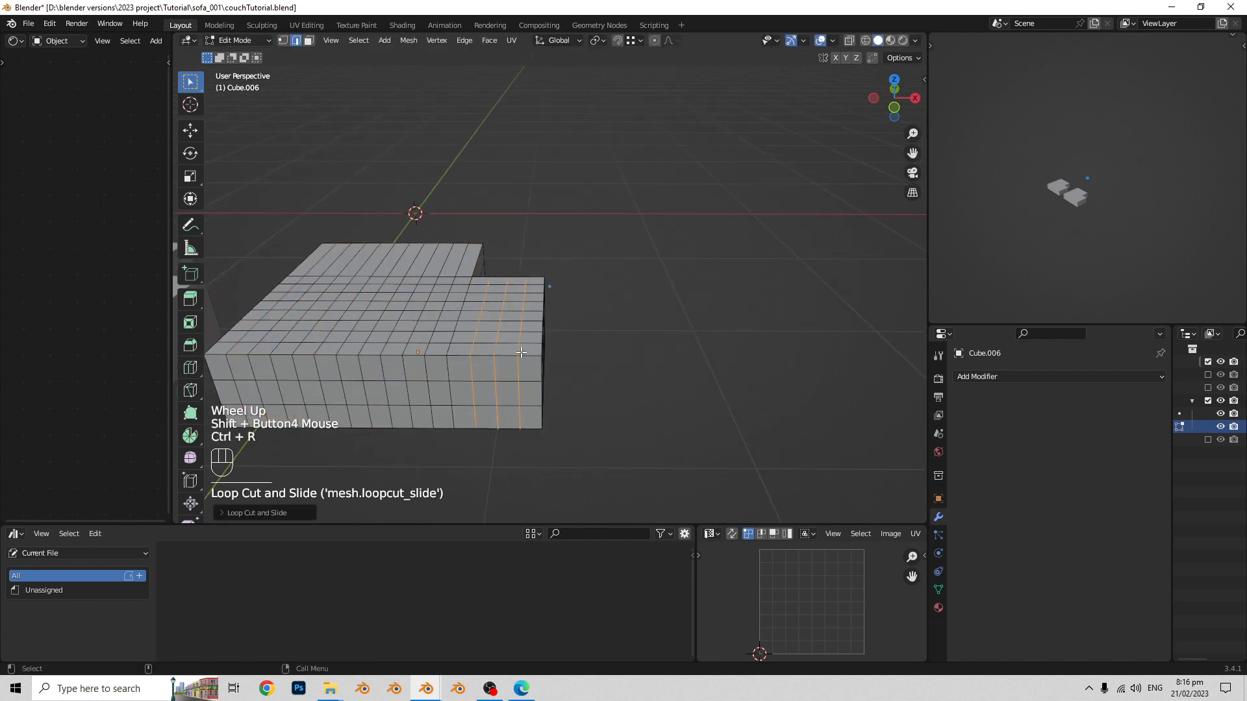
- Add evenly spaced vertical loop cuts across the remaining uncut part of the block's end and return to Object Mode
middle_click_drag(493, 370, 604, 376)
middle_click_drag(604, 377, 545, 366, "shift")
key("ctrl+r")
scroll(575, 365, "up", 2)
left_click(575, 365)
right_click(574, 366)
middle_click_drag(545, 367, 627, 363, "shift")
middle_click_drag(626, 363, 620, 365)
key("Tab")
- Apply a Catmull-Clark Subdivision modifier with 3 viewport levels to the block and inspect the resulting mesh in Edit Mode
middle_click_drag(364, 353, 455, 350)
middle_click_drag(455, 351, 499, 349, "shift")
scroll(483, 323, "down", 1)
scroll(595, 331, "down", 2)
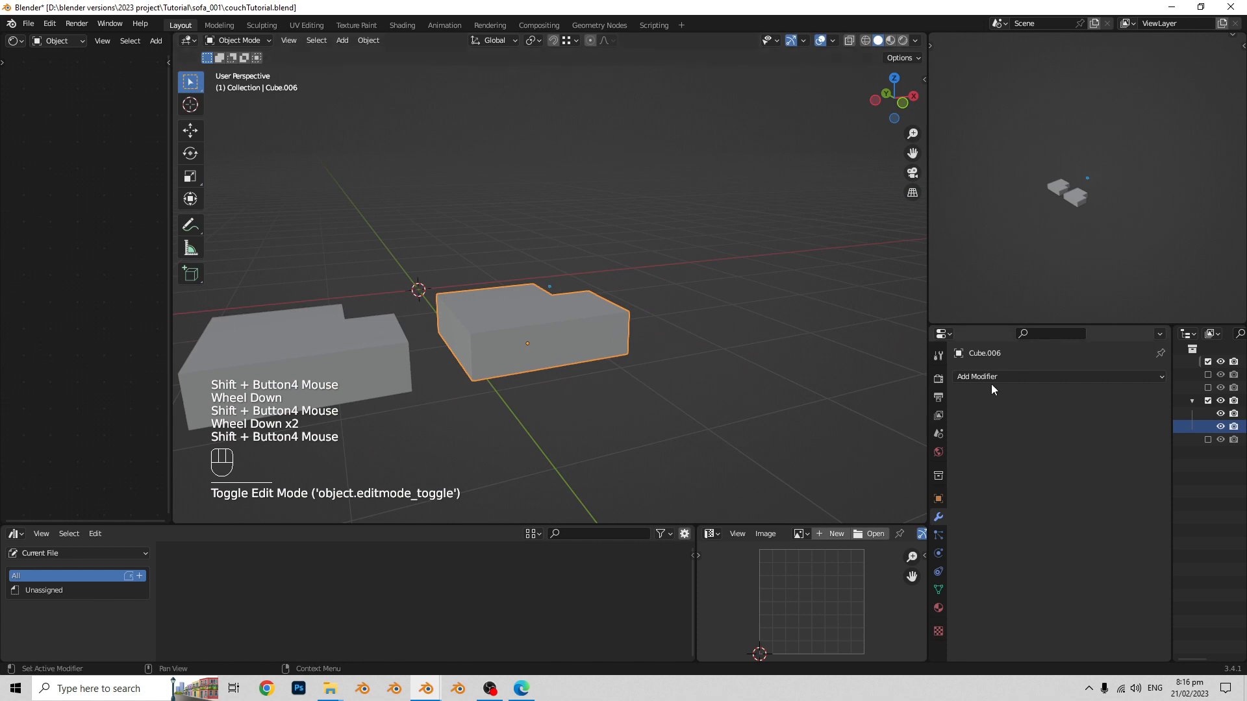
left_click_drag(991, 388, 937, 316)
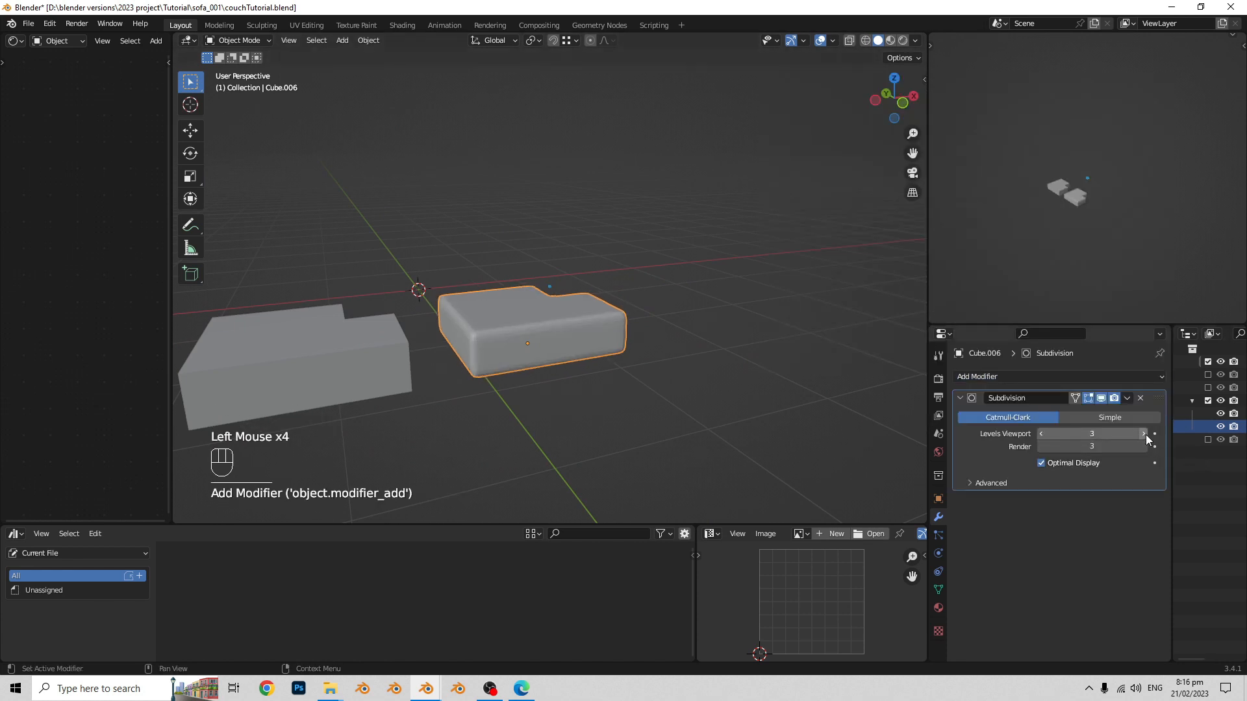
left_click_drag(1127, 399, 1162, 413)
key("Tab")
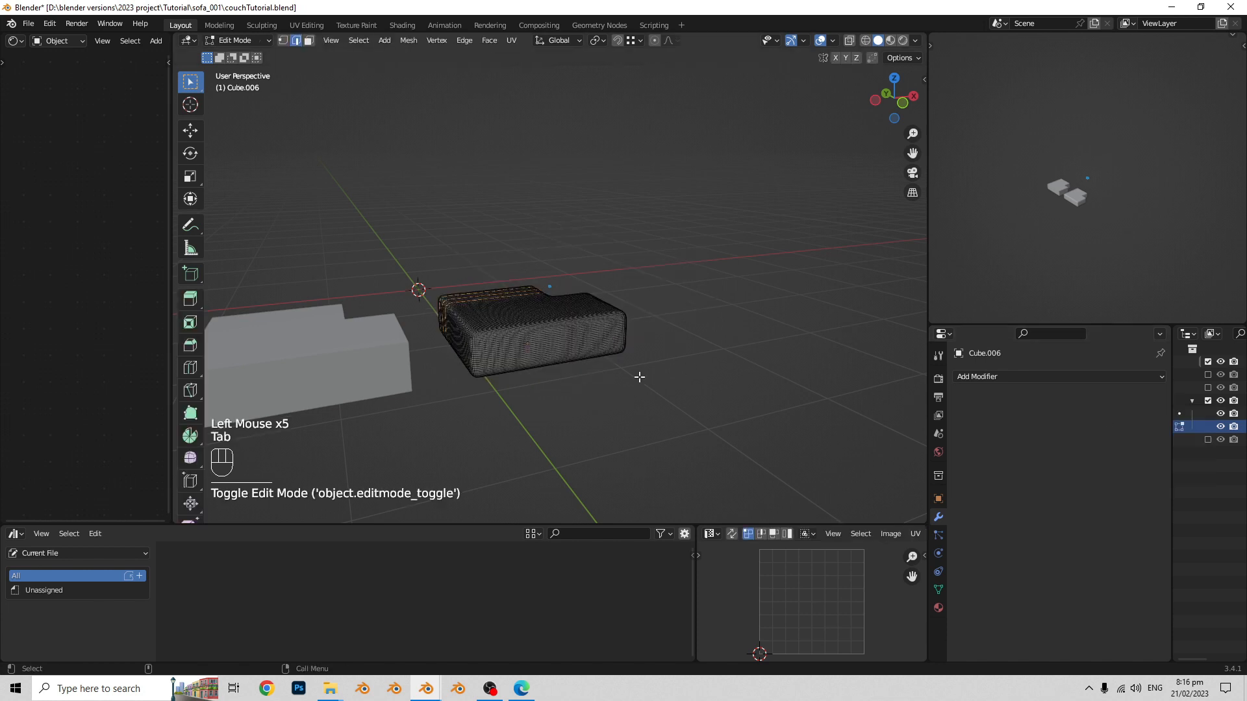
middle_click_drag(640, 377, 746, 365, "shift")
key("Tab")
- Undo back to the unapplied Subdivision modifier at 2 viewport levels, switch it to Simple and apply it
key("ctrl+z")
key("ctrl+z")
key("ctrl+z")
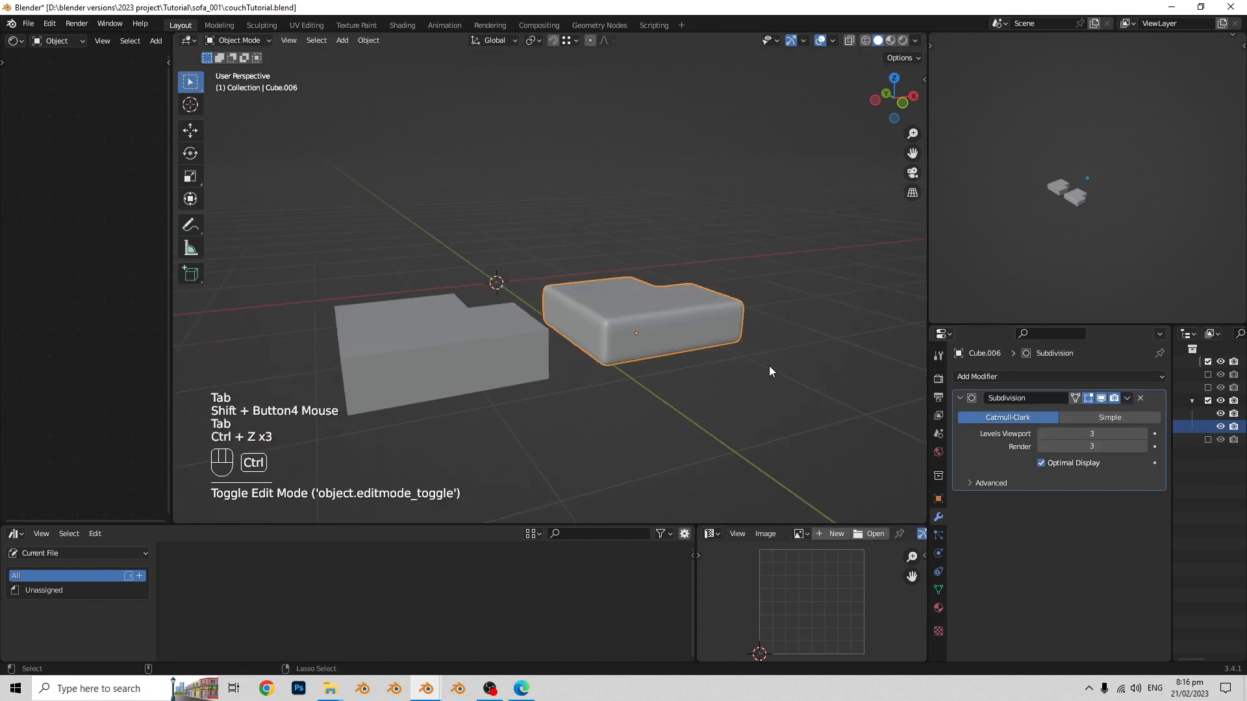
left_click(1126, 418)
middle_click_drag(821, 356, 593, 361, "shift")
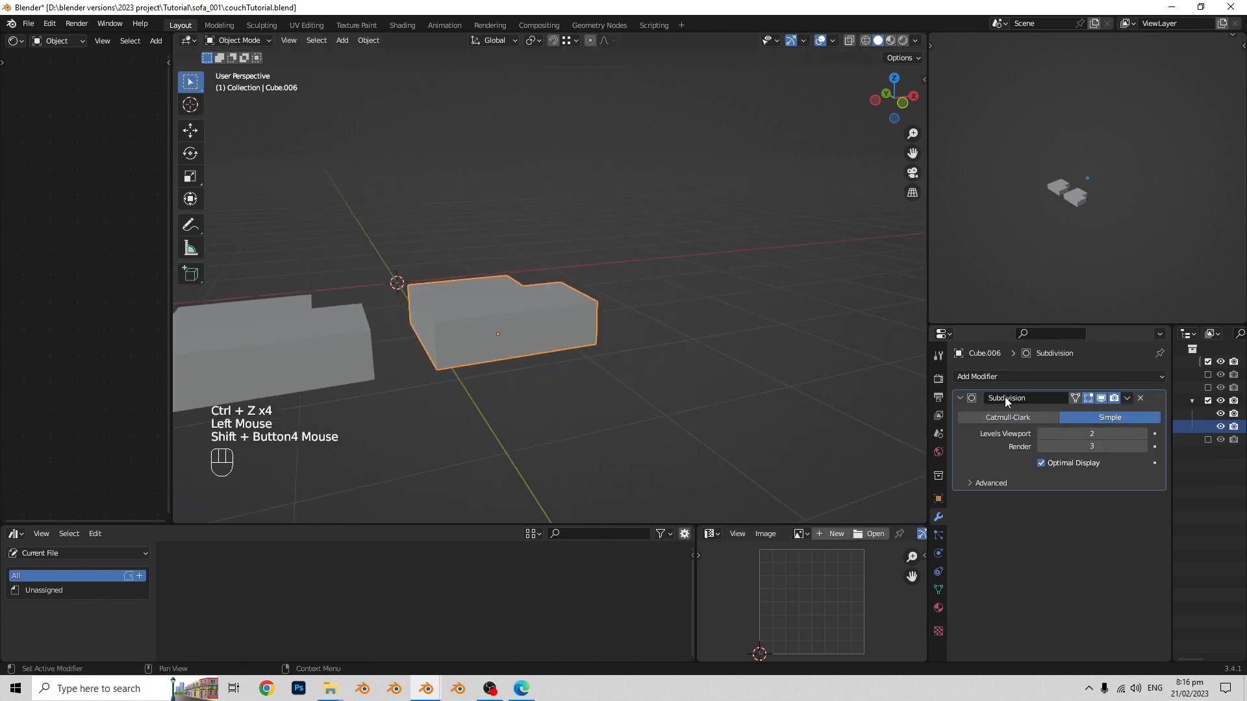
left_click(1127, 399)
left_click(1138, 413)
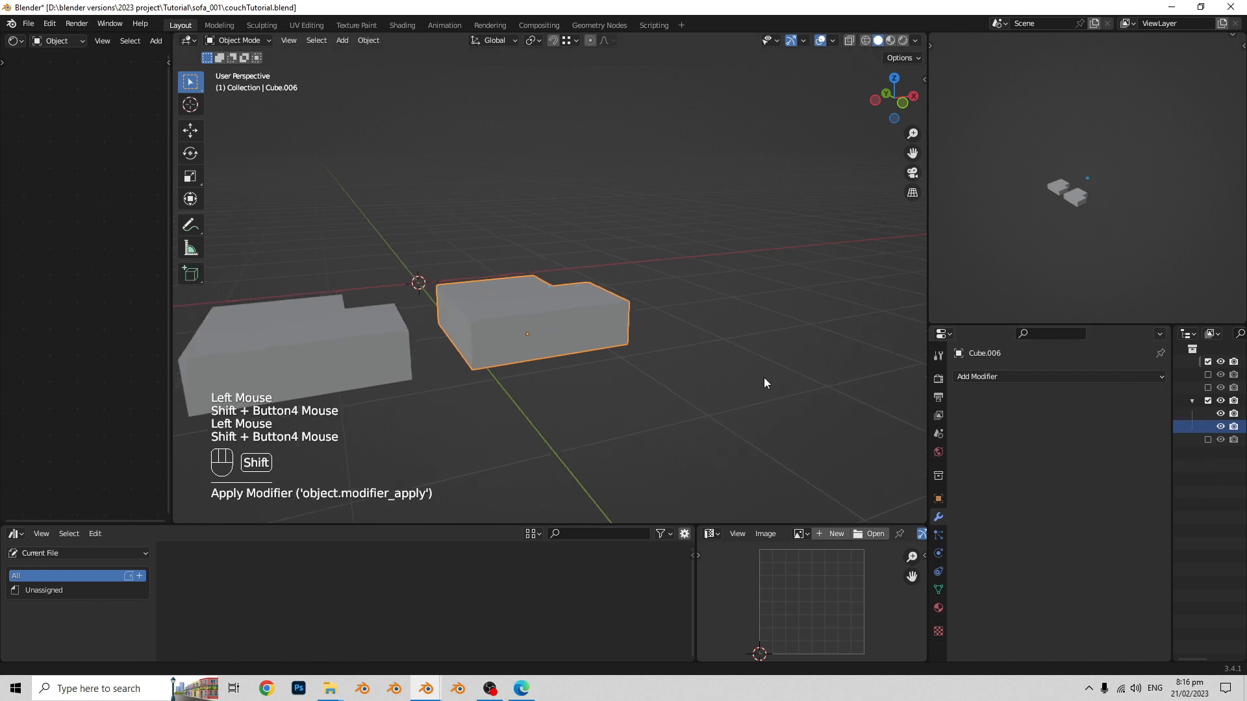
- Examine the mesh density of the two L-shaped blocks up close, switching between them in Edit Mode
key("Tab")
mouse_move(766, 381)
middle_mouse_down("shift")
mouse_move(612, 357)
mouse_move(675, 328)
mouse_move(660, 322)
mouse_move(580, 334)
mouse_move(643, 328)
mouse_move(776, 398)
middle_mouse_up("shift")
scroll(612, 357, "up", 2)
scroll(675, 328, "up", 2)
key("Tab")
left_click(591, 341)
left_click(680, 328, "shift")
key("Tab")
scroll(714, 325, "down", 2)
scroll(643, 328, "up", 1)
middle_click_drag(616, 348, 650, 338)
scroll(651, 318, "down", 1)
key("Tab")
left_click(700, 310)
key("Tab")
scroll(649, 338, "up", 1)
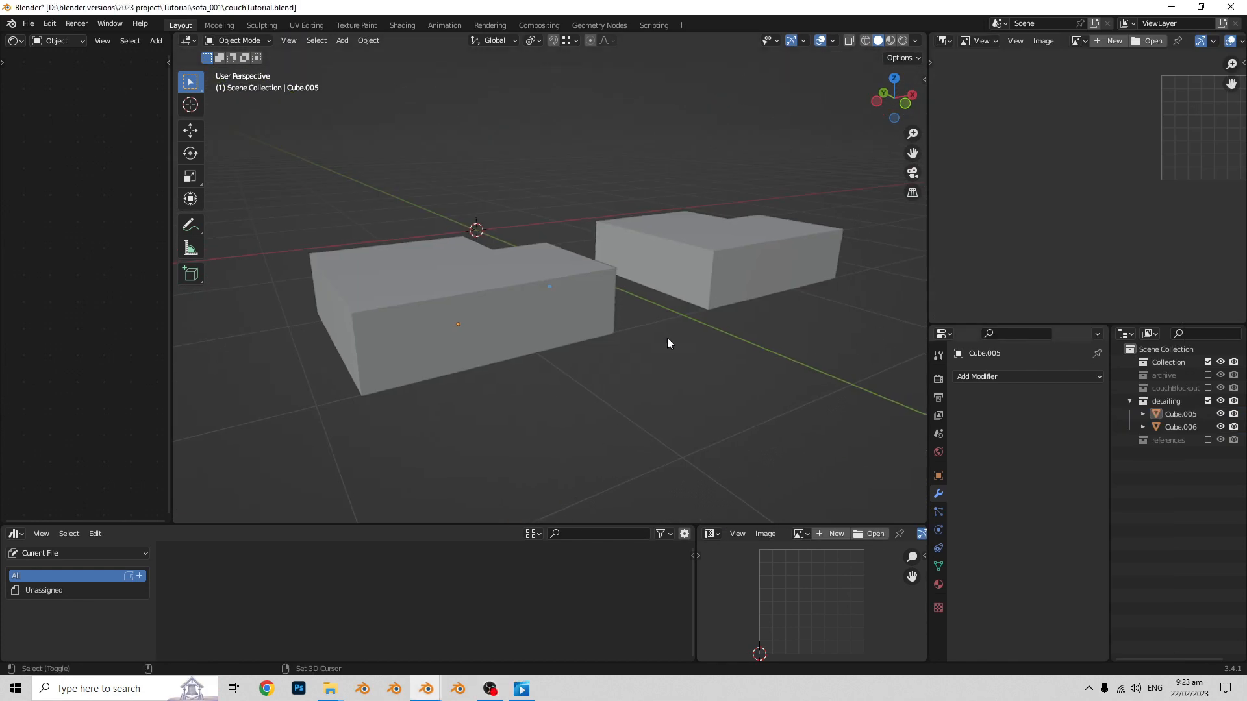
middle_click_drag(667, 339, 770, 379)
- Delete both L-shaped blocks from the detailing collection
left_click_drag(412, 201, 793, 368)
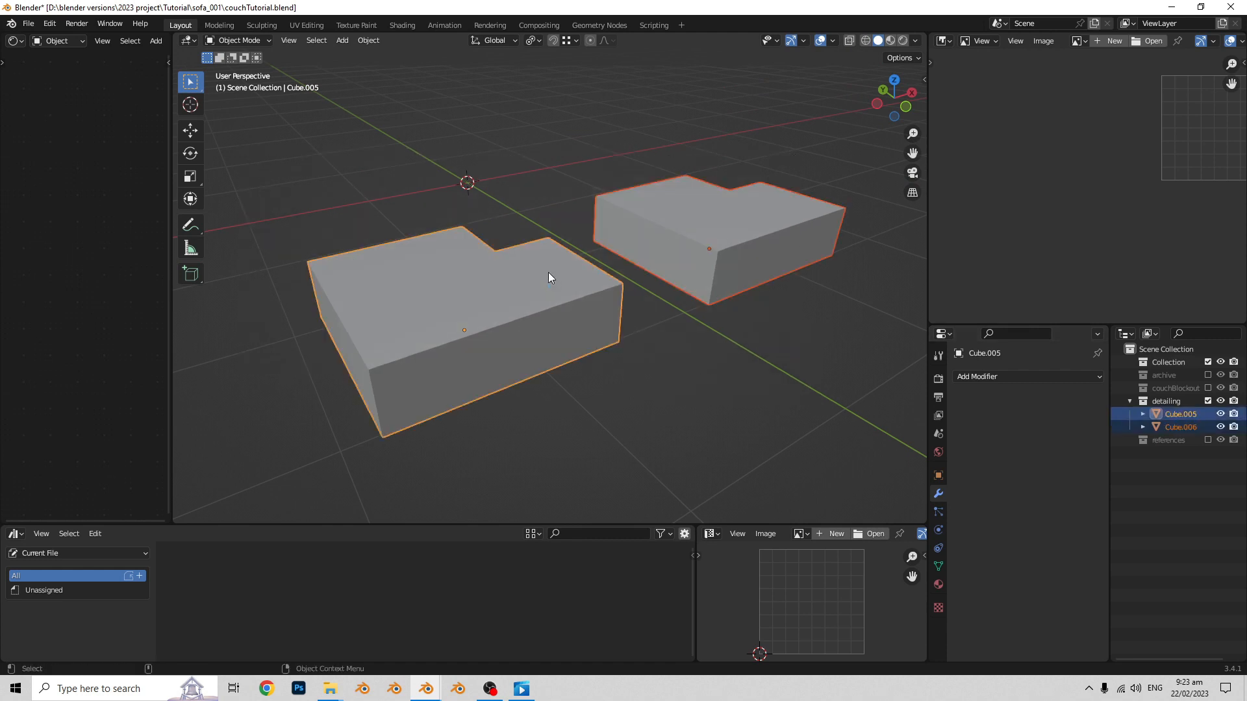
key("x")
left_click(560, 266)
- Show the couchBlockout collection and duplicate its L-shaped seat block, placing the copy along Y in front of the sofa
middle_click_drag(609, 281, 625, 353)
left_click(1207, 387)
left_click(461, 332)
key("shift+d")
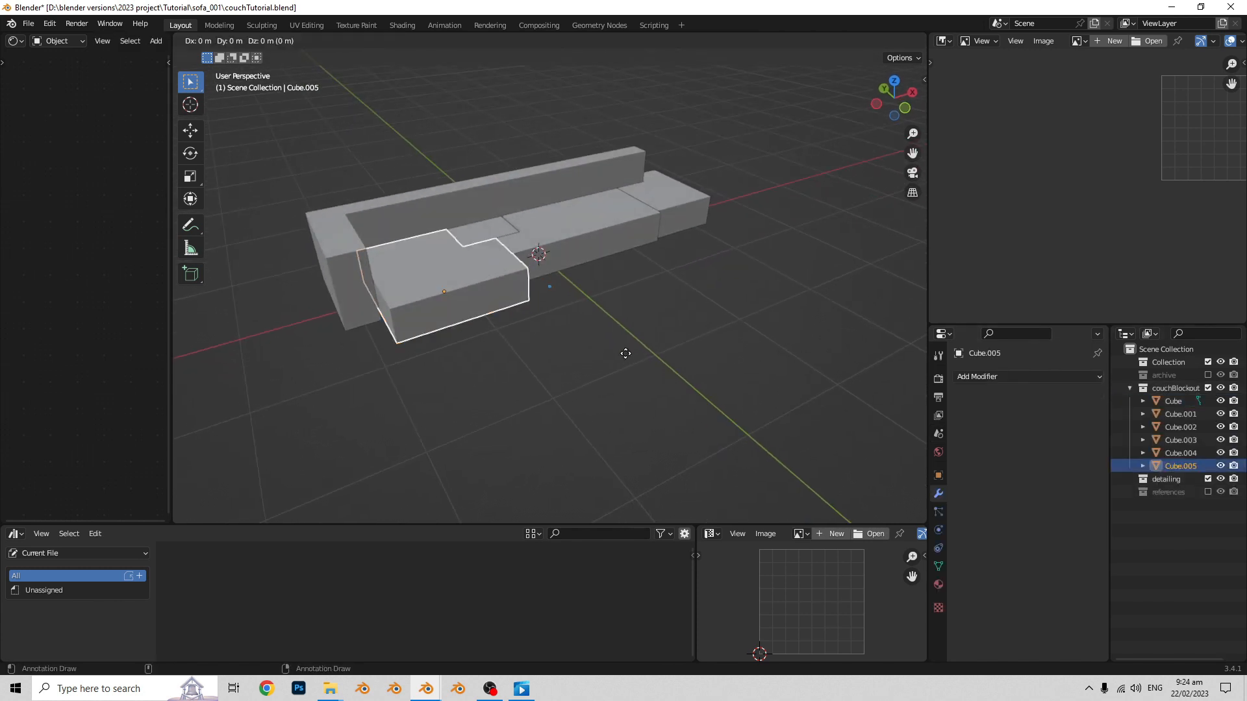
key("x")
key("y")
left_click(689, 486)
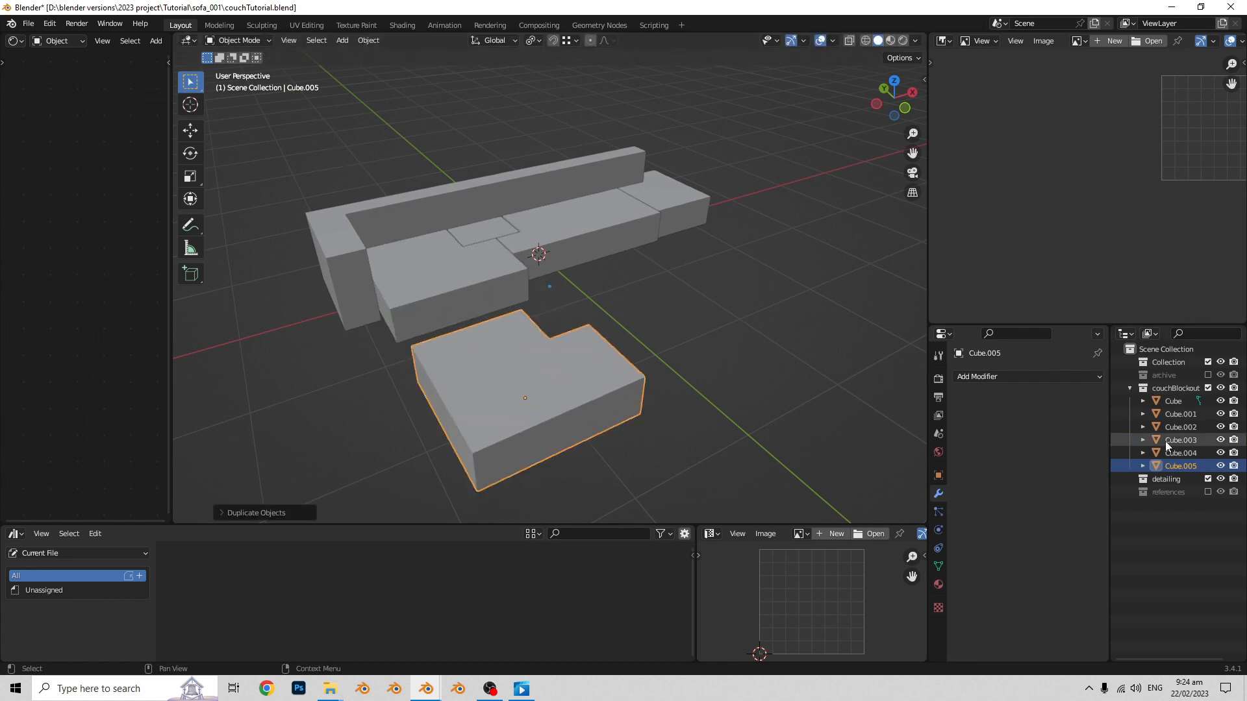
- Move the seat block copy to the detailing collection and hide the couchBlockout collection
key("comma")
key("Escape")
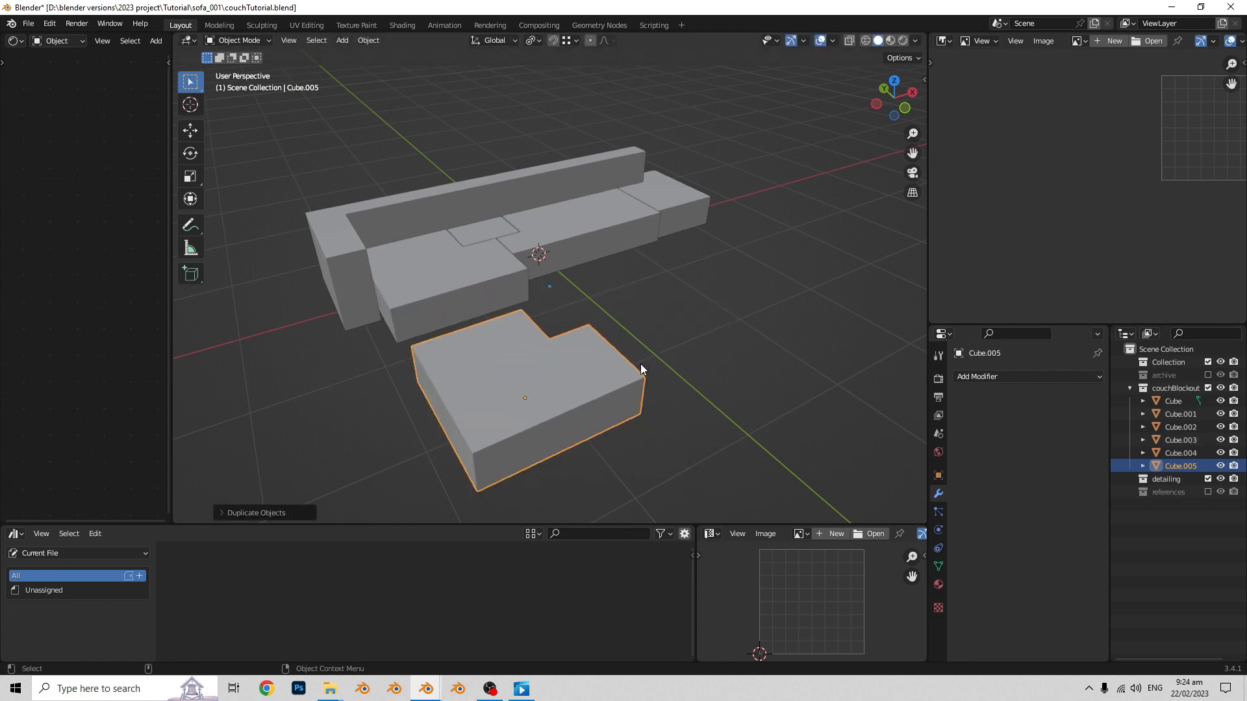
key("m")
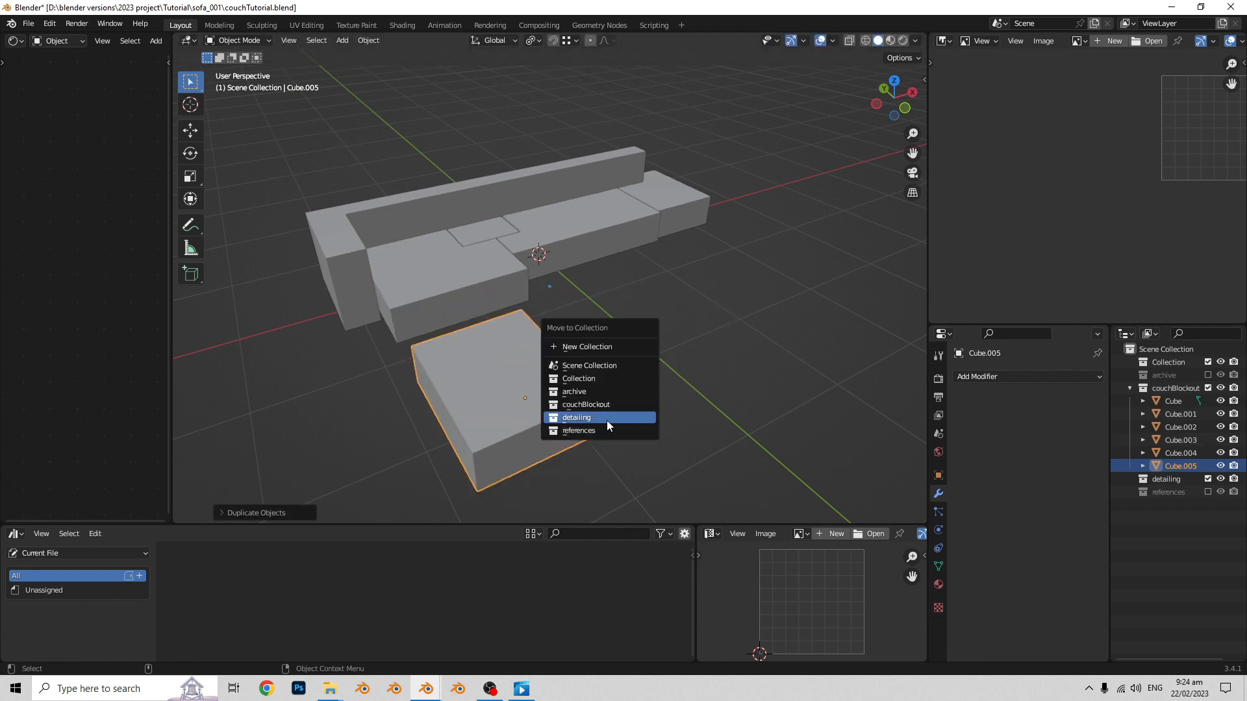
left_click(606, 419)
left_click(1207, 388)
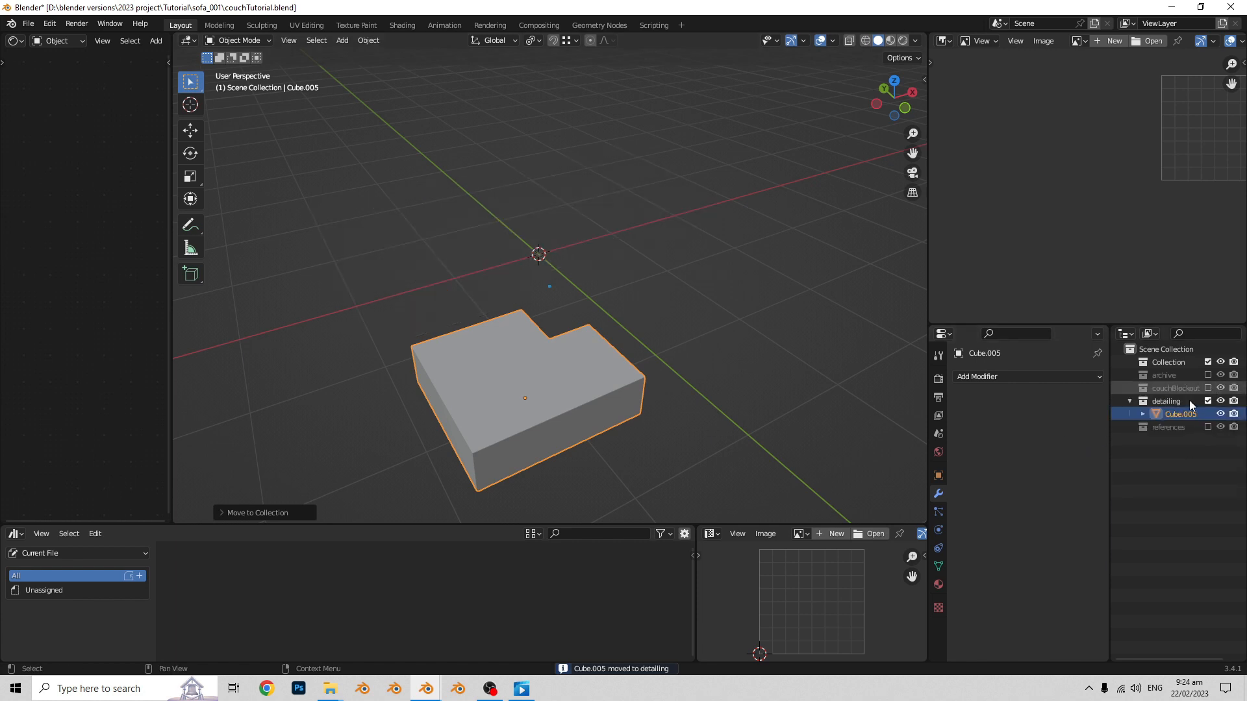
- Open the seat block for mesh editing over the reference images and add evenly spaced vertical cuts plus a mid-height loop cut
middle_click_drag(624, 309, 574, 303)
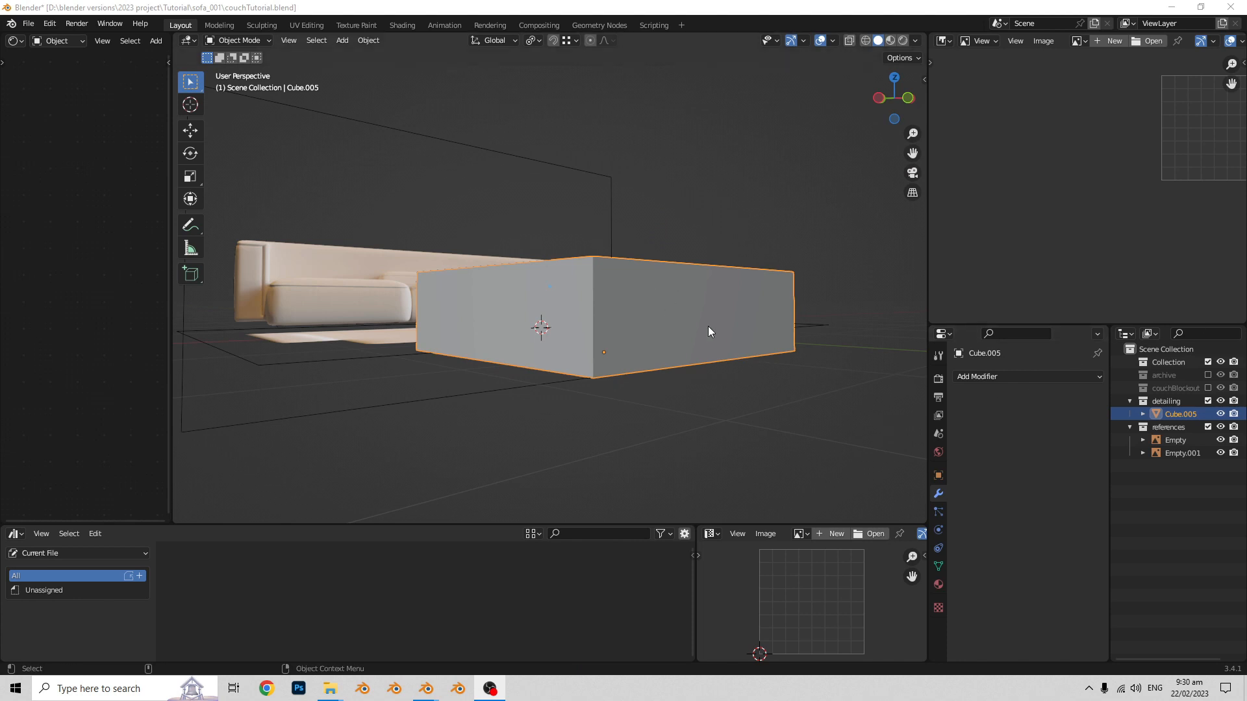
middle_click_drag(713, 316, 703, 328)
key("ctrl+Tab")
left_click(838, 318)
middle_click_drag(783, 333, 691, 349)
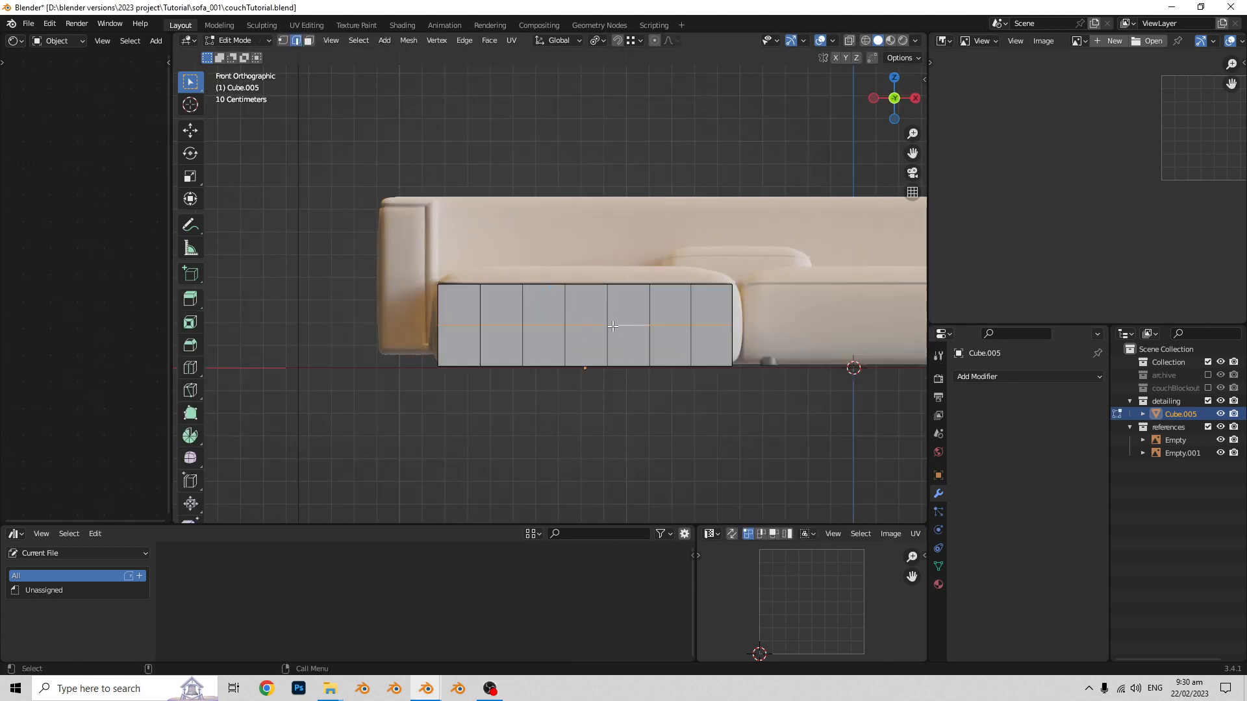
- Scale the seat block's mid-height edge loop outward by about 1.05 to follow the cushion's bulge in the front reference
middle_click_drag(612, 326, 700, 332)
scroll(805, 353, "up", 1)
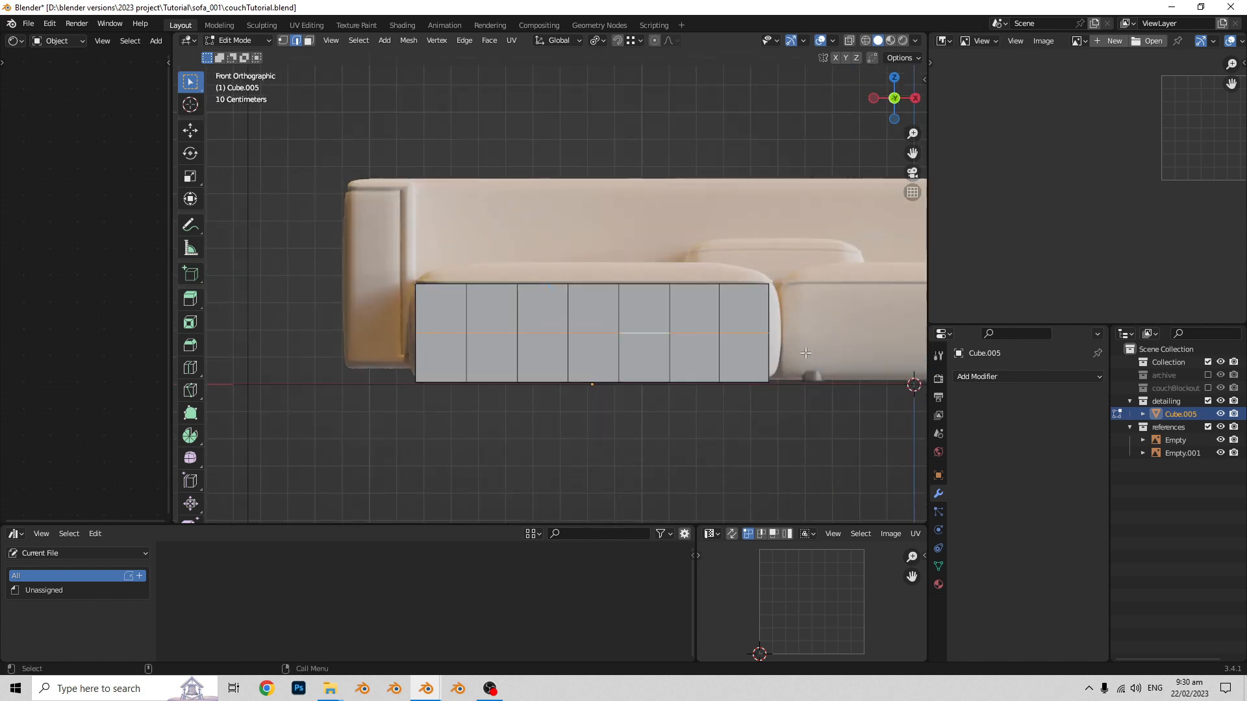
key("s")
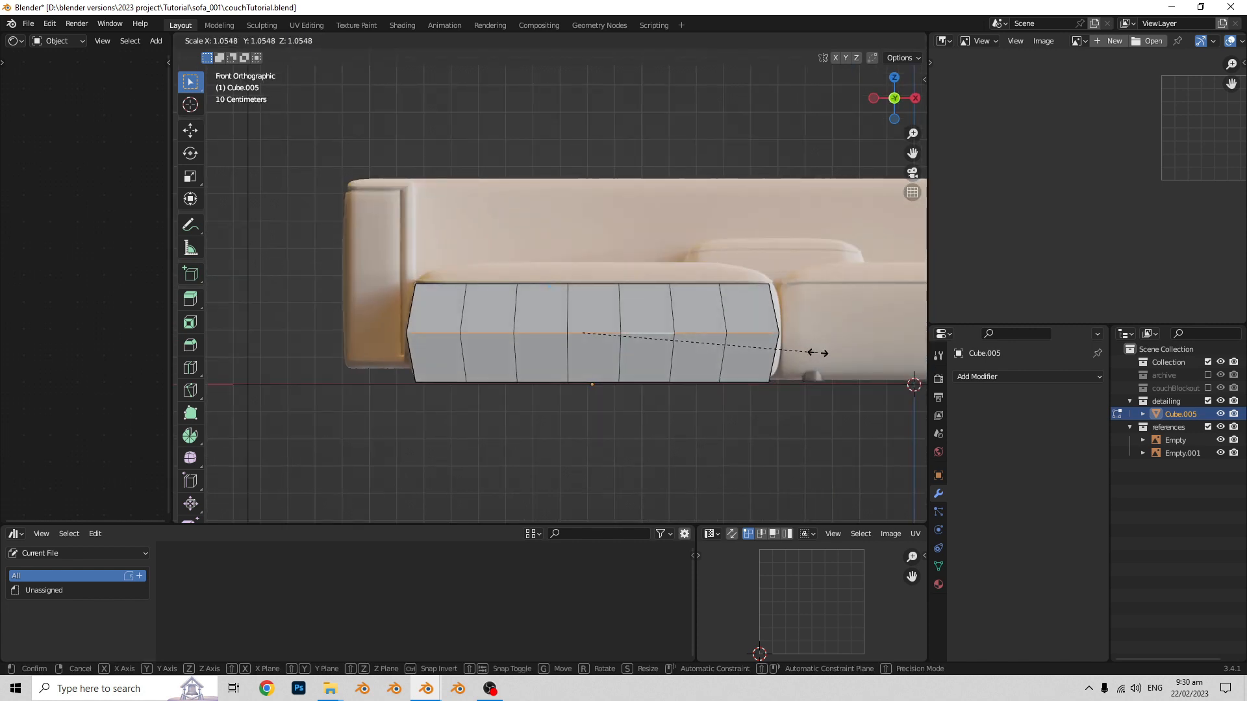
left_click(816, 353)
scroll(738, 351, "down", 2)
mouse_move(737, 351)
middle_mouse_down()
mouse_move(777, 354)
mouse_move(732, 352)
middle_mouse_up()
scroll(498, 353, "up", 2)
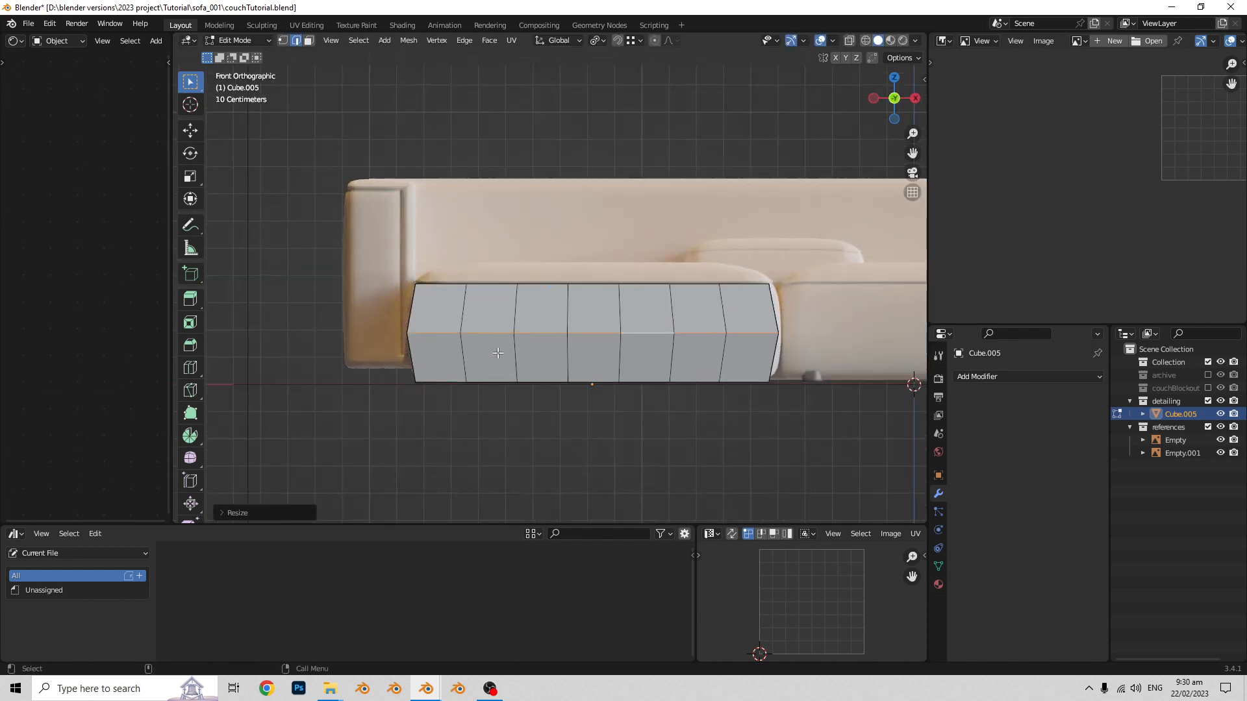
- Add a centred horizontal loop cut to the upper half of the seat block and turn on X-ray display
left_click(421, 316)
right_click(422, 316)
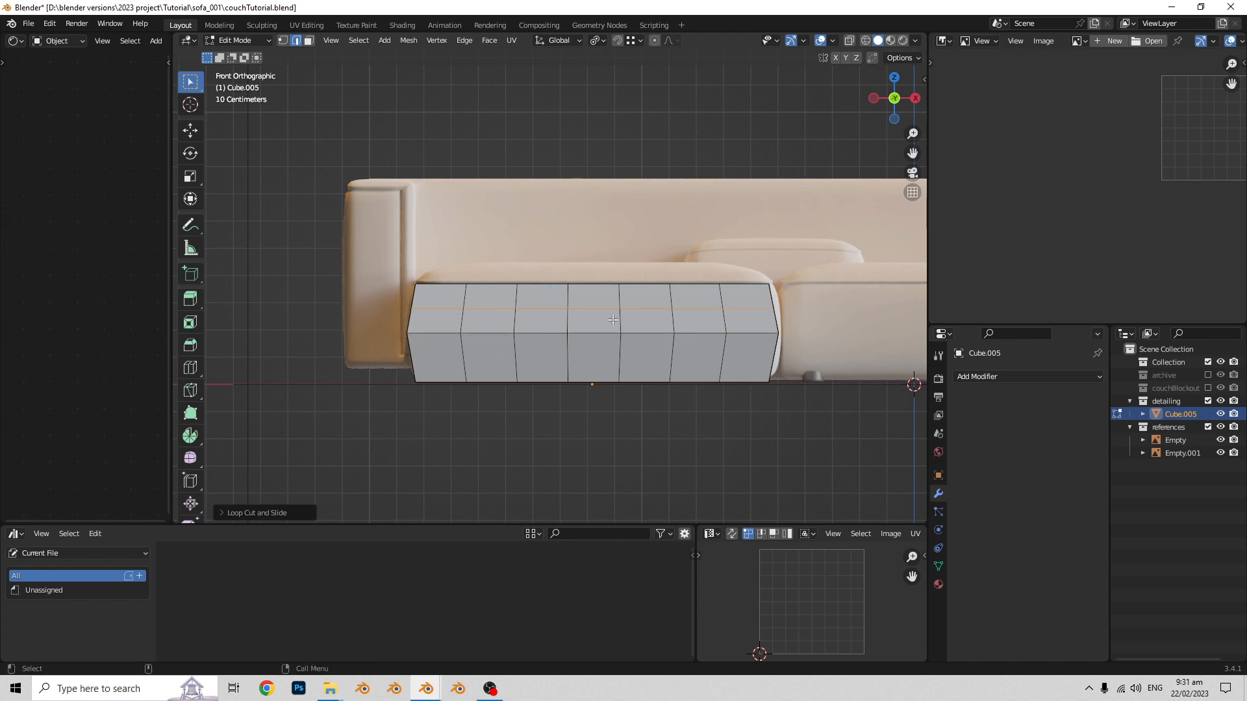
scroll(722, 322, "up", 1)
key("alt+z")
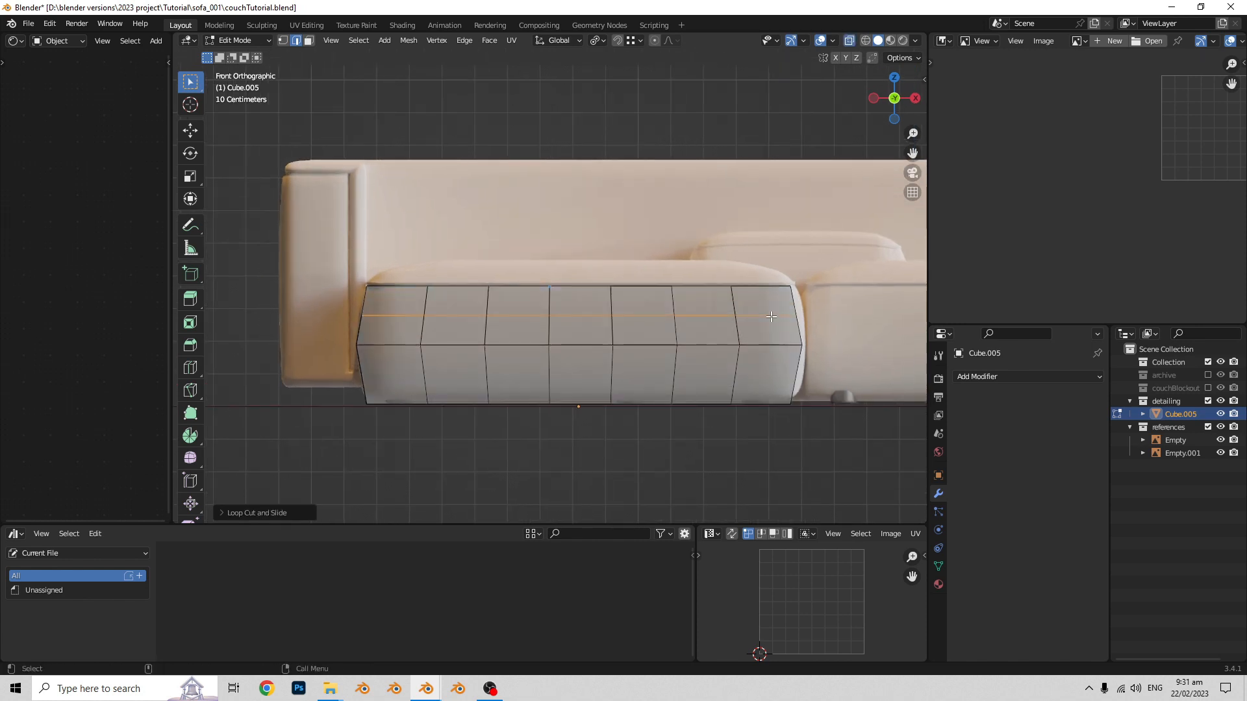
middle_click_drag(764, 316, 768, 313, "shift")
- Raise the seat block's top about 0.066 m along Z and scale it inward to about 0.75 to match the reference cushion
left_click_drag(364, 205, 362, 205)
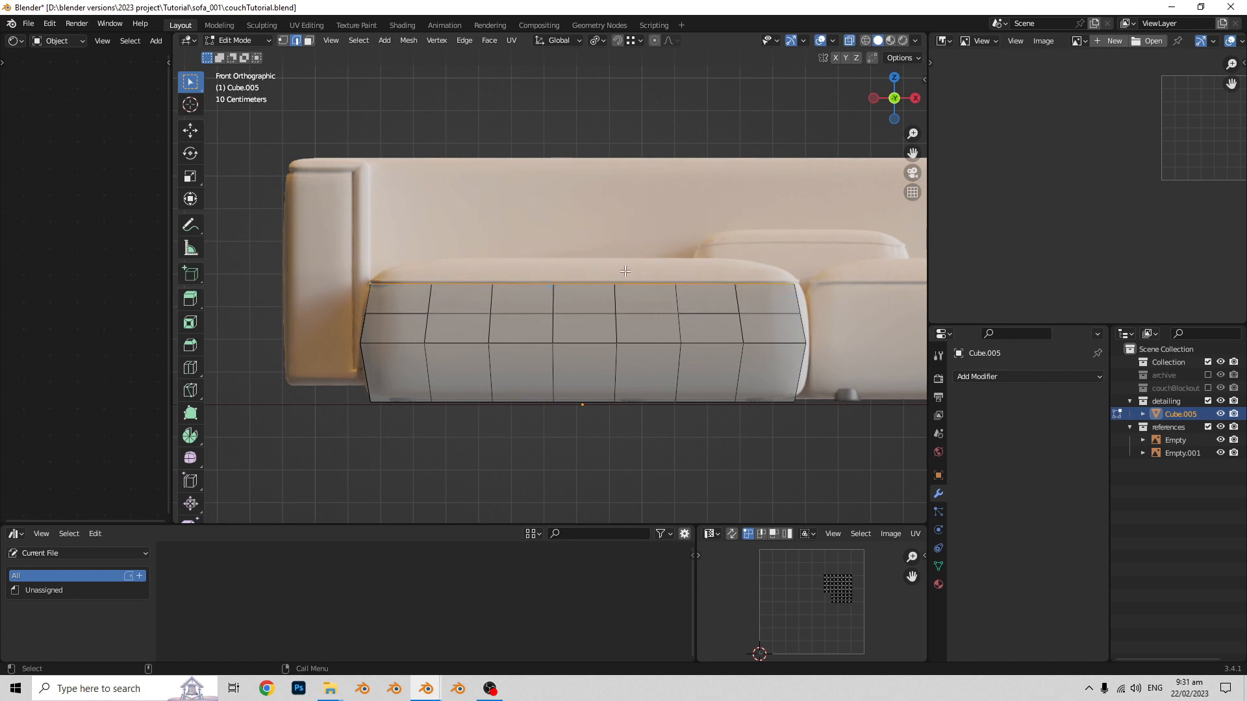
key("g")
key("z")
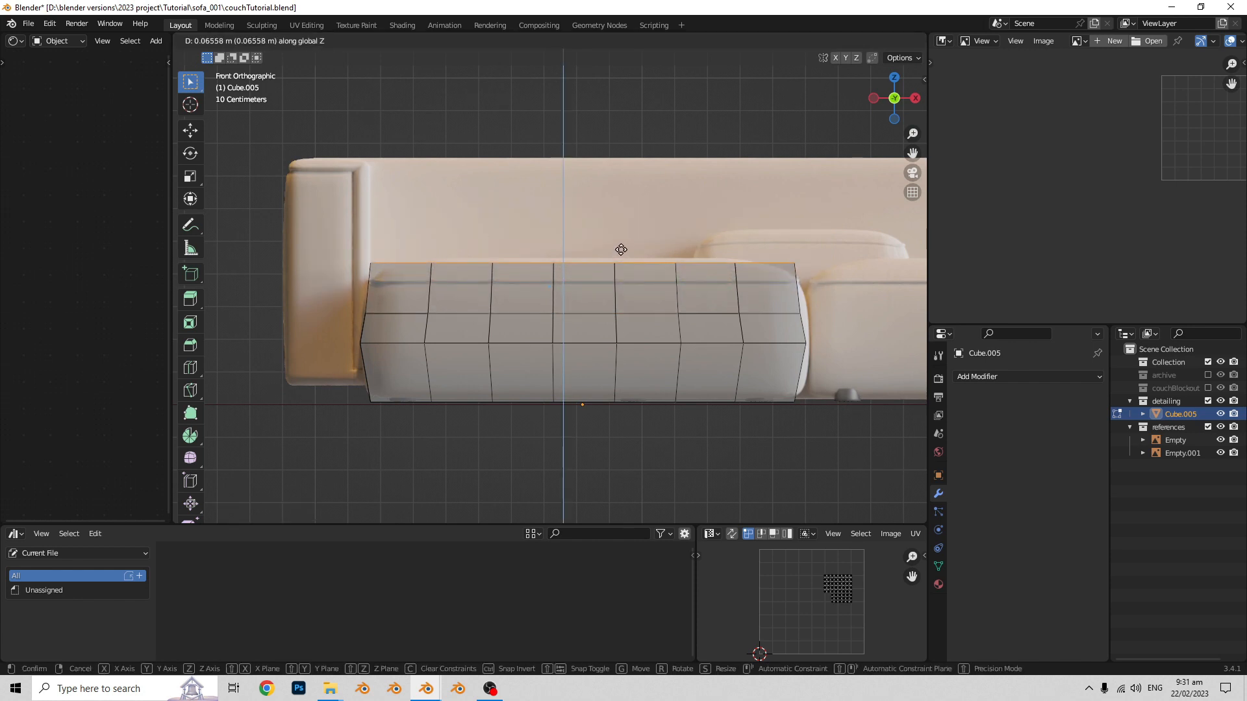
left_click(620, 250)
key("s")
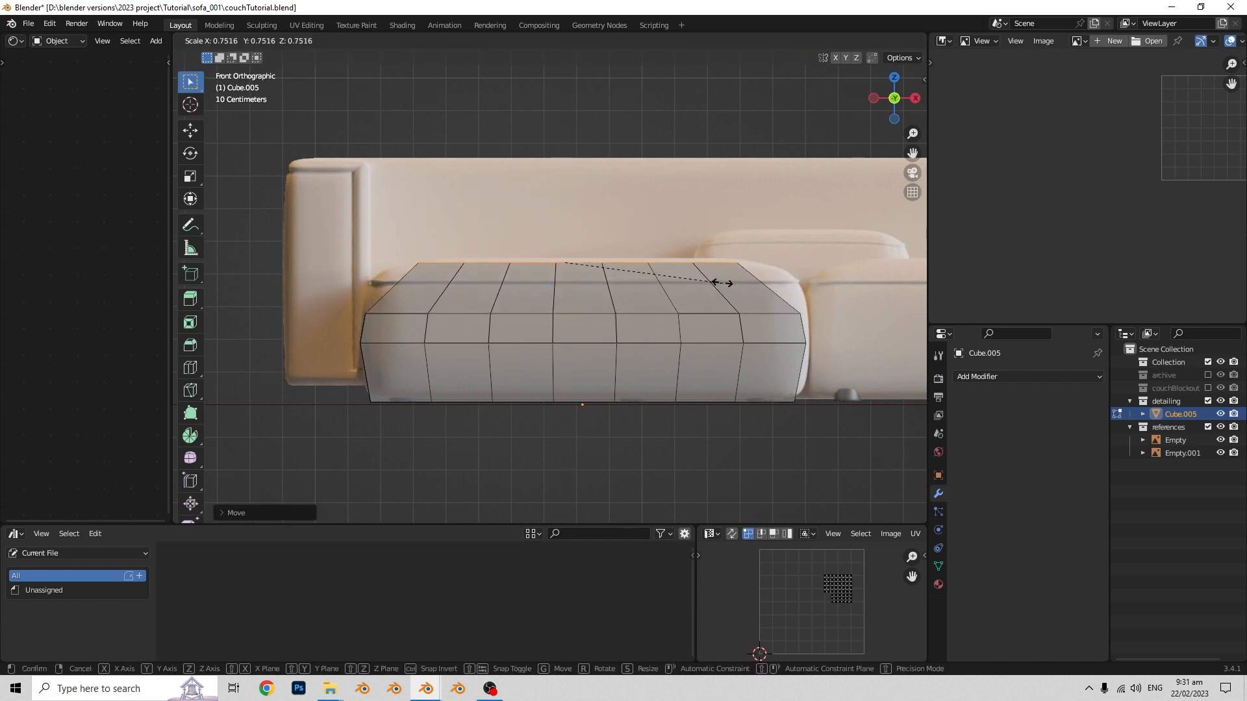
left_click(720, 281)
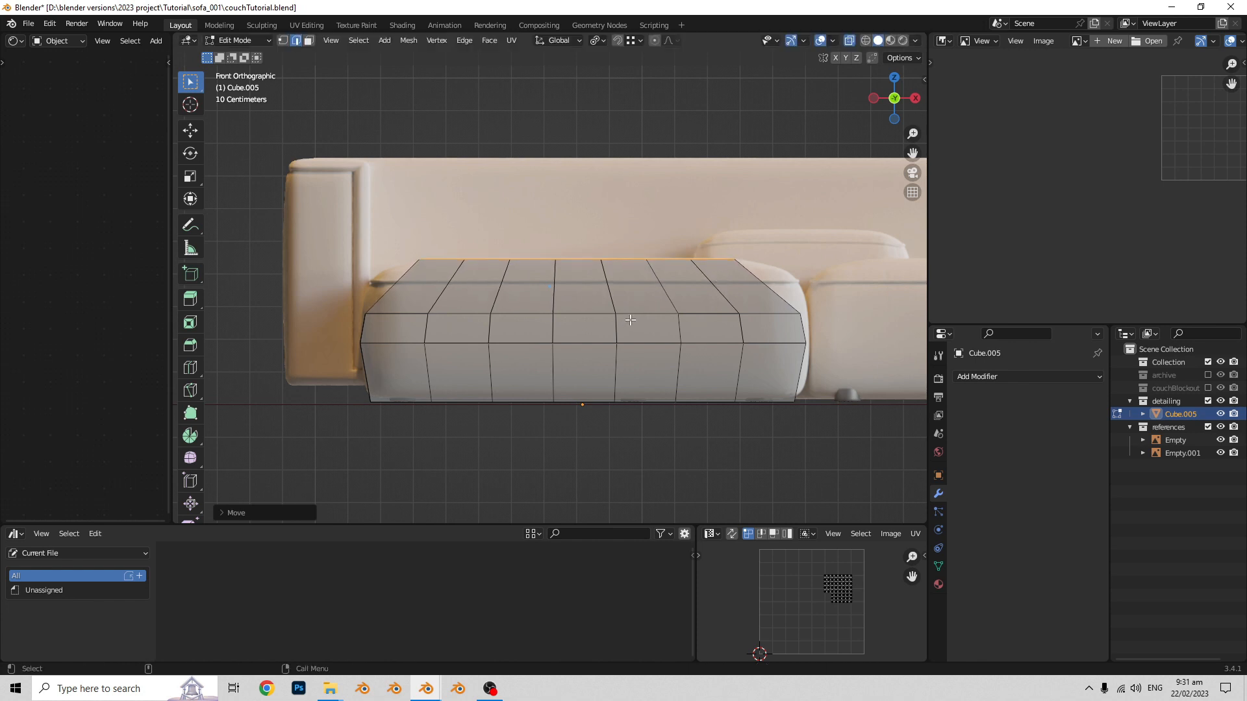
- Slide the upper horizontal edge loop up to the reference cushion's shoulder and scale it outward by about 1.13
scroll(621, 315, "down", 2)
mouse_move(620, 314)
middle_mouse_down()
mouse_move(690, 311)
mouse_move(645, 309)
middle_mouse_up()
key("KP_1")
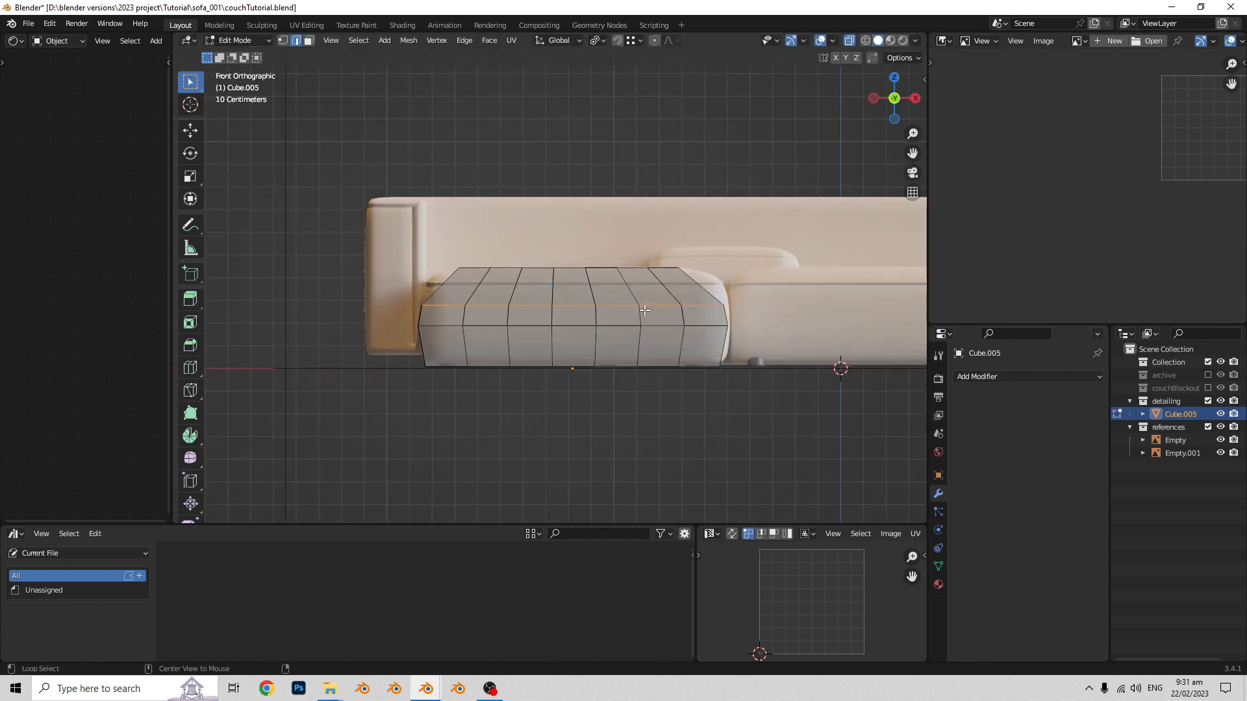
scroll(645, 310, "up", 3)
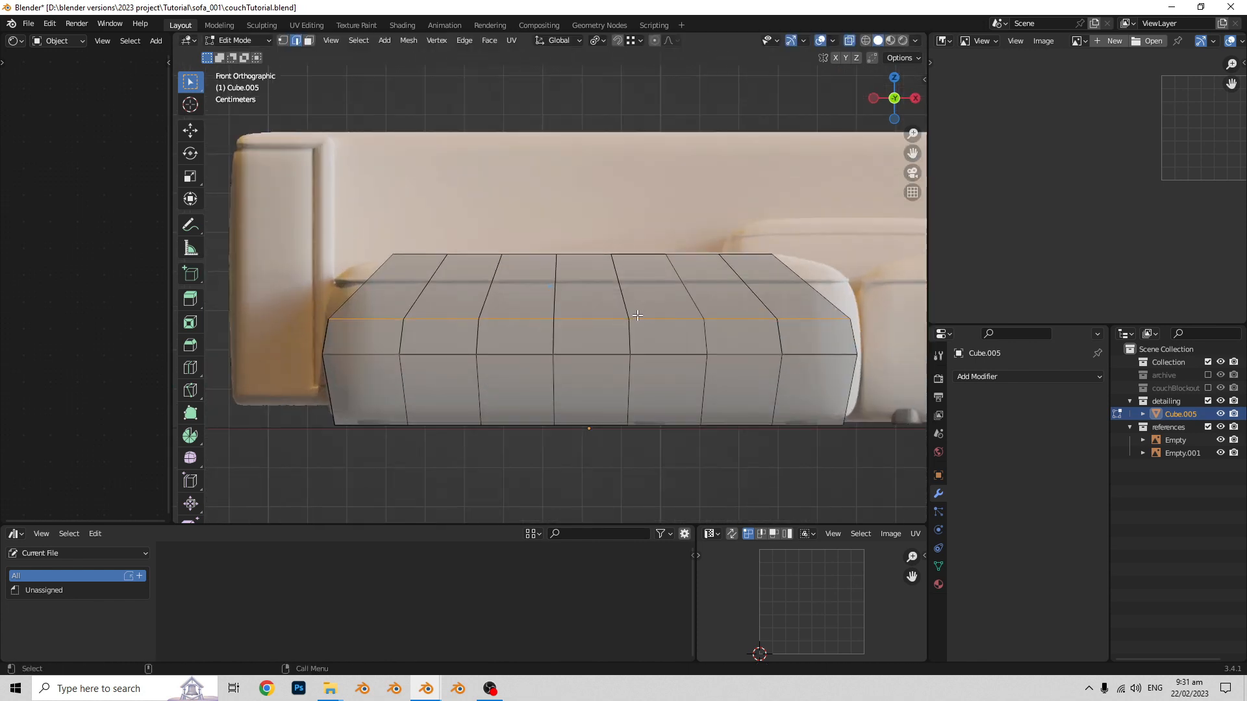
key("g")
key("g")
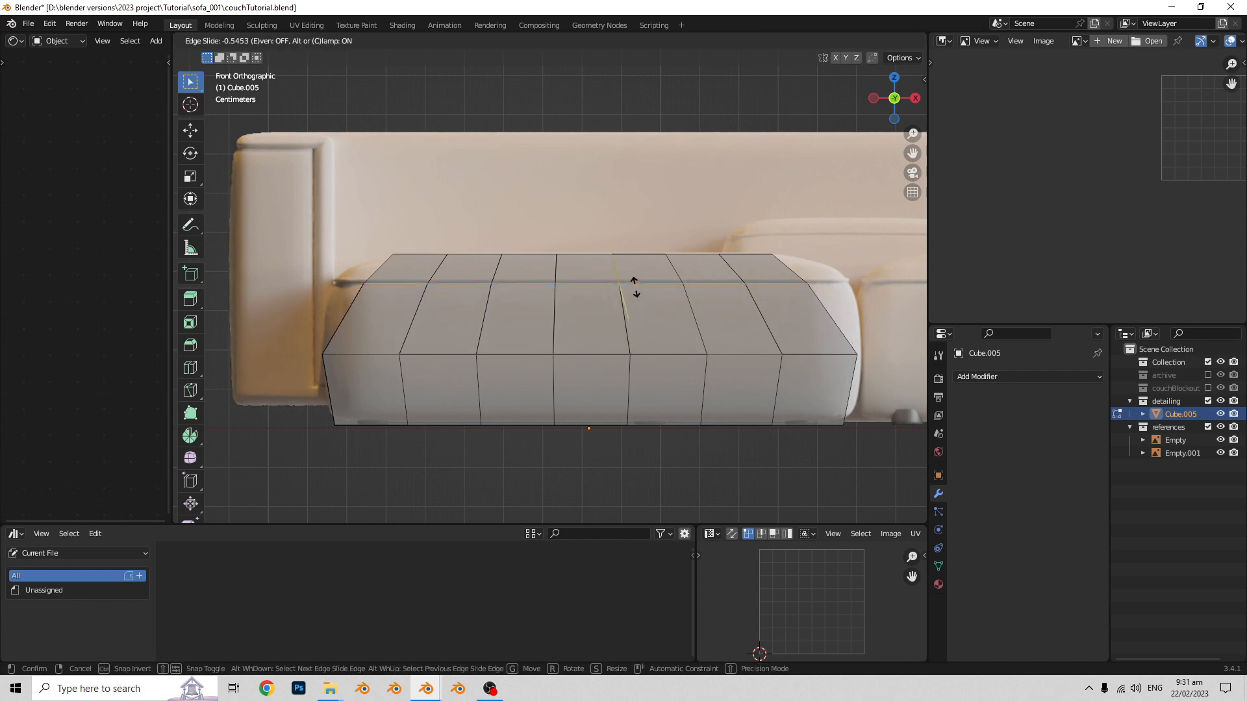
left_click(734, 312)
key("s")
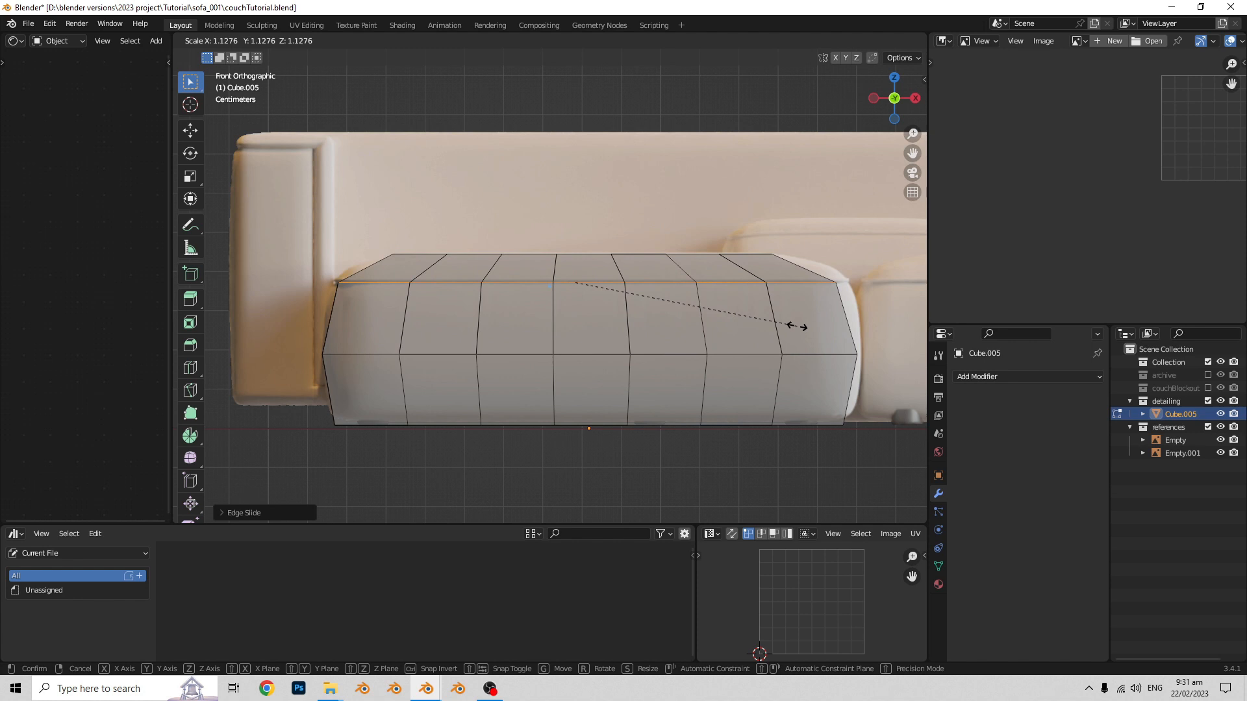
left_click(799, 327)
scroll(796, 328, "down", 1)
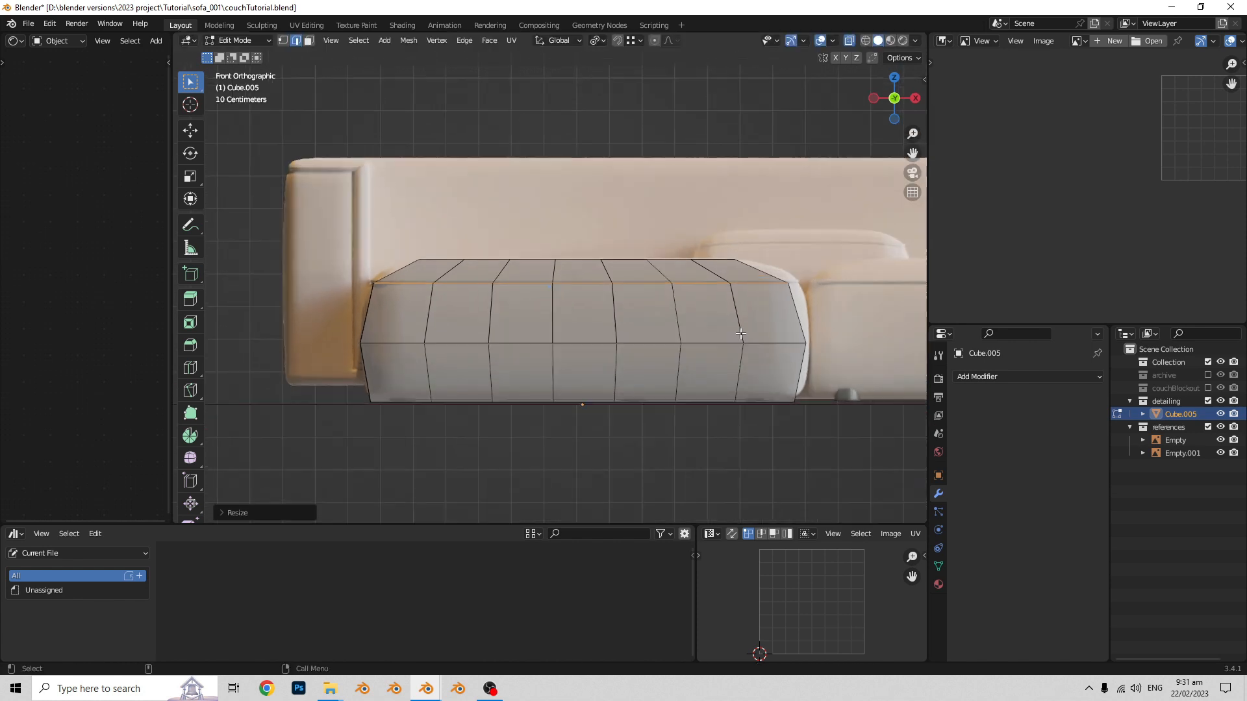
- Scale the upper edge loop slightly further outward to follow the cushion's shoulder in the front reference
scroll(740, 334, "up", 1)
key("s")
left_click(773, 324)
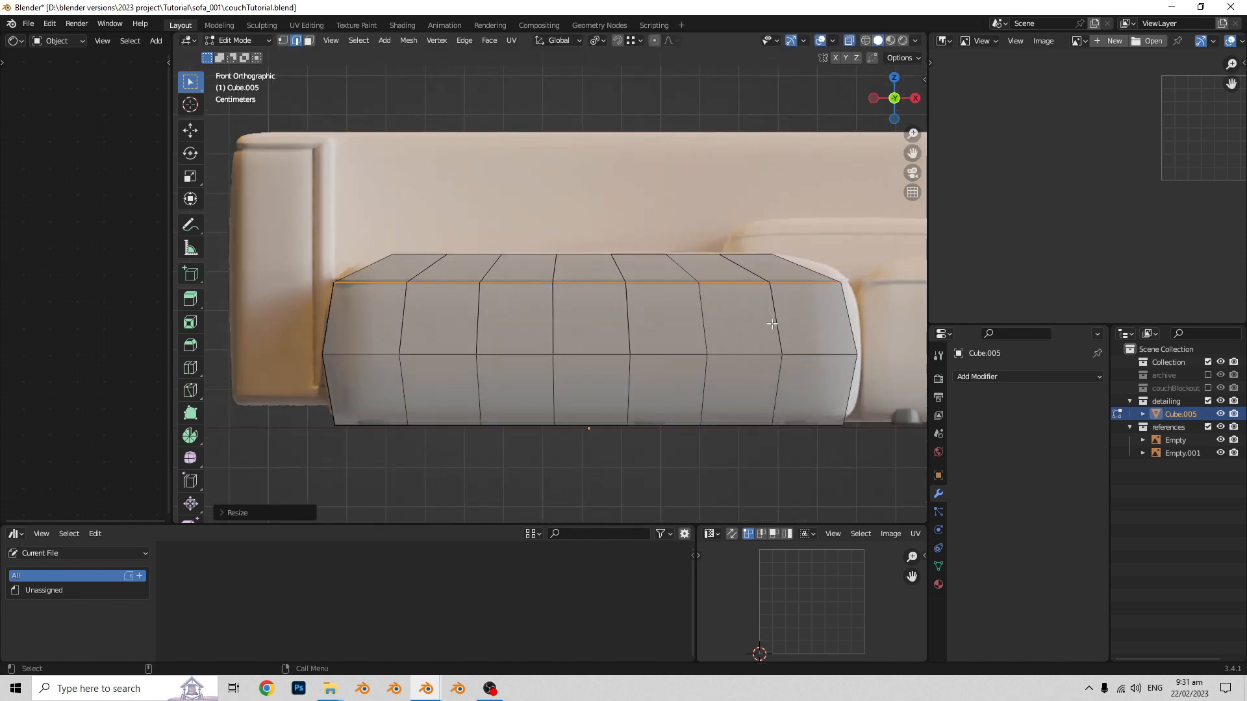
- Turn off X-ray display and bevel the seat block's upper edge loop with one segment into a thin band
key("Tab")
scroll(640, 352, "down", 2)
middle_click_drag(640, 352, 647, 384)
key("alt+z")
key("Tab")
key("alt+z")
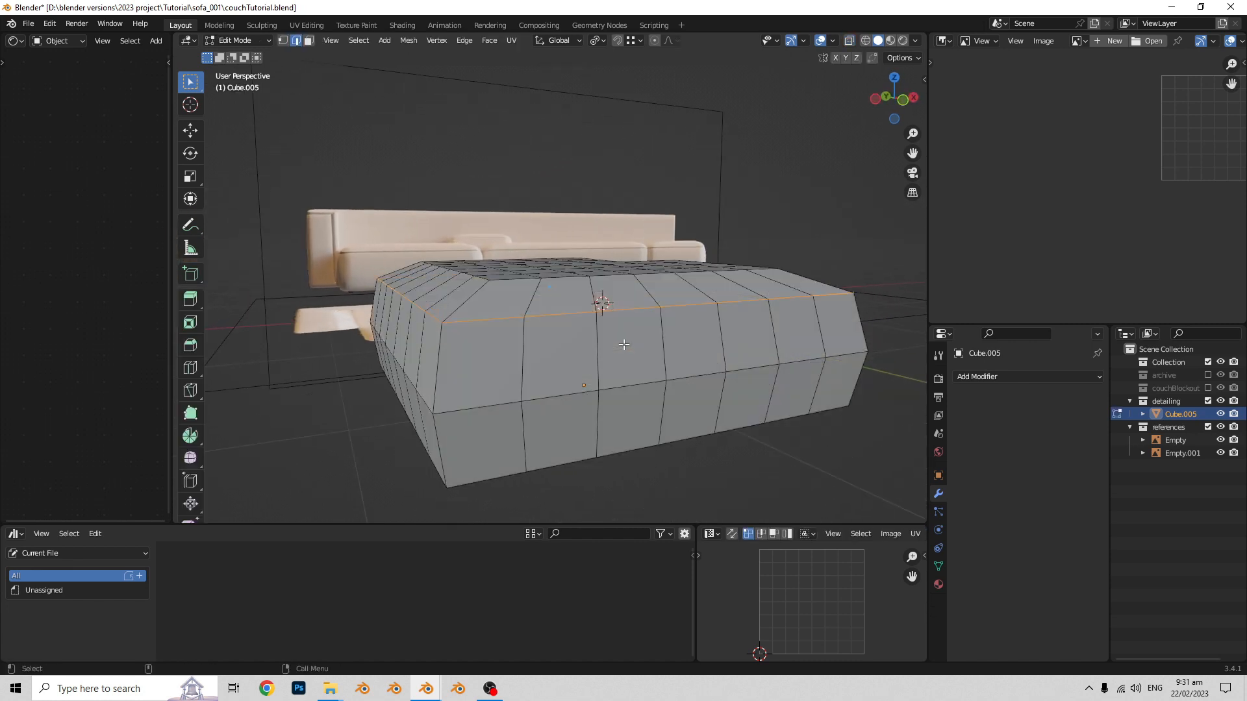
scroll(546, 345, "up", 4)
key("ctrl+b")
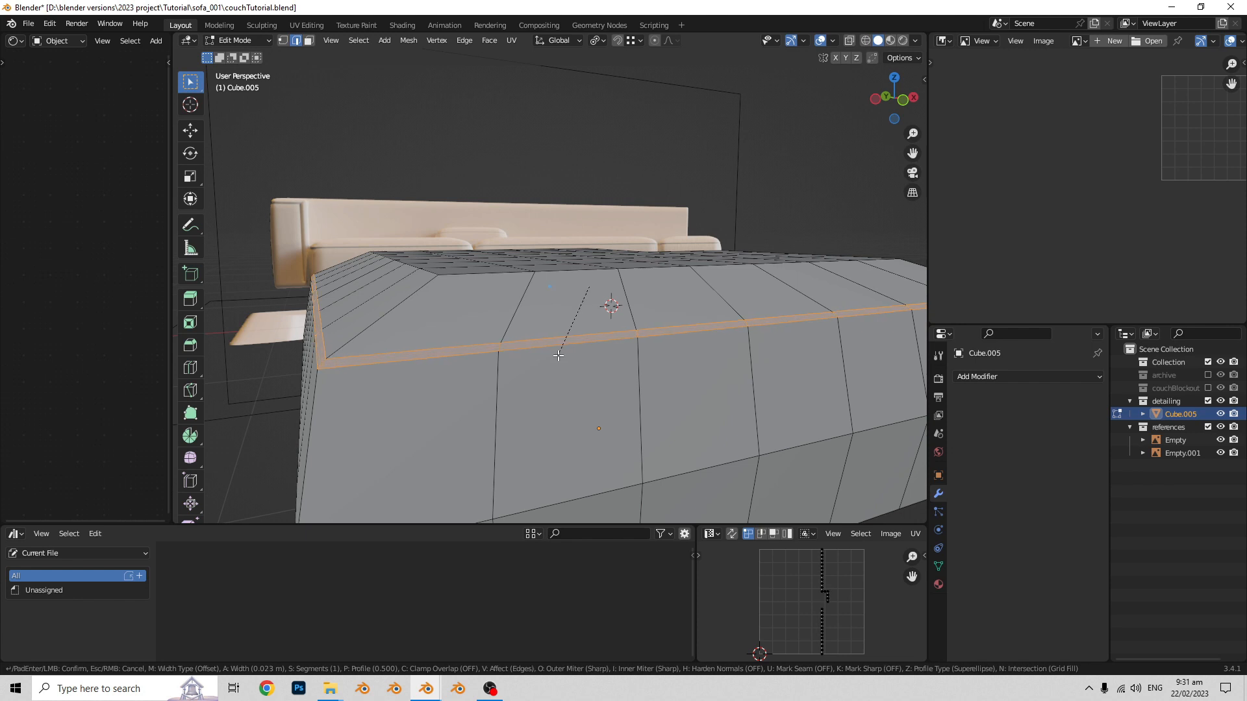
left_click(559, 353)
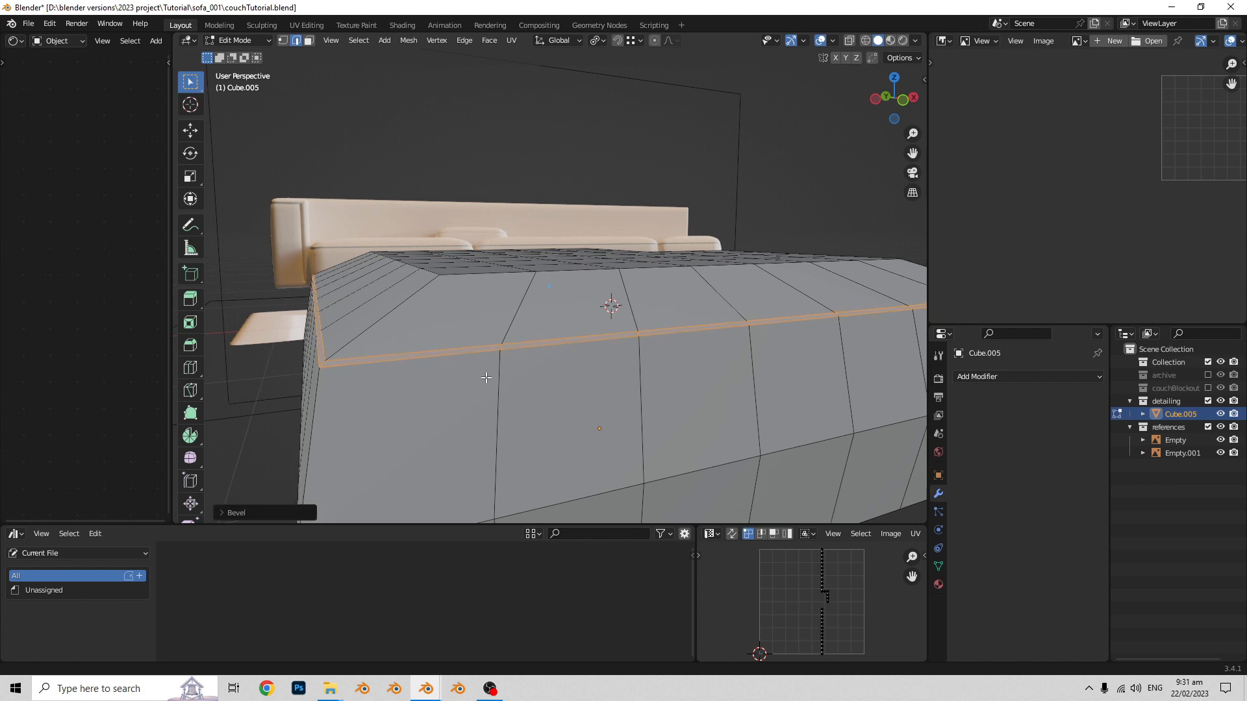
- Inset the faces of the thin bevelled band by about 0.006 m
middle_click_drag(484, 370, 557, 356)
key("i")
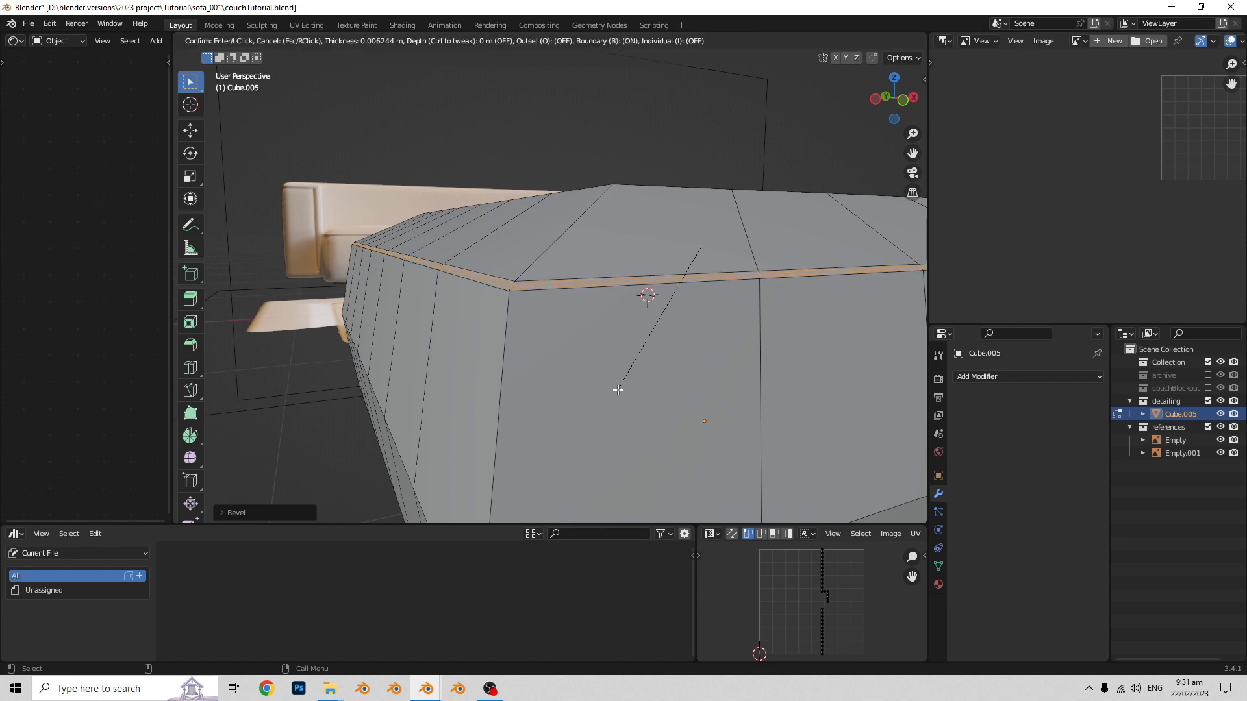
left_click(618, 389)
- Extrude the inset band in place and scale it inward to about 0.98 to form a recessed seam groove
middle_click_drag(618, 389, 714, 377)
key("e")
left_click(615, 271)
scroll(708, 380, "up", 1)
key("alt+z")
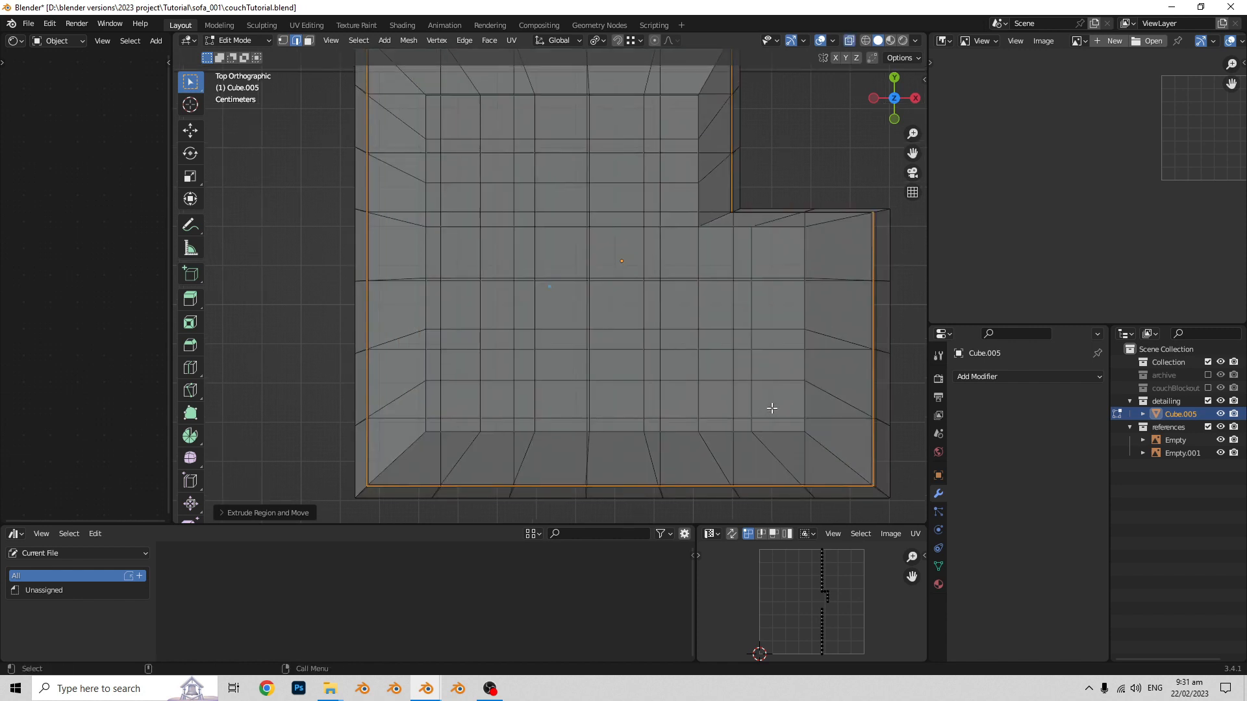
key("s")
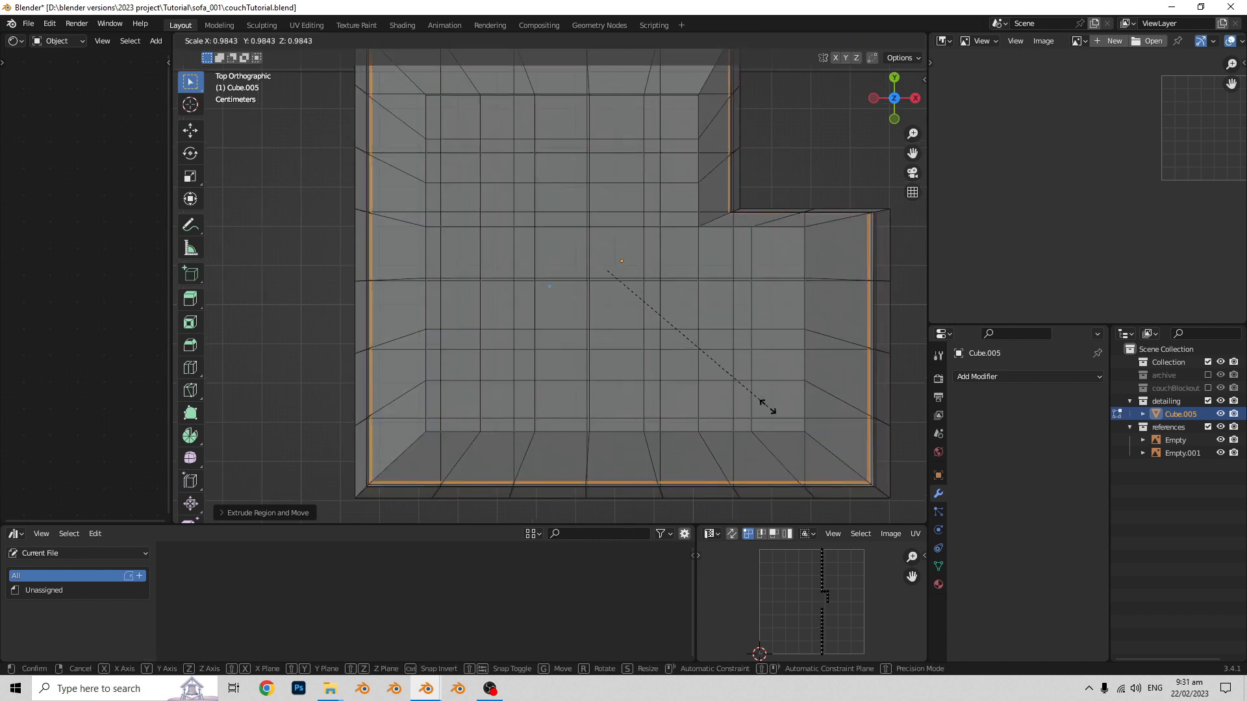
left_click(766, 407)
- Examine the seam groove around the seat block with X-ray off, especially near the L shape's inner corner
scroll(805, 362, "down", 2)
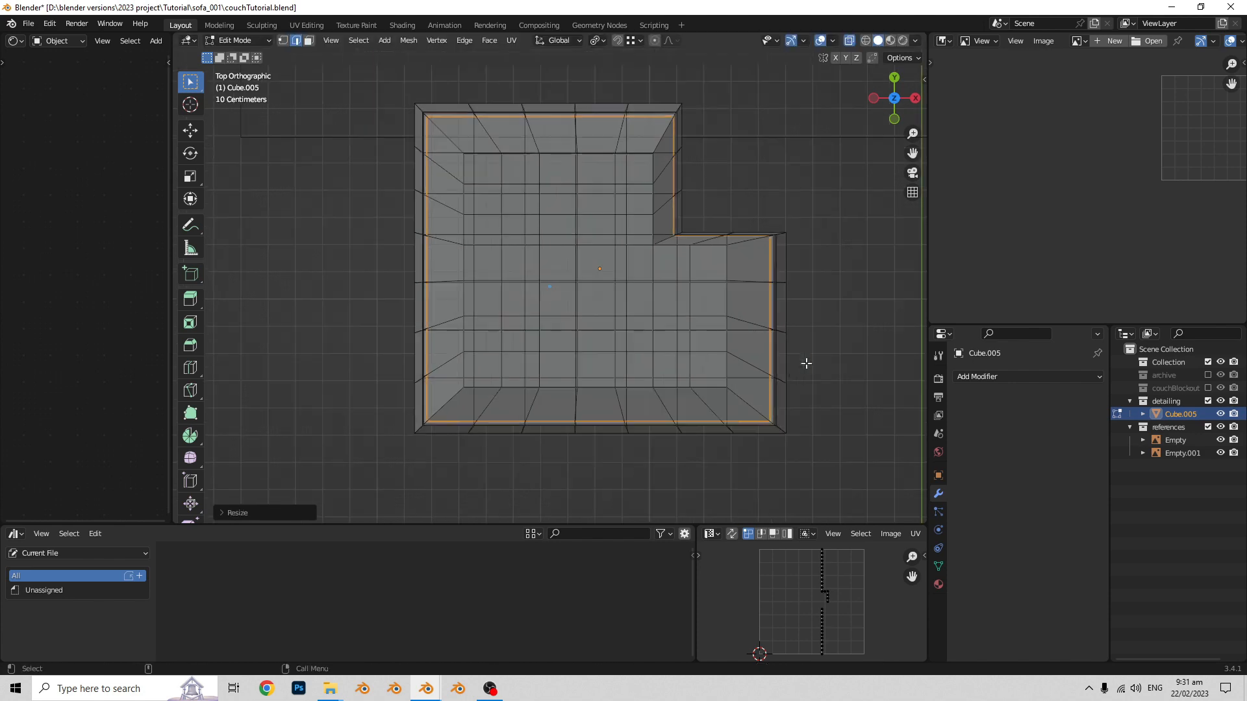
middle_click_drag(804, 361, 713, 345)
key("Tab")
middle_click_drag(514, 380, 510, 343)
key("alt+z")
key("Tab")
scroll(595, 353, "up", 4)
middle_click_drag(595, 353, 621, 337, "shift")
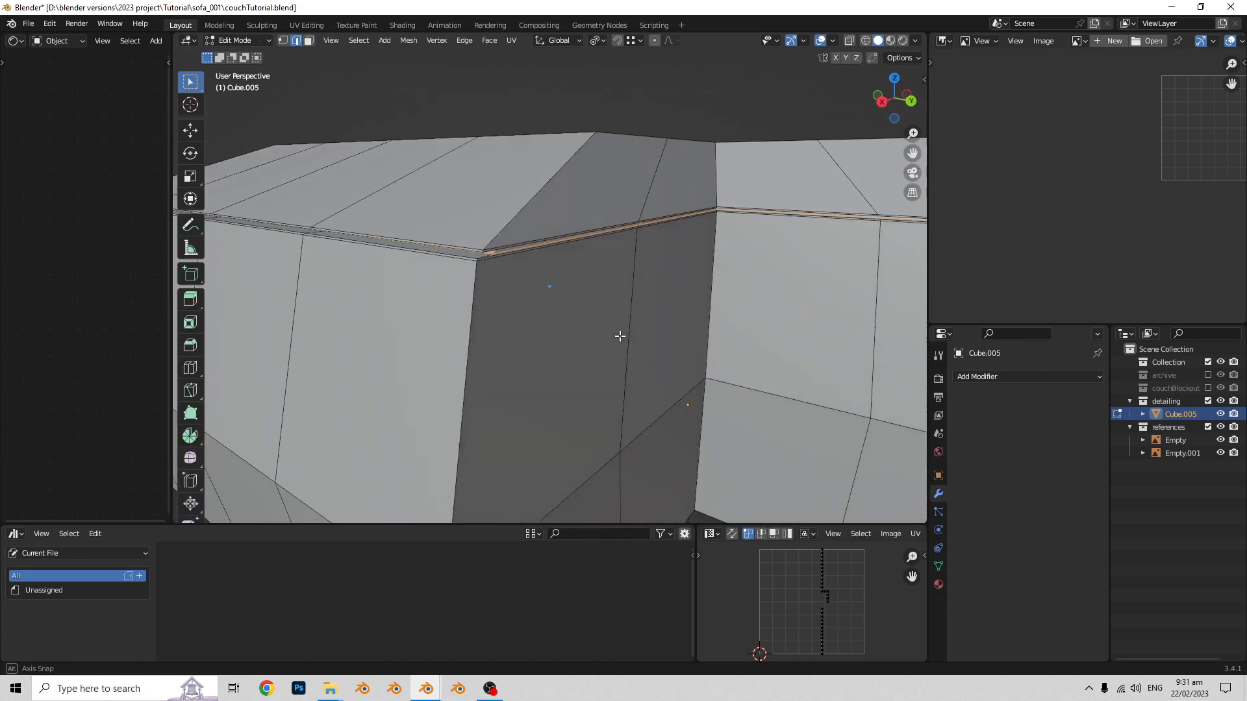
scroll(582, 287, "up", 4)
scroll(594, 305, "down", 2)
scroll(593, 305, "down", 3)
scroll(604, 295, "up", 3)
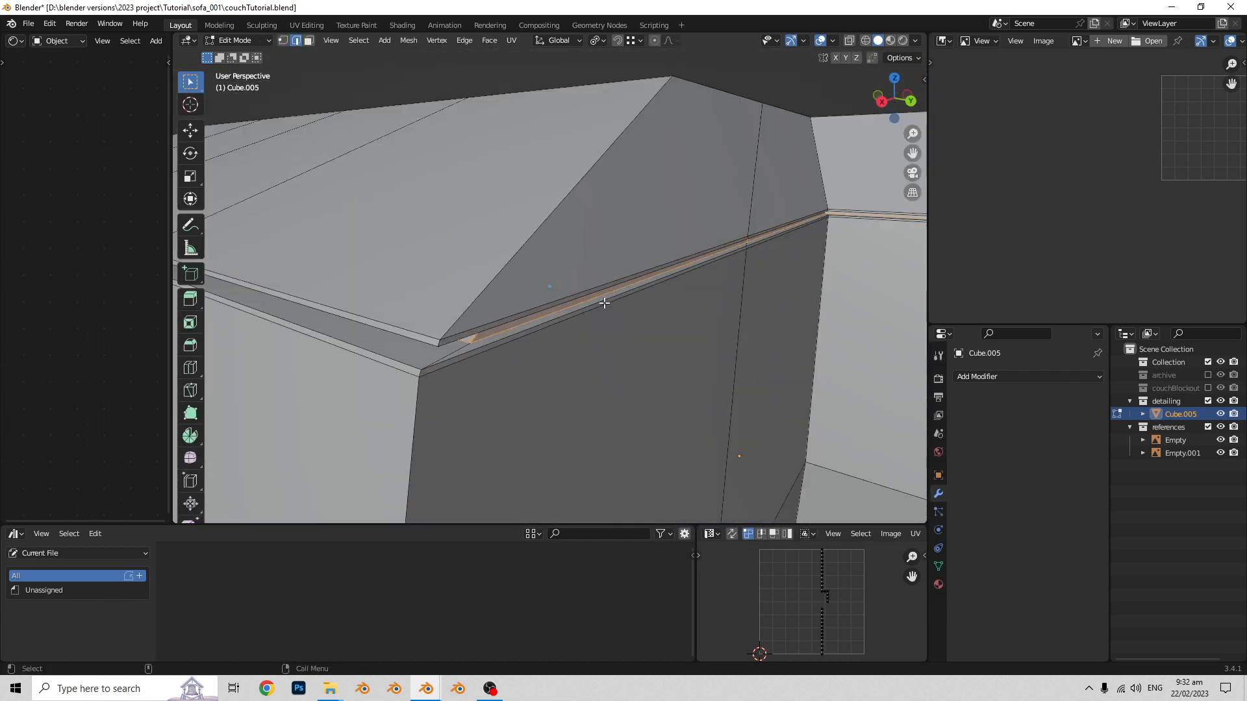
- Select the recessed seam faces beside the L shape's inner corner and move them about 0.0017 m along X
left_click(545, 298)
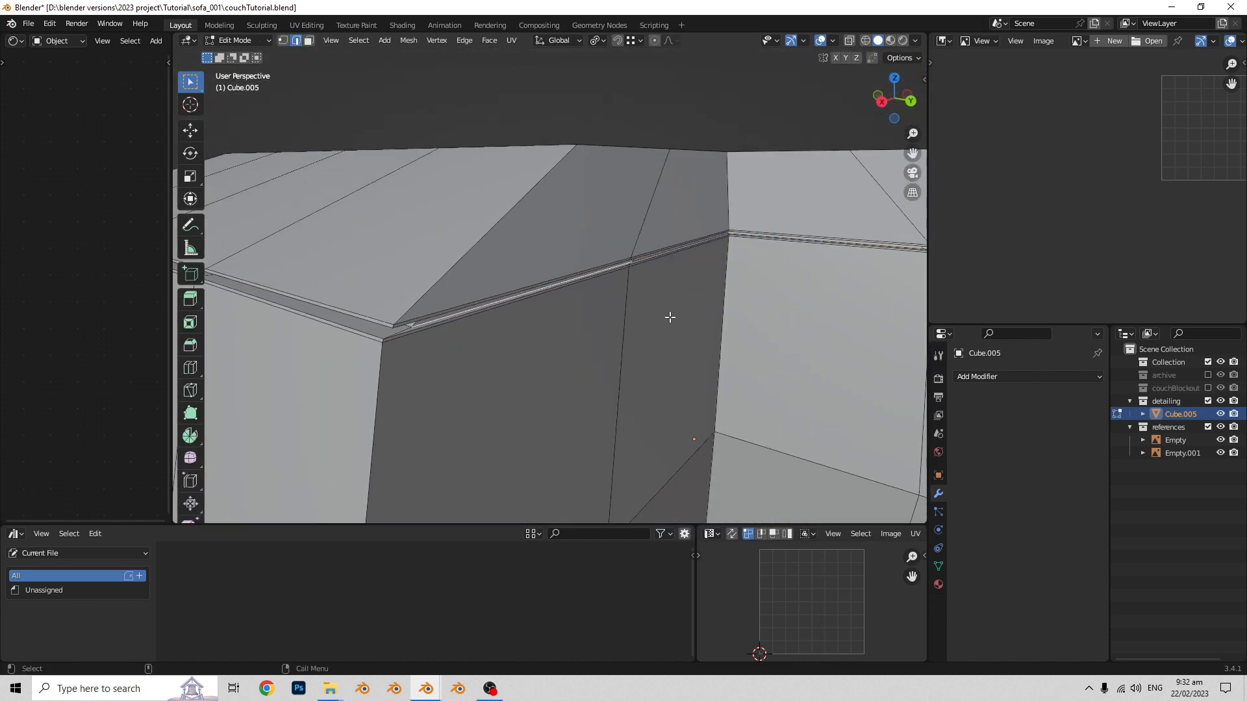
scroll(674, 286, "up", 3)
middle_click_drag(674, 286, 672, 255)
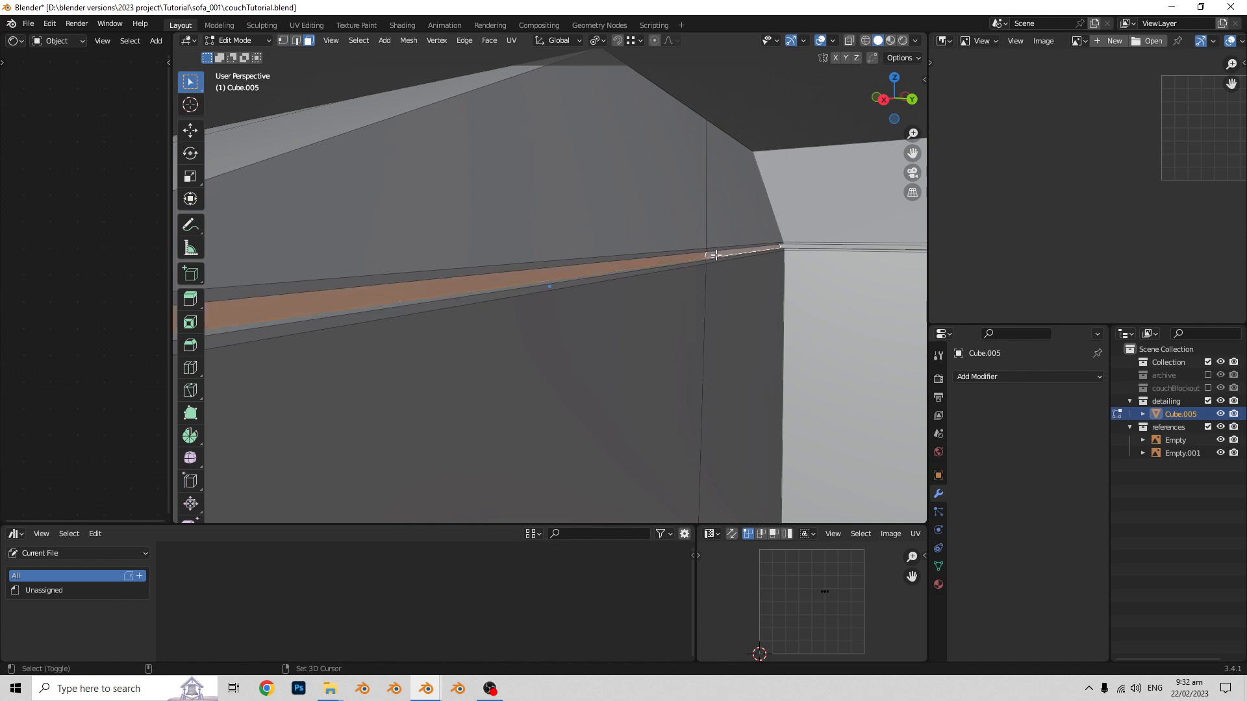
middle_click_drag(705, 260, 582, 317)
scroll(590, 330, "up", 2)
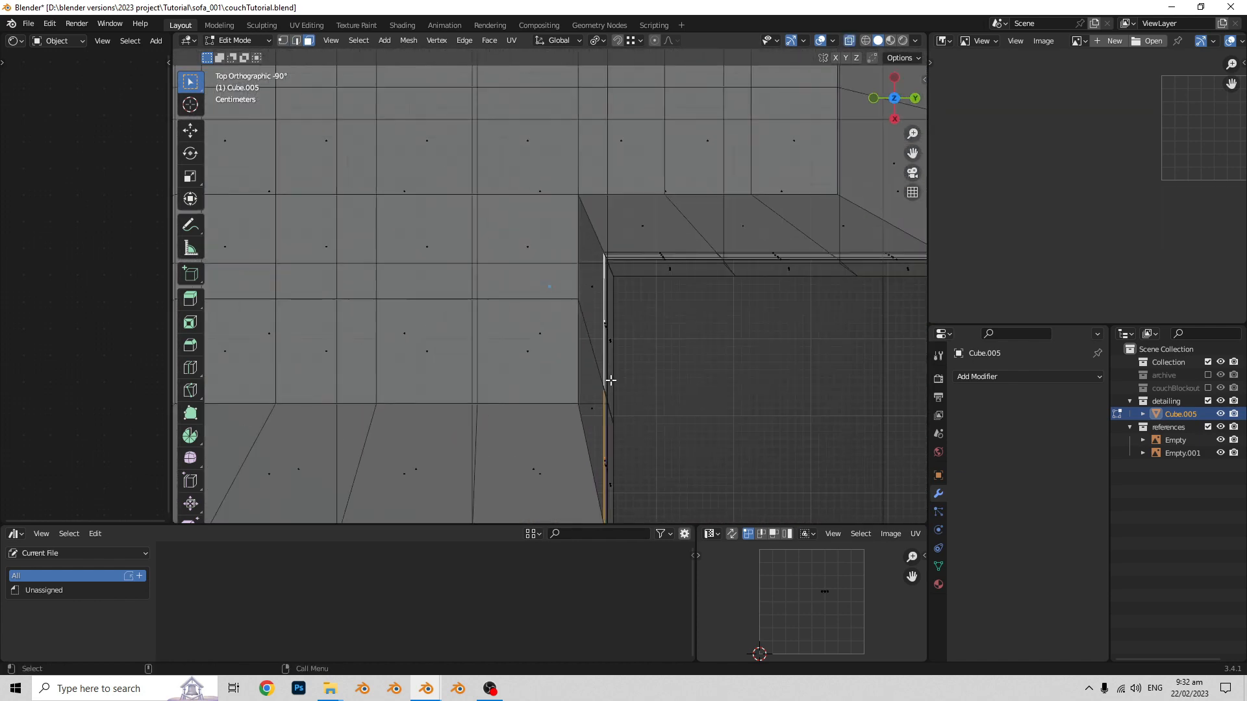
key("g")
key("x")
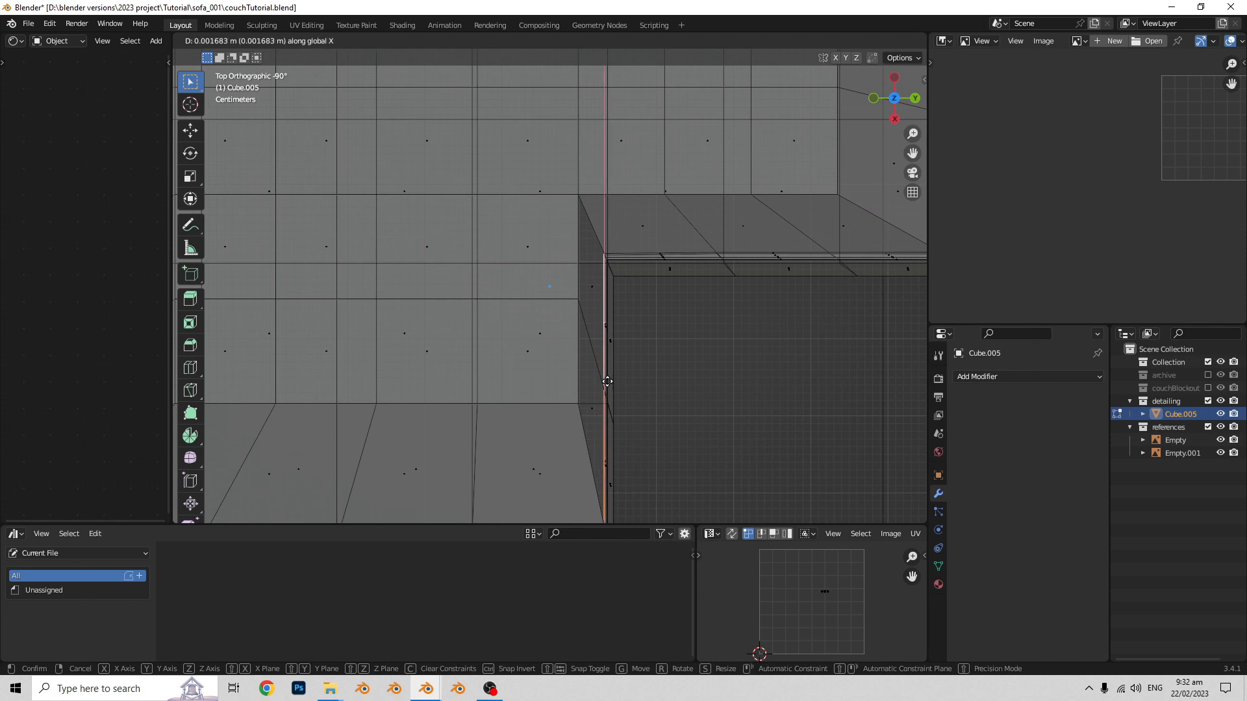
left_click(606, 381)
- Return to Object Mode and reselect the seat block
key("Tab")
middle_click_drag(559, 372, 771, 339)
left_click(602, 404)
left_click(589, 355)
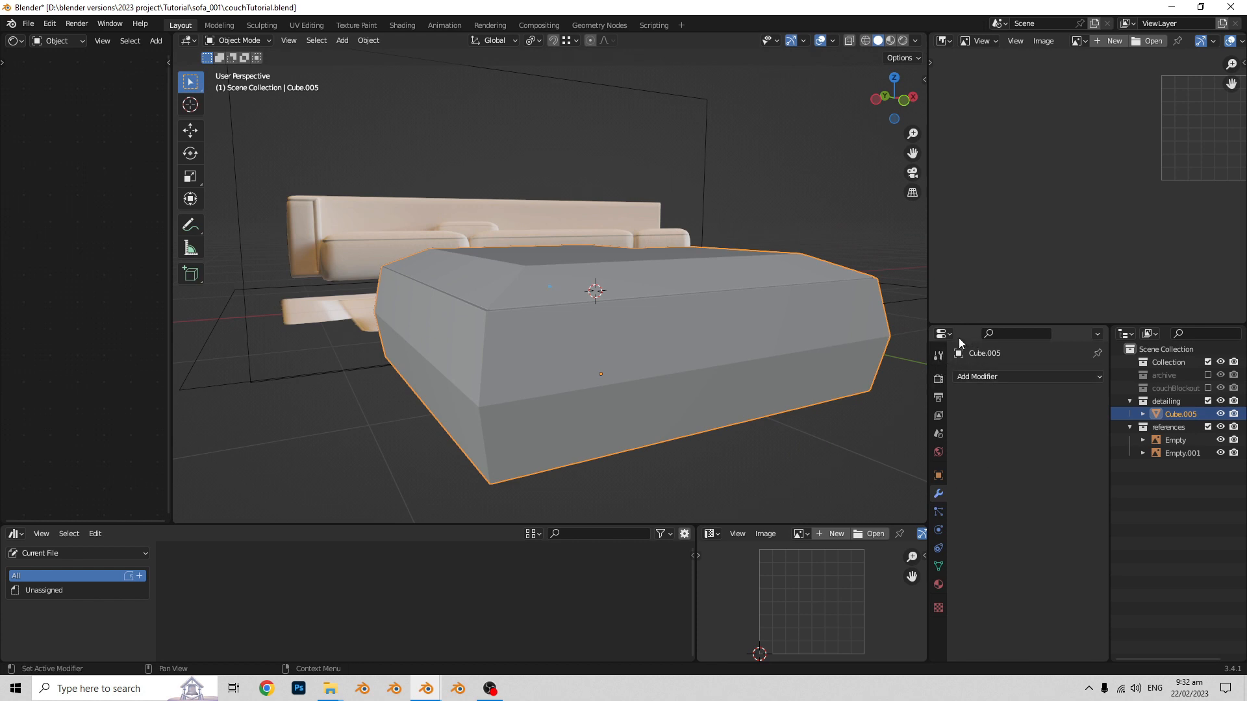
- Add a Subdivision Surface modifier to the L-shaped seat block and set its viewport level to 2
left_click(1065, 378)
left_click(879, 305)
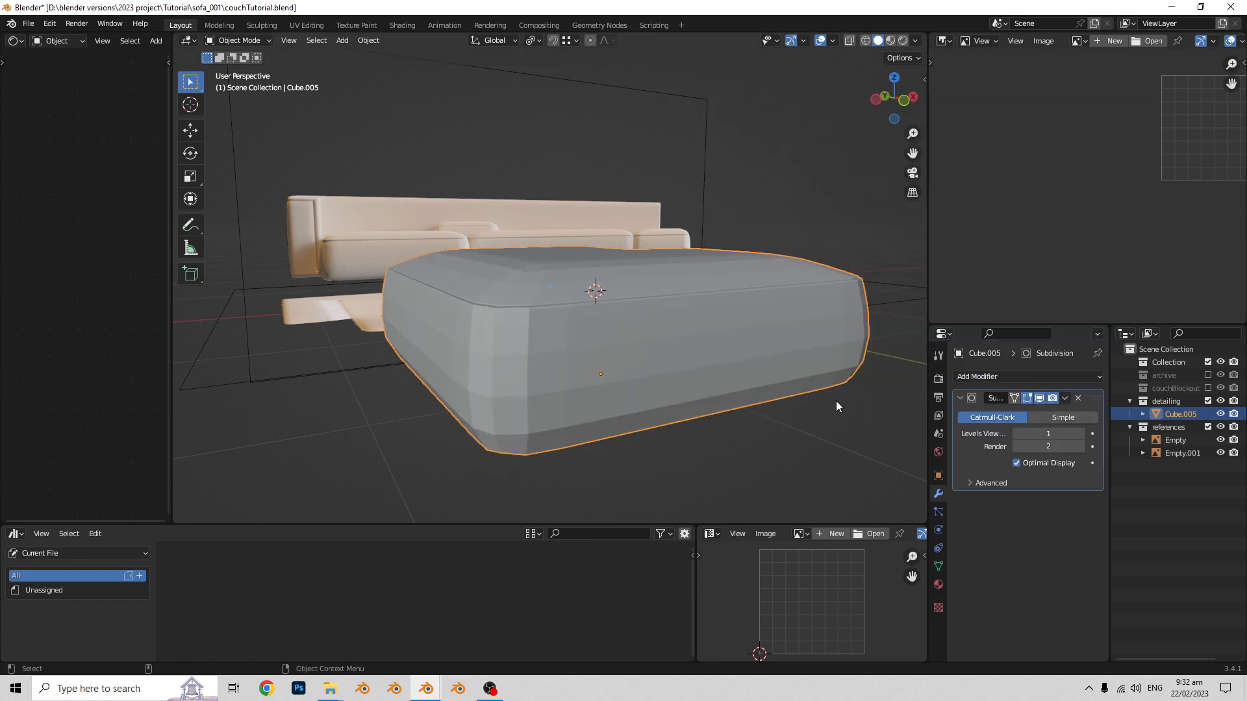
left_click(1078, 434)
middle_click_drag(893, 440, 635, 387)
- Apply Shade Auto Smooth to the seat block
right_click(599, 367)
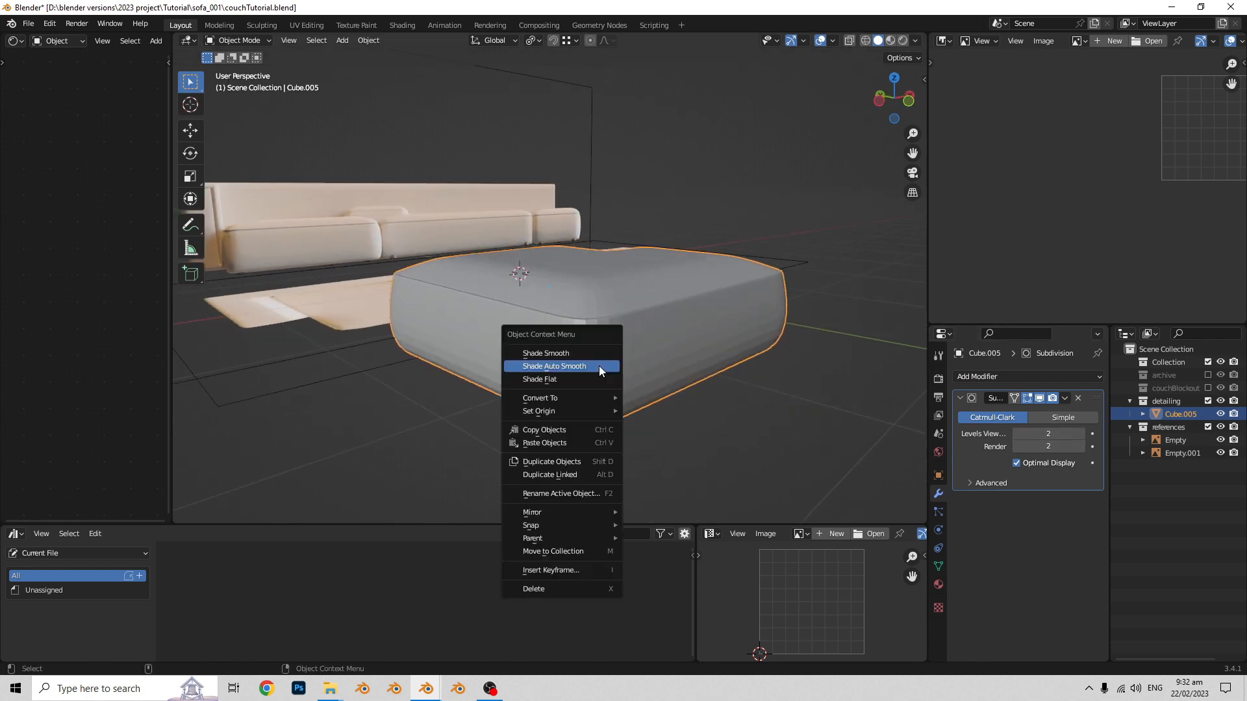
left_click(596, 365)
middle_click_drag(746, 364, 668, 375)
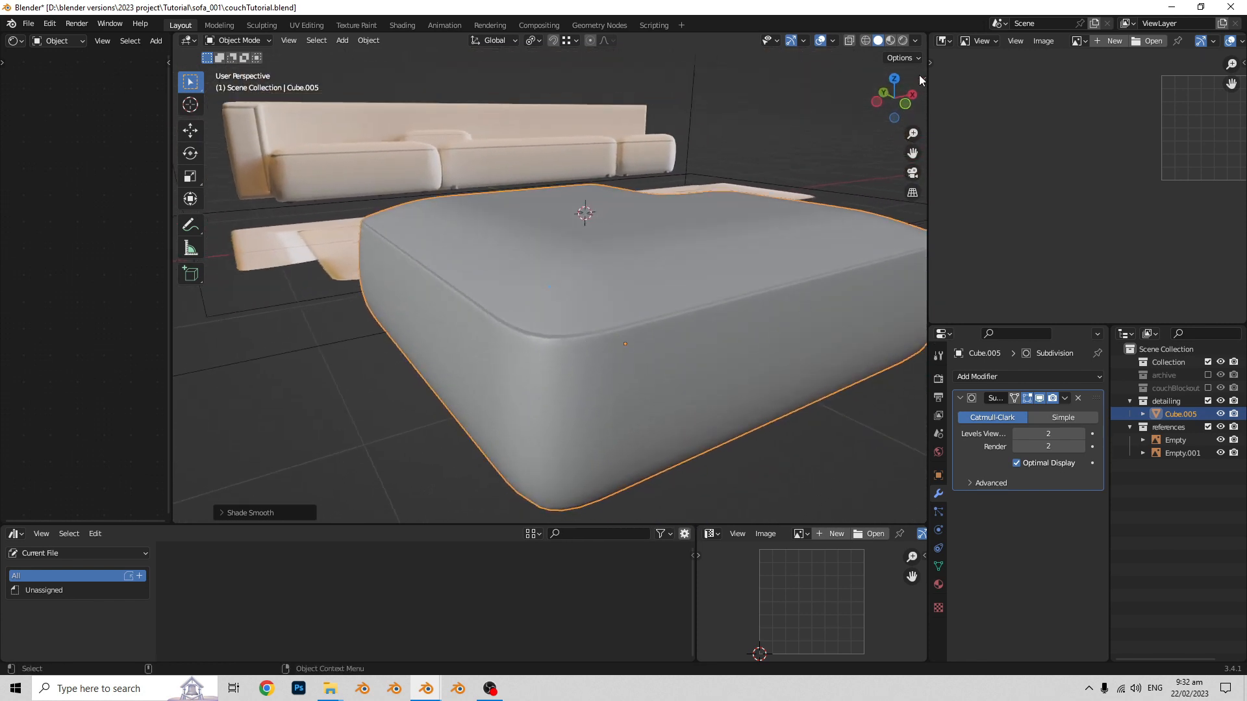
- Load perspective.png as a reference image beside the model and frame the chaise seat's seam and corners
left_click(1155, 43)
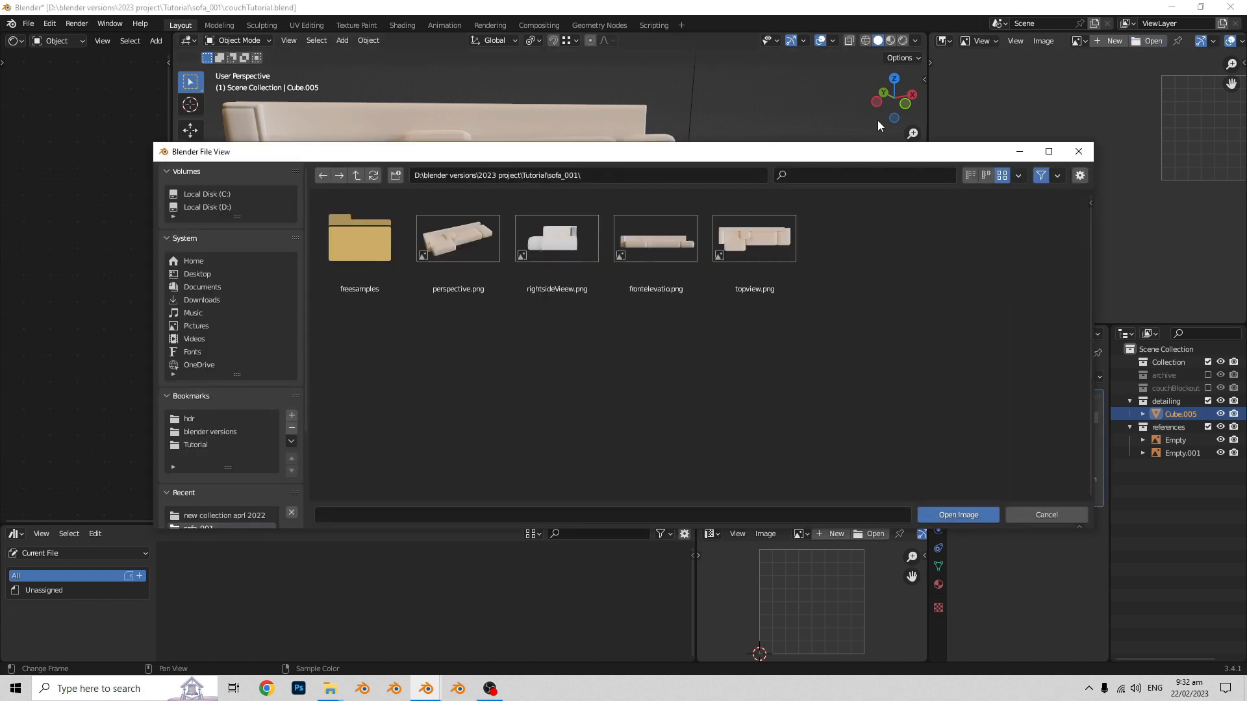
left_click(497, 244)
left_click(937, 514)
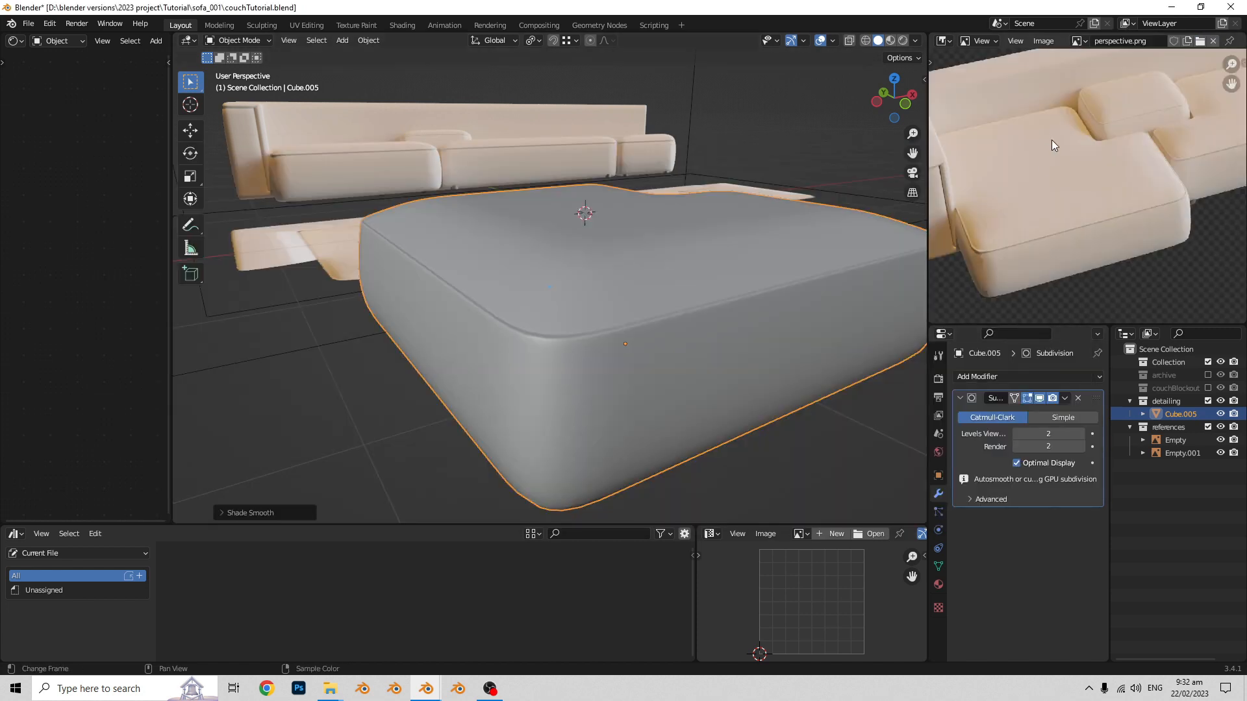
scroll(984, 247, "up", 2)
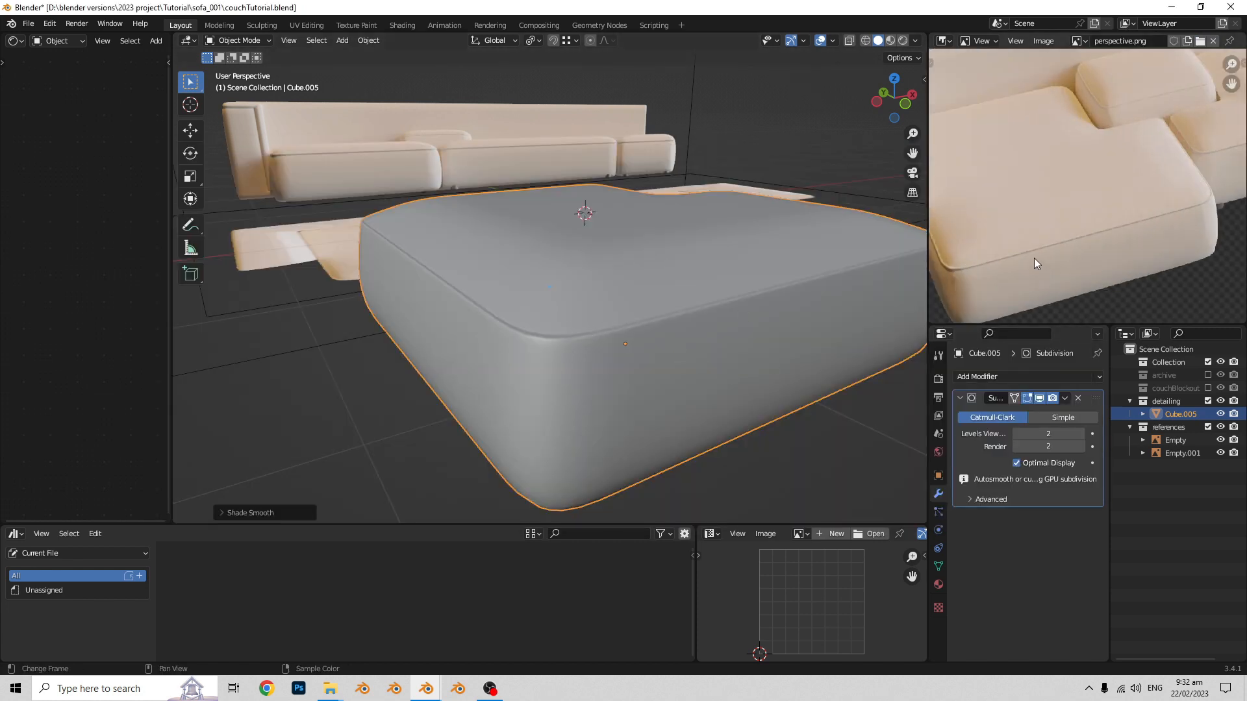
scroll(1035, 260, "down", 1)
scroll(1052, 240, "up", 4)
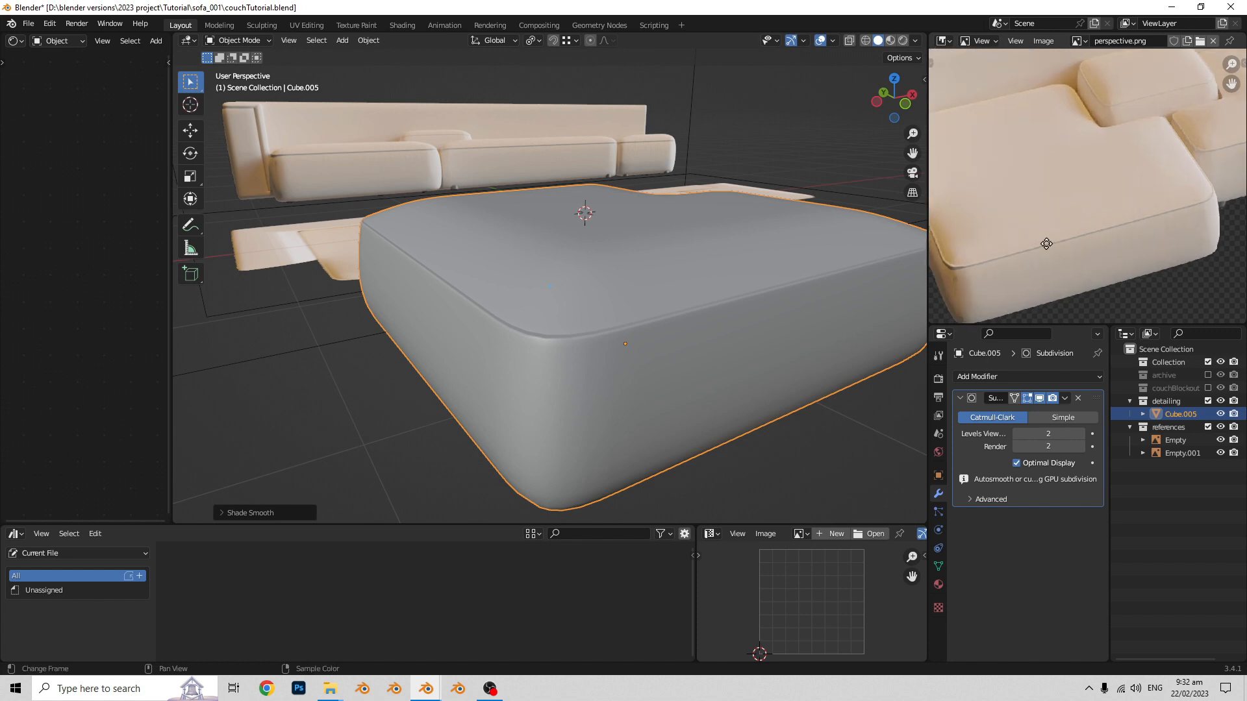
scroll(1073, 232, "down", 2)
- Duplicate the seat block in place and move the copy to the archive collection
middle_click_drag(790, 298, 816, 262)
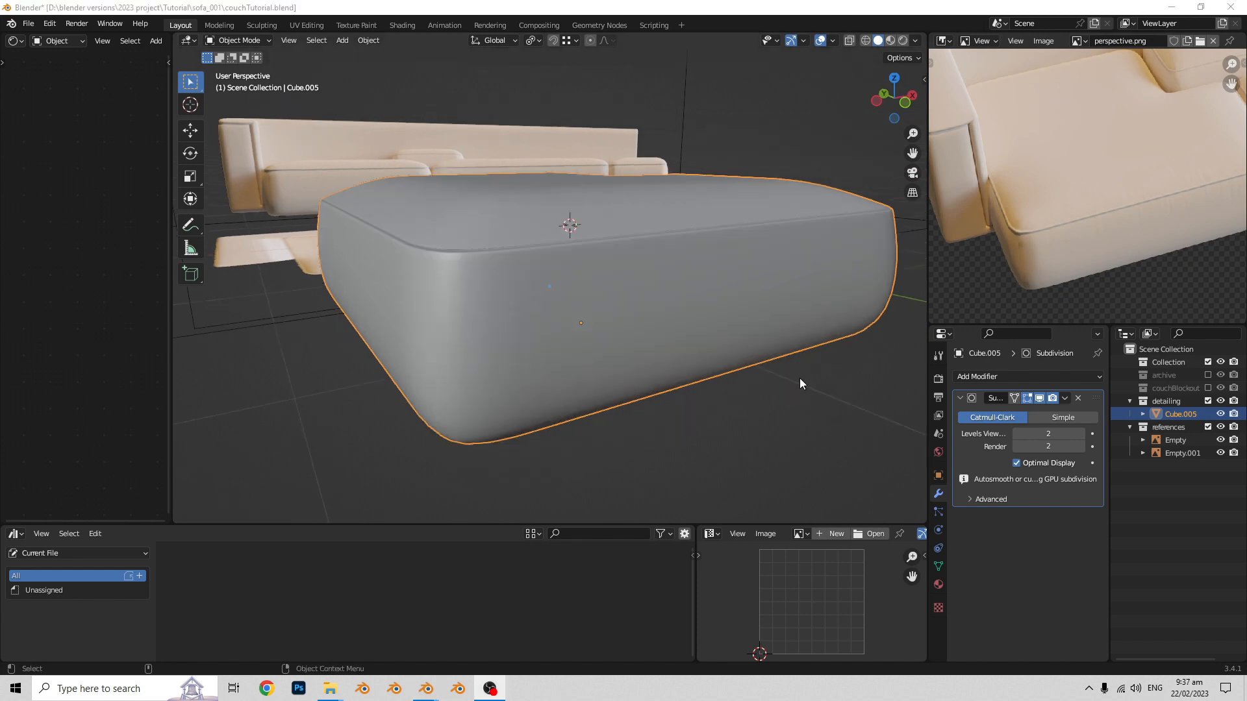
left_click(796, 376)
middle_click_drag(741, 356, 613, 331)
left_click(652, 334)
key("shift+d")
right_click(628, 206)
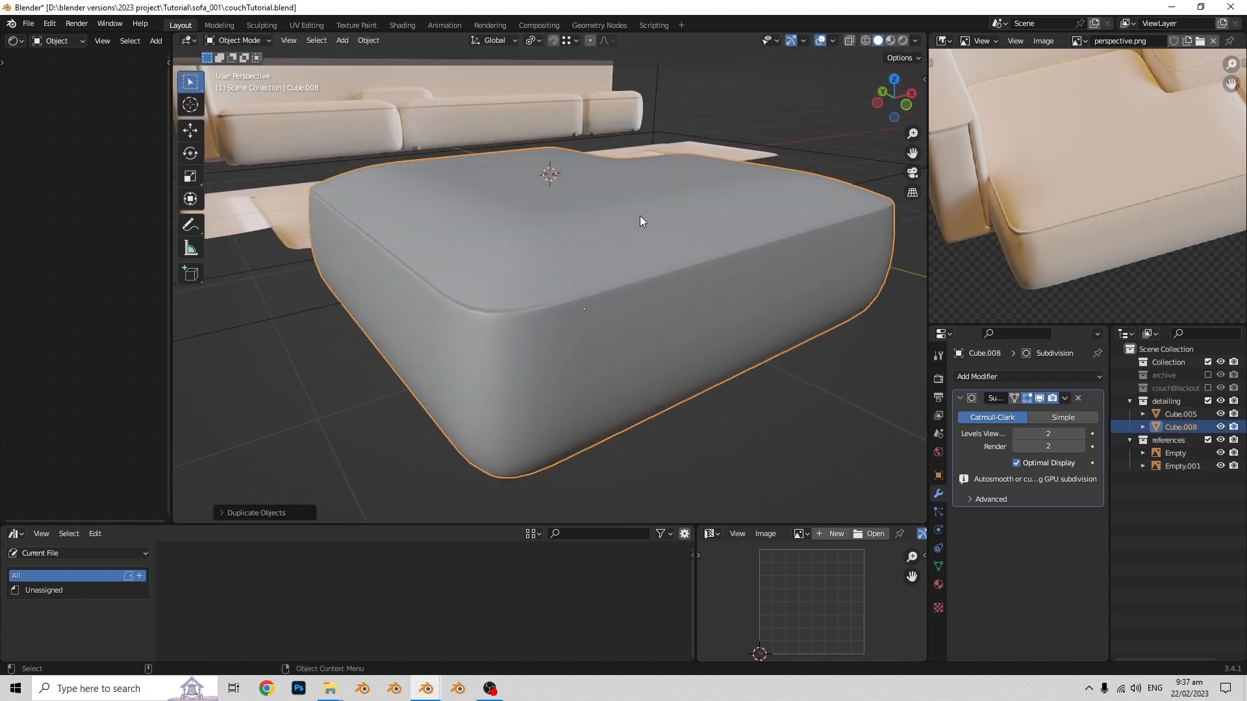
key("m")
left_click(626, 216)
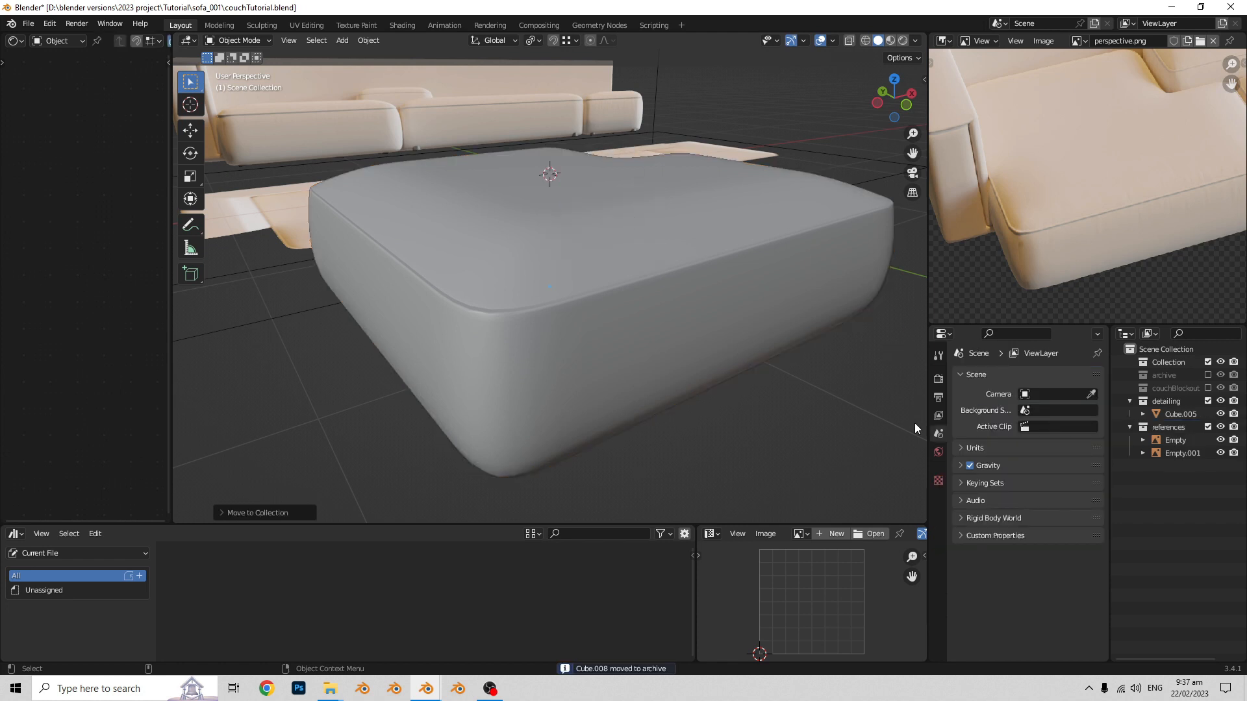
- Reselect the original seat block and enter Edit Mode on it
middle_click_drag(712, 341, 718, 334)
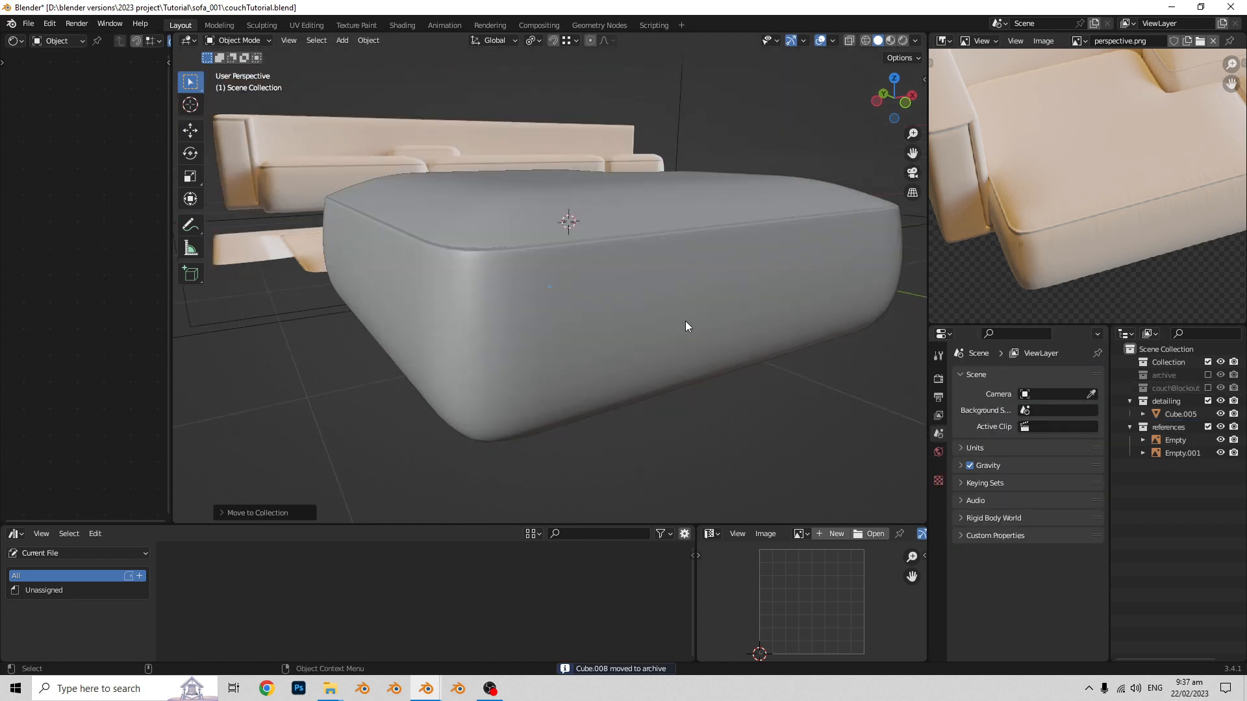
middle_click_drag(633, 317, 660, 313)
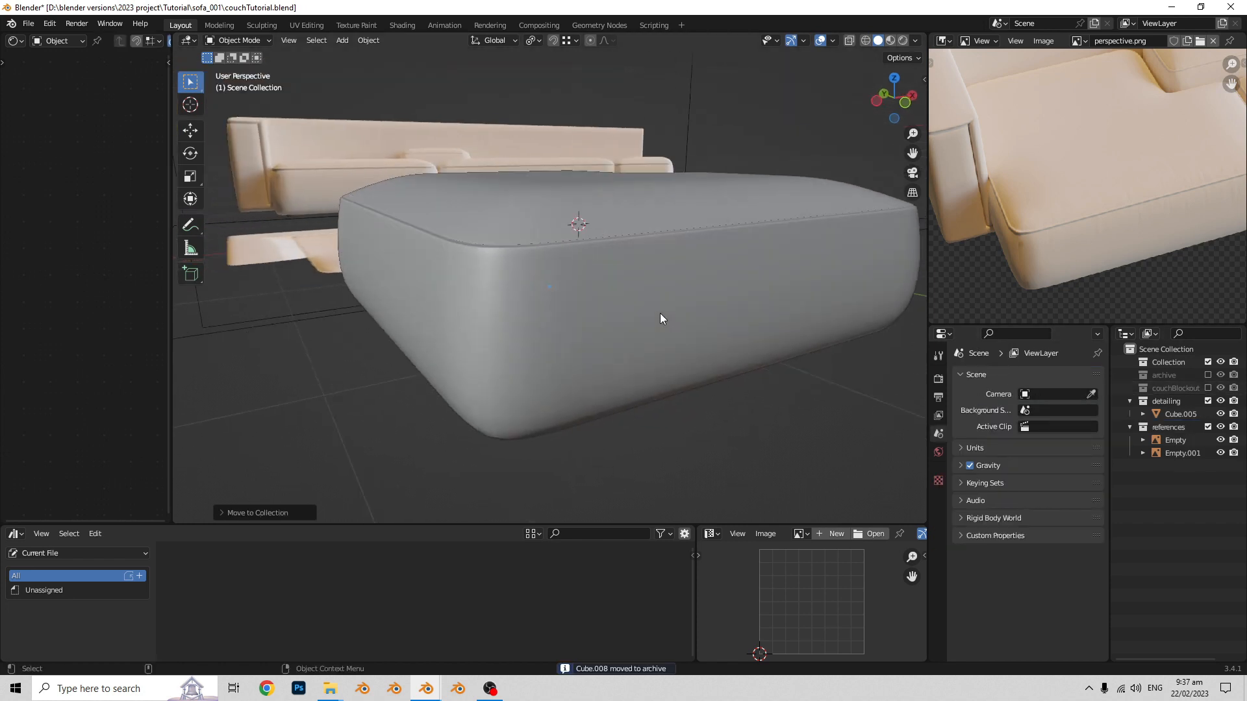
left_click(561, 303)
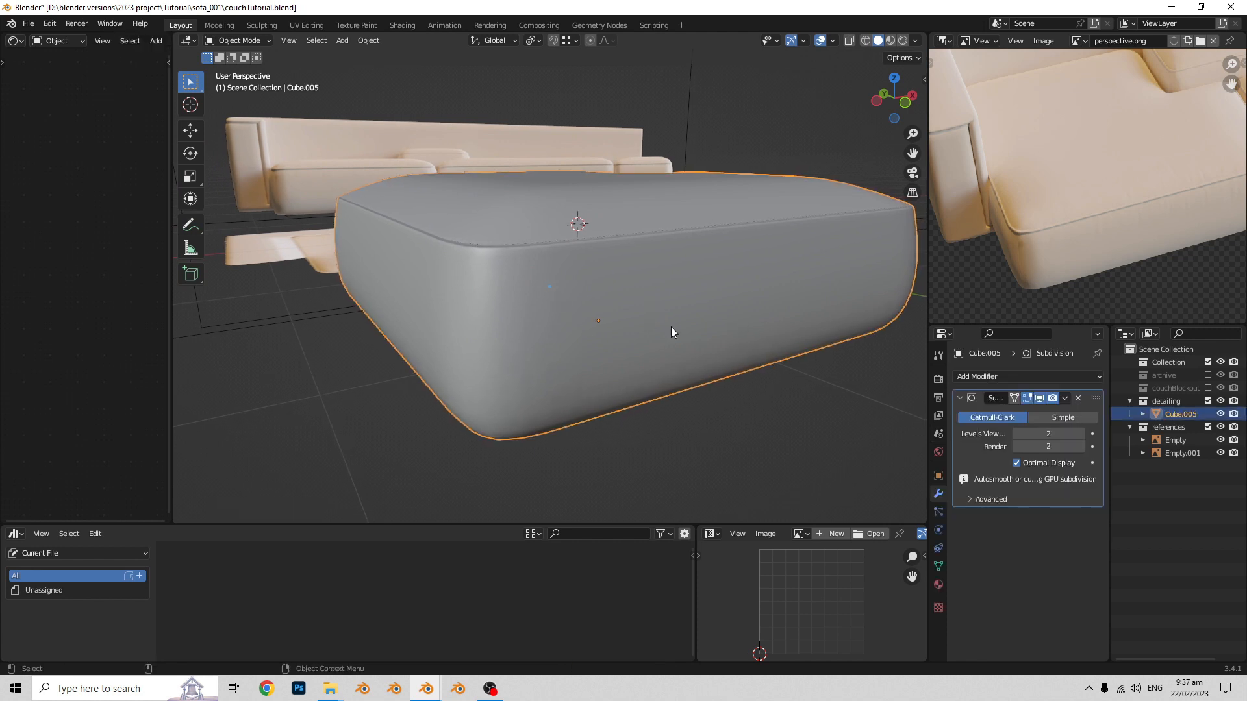
middle_click_drag(728, 349, 717, 372)
key("ctrl+Tab")
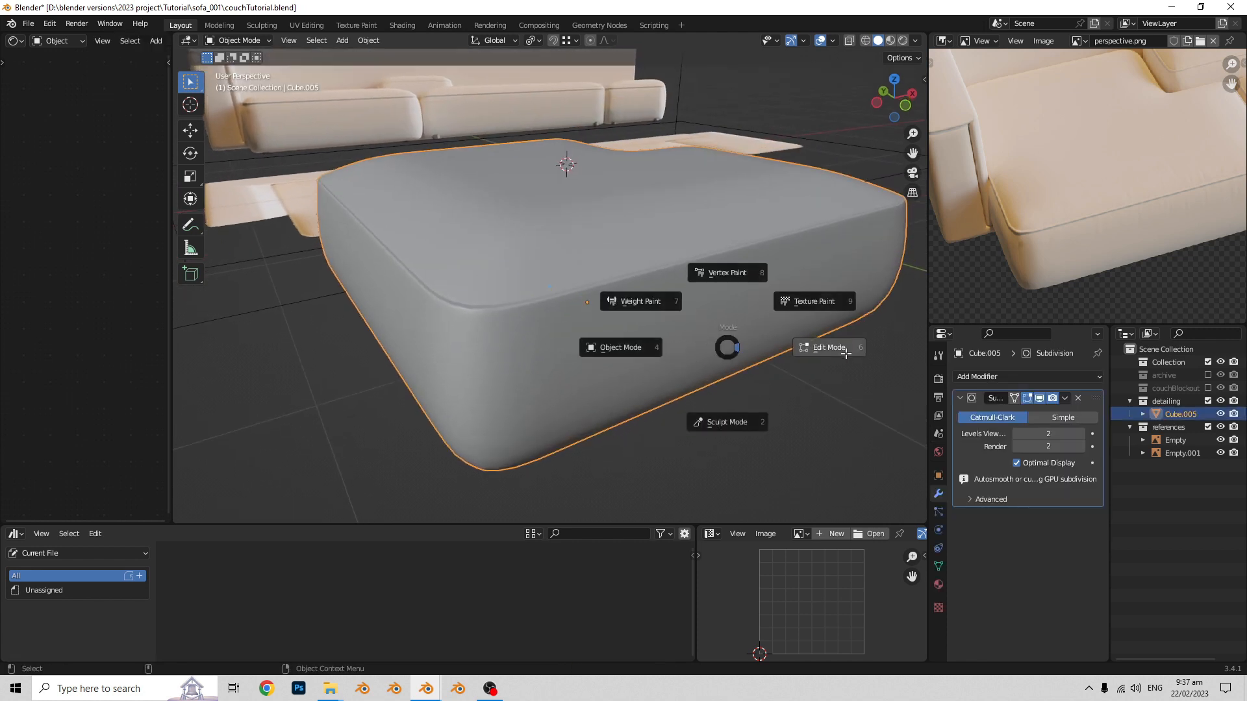
key("Escape")
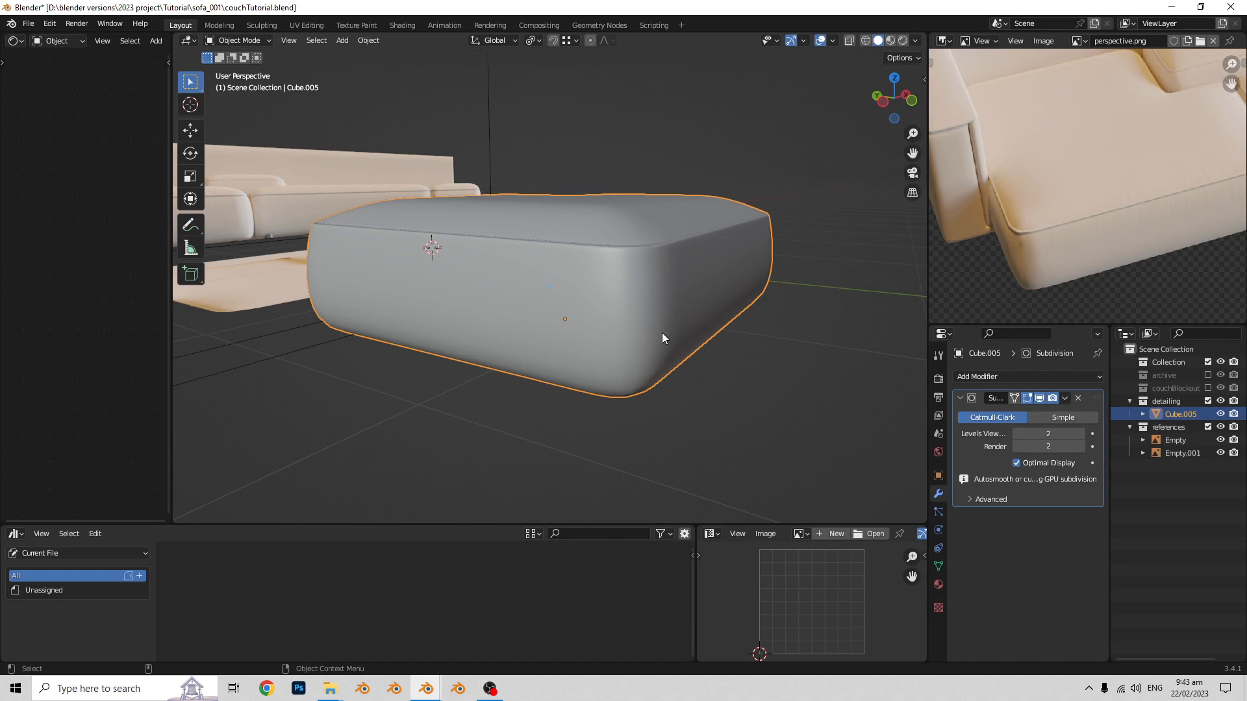
middle_click_drag(661, 333, 590, 359)
key("Tab")
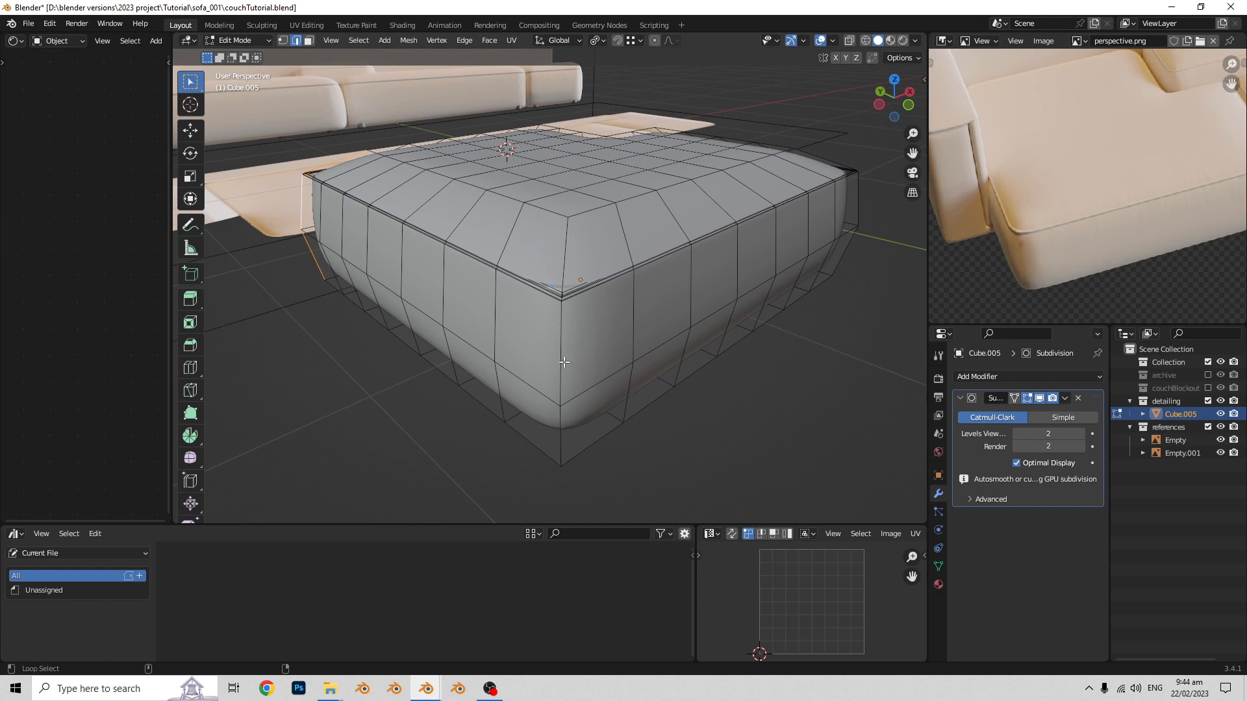
- Try to bevel the seat block's vertical corner edge loops by about 0.094 m with two segments
middle_click_drag(826, 348, 470, 322)
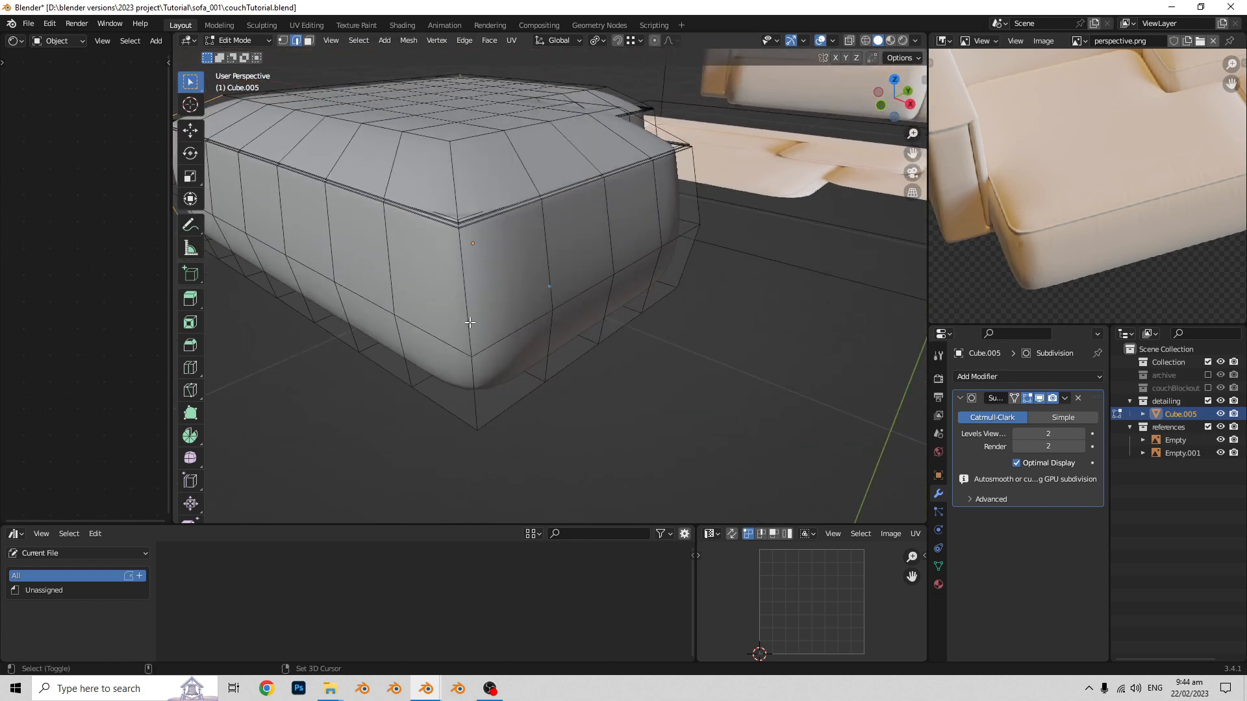
mouse_move(619, 319)
middle_mouse_down()
mouse_move(623, 354)
mouse_move(523, 357)
mouse_move(574, 366)
mouse_move(490, 305)
mouse_move(566, 274)
middle_mouse_up()
key("alt+z")
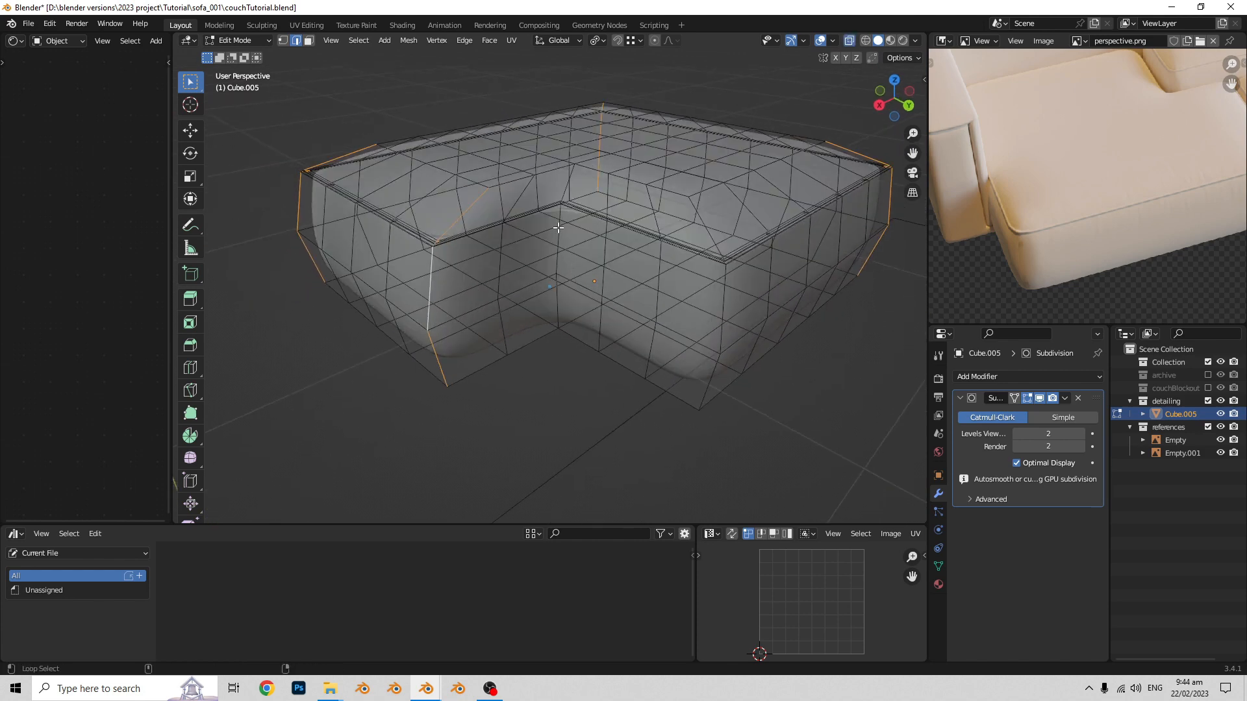
key("alt+z")
mouse_move(669, 266)
middle_mouse_down()
mouse_move(651, 302)
mouse_move(718, 294)
mouse_move(696, 328)
mouse_move(723, 283)
mouse_move(817, 327)
mouse_move(728, 299)
mouse_move(690, 308)
middle_mouse_up()
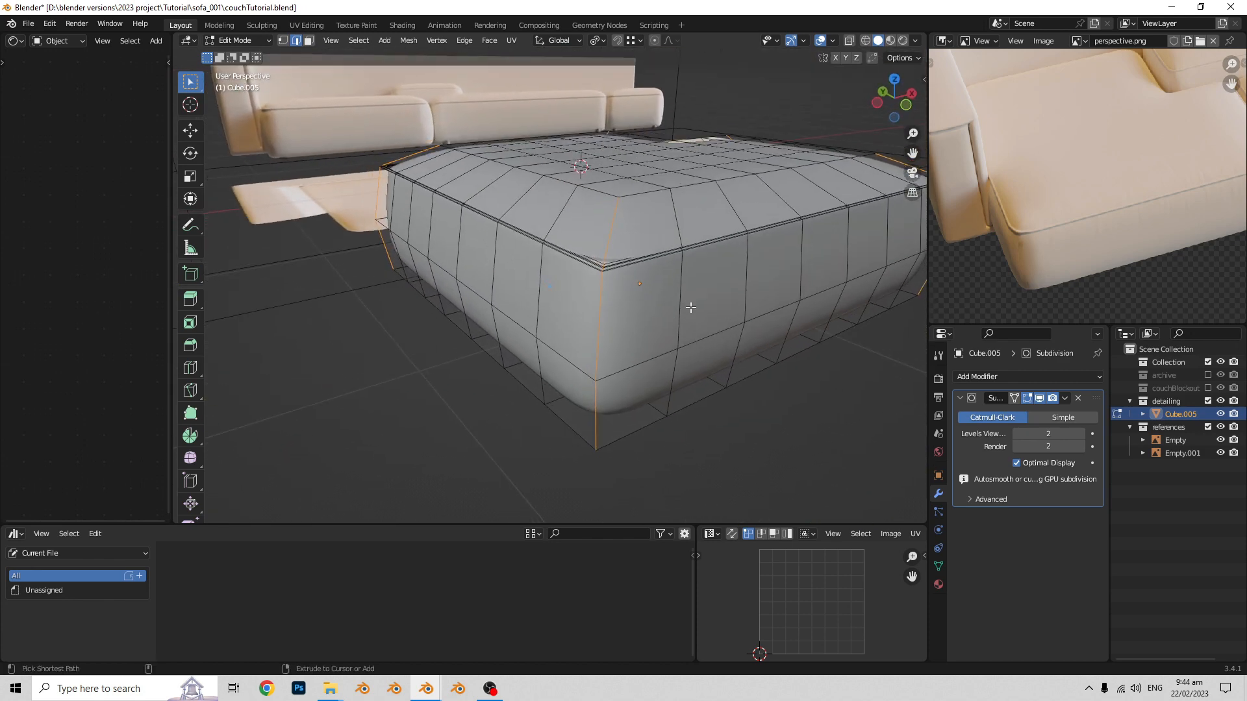
key("ctrl+b")
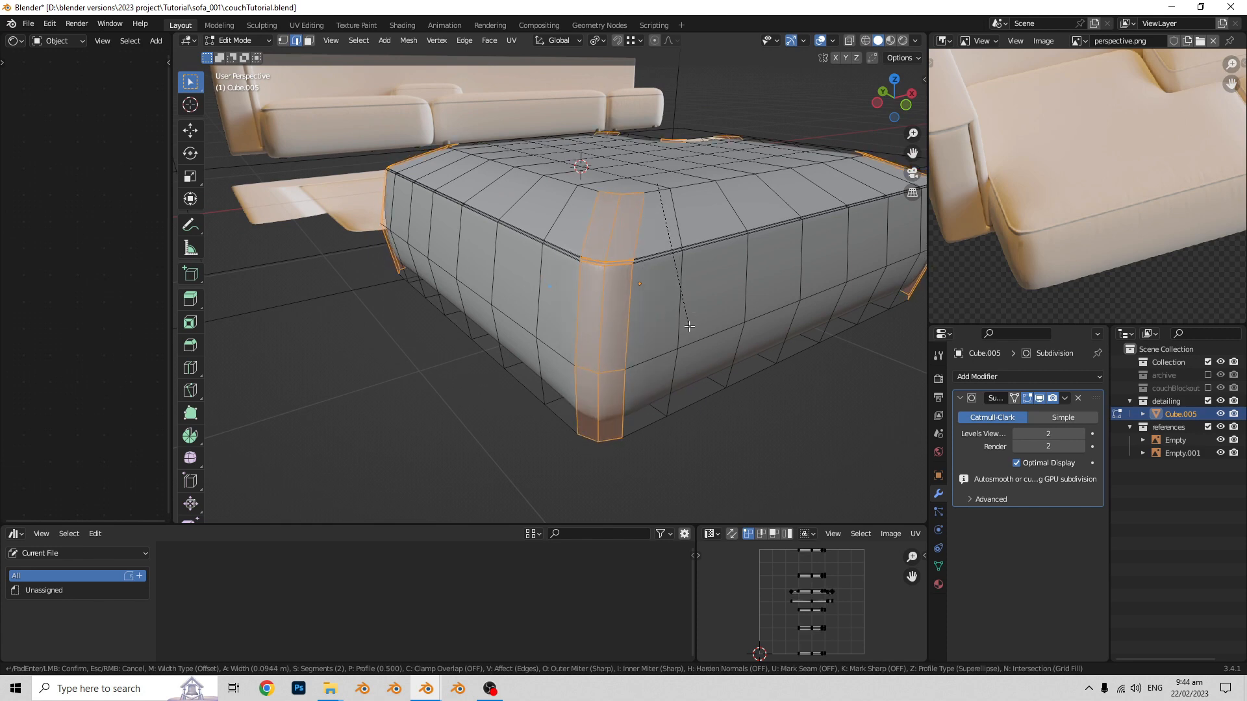
right_click(689, 327)
- Flatten the vertical edge loop nearest the seat block's negative-X side along X in front view
middle_click_drag(689, 327, 638, 323)
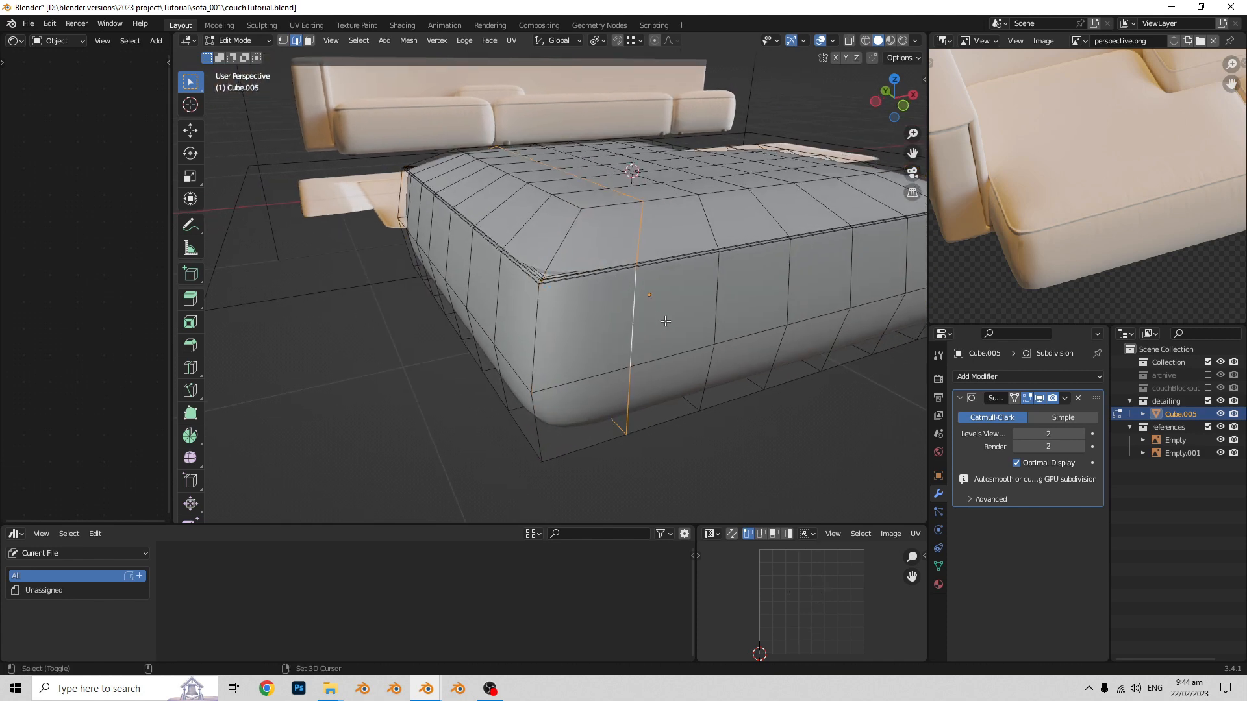
key("KP_1")
scroll(779, 307, "up", 2)
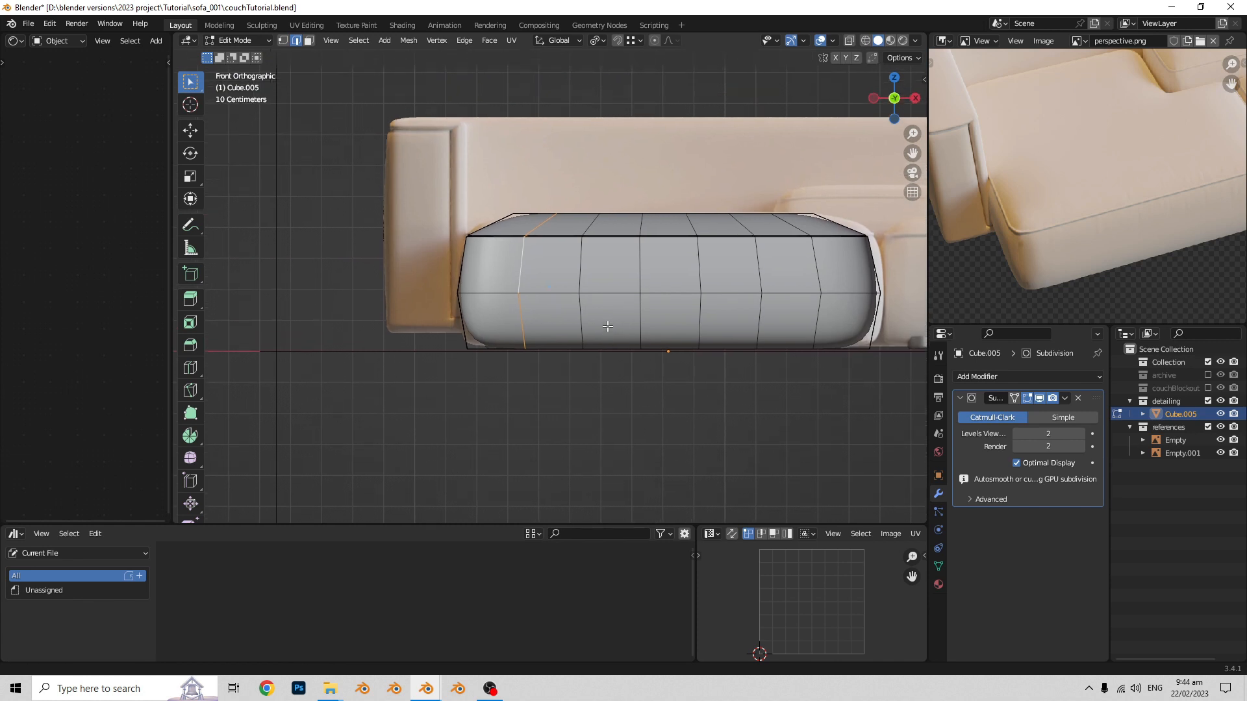
key("s")
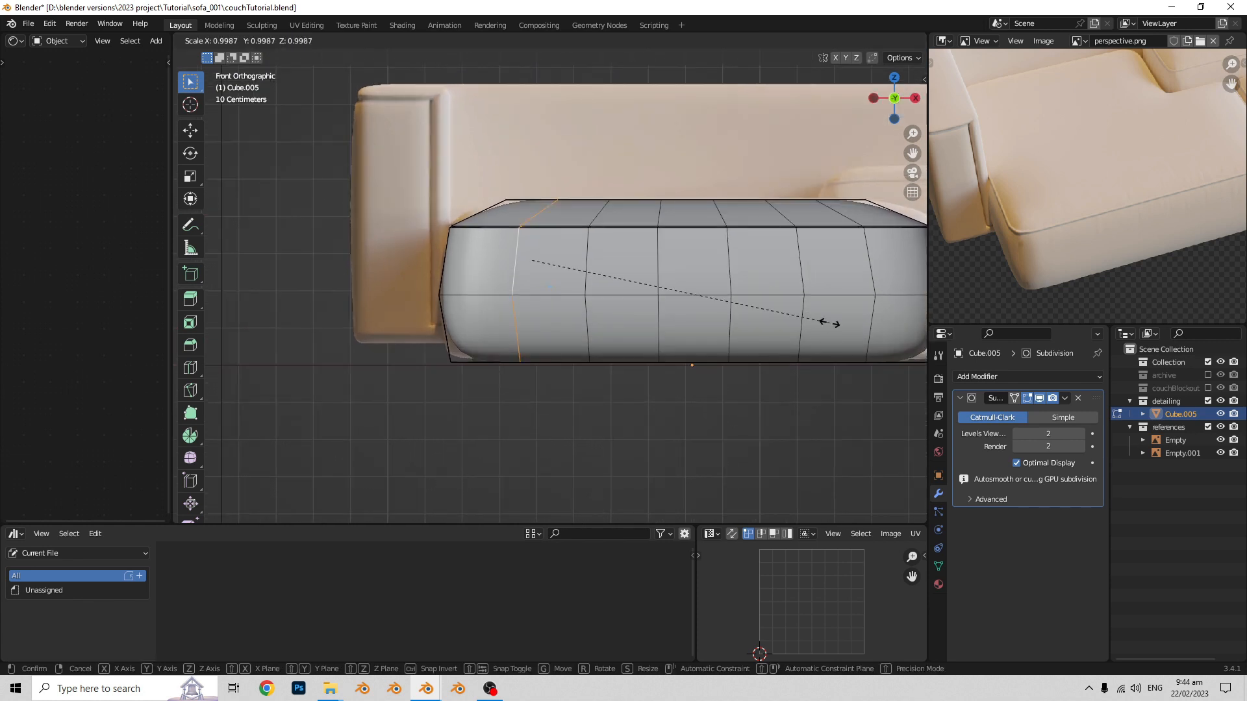
key("x")
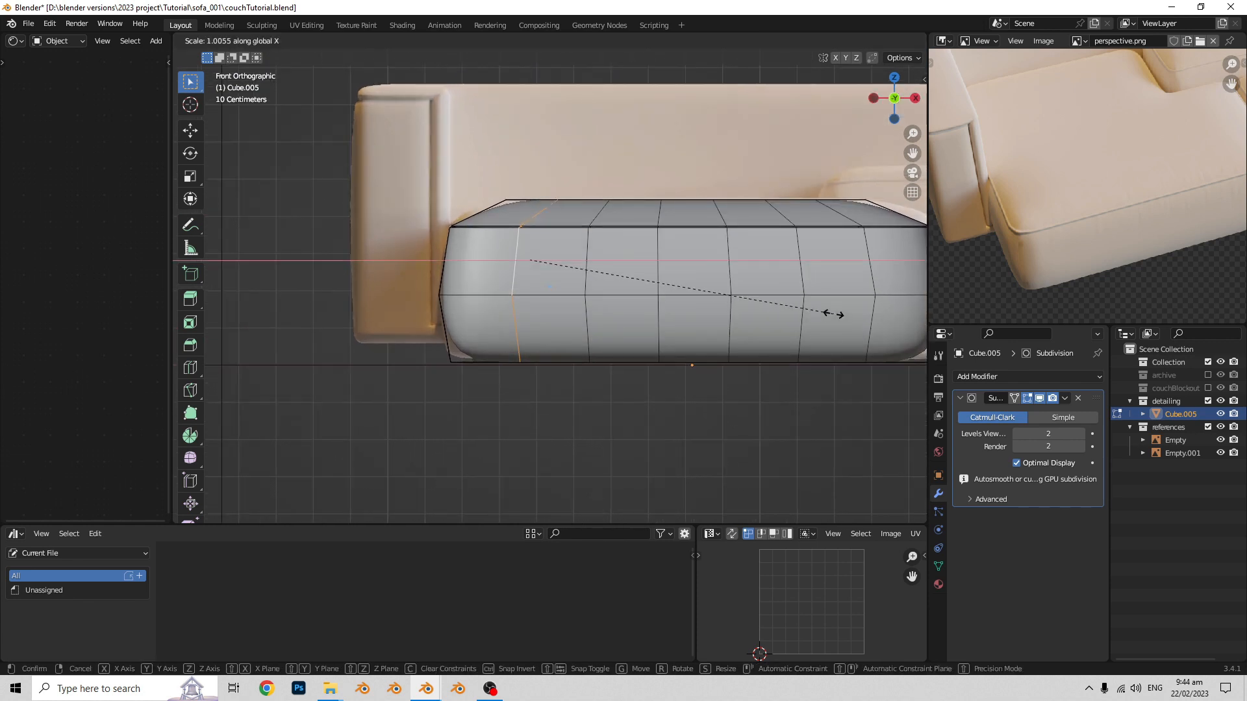
key("Return")
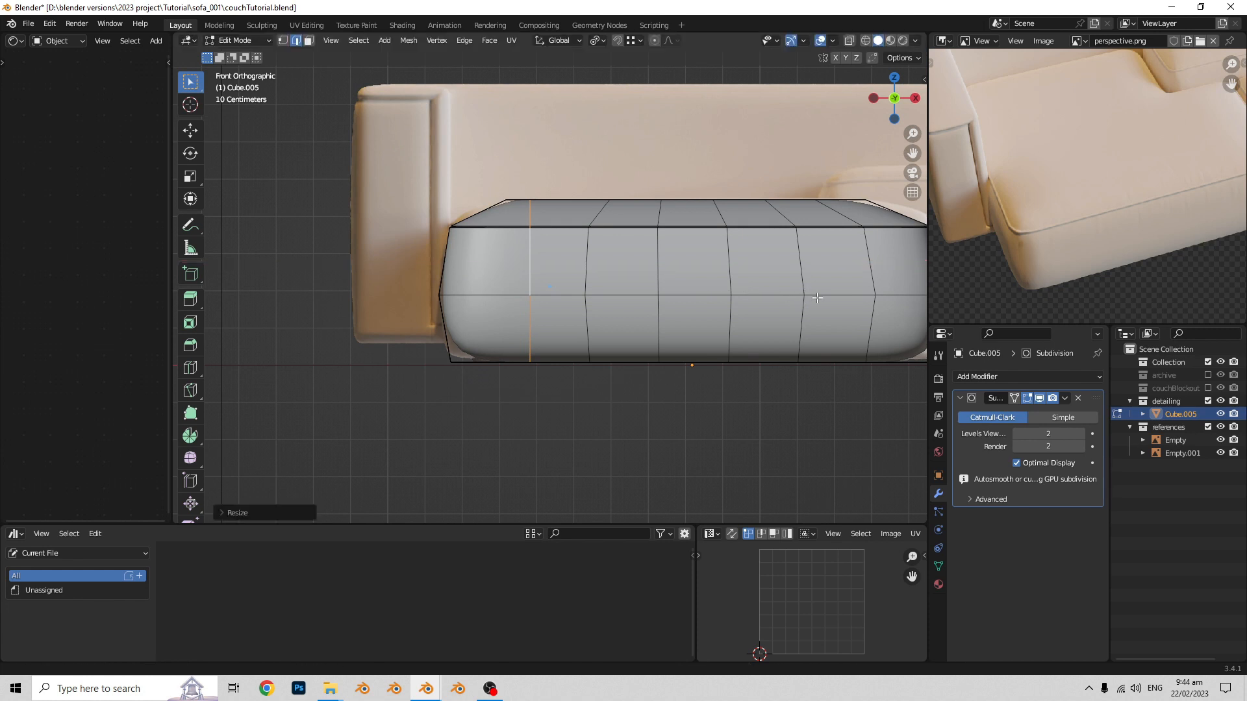
- Flatten the vertical edge loop nearest the seat block's positive-X side along X and check the surface in Object Mode
middle_click_drag(817, 298, 721, 300, "shift")
left_click(775, 265, "alt")
middle_click_drag(914, 304, 855, 312, "shift")
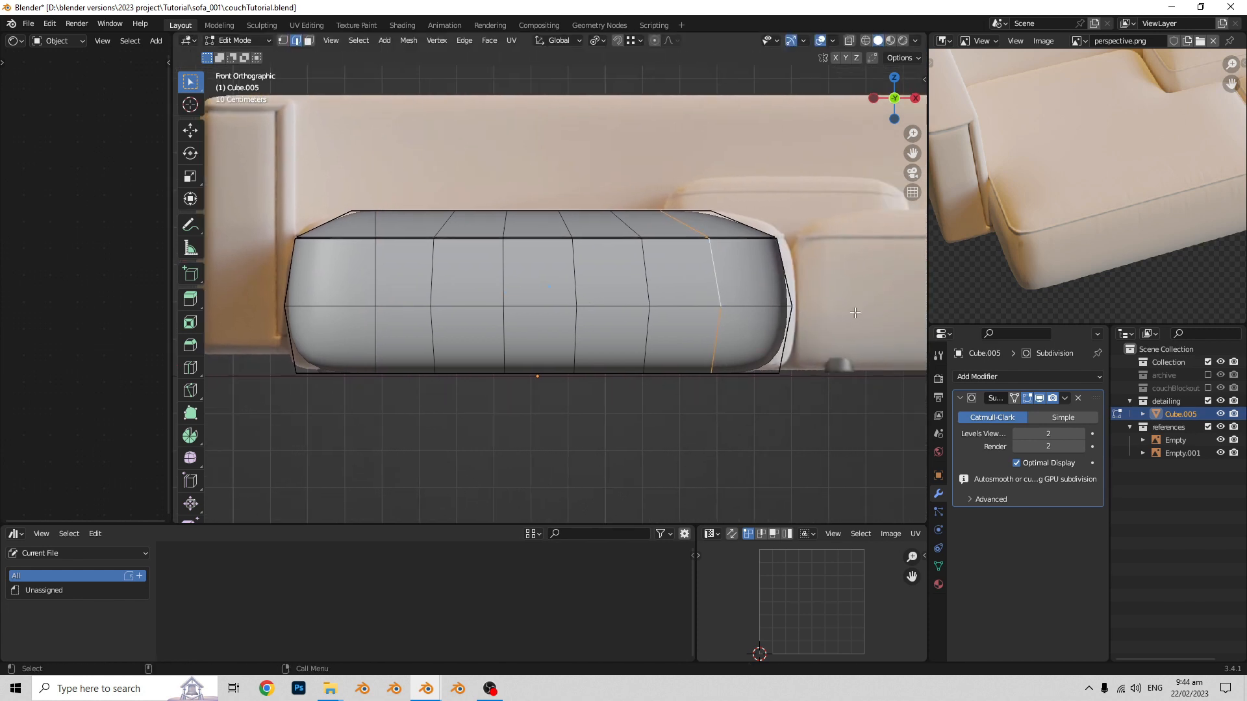
key("s")
key("x")
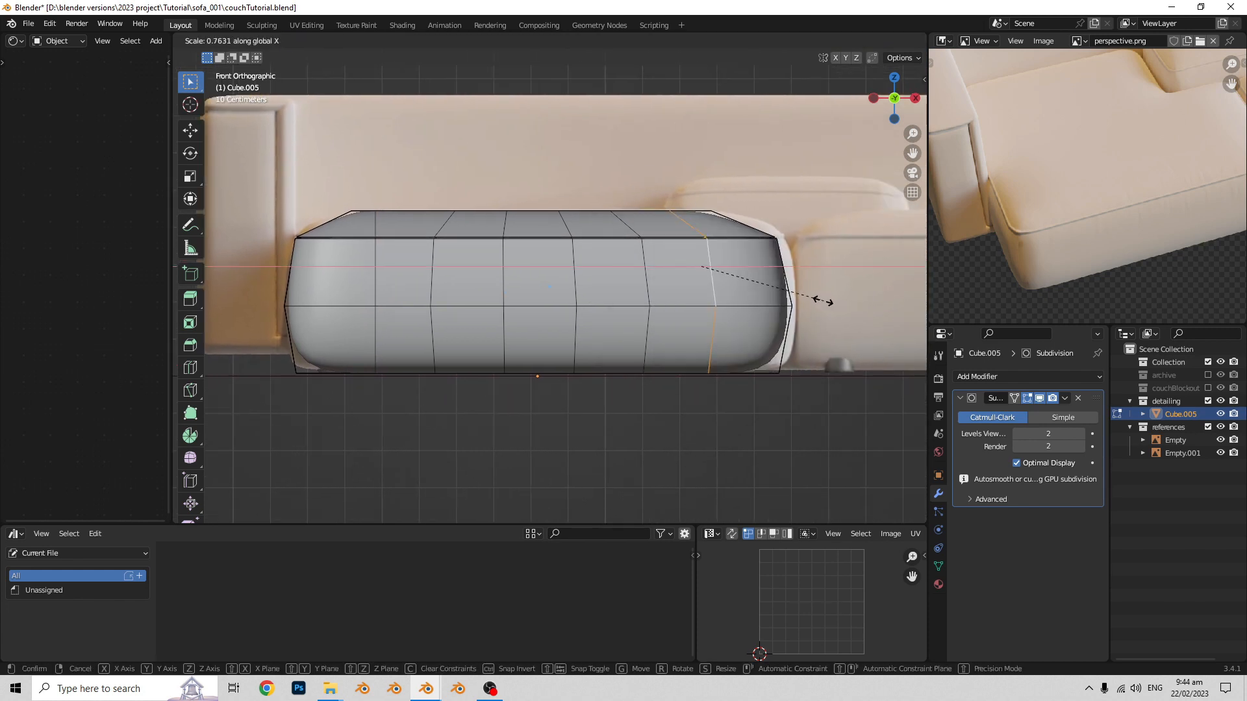
key("Return")
middle_click_drag(821, 298, 682, 373)
key("Tab")
middle_click_drag(400, 378, 631, 416)
- Flatten the edge loop nearest the seat block's positive-Y end along Y
key("Tab")
left_click(528, 337, "alt")
middle_click_drag(631, 416, 600, 407)
key("s")
key("y")
left_click(651, 388)
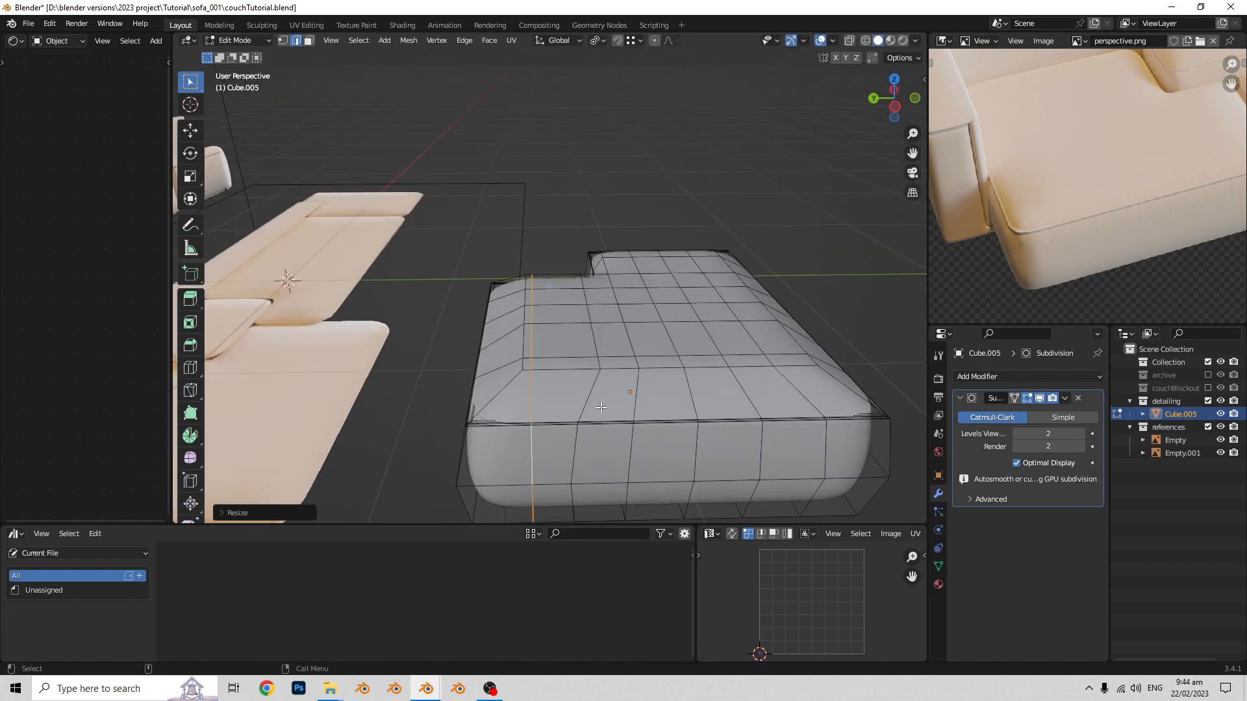
- Edge-slide the flattened positive-Y loop slightly and check the shape in Object Mode
key("g")
key("g")
left_click(608, 406)
key("ctrl+Tab")
left_click(557, 406)
- Flatten the edge loop nearest the seat block's negative-Y end along Y in left view and check the smoothed shape
middle_click_drag(726, 399, 637, 375, "shift")
key("Tab")
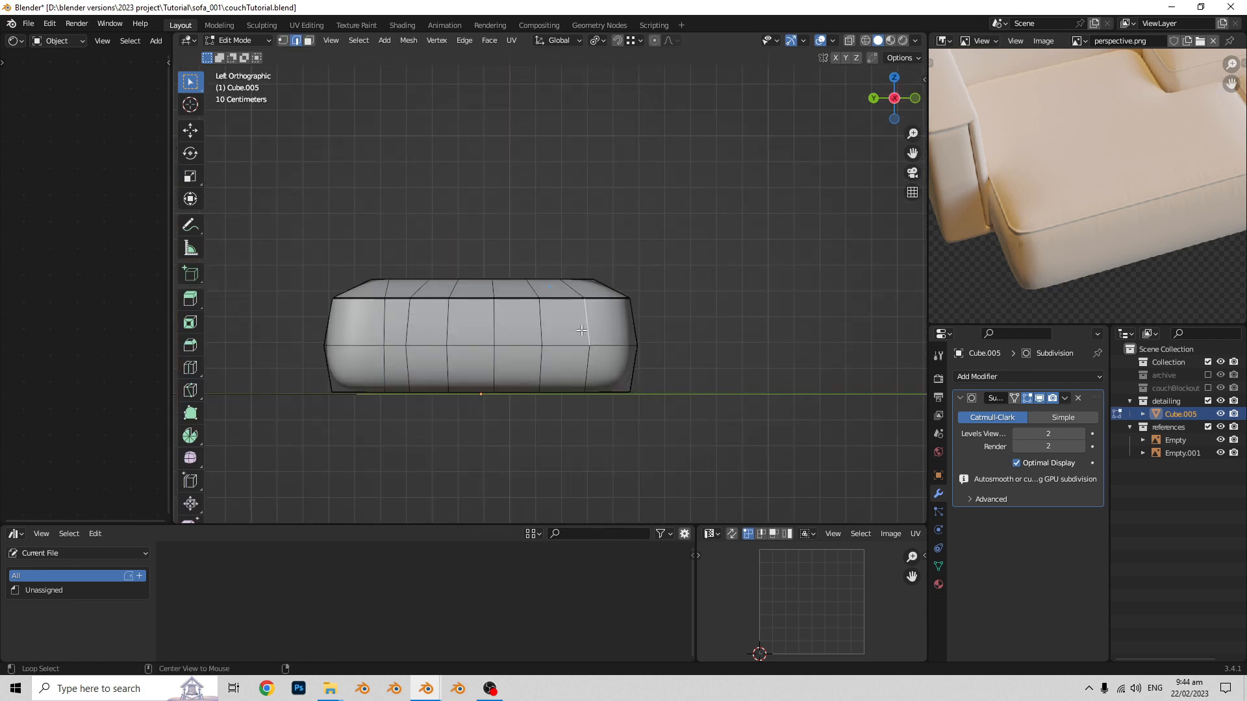
middle_click_drag(581, 331, 571, 359, "shift")
key("s")
key("y")
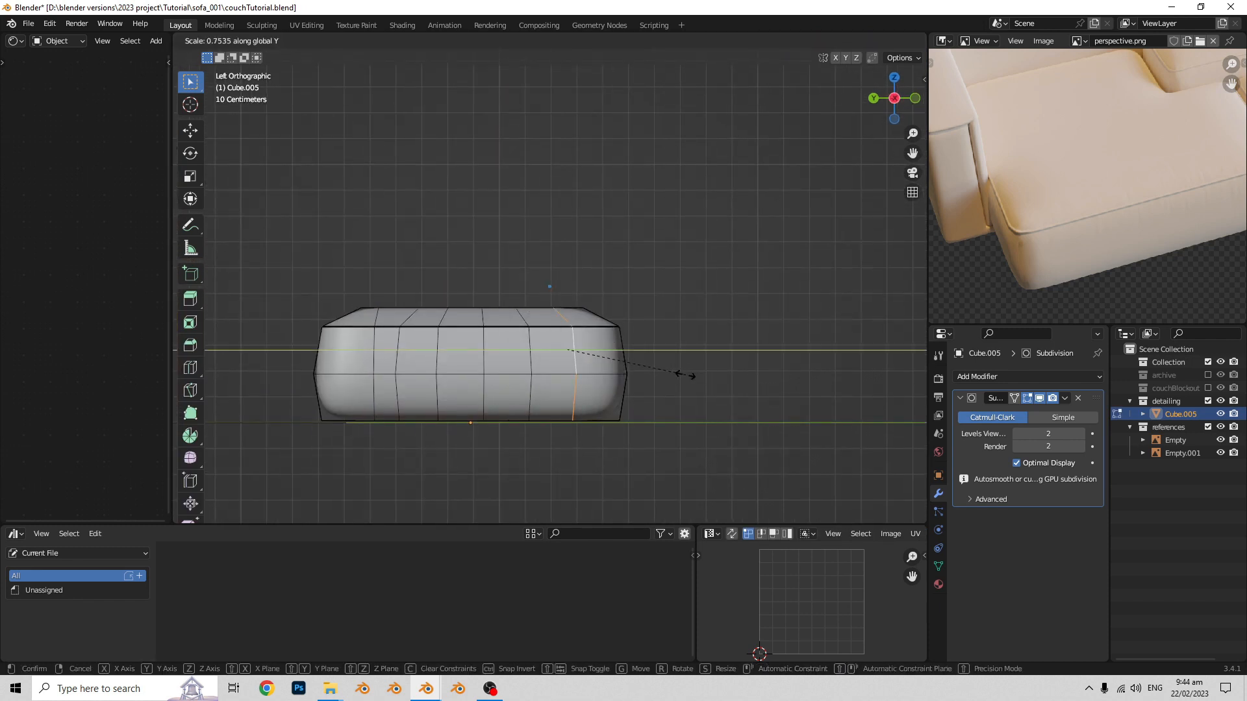
key("Return")
middle_click_drag(634, 362, 561, 379)
key("Tab")
key("Tab")
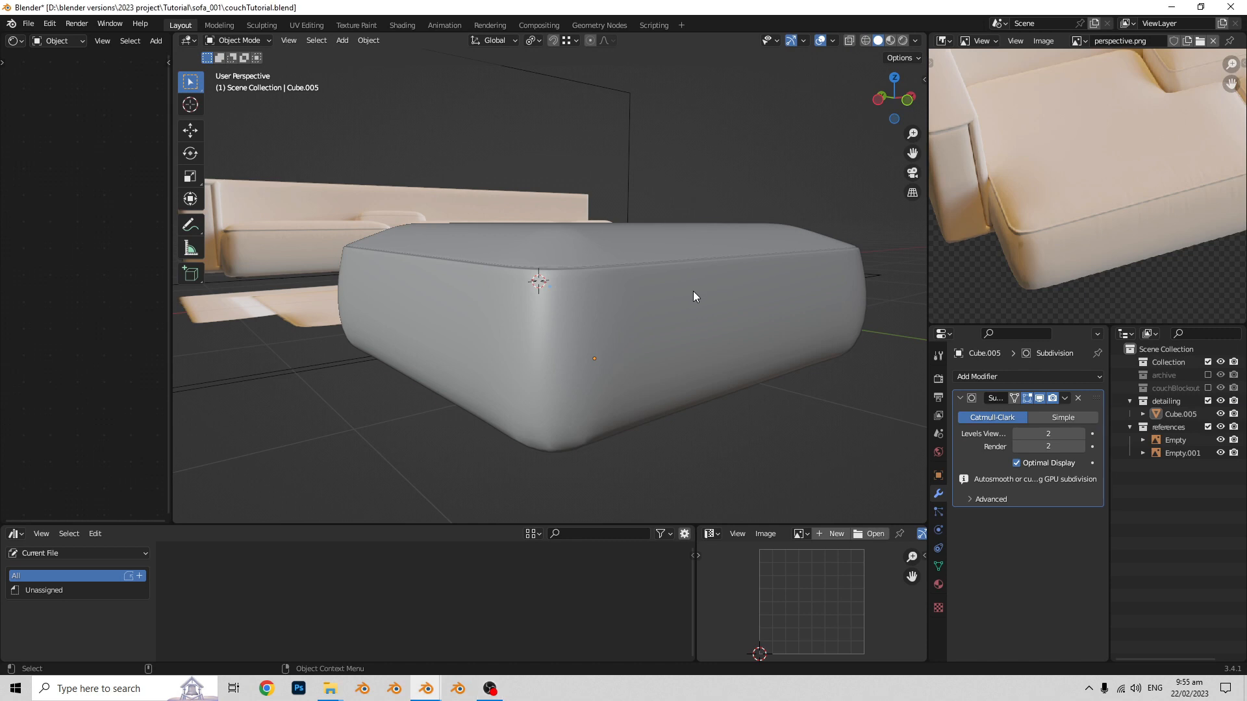
- Add a horizontal loop cut around the seat block's lower side and slide it near the bottom edge, factor about 0.82
left_click(682, 337)
key("ctrl+Tab")
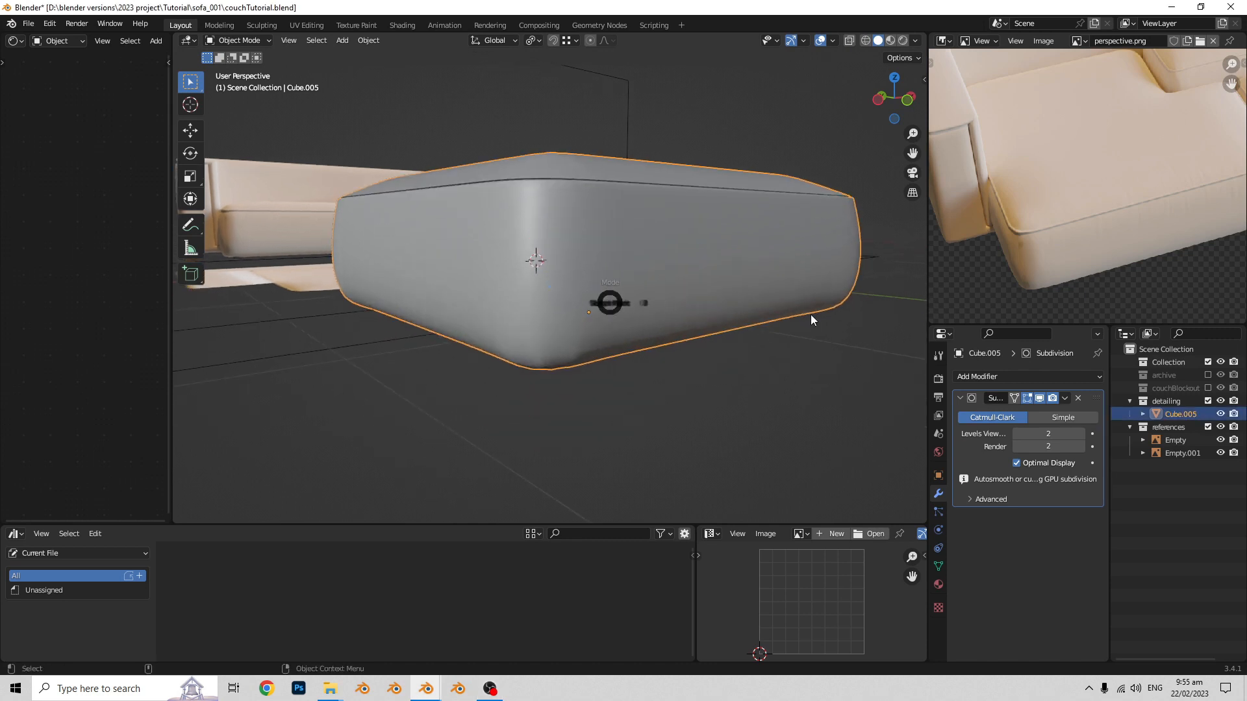
key("ctrl+r")
left_click(550, 338)
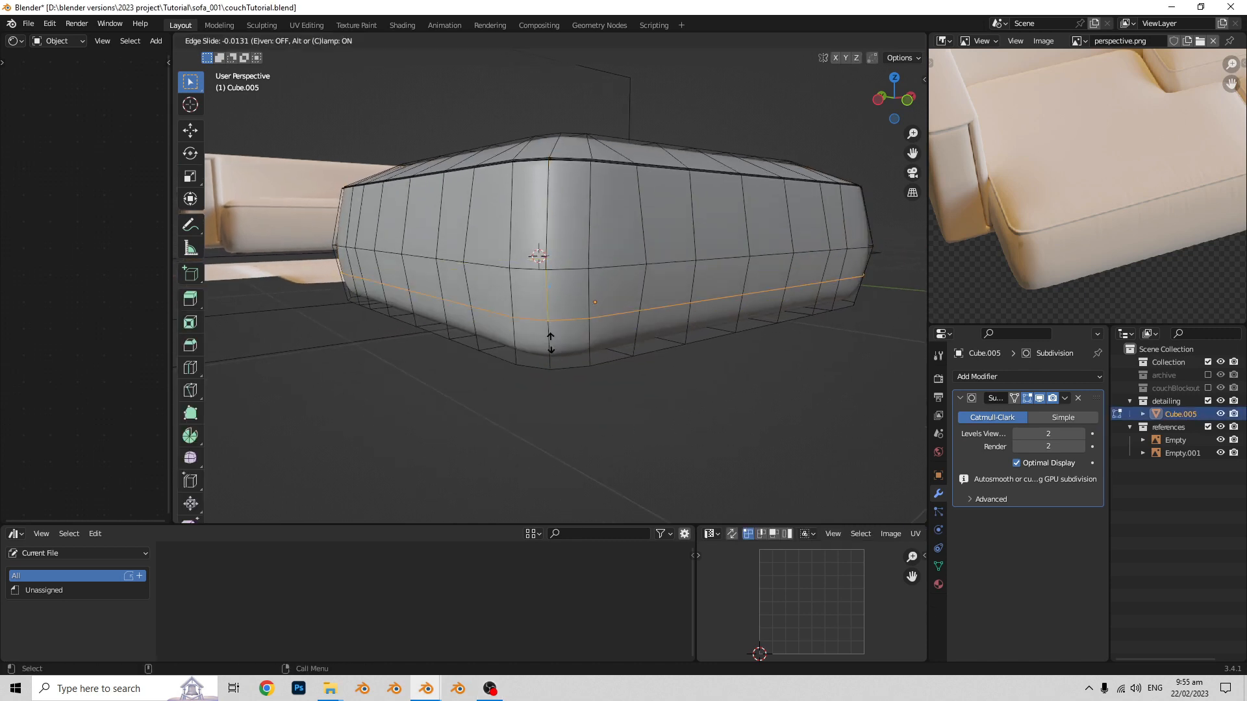
left_click(535, 385)
- Select the vertical edge loops running through all of the seat block's corners and check the shape in Object Mode
middle_click_drag(633, 355, 639, 368)
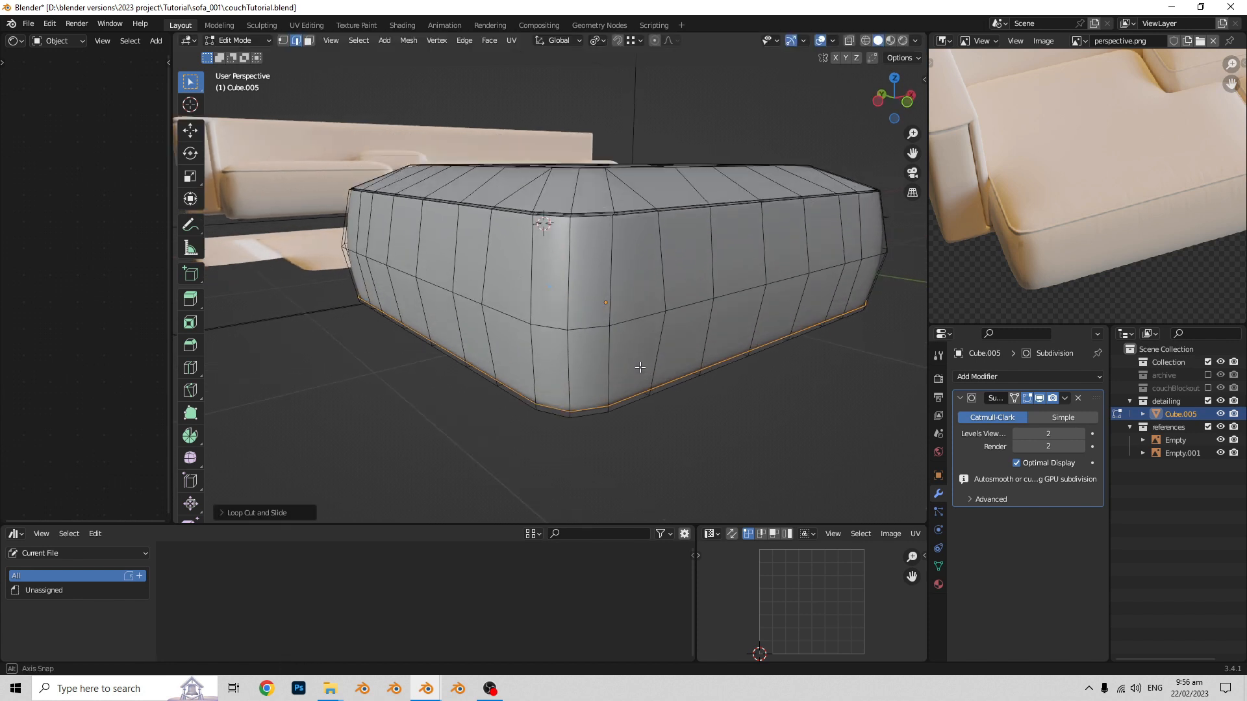
left_click(570, 303, "alt")
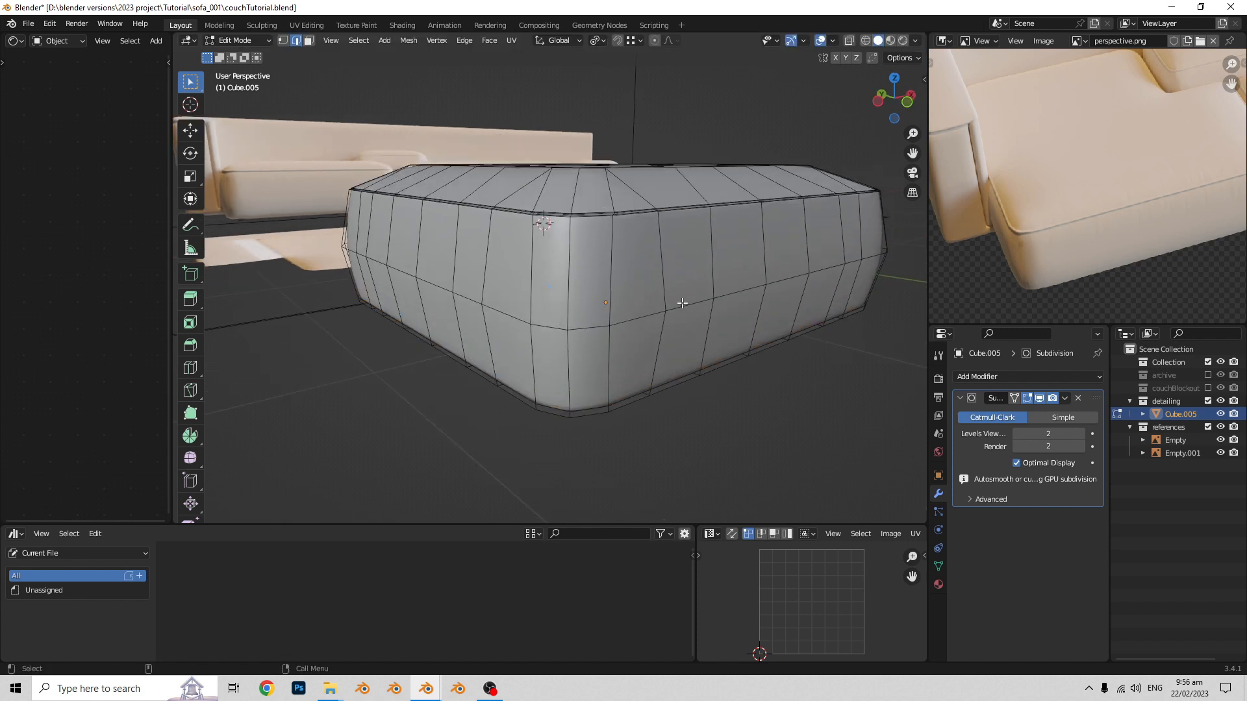
middle_click_drag(701, 307, 504, 317)
key("alt+z")
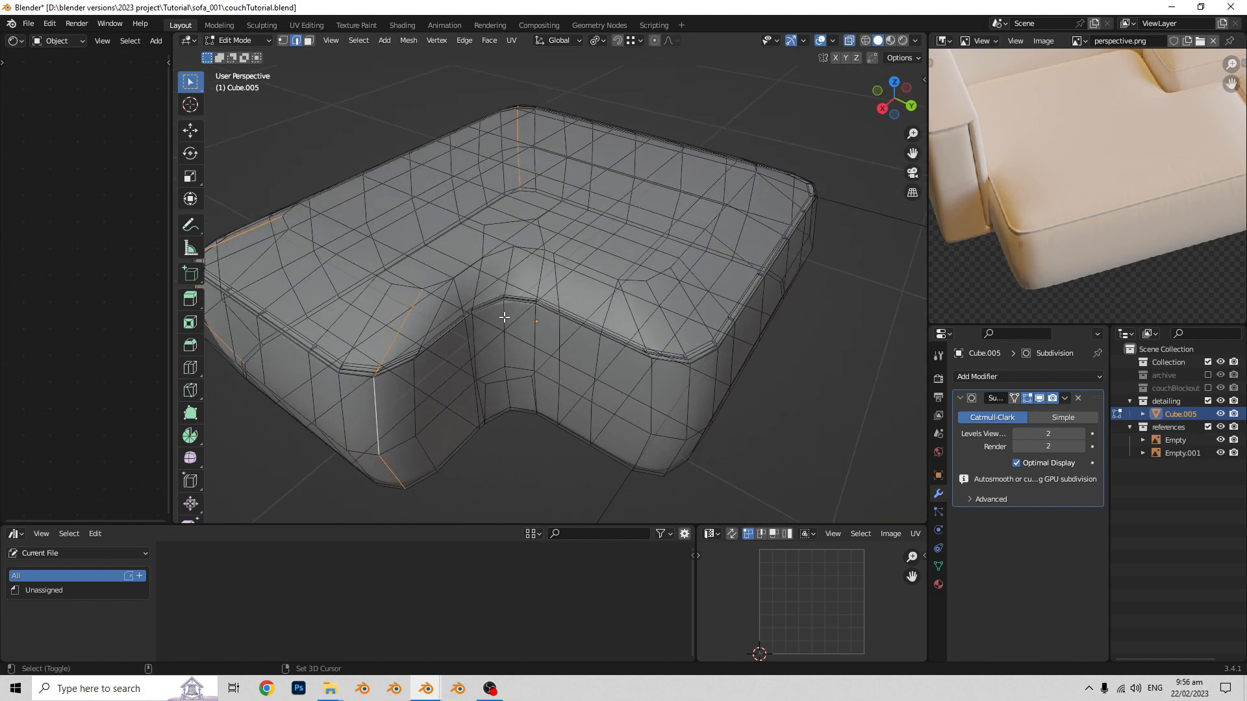
mouse_move(591, 327)
middle_mouse_down()
mouse_move(567, 354)
mouse_move(703, 320)
mouse_move(574, 338)
middle_mouse_up()
key("alt+z")
scroll(666, 271, "down", 2)
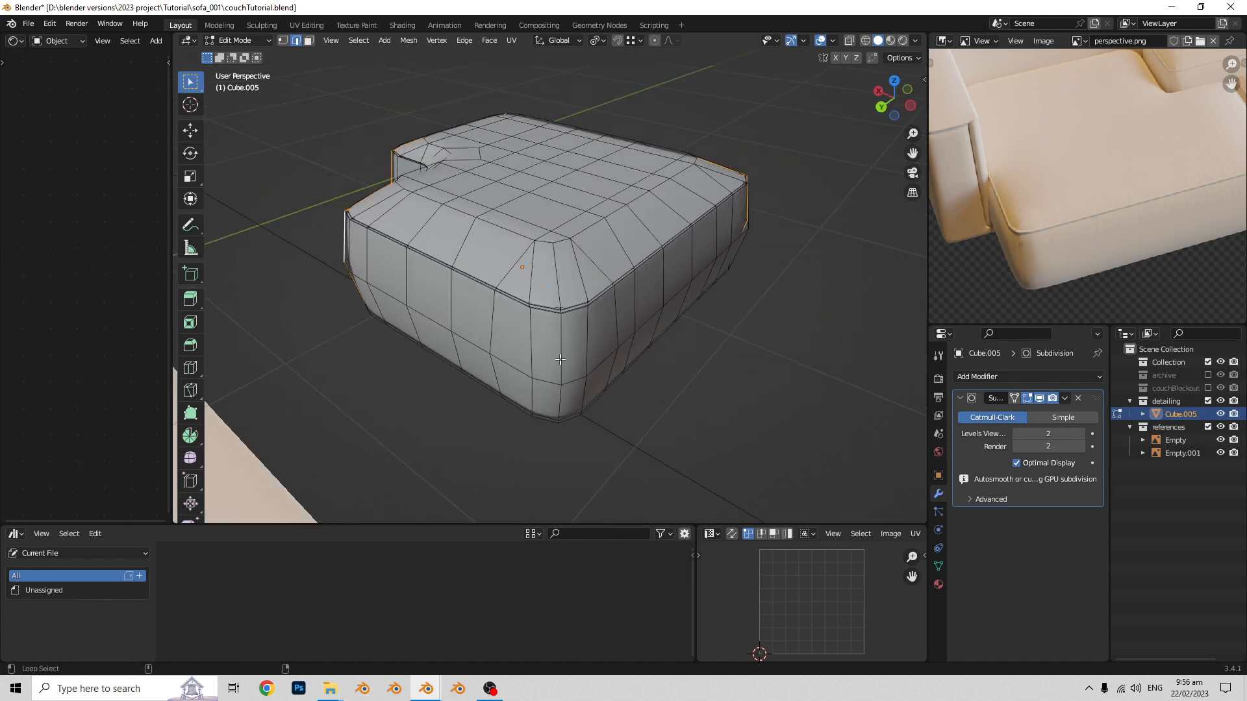
middle_click_drag(789, 307, 504, 242)
key("Tab")
key("Tab")
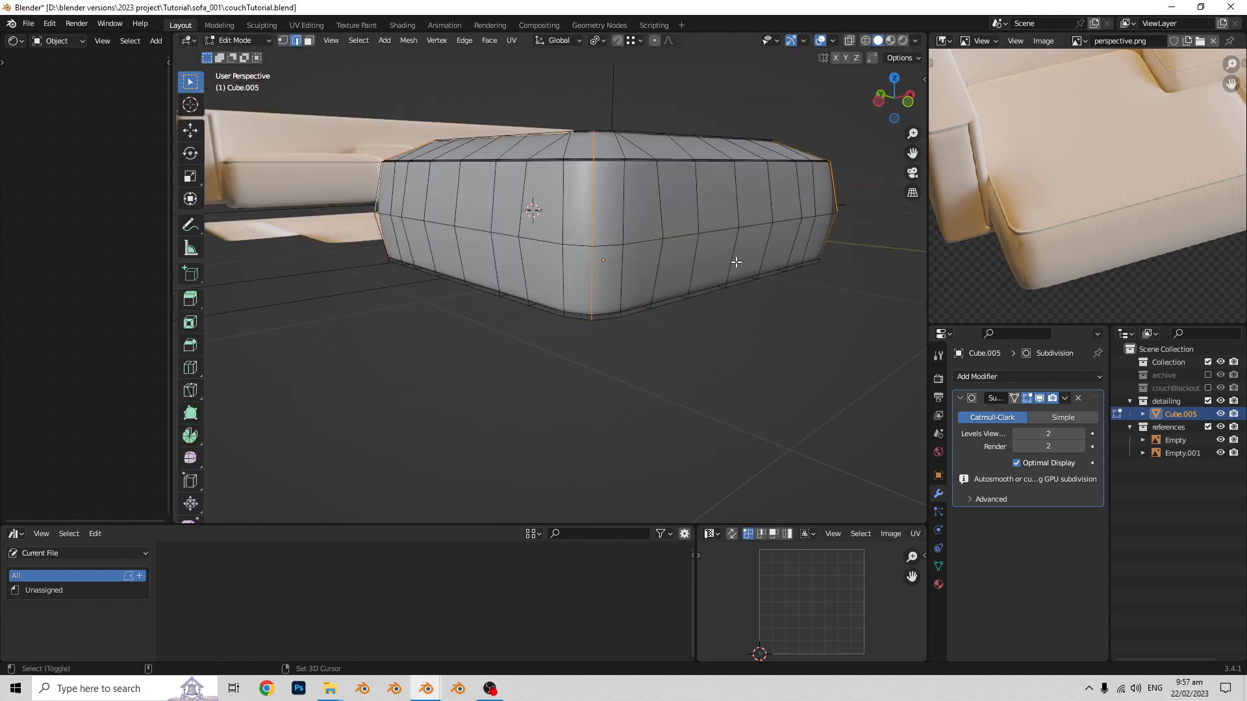
- Deselect the top and bottom parts of the corner loops in front view, keeping only the vertical side edges
middle_click_drag(738, 259, 701, 302)
scroll(701, 301, "up", 3)
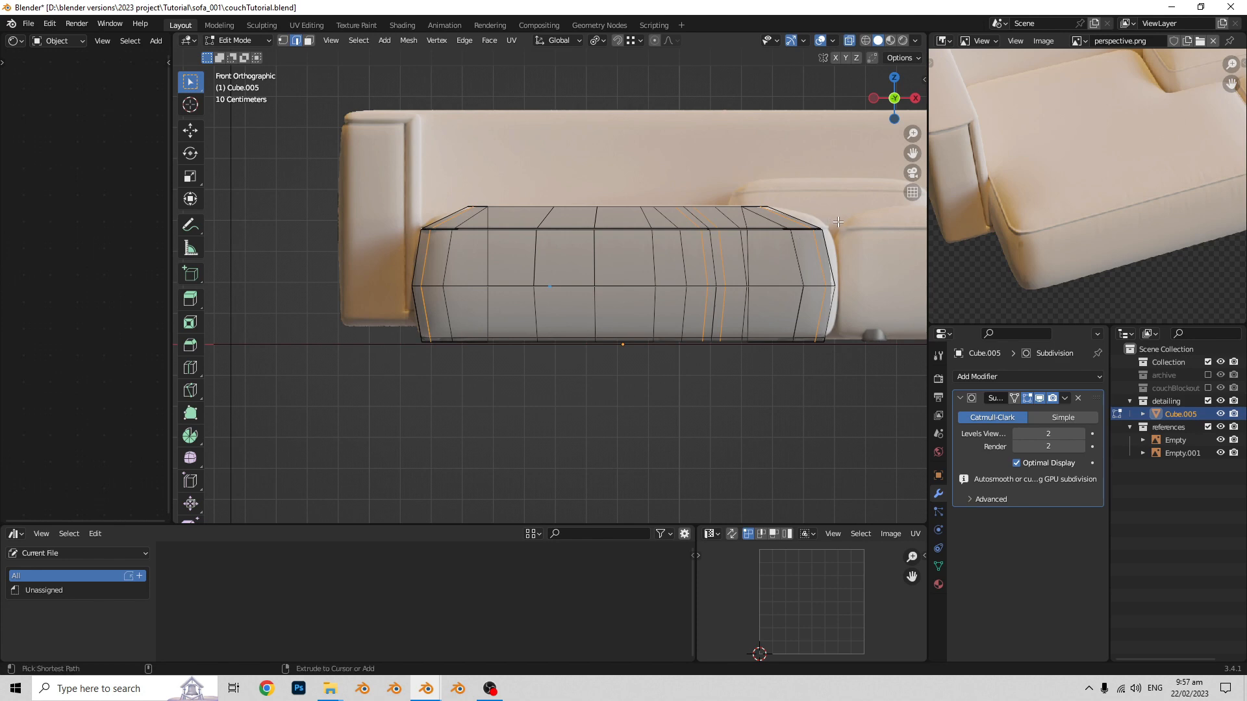
middle_click_drag(378, 147, 666, 310)
scroll(667, 311, "up", 2)
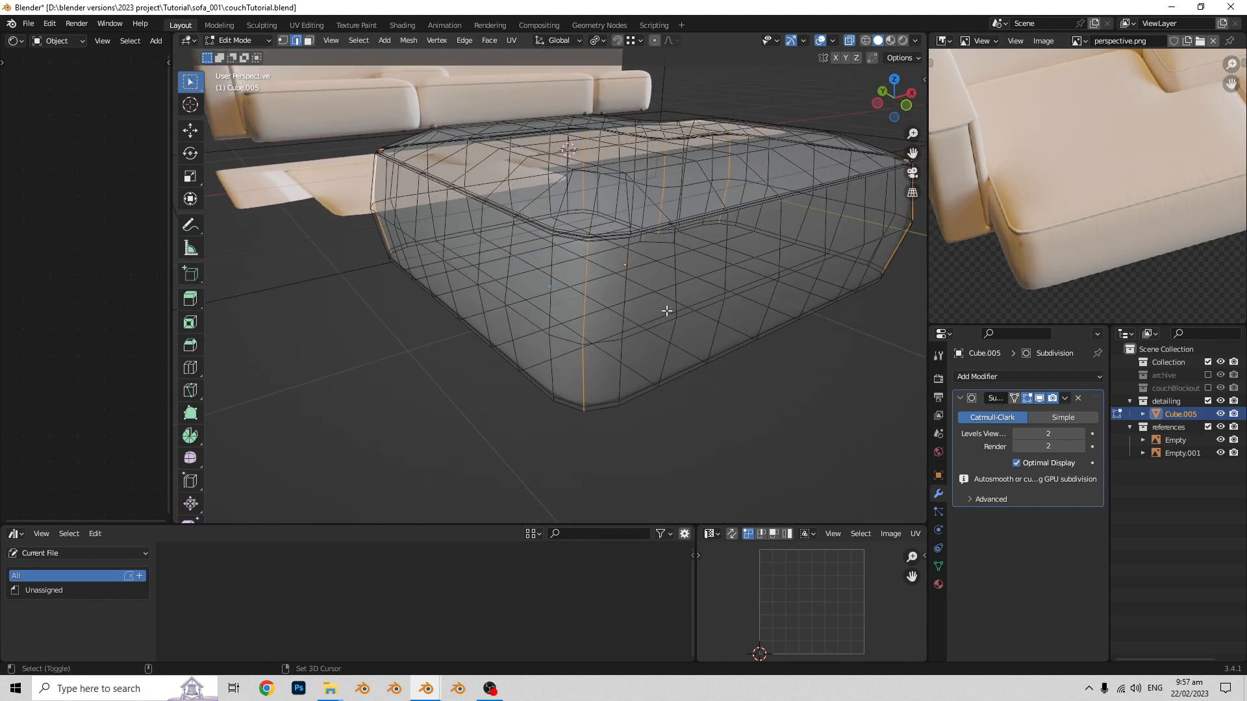
middle_click_drag(739, 324, 666, 376)
key("alt+z")
key("KP_1")
key("alt+z")
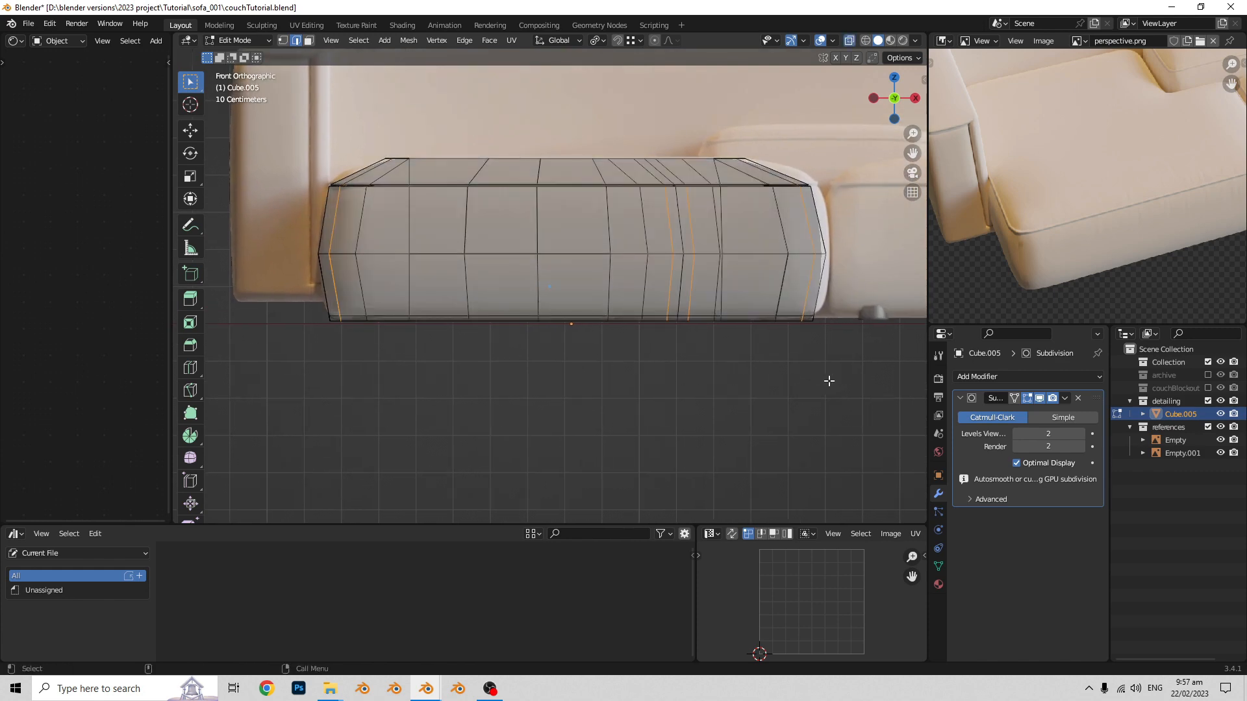
key("alt+z")
key("alt+z")
left_click_drag(861, 394, 270, 318)
scroll(573, 314, "down", 1)
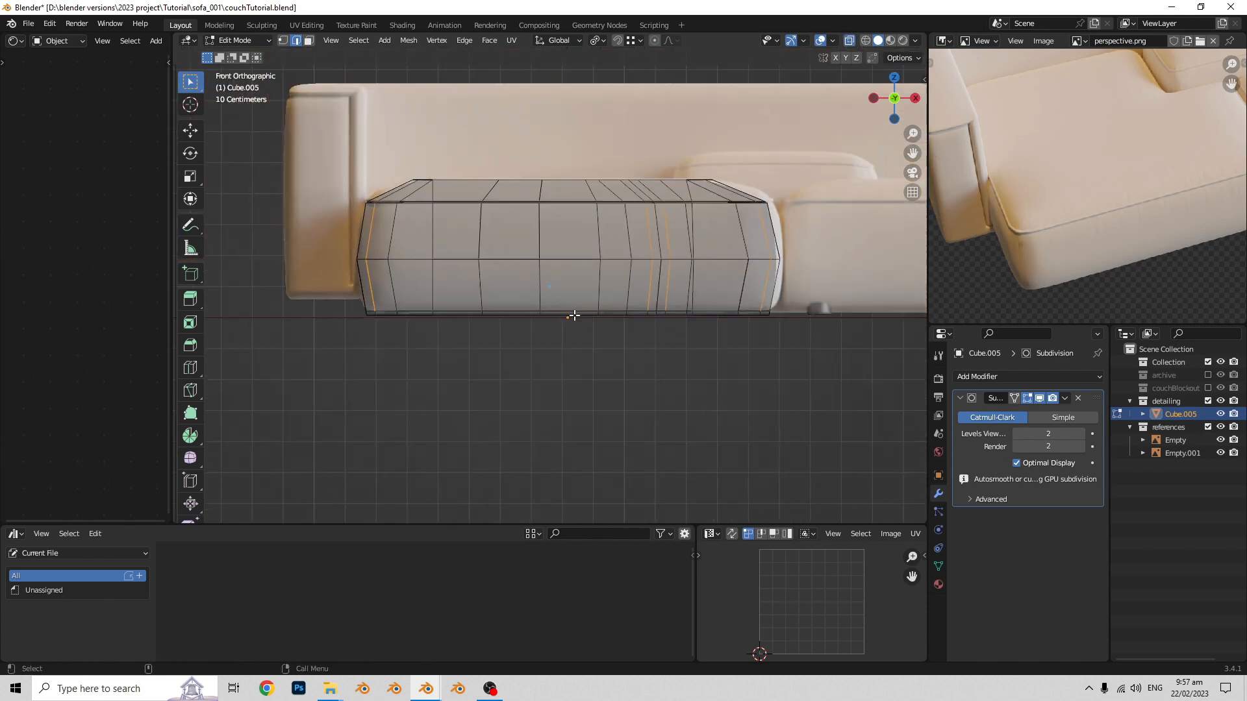
- Bevel the selected vertical corner edges with one segment and a width of about 0.009 m
mouse_move(573, 314)
middle_mouse_down()
mouse_move(628, 323)
mouse_move(634, 344)
mouse_move(550, 351)
middle_mouse_up()
scroll(627, 322, "down", 1)
key("alt+z")
key("alt+z")
scroll(567, 349, "up", 3)
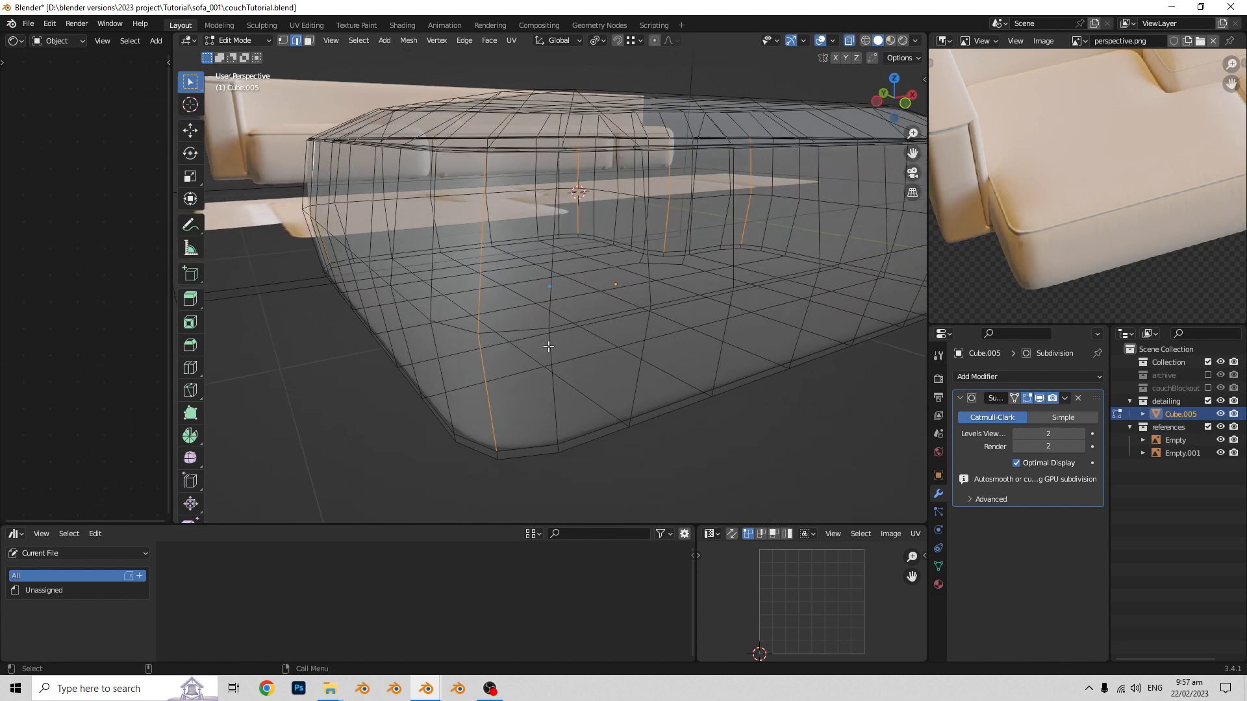
key("alt+z")
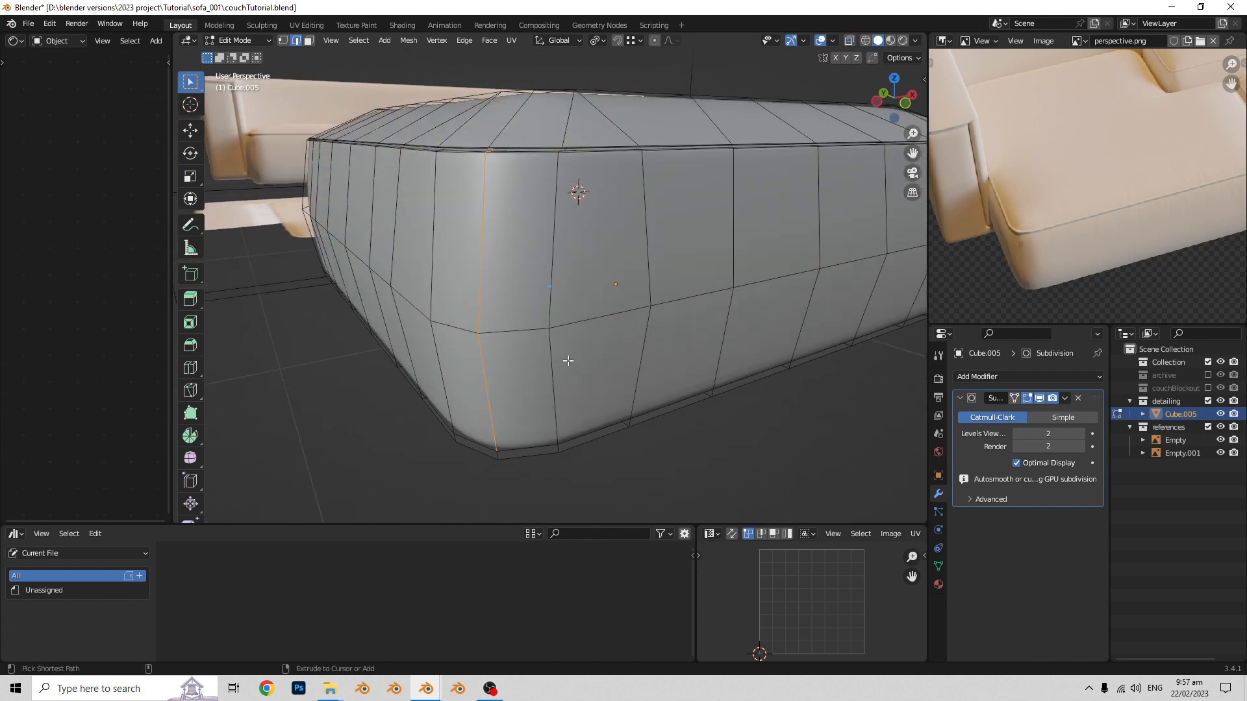
key("ctrl+b")
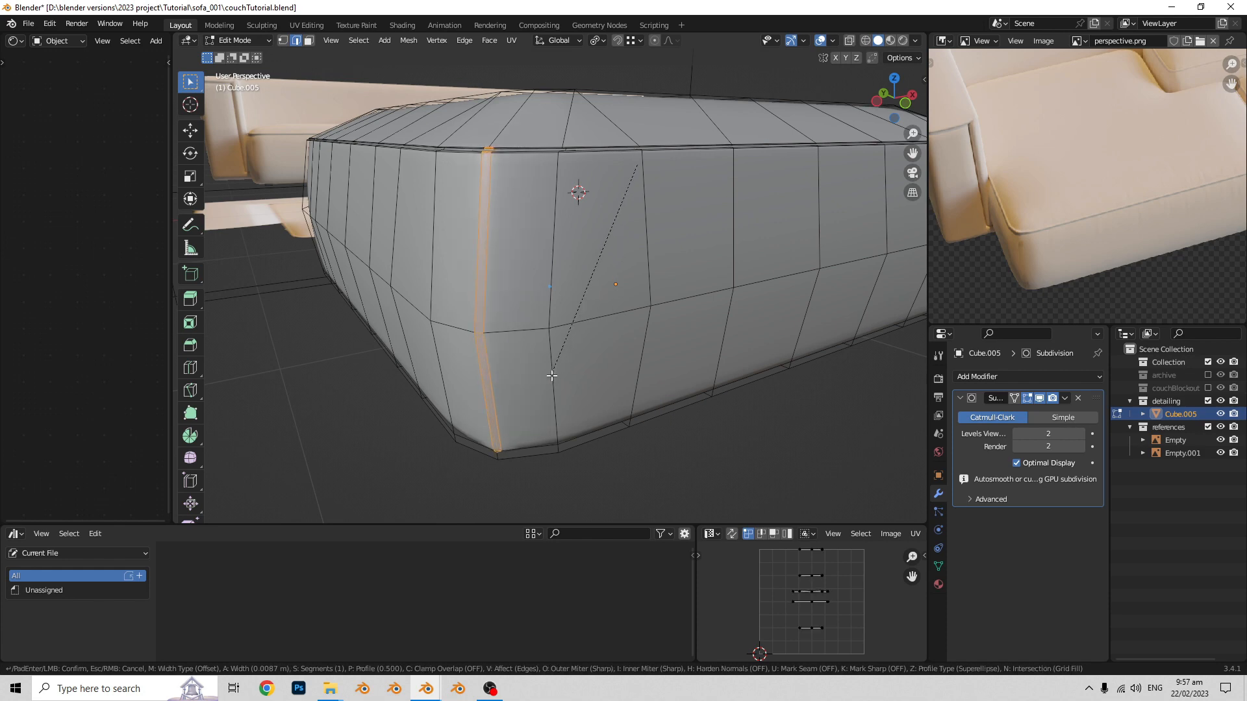
left_click(558, 368)
- Inset the narrow beveled corner strips by about 0.001 m
middle_click_drag(559, 370, 554, 355)
scroll(559, 365, "up", 4)
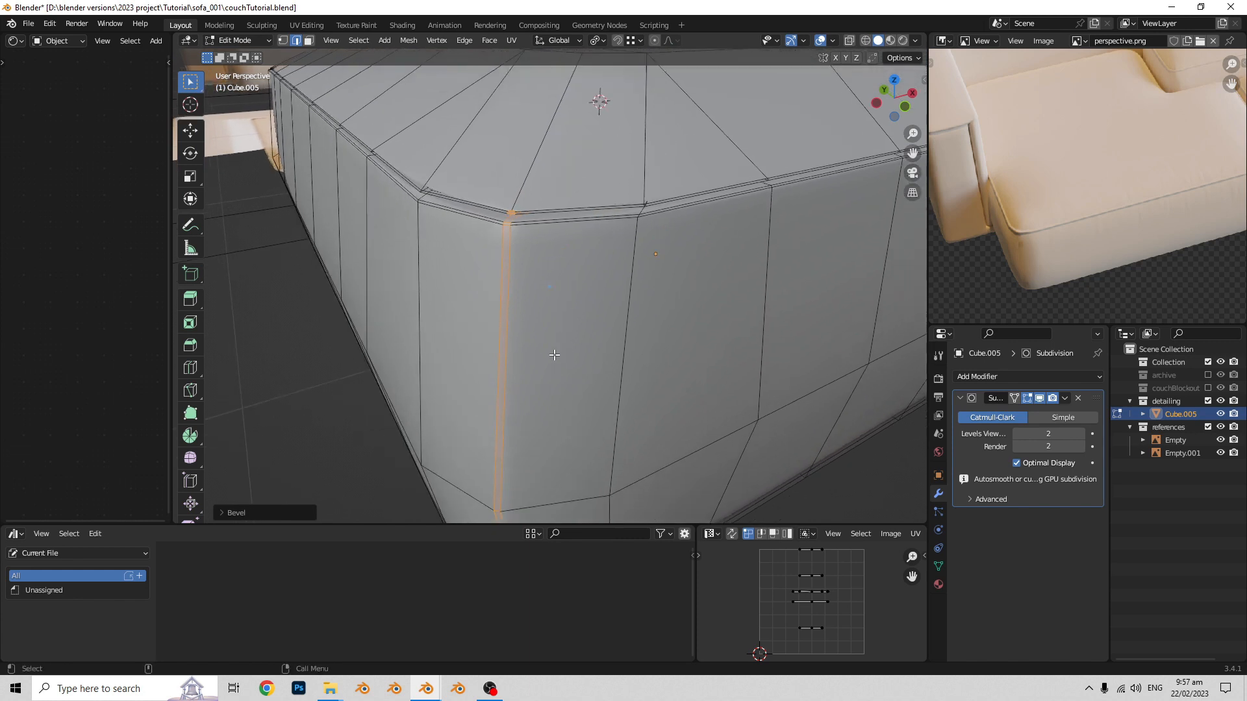
key("i")
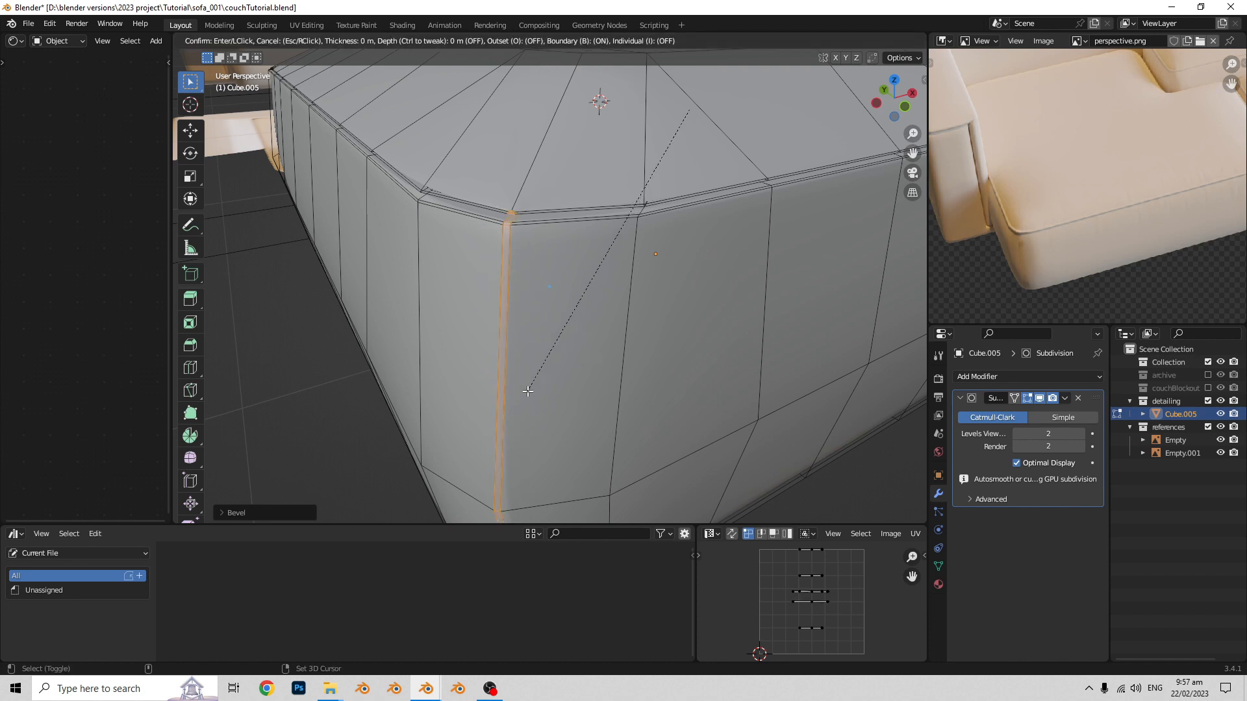
key("Escape")
scroll(506, 311, "up", 1)
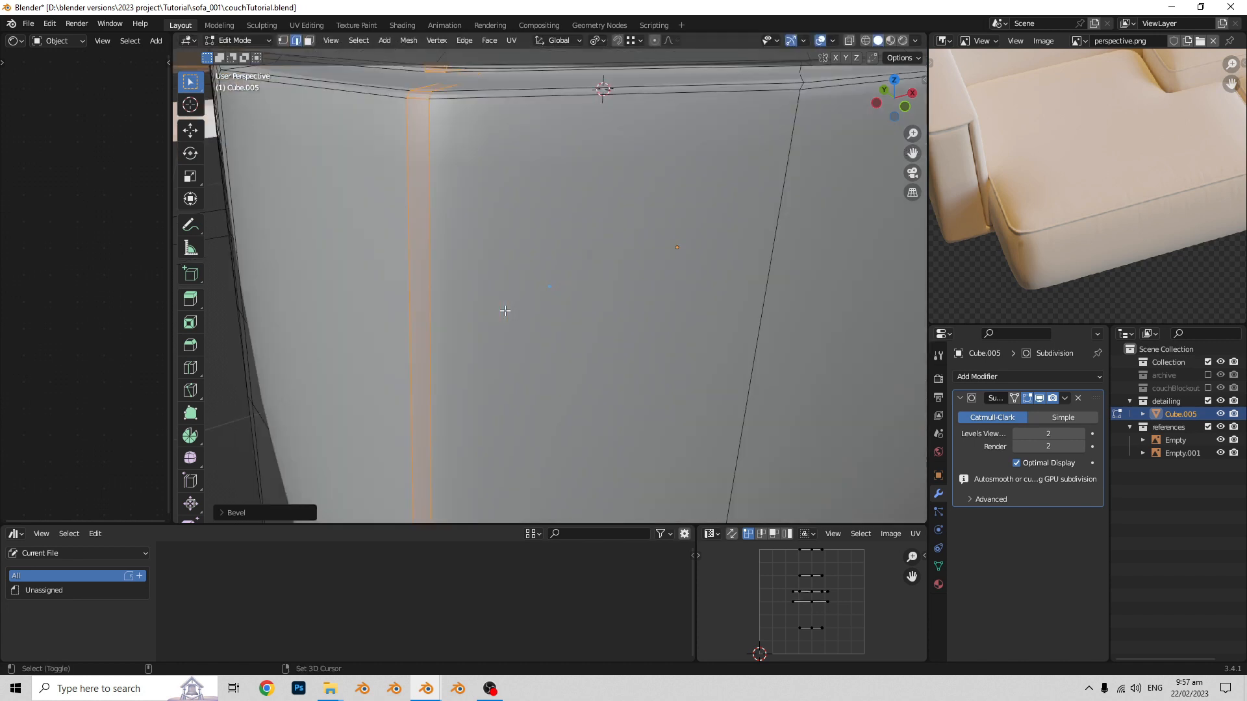
middle_click_drag(505, 309, 528, 330, "shift")
key("i")
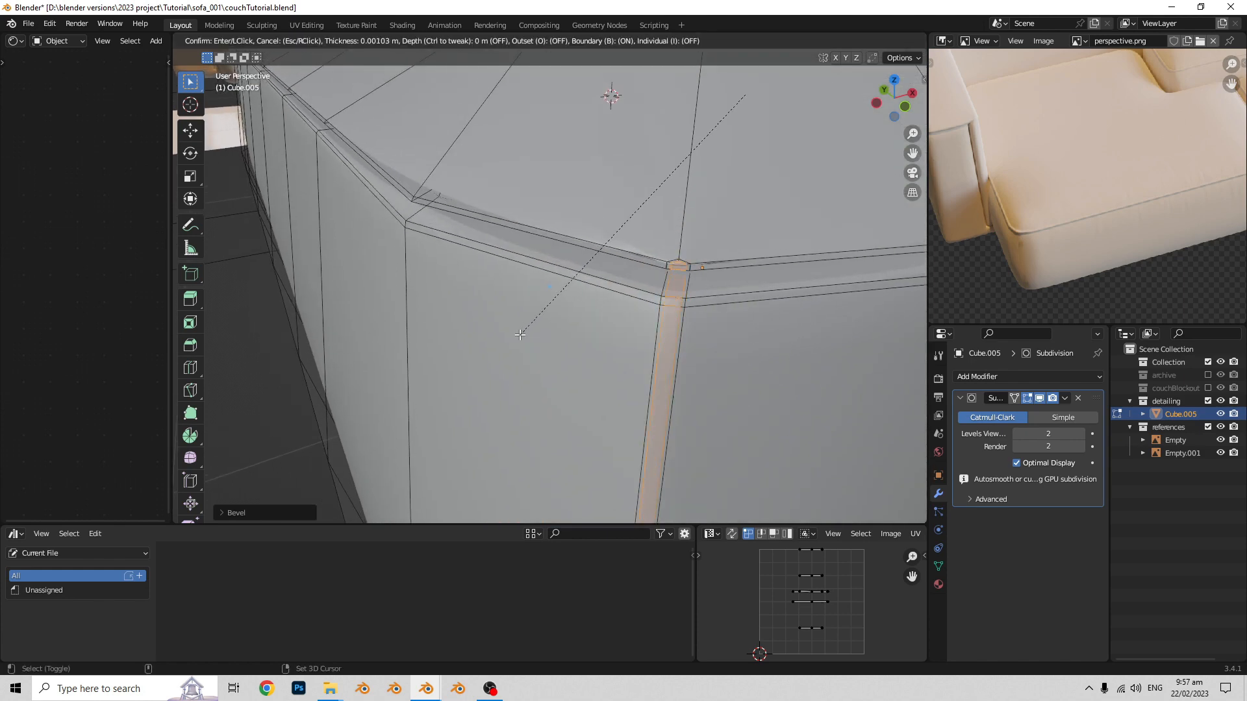
left_click(523, 334)
- Extrude the inset corner strips in place and scale them in top view to form the corner seams
scroll(674, 313, "down", 7)
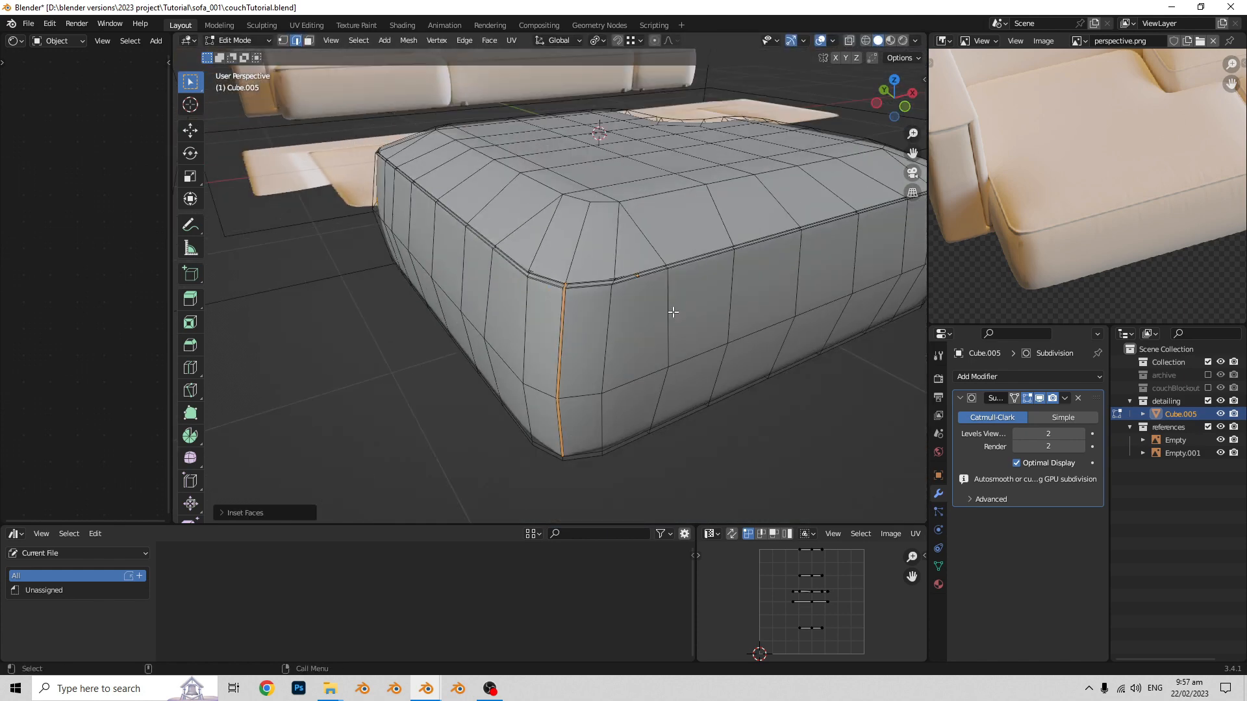
middle_click_drag(673, 313, 557, 362)
key("e")
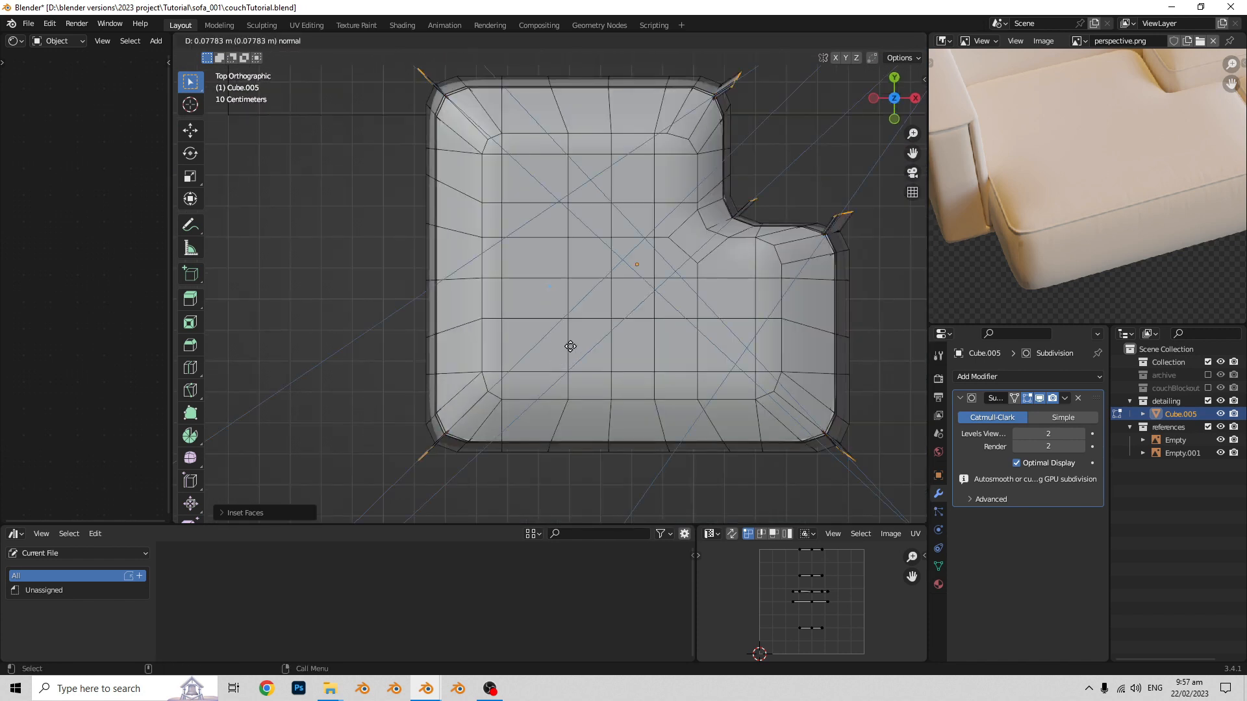
right_click(578, 344)
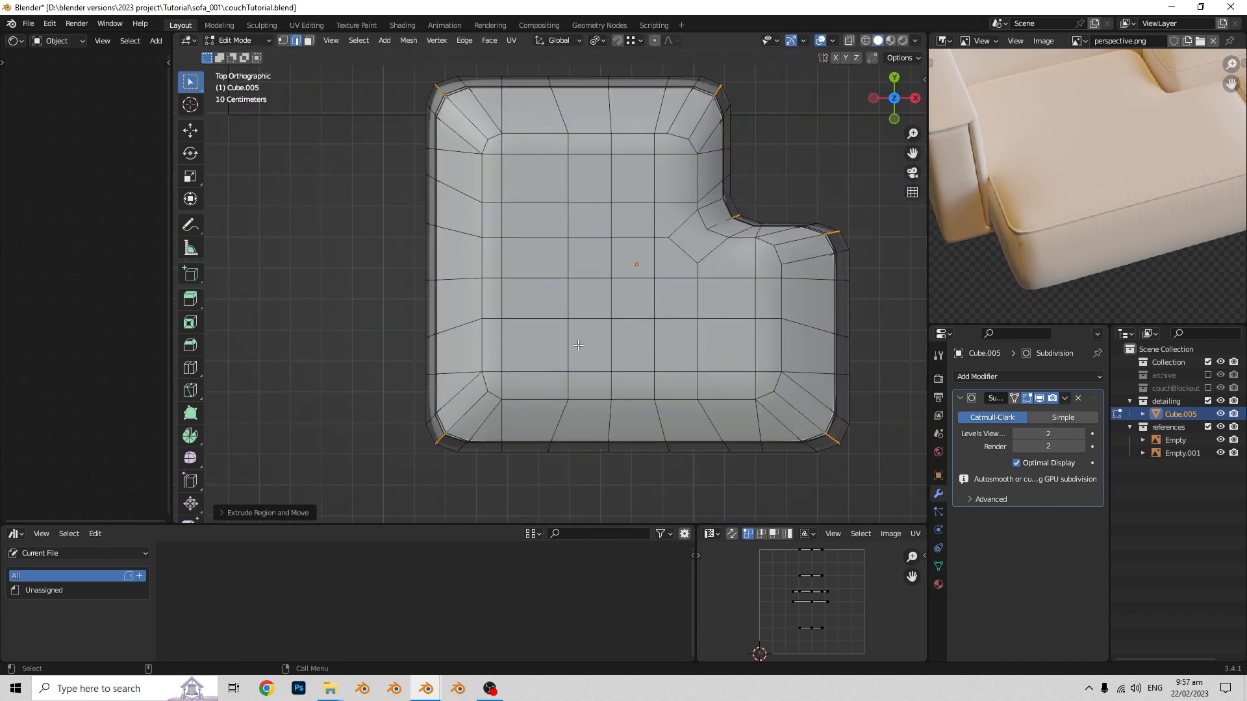
key("a")
key("s")
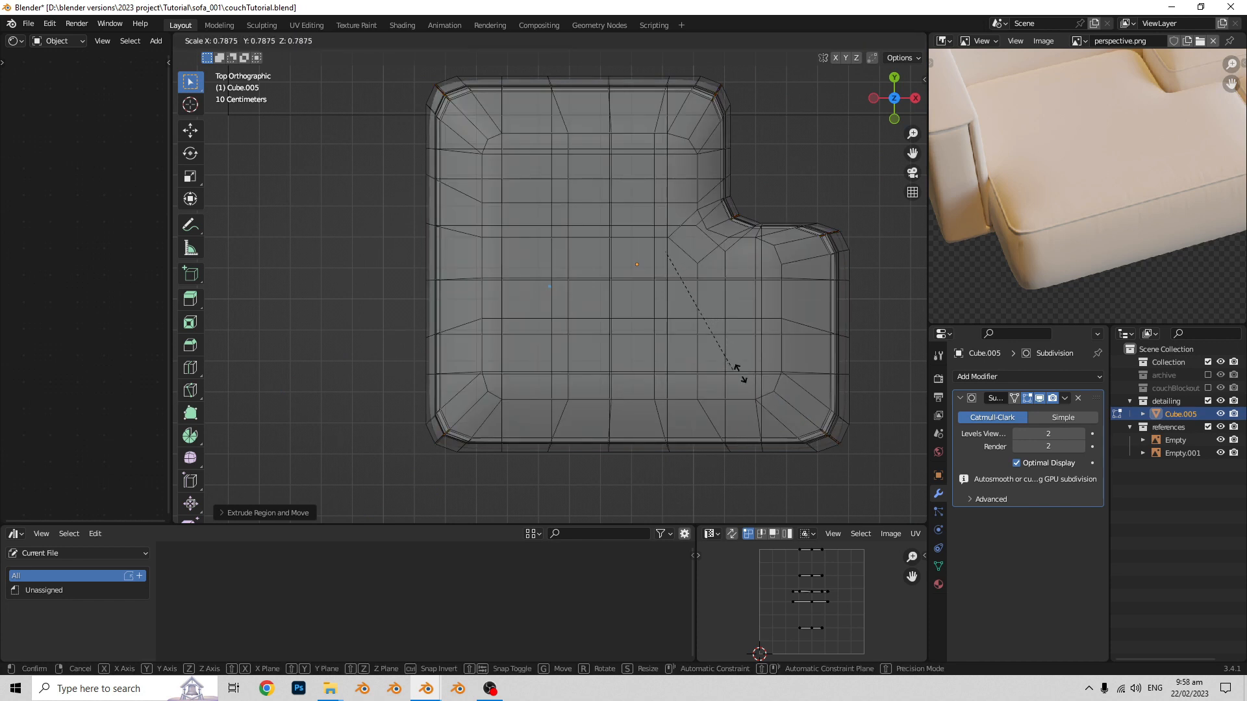
left_click(774, 393)
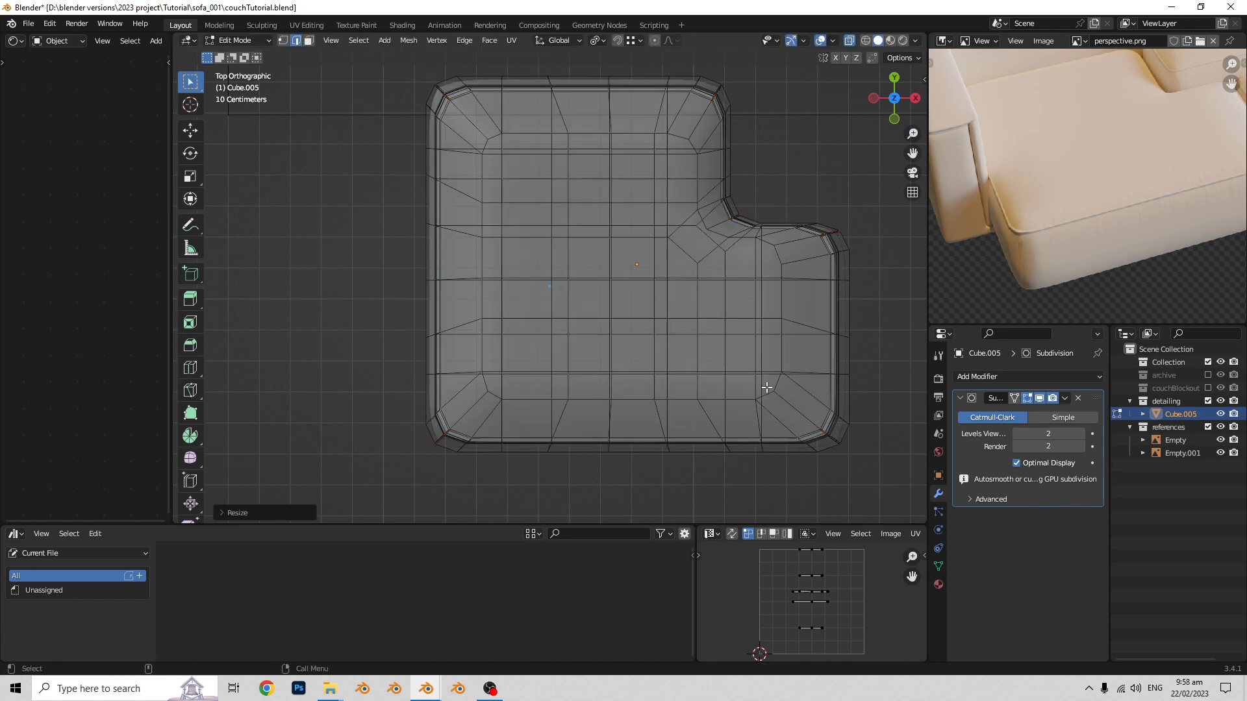
- Examine the seat block's smoothed corner seams from several angles in Object Mode
key("Tab")
middle_click_drag(750, 403, 719, 359)
left_click(746, 411)
middle_click_drag(746, 411, 599, 395)
scroll(450, 351, "up", 1)
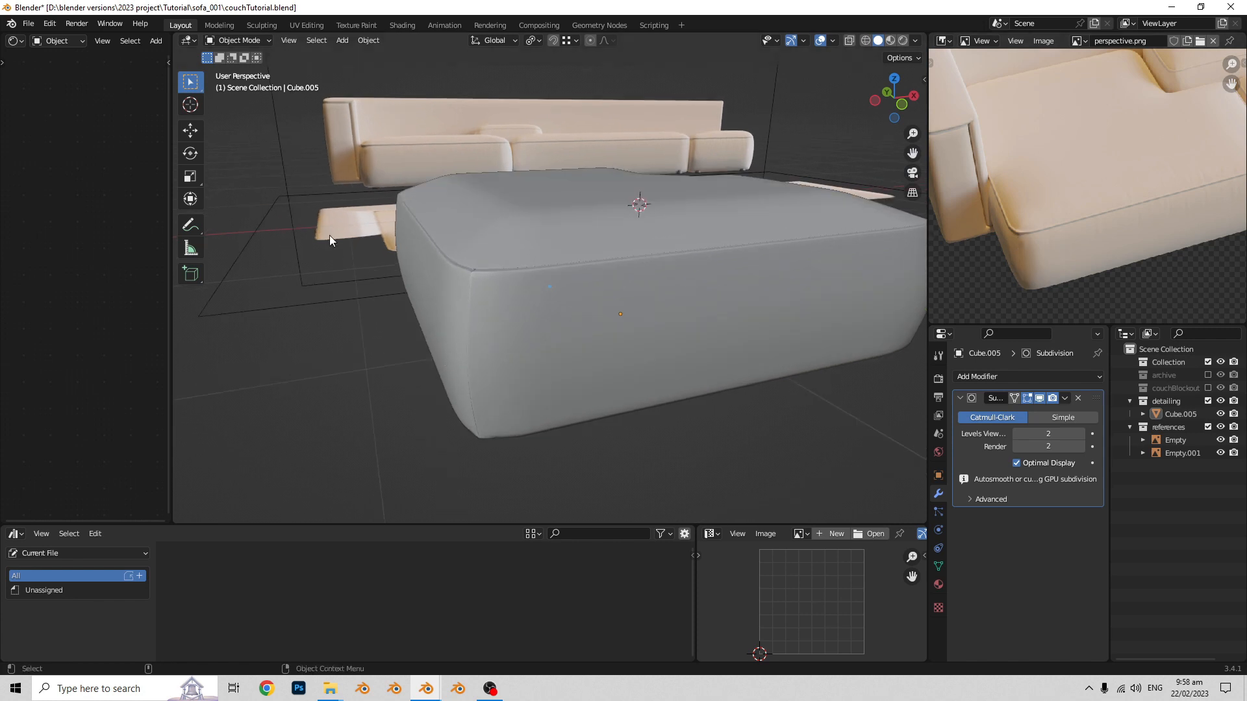
middle_click_drag(688, 292, 599, 275)
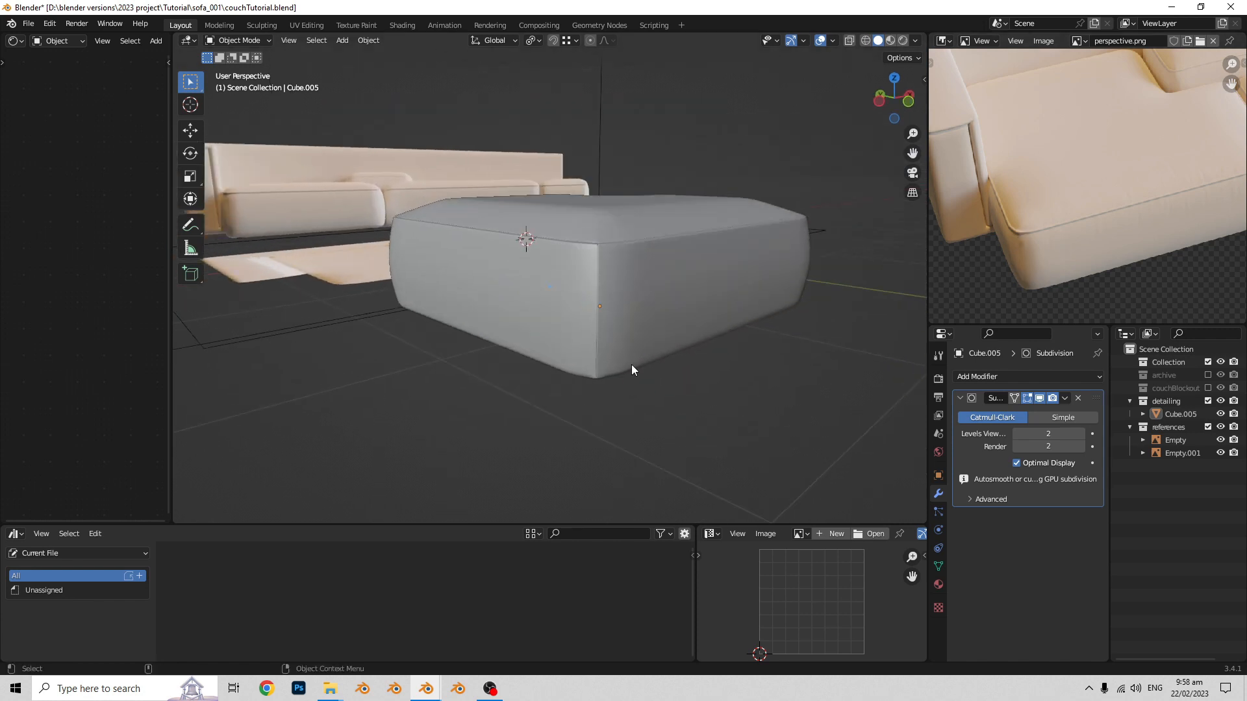
middle_click_drag(631, 370, 548, 305)
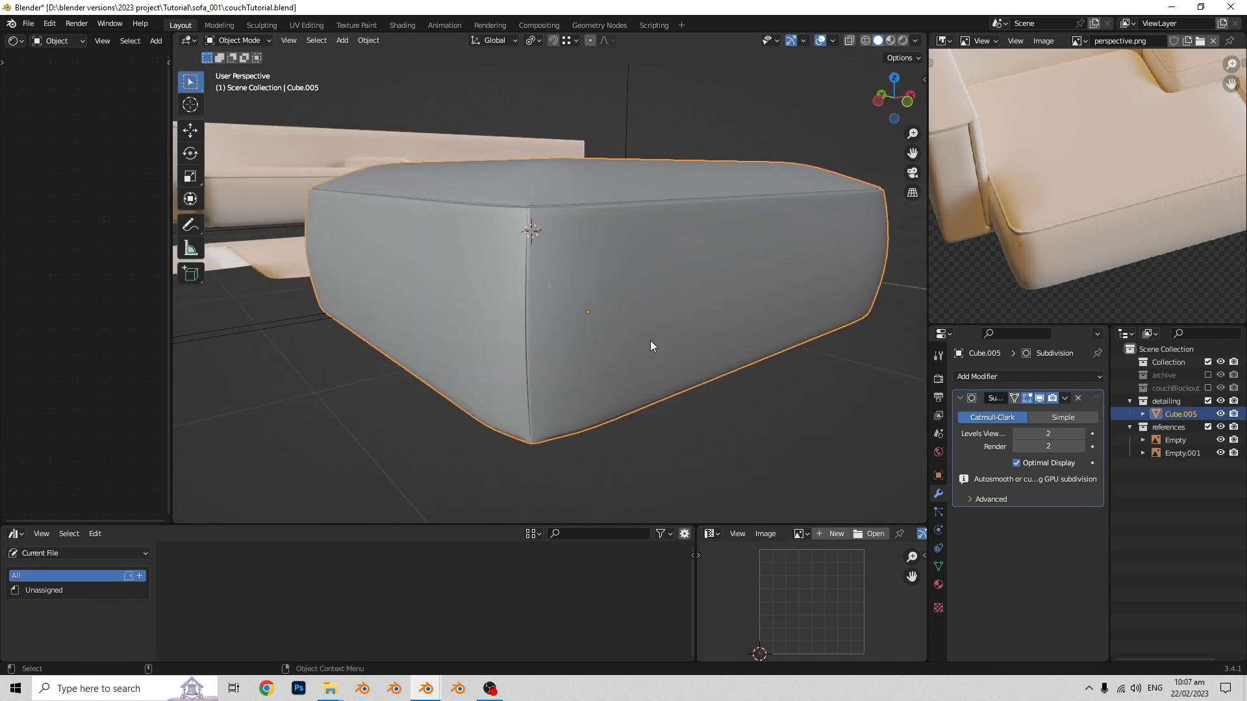
middle_click_drag(649, 340, 639, 337)
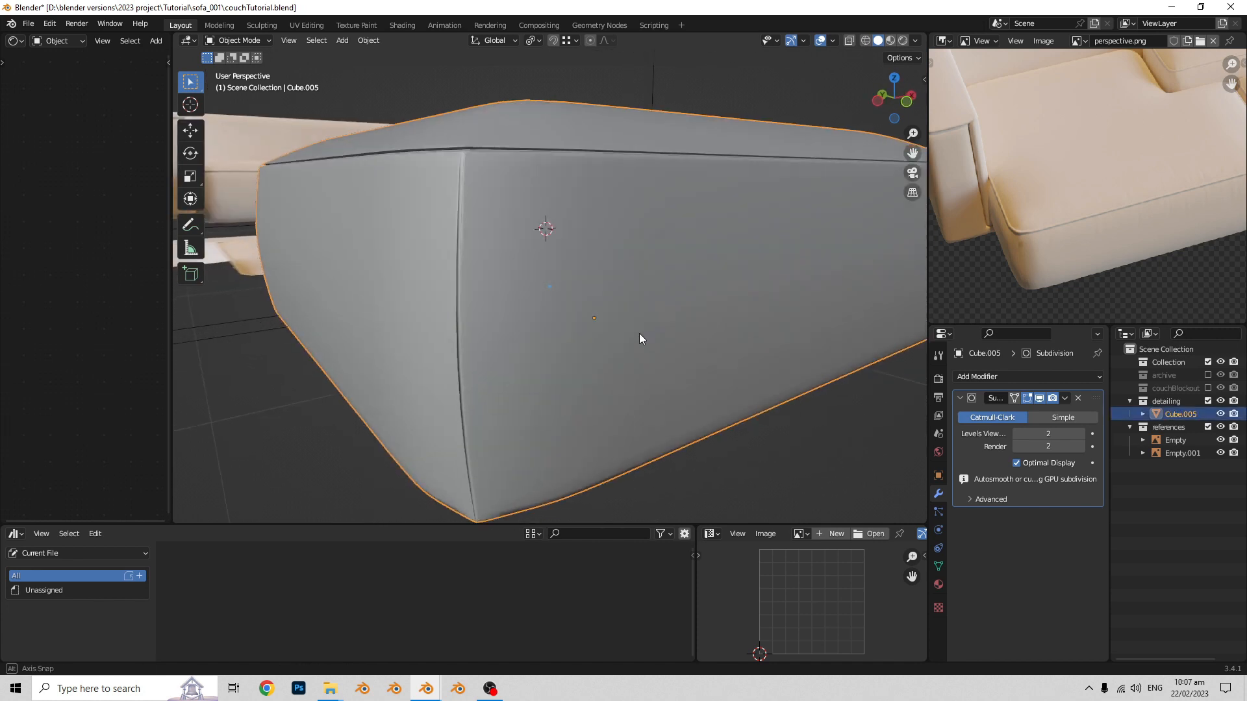
scroll(641, 334, "down", 3)
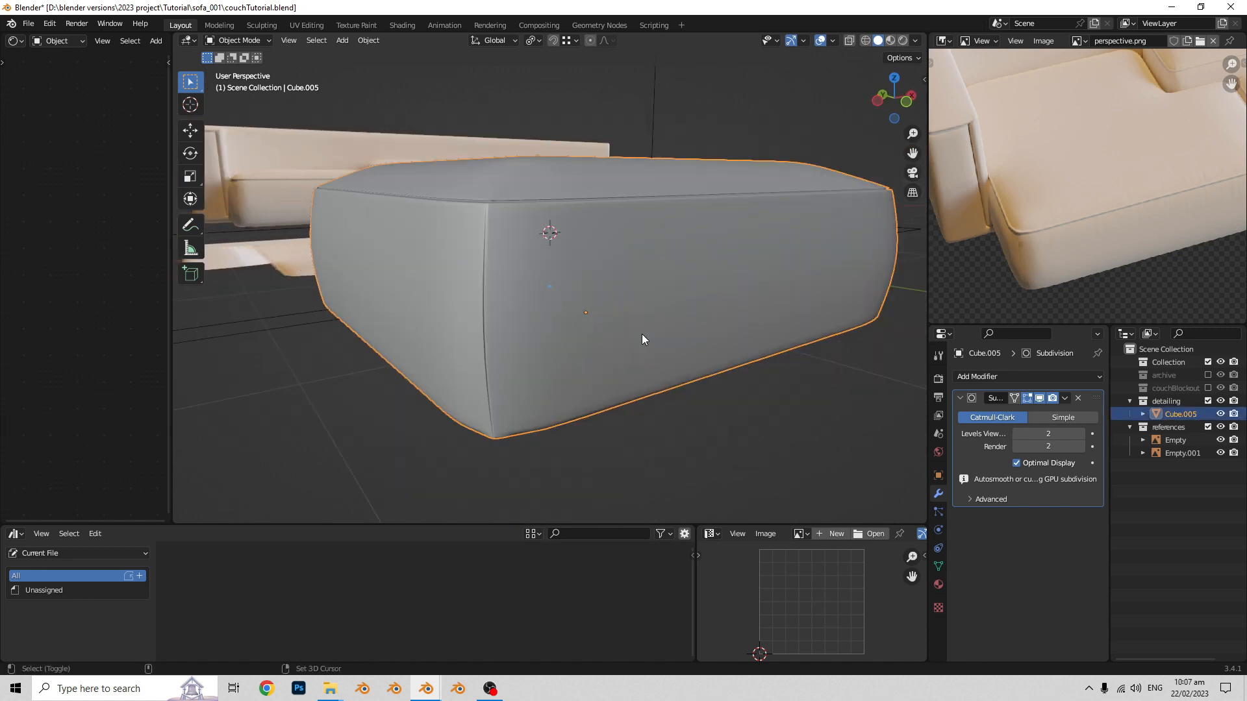
- Set the seat block's Subdivision levels to 4 for both viewport and render
left_click(1080, 434)
left_click(1081, 434)
left_click(1080, 447)
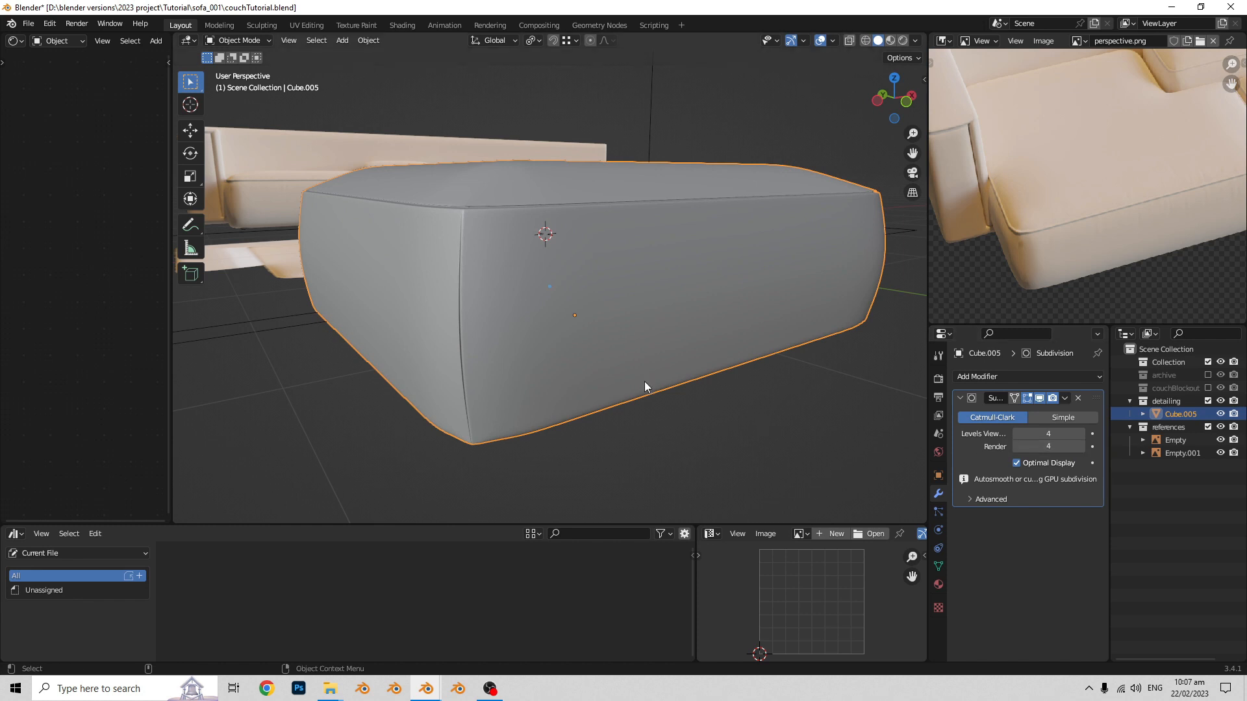
- Duplicate the seat block in place and move the copy to the archive collection
key("shift+d")
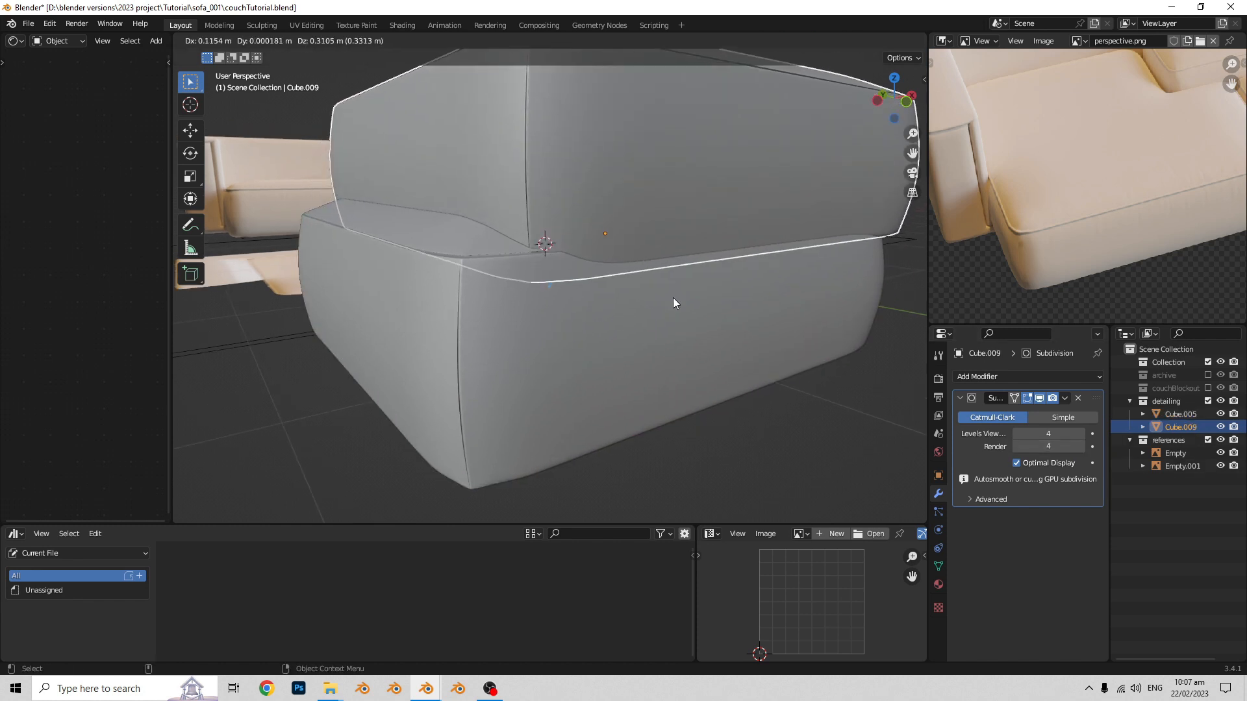
right_click(664, 306)
key("m")
left_click(645, 309)
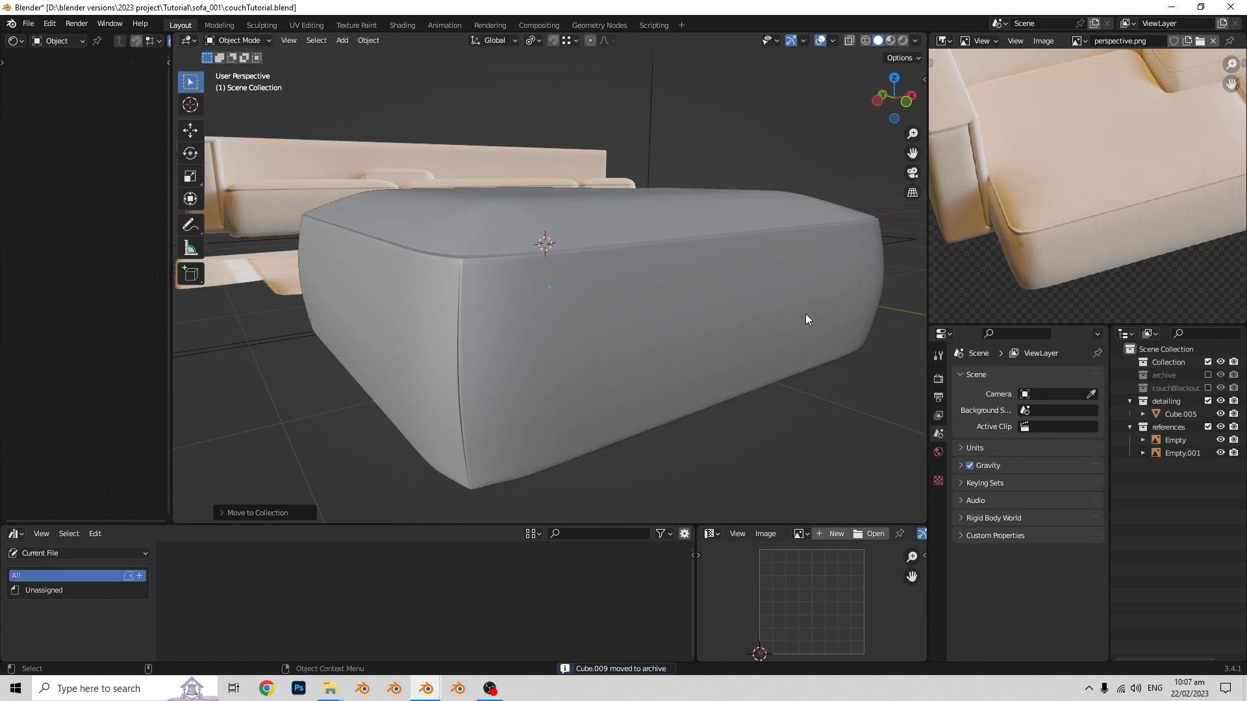
- Select the original seat block and apply its Subdivision modifier
middle_click_drag(800, 332, 671, 334)
scroll(706, 356, "up", 1)
left_click(705, 355)
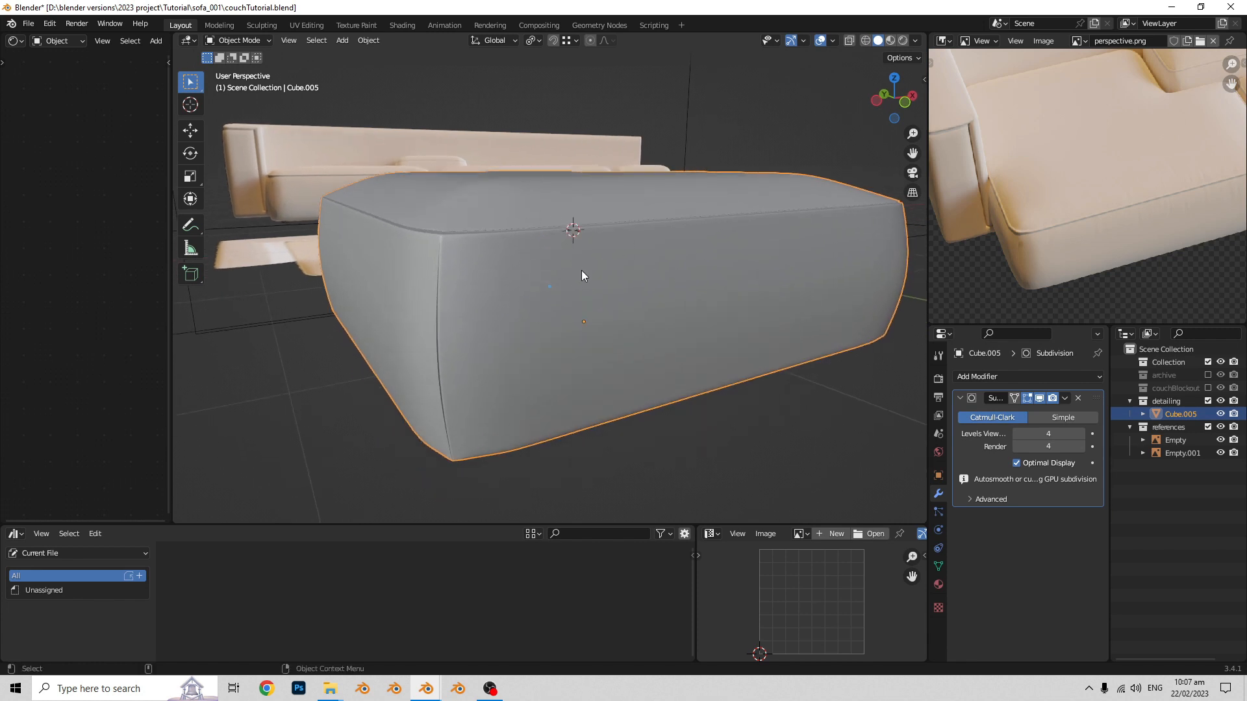
middle_click_drag(582, 270, 783, 348)
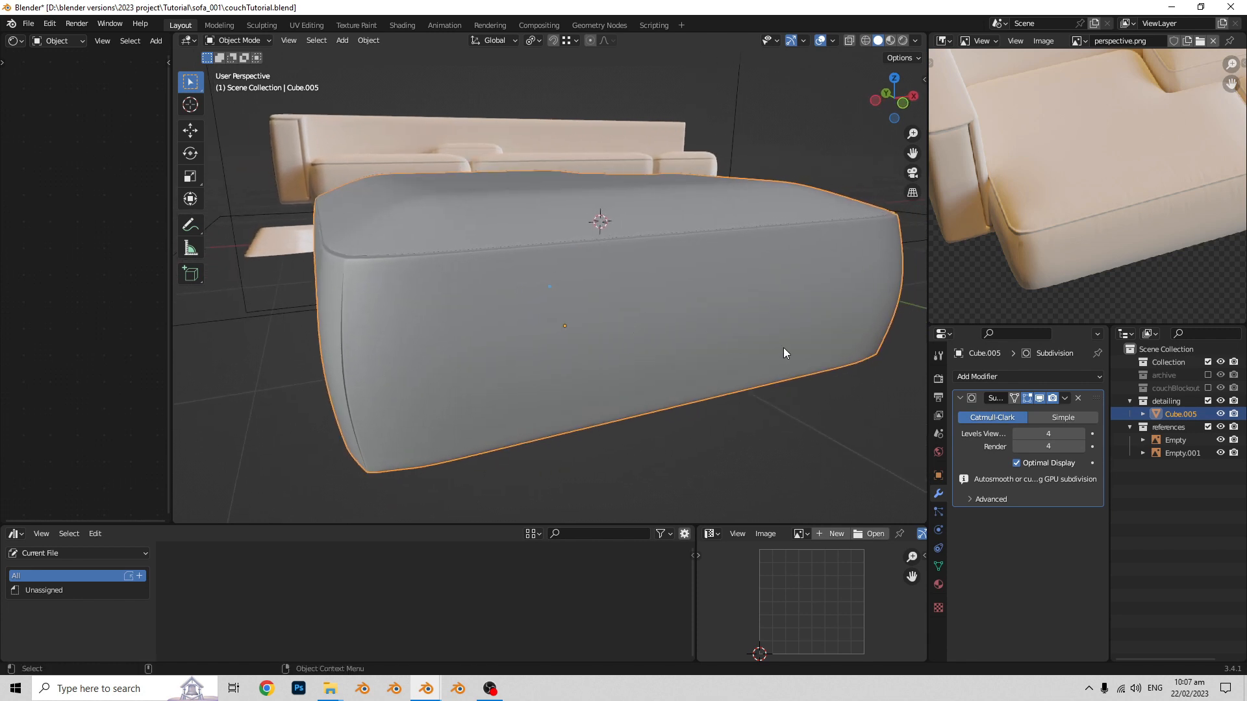
left_click(1064, 398)
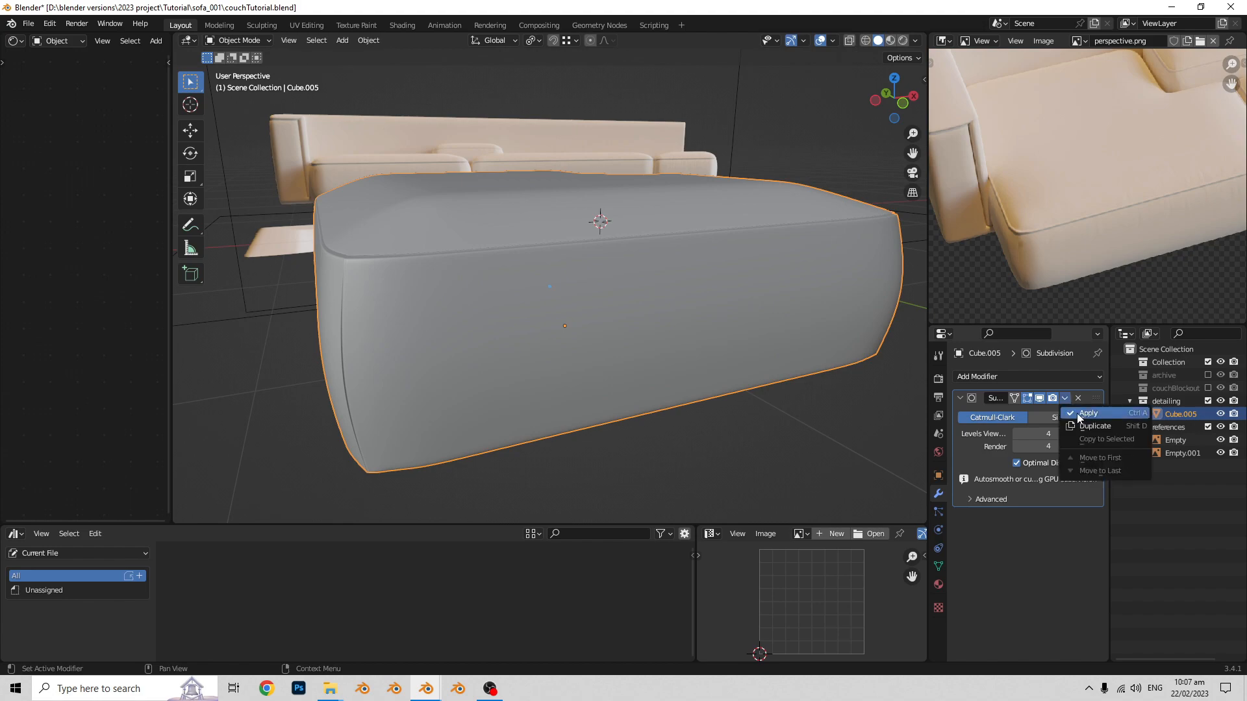
left_click(1089, 413)
- Examine the seat block's dense applied mesh in Edit Mode and its surface in Object Mode
middle_click_drag(648, 360, 533, 353)
key("ctrl+Tab")
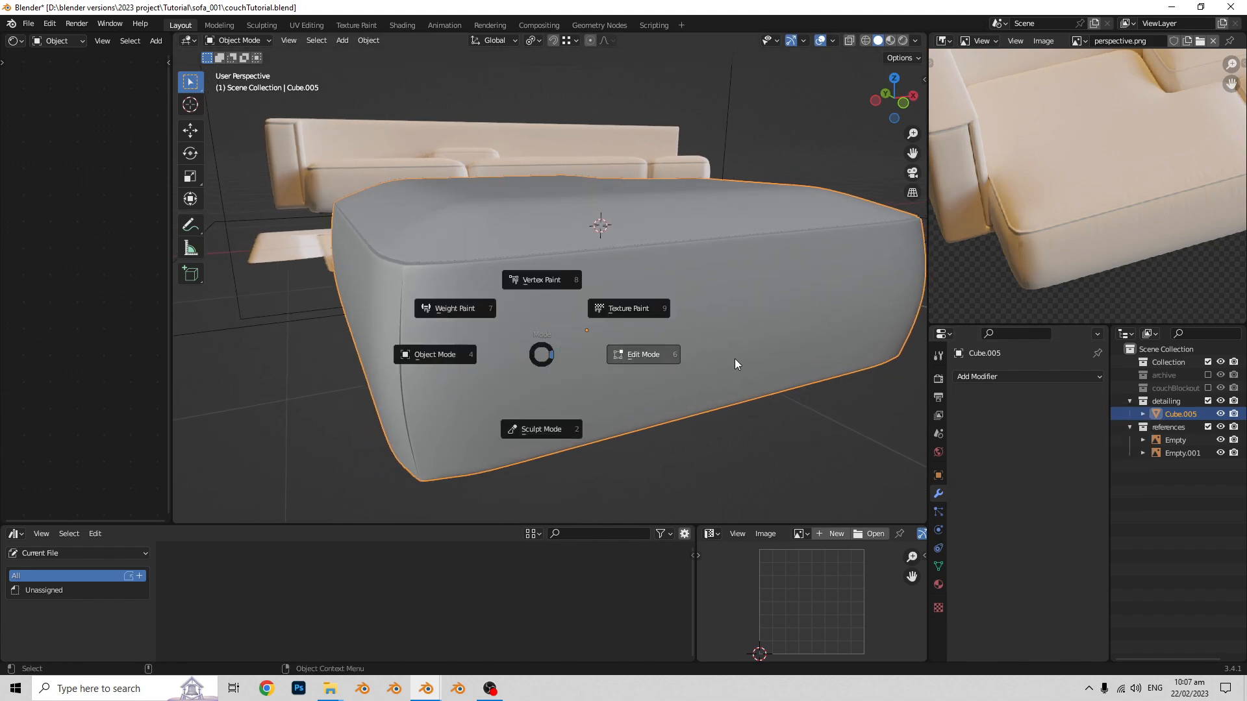
left_click(734, 358)
middle_click_drag(728, 357, 660, 367)
key("Tab")
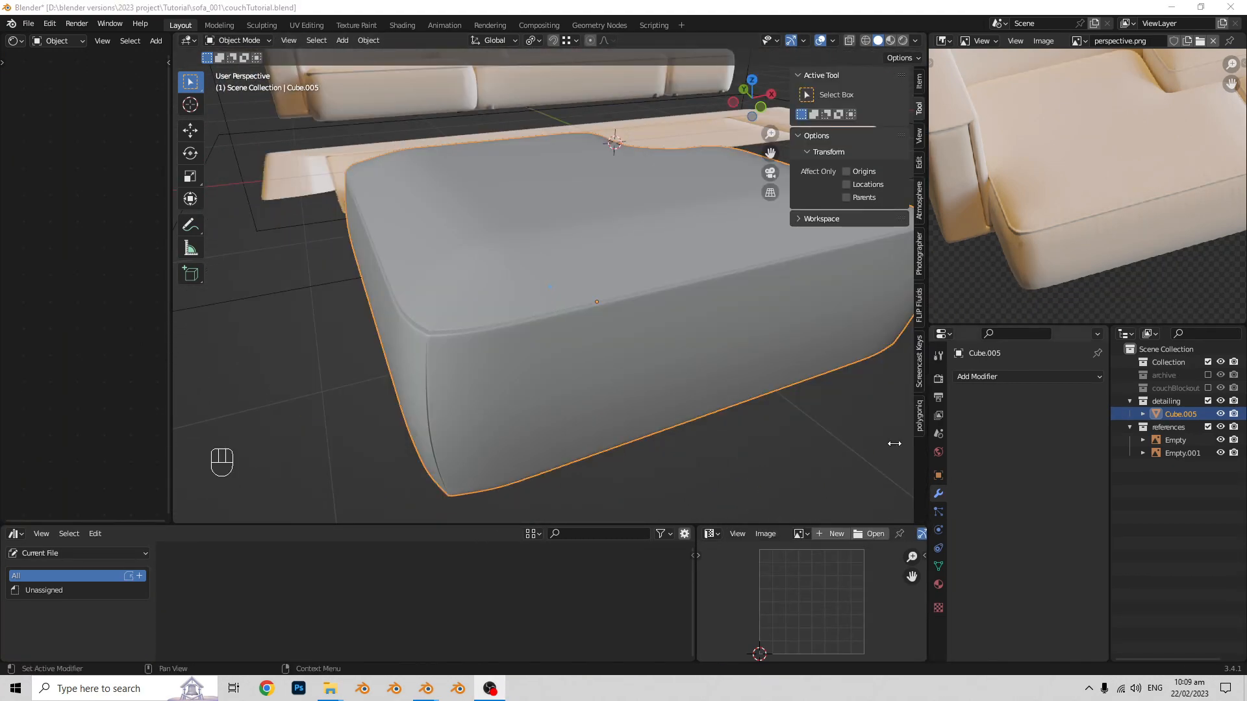
left_click(677, 349)
middle_click_drag(677, 349, 618, 361, "shift")
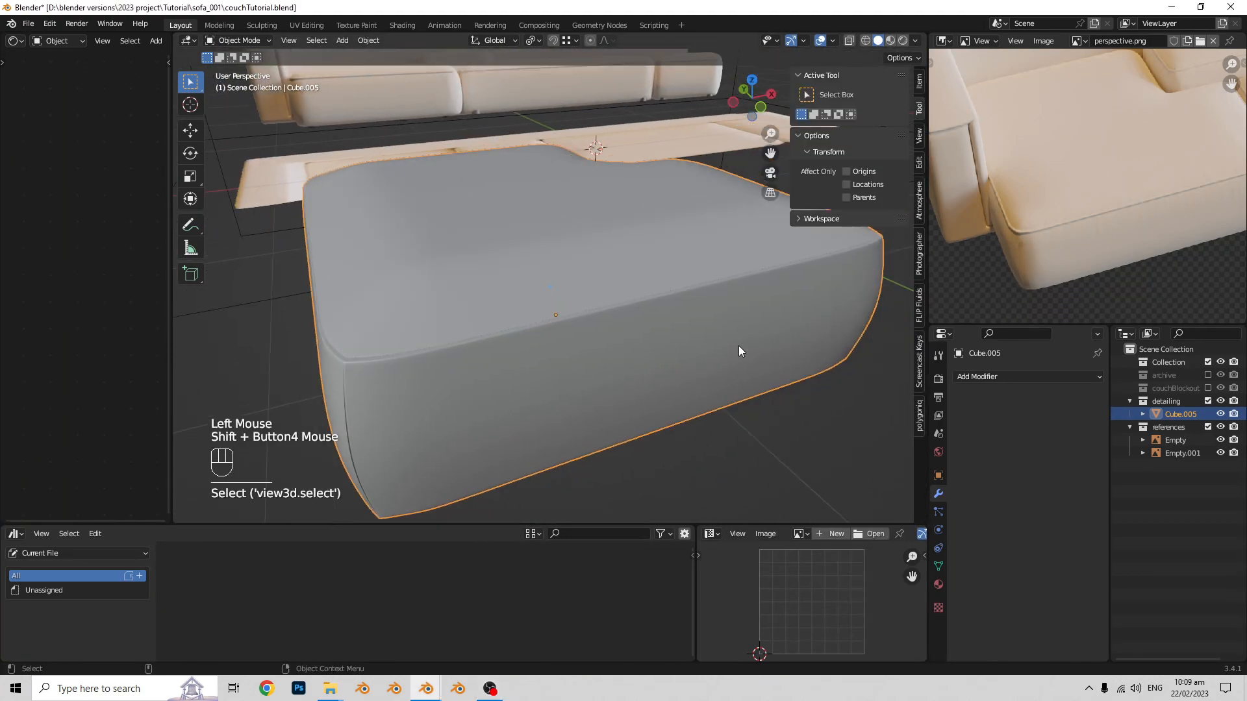
key("Tab")
middle_click_drag(807, 348, 788, 348)
key("Tab")
middle_click_drag(501, 333, 559, 388)
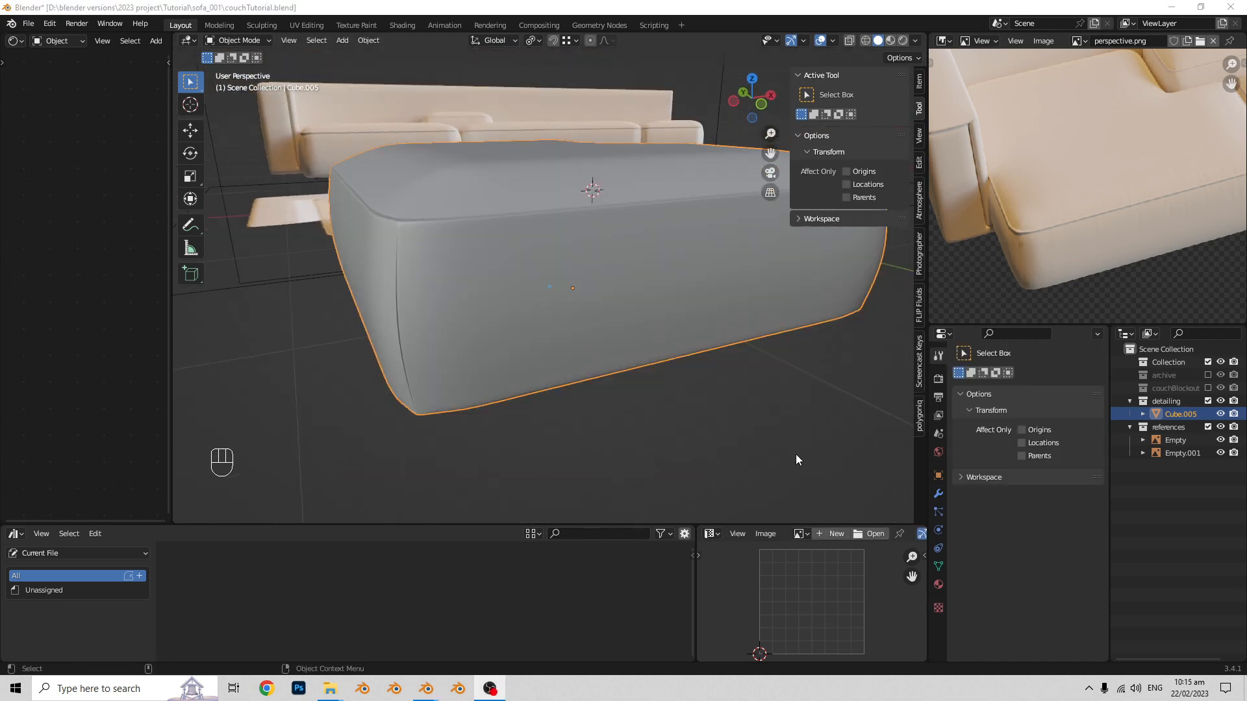
- Switch the seat block from Object Mode to Sculpt Mode
left_click(544, 404)
middle_click_drag(543, 404, 527, 357, "shift")
middle_click_drag(528, 357, 524, 364)
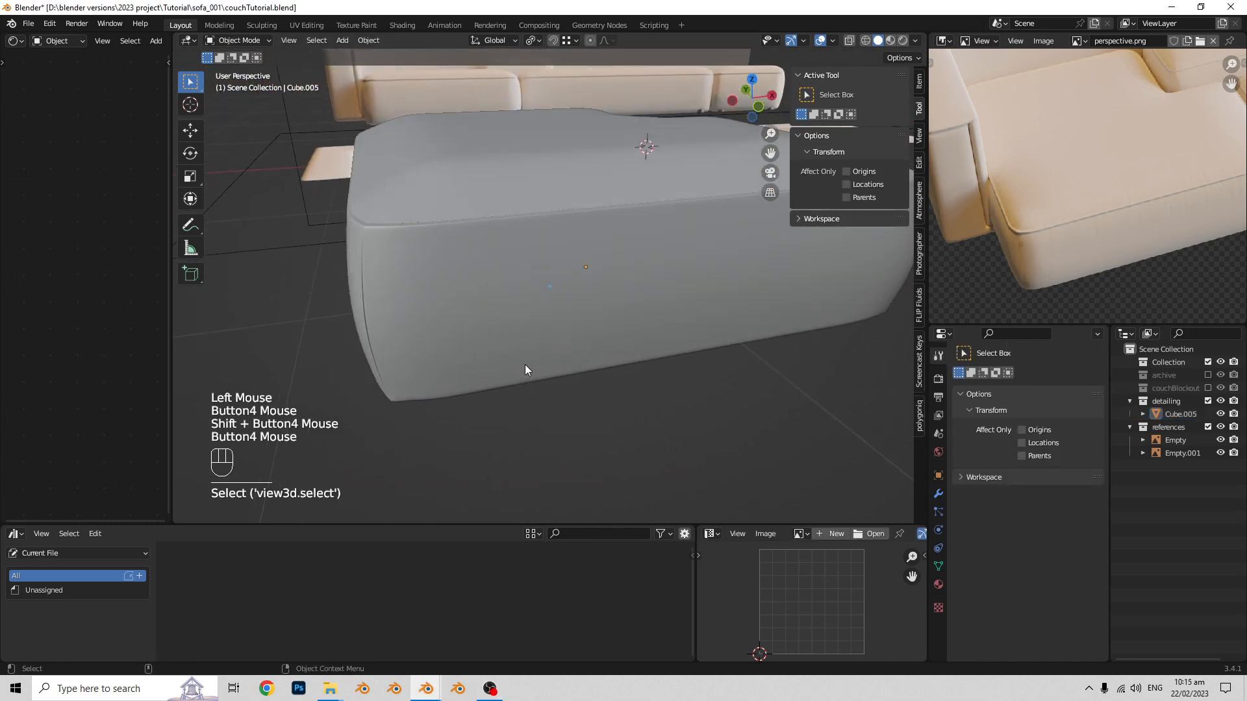
left_click(267, 41)
left_click(242, 84)
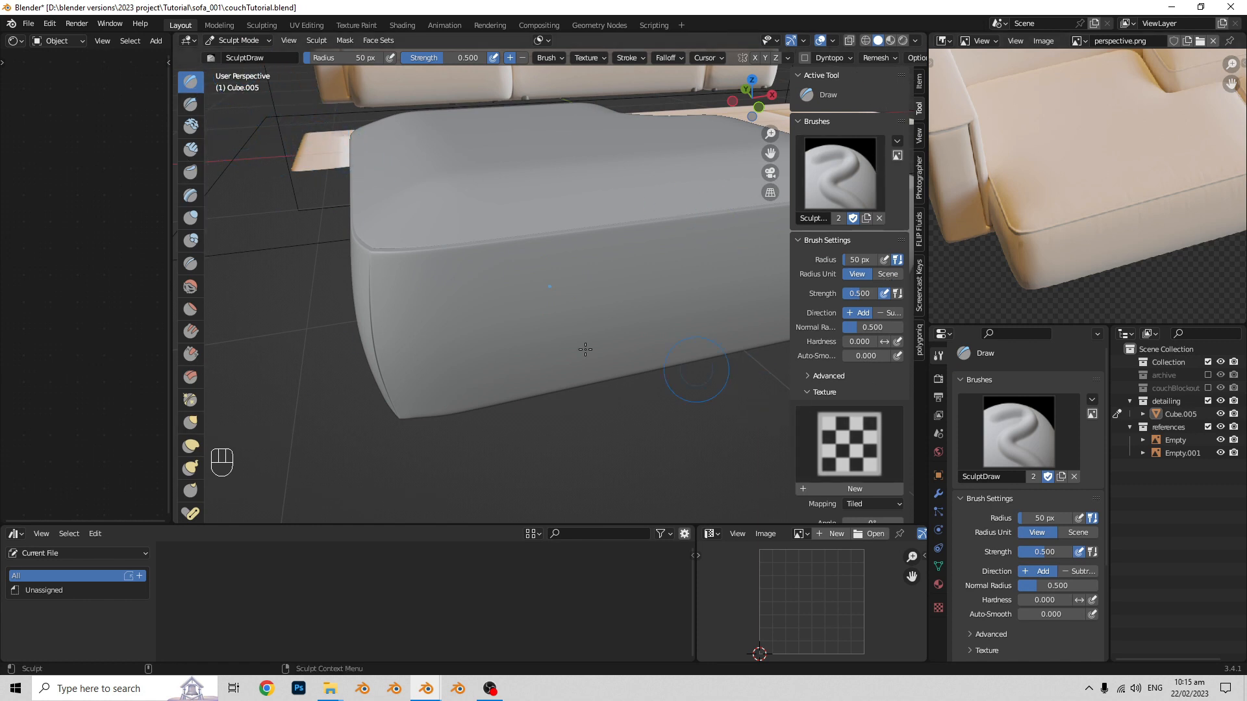
- Try the Cloth sculpt brush on the seat block, pulling fabric folds into its top surface
scroll(192, 198, "down", 2)
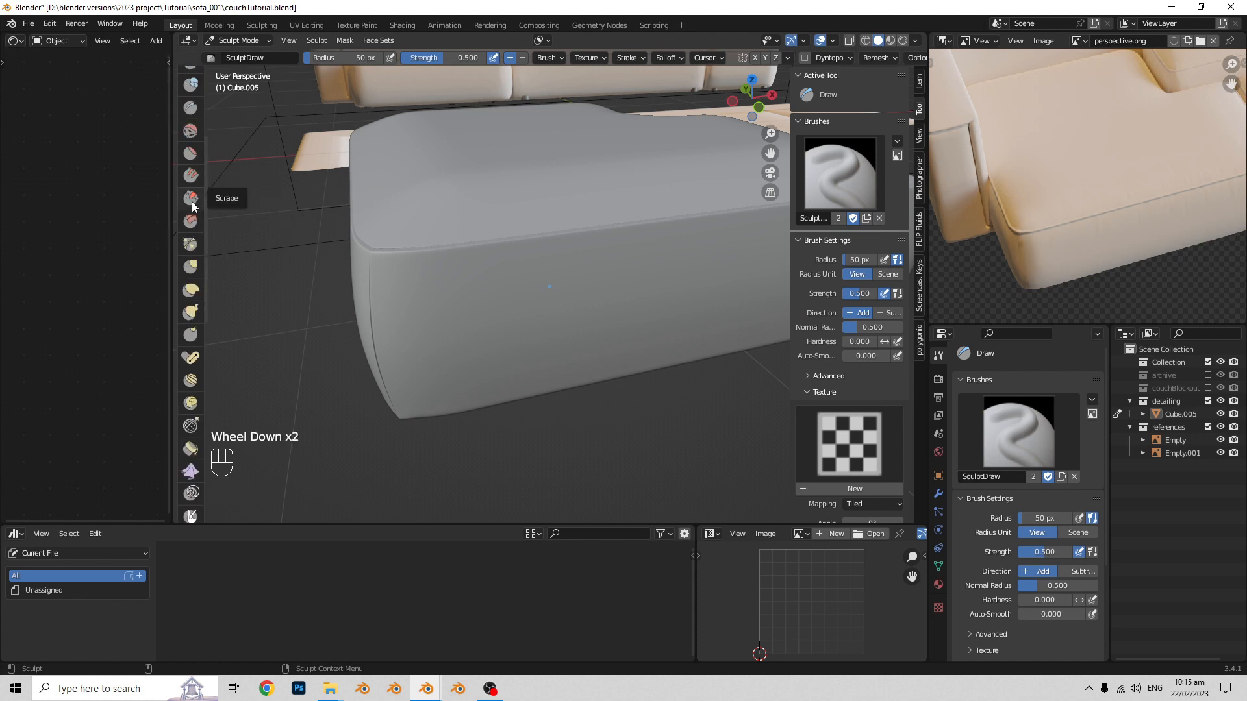
scroll(195, 350, "down", 1)
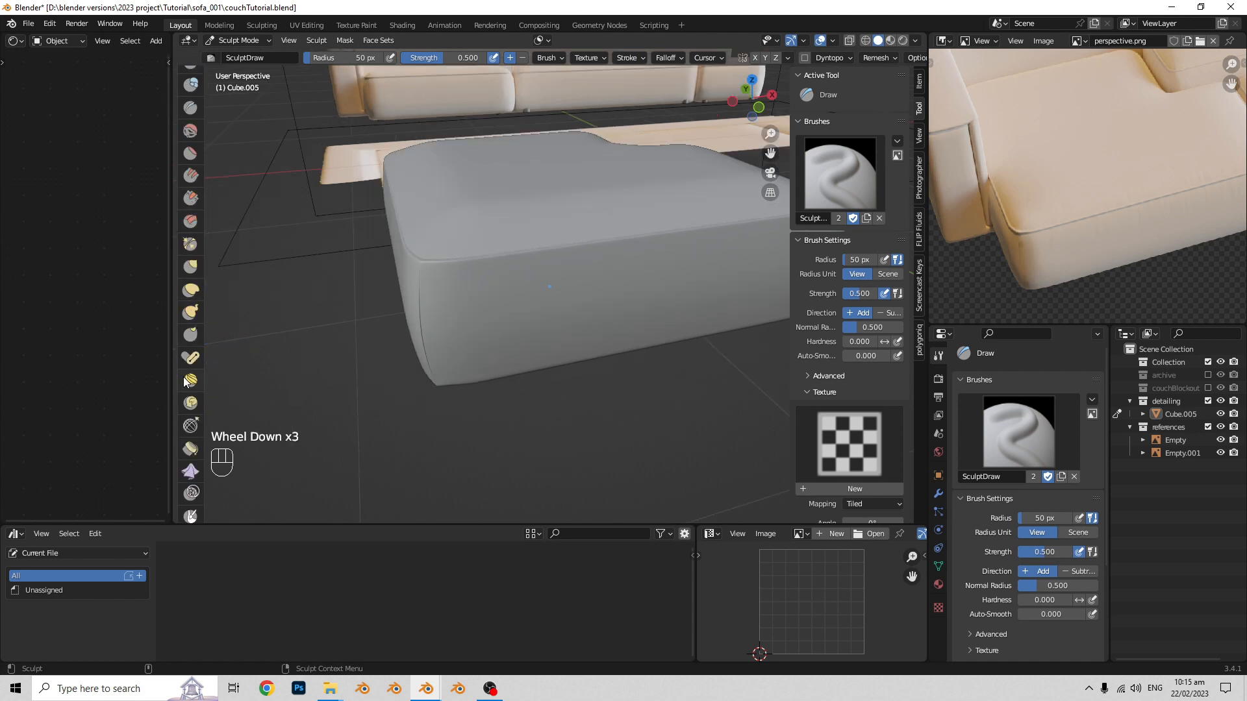
scroll(190, 415, "up", 1)
scroll(192, 320, "down", 1)
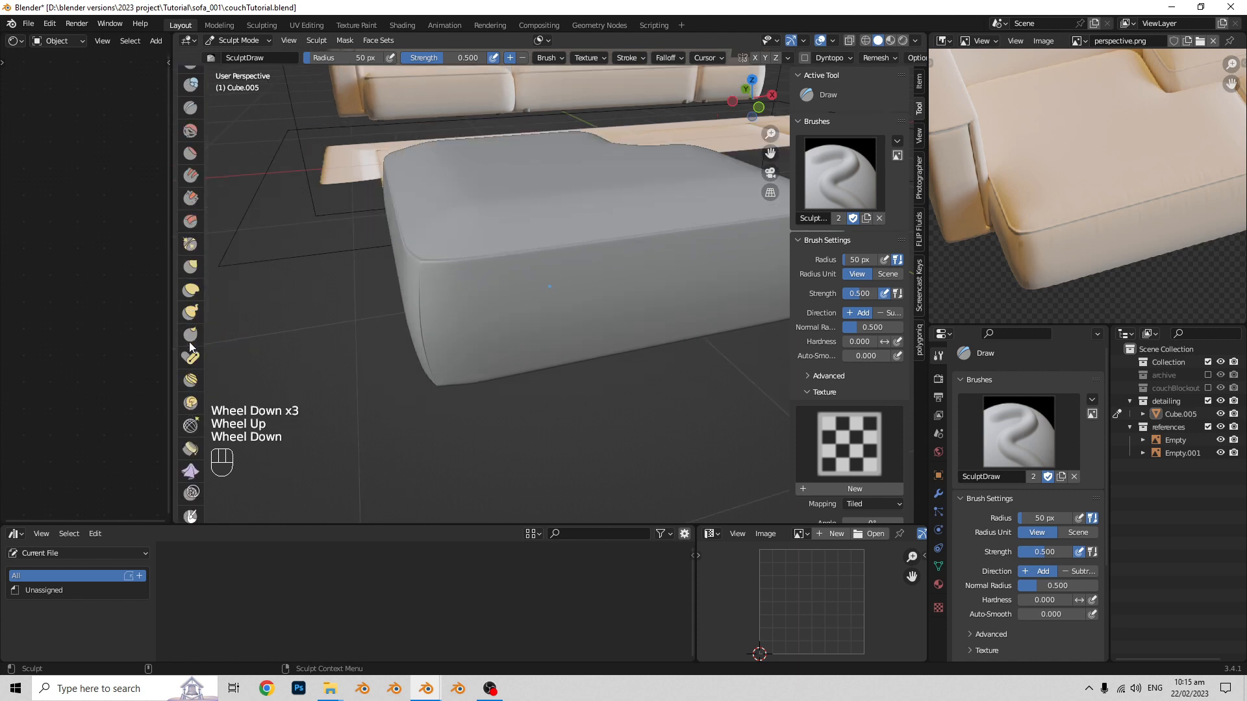
scroll(197, 350, "down", 1)
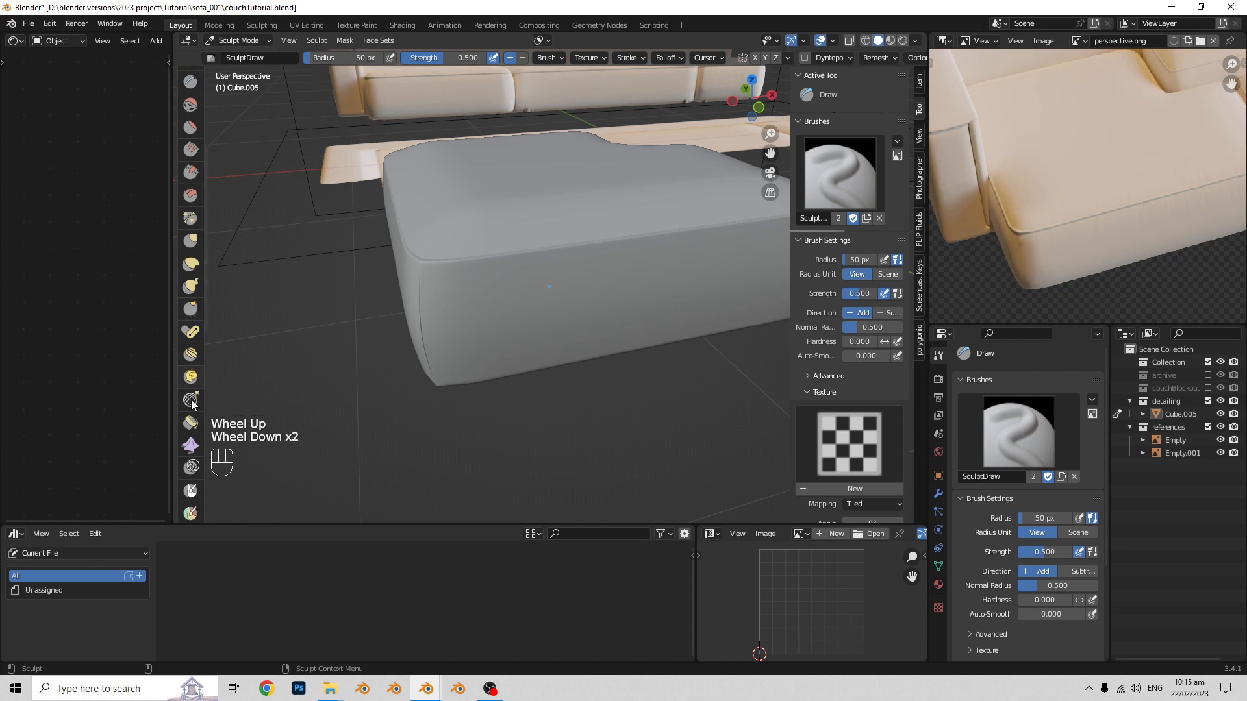
left_click(195, 450)
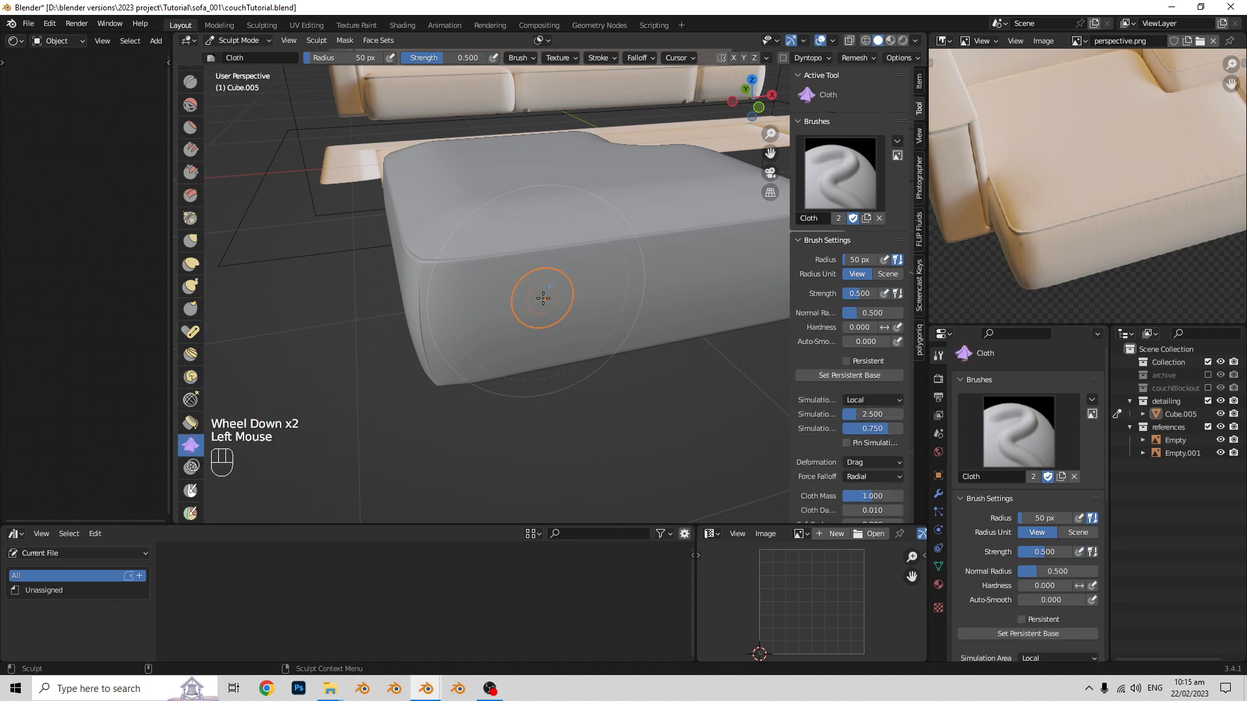
mouse_move(542, 298)
middle_mouse_down()
mouse_move(515, 373)
mouse_move(495, 375)
middle_mouse_up()
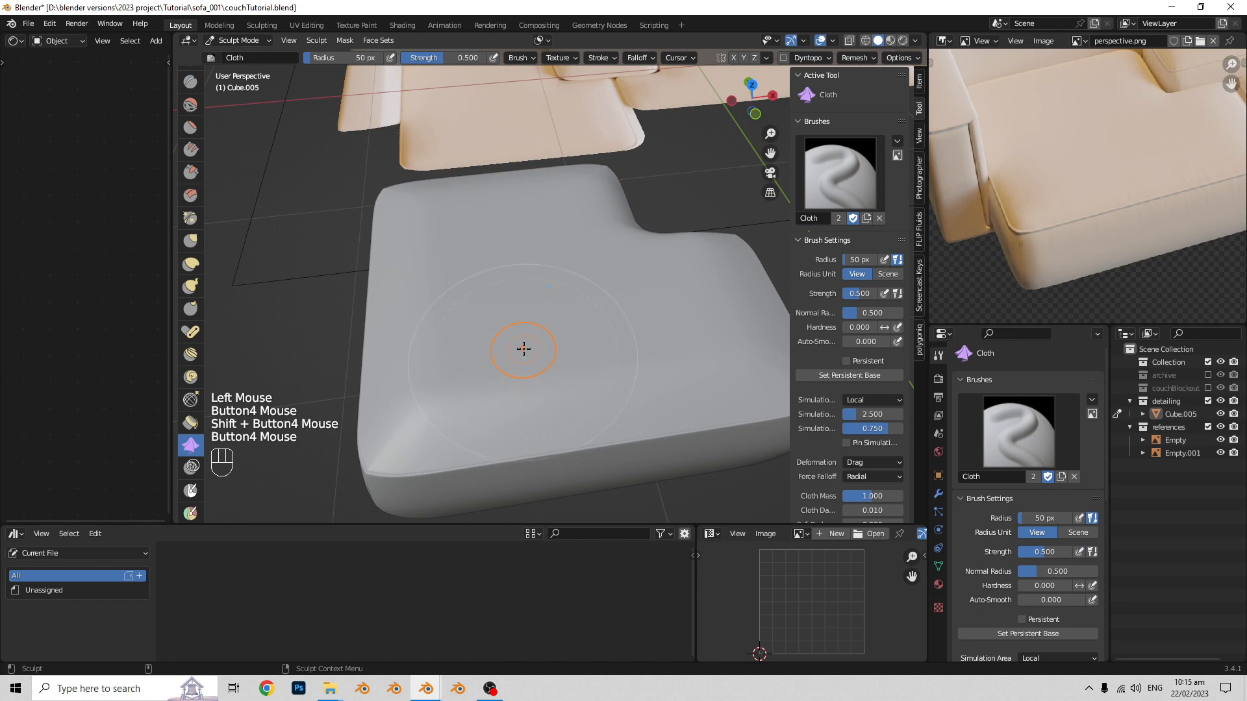
mouse_move(524, 349)
left_mouse_down()
mouse_move(534, 362)
mouse_move(528, 342)
left_mouse_up()
mouse_move(646, 332)
middle_mouse_down()
mouse_move(604, 356)
mouse_move(437, 291)
middle_mouse_up()
mouse_move(511, 292)
left_mouse_down()
mouse_move(535, 284)
mouse_move(507, 289)
left_mouse_up()
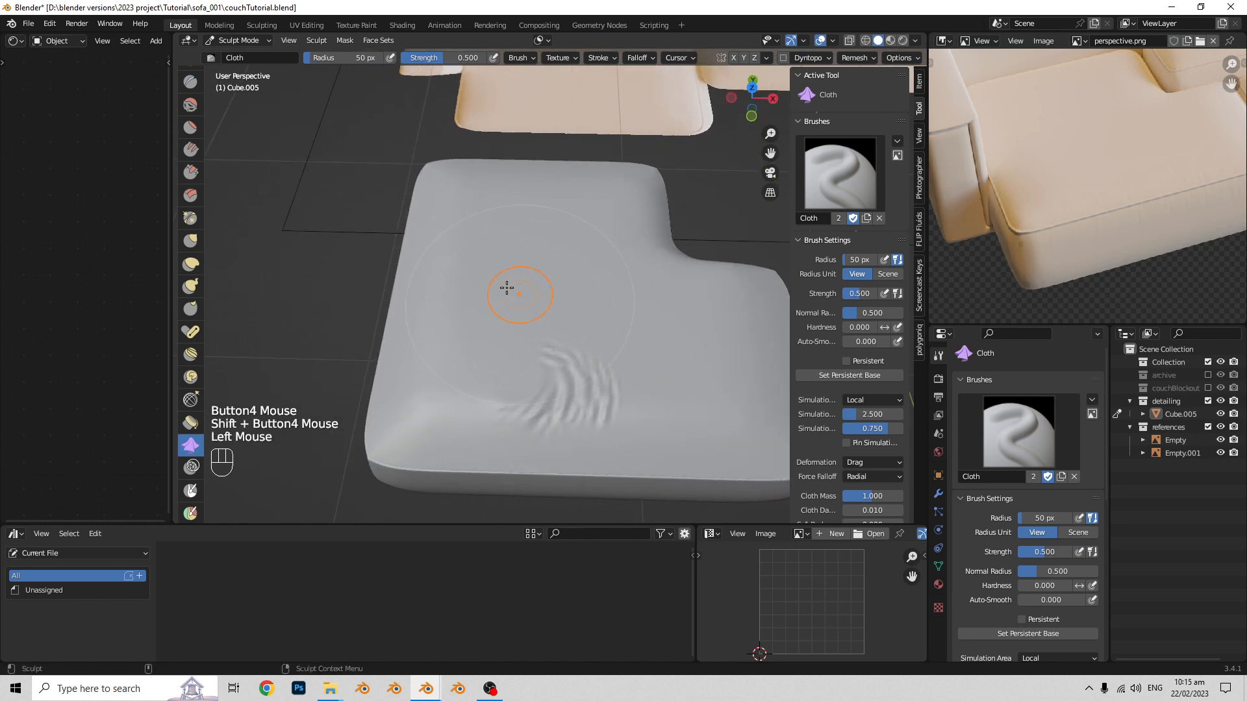
middle_click_drag(617, 312, 594, 297)
middle_click_drag(594, 297, 616, 349, "shift")
left_click_drag(625, 355, 628, 372)
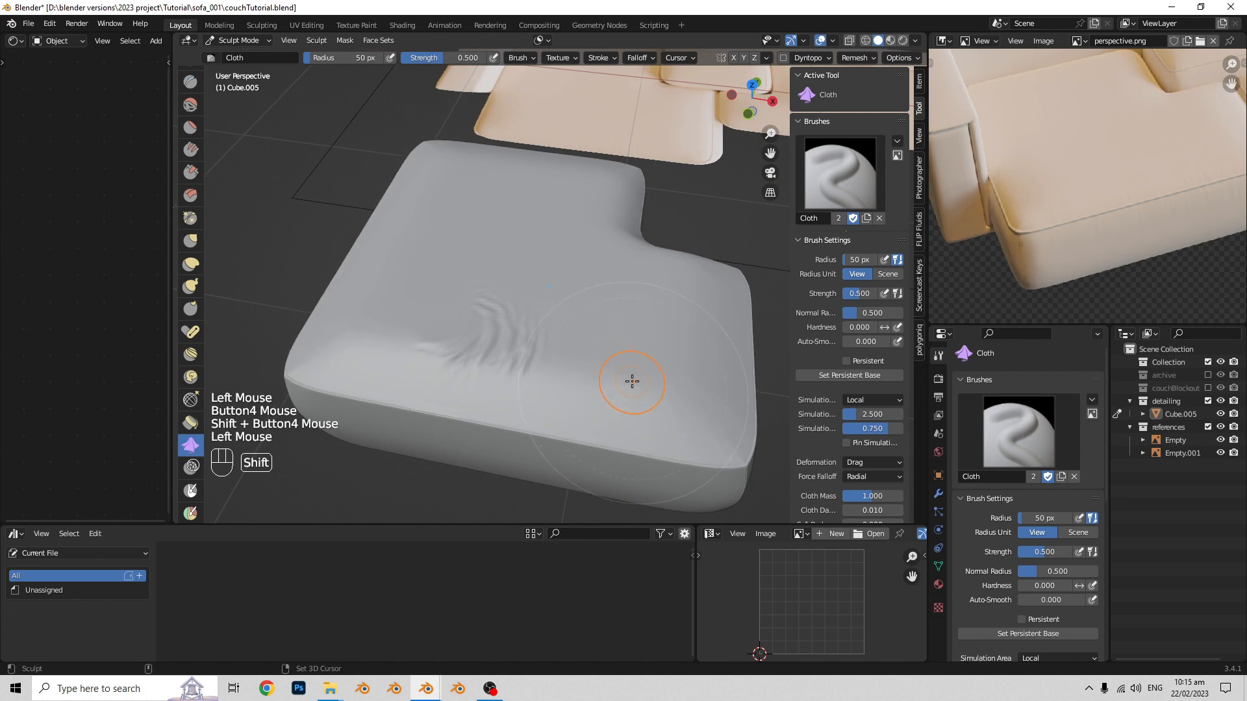
middle_click_drag(632, 381, 607, 369, "shift")
left_click_drag(607, 357, 619, 367)
mouse_move(618, 365)
middle_mouse_down()
mouse_move(552, 342)
mouse_move(621, 370)
mouse_move(612, 351)
mouse_move(567, 351)
mouse_move(600, 366)
mouse_move(567, 322)
mouse_move(673, 373)
middle_mouse_up()
- Undo the Cloth brush strokes on the seat block
key("ctrl+z")
key("ctrl+z")
key("ctrl+z")
key("ctrl+z")
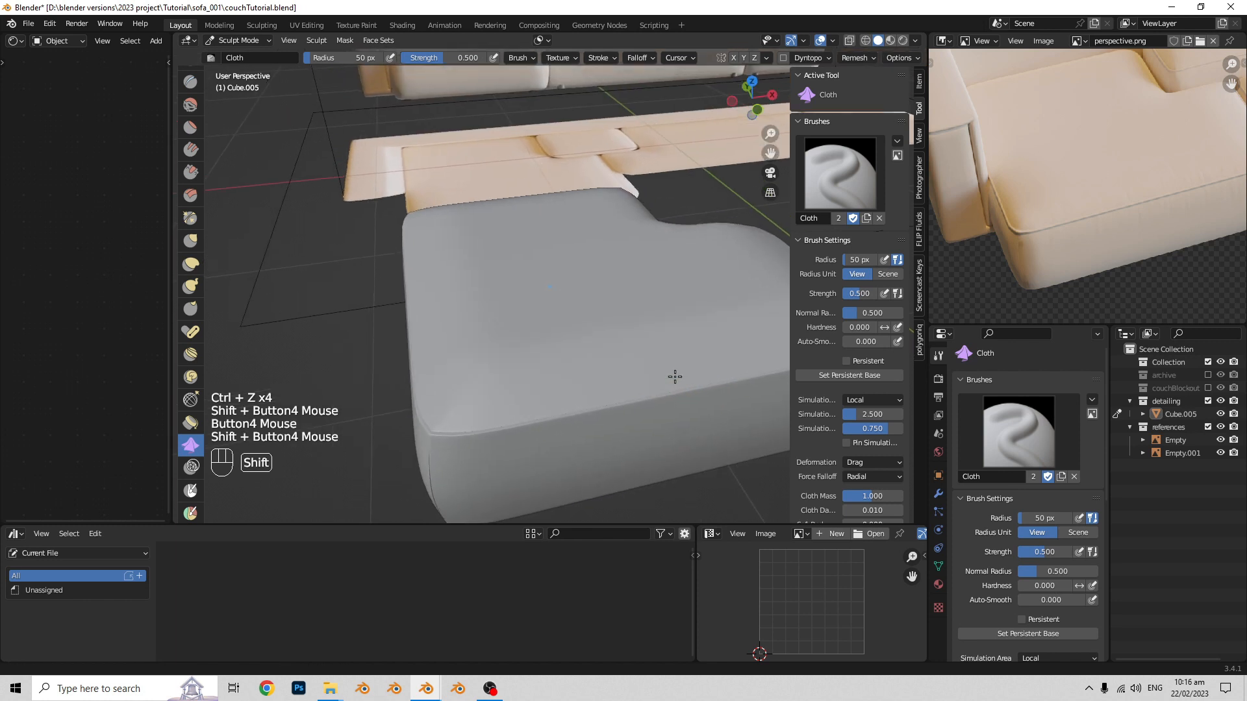
- Switch to the Draw sculpt brush and create a new brush texture for it
scroll(194, 315, "up", 5)
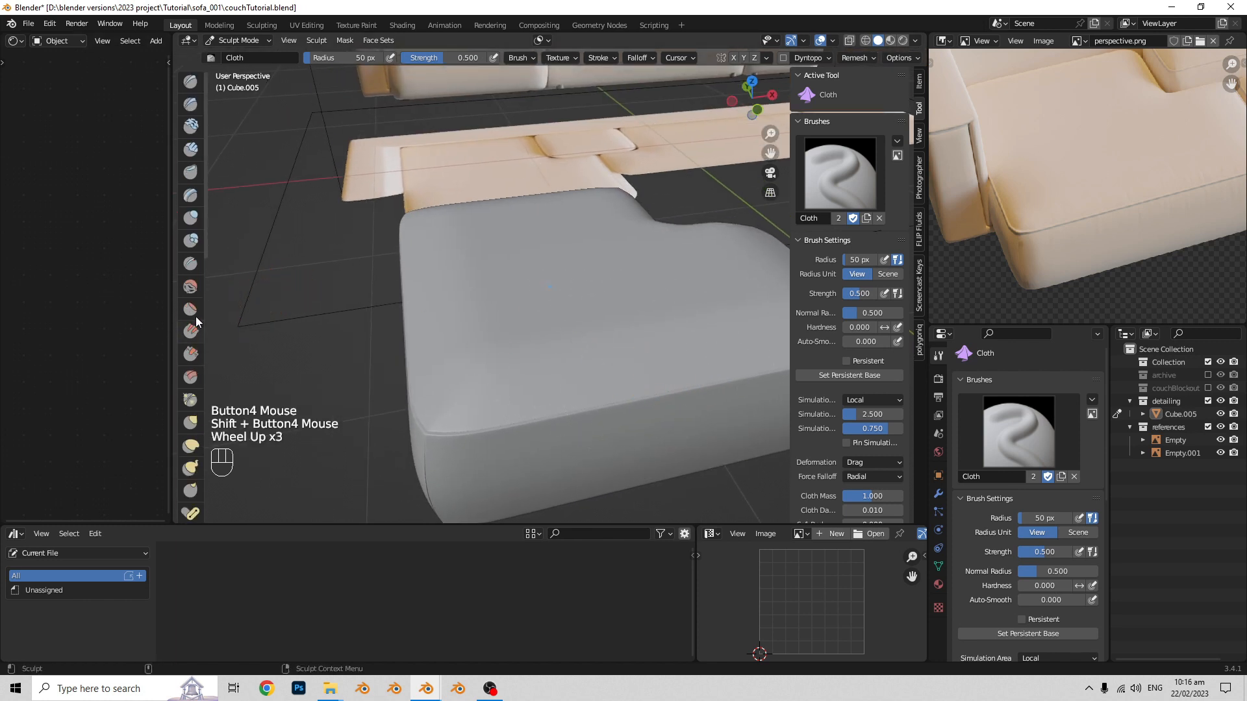
left_click(191, 85)
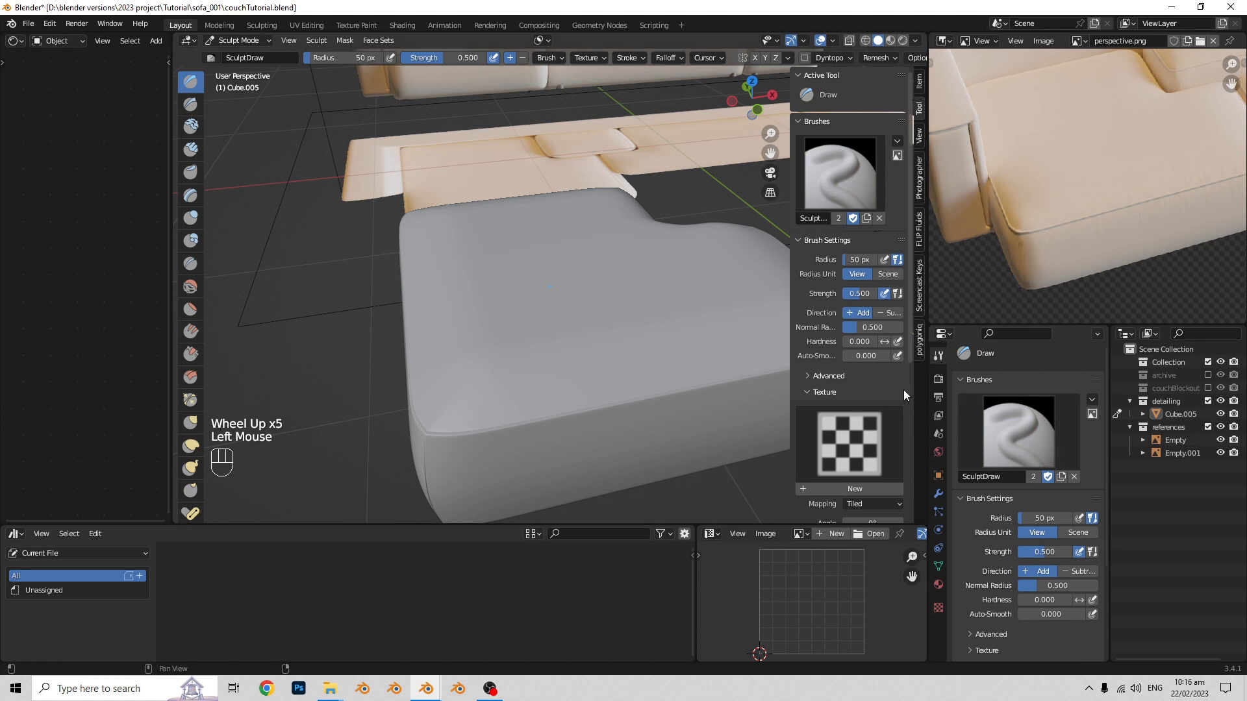
scroll(898, 278, "down", 2)
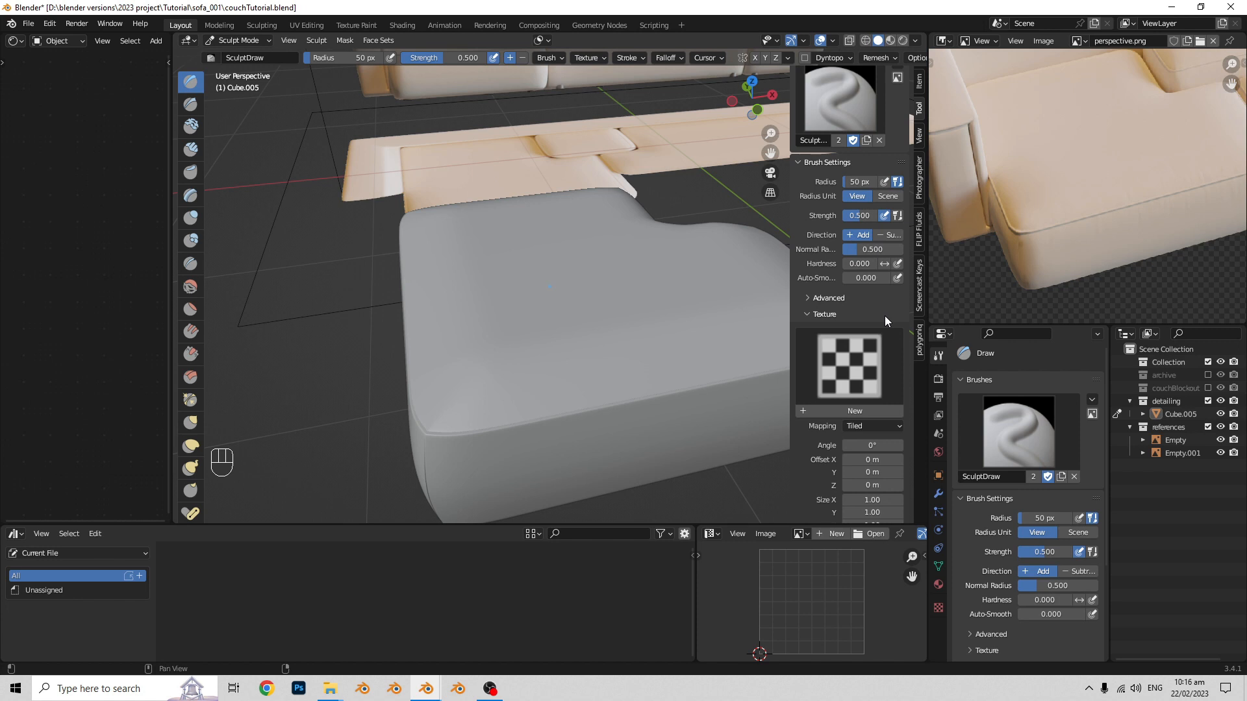
middle_click_drag(577, 353, 575, 330)
middle_click_drag(576, 330, 578, 316, "shift")
scroll(870, 175, "up", 2)
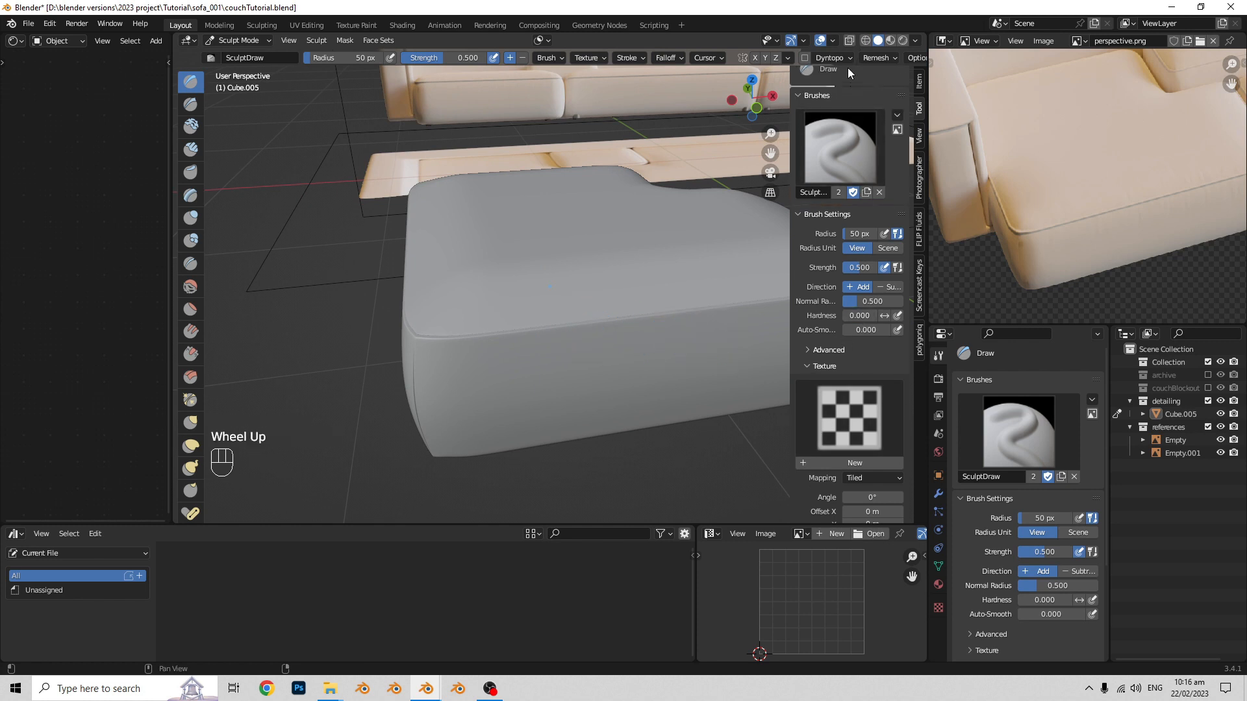
scroll(876, 208, "down", 2)
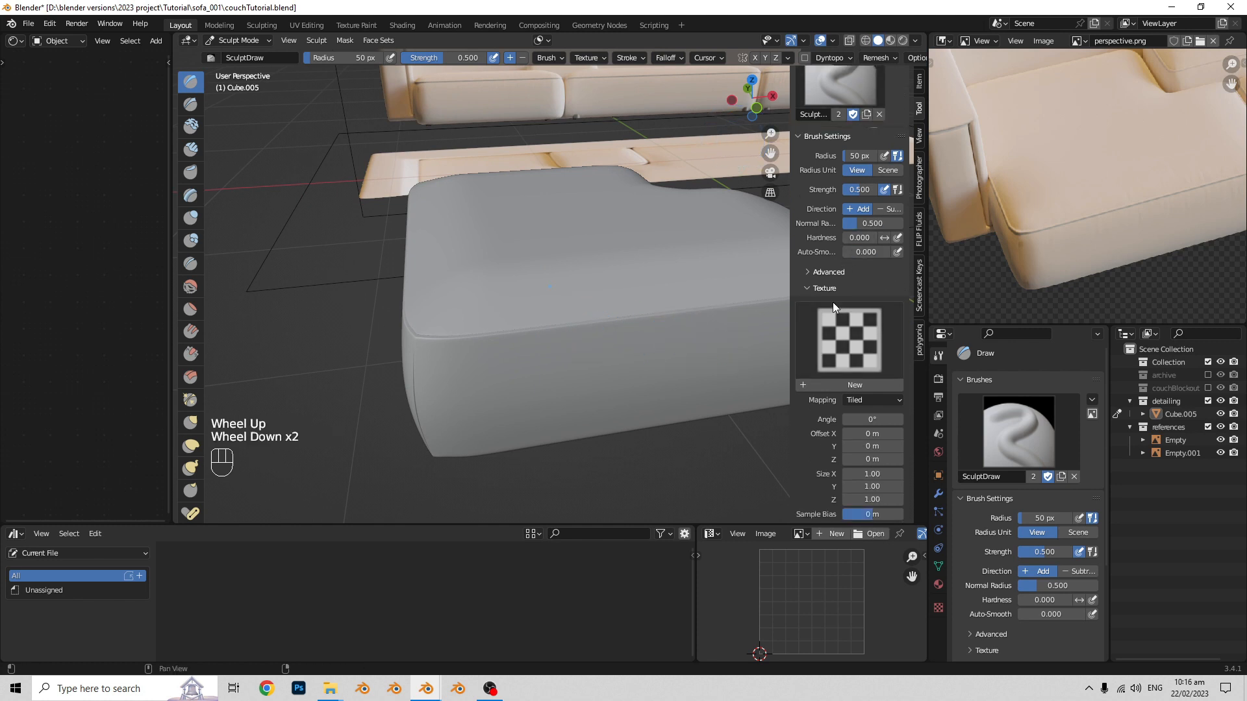
left_click(812, 292)
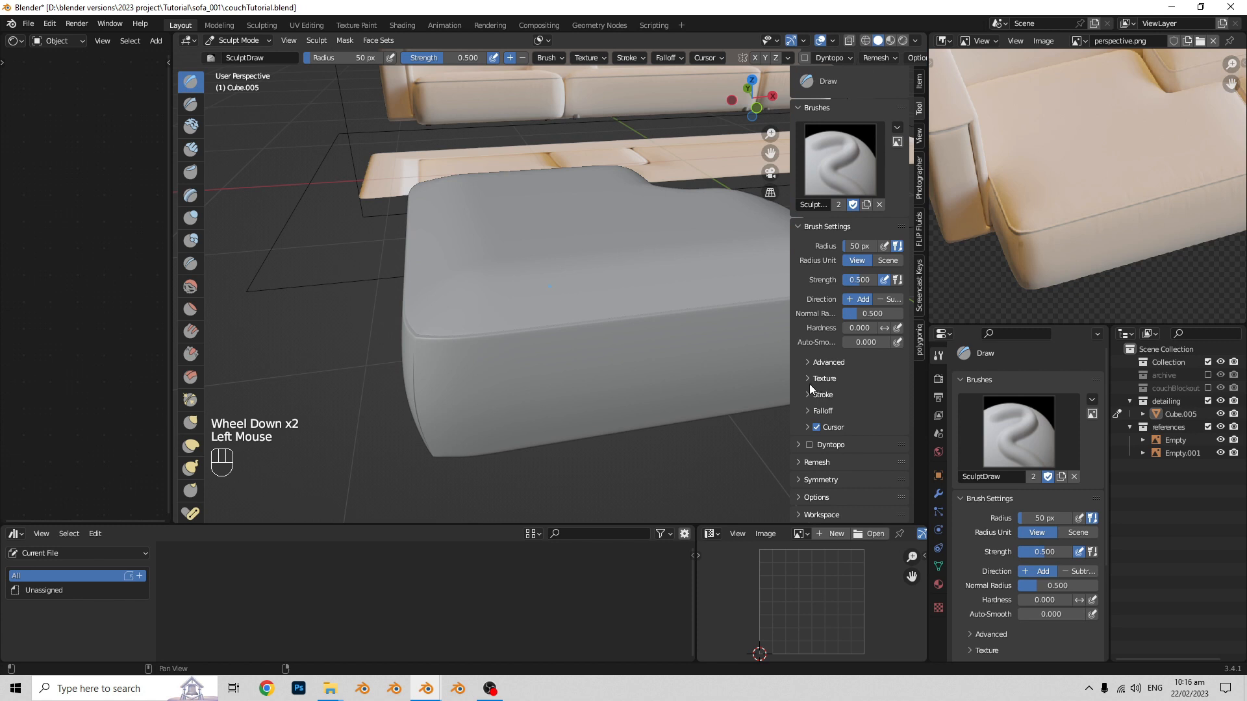
left_click(823, 378)
scroll(851, 355, "down", 1)
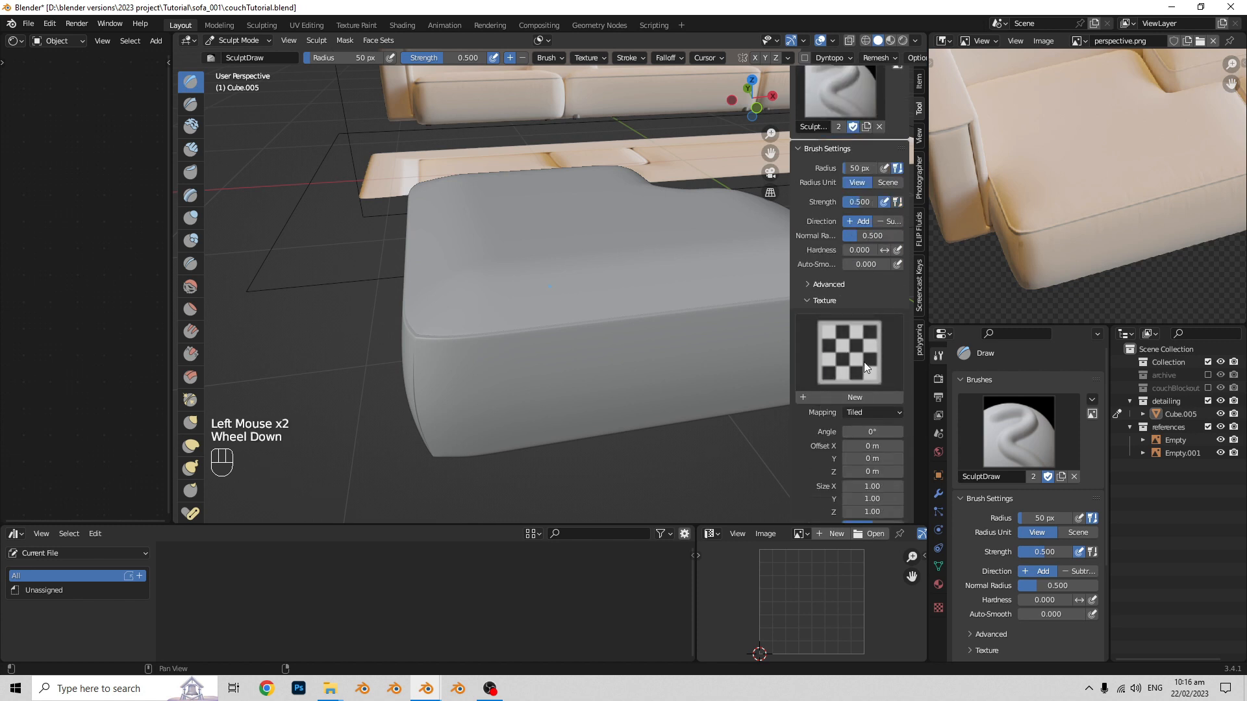
left_click(885, 397)
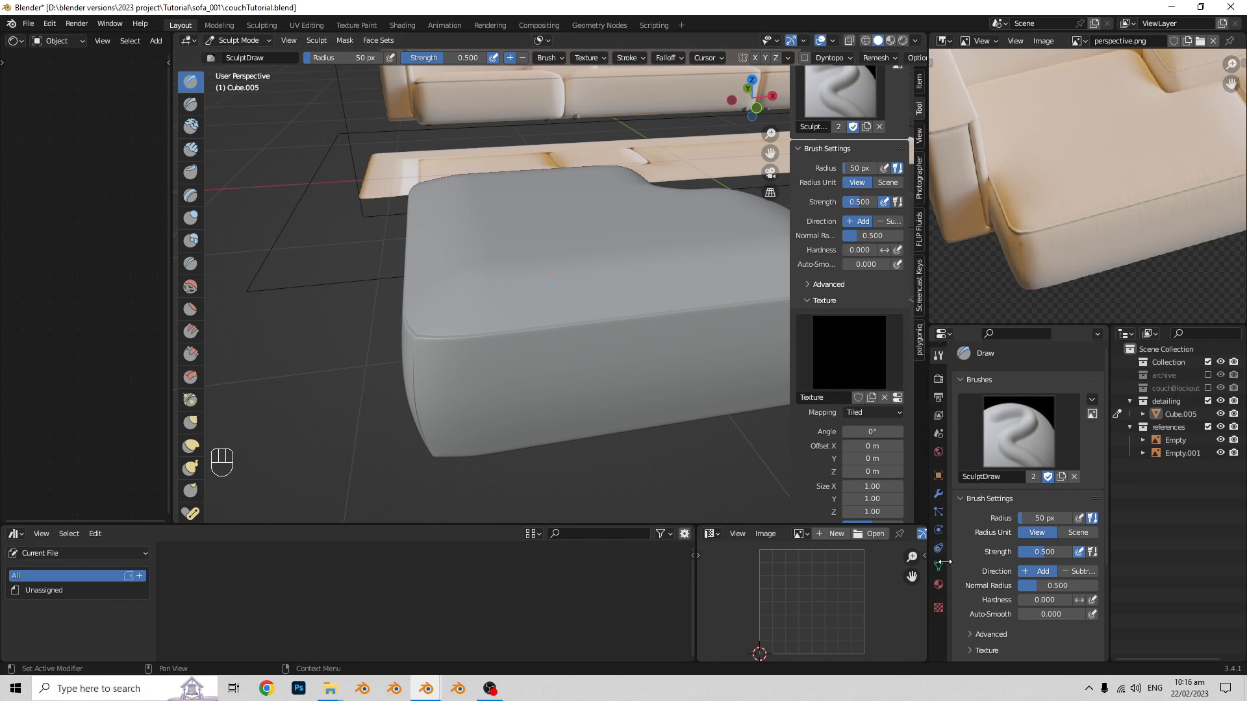
- Load cloth26-2.tif from the freesamples folder as the image of the new brush texture
left_click(939, 609)
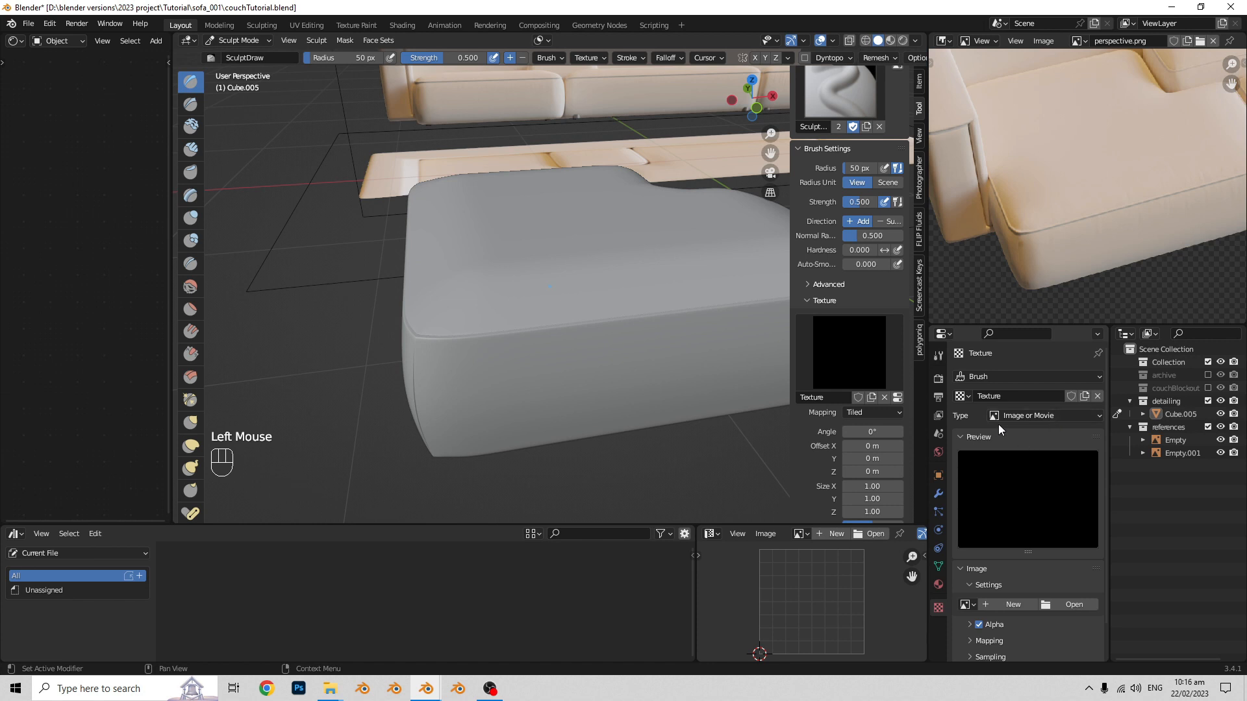
scroll(1028, 457, "down", 2)
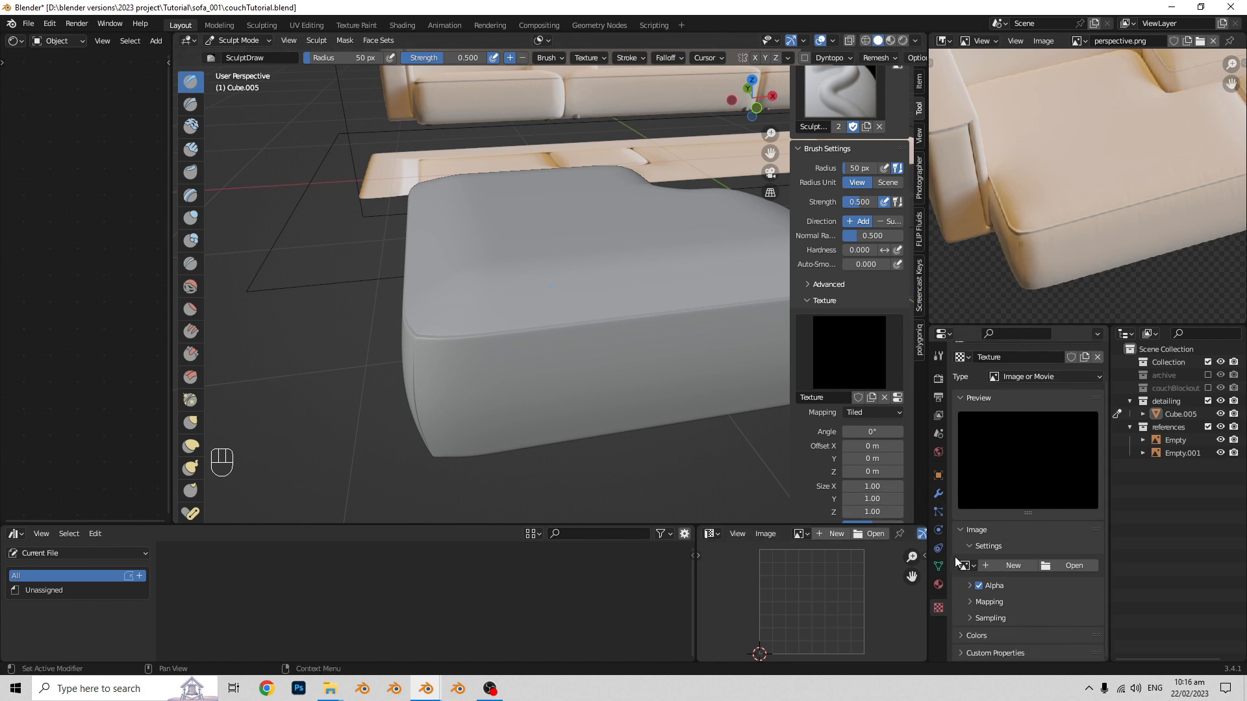
left_click(1072, 568)
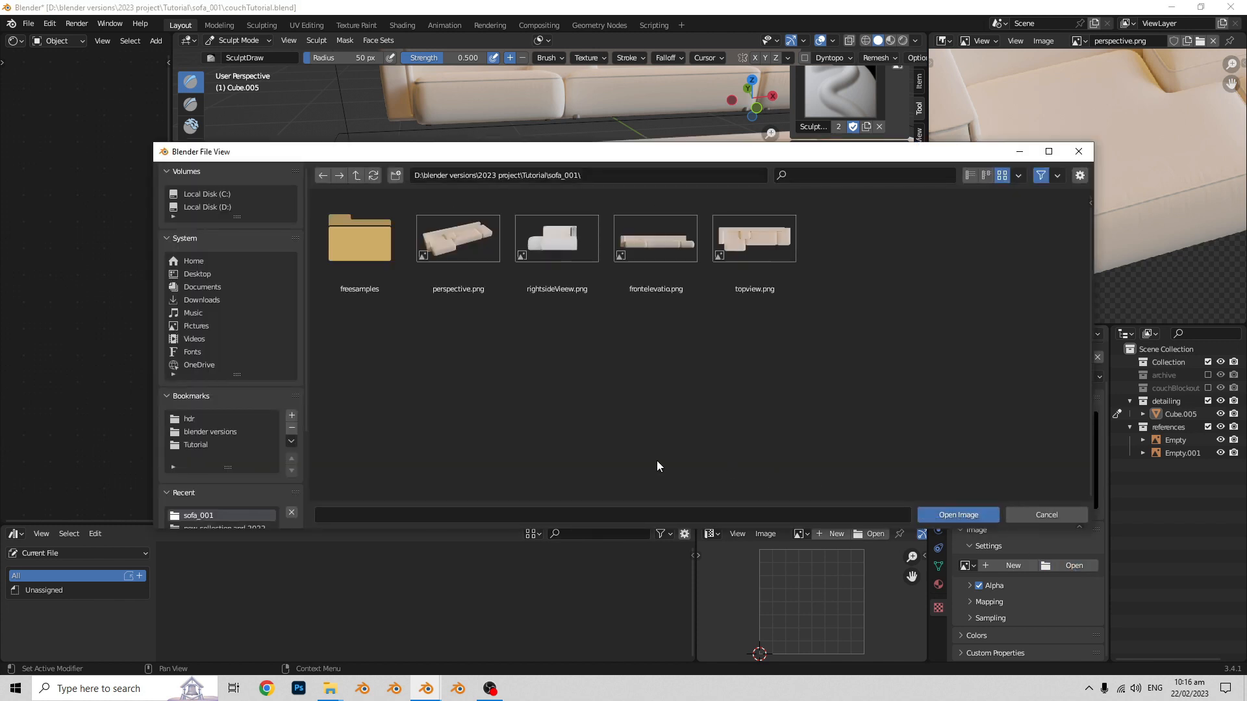
double_click(359, 248)
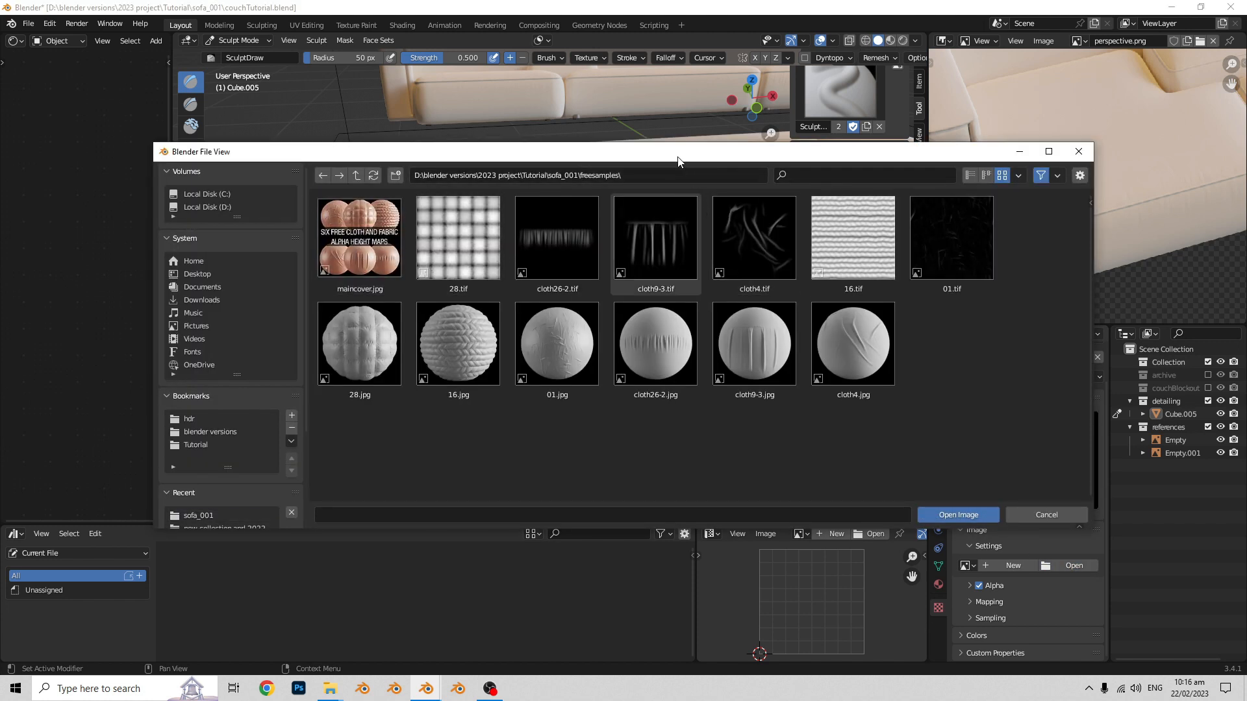
left_click_drag(677, 155, 691, 156)
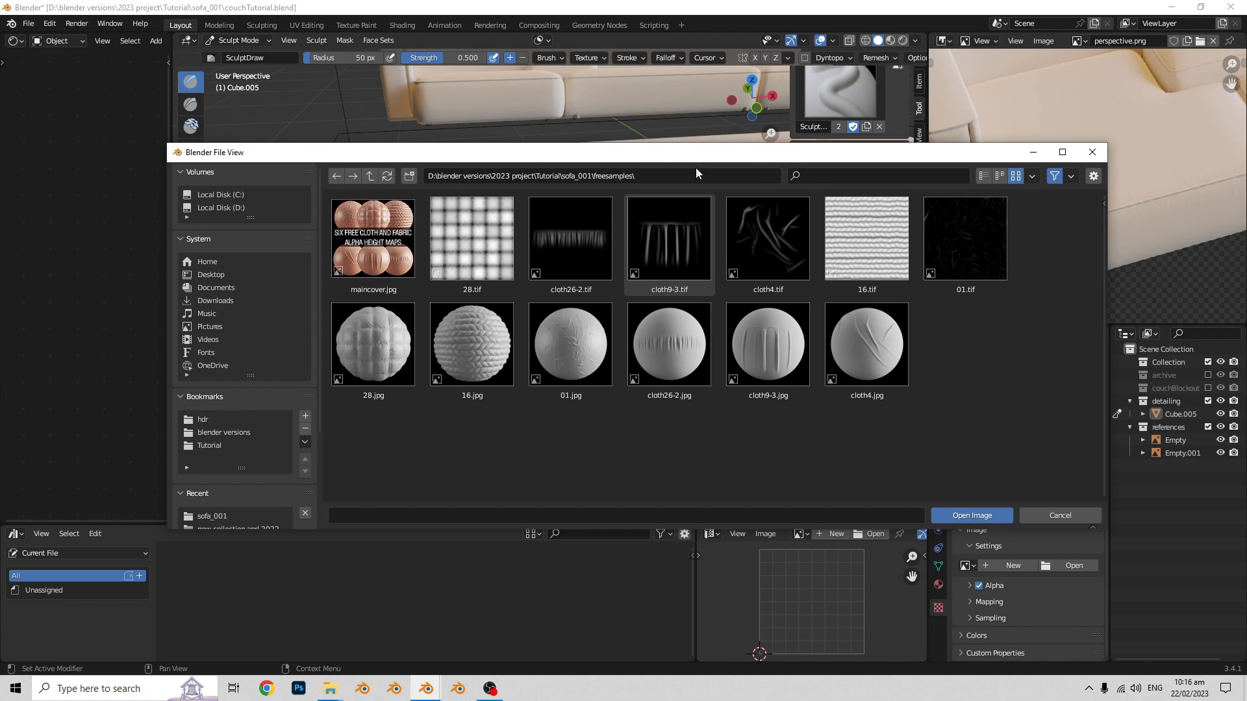
left_click(578, 271)
left_click(986, 516)
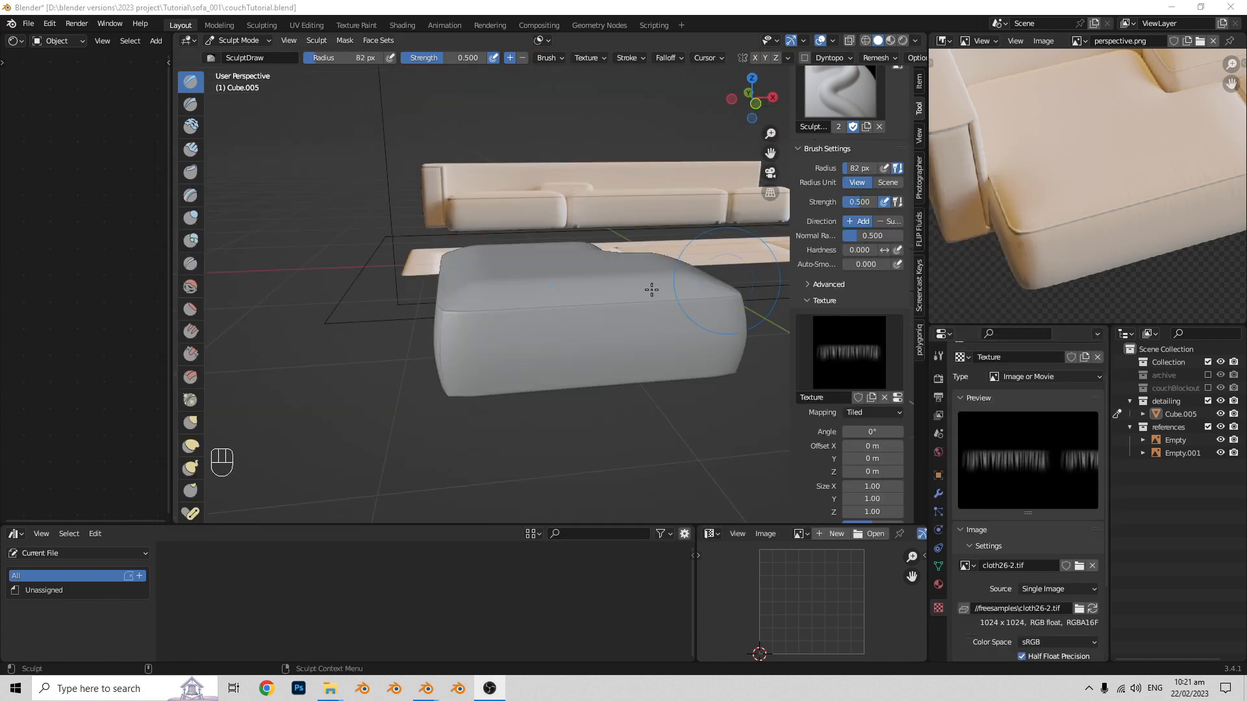
- Set the brush texture's mapping to View Plane and the brush radius to 190 px
scroll(552, 305, "up", 2)
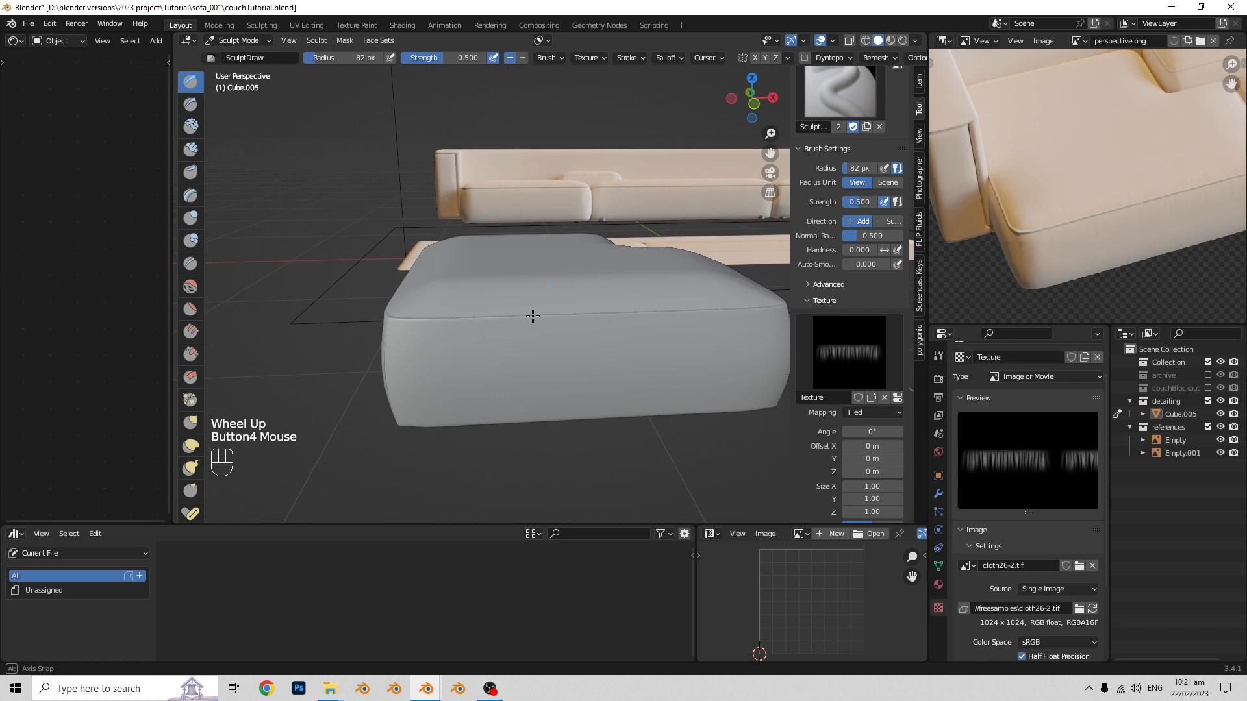
middle_click_drag(608, 395, 621, 383, "shift")
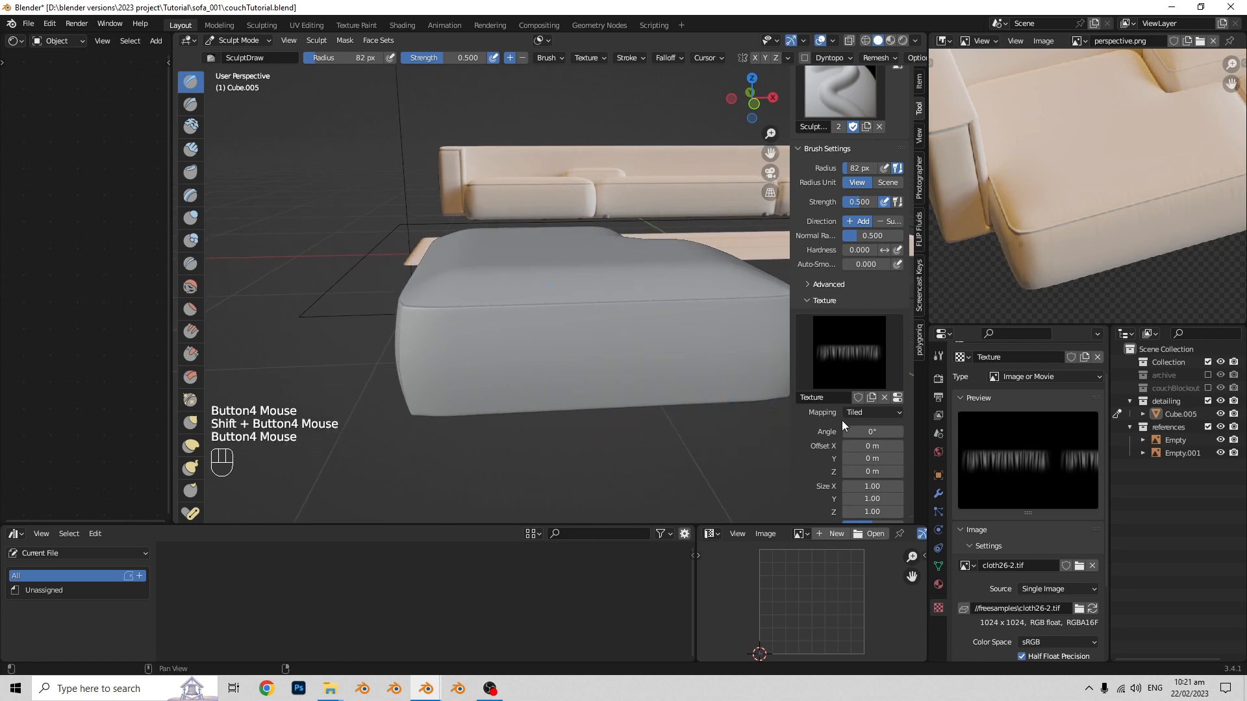
left_click(885, 414)
left_click(866, 428)
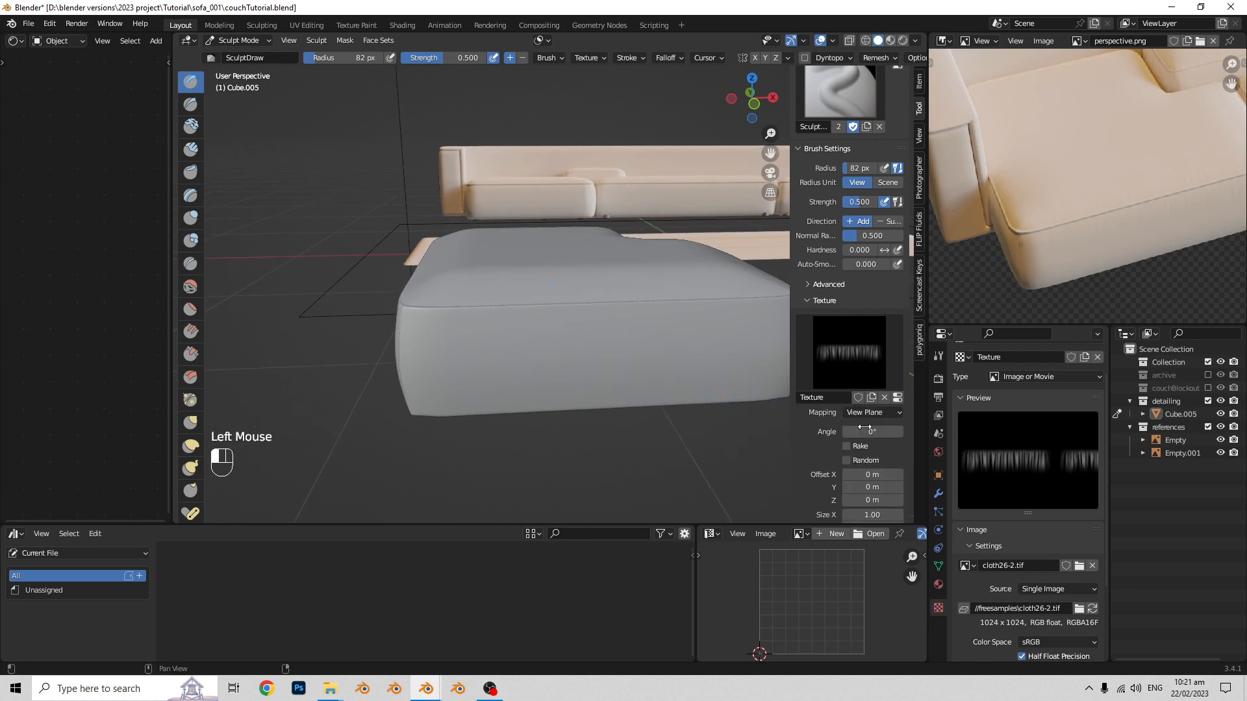
scroll(557, 362, "down", 2)
middle_click_drag(557, 363, 552, 361, "shift")
middle_click_drag(552, 361, 339, 69)
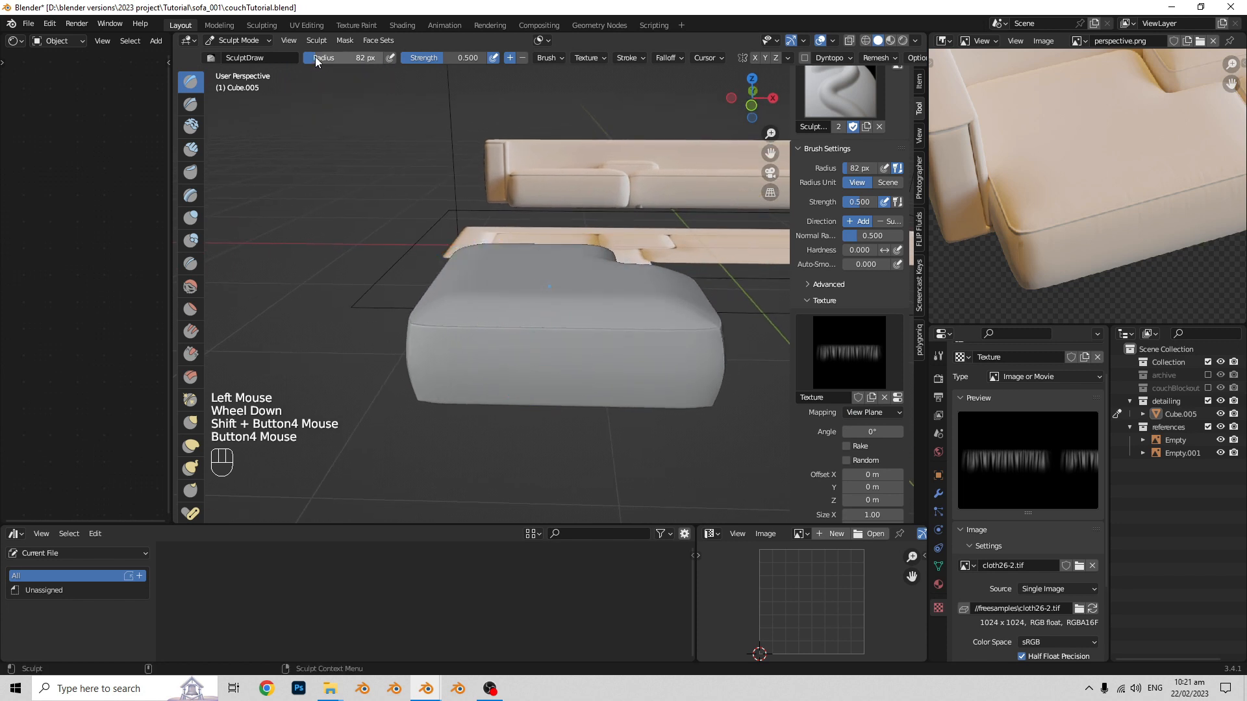
left_click_drag(339, 59, 409, 59)
- Stamp the wrinkle texture with the Draw brush along the top seam of the seat block's outer sides
middle_click_drag(554, 279, 561, 291)
left_click(518, 337)
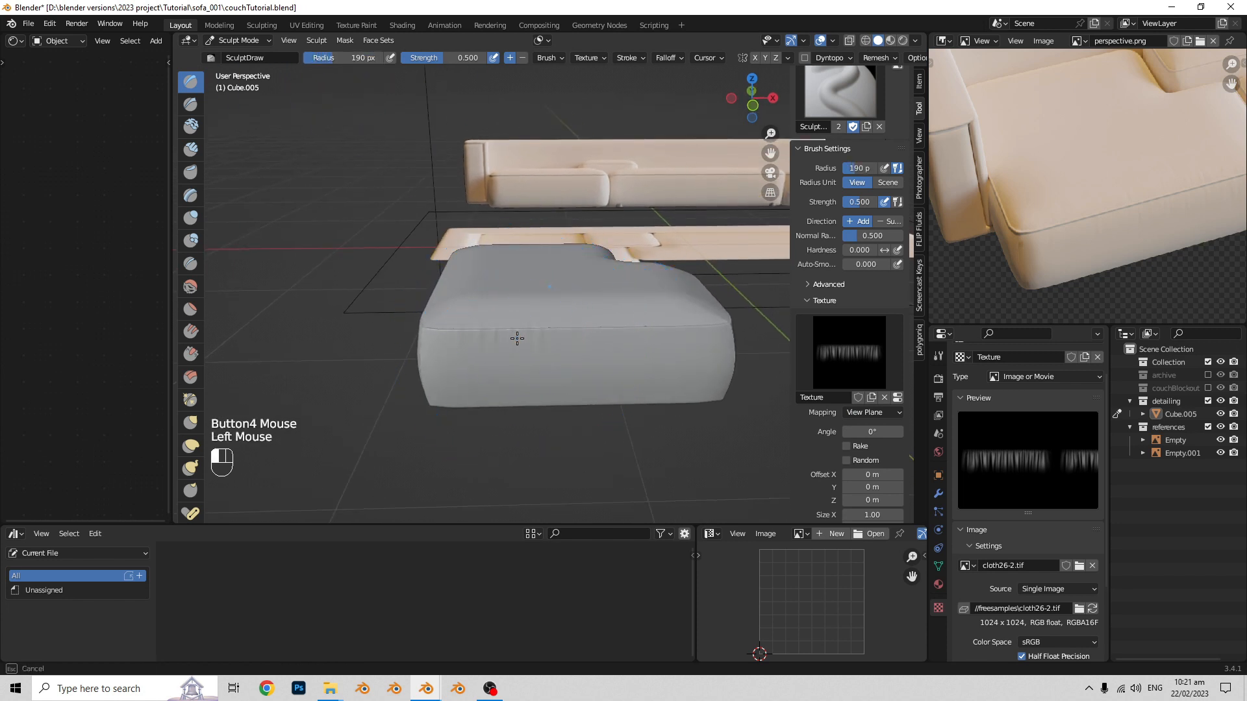
mouse_move(612, 354)
middle_mouse_down("shift")
mouse_move(567, 354)
mouse_move(620, 334)
mouse_move(592, 333)
middle_mouse_up("shift")
left_click(583, 343)
scroll(593, 343, "up", 1)
scroll(619, 334, "down", 1)
middle_click_drag(592, 333, 601, 332)
middle_click_drag(601, 332, 552, 334)
scroll(568, 337, "up", 1)
scroll(551, 319, "down", 1)
mouse_move(553, 335)
middle_mouse_down()
mouse_move(565, 353)
mouse_move(520, 353)
mouse_move(584, 331)
middle_mouse_up()
middle_click_drag(585, 331, 603, 305, "shift")
left_click_drag(604, 305, 612, 303)
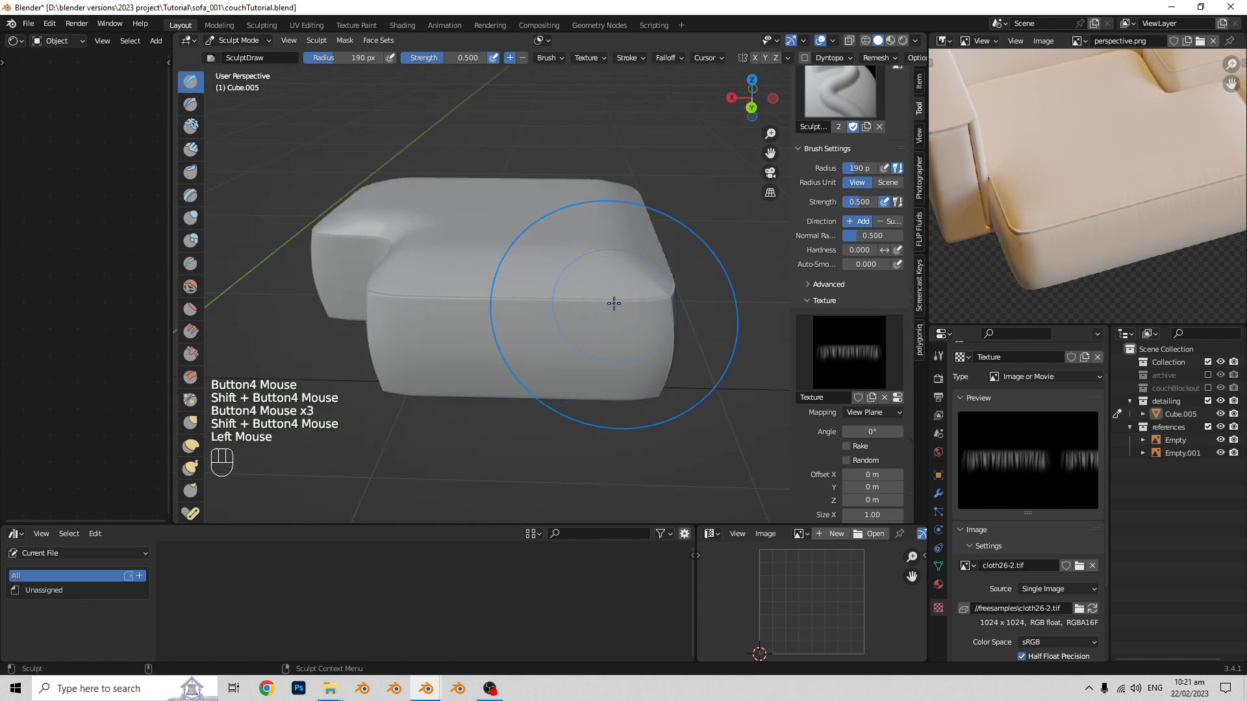
- Stamp wrinkles along the top seam around the L-shaped inner corner and adjoining end face, undoing one misplaced stroke
middle_click_drag(612, 304, 493, 331)
mouse_move(493, 331)
middle_mouse_down("shift")
mouse_move(454, 351)
mouse_move(559, 354)
middle_mouse_up("shift")
middle_click_drag(559, 354, 639, 365, "shift")
scroll(610, 351, "up", 1)
left_click_drag(529, 318, 542, 323)
mouse_move(542, 323)
middle_mouse_down()
mouse_move(608, 345)
mouse_move(552, 328)
middle_mouse_up()
mouse_move(552, 328)
middle_mouse_down()
mouse_move(643, 359)
mouse_move(584, 354)
middle_mouse_up()
middle_click_drag(585, 354, 510, 368)
mouse_move(510, 369)
middle_mouse_down()
mouse_move(514, 396)
mouse_move(552, 389)
middle_mouse_up()
middle_click_drag(552, 390, 509, 372, "shift")
key("ctrl+z")
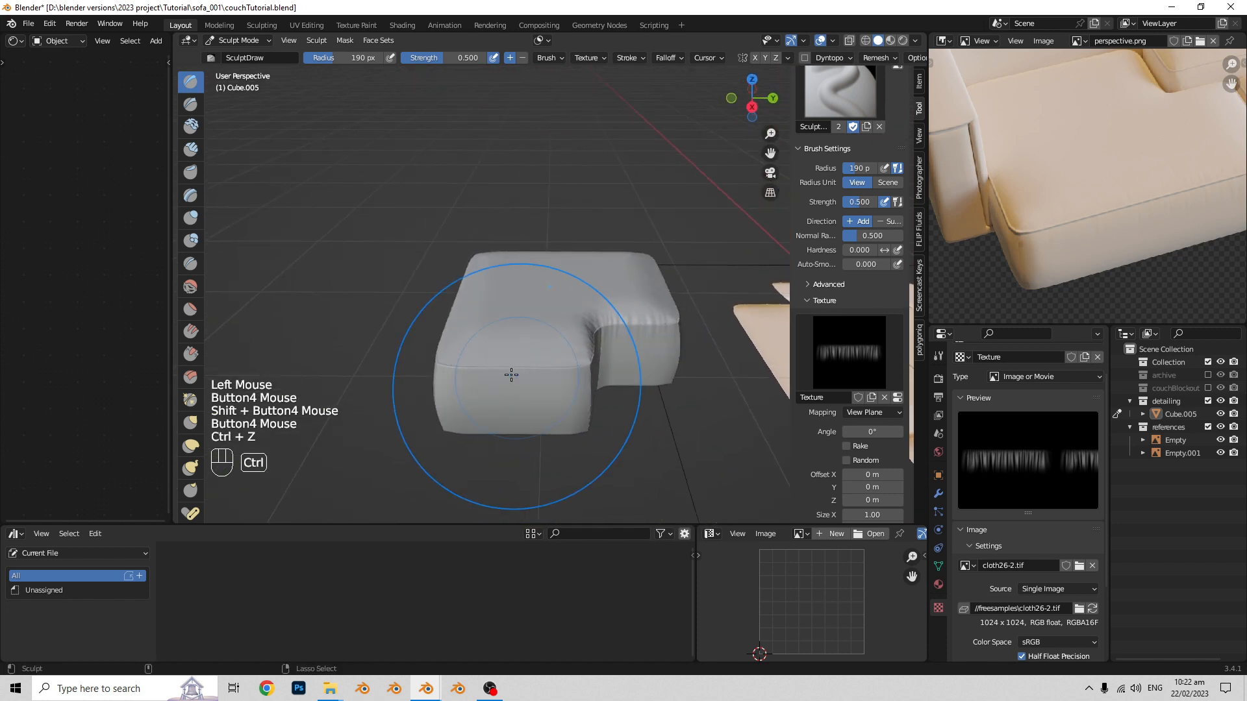
left_click_drag(509, 373, 520, 370)
middle_click_drag(520, 370, 568, 339)
left_click_drag(559, 344, 549, 350)
mouse_move(549, 350)
middle_mouse_down()
mouse_move(542, 369)
mouse_move(607, 380)
middle_mouse_up()
mouse_move(607, 380)
middle_mouse_down("shift")
mouse_move(576, 373)
mouse_move(570, 337)
middle_mouse_up("shift")
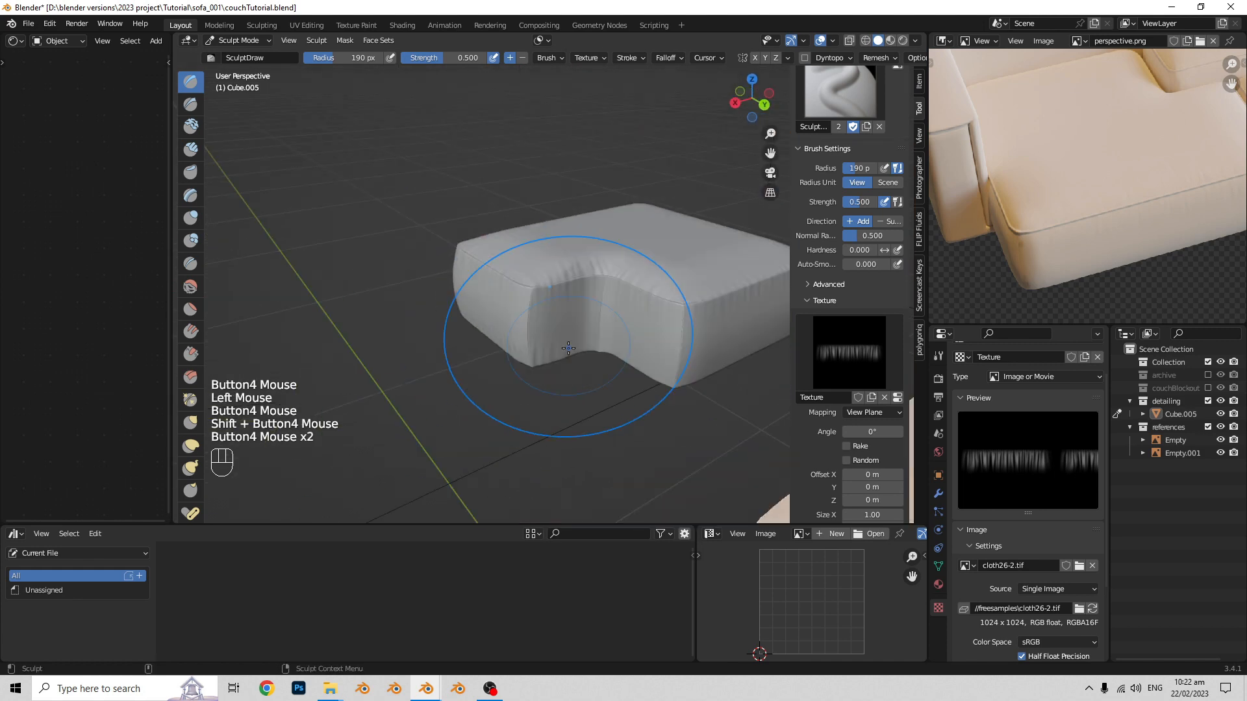
- Stamp wrinkles along the lower edges of the seat block's side faces, working around the block
left_click_drag(571, 337, 564, 340)
middle_click_drag(564, 340, 520, 328, "shift")
mouse_move(520, 328)
middle_mouse_down()
mouse_move(501, 351)
mouse_move(554, 348)
middle_mouse_up()
middle_click_drag(554, 348, 573, 325)
middle_click_drag(572, 325, 615, 340)
middle_click_drag(616, 340, 598, 344, "shift")
left_click_drag(598, 344, 595, 345)
mouse_move(596, 345)
middle_mouse_down()
mouse_move(503, 354)
mouse_move(574, 356)
middle_mouse_up()
middle_click_drag(574, 356, 543, 362)
middle_click_drag(543, 362, 575, 357, "shift")
left_click_drag(567, 345, 569, 345)
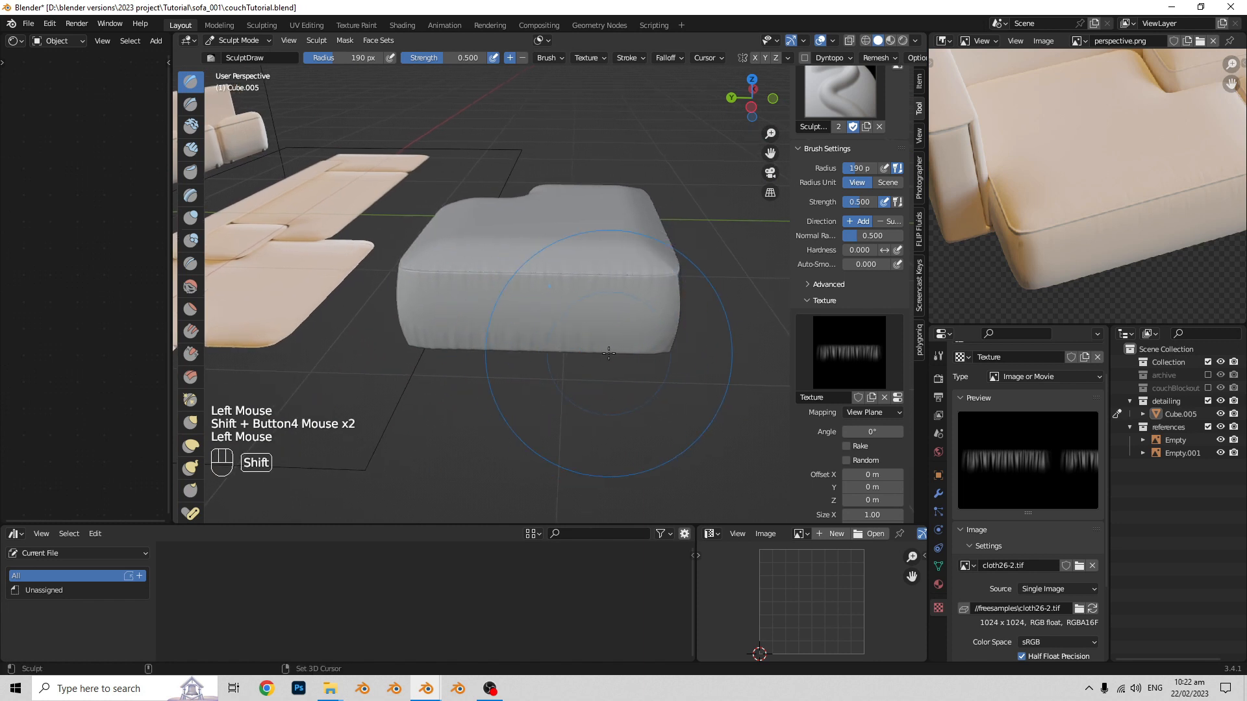
middle_click_drag(606, 355, 565, 357, "shift")
middle_click_drag(565, 357, 519, 360)
mouse_move(520, 359)
middle_mouse_down()
mouse_move(502, 364)
mouse_move(487, 344)
mouse_move(500, 344)
middle_mouse_up()
middle_click_drag(500, 344, 520, 344)
- Stamp wrinkles with the Draw brush onto the seat block's top face along its long front seam
middle_click_drag(520, 345, 490, 377)
scroll(526, 345, "up", 2)
mouse_move(490, 376)
middle_mouse_down("shift")
mouse_move(484, 387)
mouse_move(519, 355)
mouse_move(528, 362)
middle_mouse_up("shift")
scroll(564, 364, "down", 1)
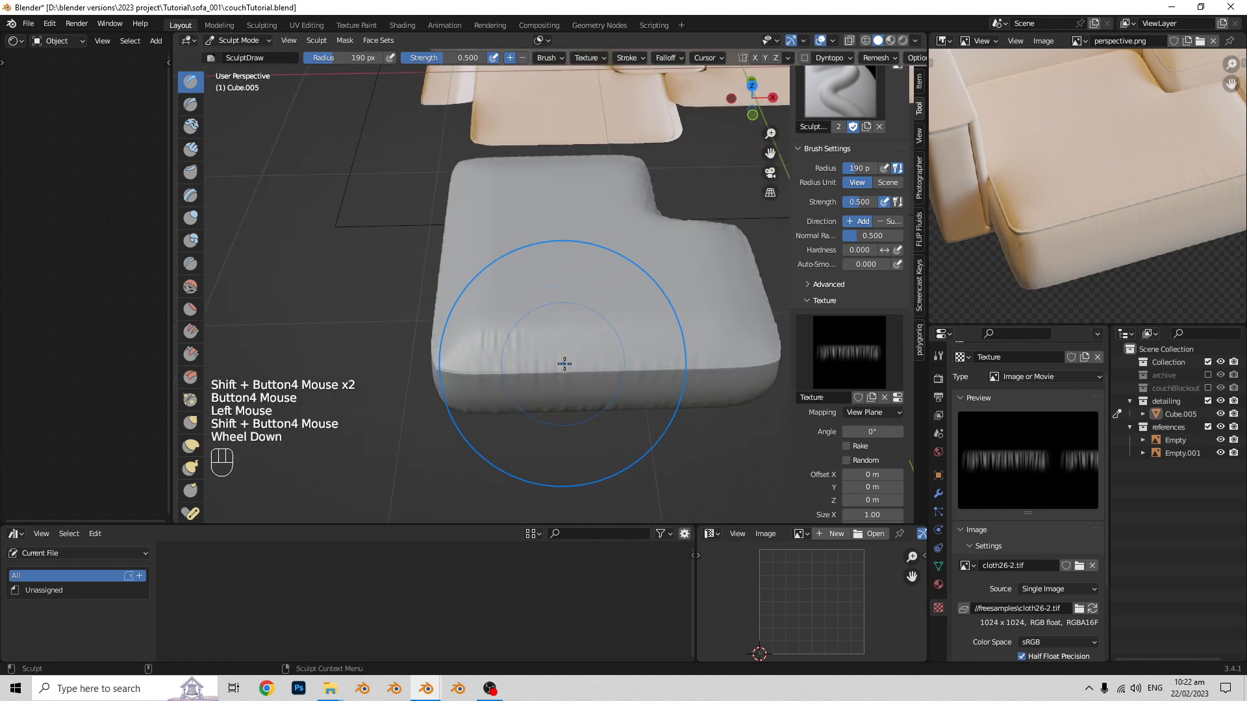
middle_click_drag(637, 359, 616, 372, "shift")
left_click(664, 363)
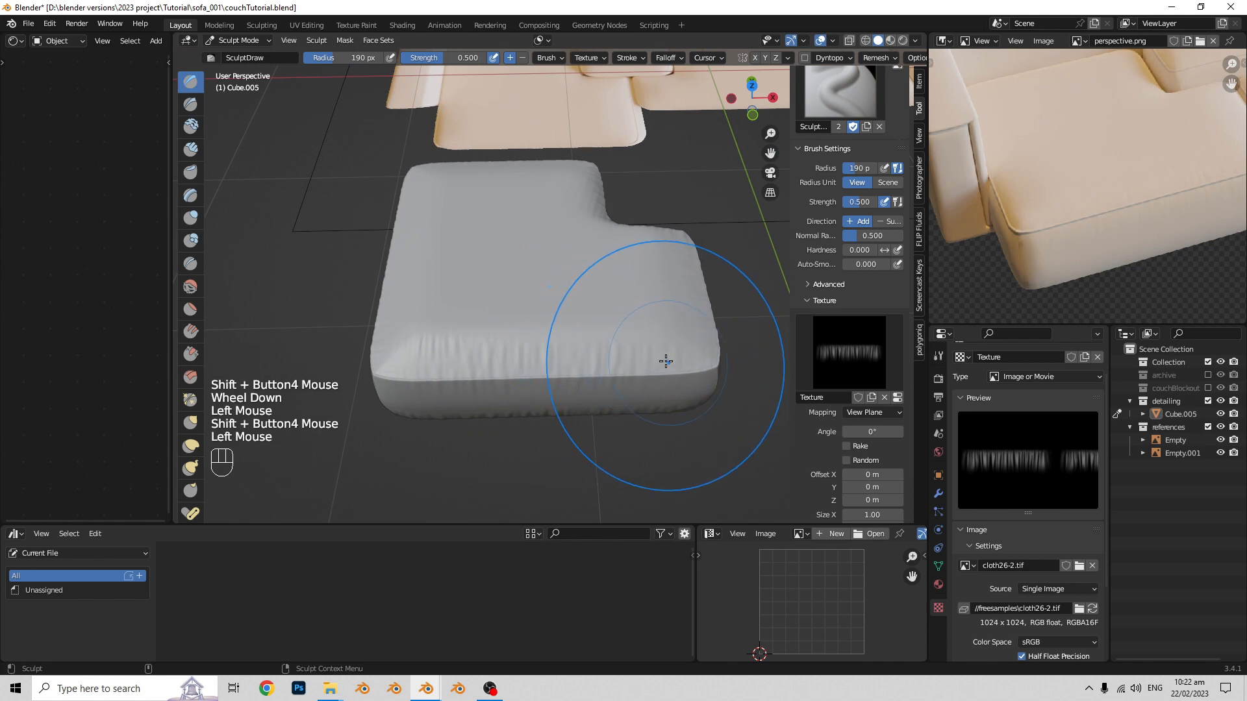
middle_click_drag(665, 362, 592, 362)
middle_click_drag(592, 362, 566, 359, "shift")
mouse_move(567, 358)
middle_mouse_down()
mouse_move(516, 362)
mouse_move(480, 343)
middle_mouse_up()
mouse_move(480, 343)
middle_mouse_down("shift")
mouse_move(459, 337)
mouse_move(512, 328)
mouse_move(494, 340)
mouse_move(507, 343)
middle_mouse_up("shift")
left_click(523, 337)
- Stamp wrinkles across the seat block's long front side face, undoing misplaced strokes, and leave Sculpt Mode
mouse_move(506, 343)
middle_mouse_down()
mouse_move(545, 345)
mouse_move(674, 299)
mouse_move(605, 300)
mouse_move(640, 302)
middle_mouse_up()
key("ctrl+z")
middle_click_drag(640, 301, 664, 302, "shift")
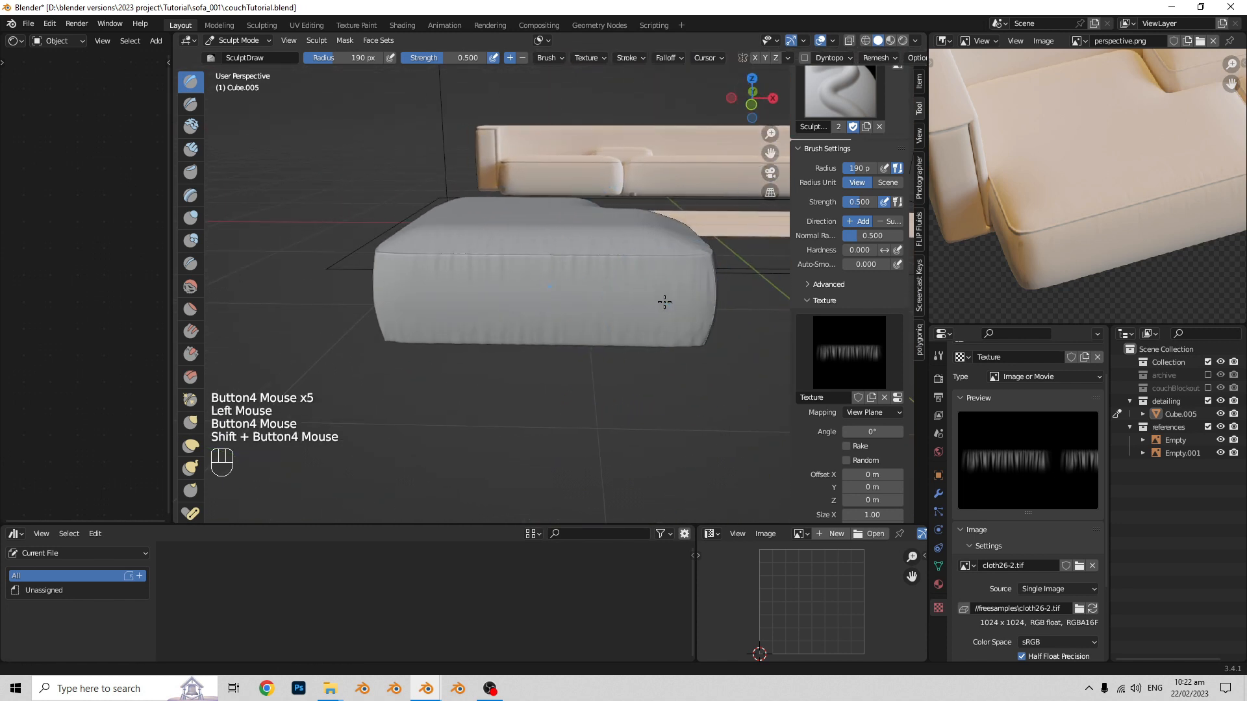
left_click(568, 293)
middle_click_drag(568, 294, 576, 297, "shift")
middle_click_drag(577, 298, 585, 300)
key("ctrl+z")
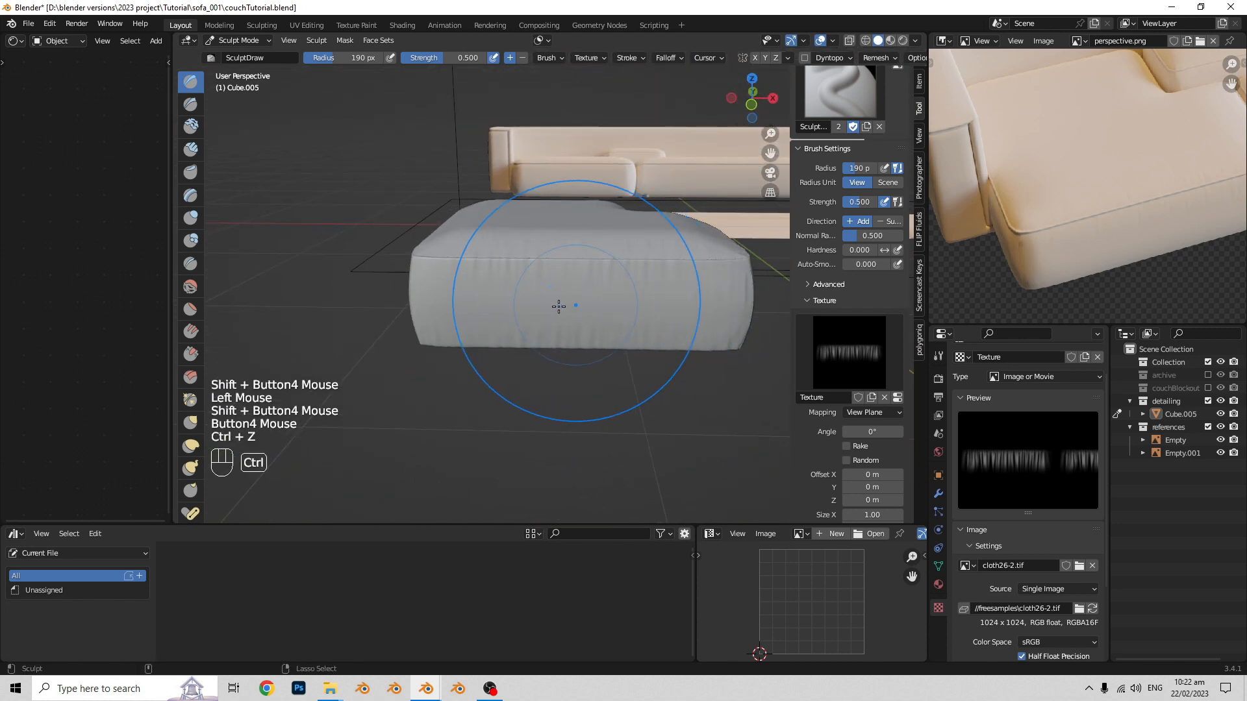
left_click(471, 287)
middle_click_drag(473, 288, 537, 289)
mouse_move(432, 287)
middle_mouse_down()
mouse_move(535, 285)
mouse_move(506, 308)
middle_mouse_up()
left_click(535, 286)
mouse_move(507, 308)
middle_mouse_down()
mouse_move(504, 322)
mouse_move(537, 341)
mouse_move(669, 364)
mouse_move(552, 312)
middle_mouse_up()
key("Tab")
- Examine the sculpted wrinkles and corner seams around the seat block against the seam piping in the reference image
scroll(481, 328, "down", 2)
scroll(536, 341, "up", 2)
middle_click_drag(552, 311, 607, 295)
middle_click_drag(606, 295, 546, 335)
middle_click_drag(547, 335, 516, 331)
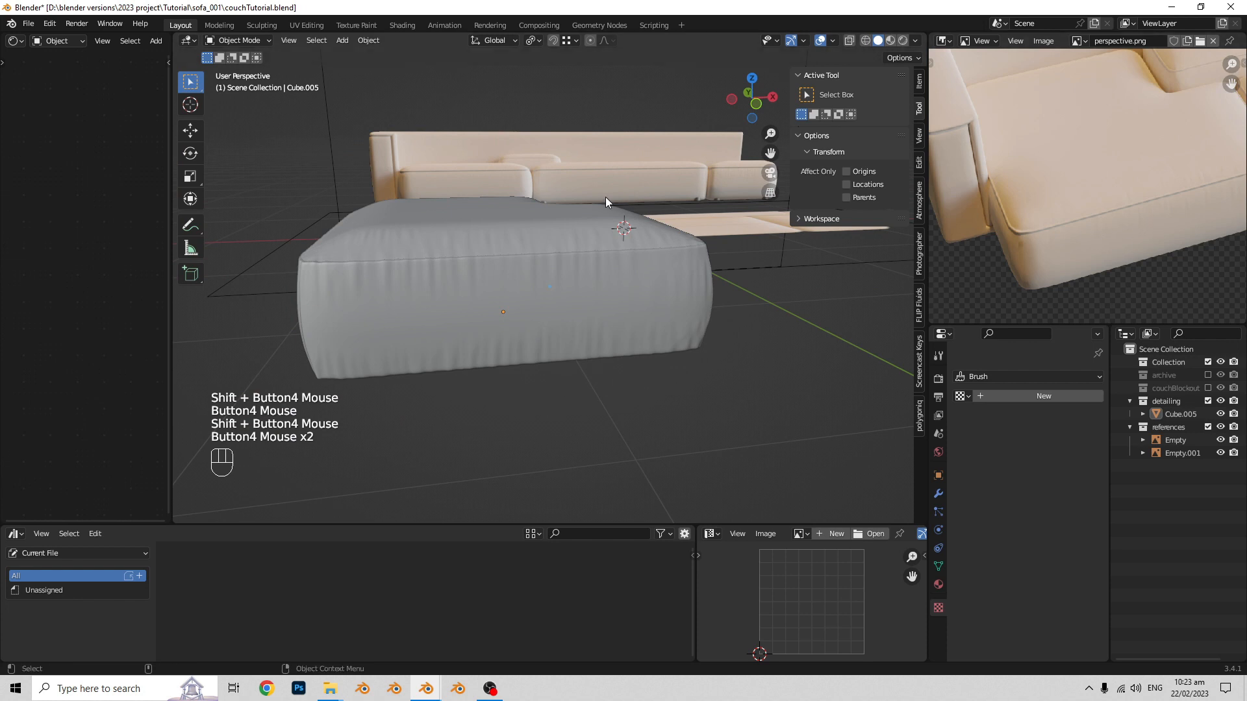
scroll(610, 202, "down", 1)
scroll(1151, 194, "down", 1)
scroll(1186, 193, "up", 1)
scroll(1170, 197, "down", 1)
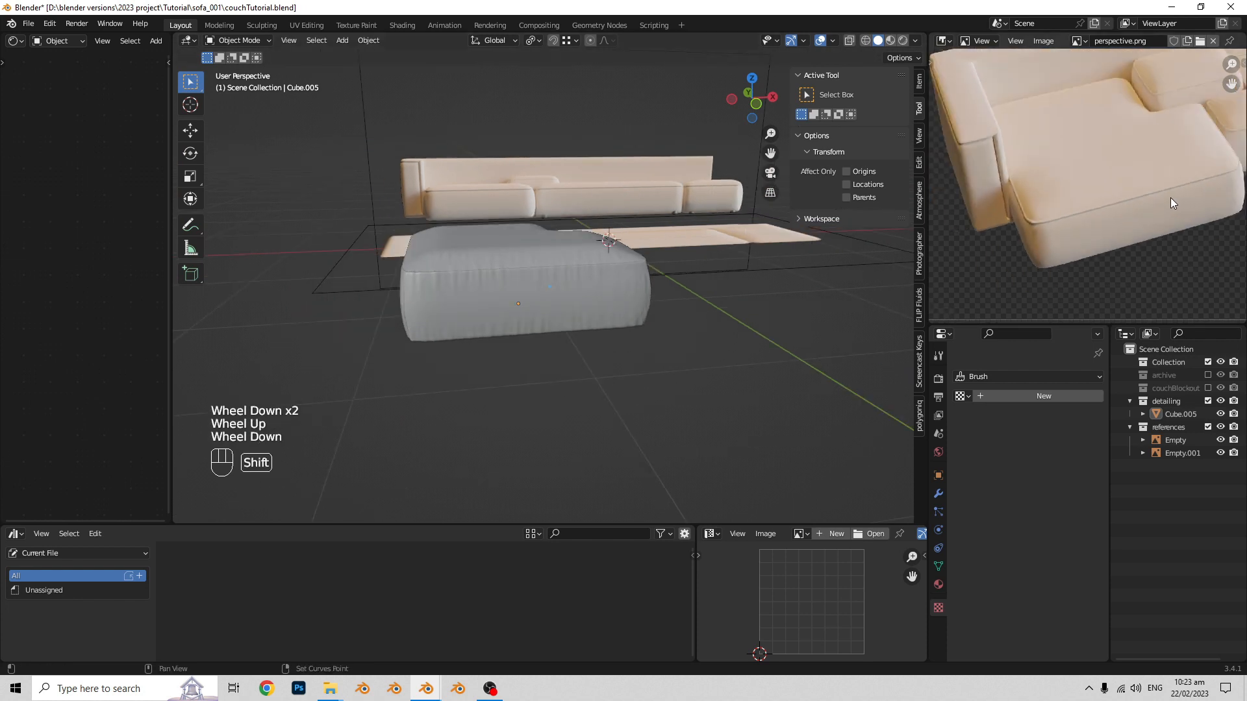
middle_click_drag(1170, 197, 1166, 197, "shift")
scroll(1163, 197, "up", 1)
scroll(1164, 197, "up", 1)
scroll(619, 275, "down", 1)
scroll(592, 333, "up", 1)
middle_click_drag(620, 275, 590, 324)
scroll(636, 309, "up", 1)
scroll(637, 312, "up", 1)
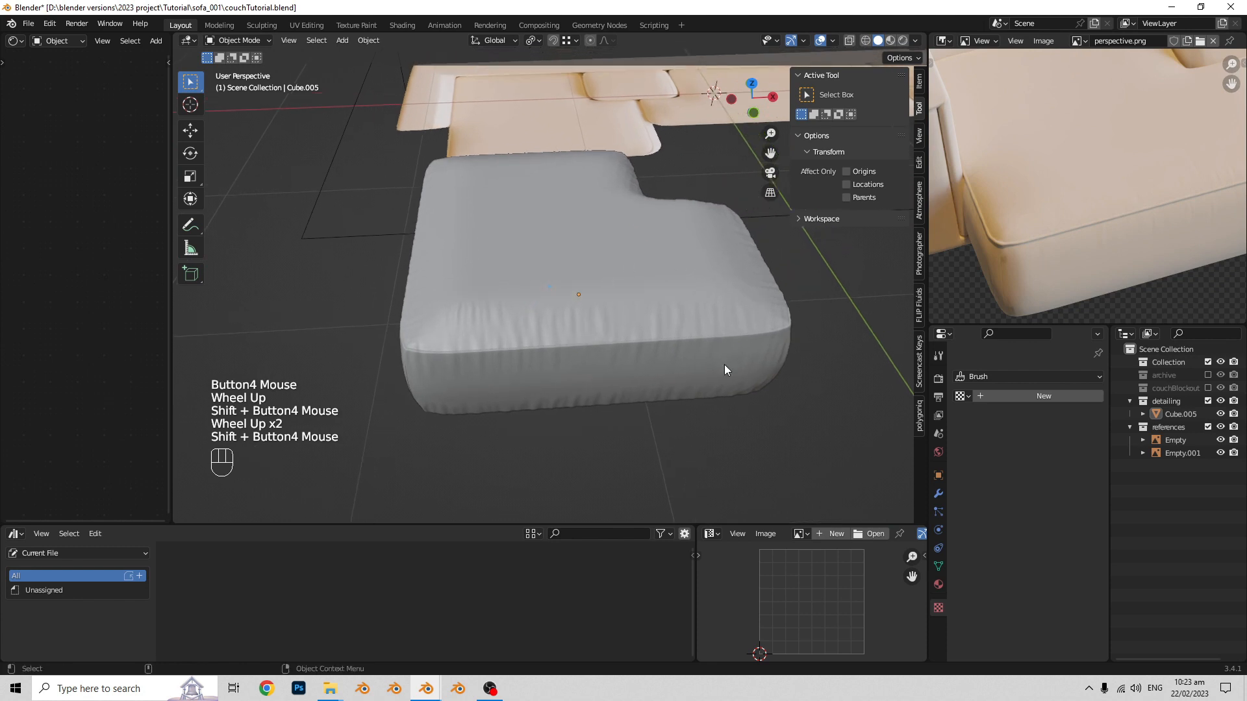
middle_click_drag(724, 369, 598, 317)
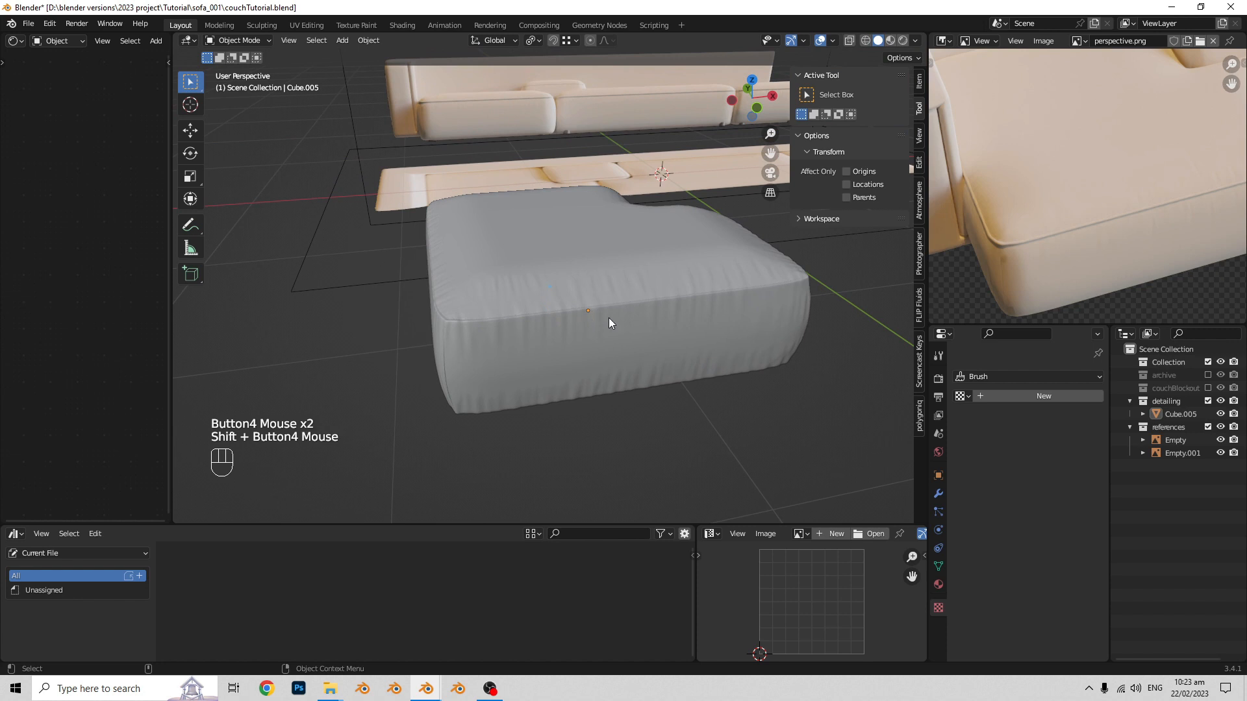
scroll(663, 270, "down", 1)
middle_click_drag(663, 270, 597, 348)
scroll(688, 306, "up", 2)
mouse_move(597, 347)
middle_mouse_down()
mouse_move(624, 360)
mouse_move(599, 331)
middle_mouse_up()
left_click(584, 339)
middle_click_drag(598, 331, 552, 321, "shift")
scroll(614, 317, "up", 1)
scroll(609, 322, "up", 1, "shift")
scroll(591, 345, "up", 1)
scroll(560, 331, "down", 1)
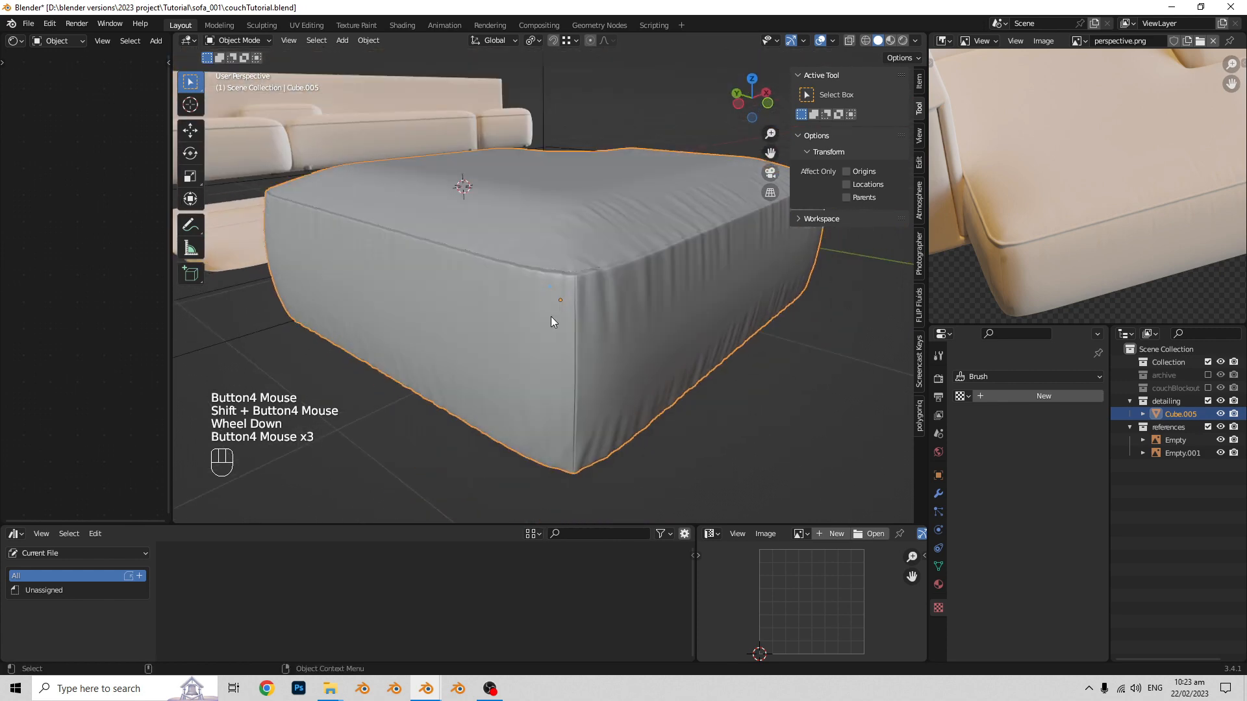
- In Edit Mode, select the edge loop that runs along the seat block's top seam
key("Tab")
key("Tab")
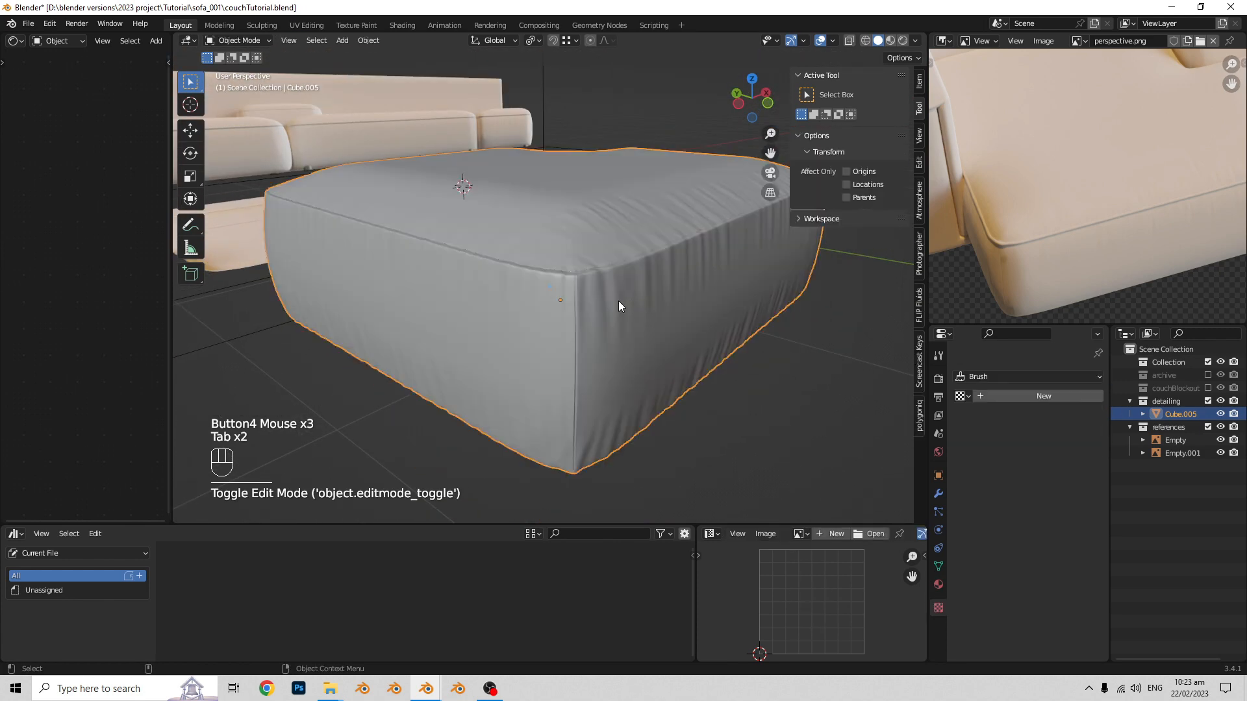
key("Tab")
scroll(659, 295, "up", 1)
middle_click_drag(659, 294, 594, 294, "shift")
scroll(614, 290, "up", 2)
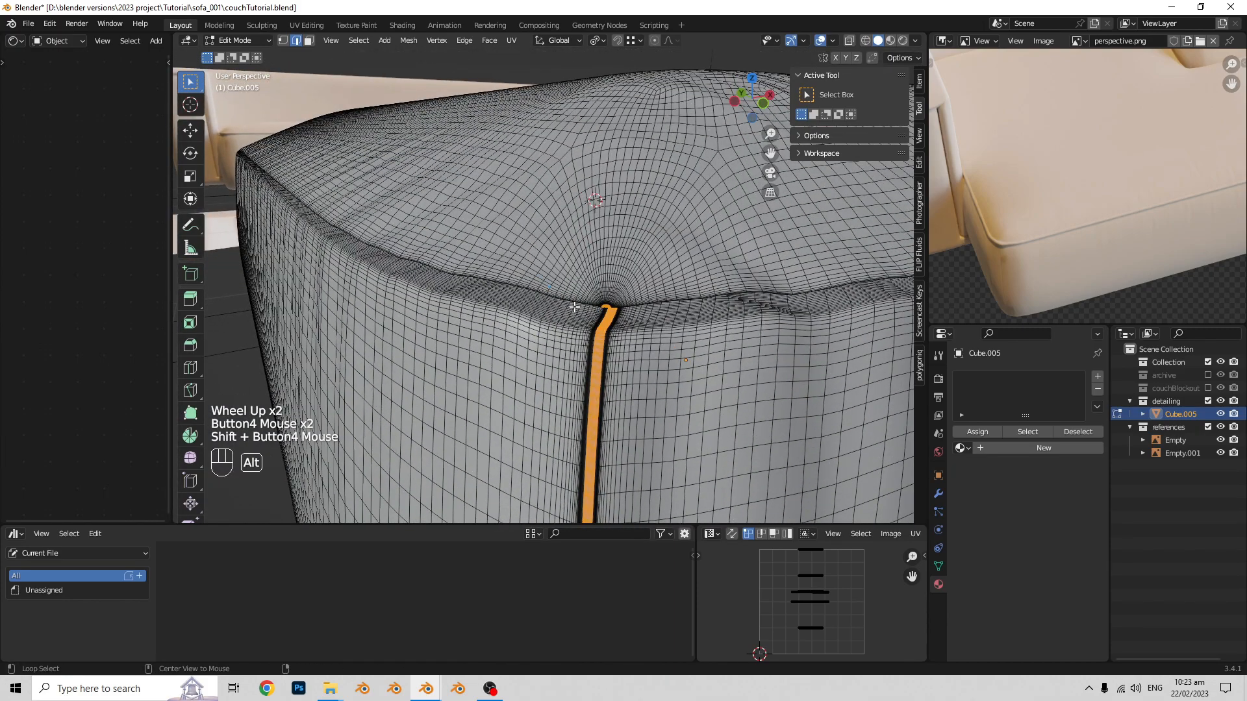
left_click(574, 306, "alt")
scroll(585, 215, "down", 2)
middle_click_drag(585, 216, 564, 208)
middle_click_drag(565, 208, 583, 338, "shift")
scroll(548, 200, "down", 1)
scroll(609, 333, "up", 1)
key("alt+z")
key("alt+z")
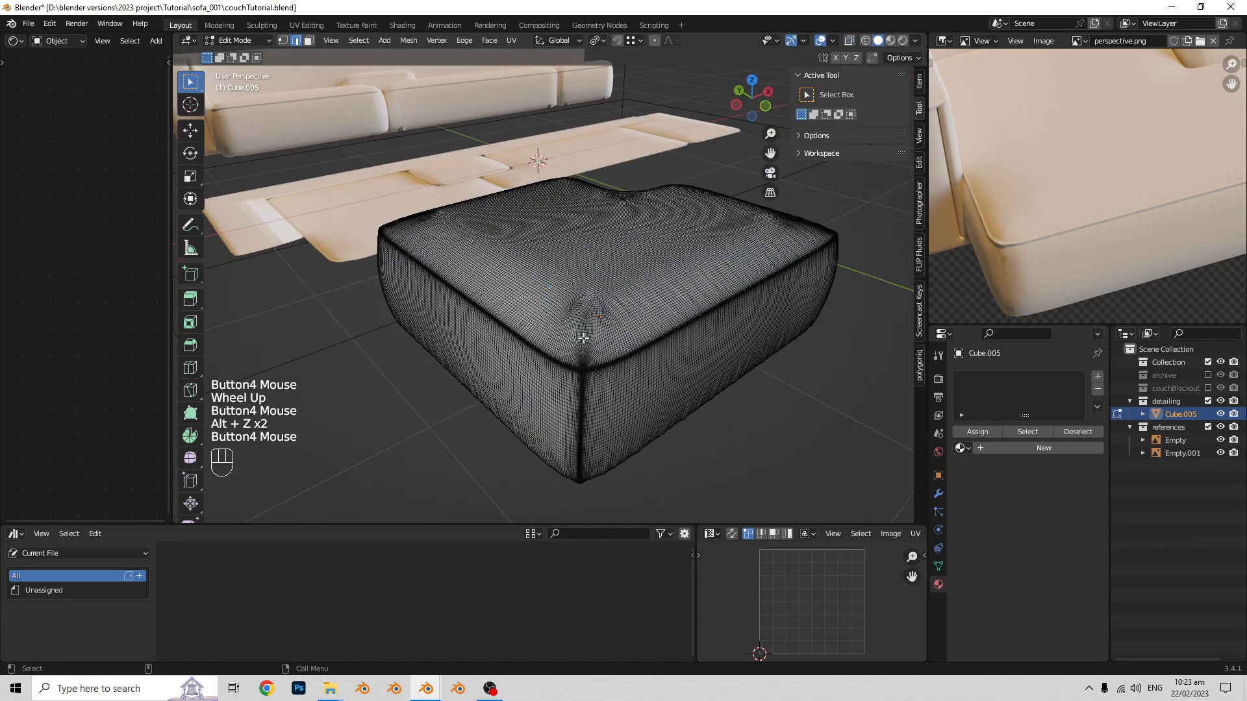
- Duplicate the selected seam loop in place, separate it into its own object, and return to Object Mode
key("shift+d")
right_click(617, 293)
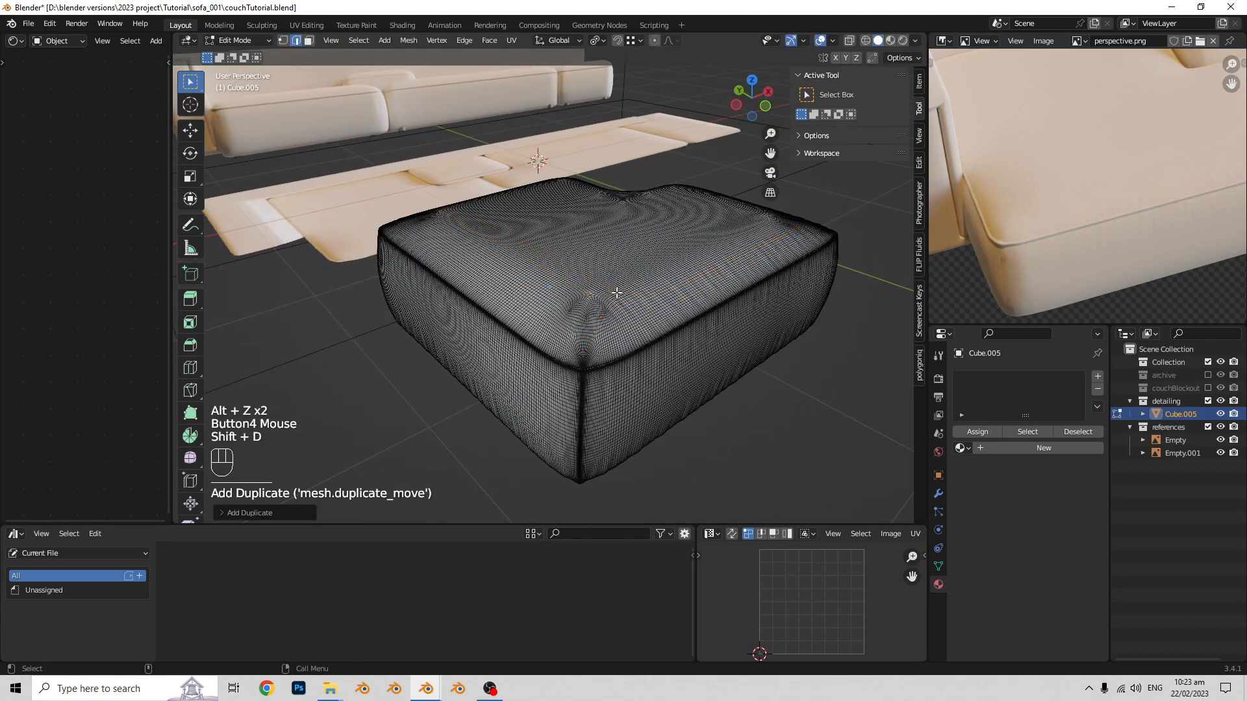
key("p")
left_click(611, 294)
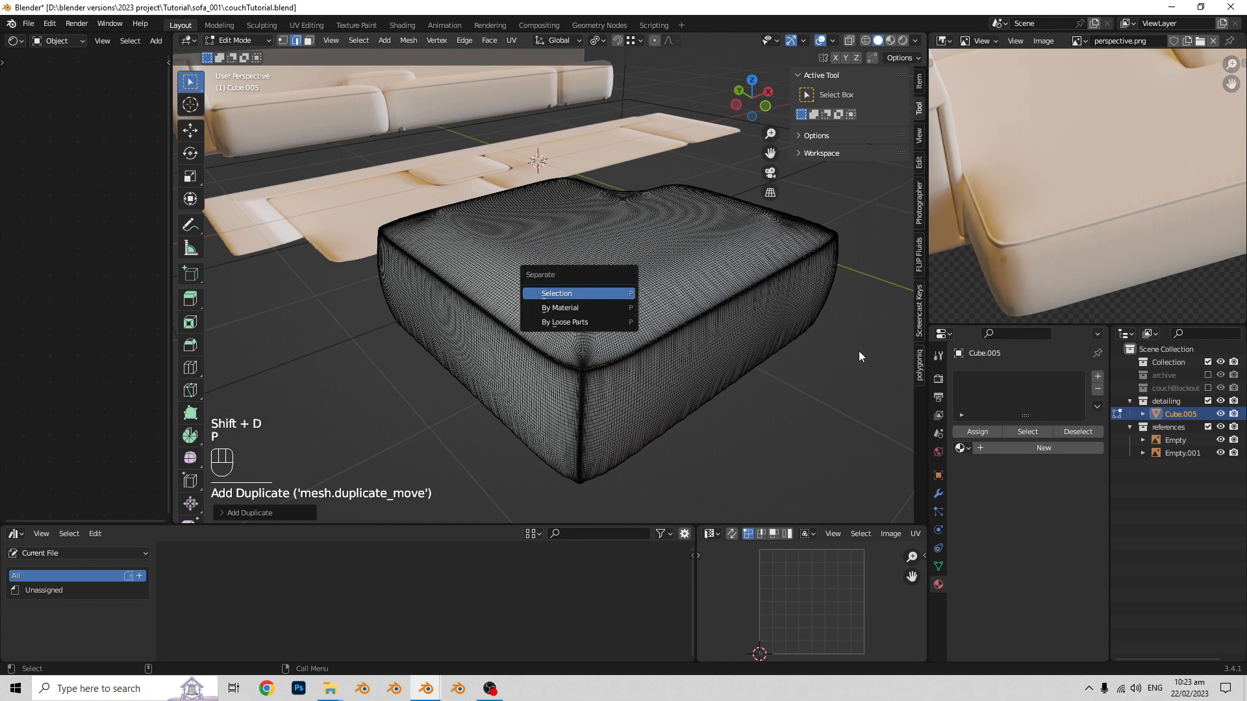
key("Tab")
- Select only the separated seam loop and convert it to a curve
middle_click_drag(679, 369, 609, 352)
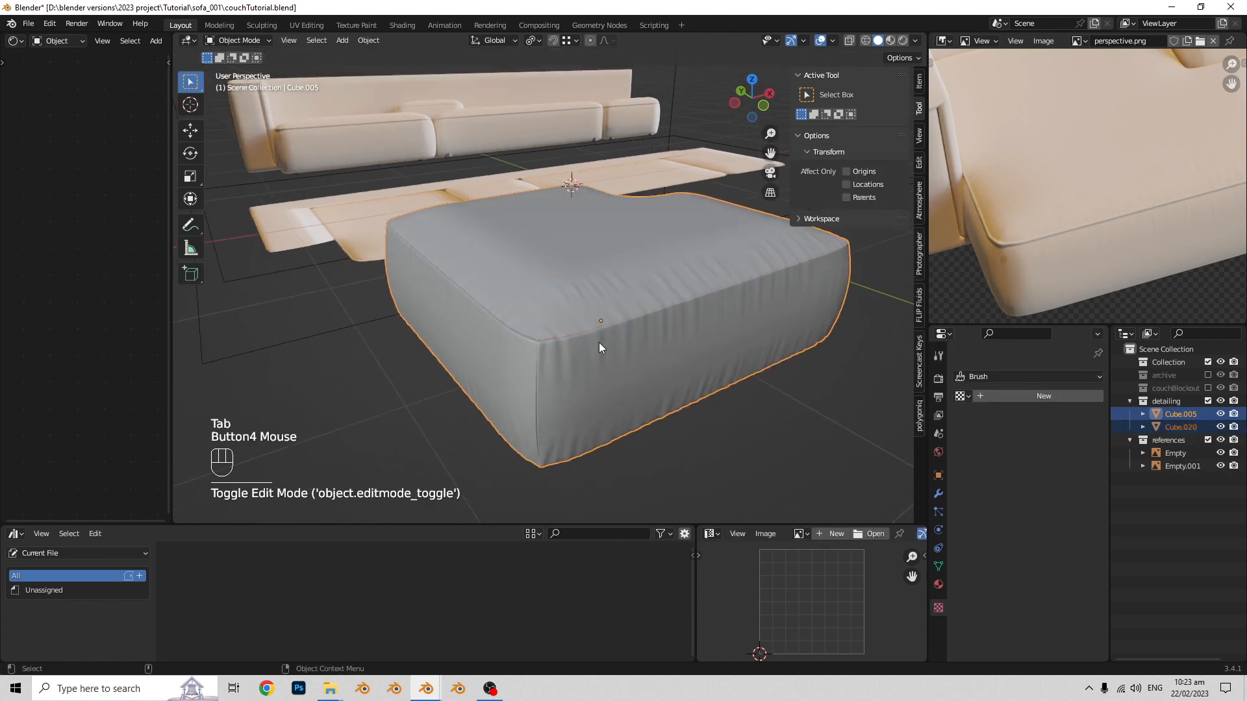
scroll(599, 342, "up", 1)
key("alt+z")
left_click(575, 357)
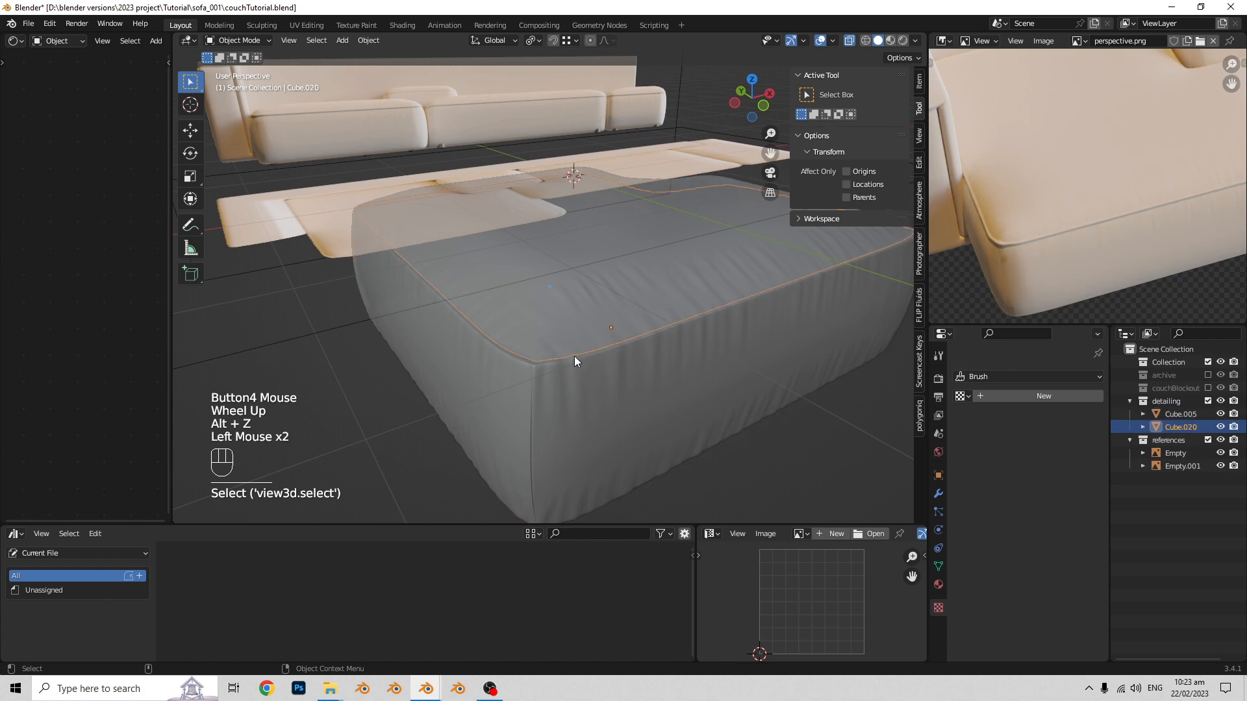
middle_click_drag(628, 356, 613, 318)
middle_click_drag(614, 318, 597, 382, "shift")
scroll(598, 313, "up", 1)
scroll(613, 341, "down", 1)
scroll(608, 347, "up", 1)
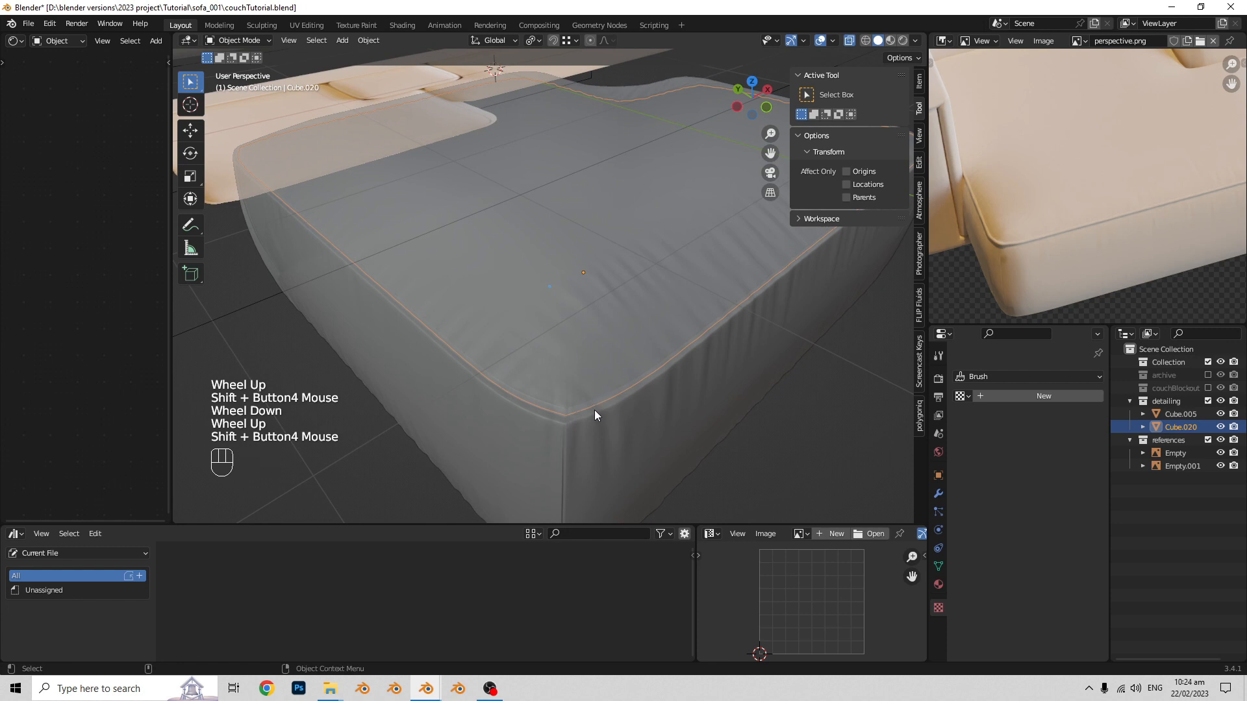
right_click(594, 411)
mouse_move(582, 443)
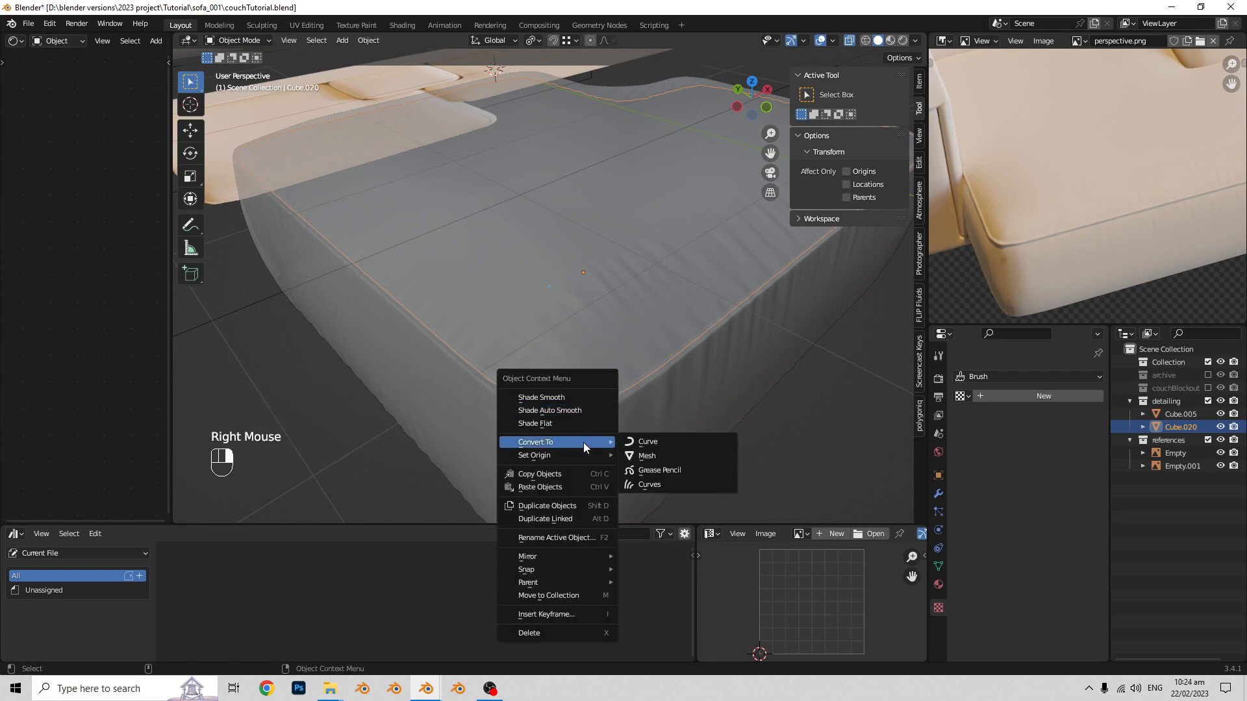
left_click(652, 442)
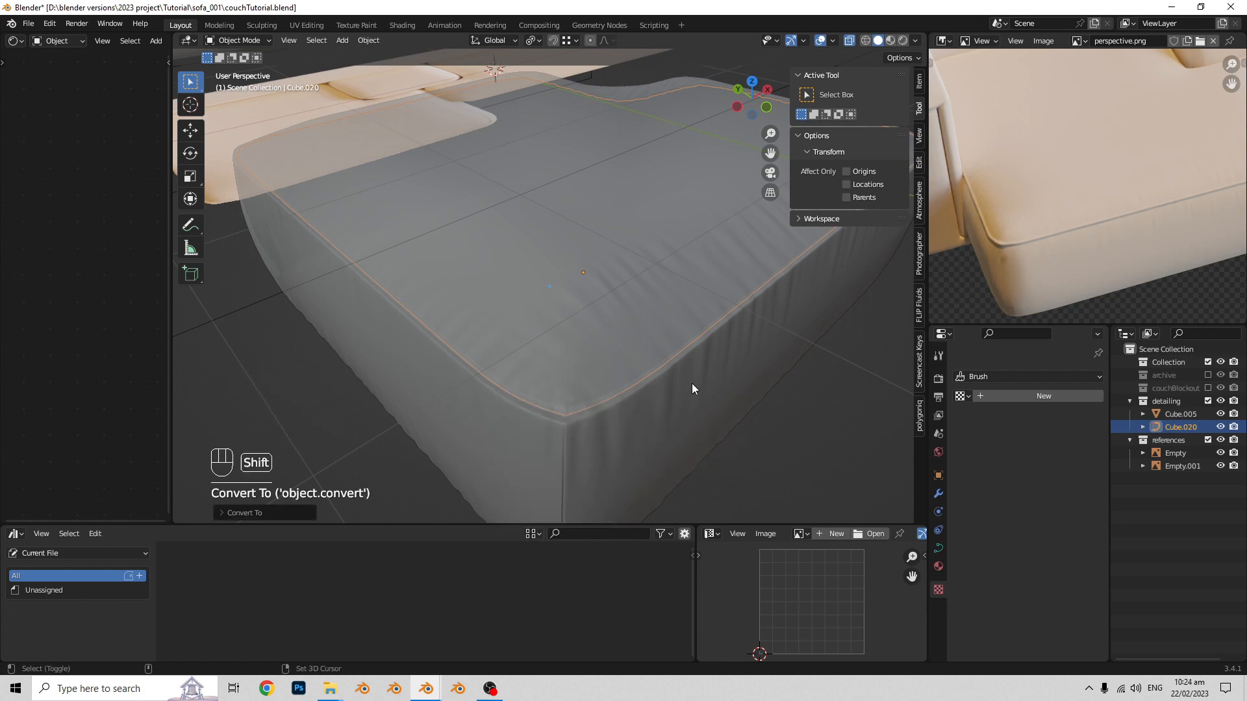
- Give the seam curve a round bevel with a depth of 0.01 m to form piping
scroll(714, 396, "up", 2, "shift")
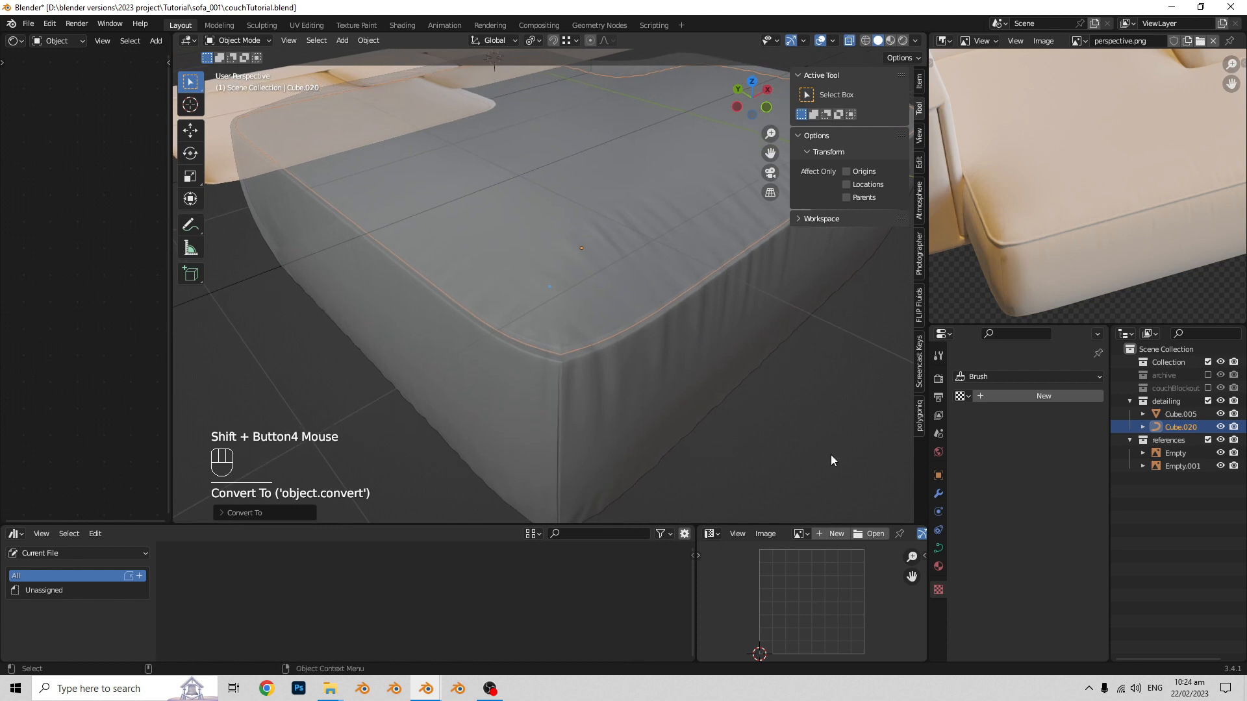
left_click(939, 549)
scroll(993, 459, "down", 2)
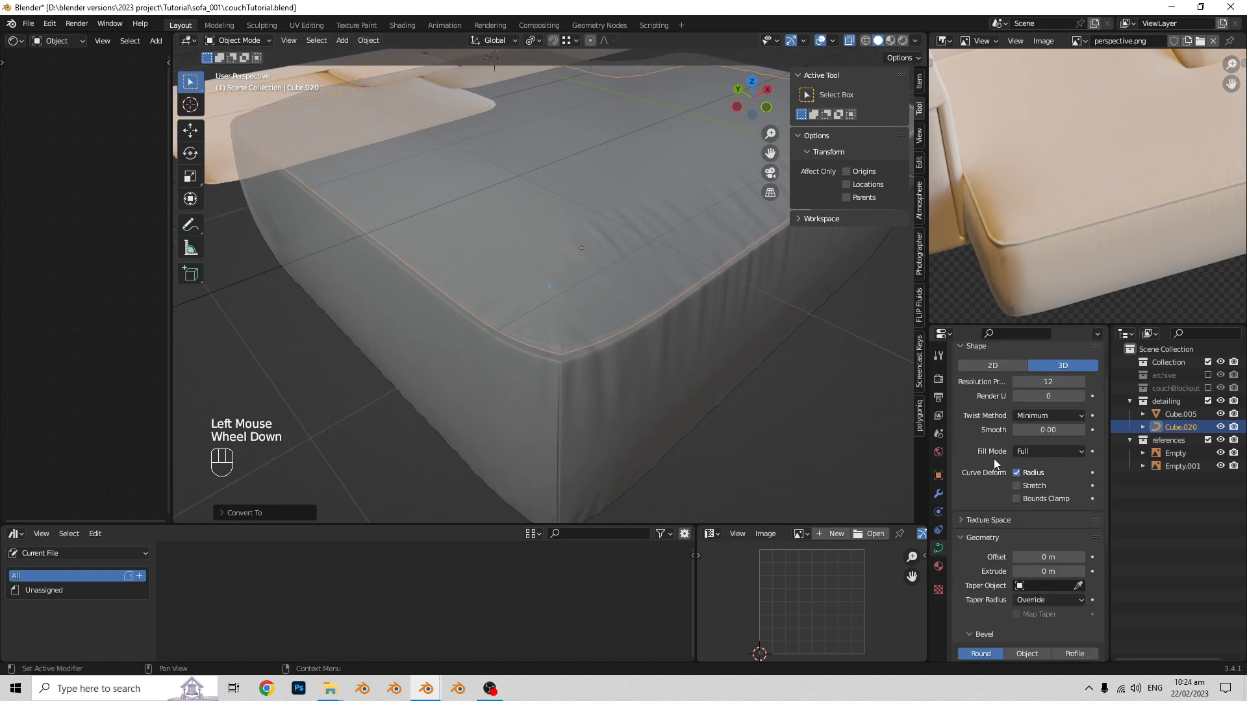
scroll(994, 458, "down", 5)
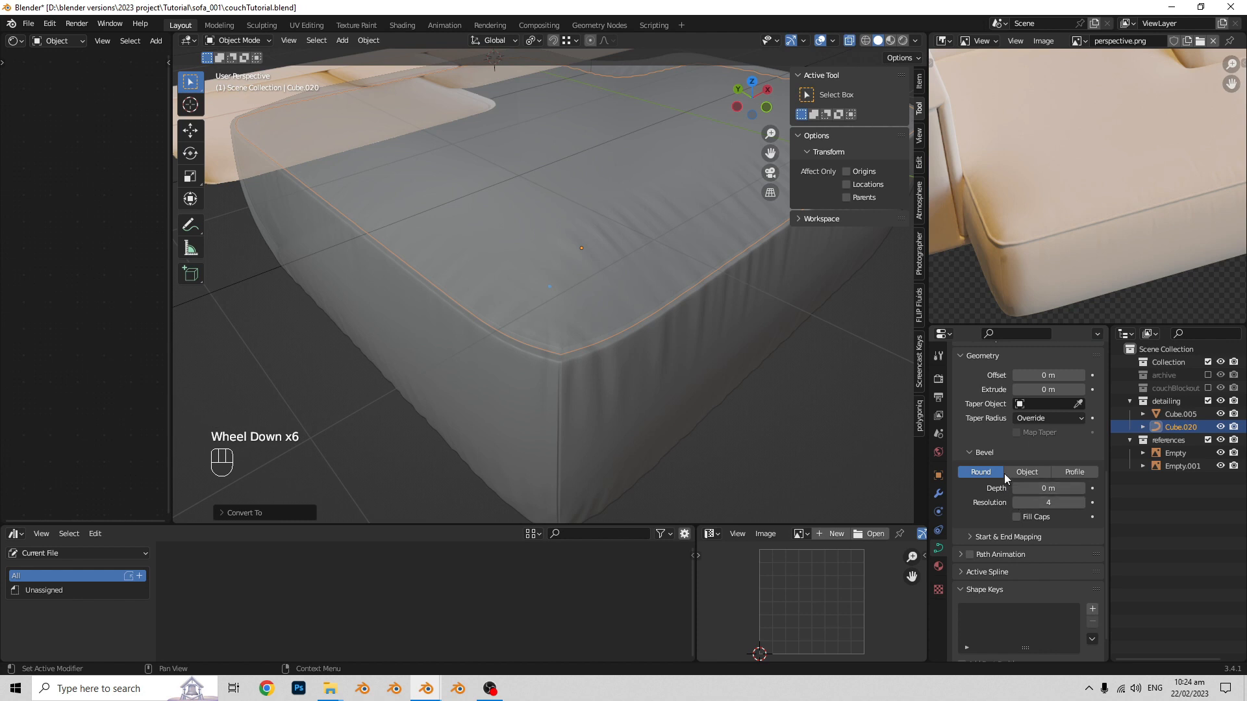
scroll(1003, 473, "down", 2)
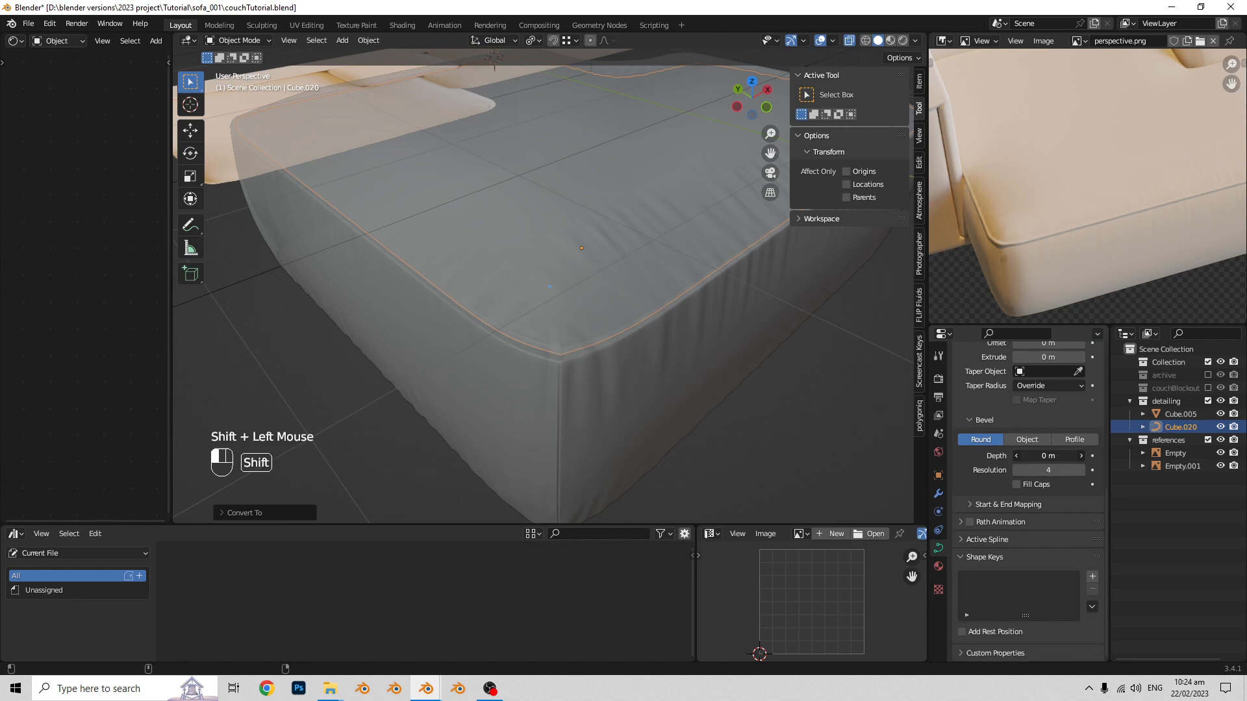
left_click_drag(1048, 456, 1063, 456, "shift")
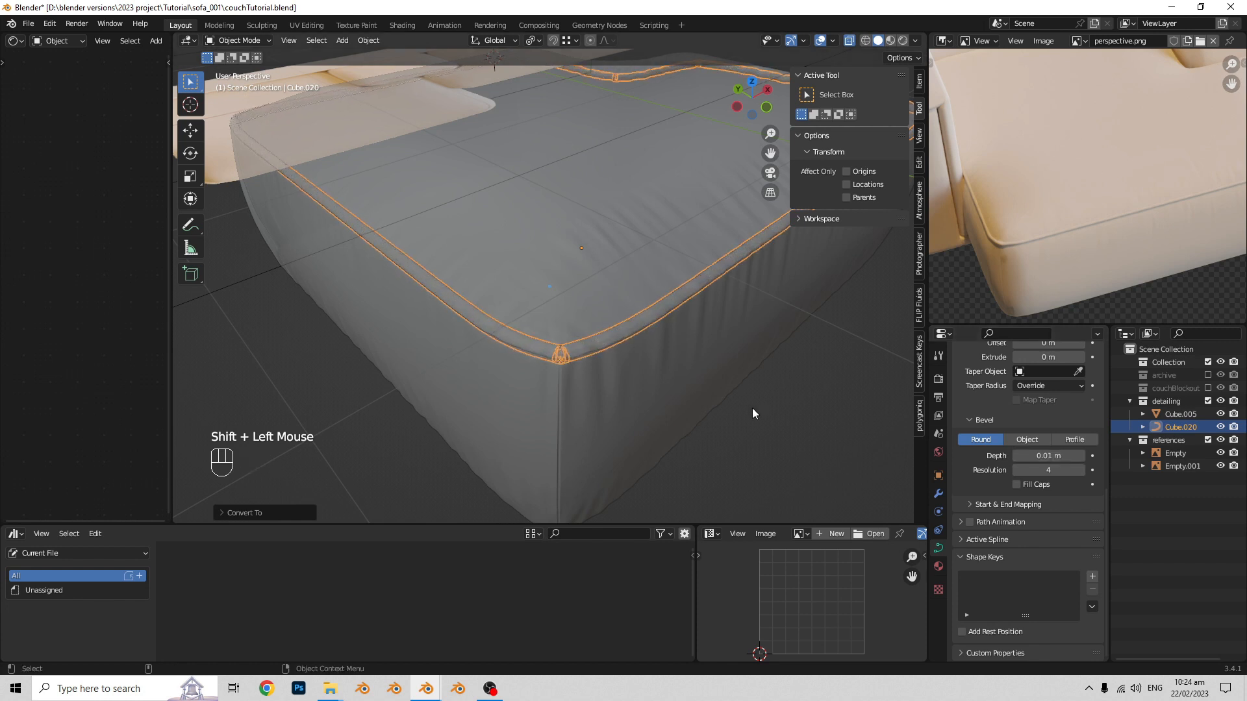
- Turn off X-ray display and reduce the piping curve's bevel depth to 0.009 m
scroll(752, 413, "down", 2)
key("Tab")
middle_click_drag(751, 413, 690, 416)
key("alt+z")
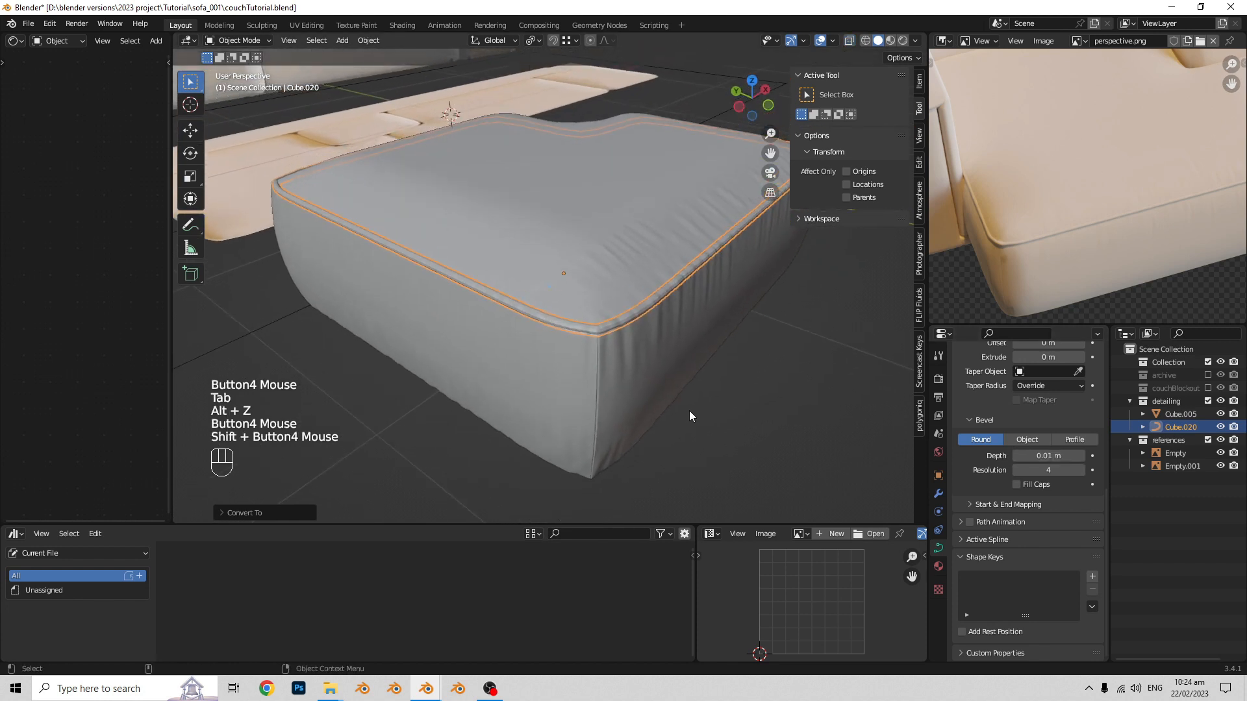
scroll(688, 410, "up", 3)
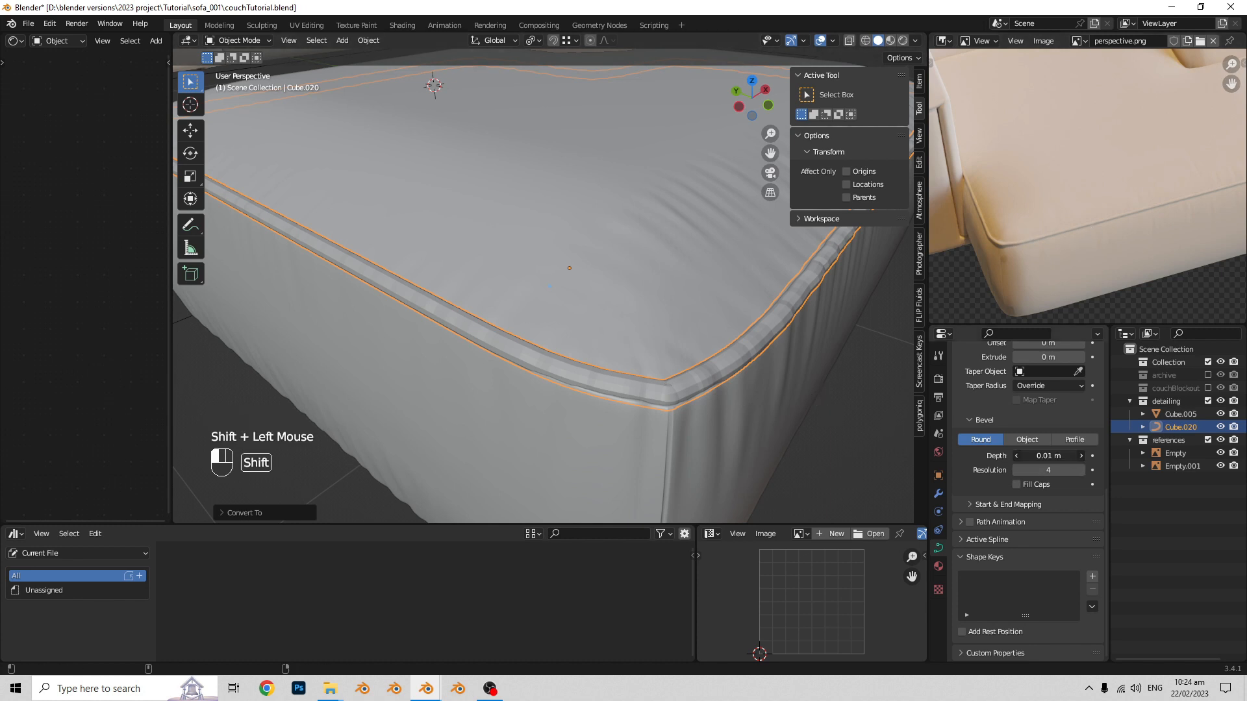
left_click_drag(1048, 456, 1040, 456, "shift")
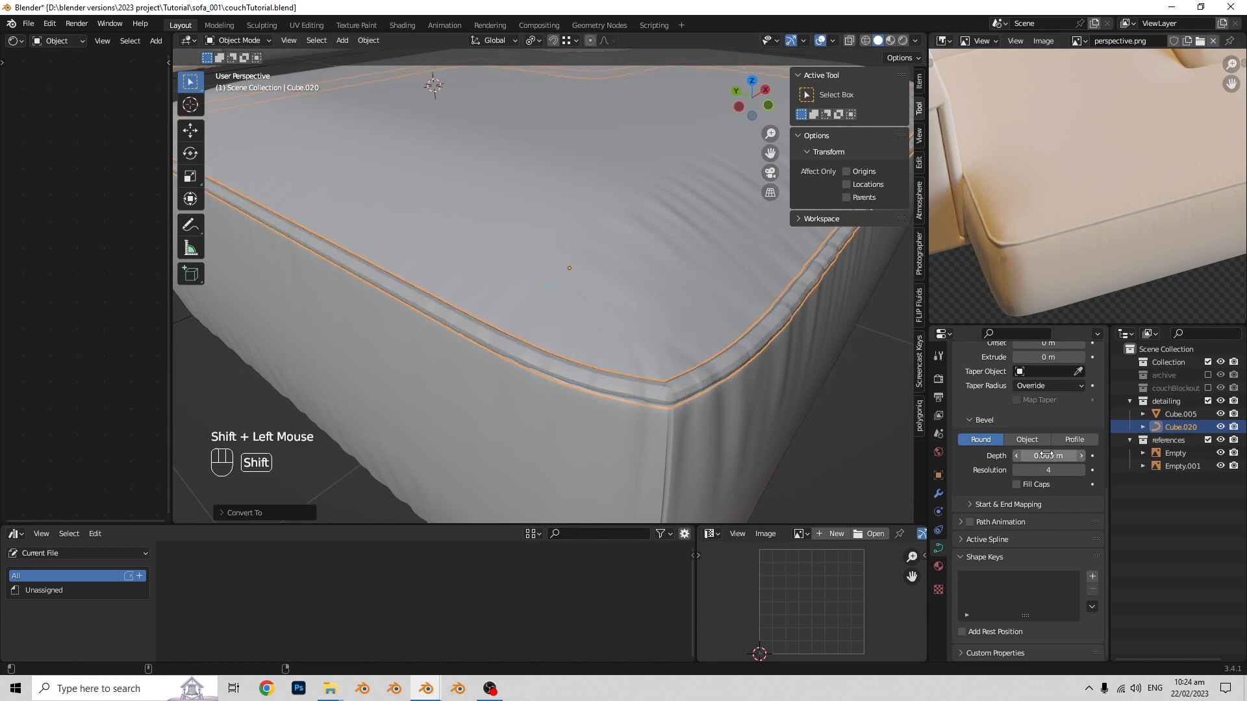
- Apply Shade Auto Smooth to the piping curve
scroll(777, 356, "down", 2)
scroll(610, 339, "up", 2)
right_click(608, 337)
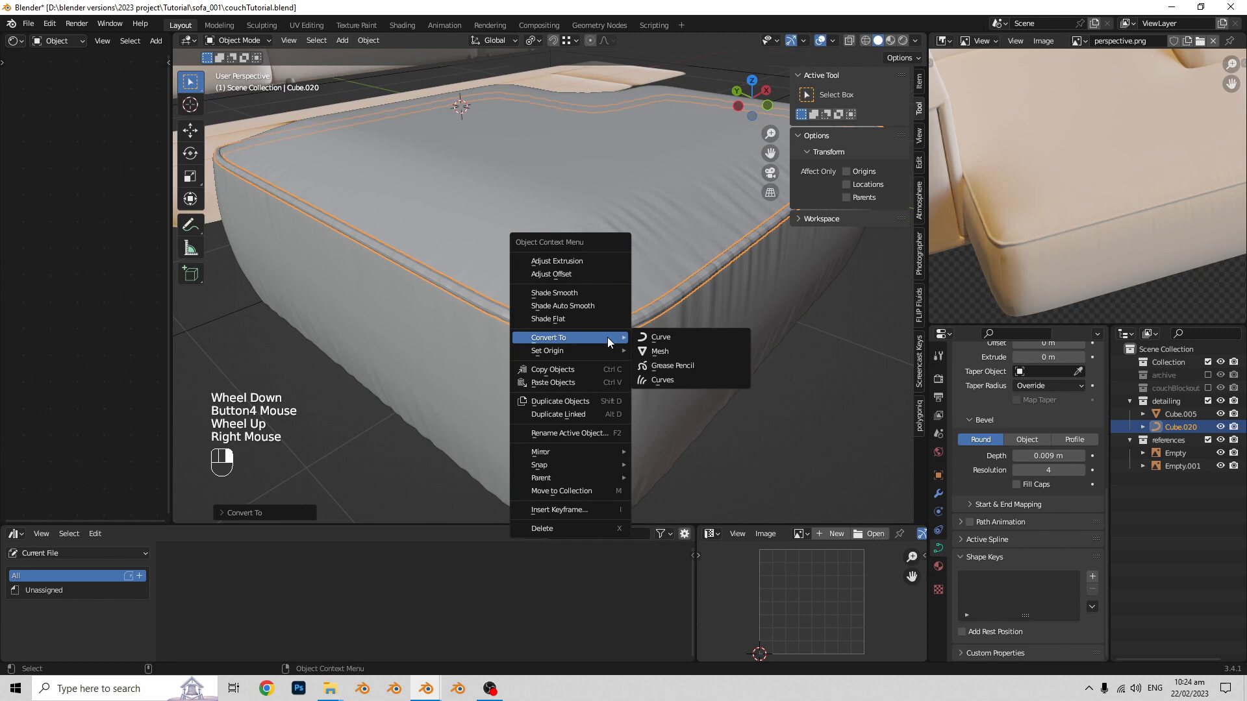
left_click(593, 306)
middle_click_drag(674, 320, 667, 371, "shift")
scroll(710, 339, "down", 2)
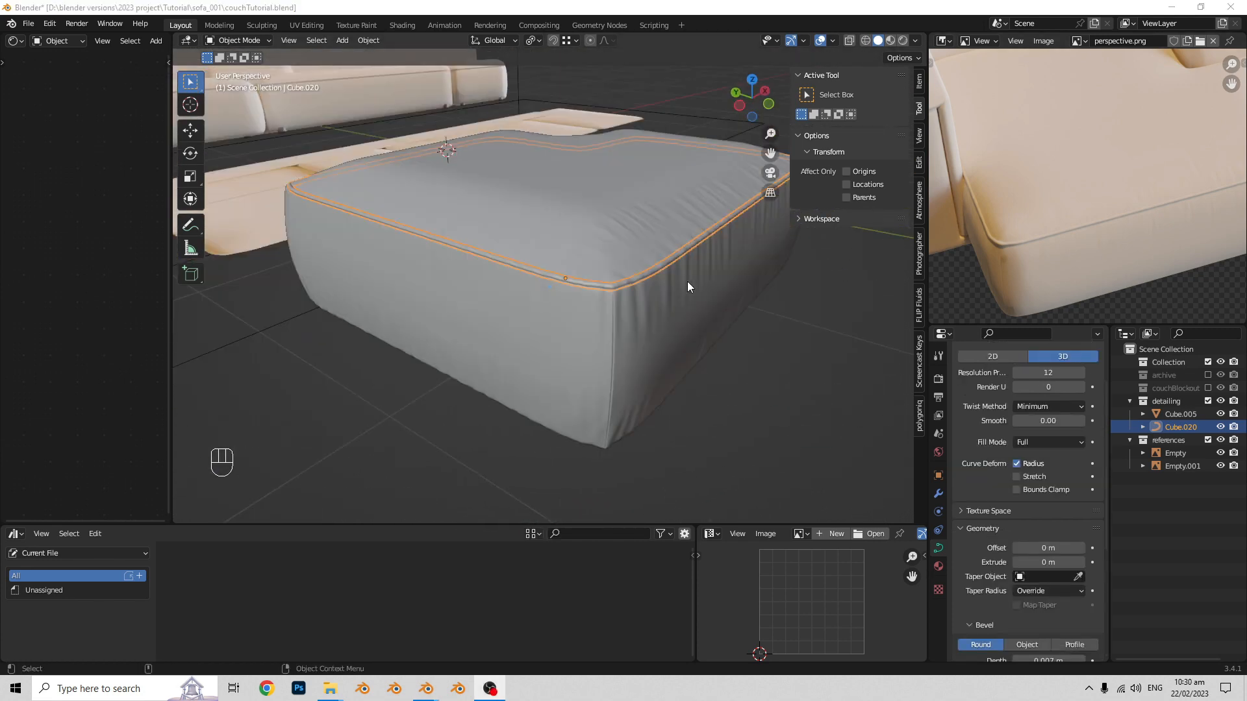
- Select the seat block and examine how the piping sits along its top seam and front corner
scroll(686, 282, "down", 1)
middle_click_drag(687, 281, 673, 309, "shift")
left_click(680, 305)
scroll(673, 309, "up", 1)
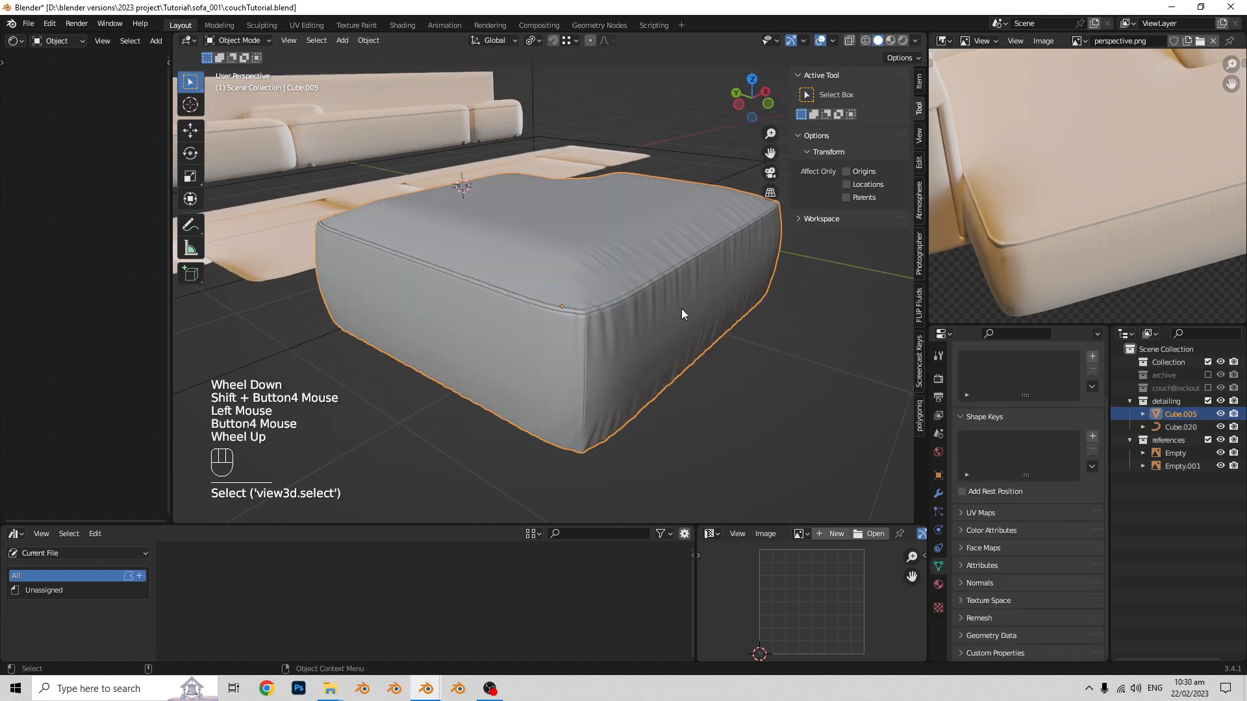
scroll(677, 309, "down", 1)
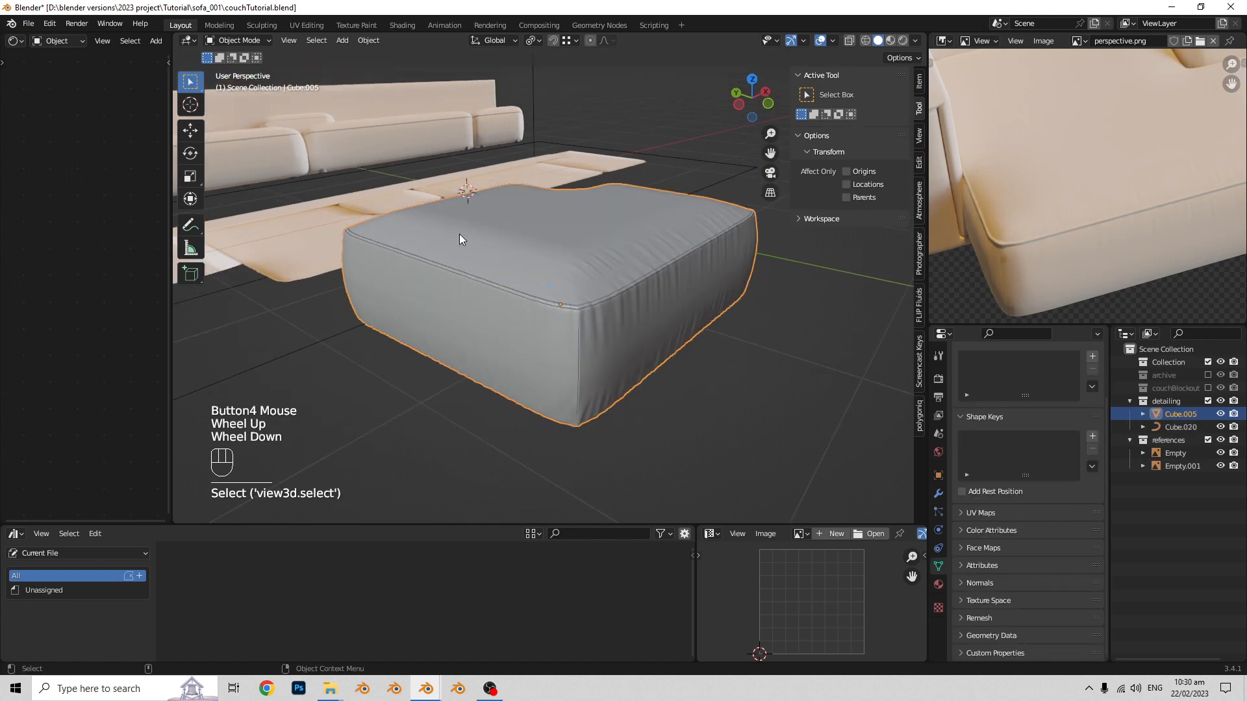
middle_click_drag(460, 240, 642, 282, "shift")
scroll(615, 350, "up", 2)
middle_click_drag(615, 351, 597, 339)
middle_click_drag(598, 339, 565, 369, "shift")
scroll(585, 331, "down", 2)
scroll(569, 369, "up", 1)
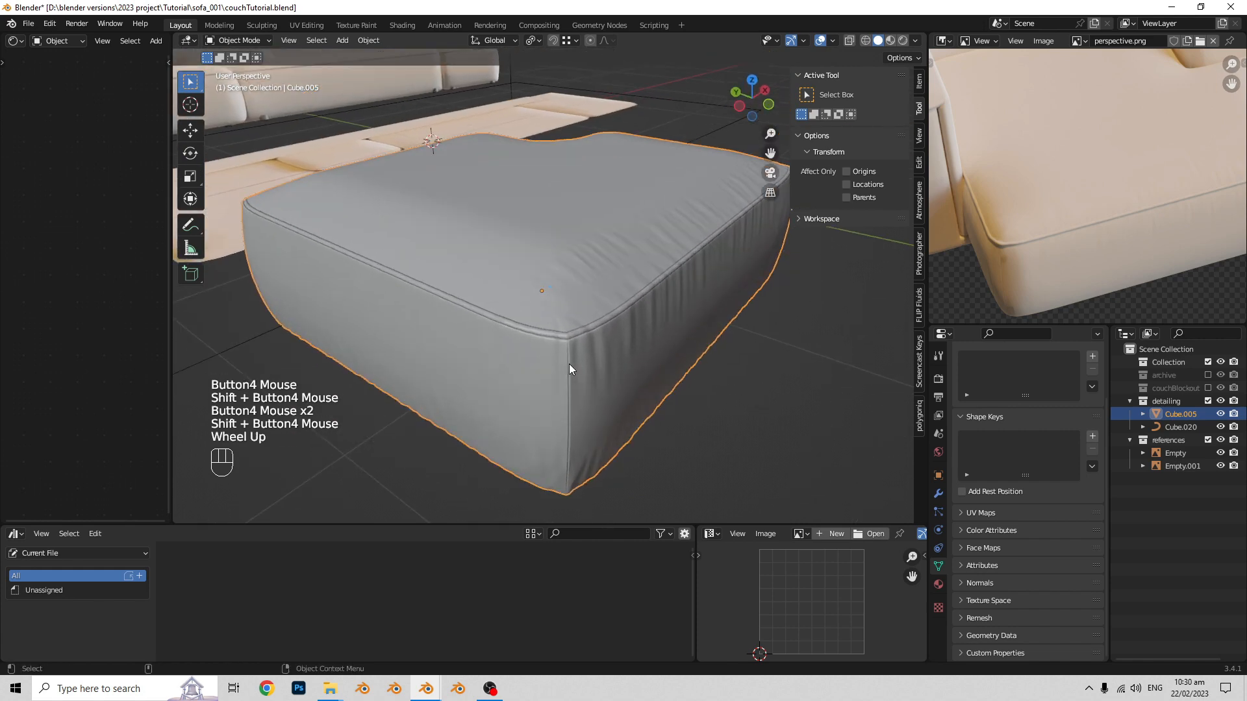
middle_click_drag(599, 298, 553, 288)
middle_click_drag(553, 288, 531, 314)
key("Tab")
middle_click_drag(597, 337, 588, 347)
middle_click_drag(588, 347, 647, 349, "shift")
key("Tab")
scroll(648, 350, "down", 1)
- Duplicate the seat block and piping curve in place and move the copies to the archive collection
middle_click_drag(647, 349, 507, 293)
left_click(508, 294, "shift")
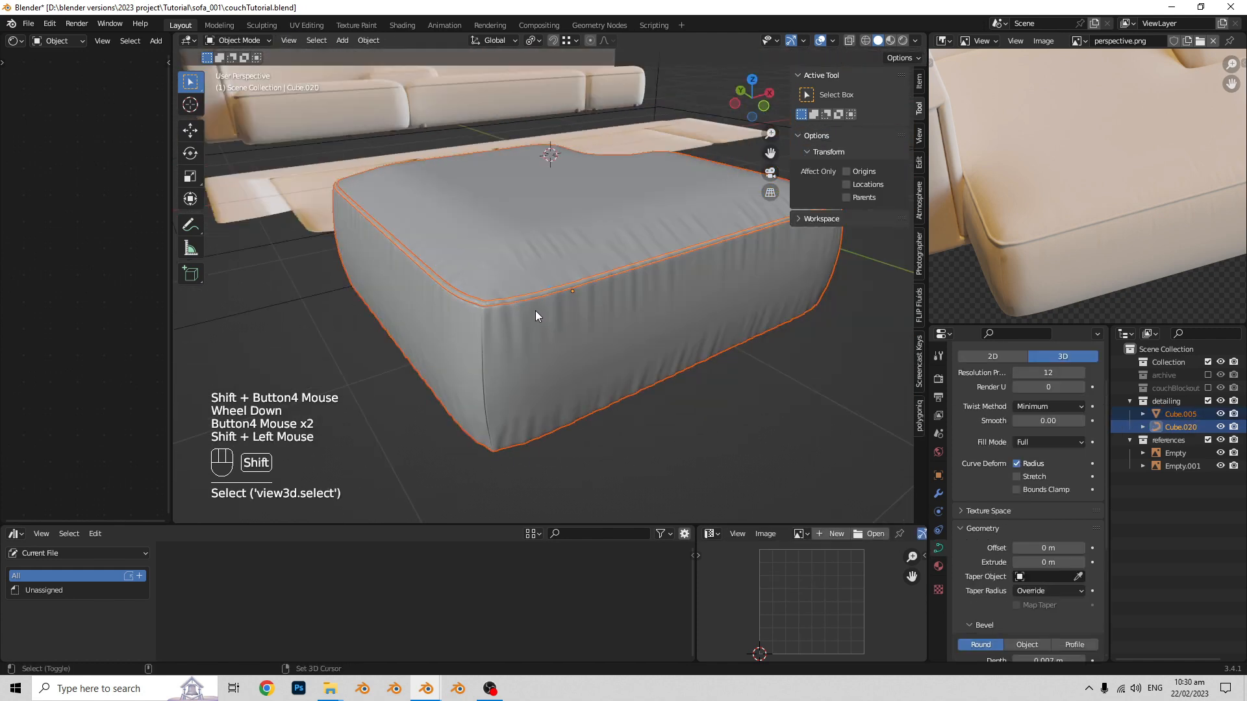
key("shift+d")
right_click(585, 218)
key("m")
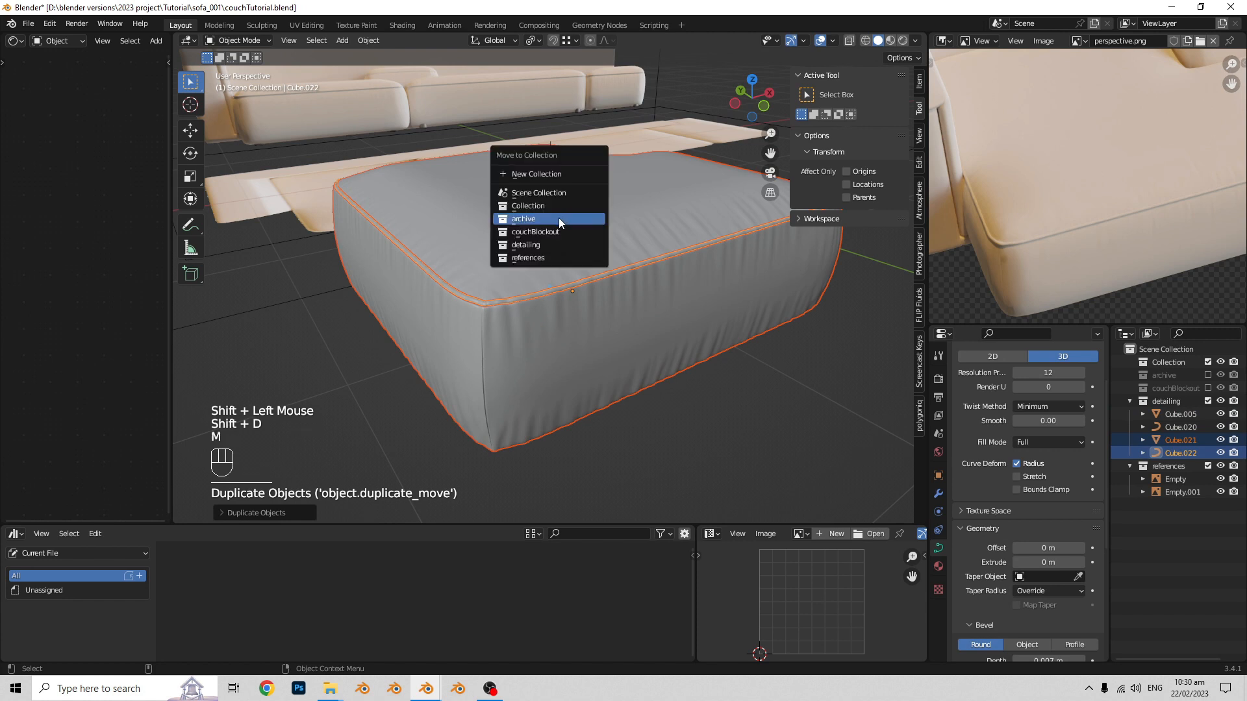
left_click(559, 218)
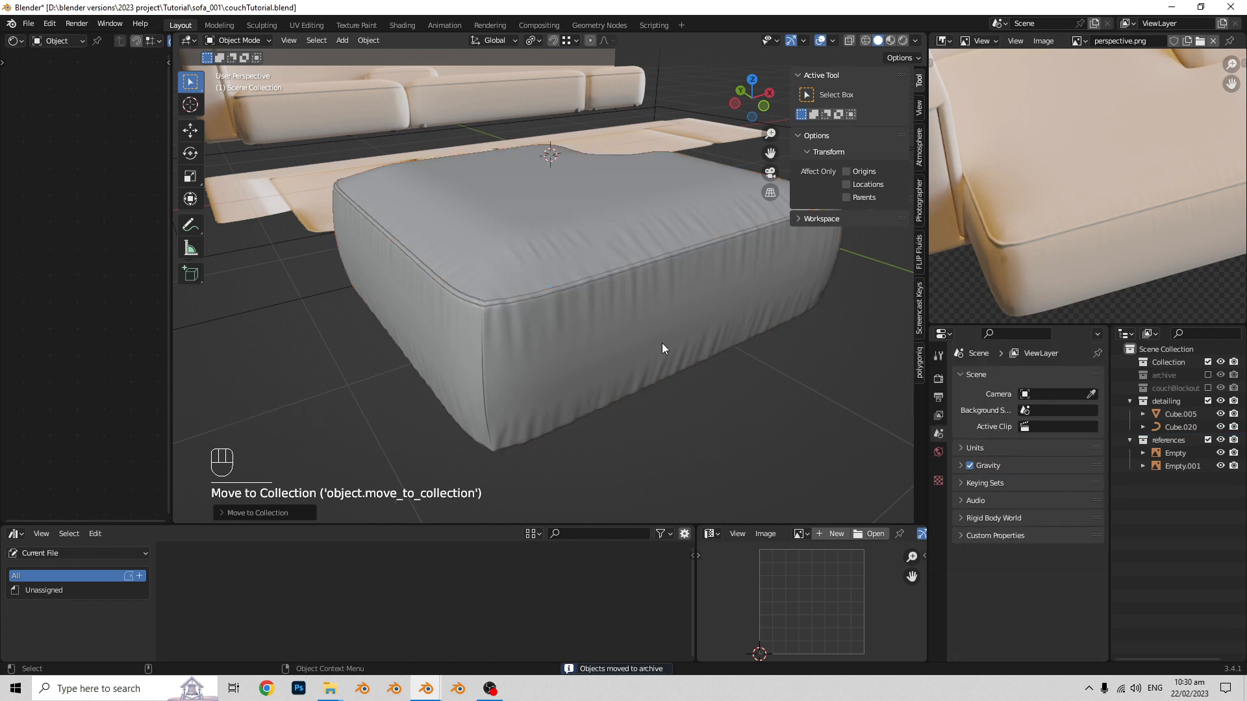
- Duplicate the seat block with its piping curve and place the copies beside the original along the X axis
scroll(661, 343, "down", 1)
middle_click_drag(661, 343, 620, 318)
left_click(636, 333, "shift")
left_click(602, 292, "shift")
scroll(646, 306, "down", 1)
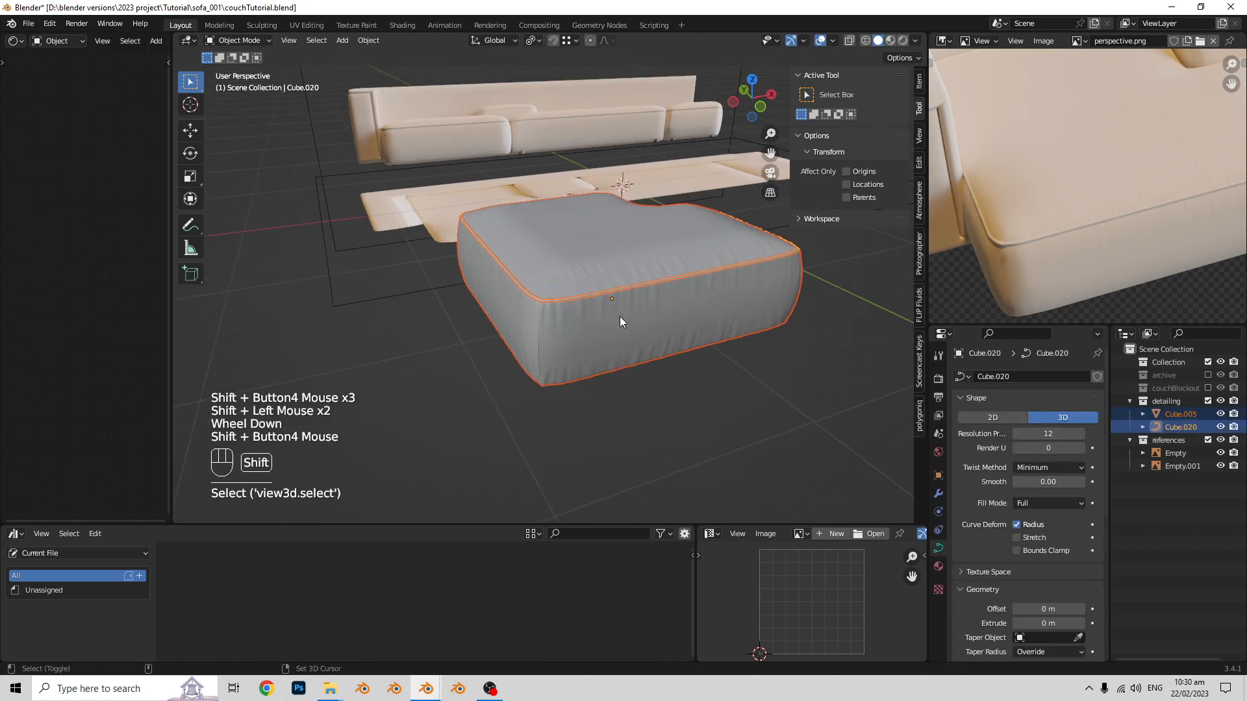
scroll(617, 317, "down", 1)
key("shift+d")
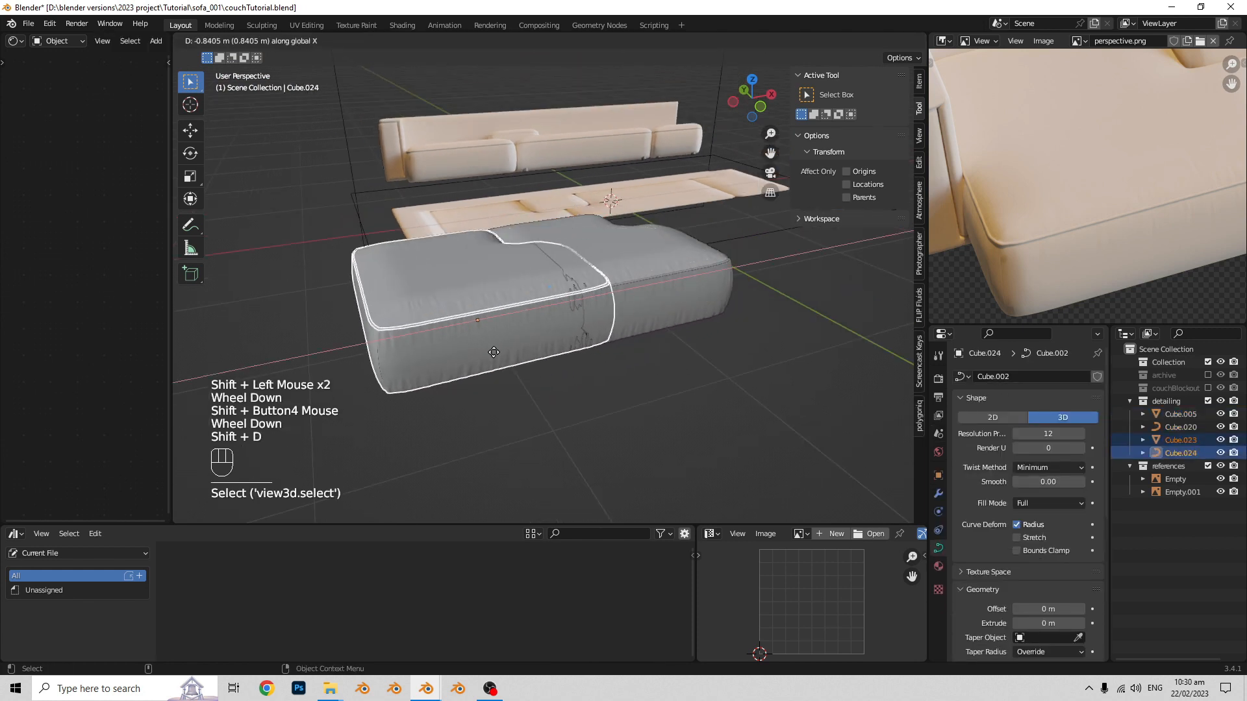
left_click(465, 375)
middle_click_drag(465, 375, 526, 357, "shift")
- Un-subdivide the whole mesh of the duplicated seat block and return to Object Mode
scroll(633, 341, "up", 1)
left_click(553, 368)
left_click(598, 330)
key("Tab")
key("Tab")
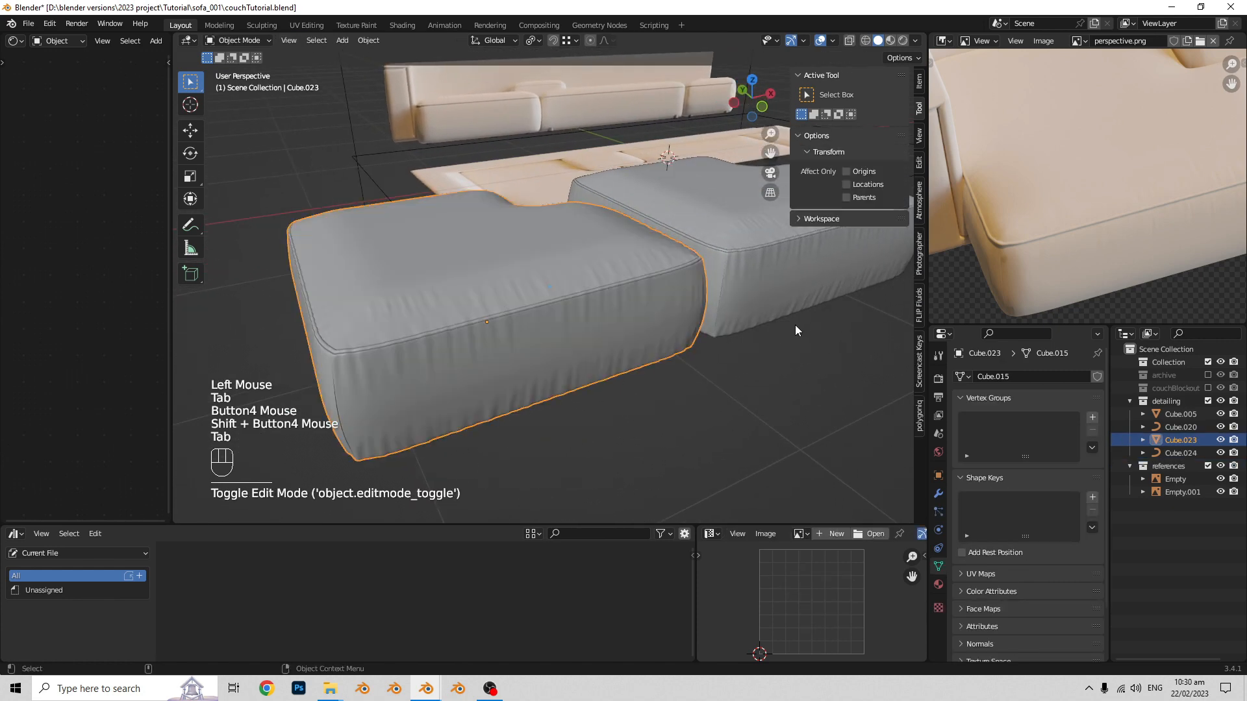
middle_click_drag(795, 324, 607, 307, "shift")
key("Tab")
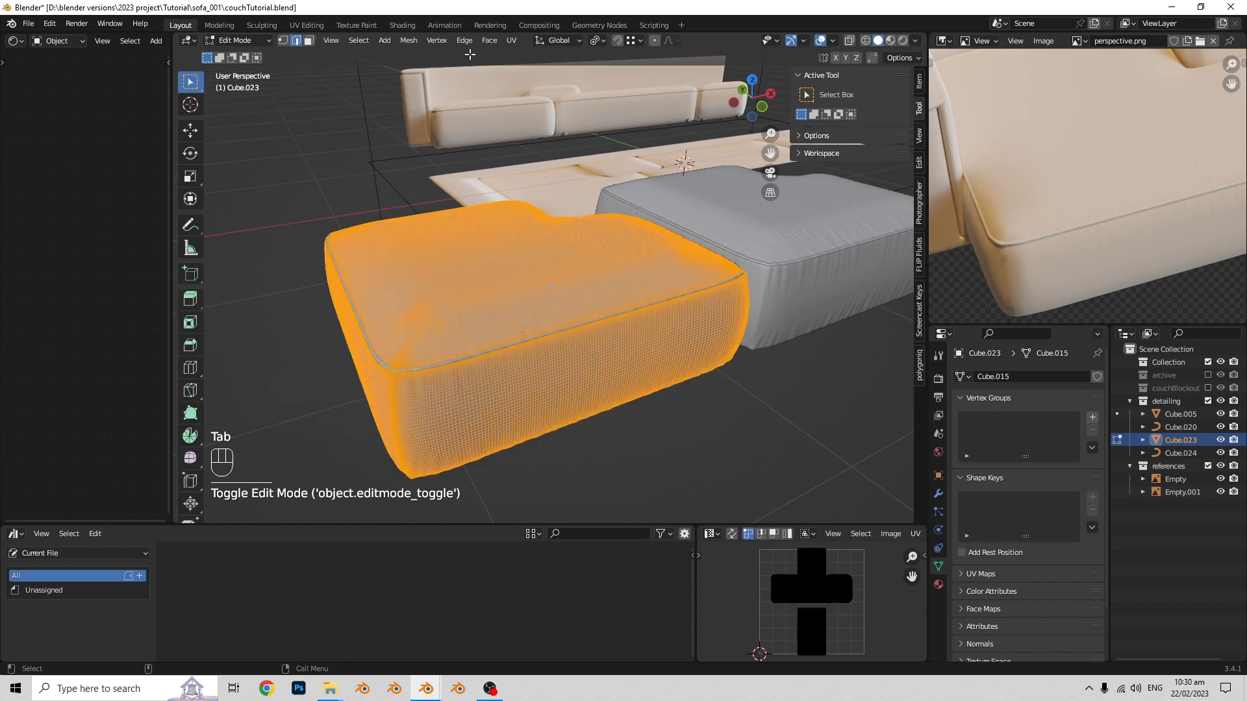
left_click(465, 40)
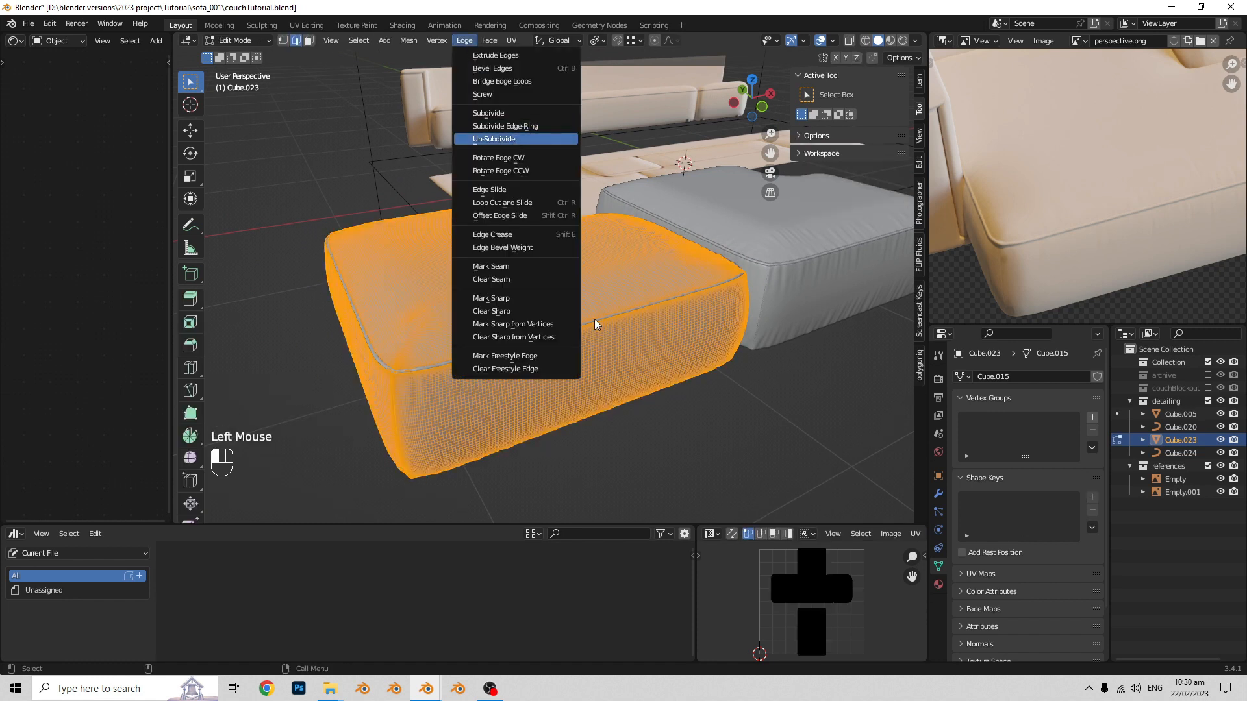
middle_click_drag(637, 356, 587, 351)
key("Tab")
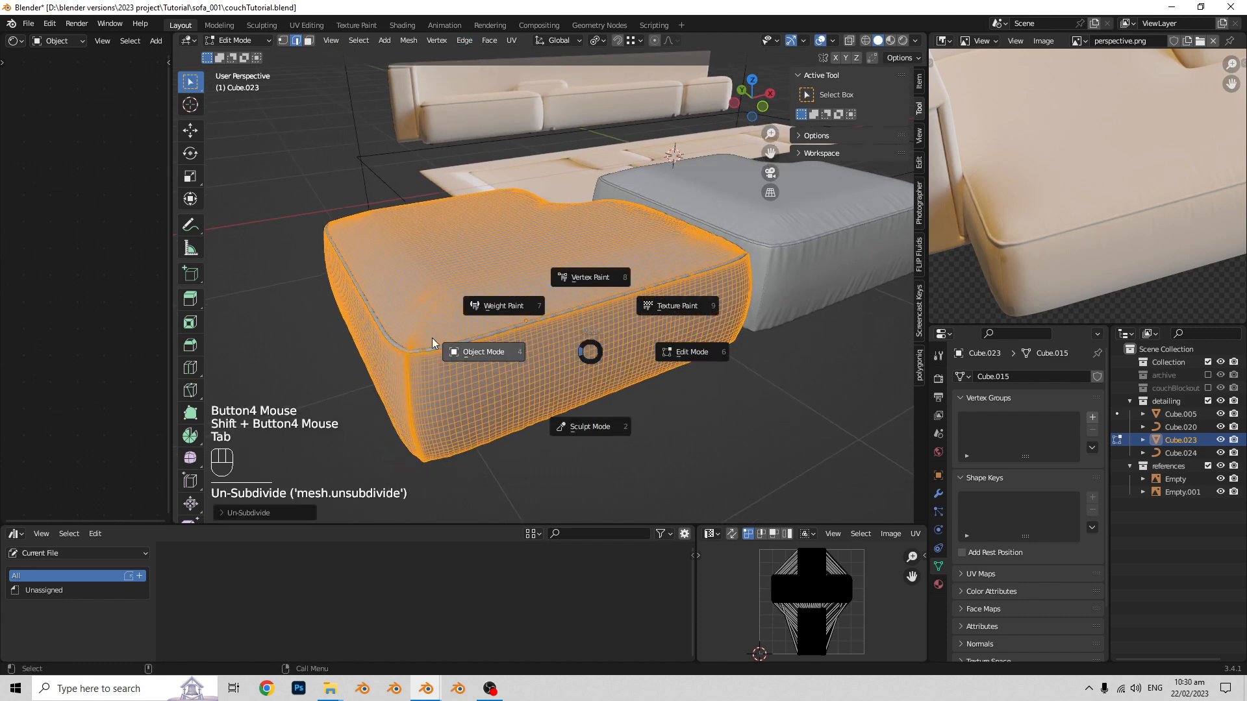
- Select the original seat block and enable the Statistics overlay in the viewport
middle_click_drag(641, 290, 661, 280, "shift")
left_click(783, 284)
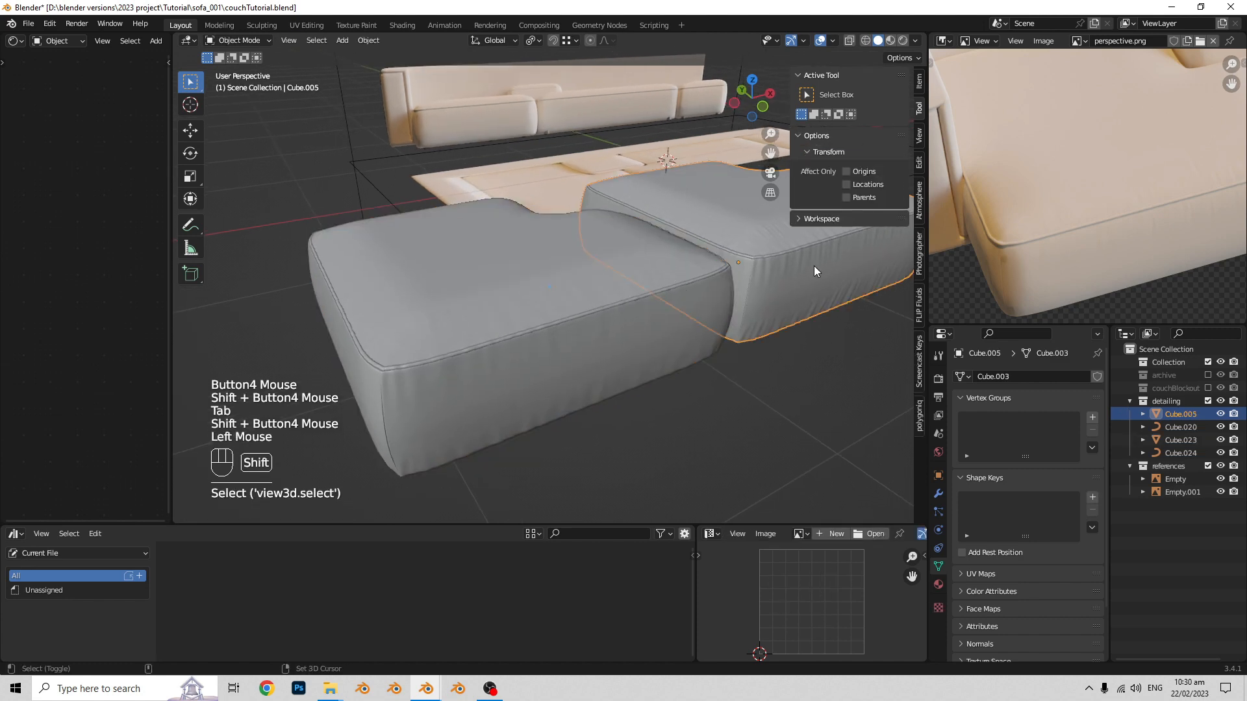
middle_click_drag(813, 266, 773, 257, "shift")
left_click(834, 41)
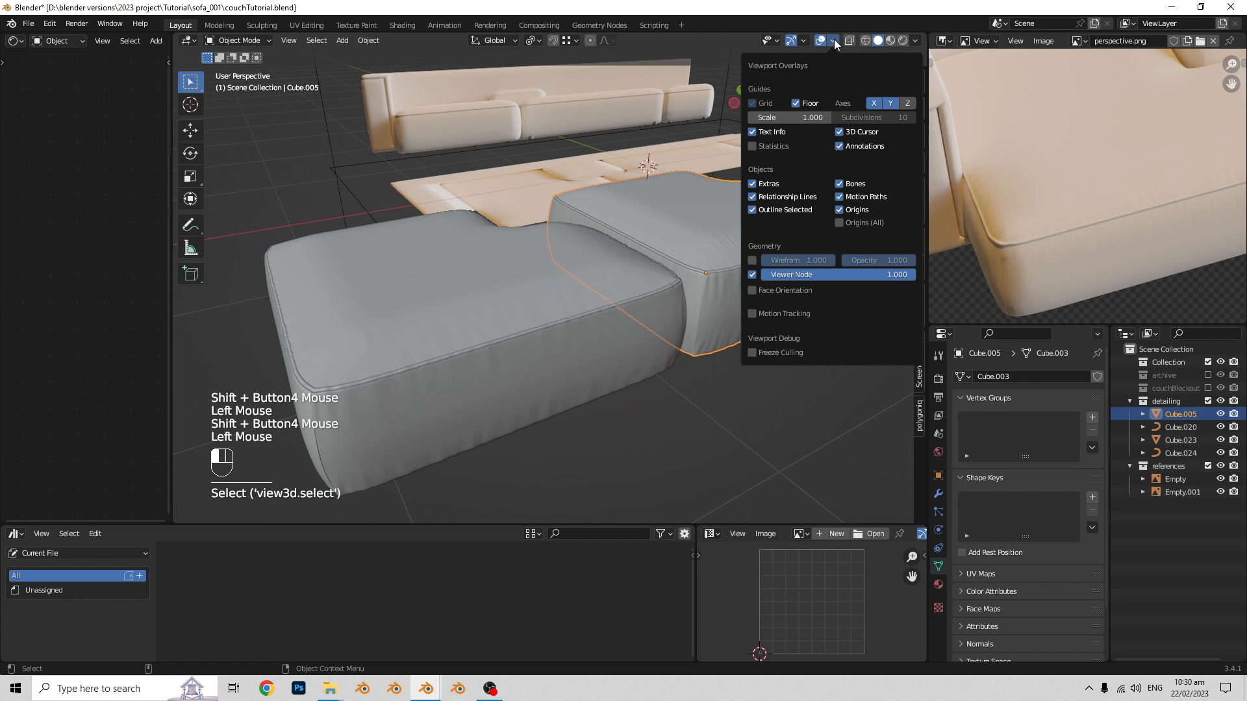
left_click(752, 146)
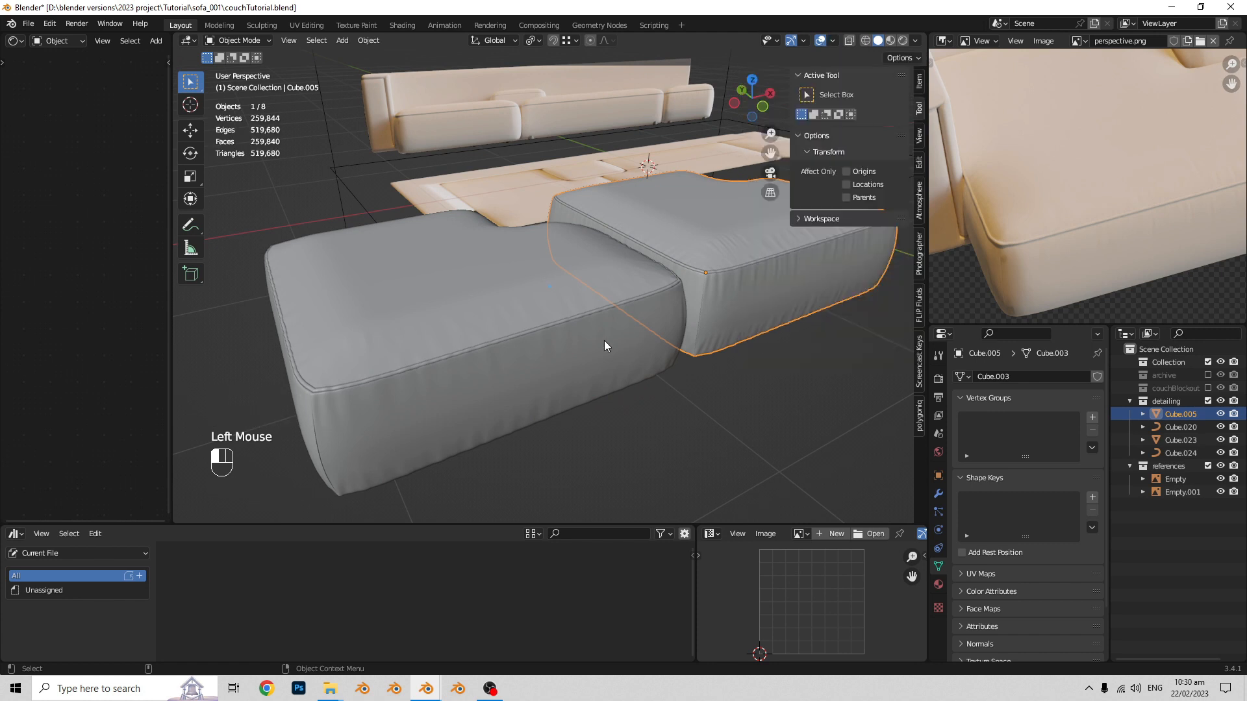
- Compare the mesh statistics of the original seat block with those of the un-subdivided copy in Edit Mode
left_click(707, 295)
key("Tab")
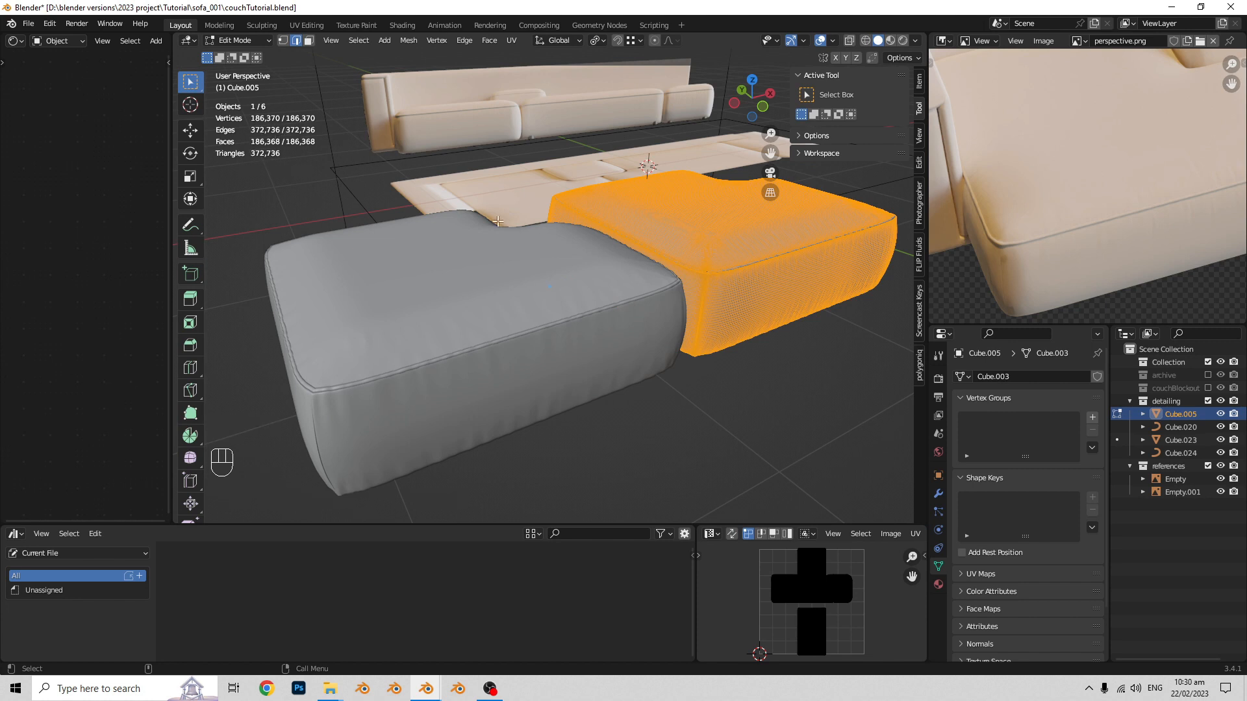
scroll(724, 268, "up", 2, "shift")
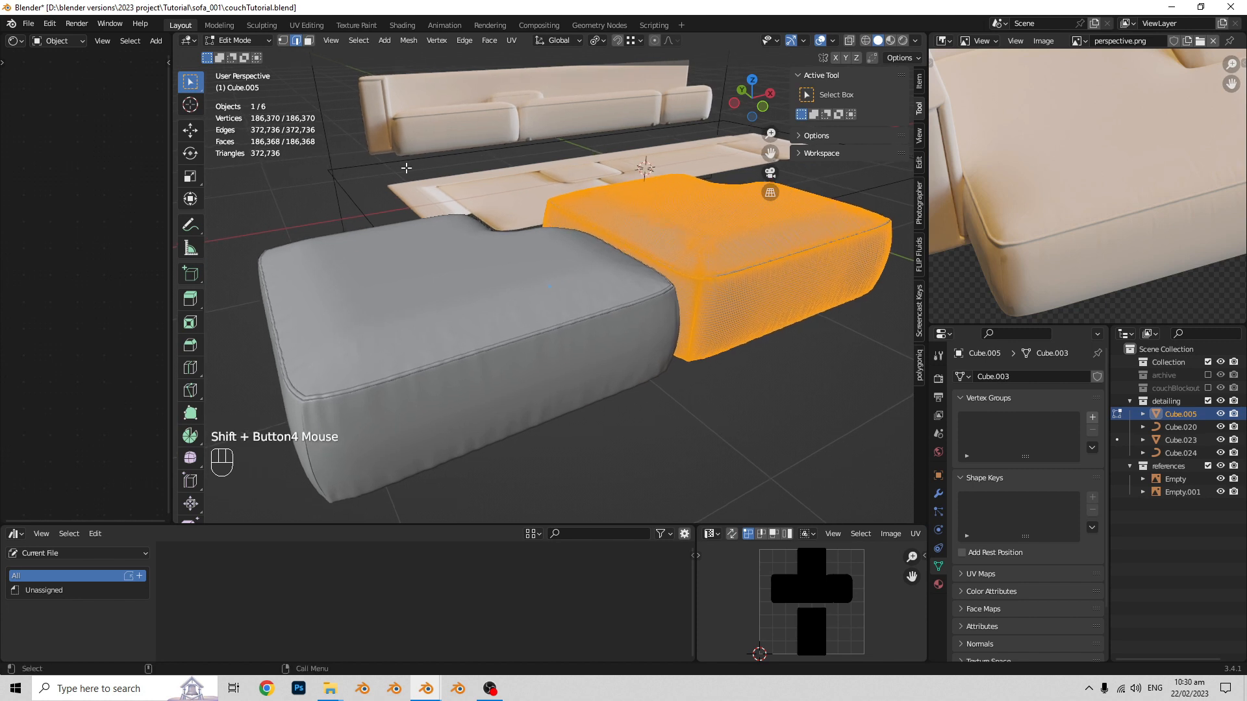
scroll(795, 301, "up", 1, "shift")
key("Tab")
left_click(548, 317)
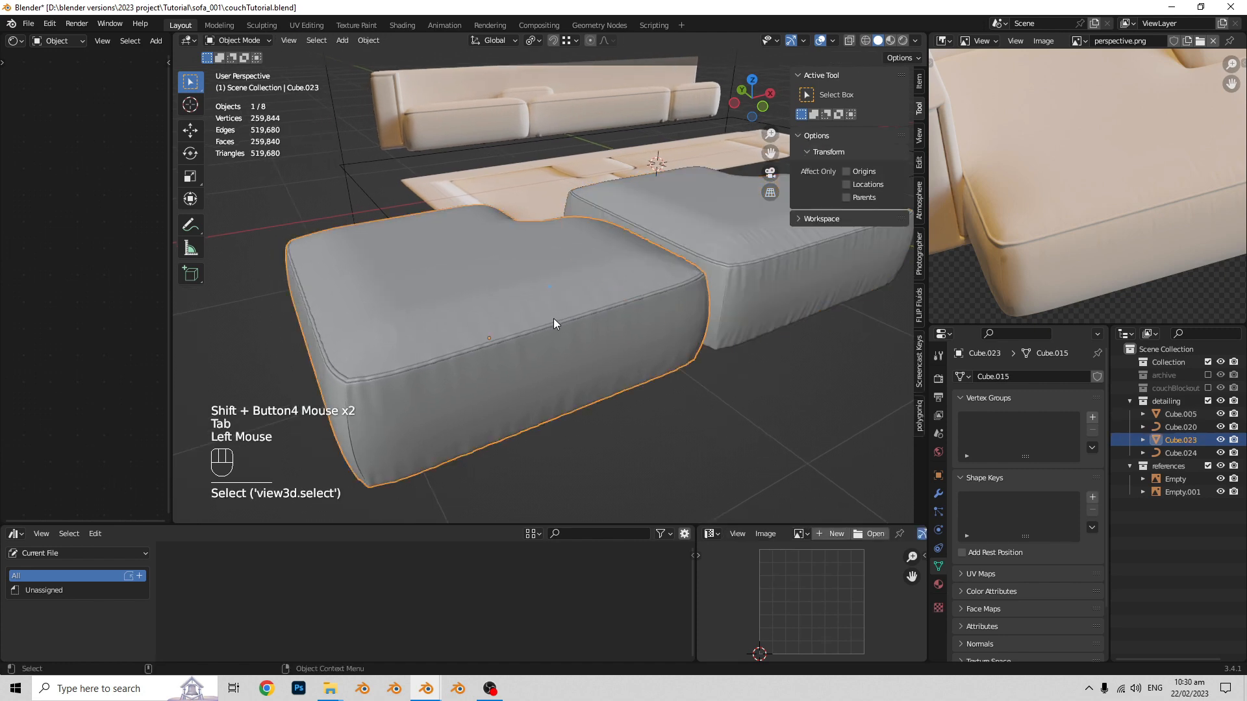
scroll(559, 313, "up", 1, "shift")
key("Tab")
scroll(574, 310, "up", 1)
scroll(579, 306, "up", 1, "shift")
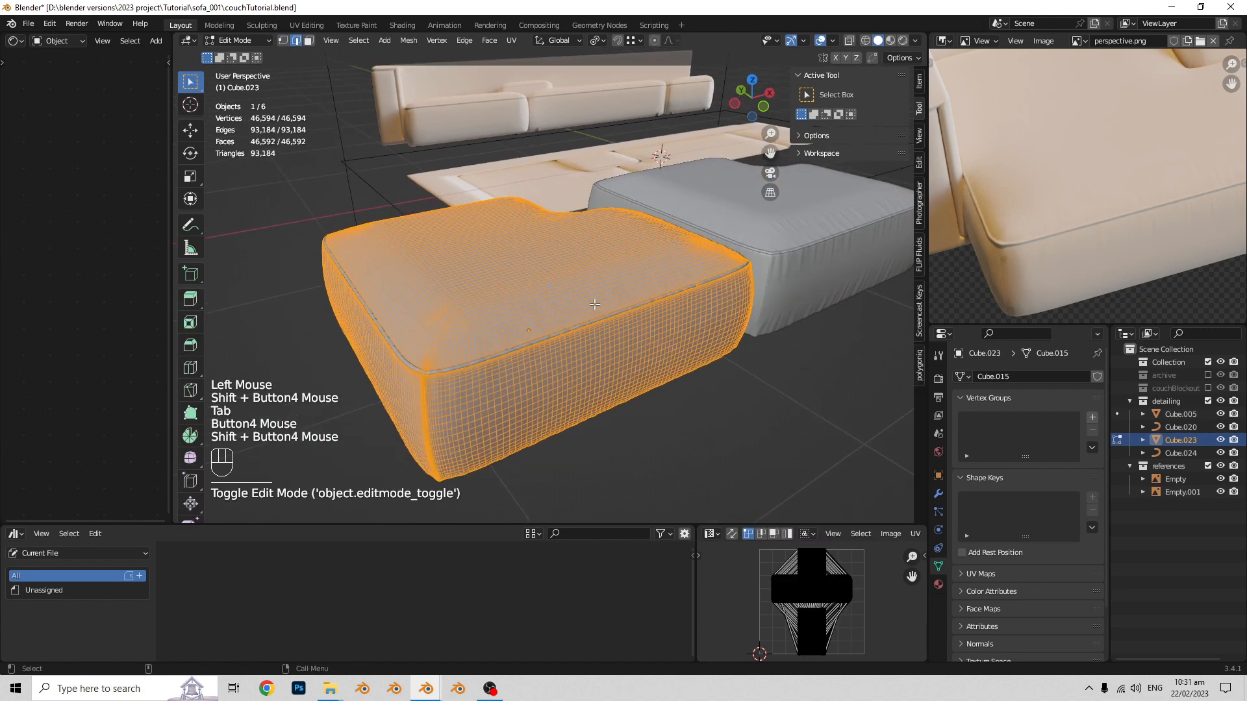
scroll(584, 303, "up", 1)
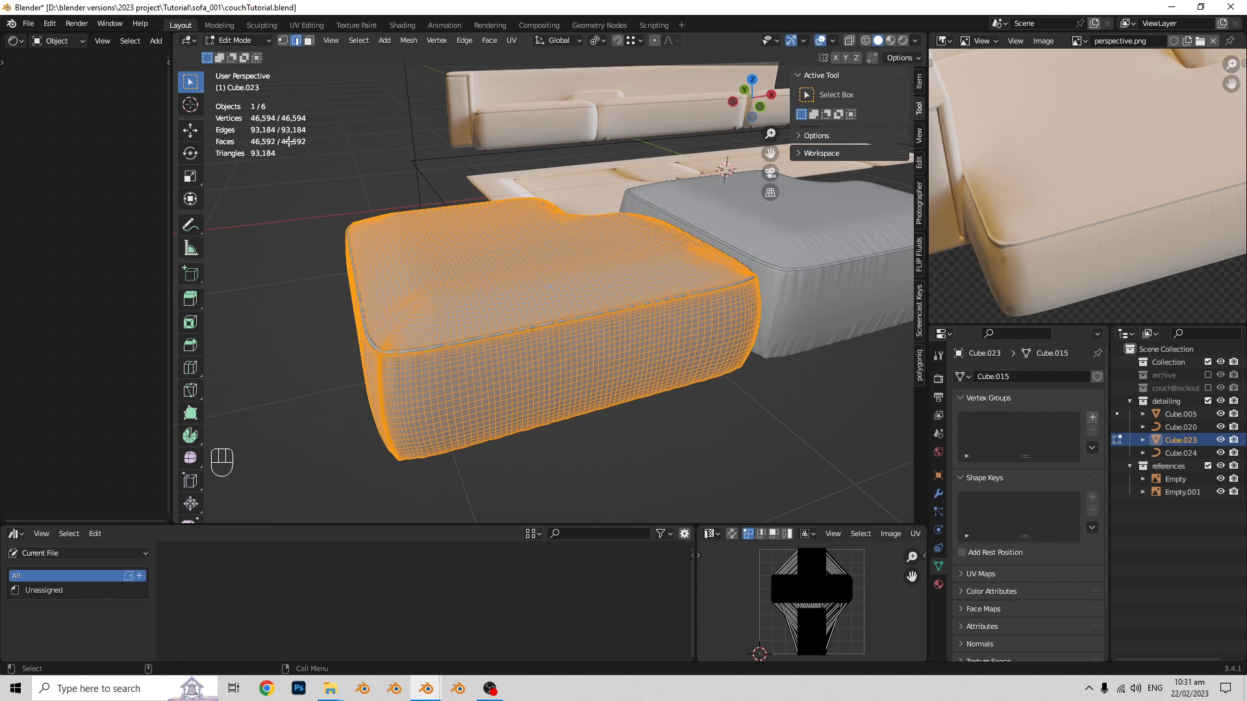
scroll(415, 190, "up", 1)
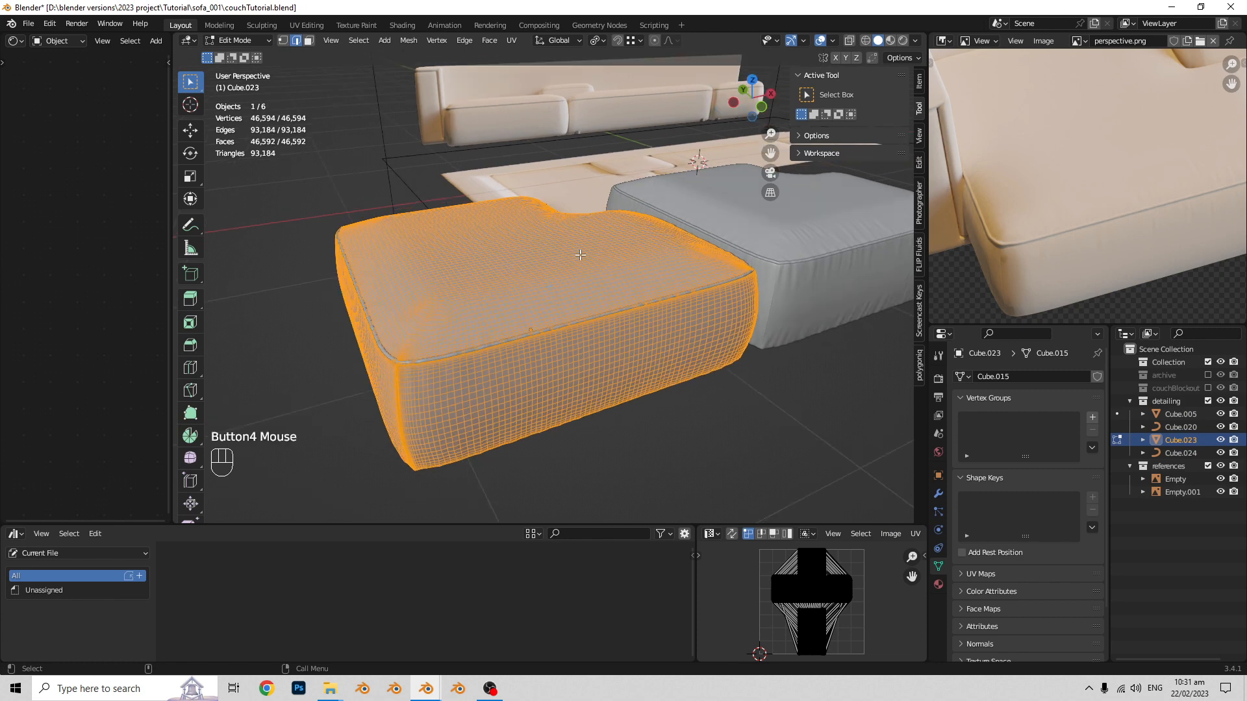
scroll(487, 240, "up", 1, "shift")
- Examine the un-subdivided copy's wrinkles and shading in Object Mode against its wireframe
key("Tab")
scroll(504, 288, "up", 1)
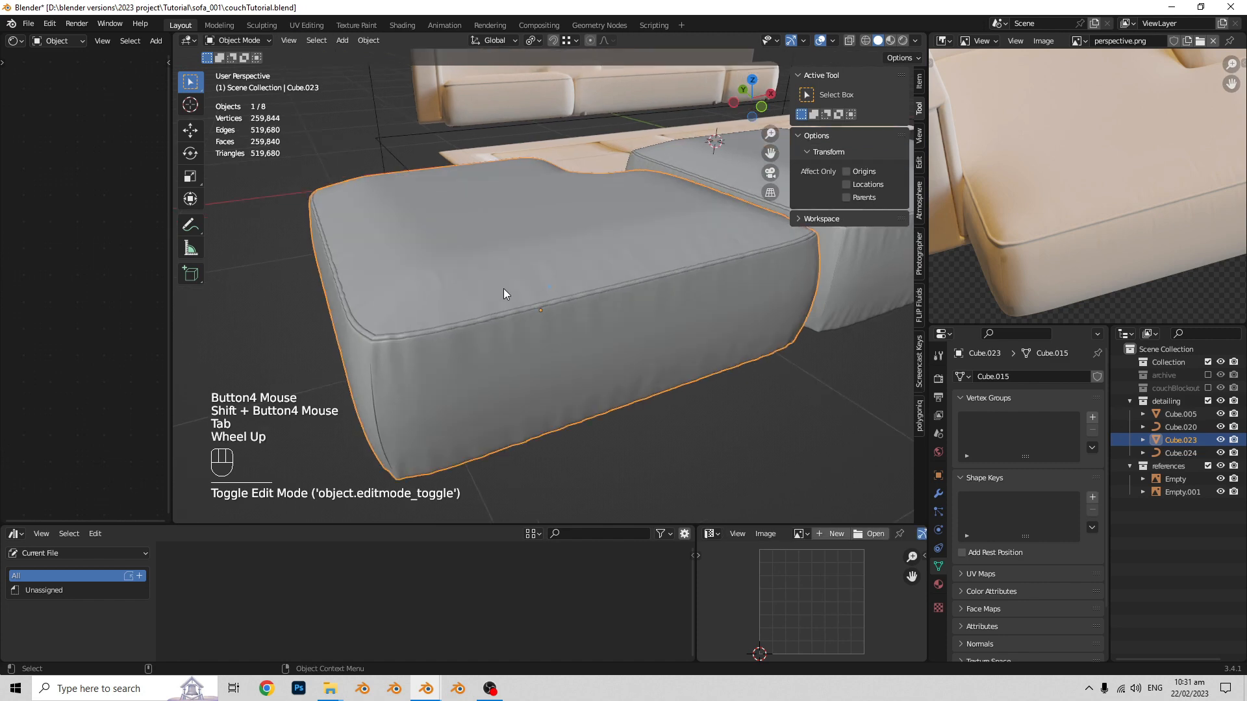
key("Tab")
key("Tab")
scroll(527, 255, "down", 1)
scroll(567, 325, "up", 1, "shift")
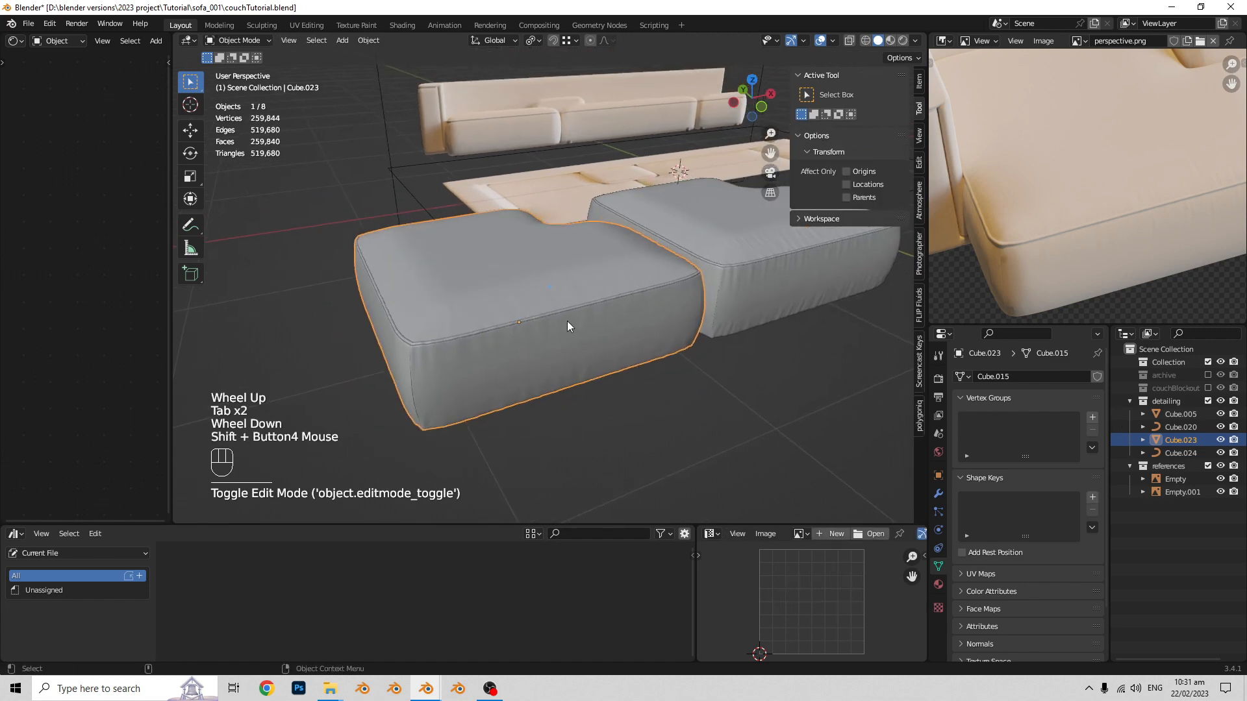
scroll(545, 331, "up", 1)
scroll(579, 309, "up", 1, "shift")
scroll(579, 309, "up", 1)
scroll(548, 316, "up", 1, "shift")
scroll(547, 315, "up", 1)
scroll(561, 318, "up", 1, "shift")
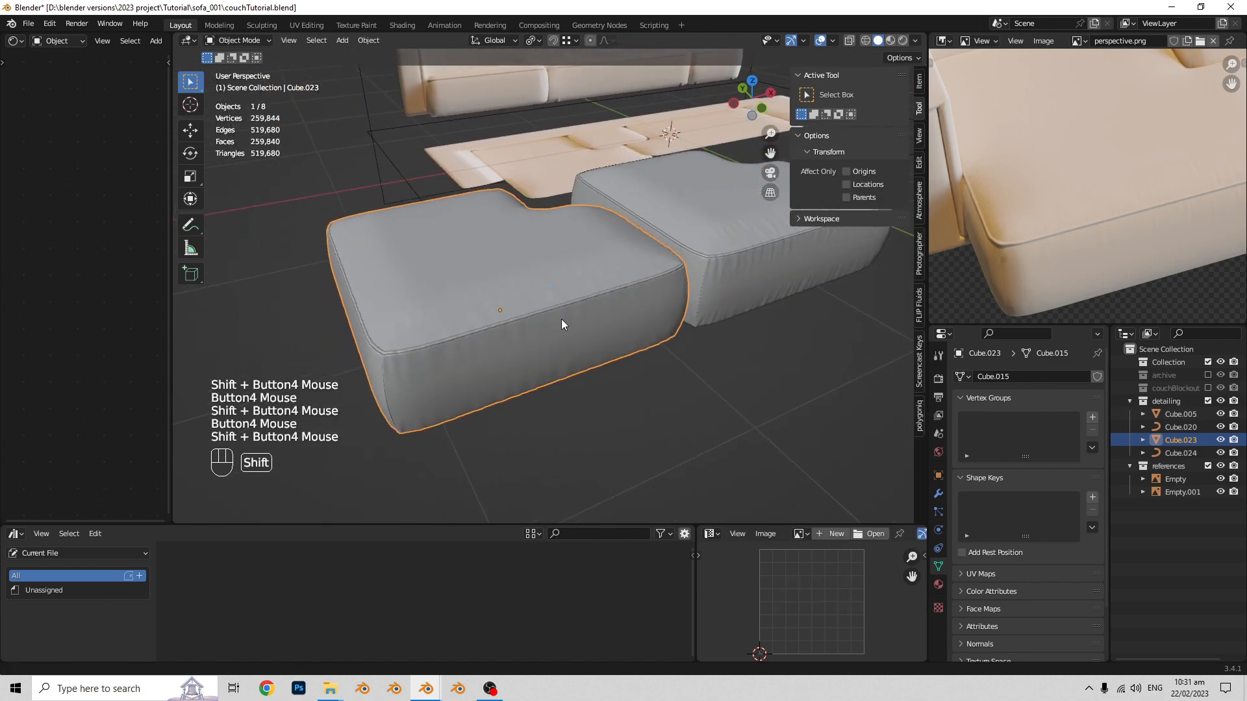
scroll(529, 305, "up", 1)
- Duplicate the un-subdivided seat block and place the new copy further along the X axis
scroll(465, 291, "up", 1, "shift")
scroll(484, 274, "up", 1)
key("Tab")
key("Tab")
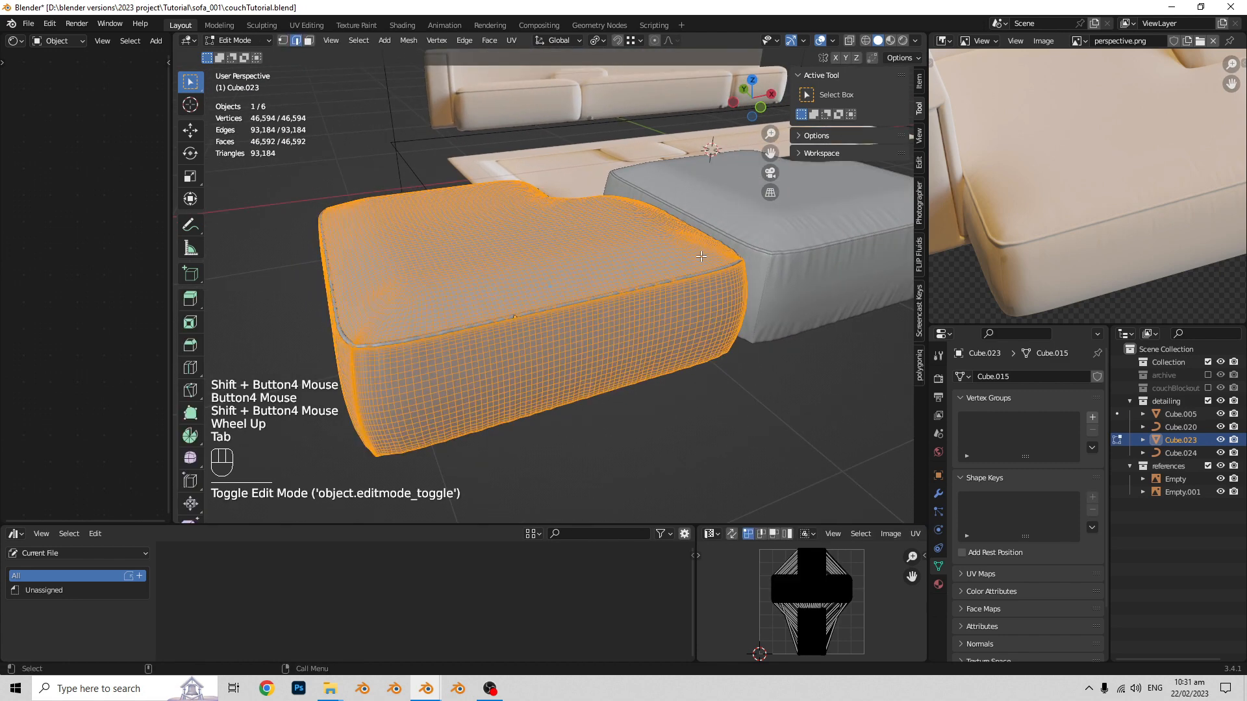
scroll(590, 254, "down", 1)
scroll(590, 255, "up", 1, "shift")
key("shift+d")
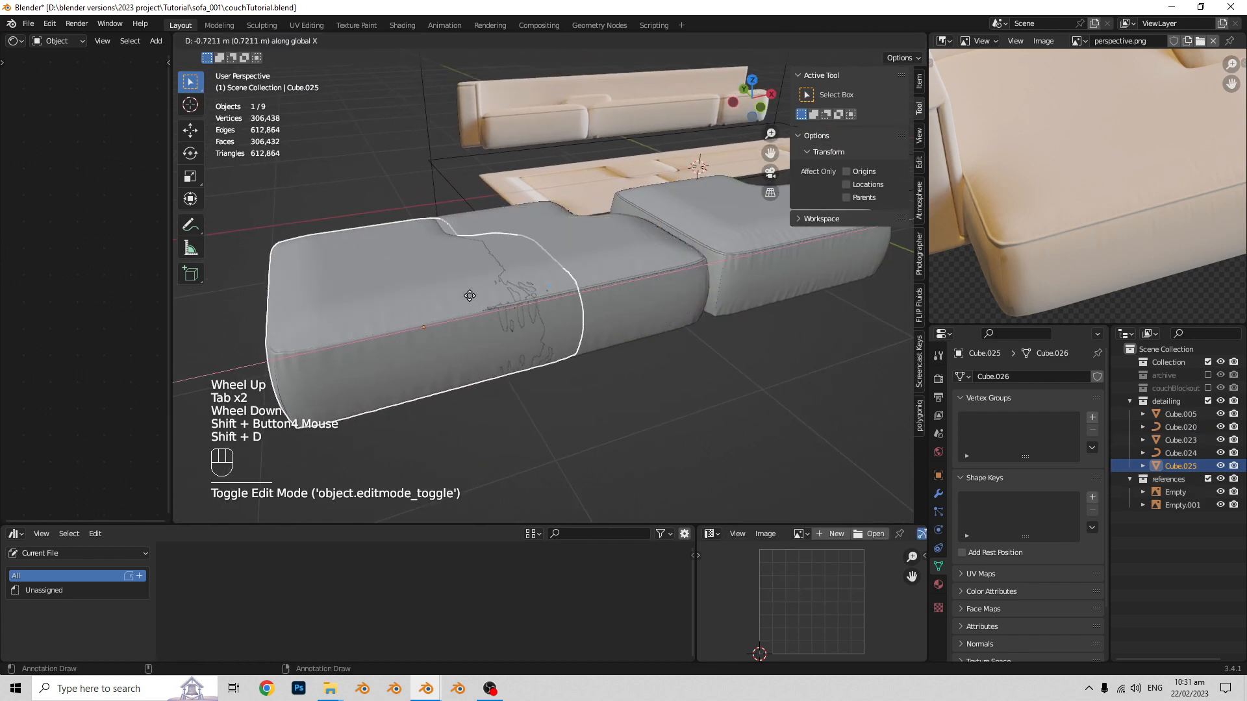
left_click(357, 341)
scroll(402, 332, "up", 1, "shift")
scroll(448, 325, "up", 1)
scroll(455, 318, "up", 1, "shift")
scroll(478, 305, "up", 1)
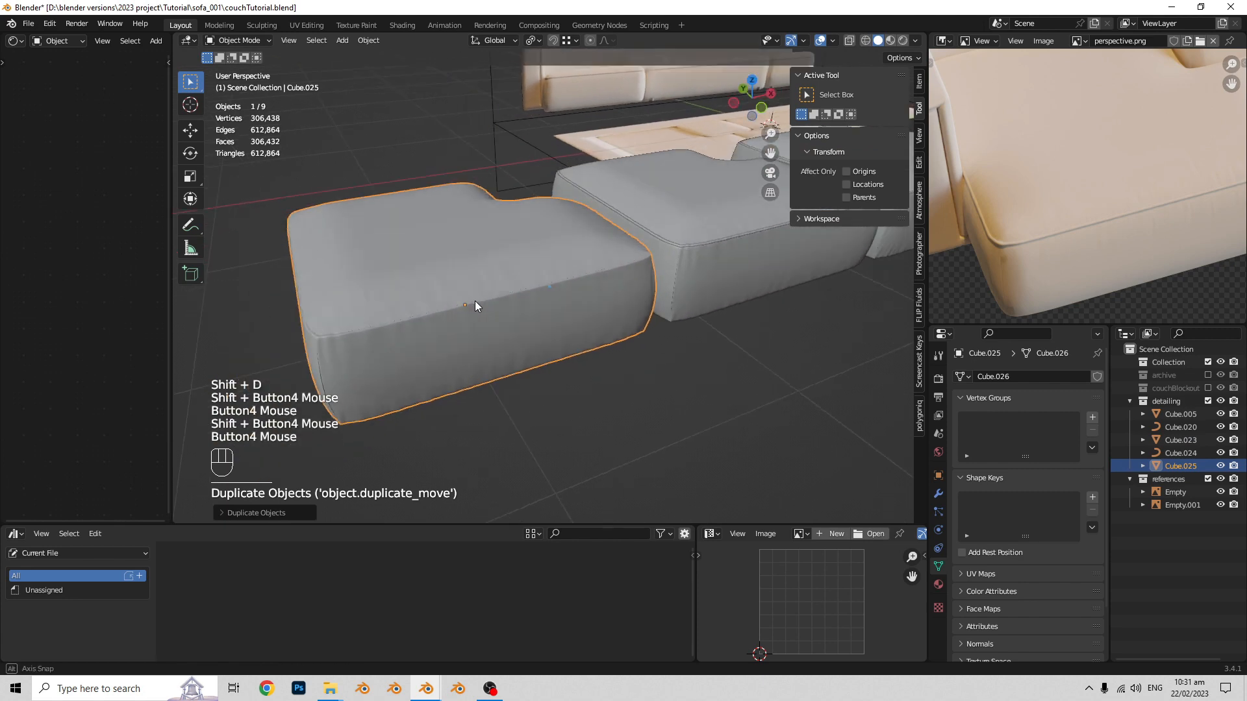
- Un-subdivide the newest seat block copy to make a third, lower-resolution version
key("Tab")
left_click(463, 41)
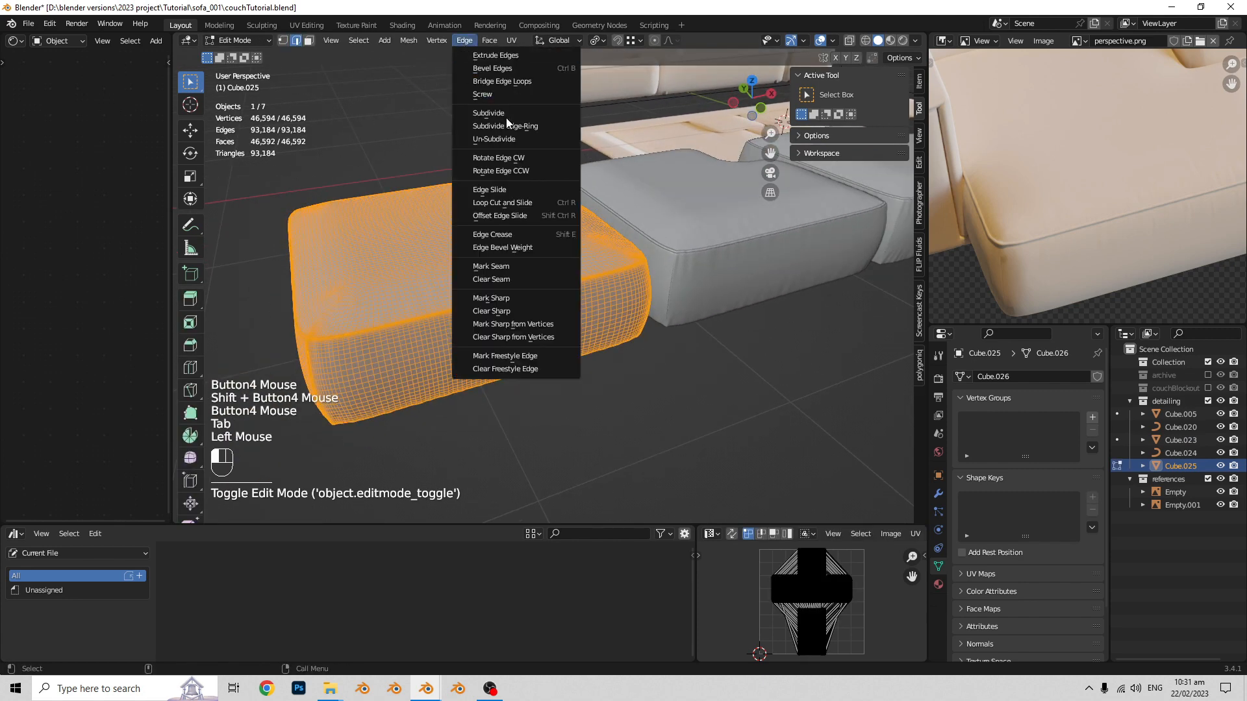
left_click(512, 140)
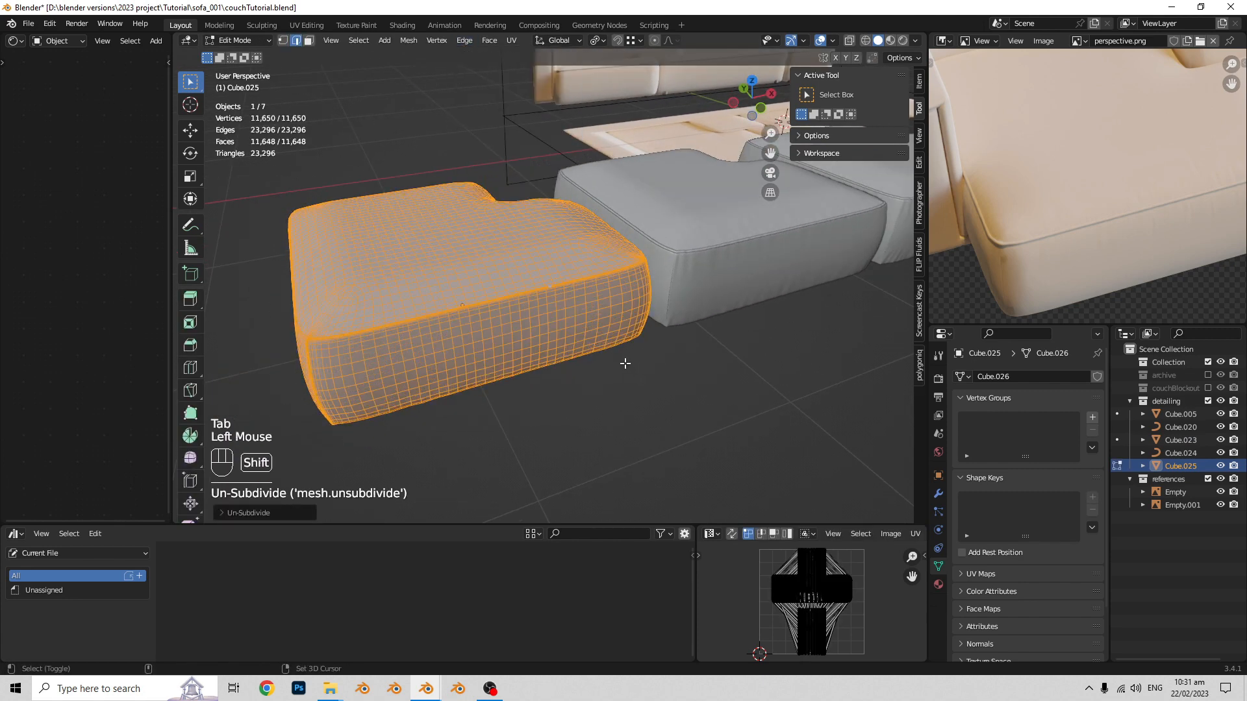
key("Tab")
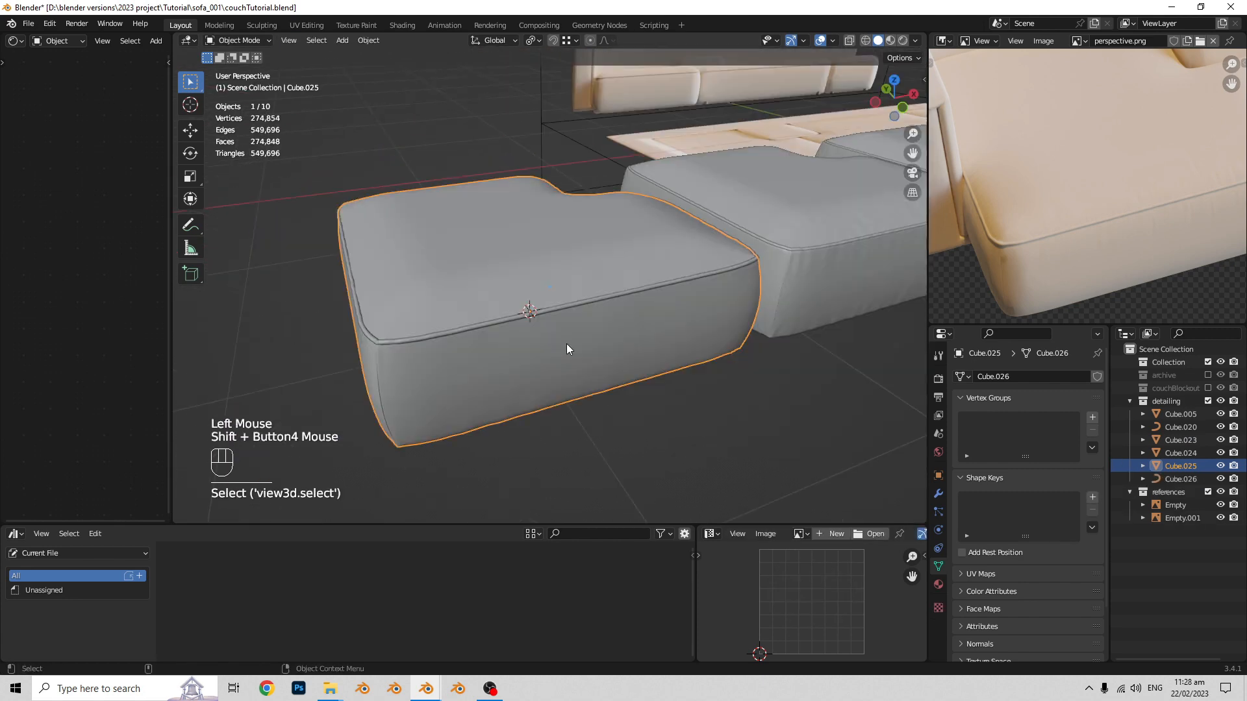
- Inspect the lowest-resolution copy's wireframe and mesh statistics, alternating between Edit Mode and Object Mode
key("Tab")
scroll(750, 362, "up", 1, "shift")
scroll(750, 362, "up", 1)
key("a")
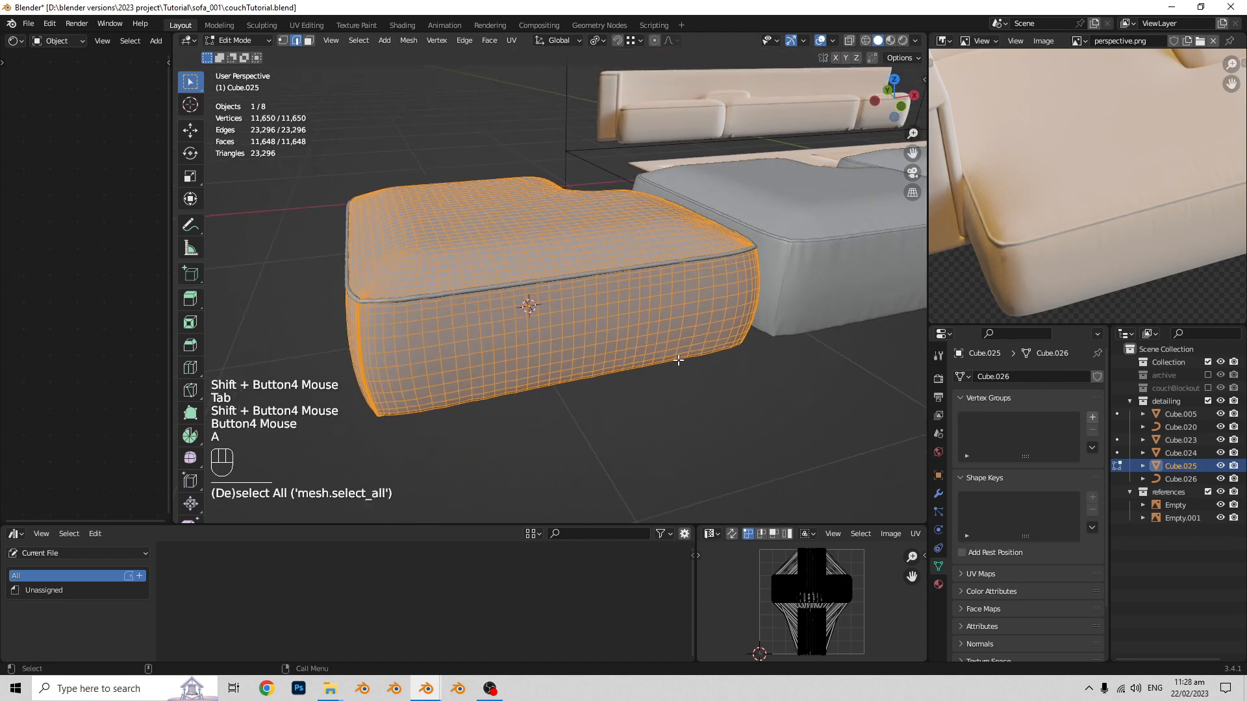
key("Tab")
scroll(548, 353, "up", 1, "shift")
key("Tab")
scroll(657, 341, "up", 1)
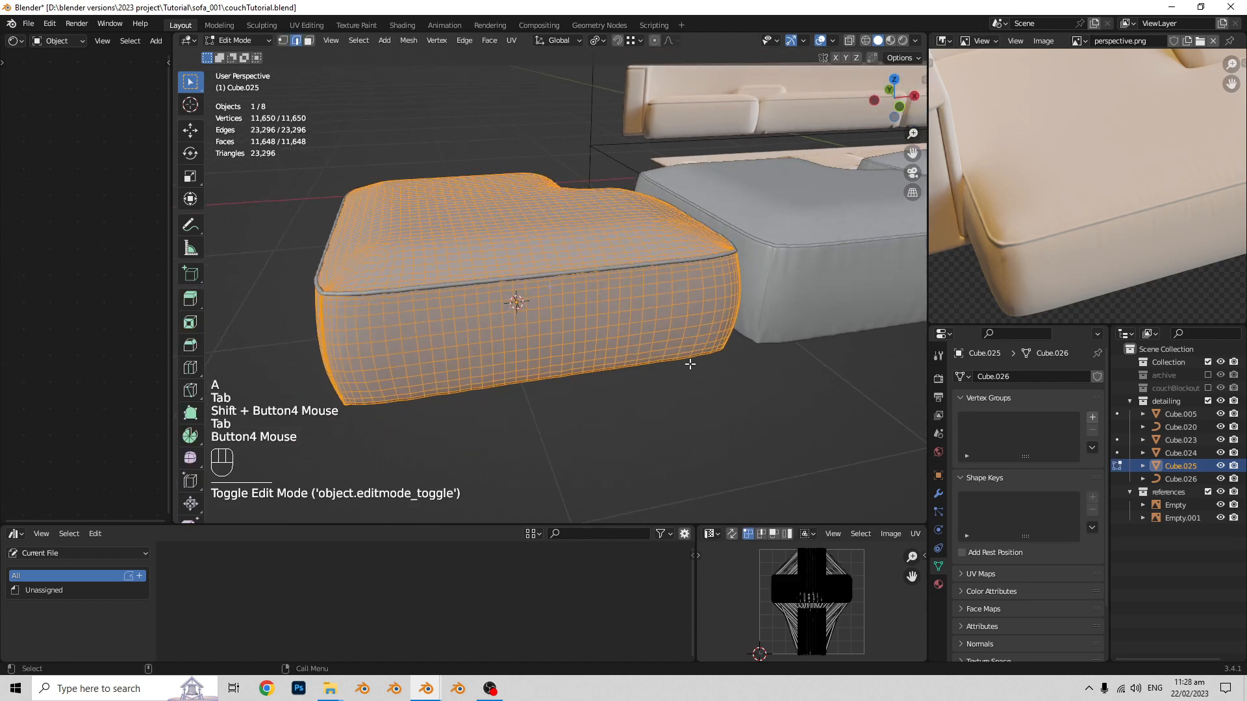
key("Tab")
scroll(670, 373, "up", 1, "shift")
- Compare the wireframe density and statistics of the middle seat block with those of the lowest-resolution block
left_click(574, 320)
scroll(574, 319, "up", 1)
key("Tab")
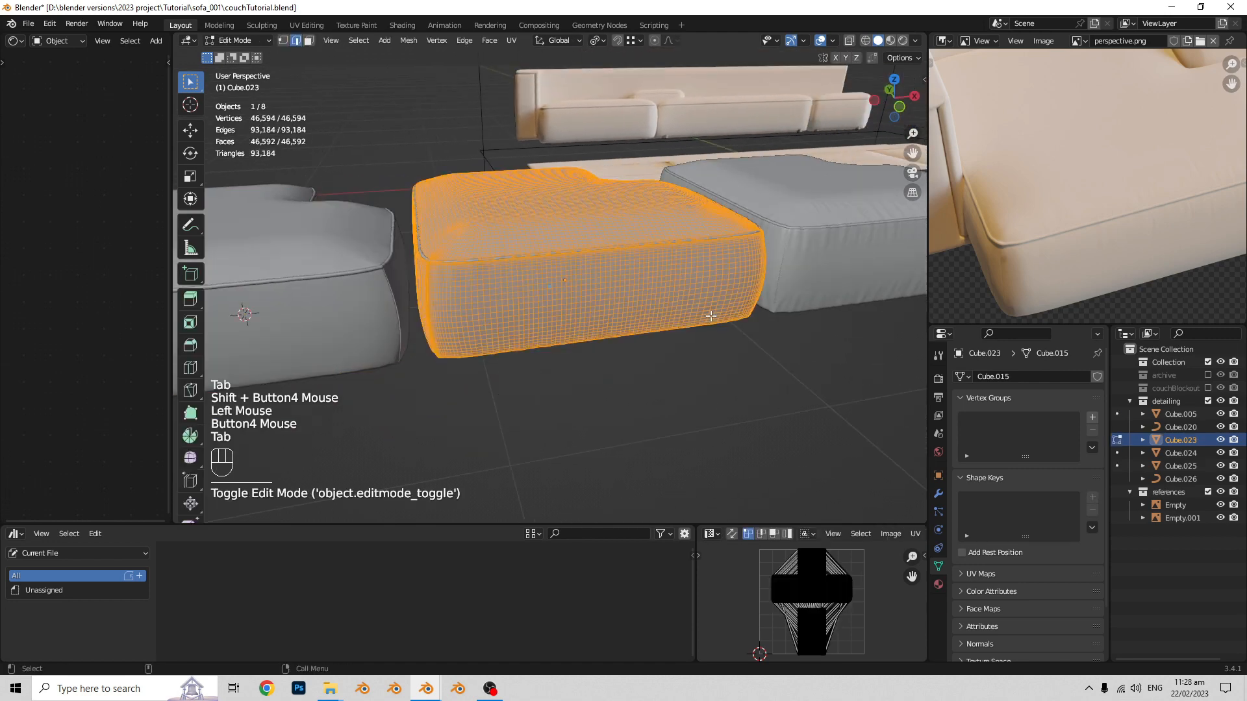
key("Tab")
scroll(609, 342, "up", 1)
scroll(527, 325, "down", 1)
left_click(493, 303)
scroll(484, 303, "up", 1)
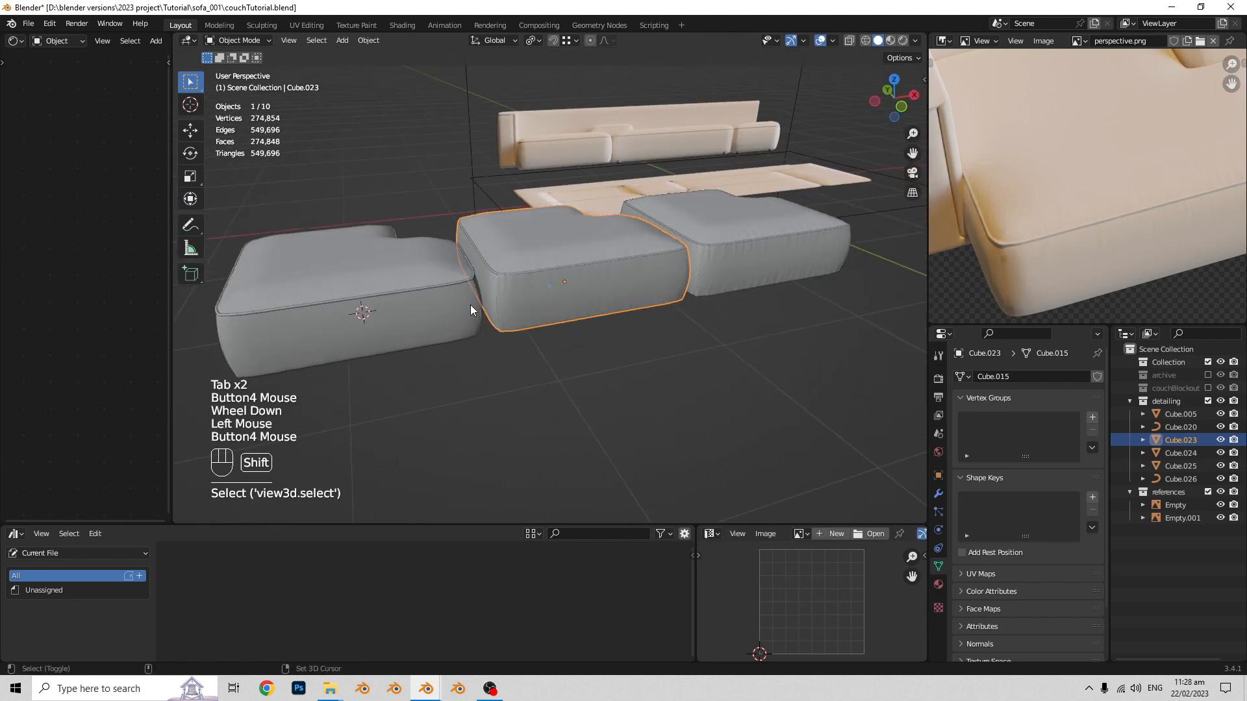
left_click(373, 322)
scroll(396, 317, "up", 1, "shift")
key("Tab")
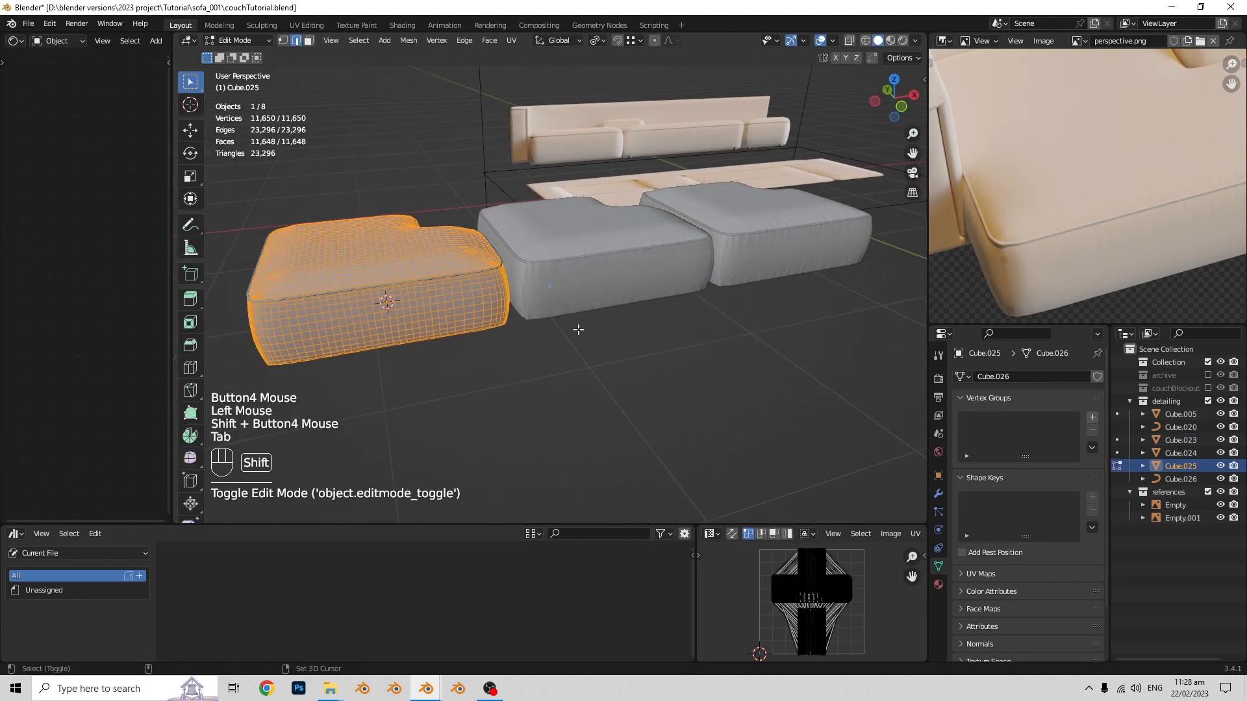
scroll(587, 341, "up", 1)
key("Tab")
key("Tab")
scroll(633, 343, "up", 1)
scroll(649, 318, "up", 1, "shift")
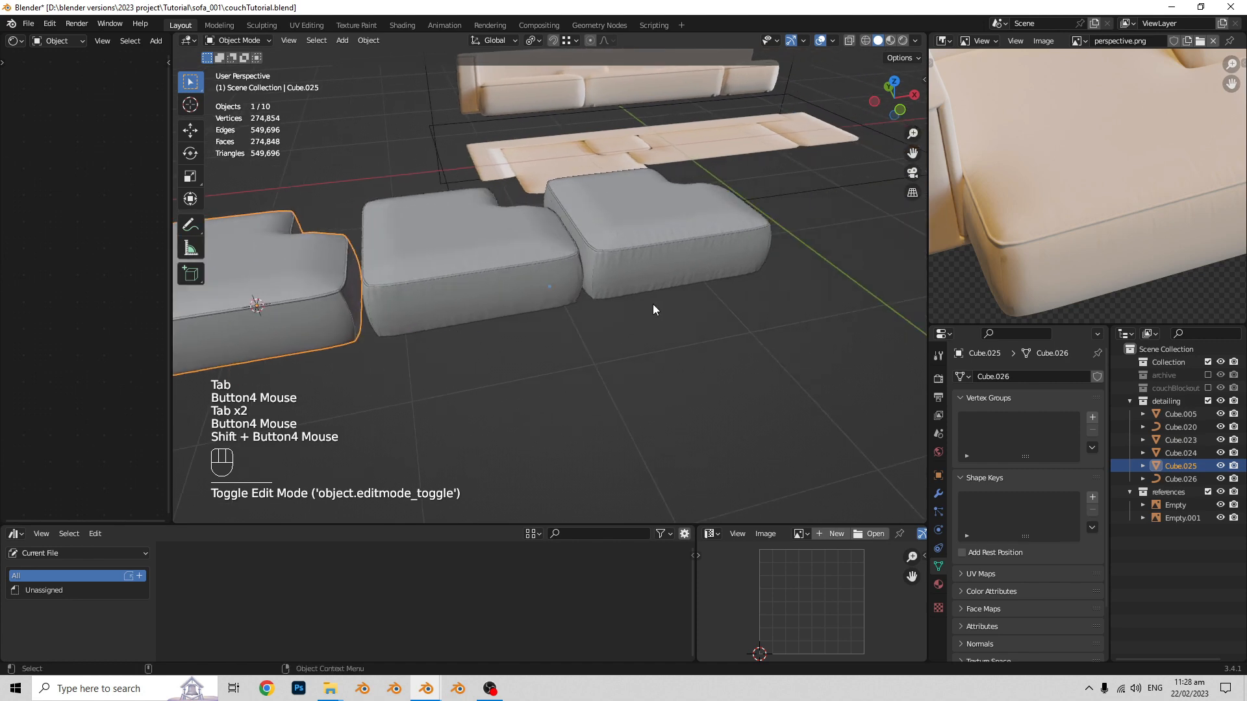
- Select the original high-resolution seat block and review all three versions side by side
left_click(653, 282)
scroll(643, 286, "up", 1, "shift")
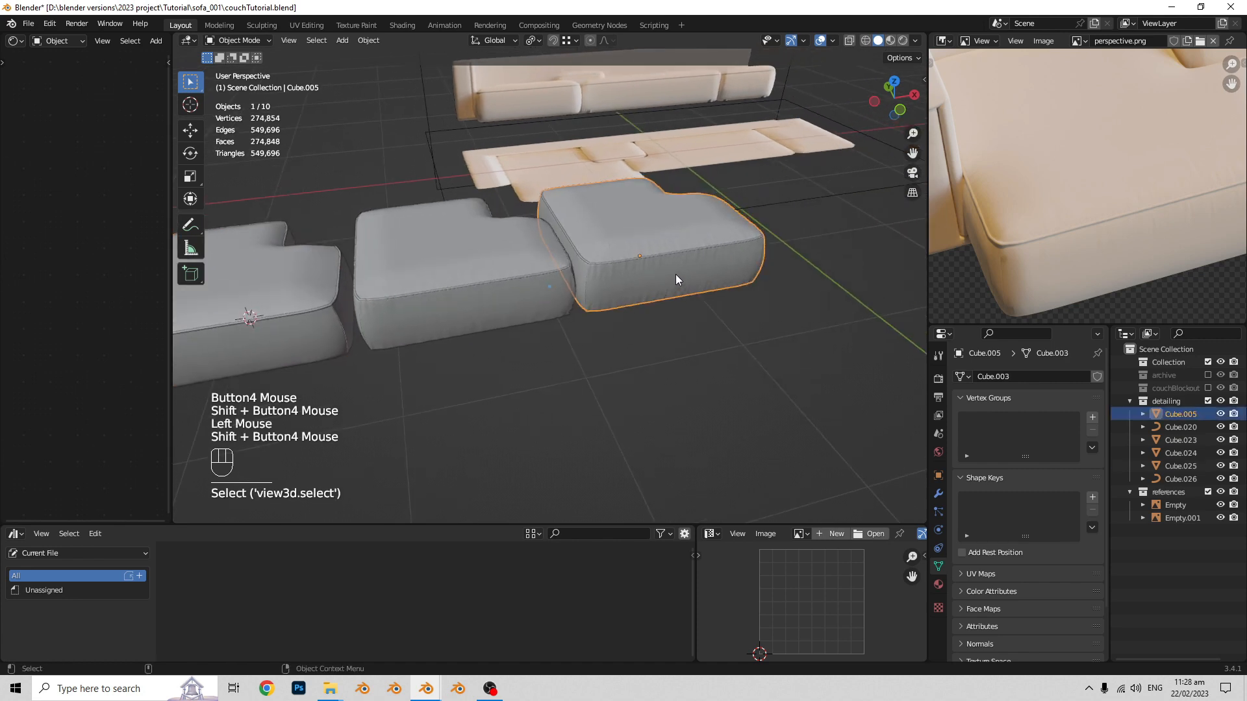
scroll(639, 267, "up", 2, "shift")
scroll(650, 283, "down", 1)
scroll(653, 283, "up", 1)
scroll(655, 285, "down", 1)
scroll(661, 288, "up", 1)
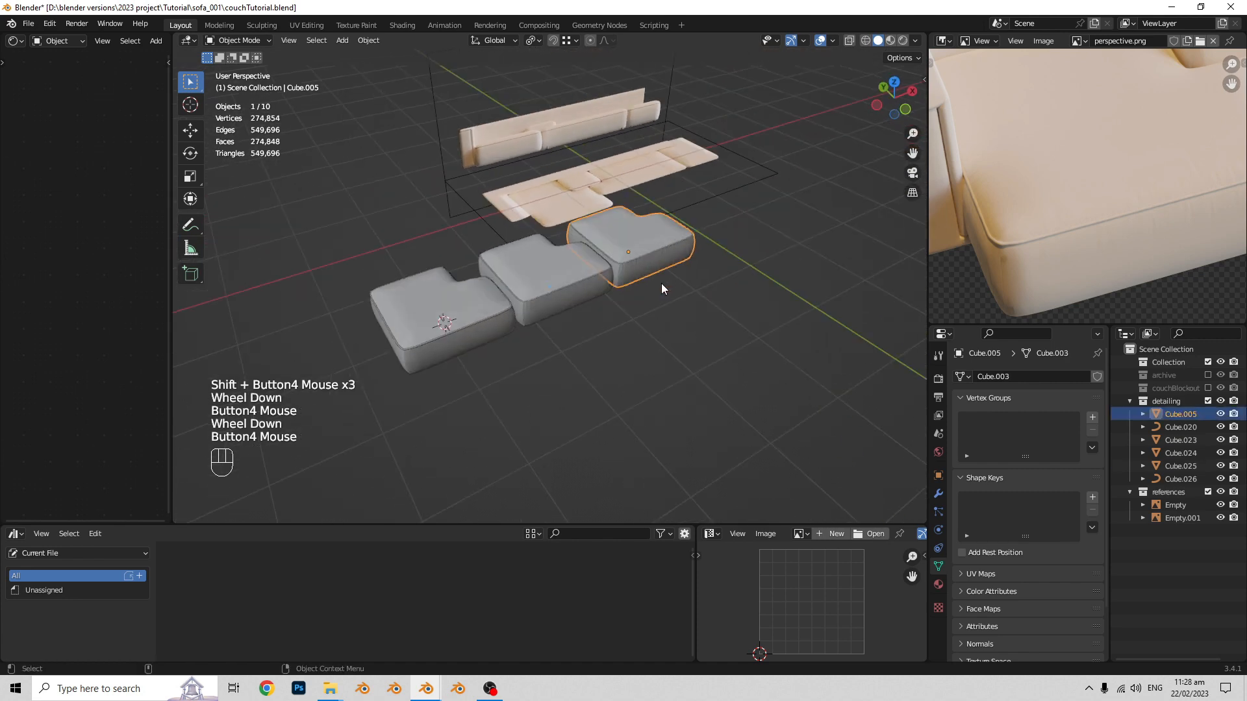
scroll(650, 305, "up", 1, "shift")
scroll(648, 314, "up", 2)
scroll(668, 310, "up", 1)
scroll(668, 309, "up", 1, "shift")
scroll(691, 310, "up", 1)
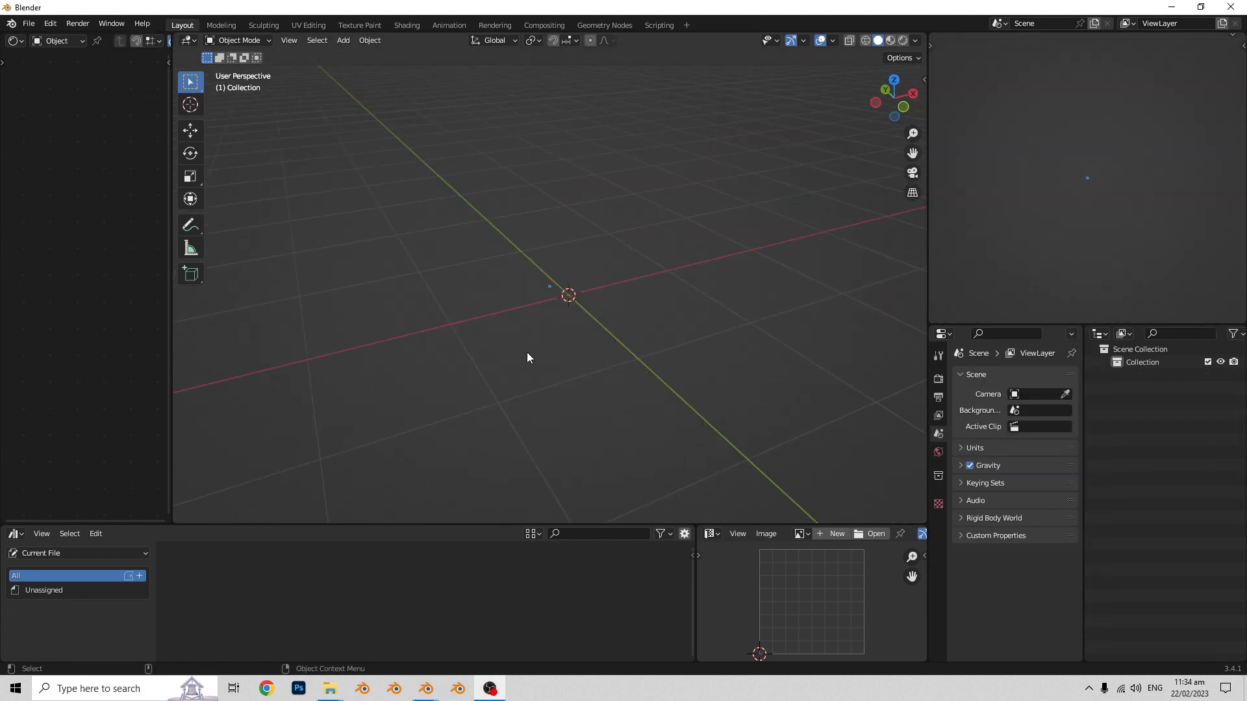
- Paste the three copied seat blocks with their piping into the new scene and move them horizontally to centre them near the world origin
middle_click_drag(649, 336, 660, 345)
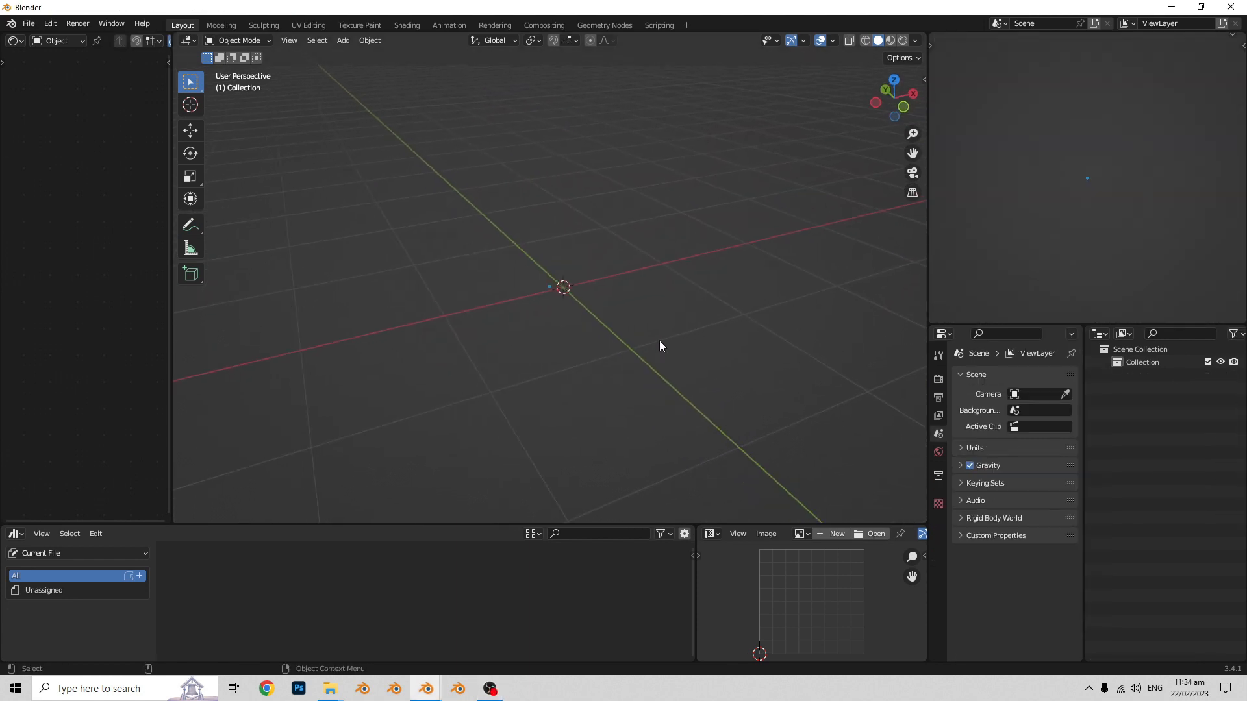
key("ctrl+v")
scroll(660, 340, "down", 5)
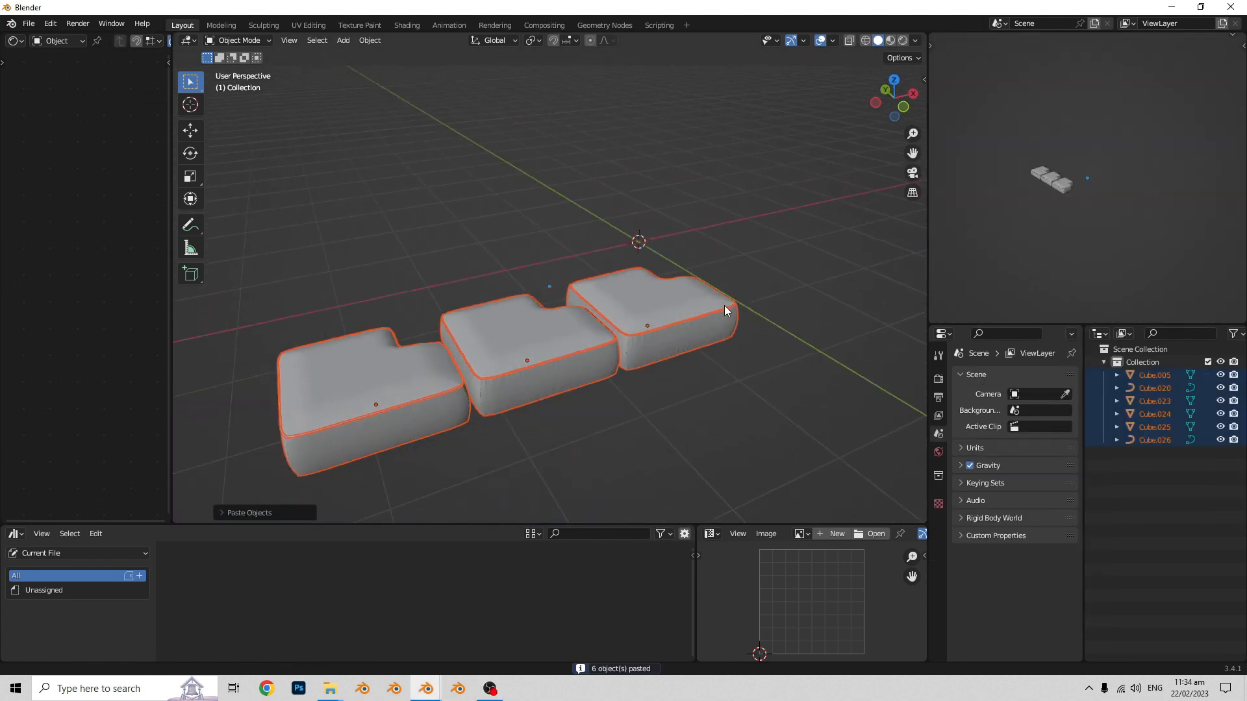
key("g")
key("shift+z")
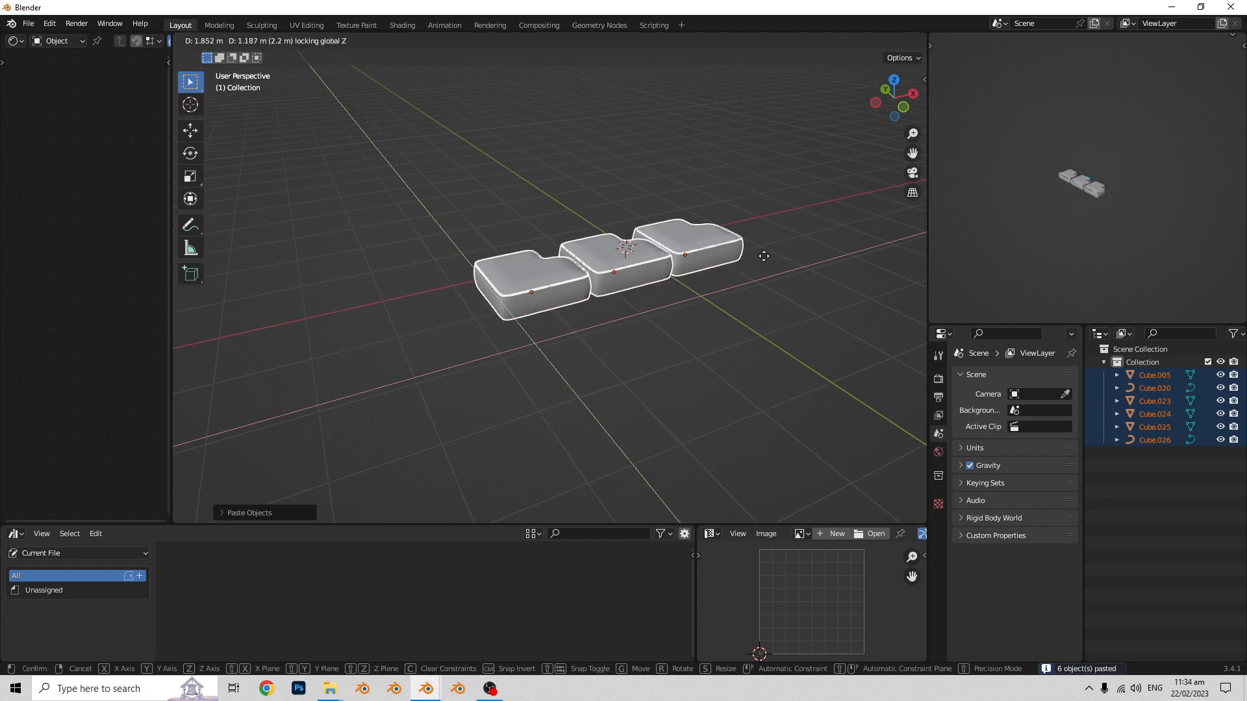
left_click(780, 245)
scroll(699, 301, "up", 4)
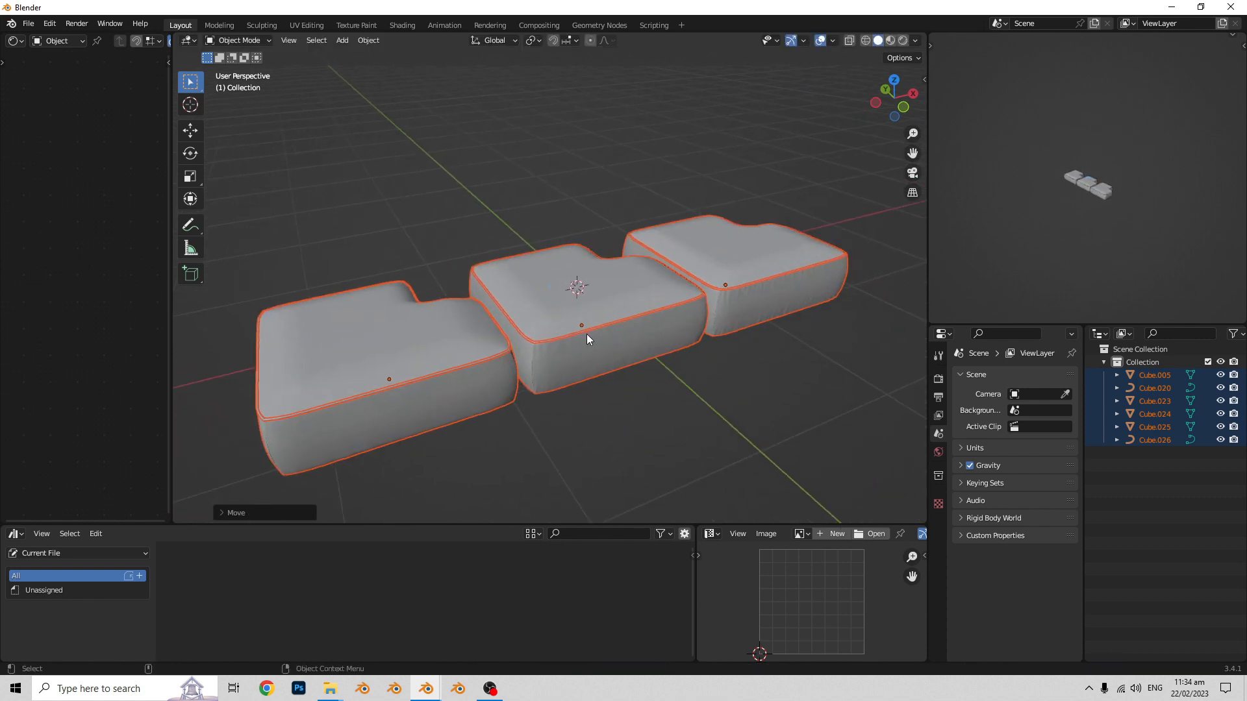
- Rename the middle seat block as midpoly
left_click(586, 334)
middle_click_drag(695, 351, 657, 330, "shift")
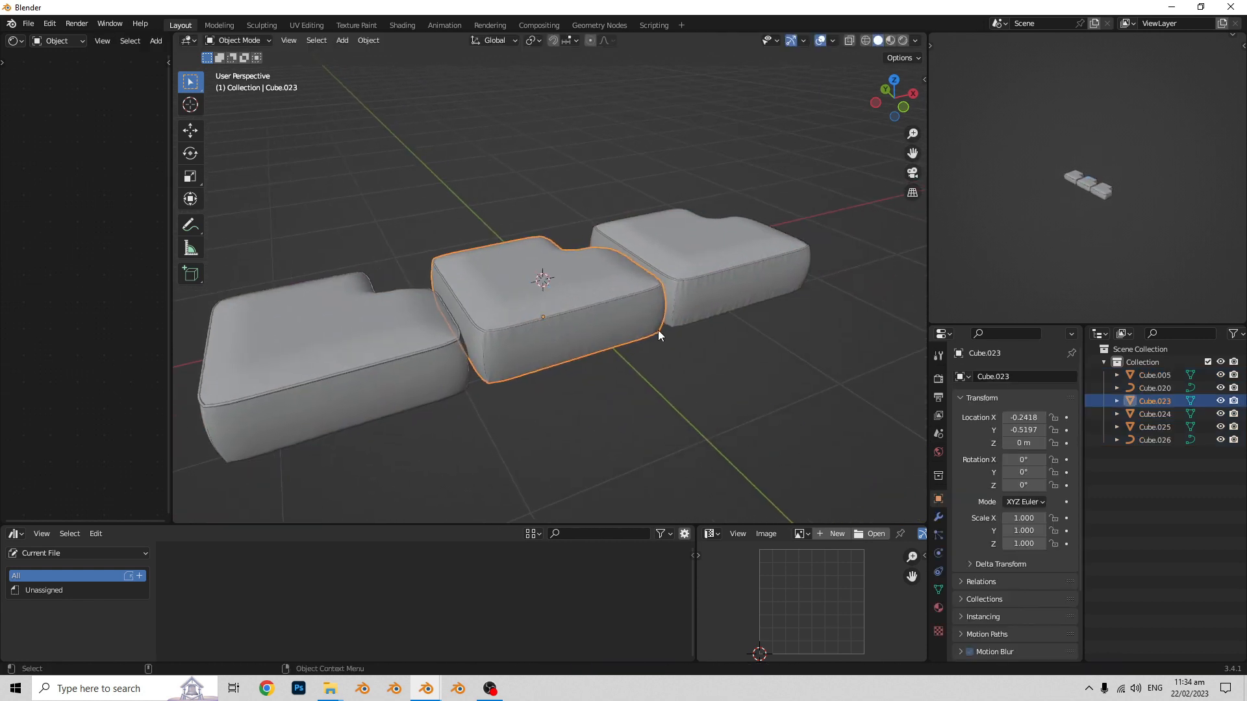
double_click(1155, 401)
type("m")
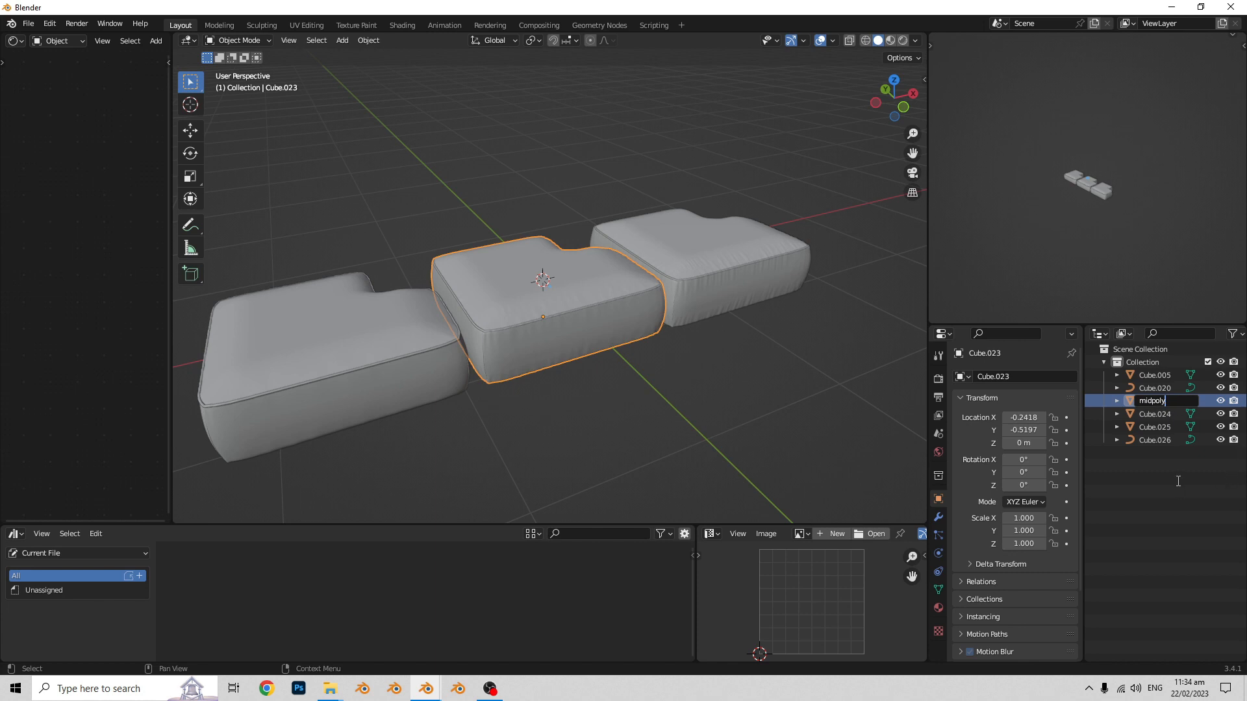
type("idpoly")
key("Return")
- Rename the high-resolution seat block, Cube.005, as highpoly
left_click(754, 294)
double_click(1159, 375)
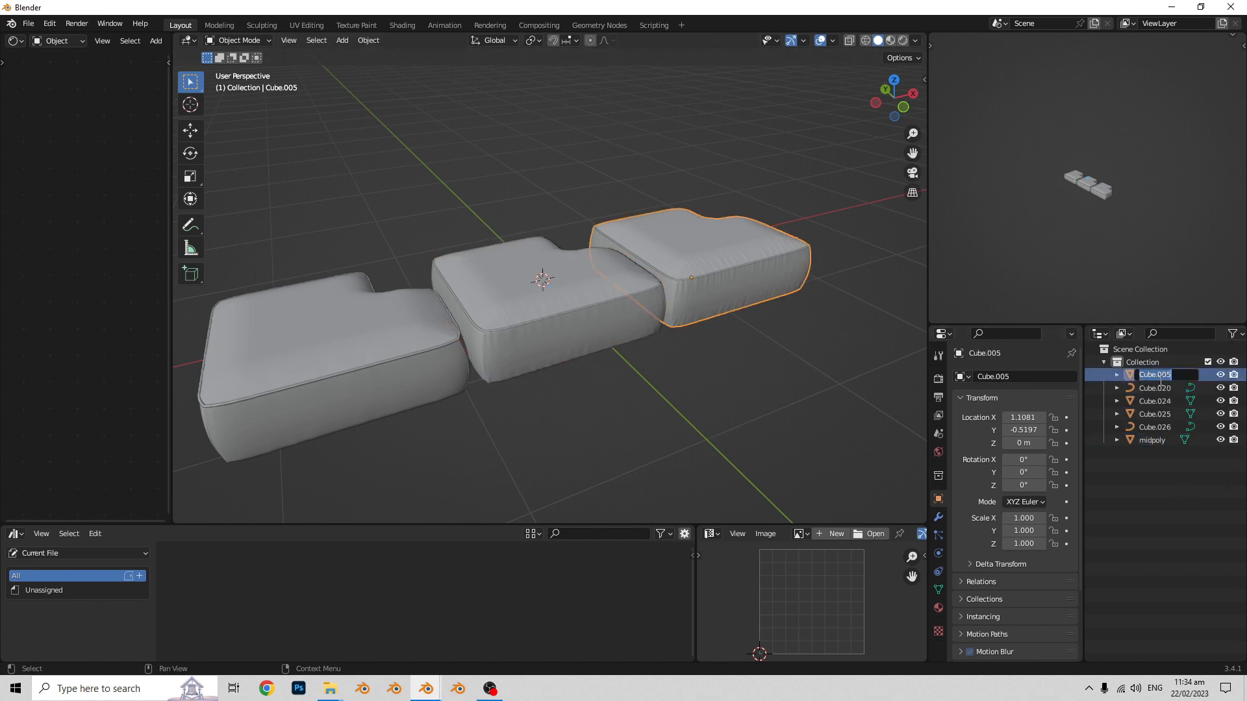
type("highpoly")
key("Return")
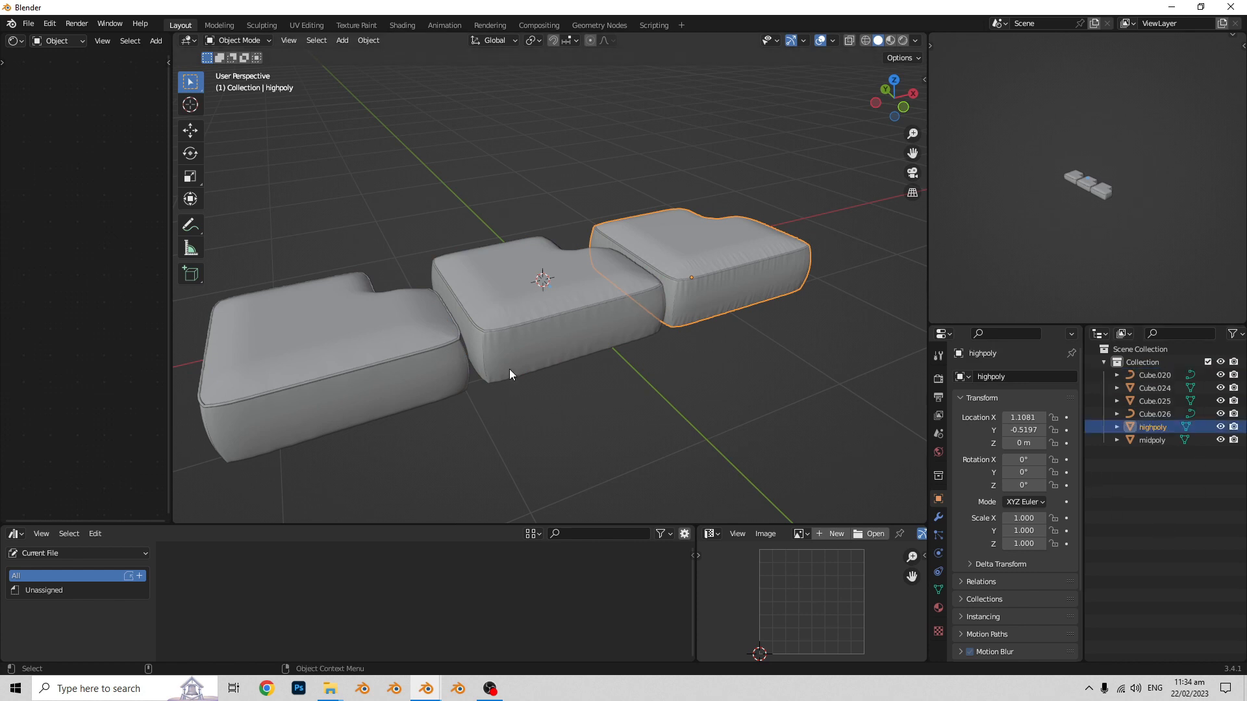
- Rename the lowest-resolution seat block, Cube.025, as lowpoly
left_click(415, 370)
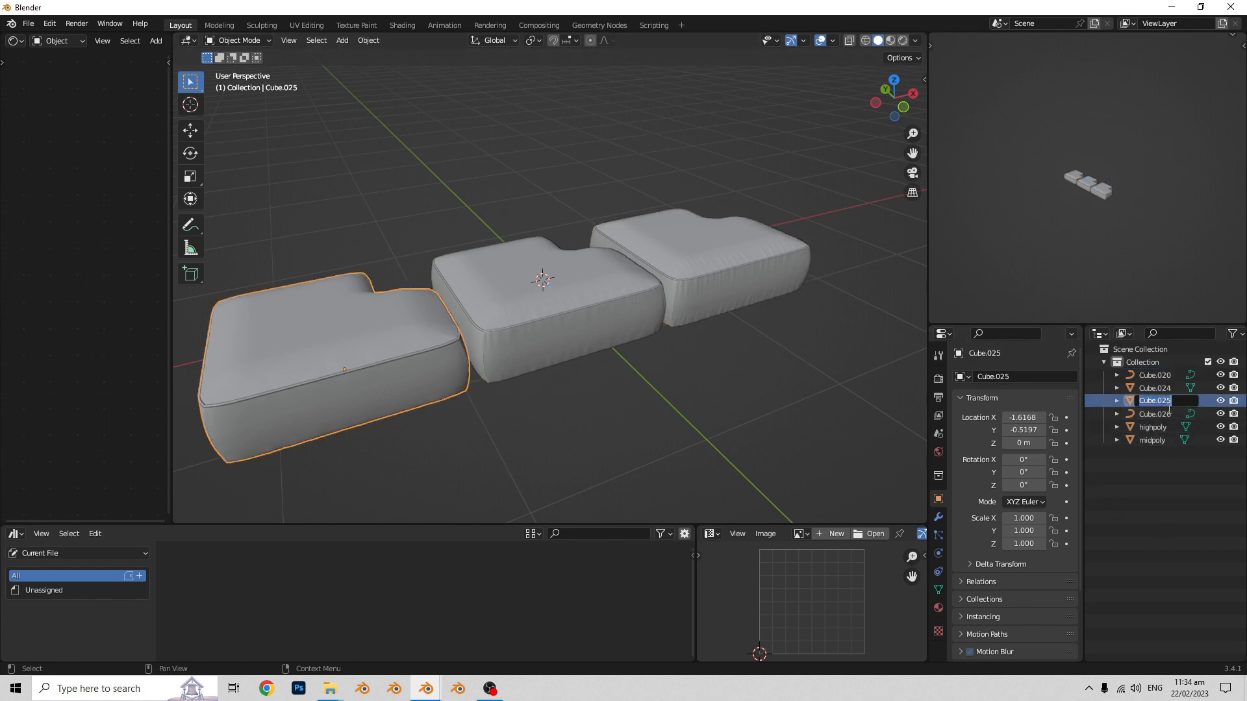
type("lowpoly")
key("Return")
left_click(1168, 481)
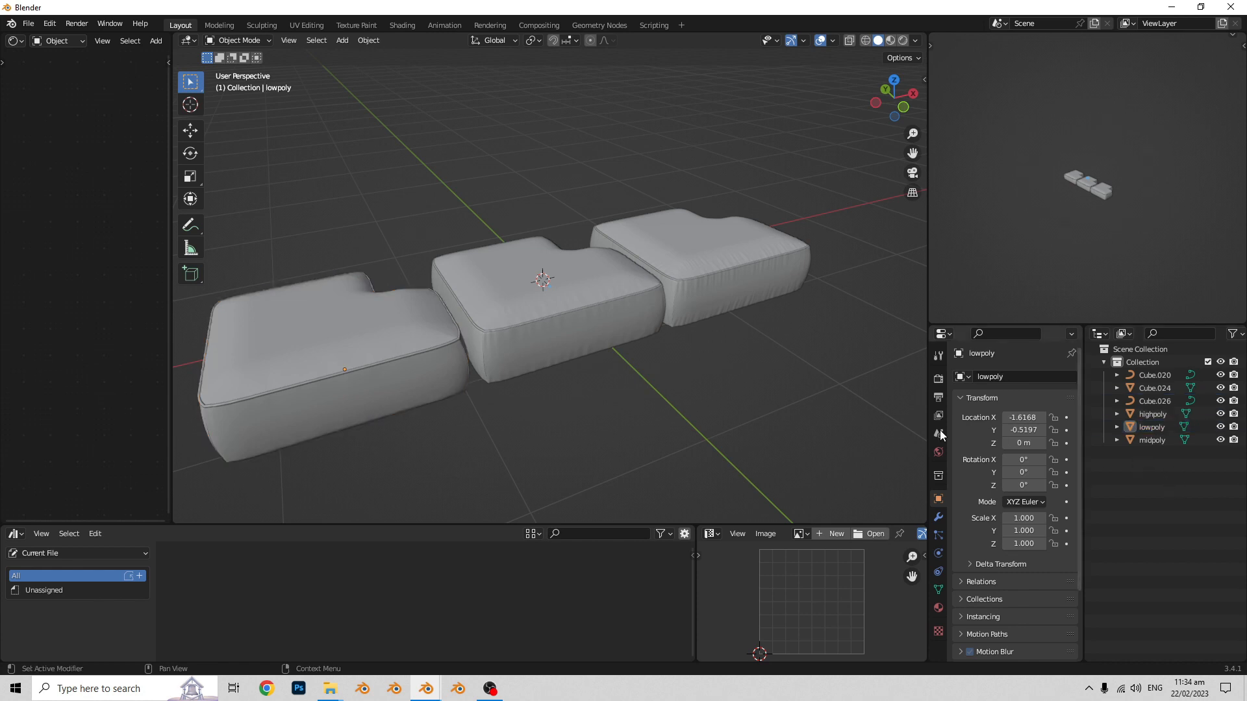
- Hide the midpoly block and the three piping objects Cube.020, Cube.024 and Cube.026 in the viewport
middle_click_drag(614, 352, 617, 345, "shift")
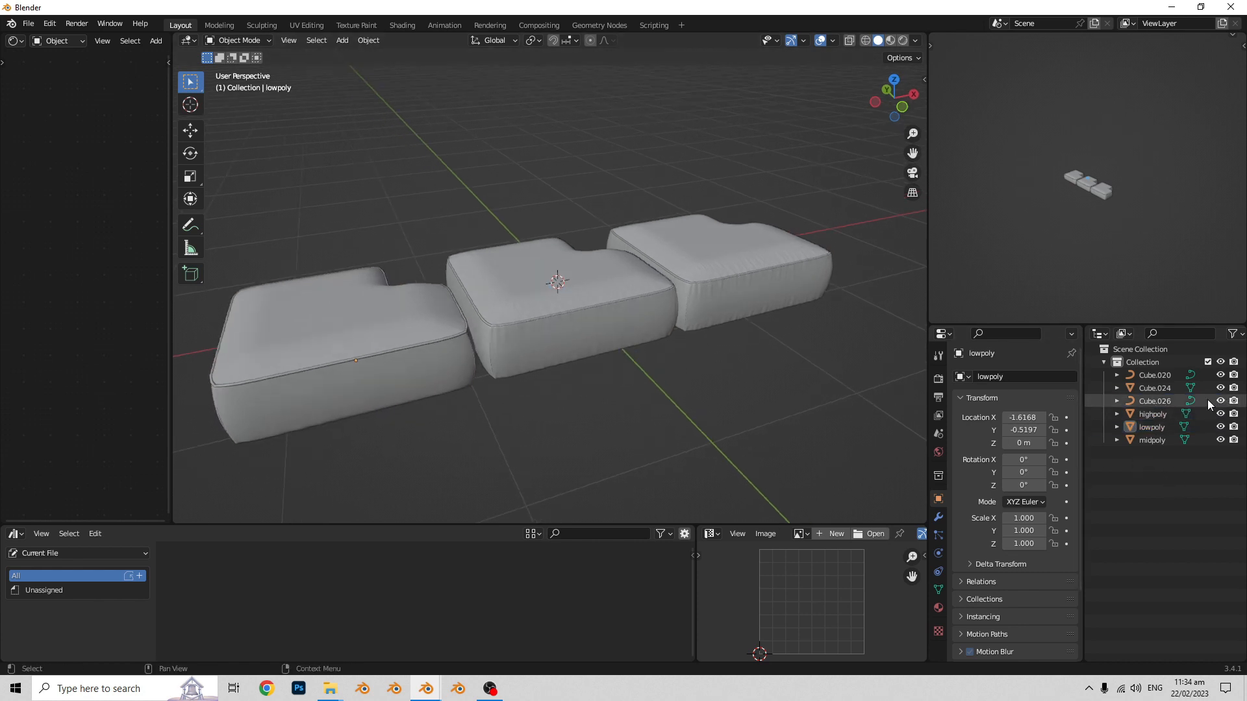
left_click(1220, 440)
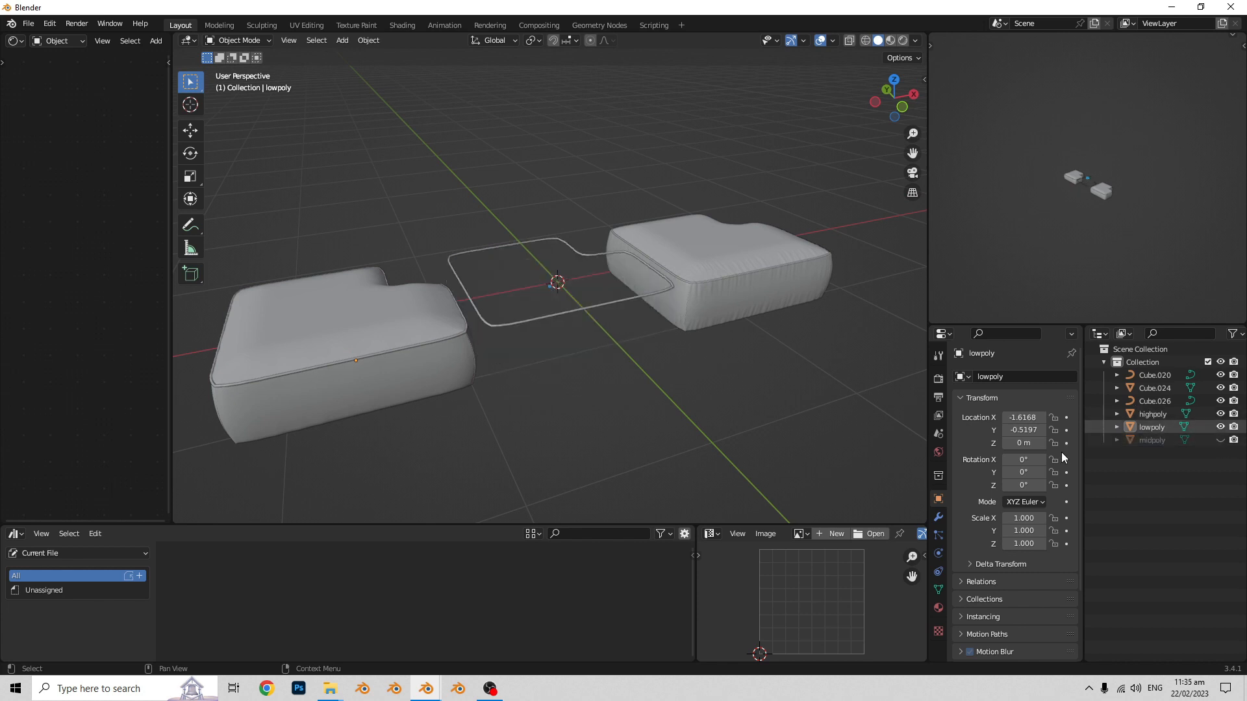
left_click(583, 306)
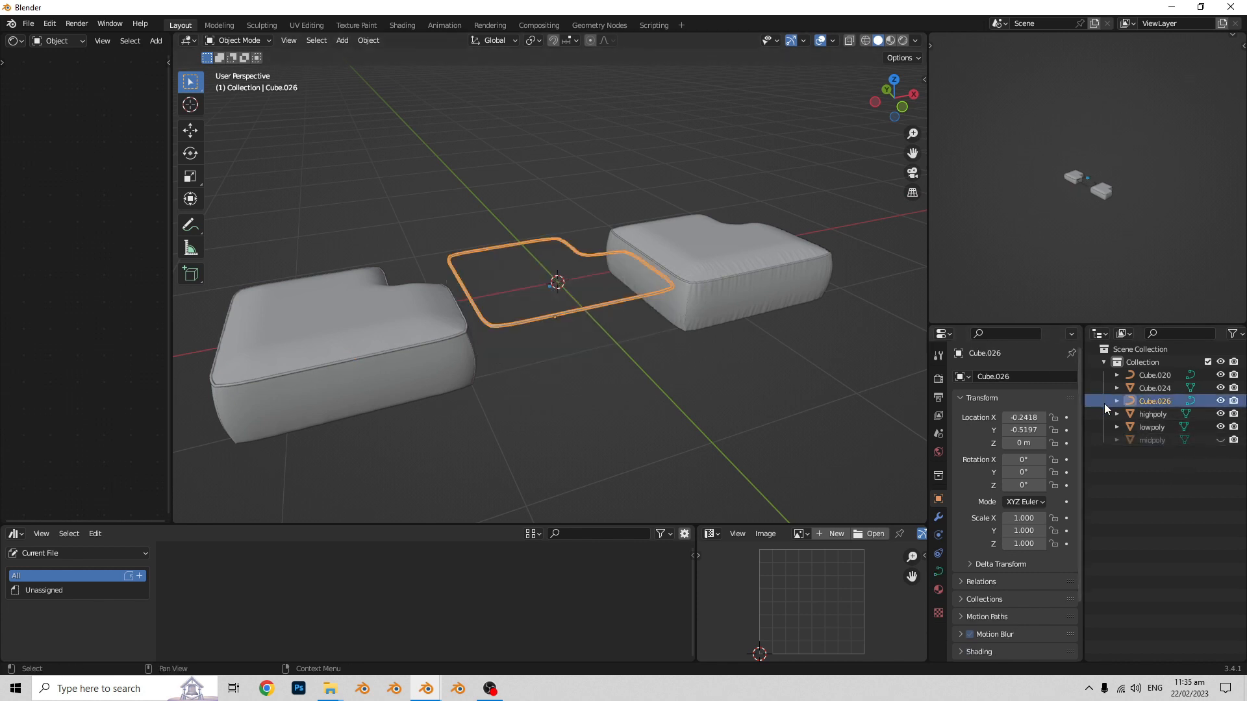
left_click(1220, 401)
left_click(406, 348)
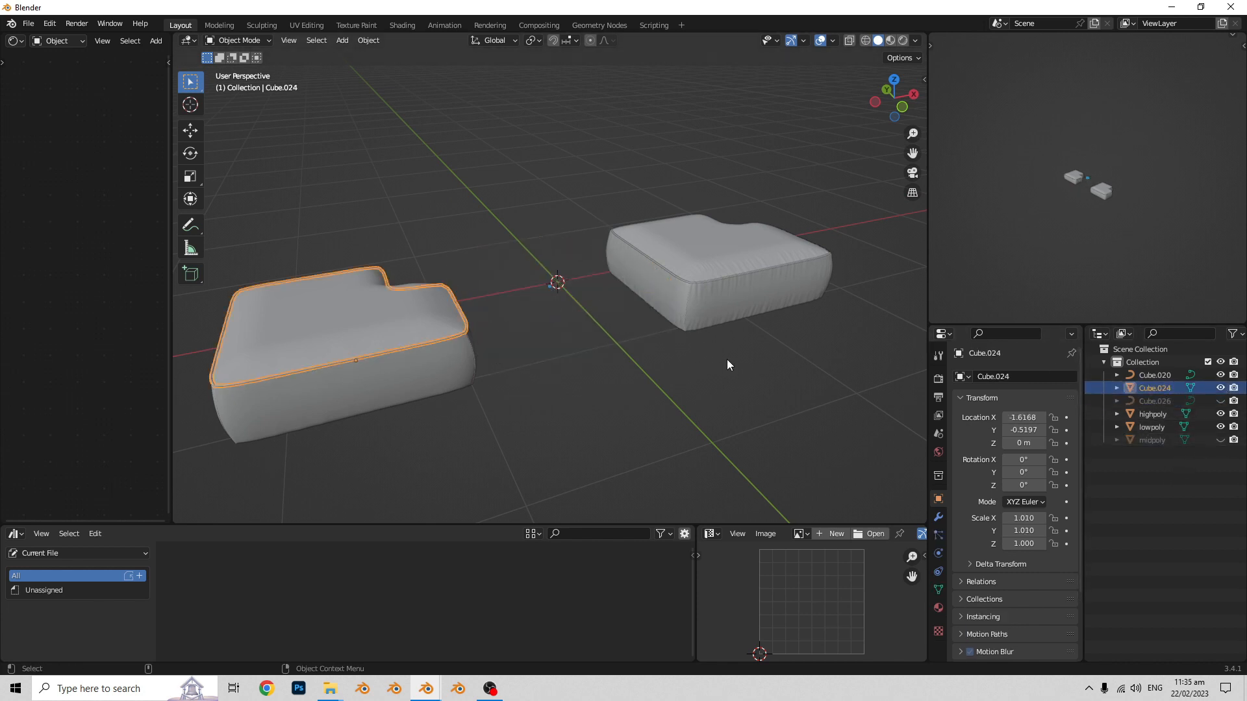
left_click(1220, 388)
left_click(765, 272)
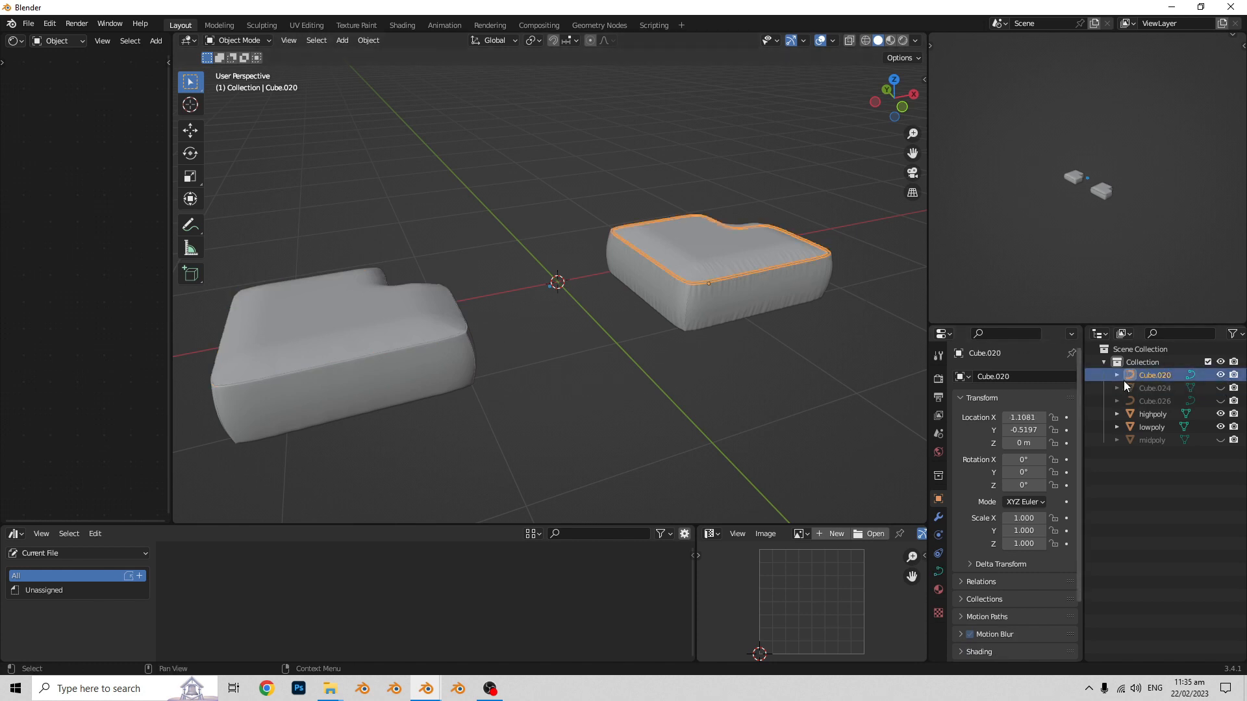
left_click(1220, 375)
- Set the origins of the highpoly and lowpoly blocks to their geometry
middle_click_drag(812, 383, 619, 367)
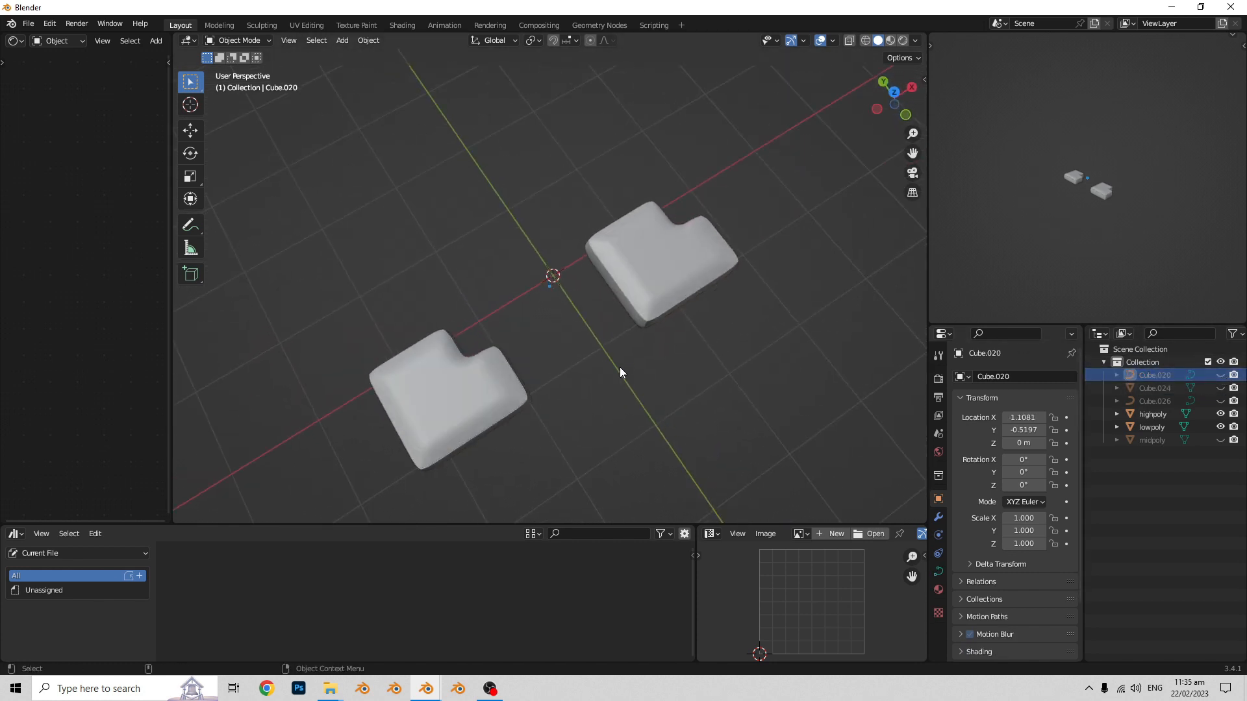
left_click(669, 301)
middle_click_drag(669, 301, 541, 392)
left_click(434, 340, "shift")
right_click(664, 345)
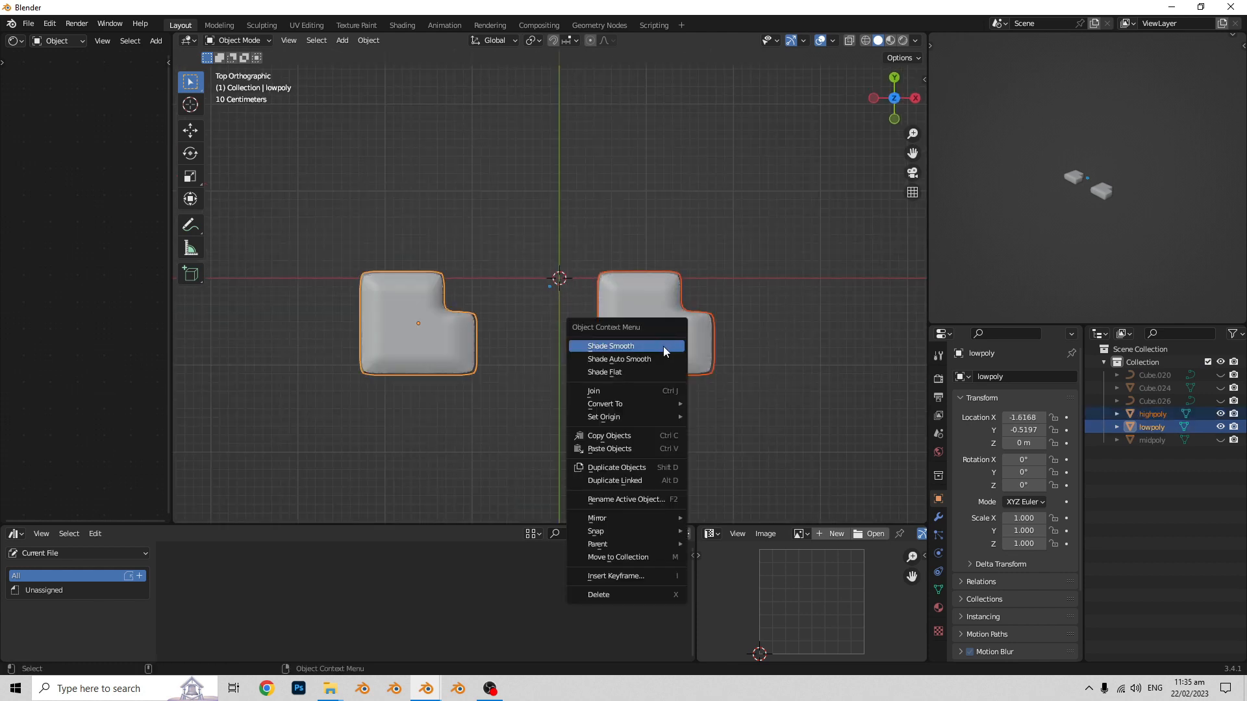
mouse_move(650, 417)
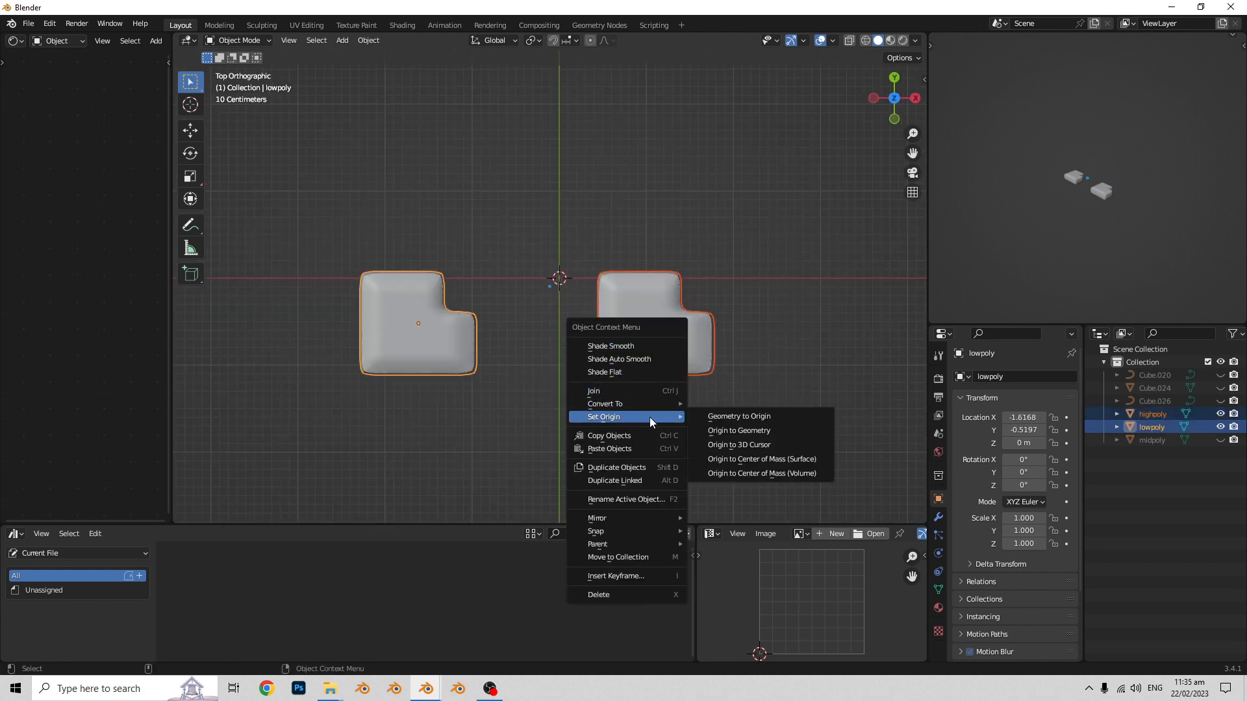
left_click(711, 431)
- Snap the highpoly block and the lowpoly block to the 3D cursor at the world origin so they overlap
left_click(672, 367)
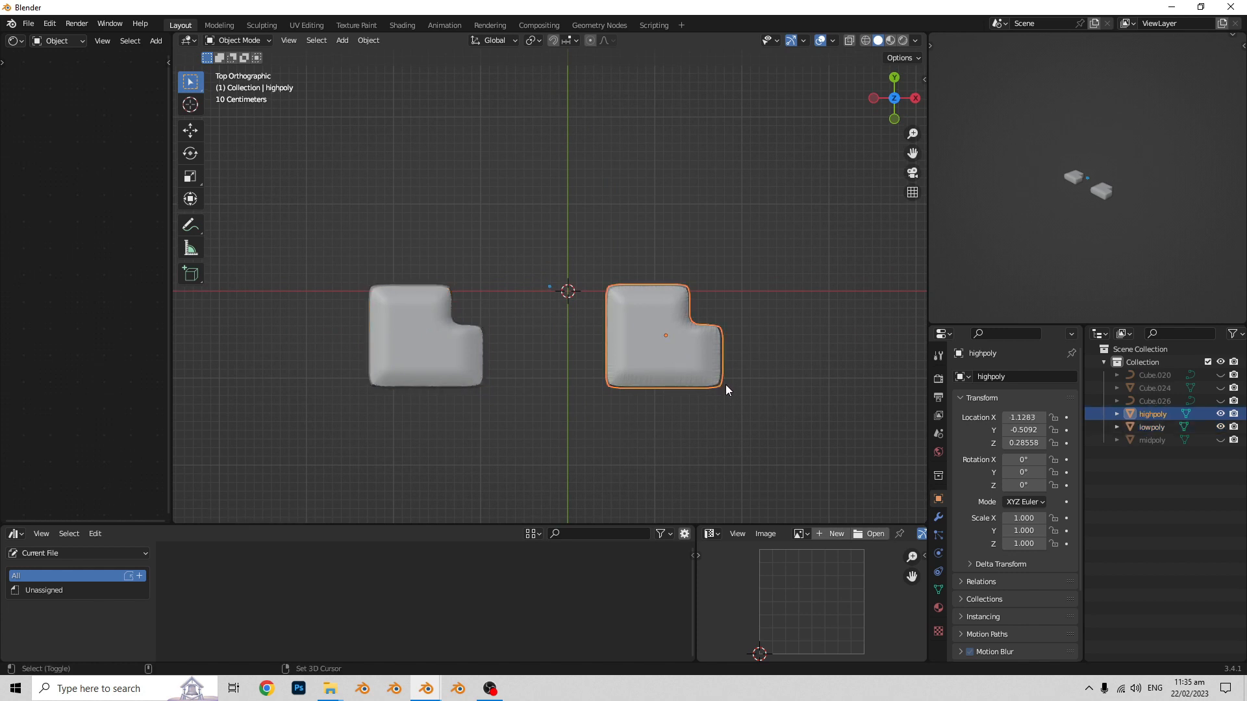
key("shift+s")
left_click(726, 256)
middle_click_drag(677, 328, 737, 330, "shift")
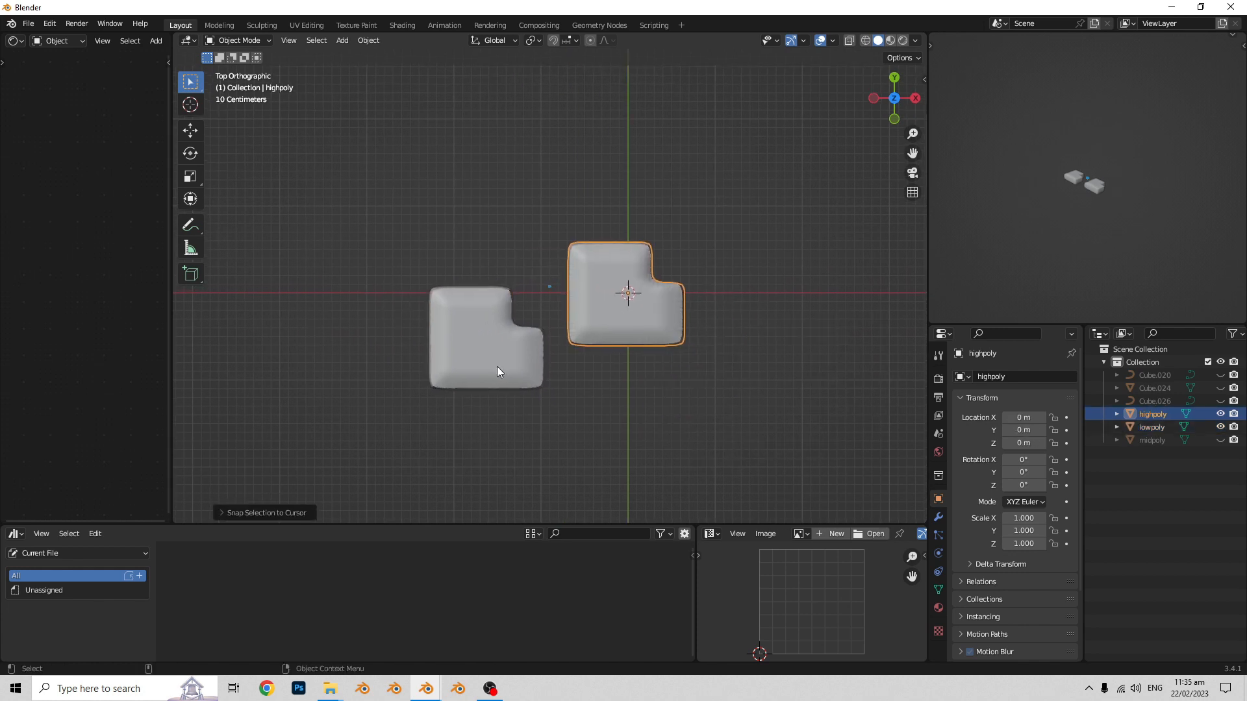
left_click(496, 366)
key("shift+s")
left_click(629, 306)
- Apply rotation and scale to both overlapping seat blocks and deselect them
middle_click_drag(634, 432, 623, 371)
key("a")
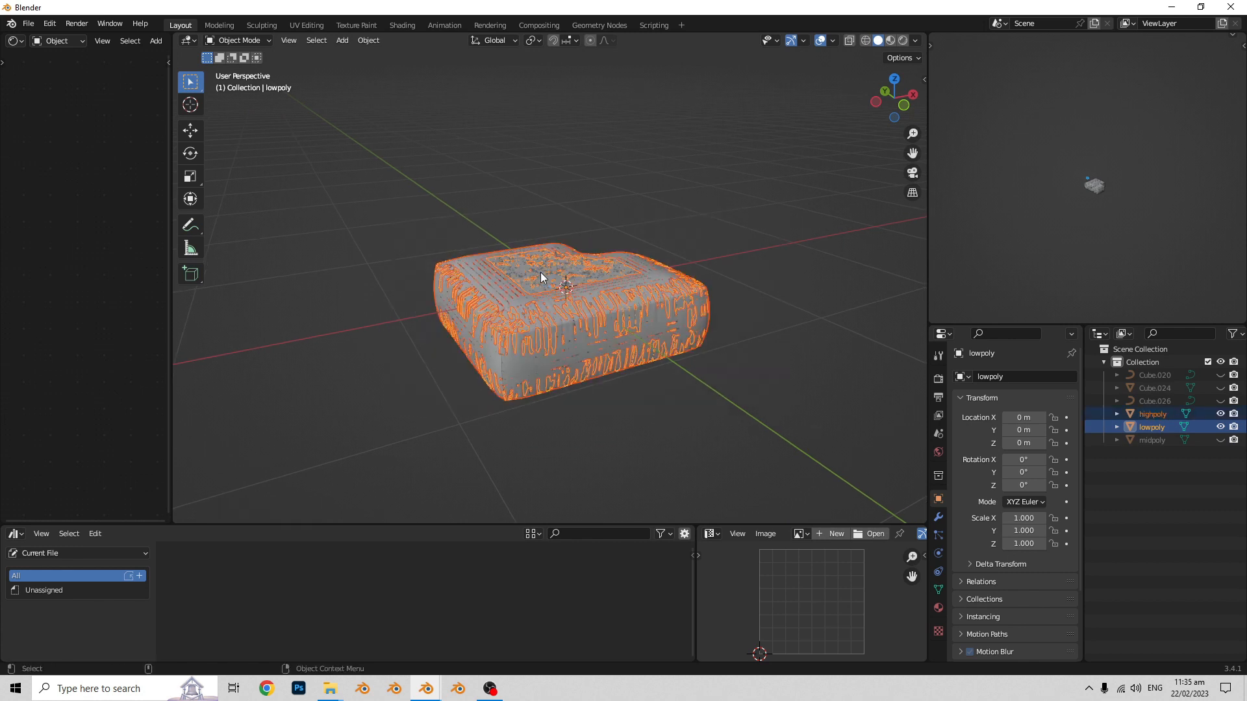
key("ctrl+a")
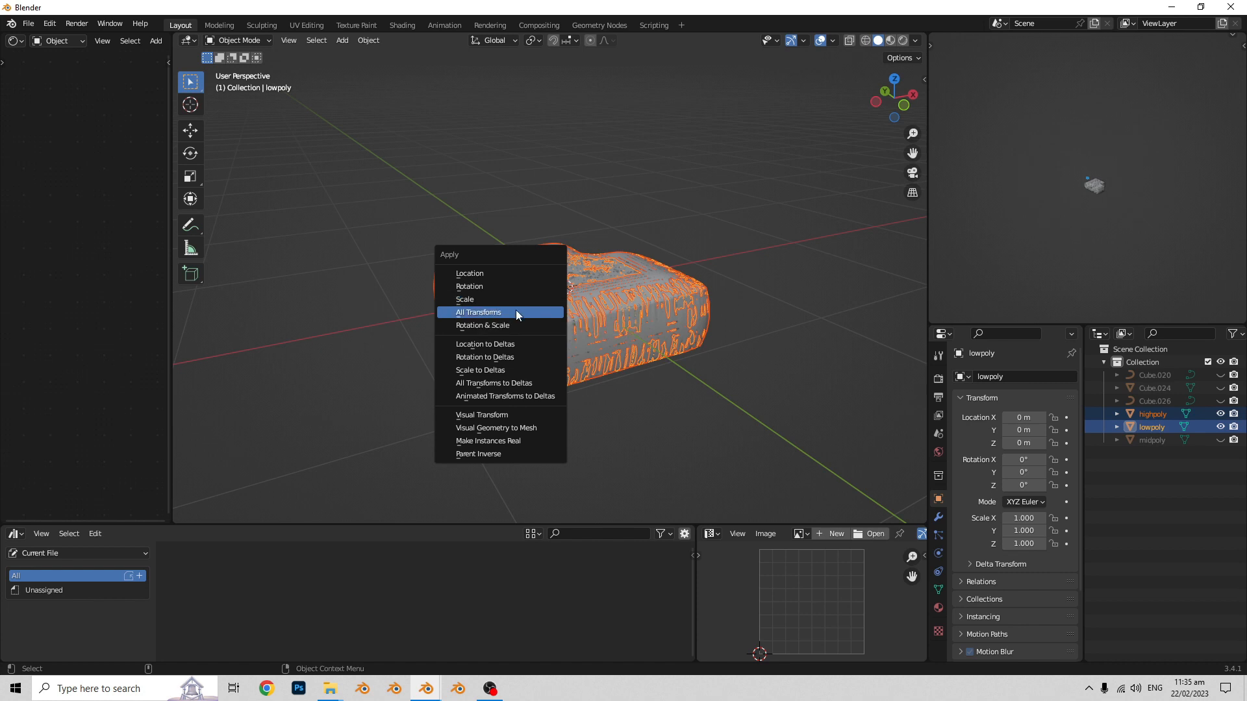
left_click(503, 326)
middle_click_drag(739, 369, 712, 390)
left_click(740, 399)
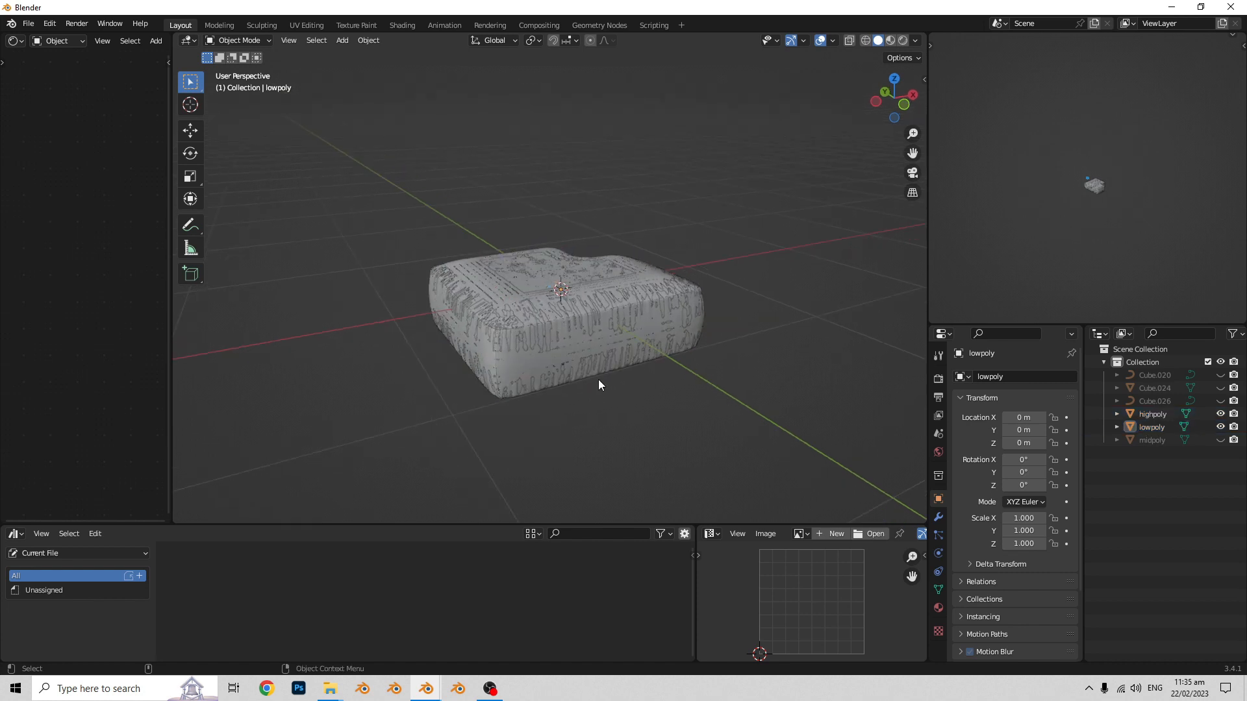
- Check the face orientation of the overlapping blocks with the Face Orientation overlay, toggling lowpoly's visibility, and switch the overlay off
left_click(832, 41)
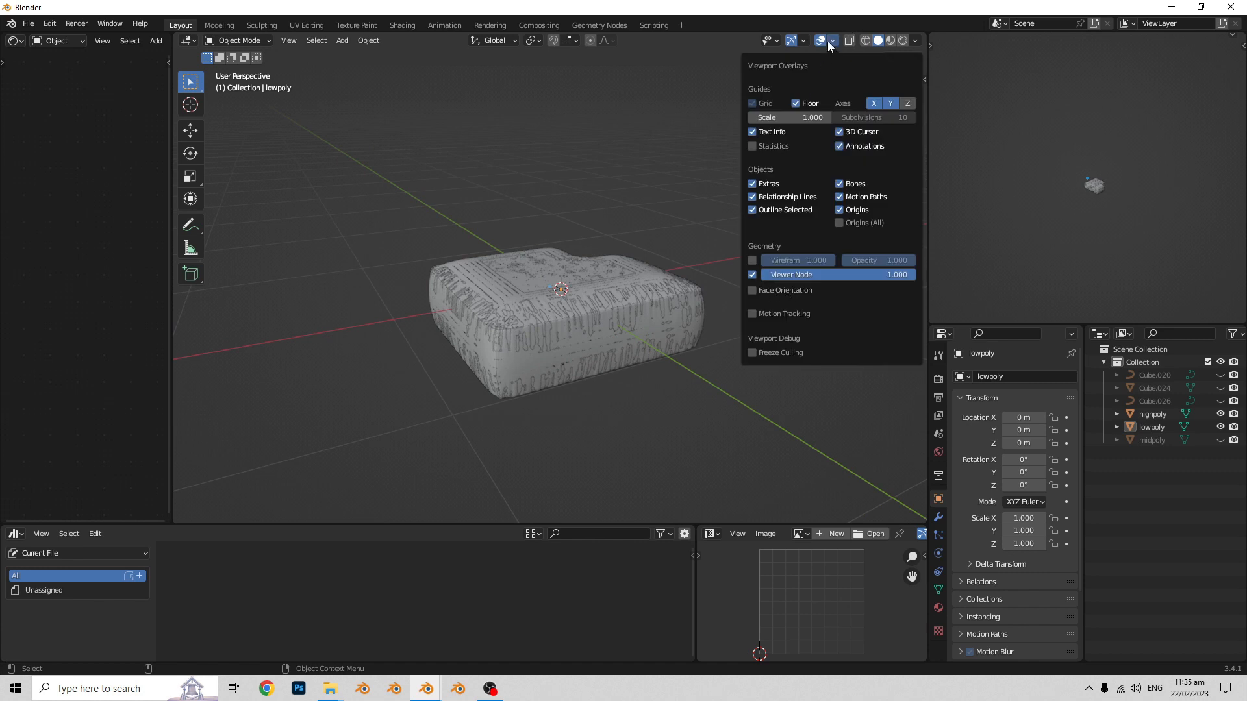
left_click(752, 291)
left_click(605, 383)
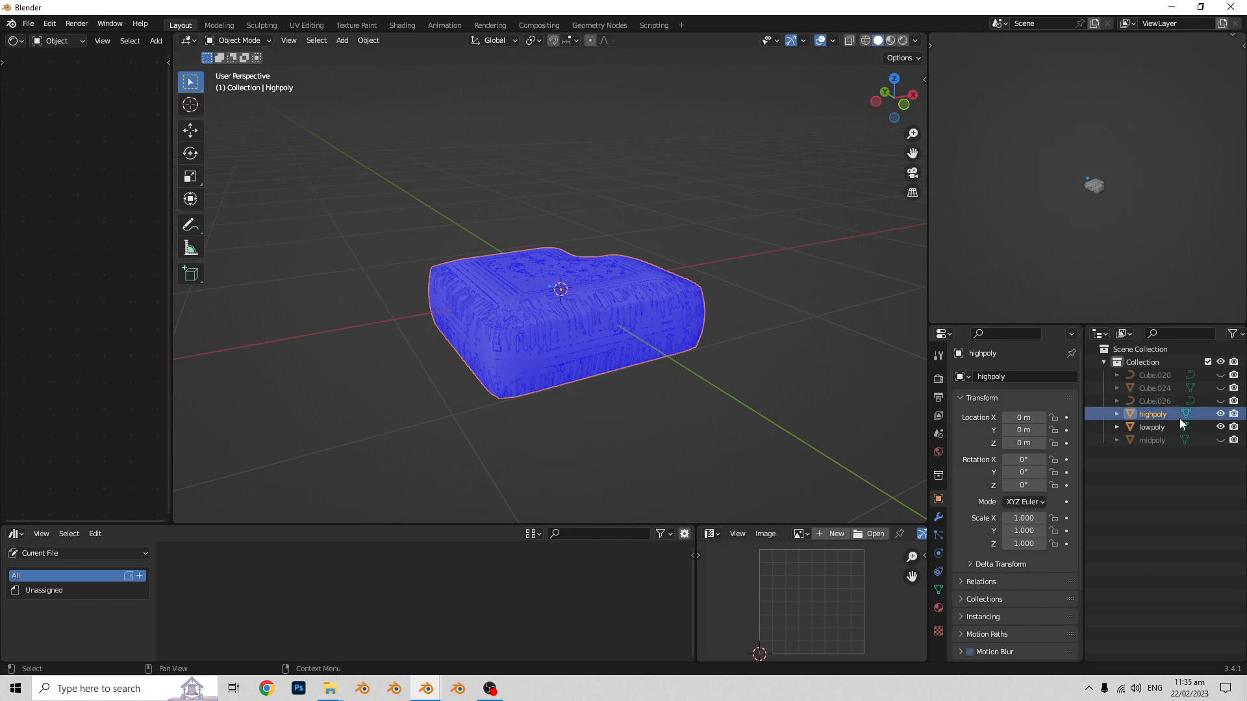
left_click(1220, 427)
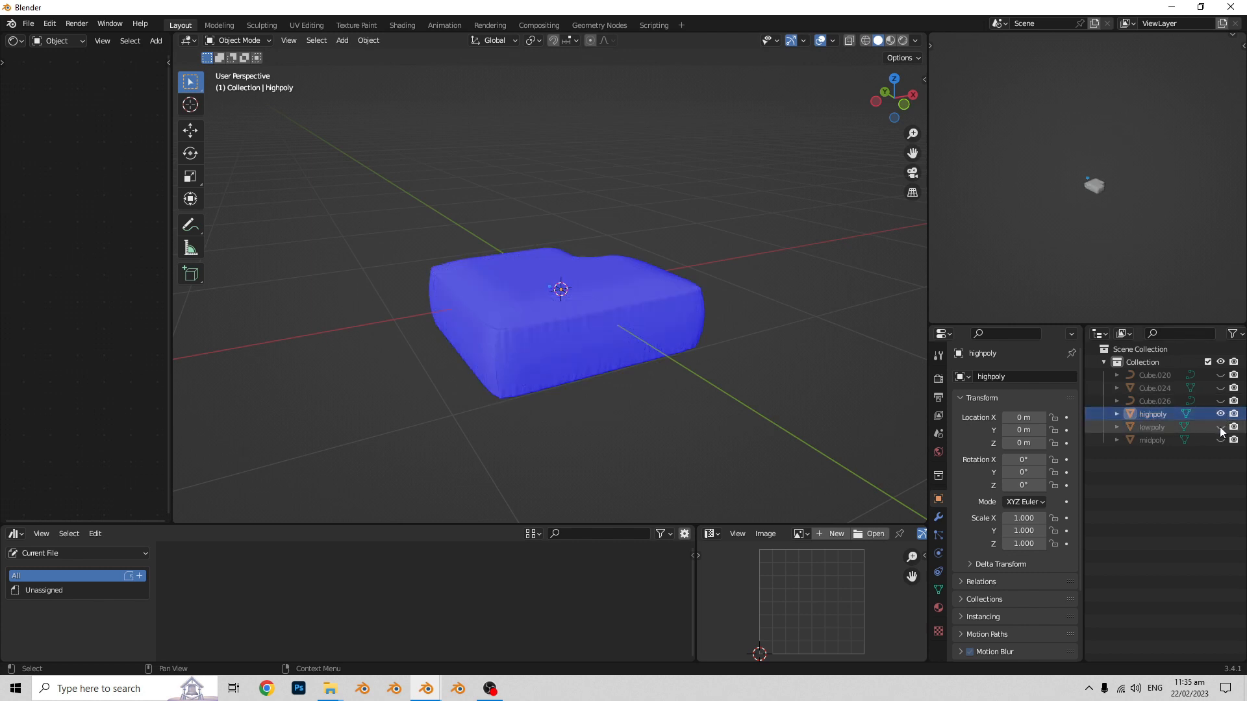
left_click(1220, 428)
mouse_move(717, 395)
middle_mouse_down()
mouse_move(748, 396)
mouse_move(719, 407)
middle_mouse_up()
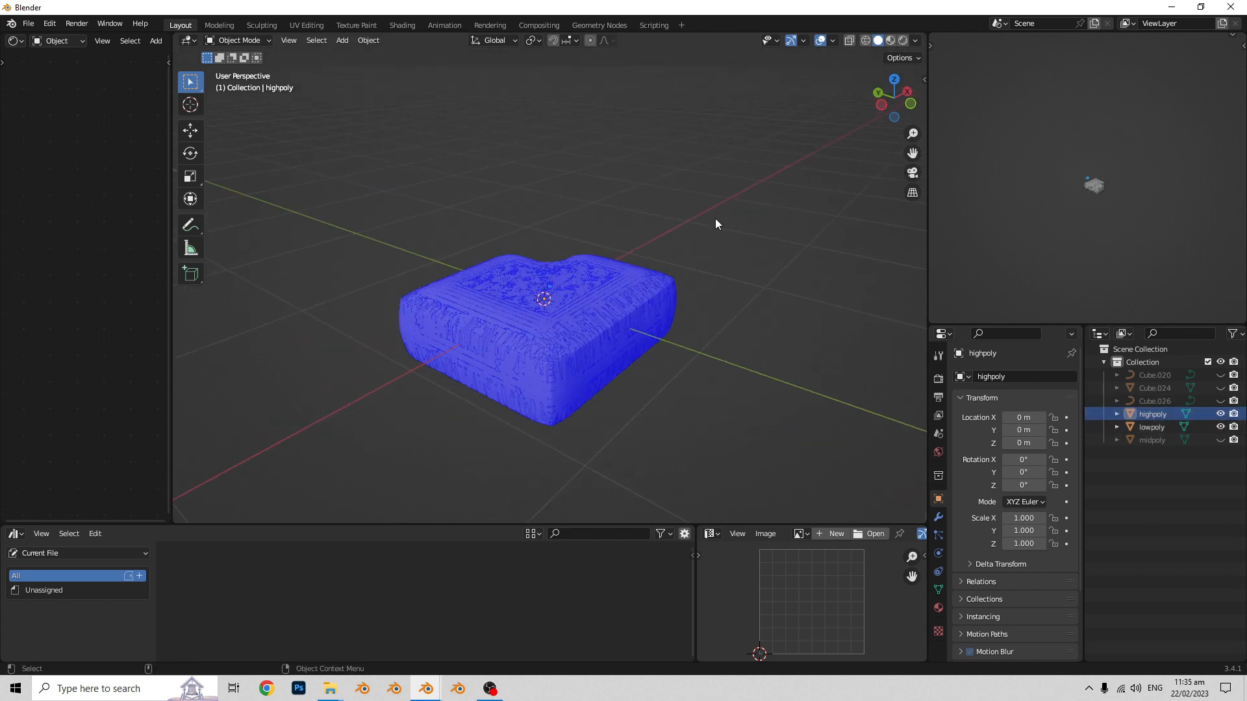
left_click(832, 40)
left_click(753, 291)
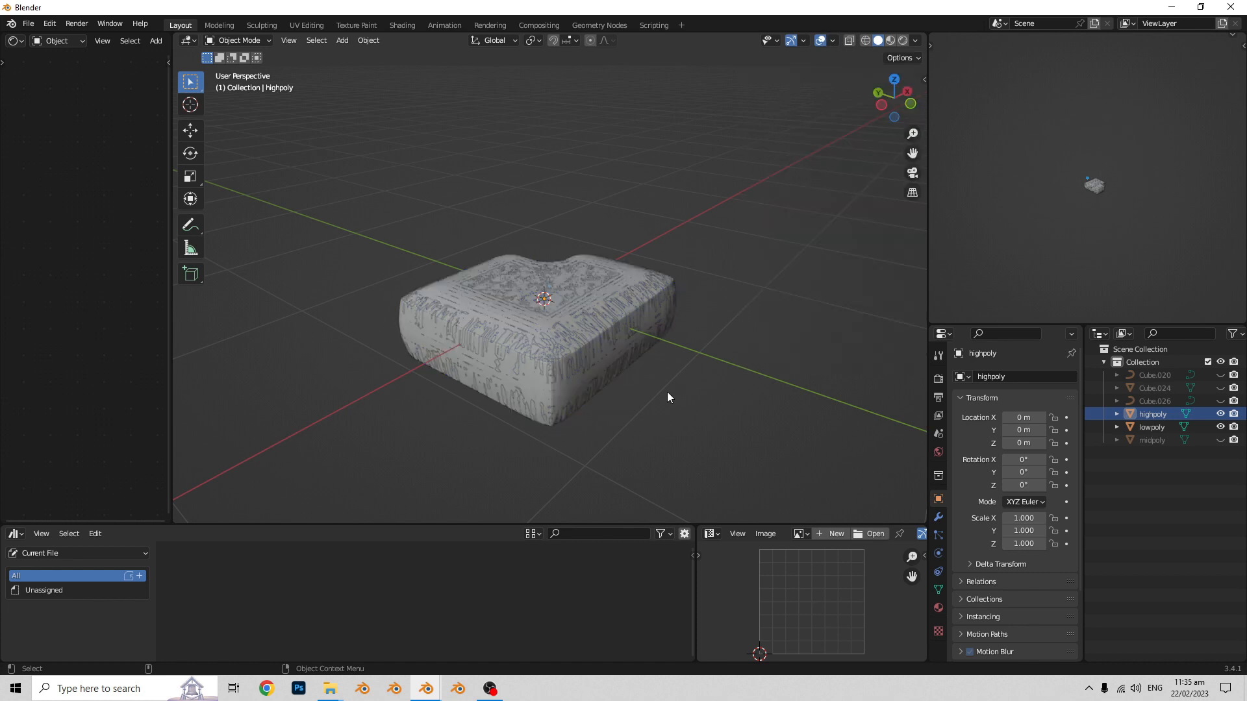
- Widen the Shader Editor area beside the 3D viewport
middle_click_drag(668, 392, 610, 373)
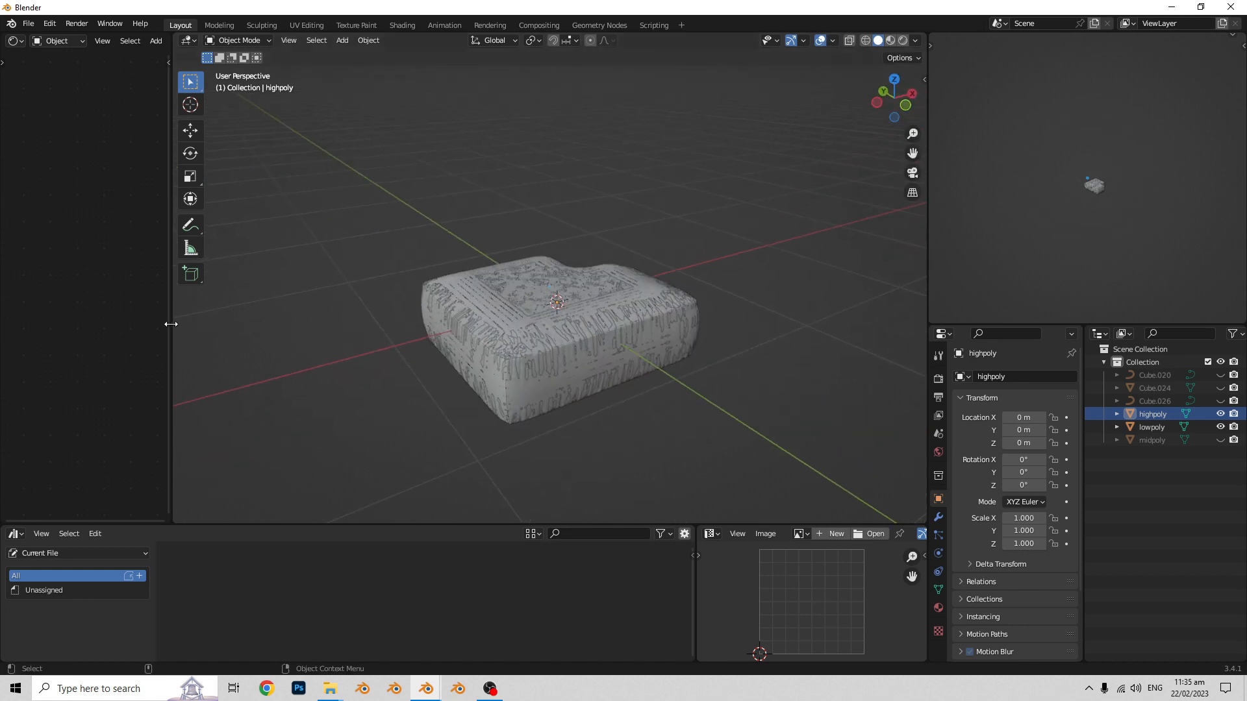
left_click_drag(171, 324, 418, 326)
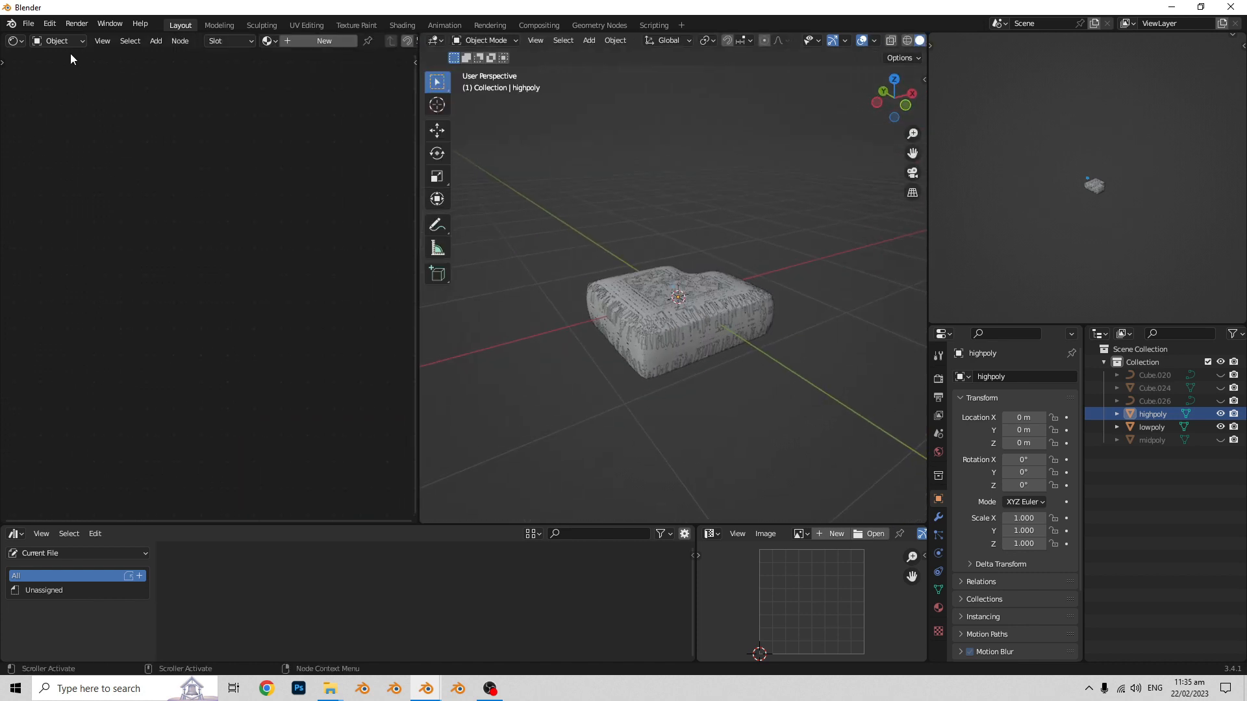
left_click(16, 41)
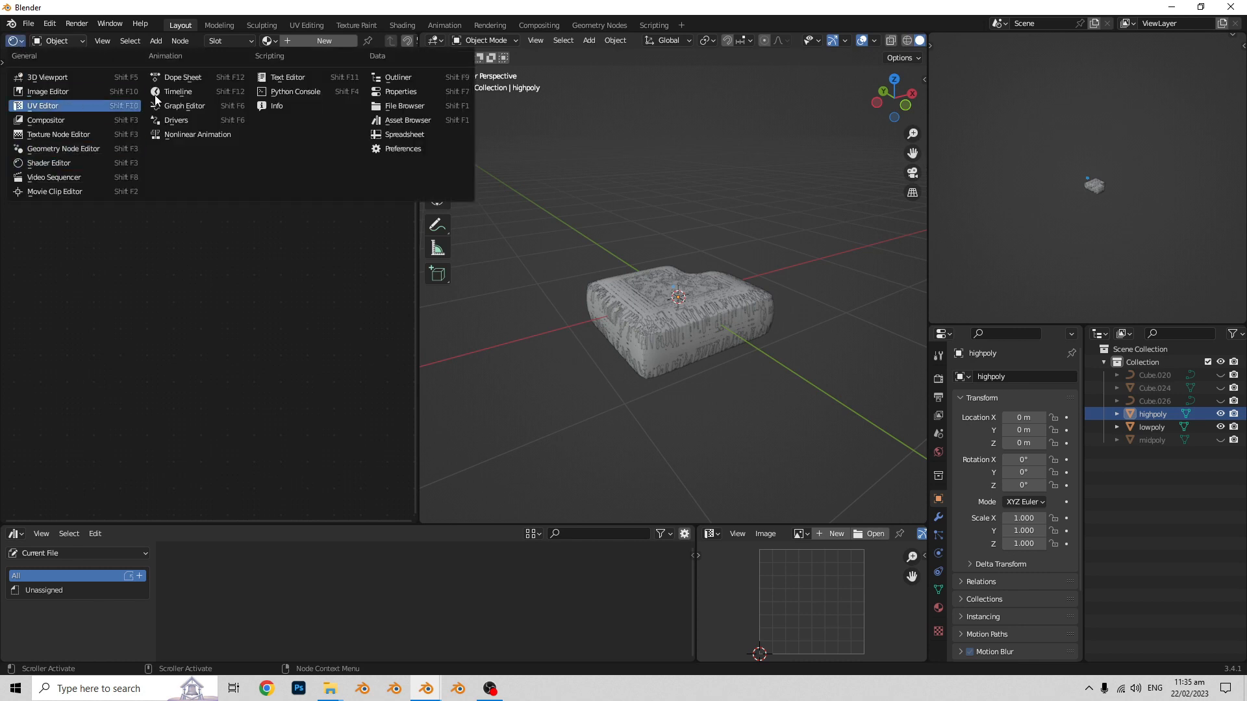
- Create a new material on the highpoly block and name it lowpolynormal
left_click(1150, 416)
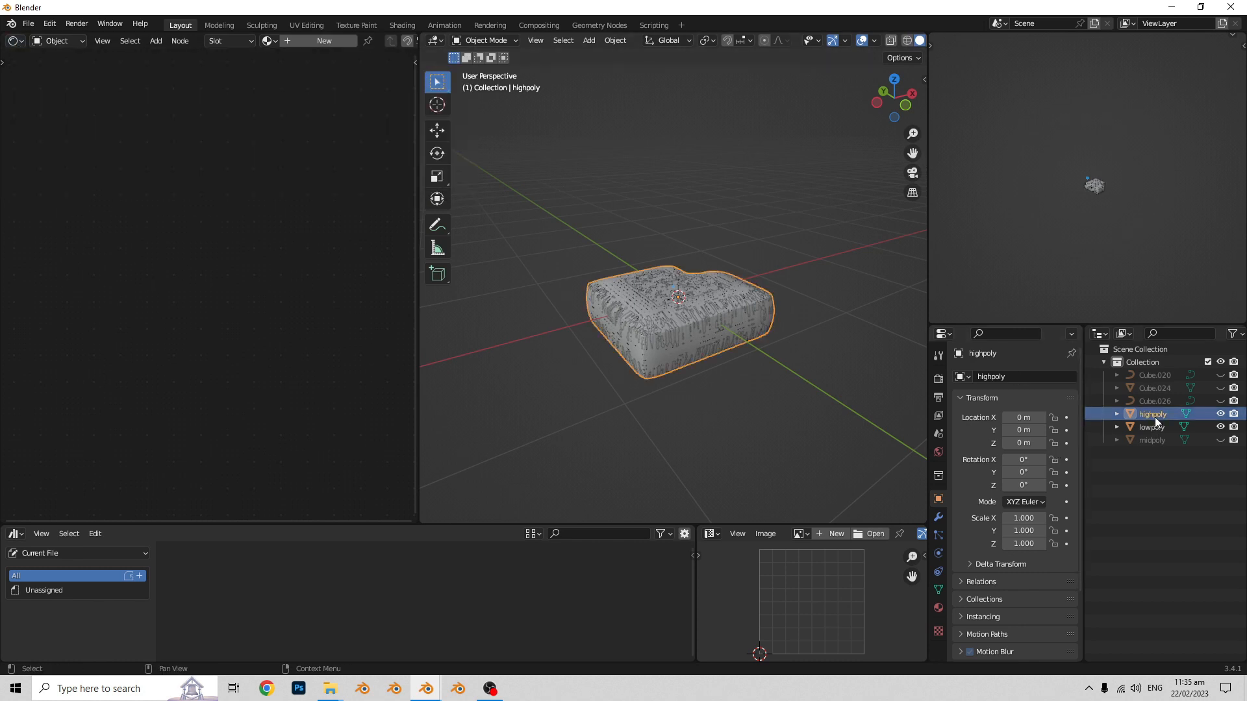
left_click(939, 607)
left_click(1023, 431)
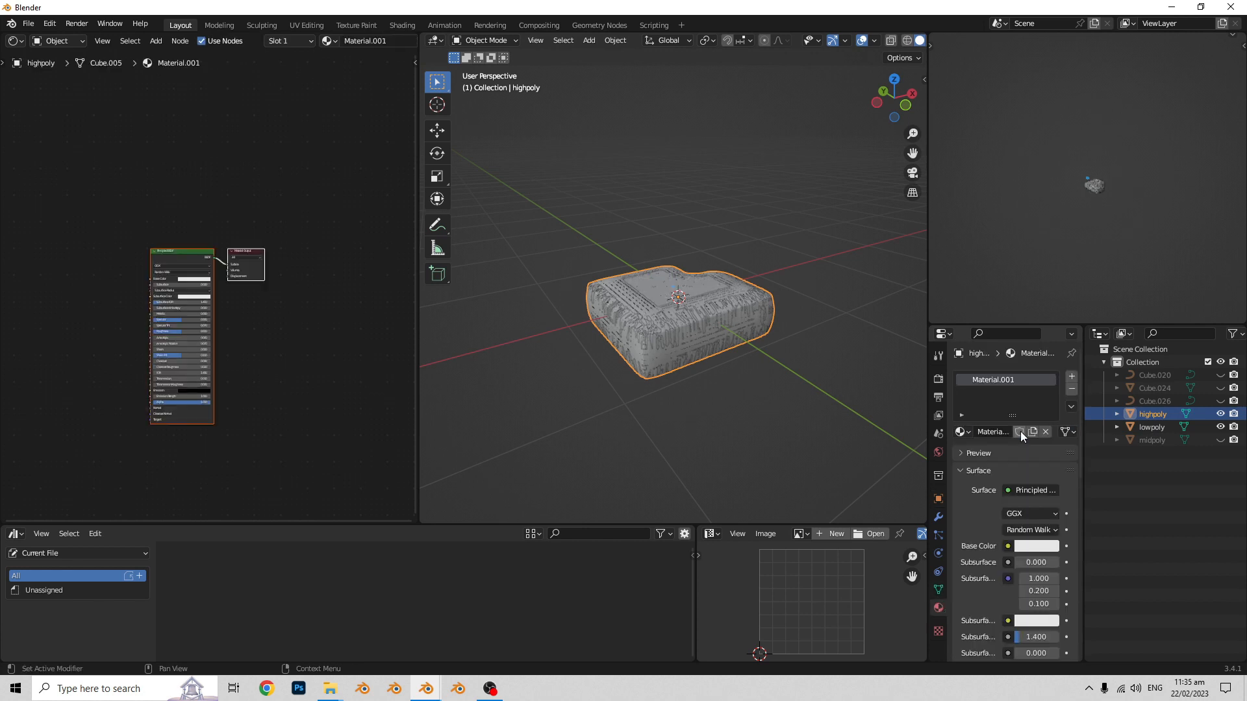
double_click(1015, 381)
type("bor")
key("Return")
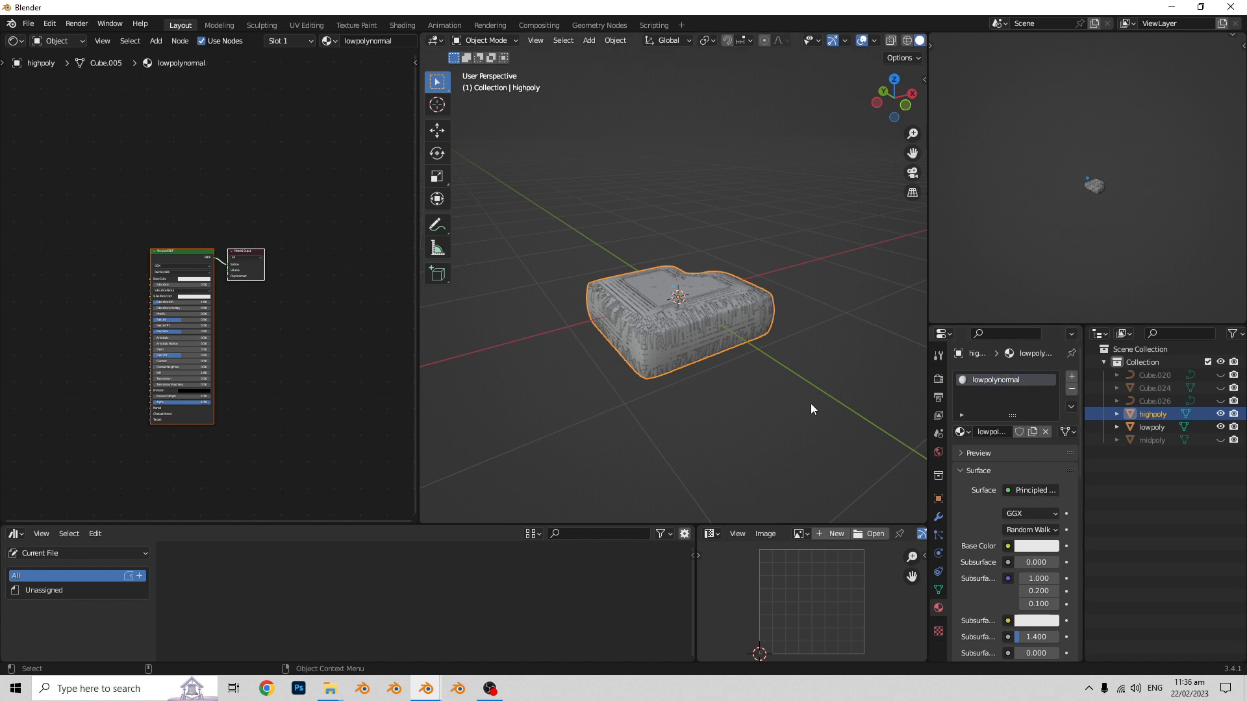
- Add an Image Texture node to the lowpolynormal material, placed beside the Principled BSDF node
scroll(260, 360, "up", 1)
key("shift+a")
left_click(283, 357)
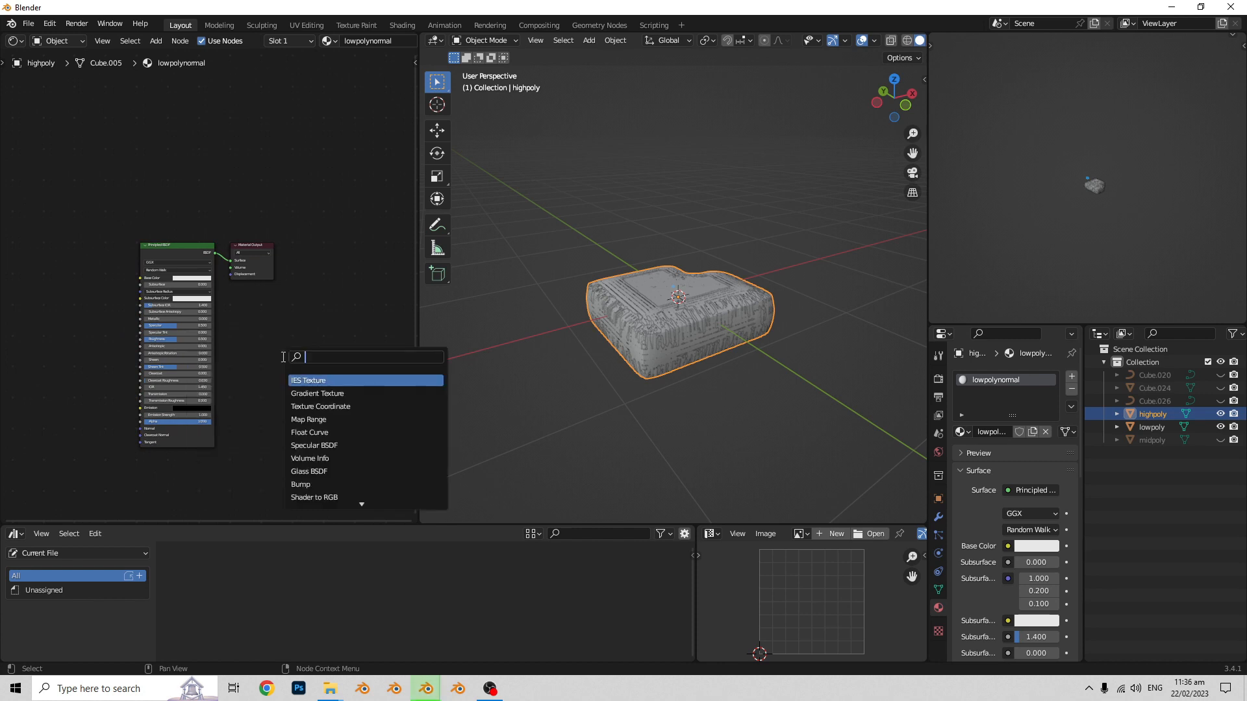
type("image")
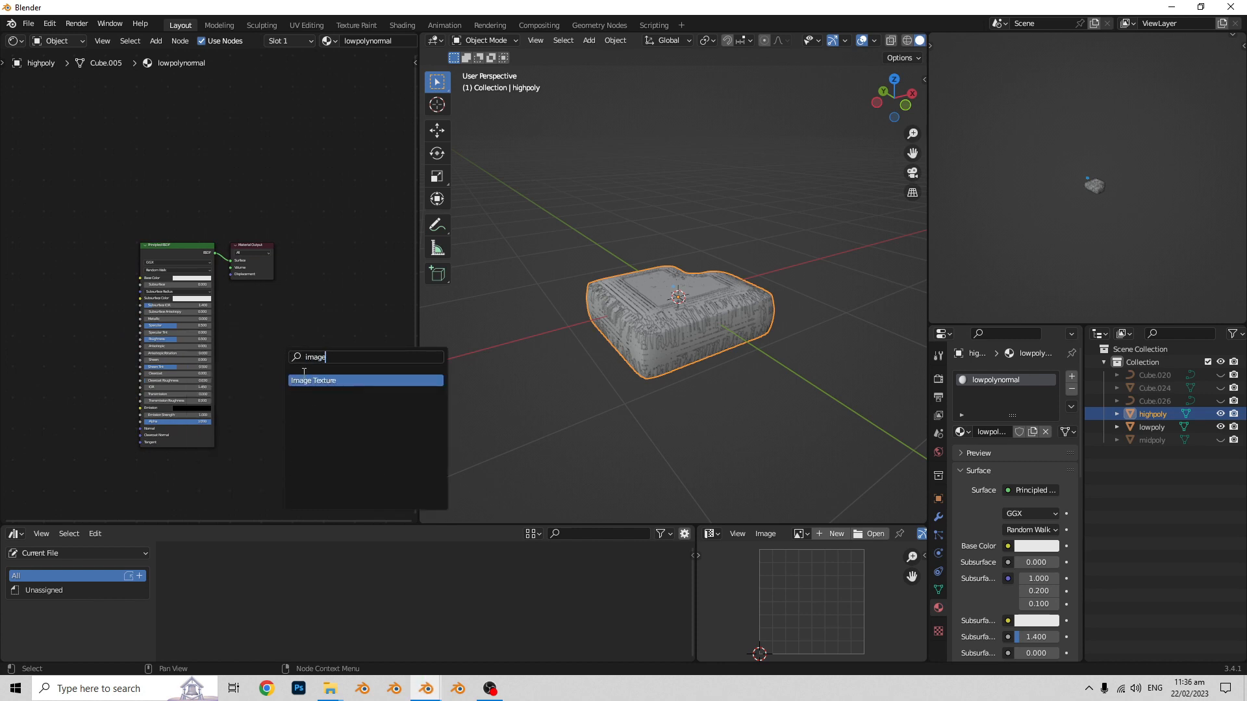
key("Return")
scroll(331, 364, "up", 1)
left_click(354, 440)
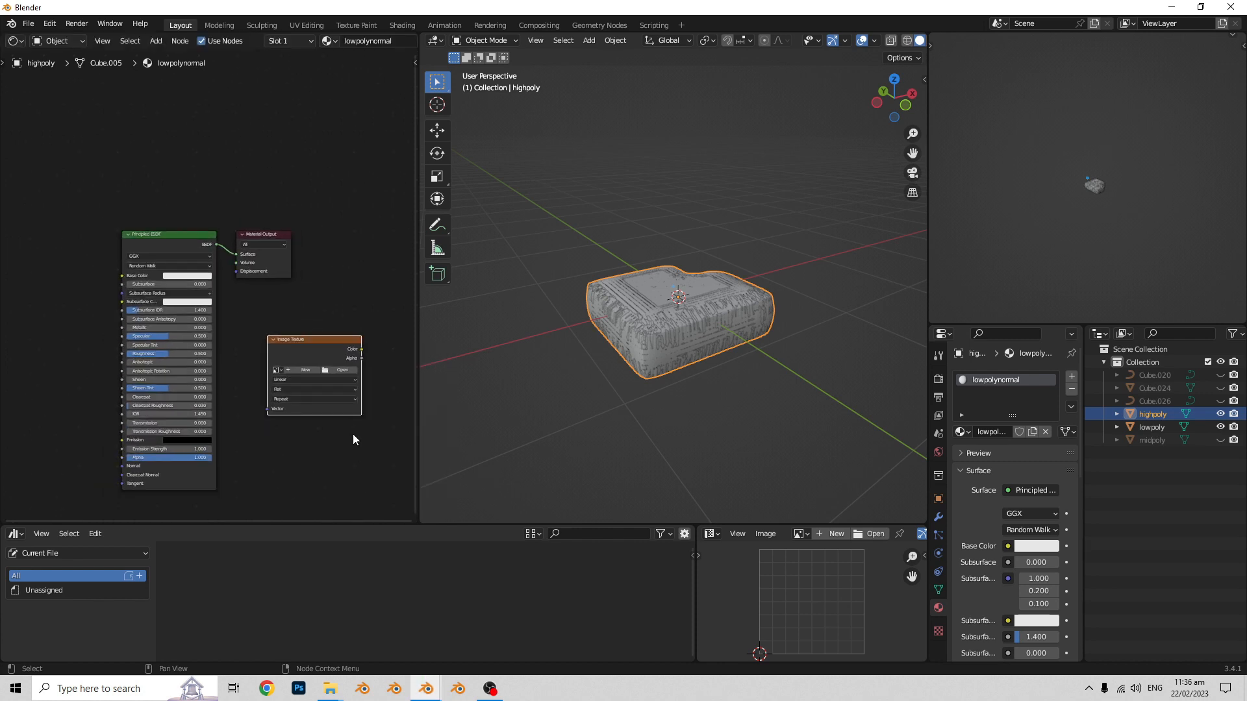
- Start a new image from the Image Texture node and name it normalmap_001
scroll(354, 440, "up", 3)
left_click(263, 342)
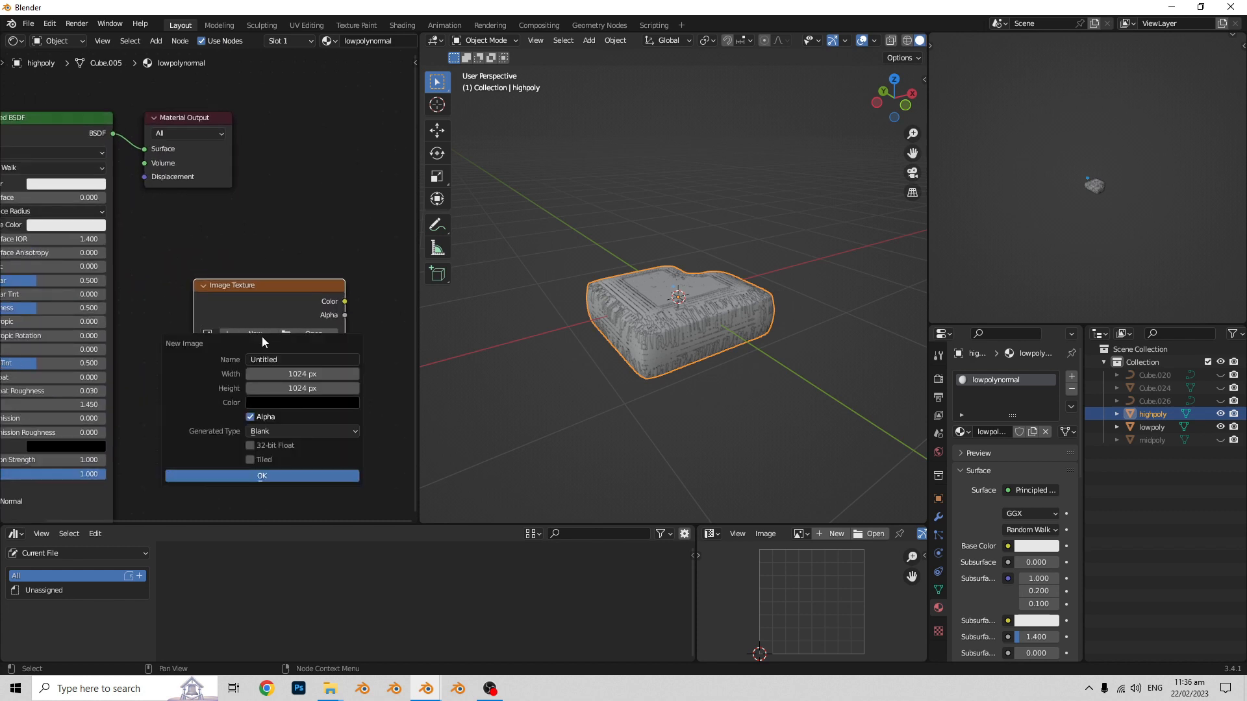
left_click(321, 356)
type("normalmap_001")
- Set the new image's width and height to 4096 px, switch off Alpha and create the image
left_click(344, 374)
left_click(334, 374)
left_click(322, 374)
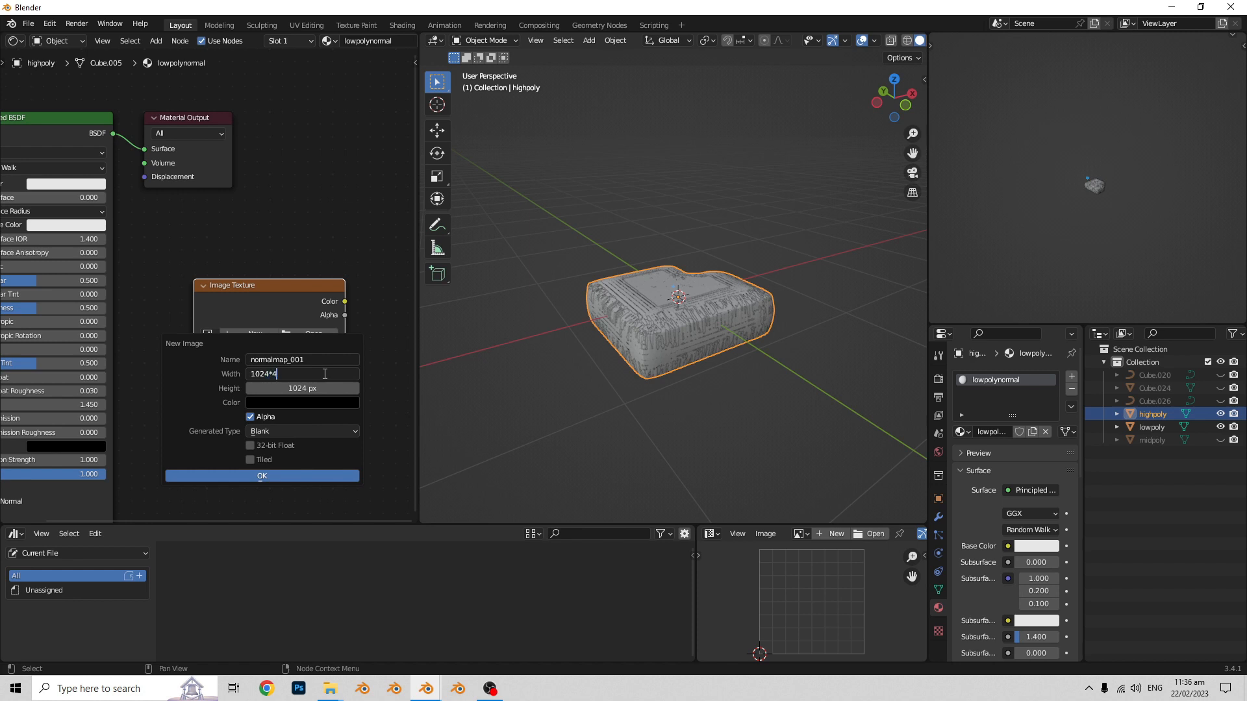
key("Return")
key("ctrl+c")
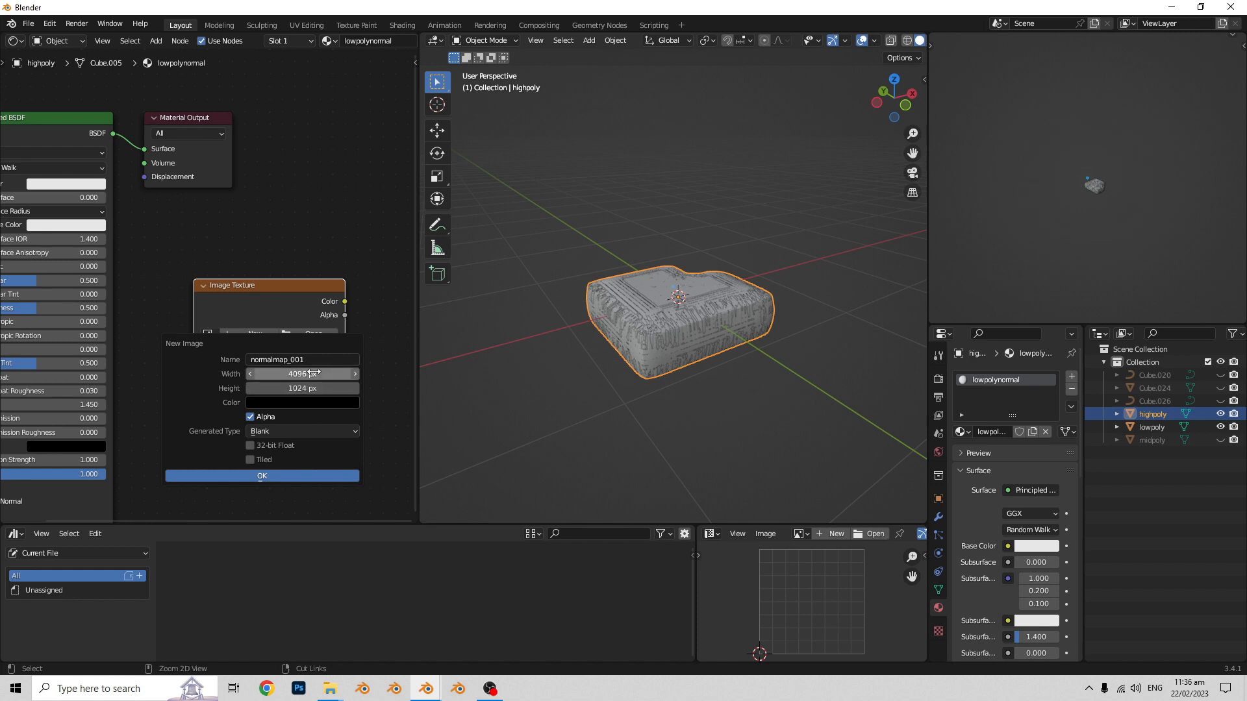
key("ctrl+v")
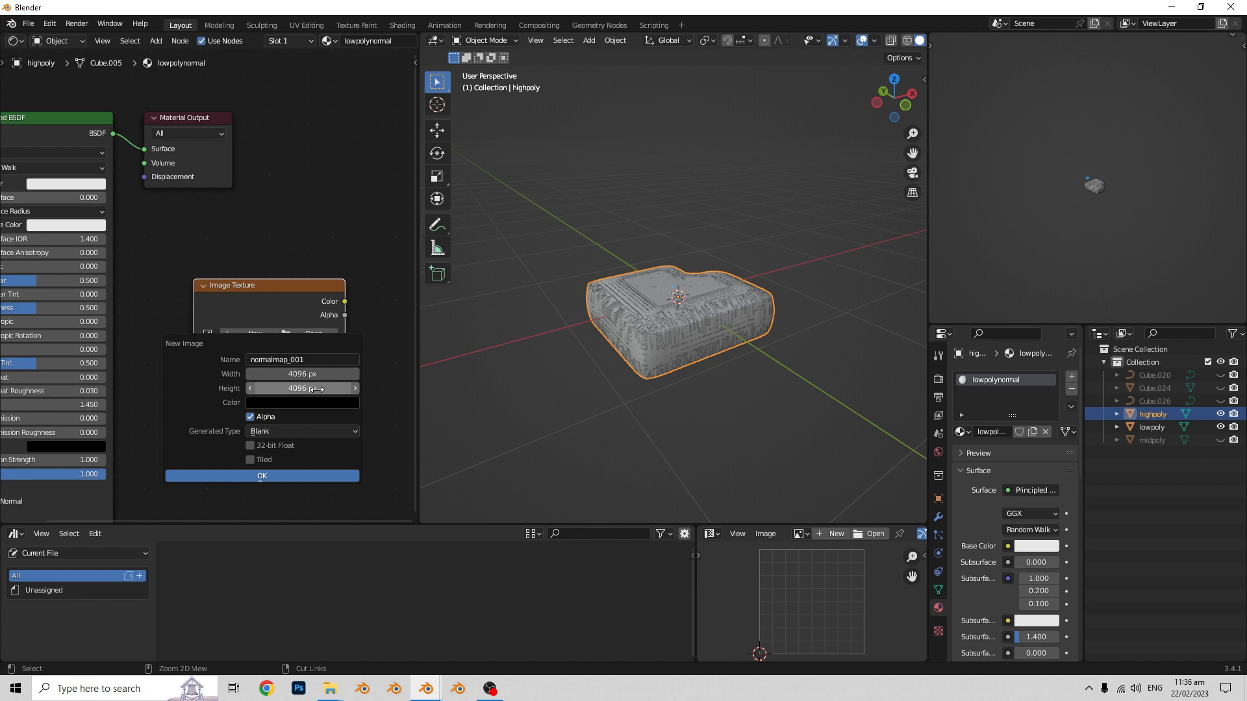
left_click(250, 417)
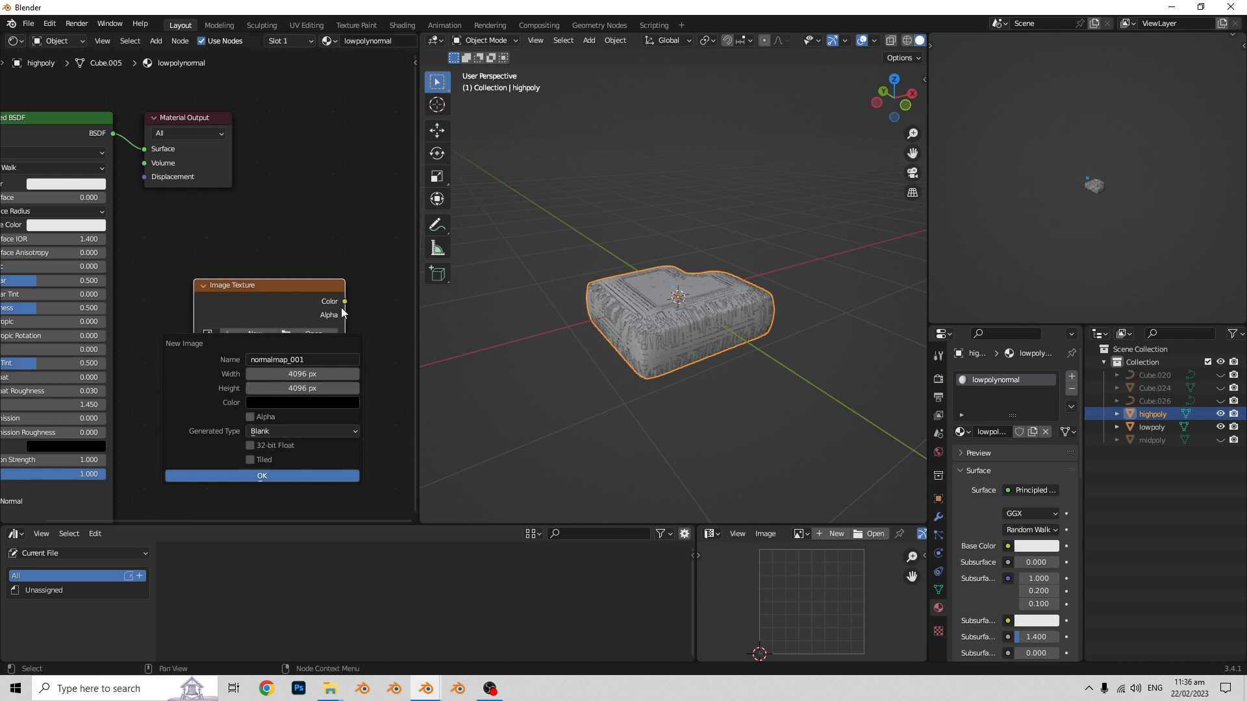
left_click(275, 477)
- Set the normalmap_001 texture node's color space to Non-Color
scroll(268, 293, "down", 1)
scroll(275, 380, "up", 1)
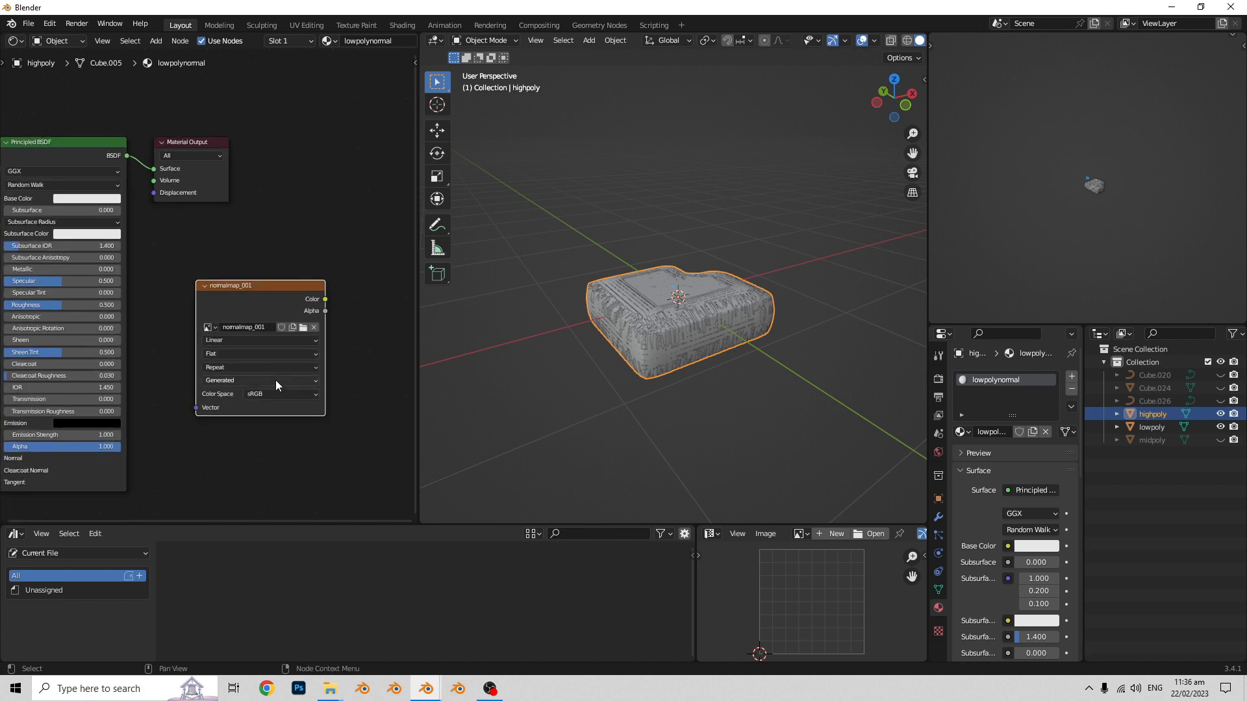
left_click(272, 395)
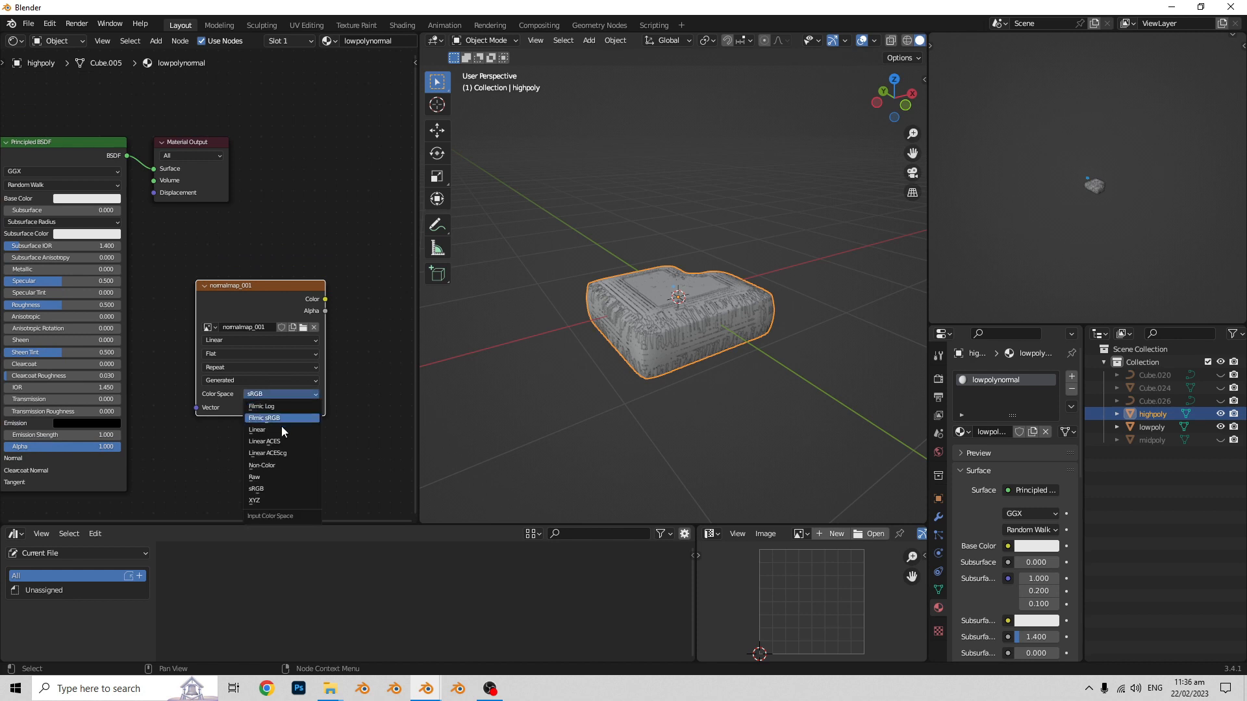
left_click(280, 469)
- Move the normalmap_001 texture node to the left of the Principled BSDF node, leaving it unconnected
scroll(276, 368, "down", 2)
scroll(277, 369, "down", 1)
middle_click_drag(293, 385, 403, 373)
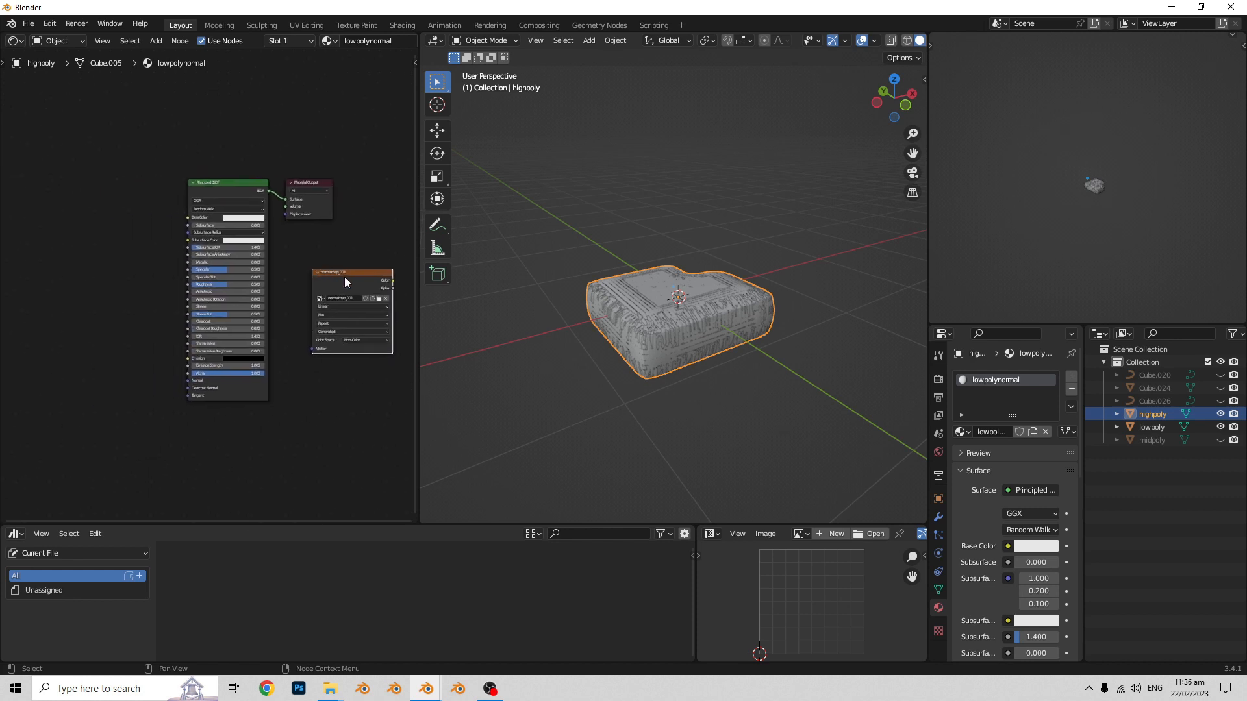
left_click_drag(349, 272, 113, 362)
scroll(226, 464, "up", 2)
middle_click_drag(232, 454, 312, 374)
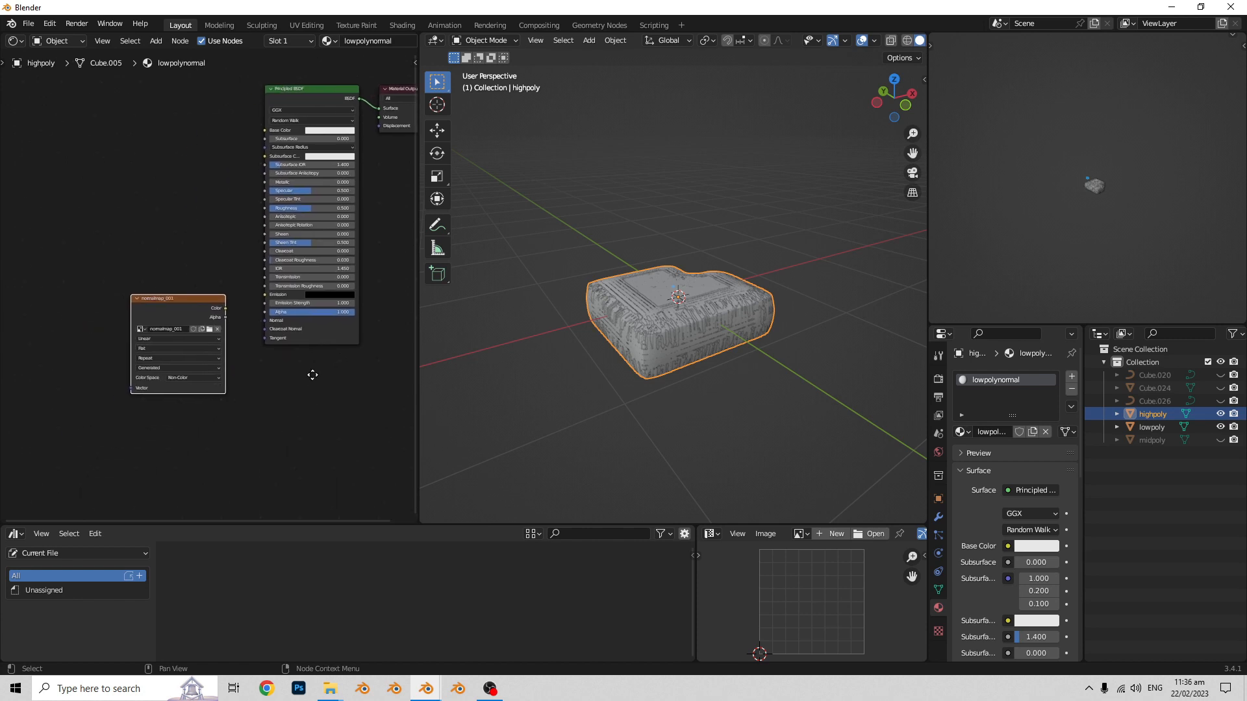
- Deselect the highpoly block, widen the Properties editor and show the render settings, keeping Cycles as the render engine
left_click(780, 493)
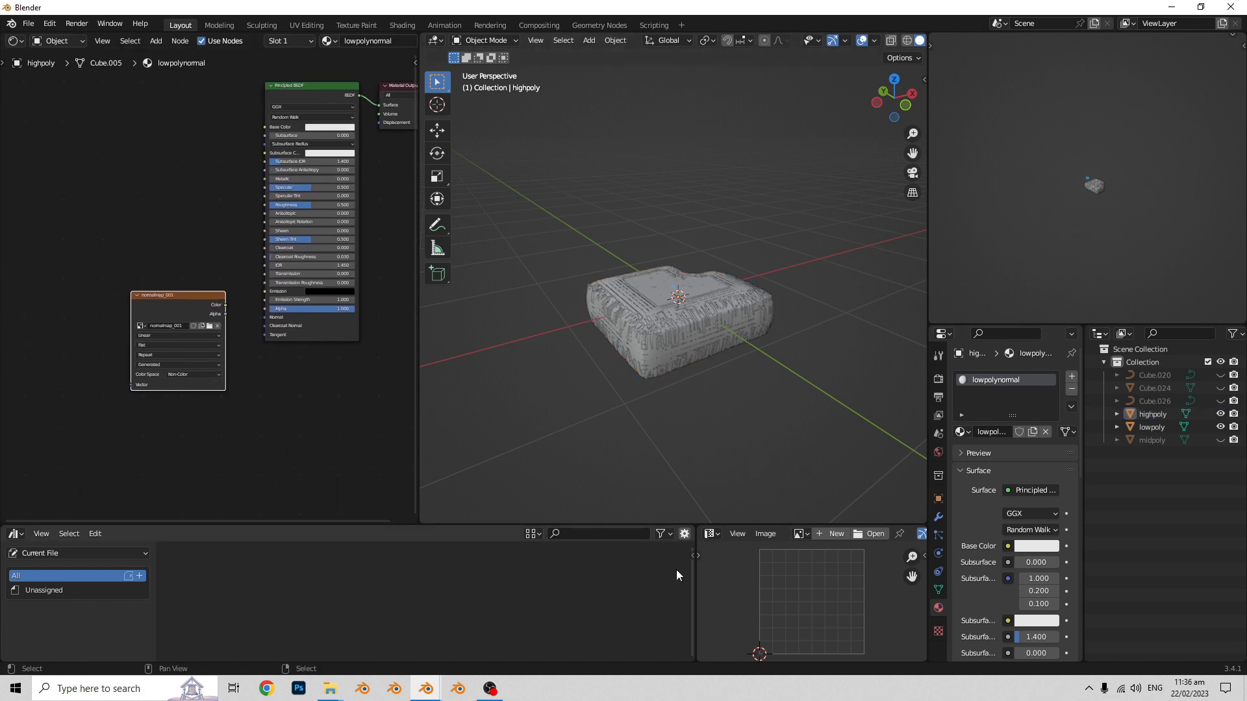
left_click_drag(929, 504, 782, 504)
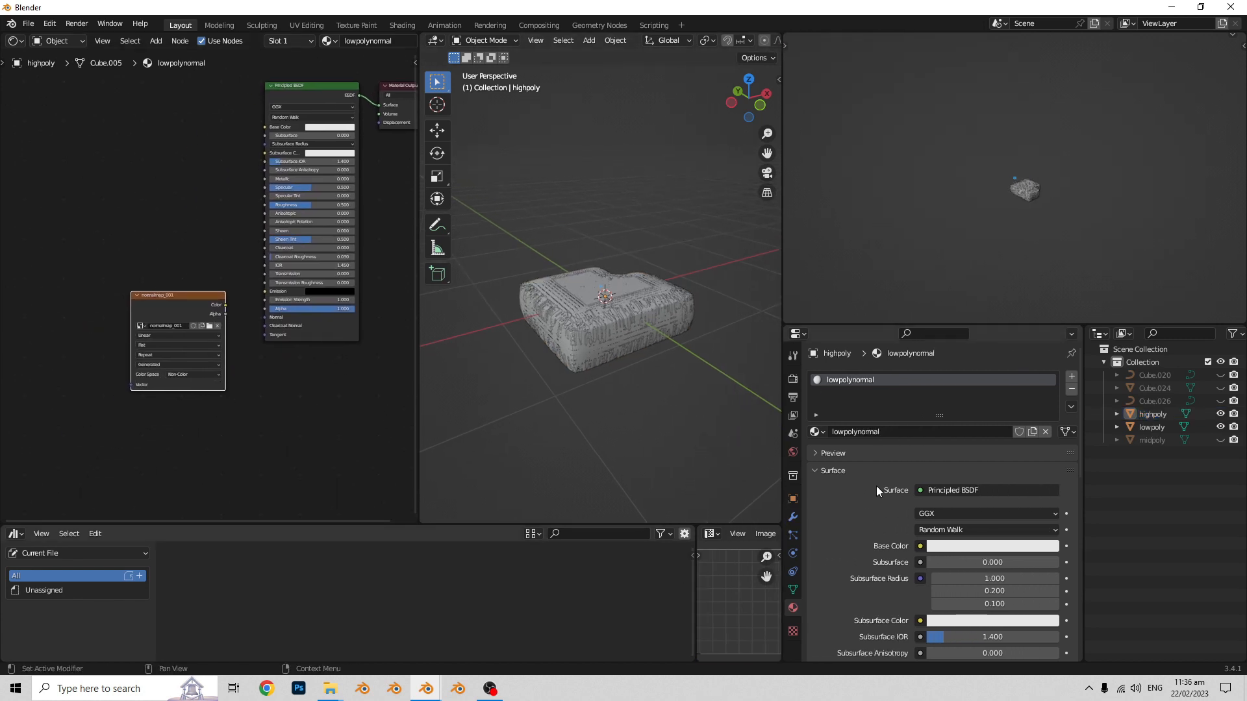
left_click(792, 378)
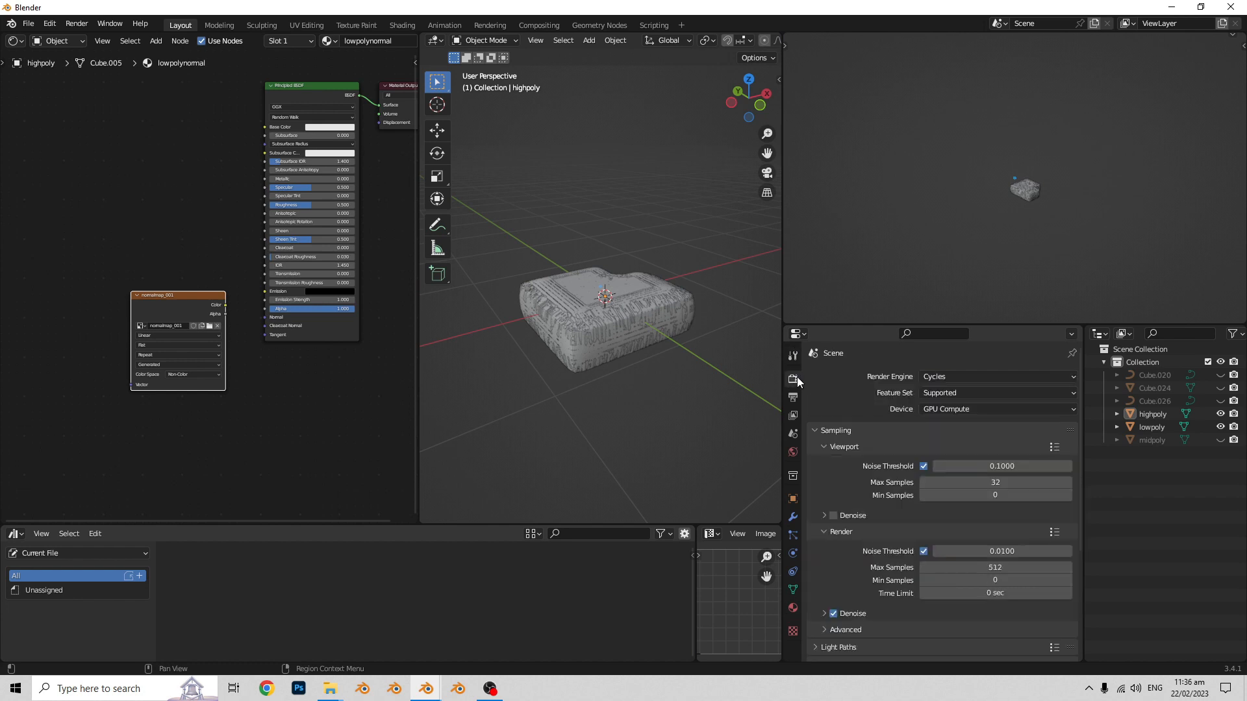
left_click(935, 378)
- Turn off the render noise threshold and set the render samples to 10
scroll(887, 409, "down", 2)
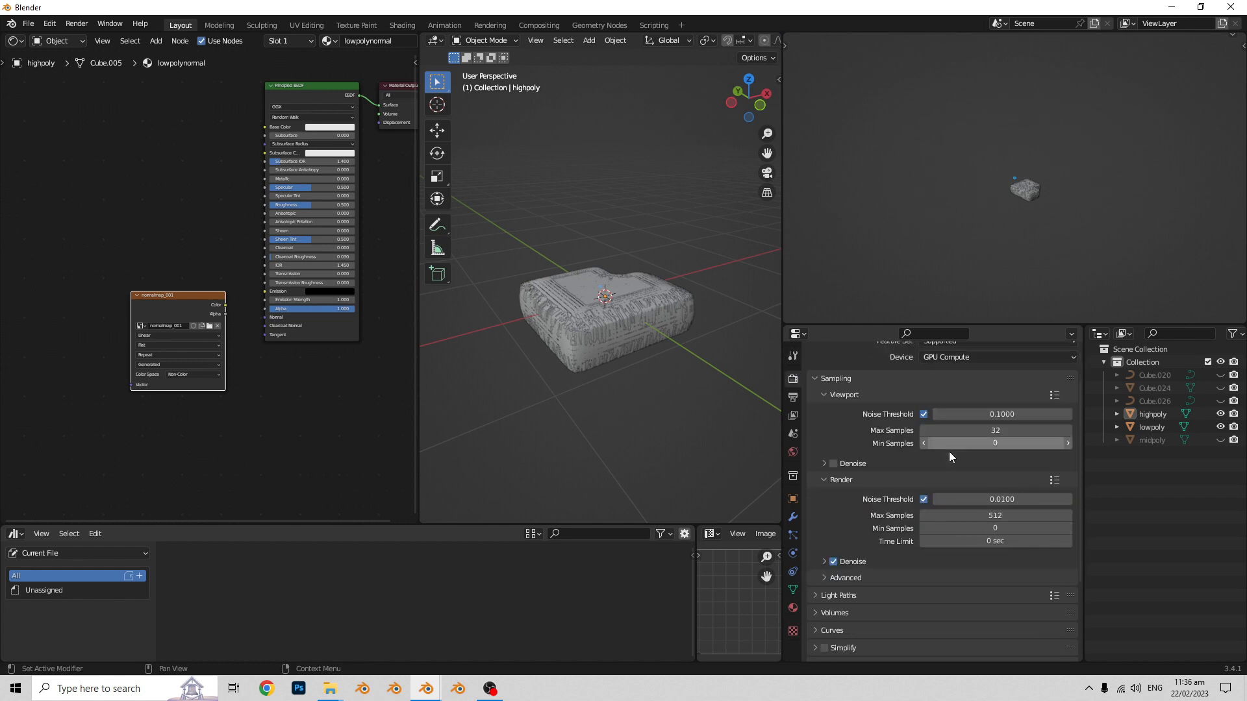
left_click(923, 499)
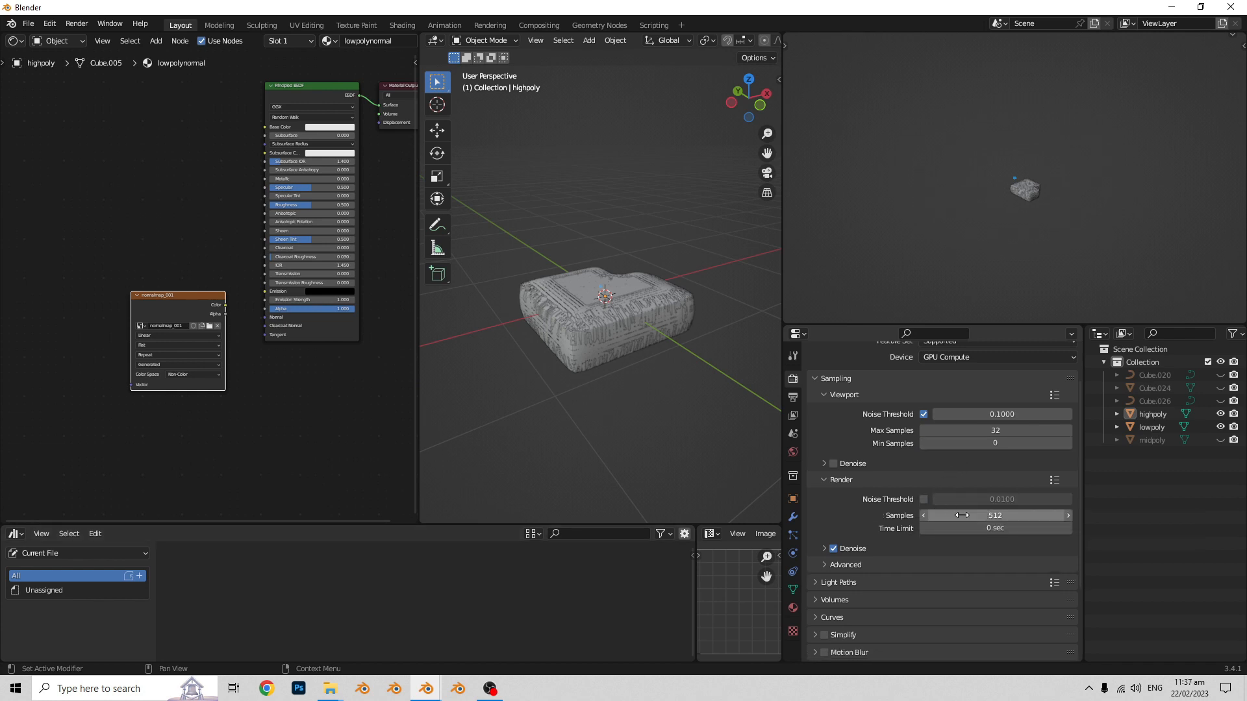
left_click(990, 515)
type("1")
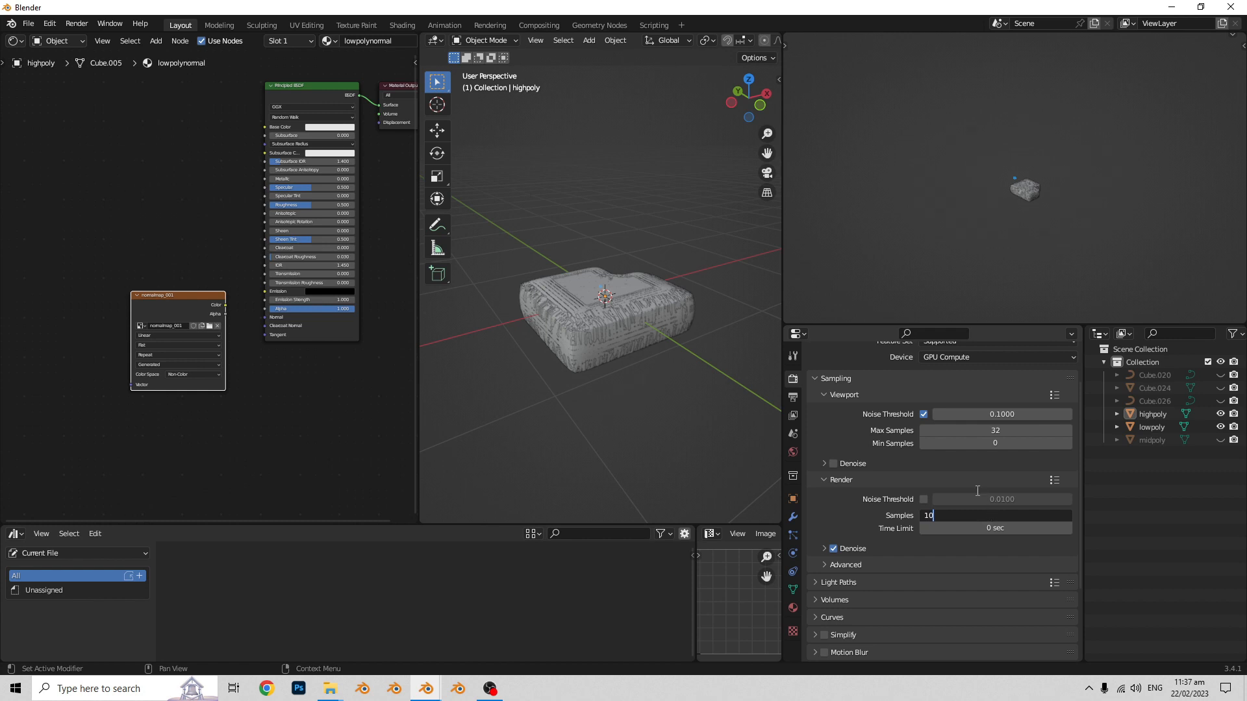
type("0")
key("Return")
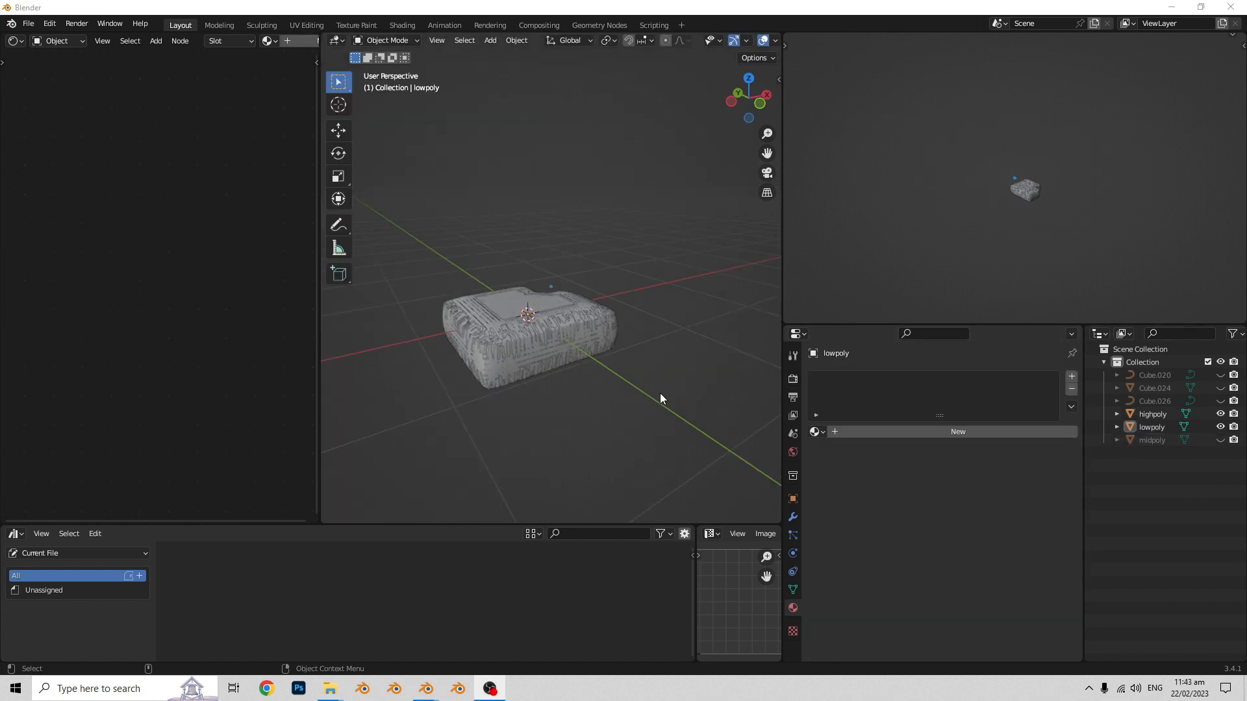
- Remove the lowpolynormal material slot from the highpoly block
left_click(1148, 414)
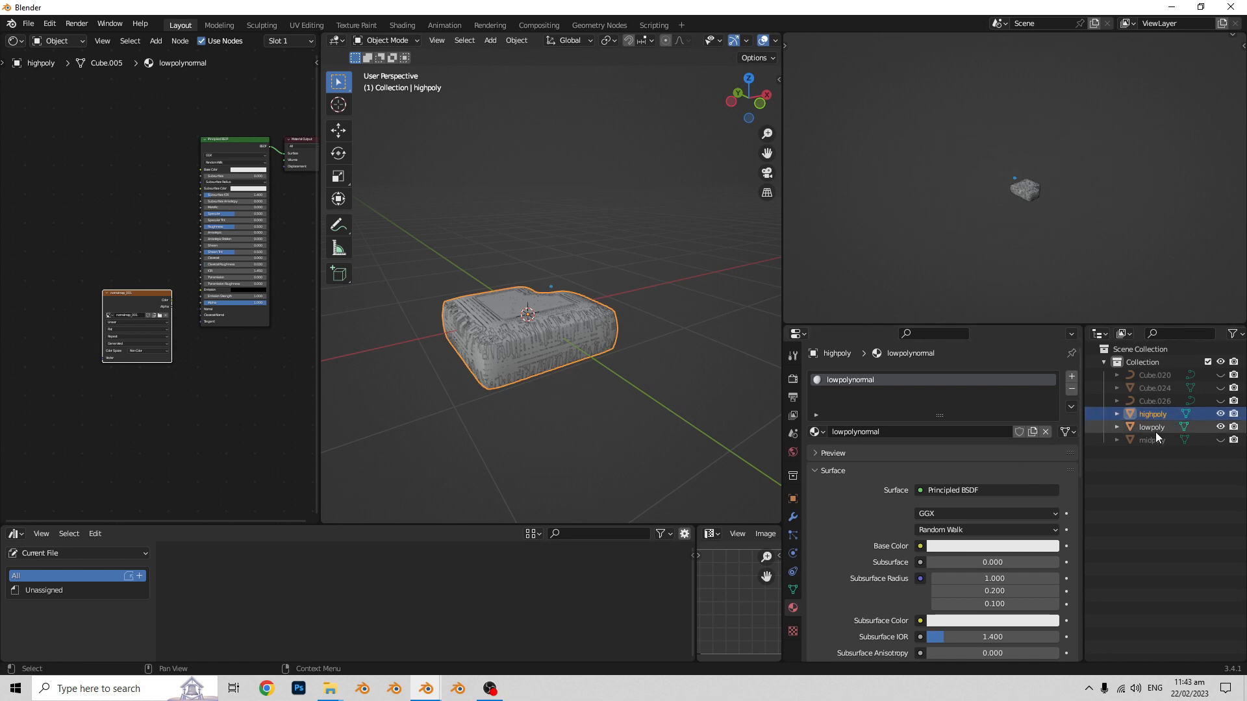
left_click(1150, 429)
left_click(1148, 415)
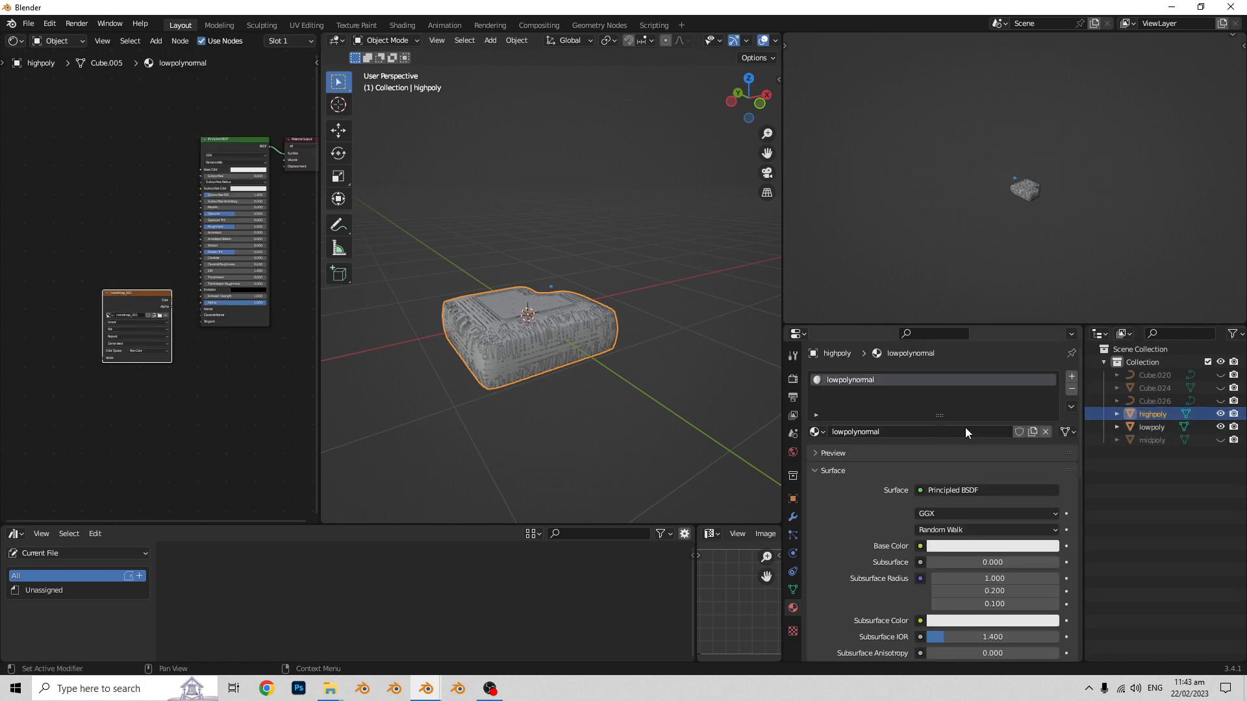
left_click(1070, 389)
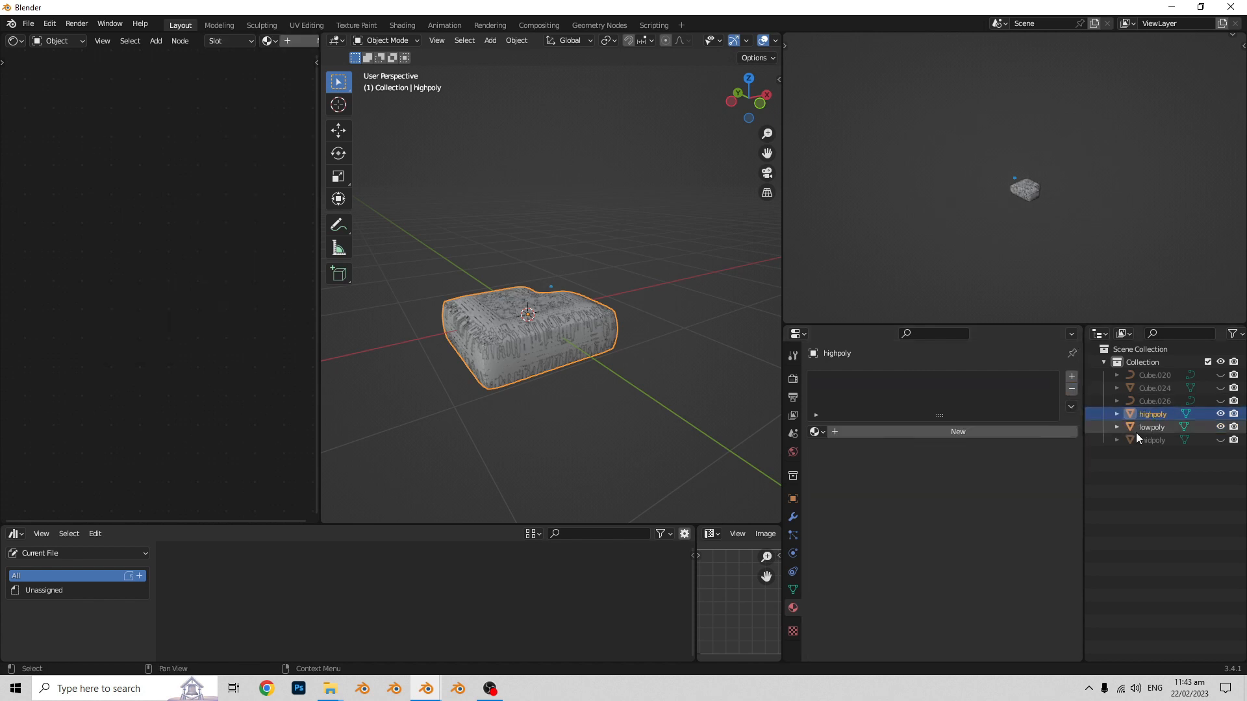
- Assign the existing lowpolynormal material to the lowpoly block and deselect the block
left_click(1146, 427)
left_click(816, 431)
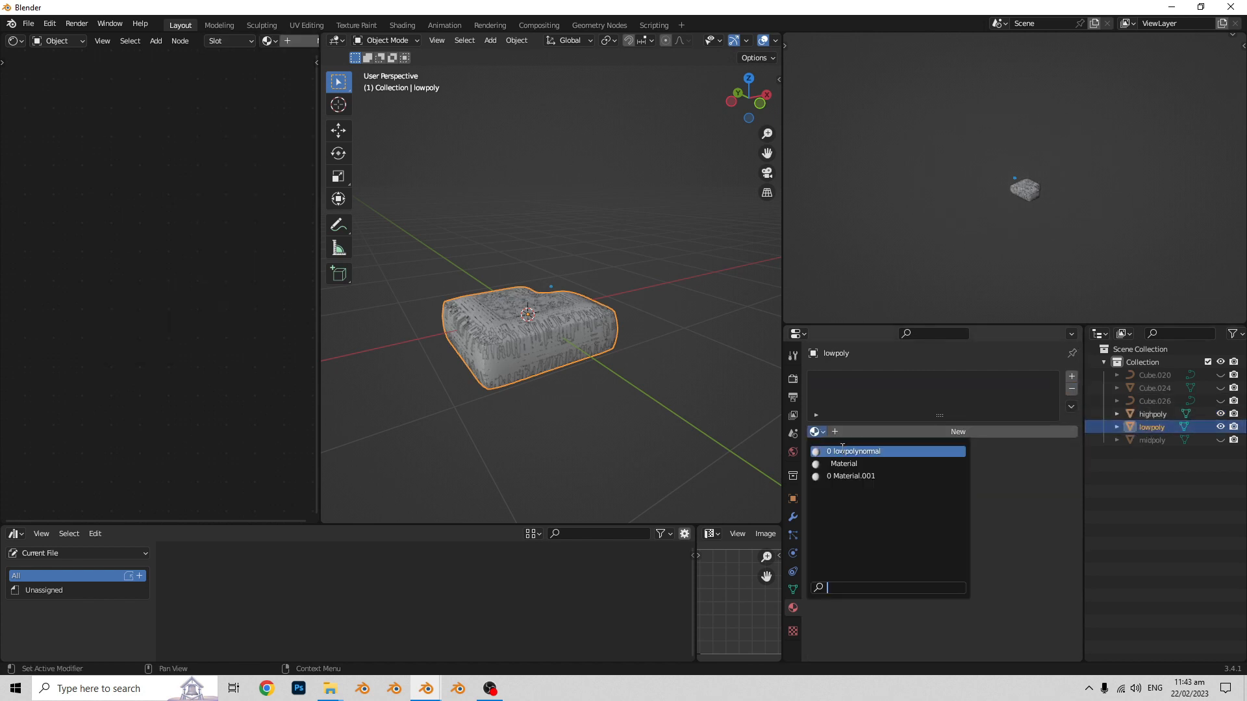
left_click(842, 449)
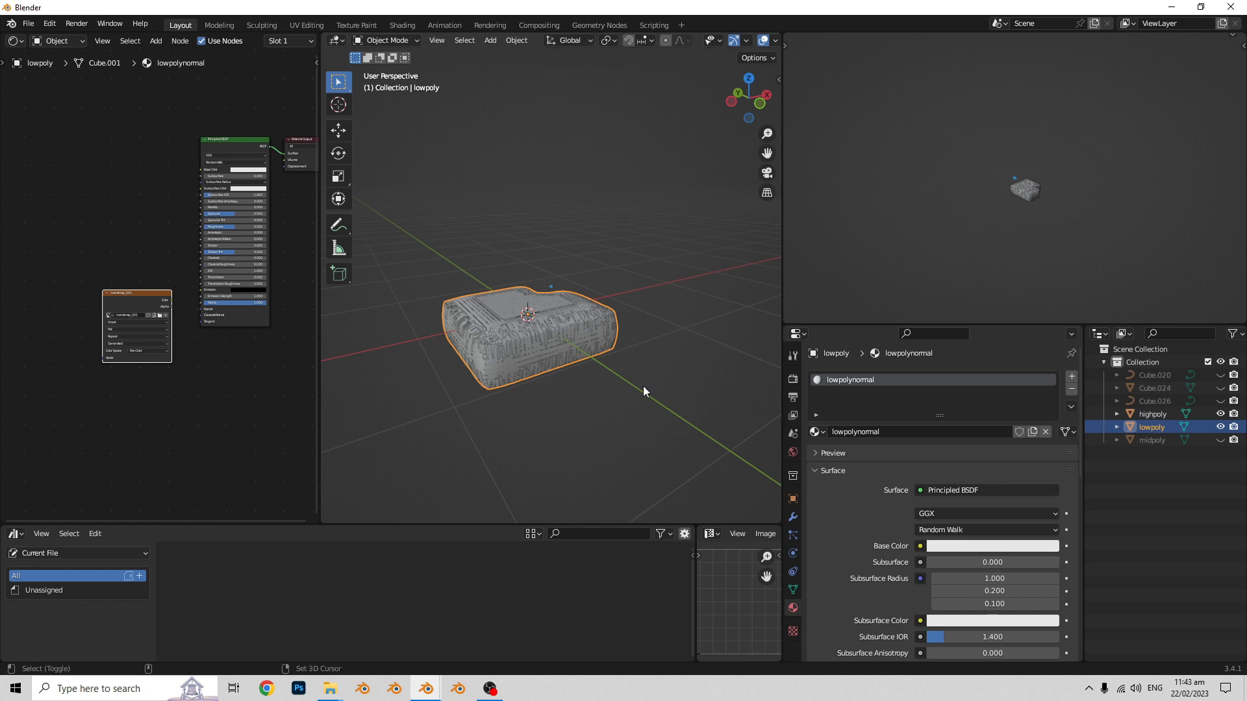
middle_click_drag(627, 378, 641, 392, "shift")
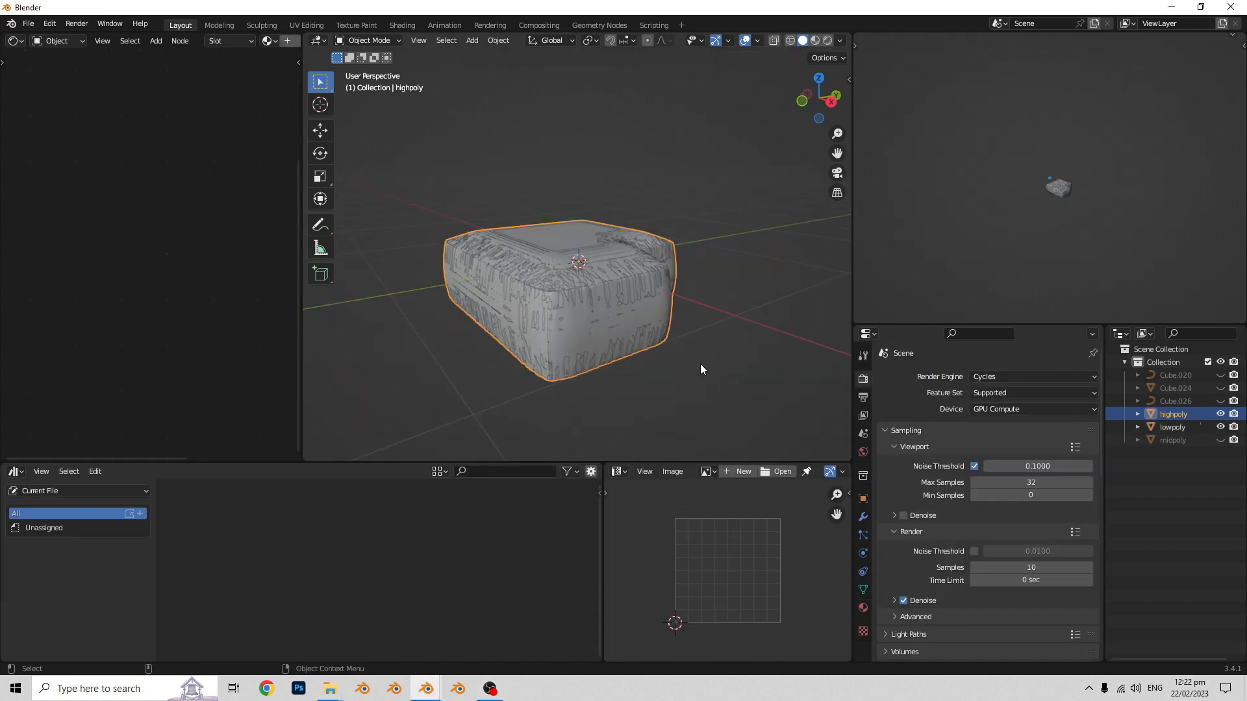
left_click(700, 363)
- Raise the highpoly block above lowpoly and apply Shade Smooth to both blocks
left_click(578, 282)
key("g")
left_click(596, 209)
right_click(596, 209)
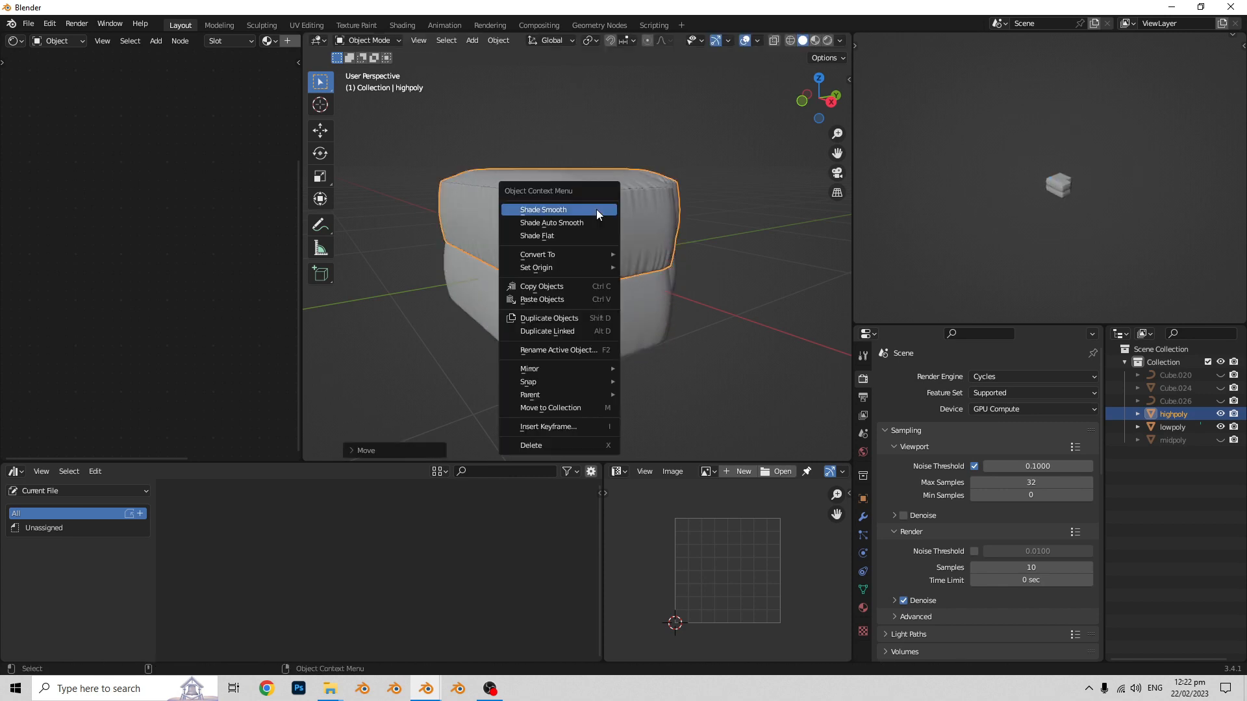
left_click(596, 210)
left_click(590, 313)
right_click(587, 310)
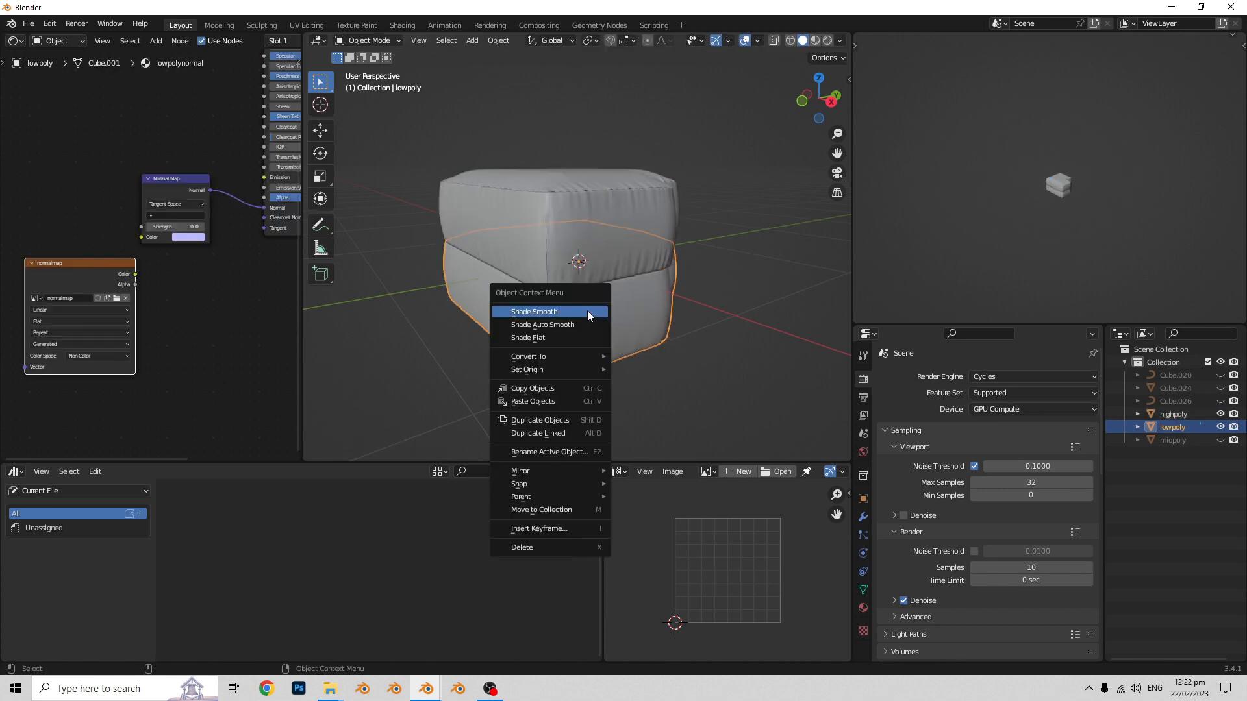
left_click(559, 309)
- Snap the raised highpoly block back to the 3D cursor so that it overlaps lowpoly
left_click(607, 278)
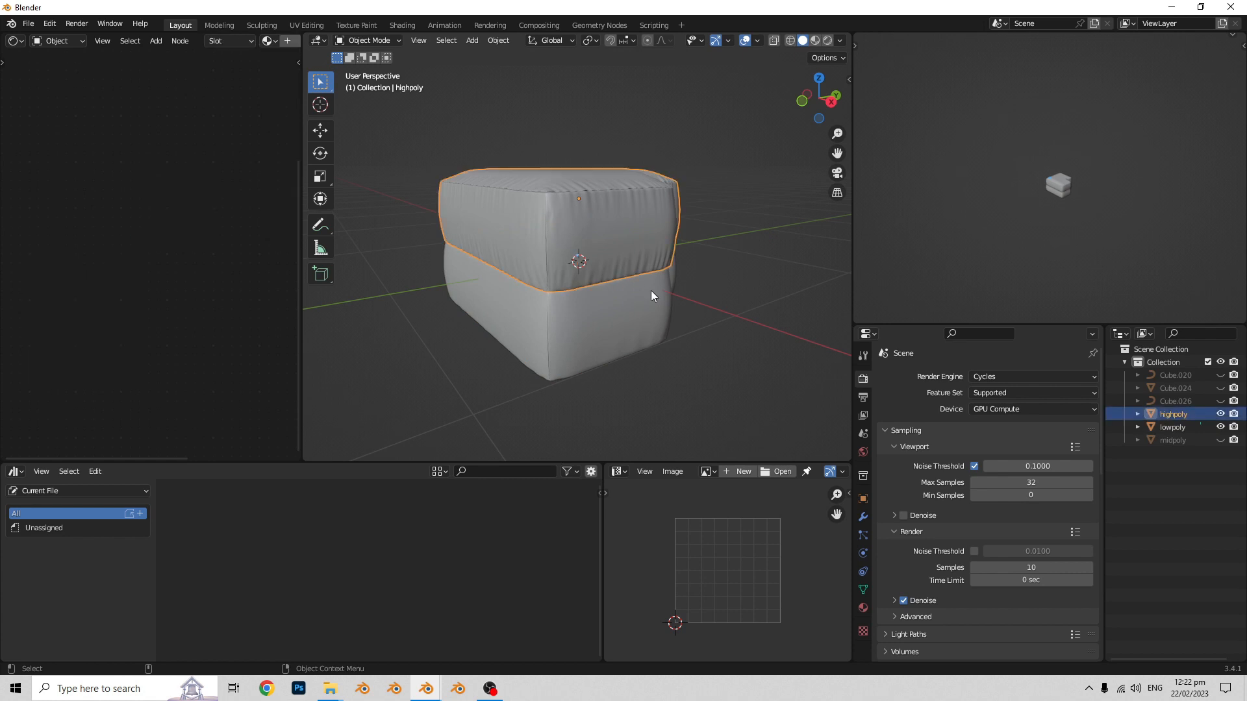
key("shift+s")
left_click(634, 177)
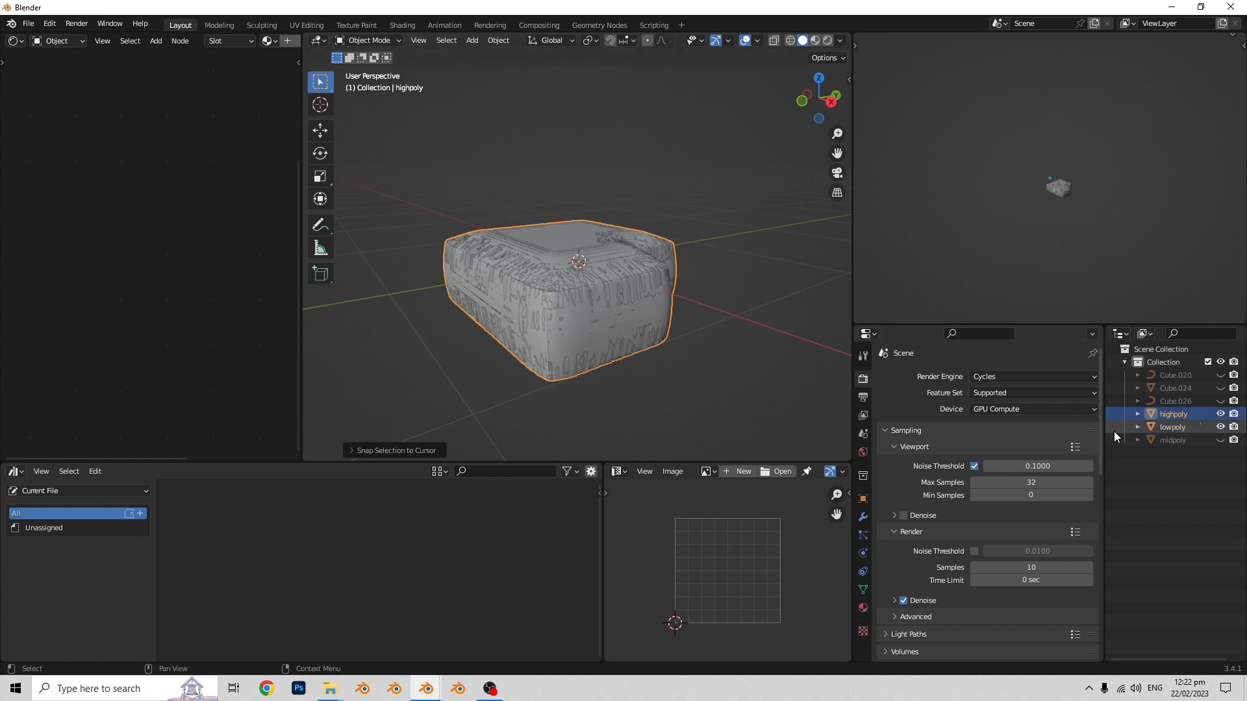
- Select highpoly together with lowpoly as the active object, and enable Selected to Active for the Cycles normal bake
left_click(1174, 427, "ctrl")
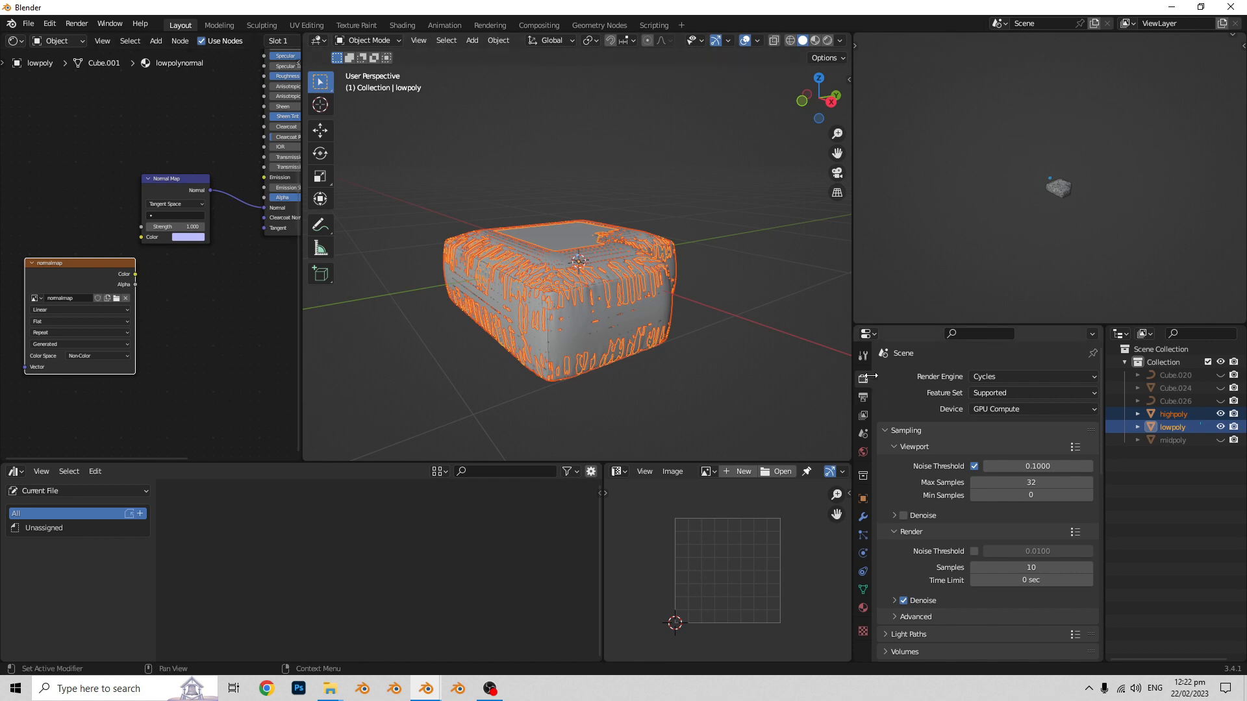
left_click(1009, 377)
left_click(1008, 376)
scroll(987, 572, "down", 7)
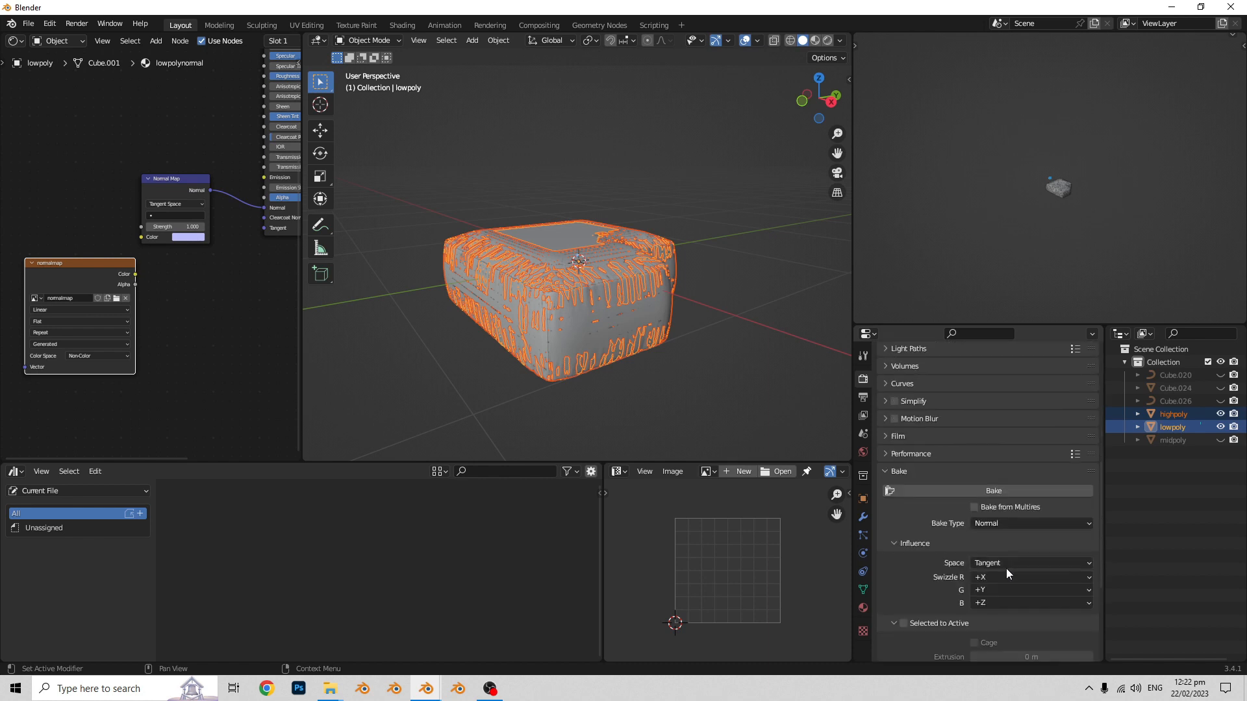
scroll(970, 478, "down", 5)
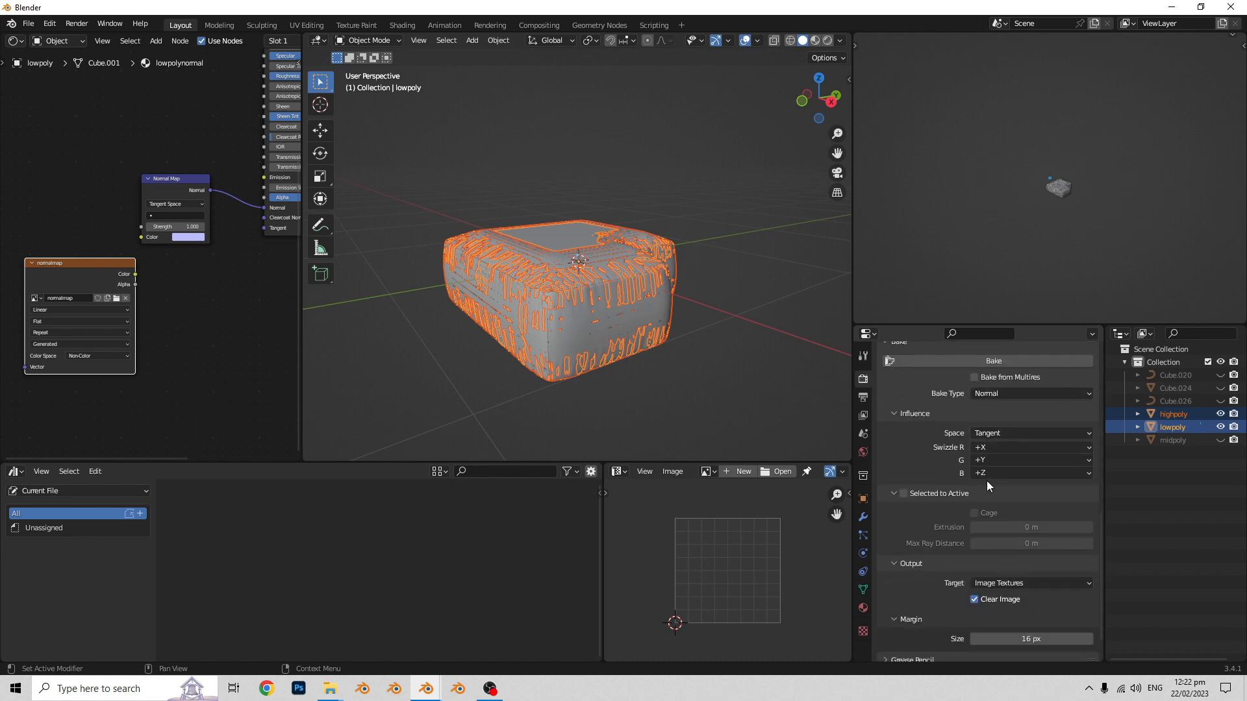
left_click(904, 495)
scroll(1032, 514, "down", 2)
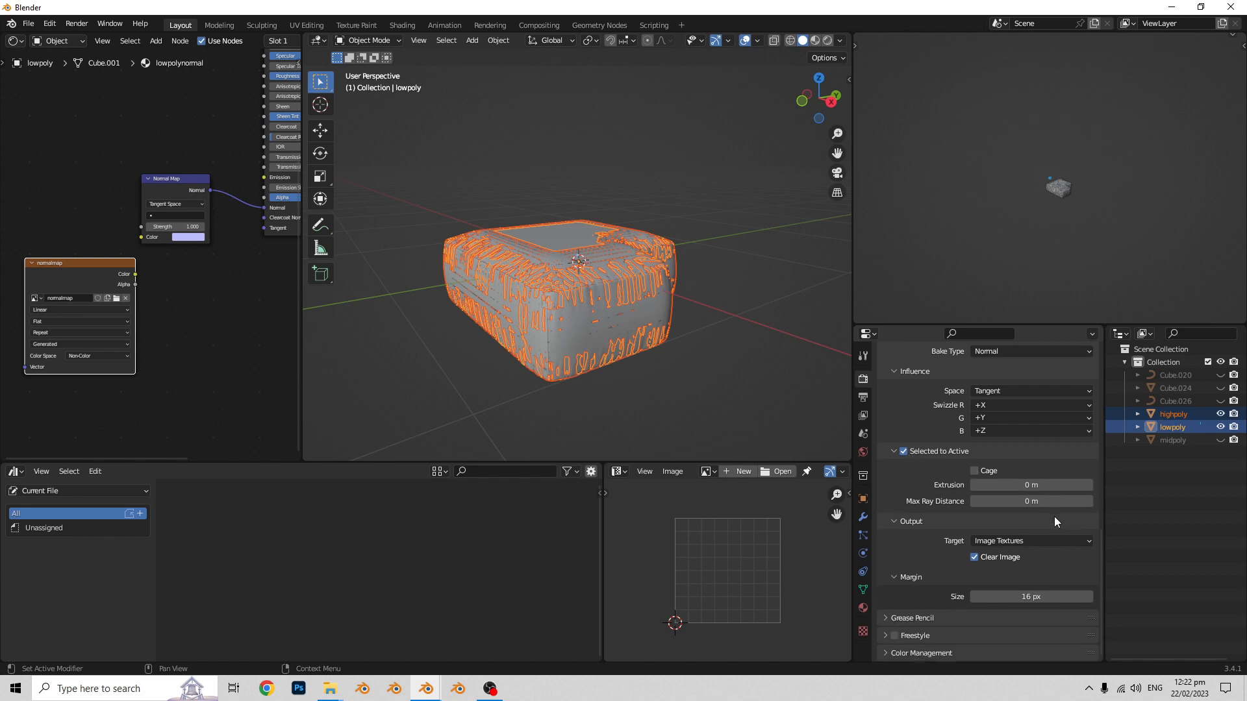
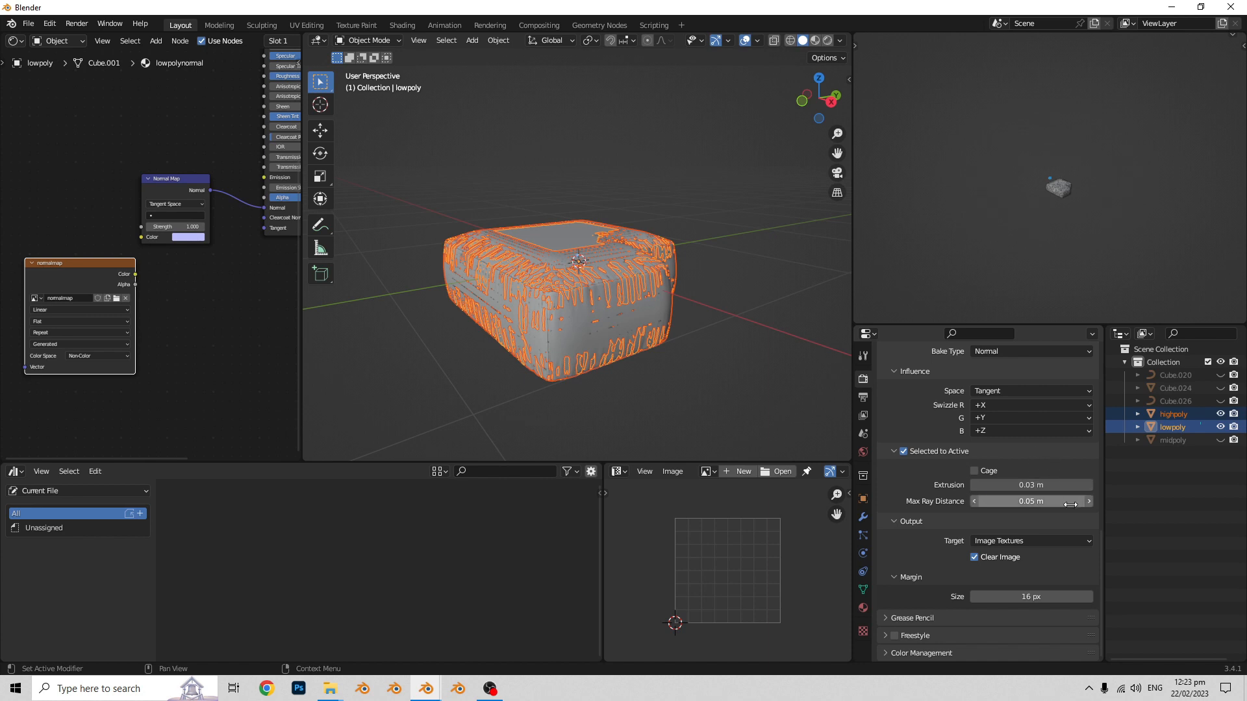
- Bake the highpoly block's tangent-space normals onto the lowpoly block's normalmap image
scroll(1010, 510, "up", 3)
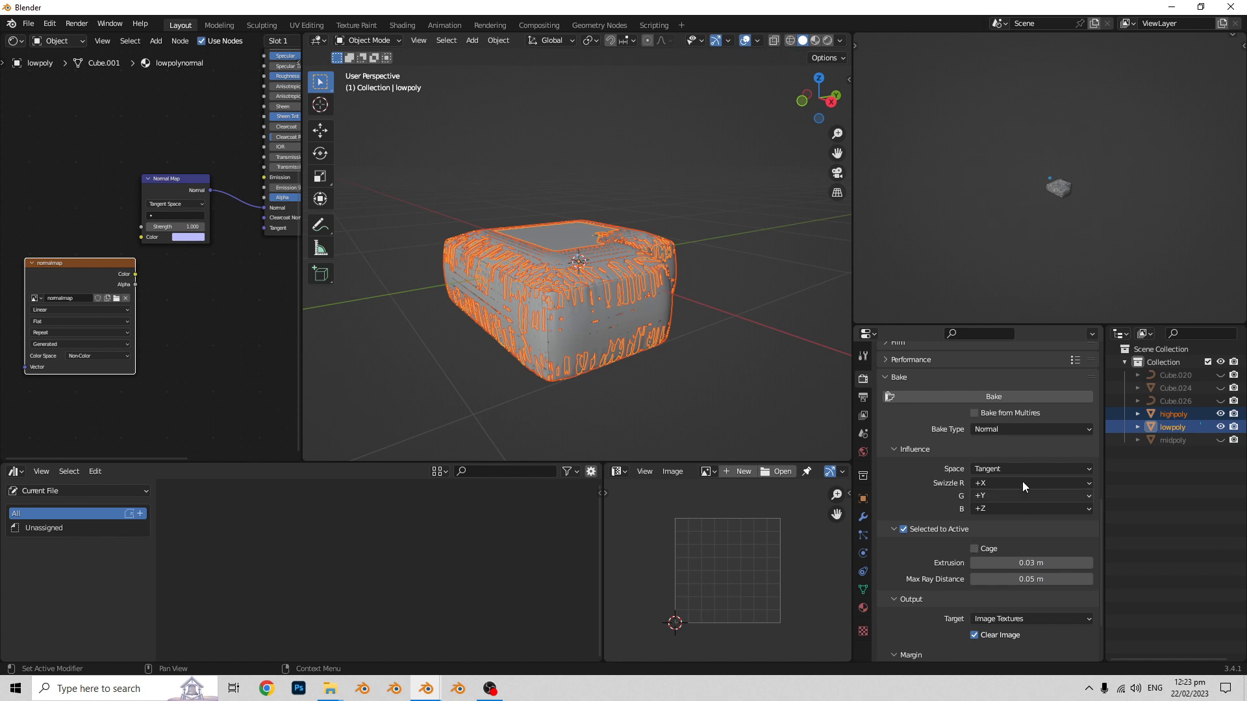
scroll(1046, 576, "down", 1)
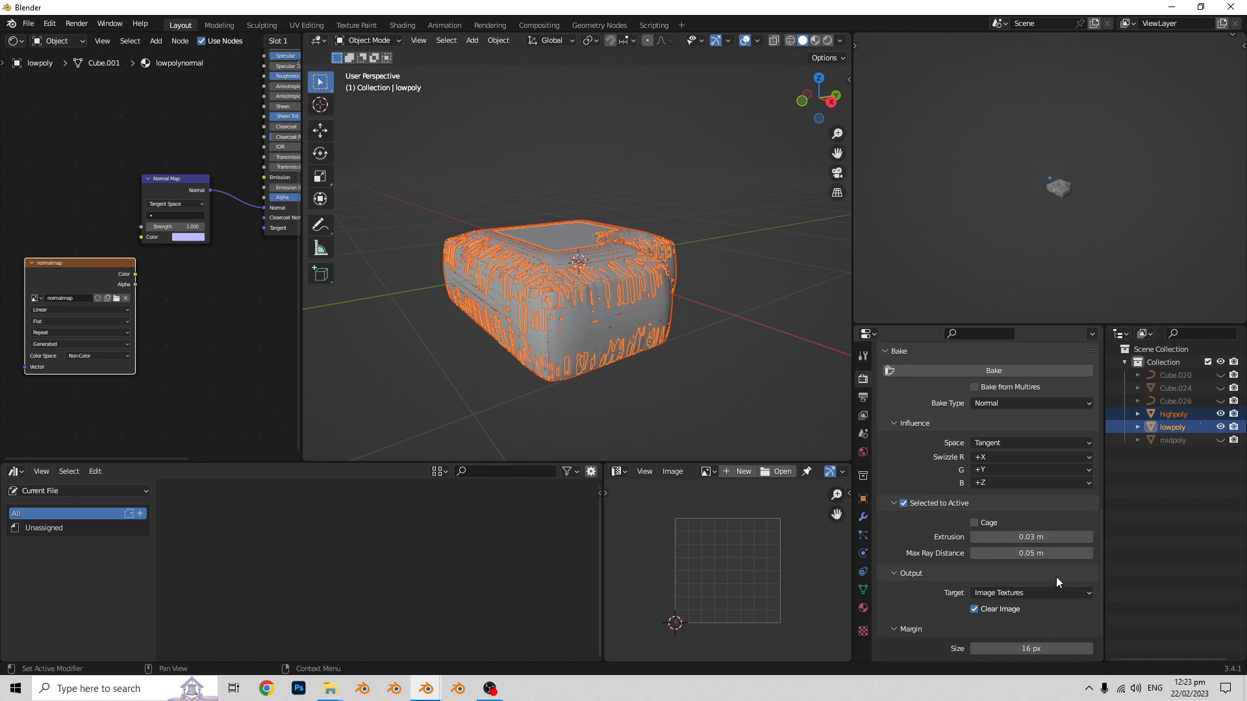
scroll(1032, 555, "up", 1)
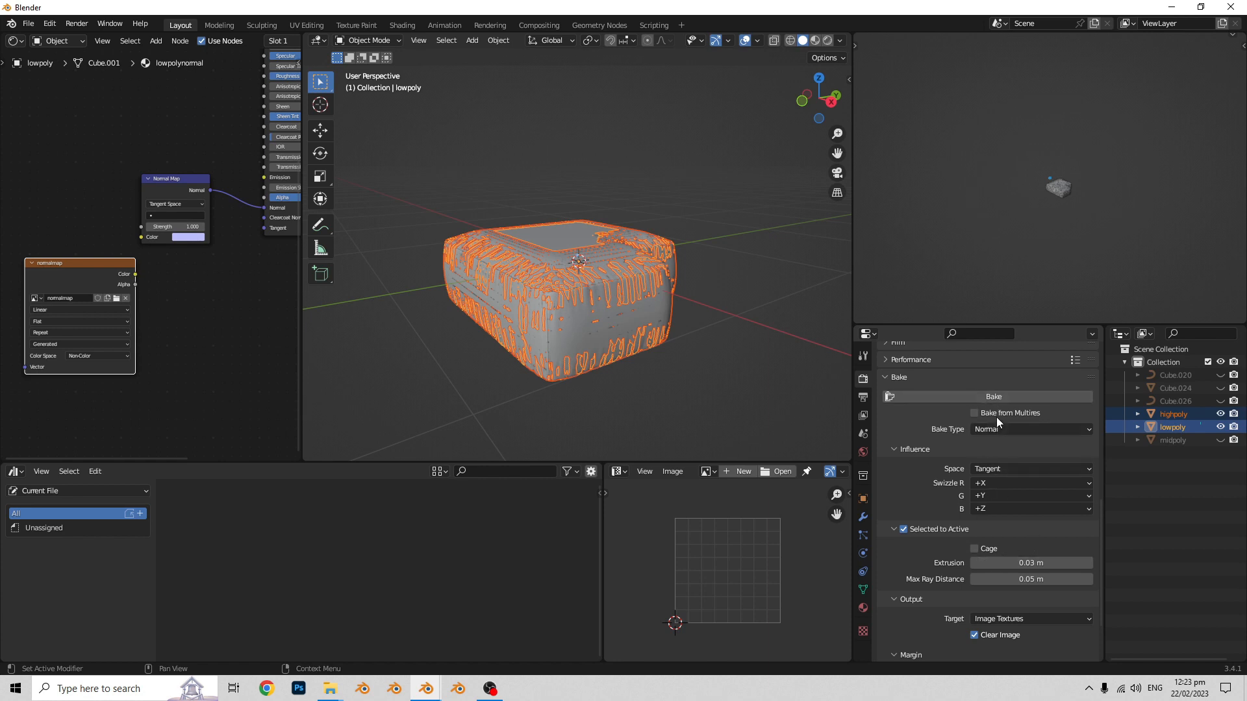
left_click(1008, 398)
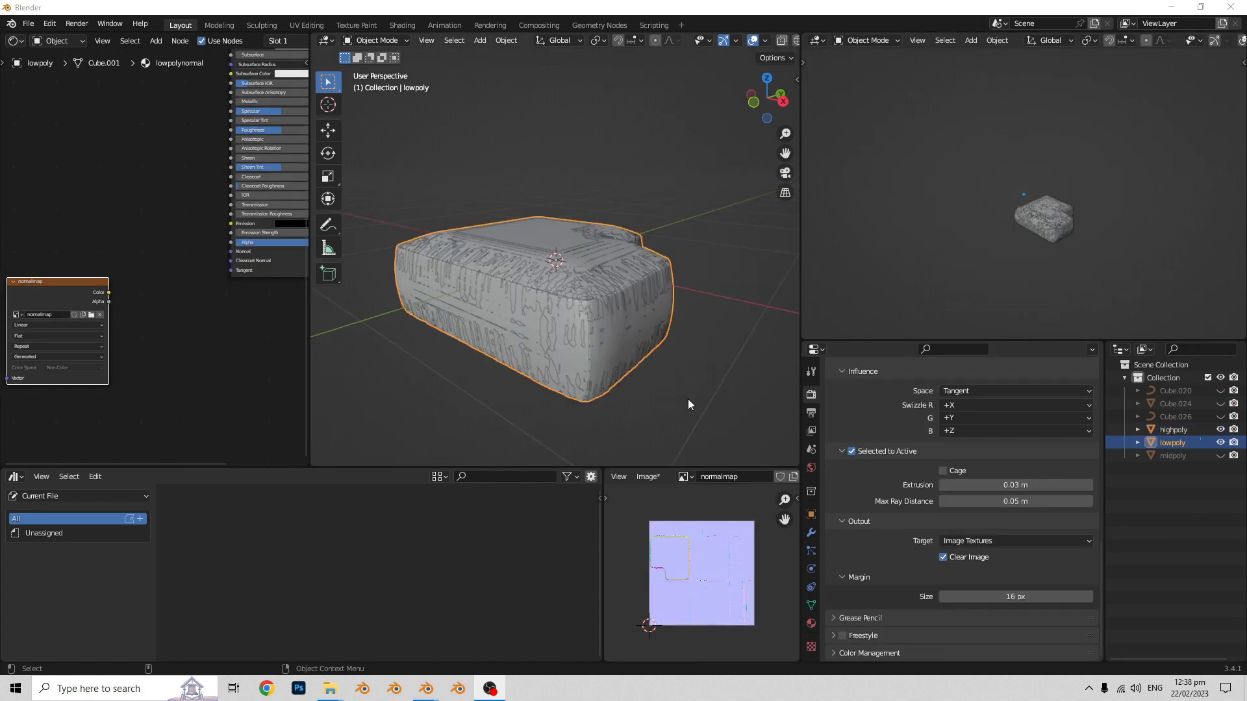
- Turn the camera viewport into an Image Editor and examine the baked normalmap in it
left_click(817, 41)
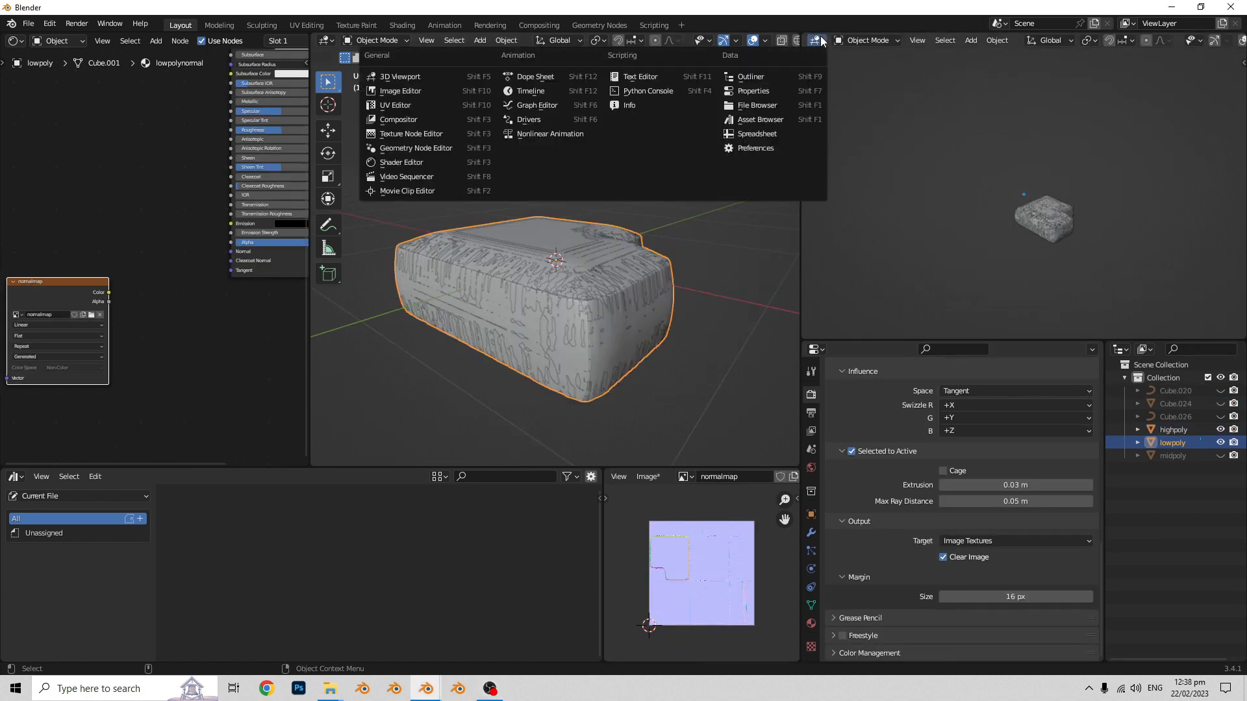
left_click(426, 95)
scroll(1163, 226, "up", 3)
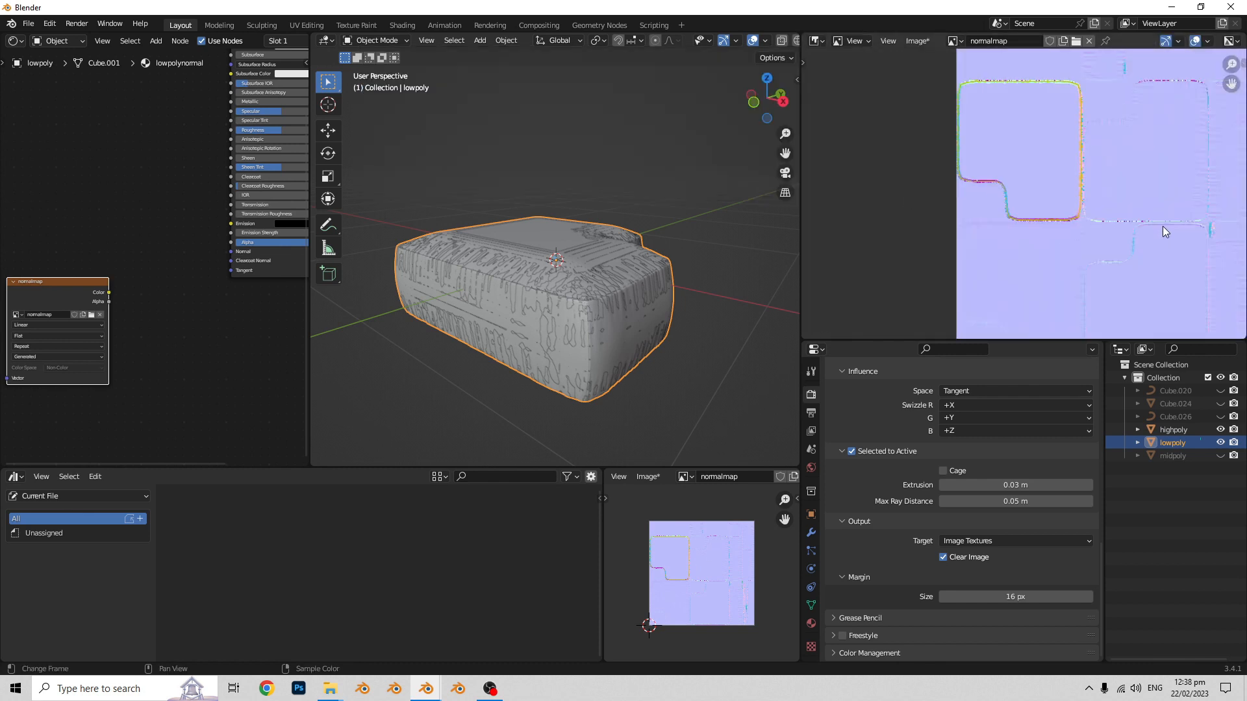
left_click_drag(1072, 341, 1072, 428)
scroll(1052, 315, "down", 2)
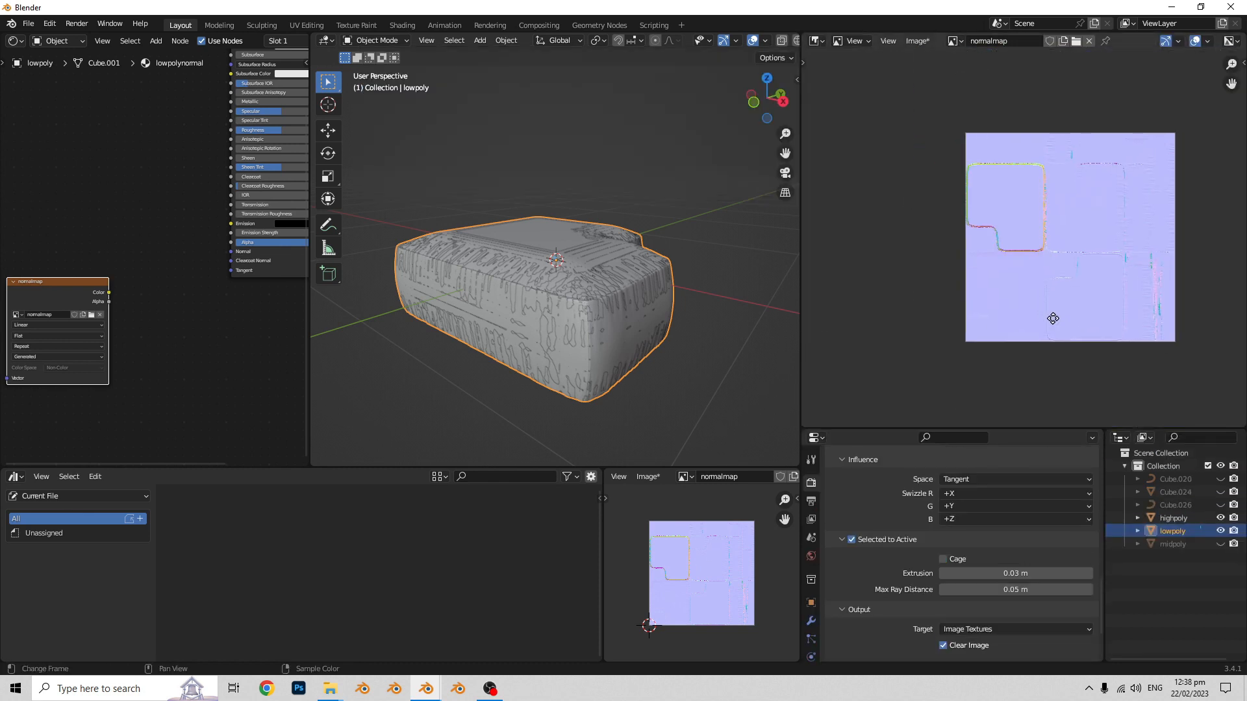
scroll(1038, 277, "up", 3)
scroll(944, 291, "down", 2)
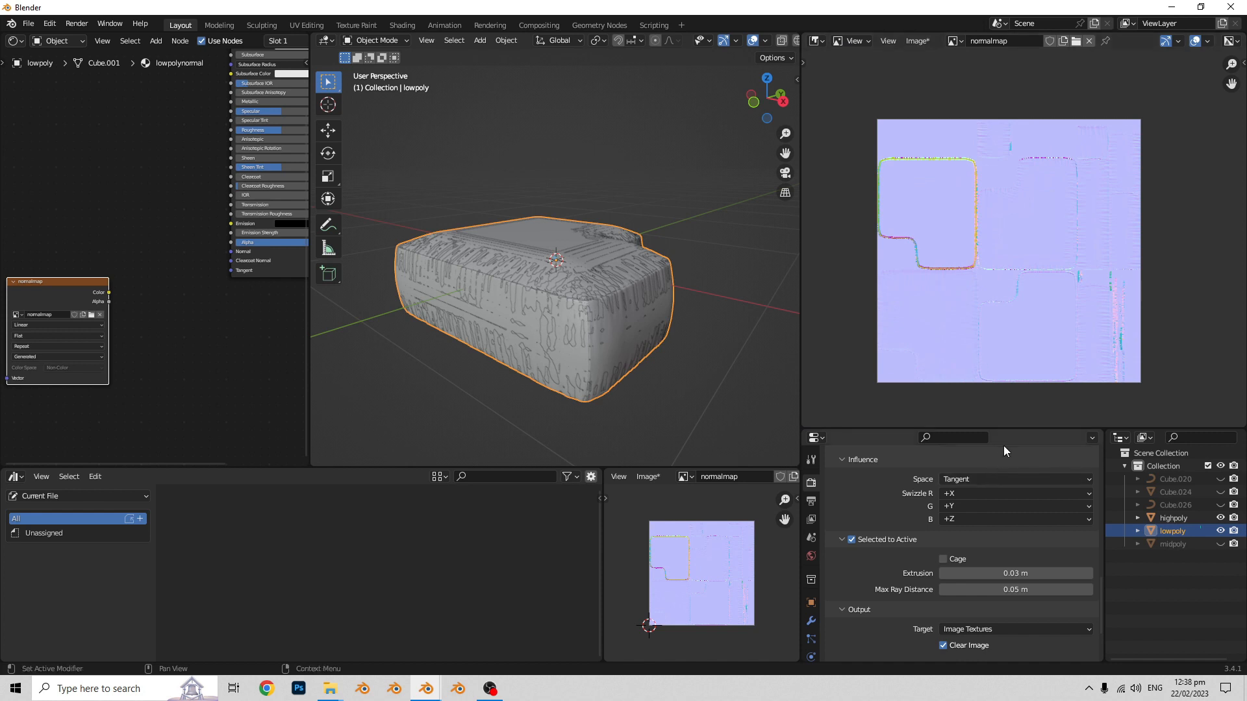
left_click_drag(1010, 428, 1011, 324)
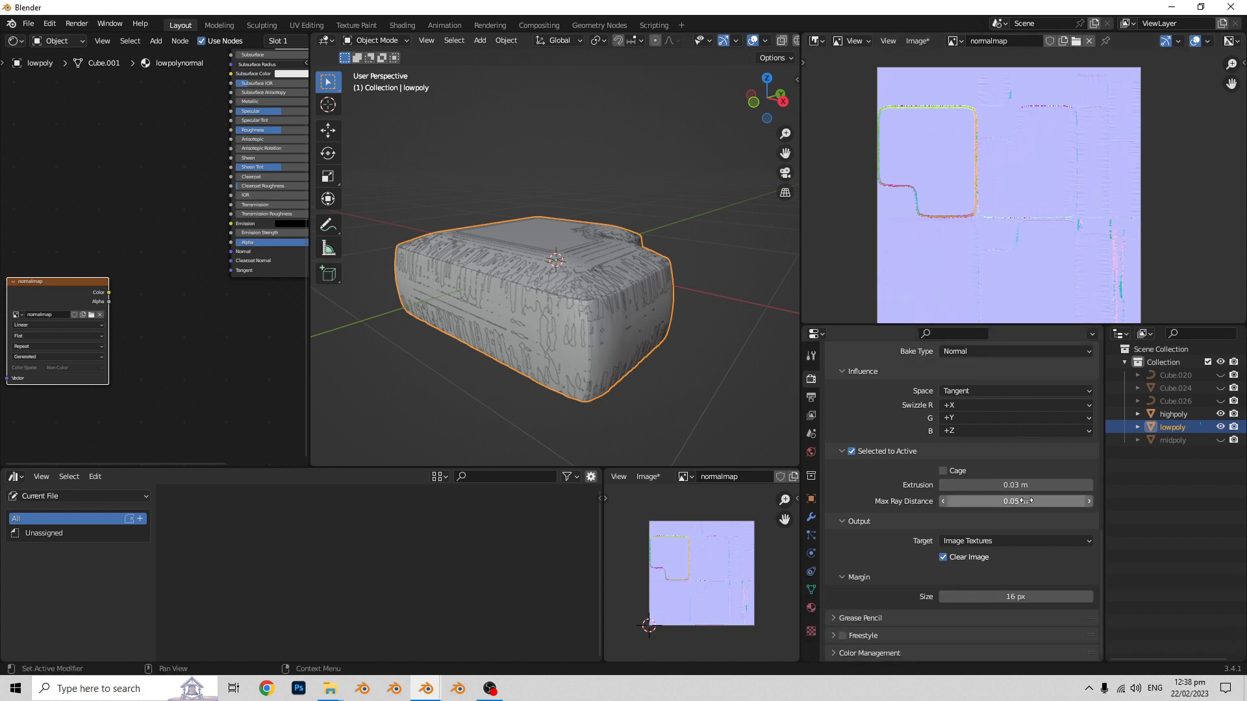
scroll(963, 174, "up", 1)
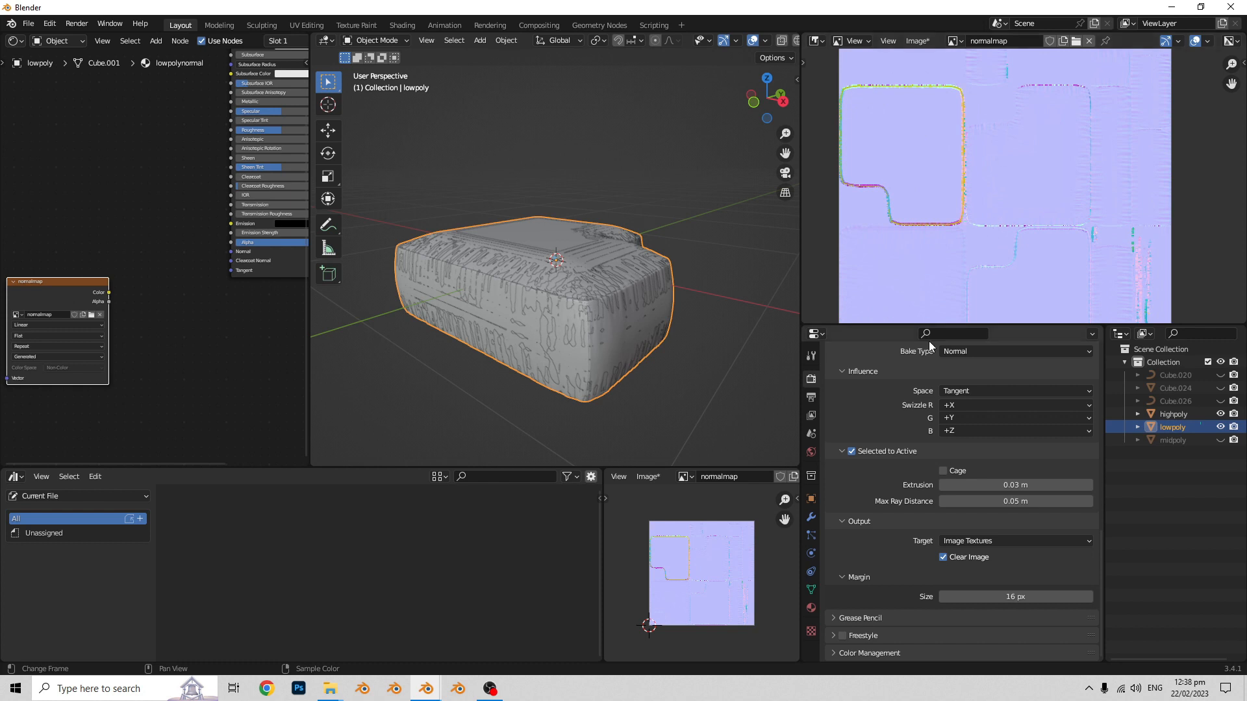
scroll(930, 313, "down", 1)
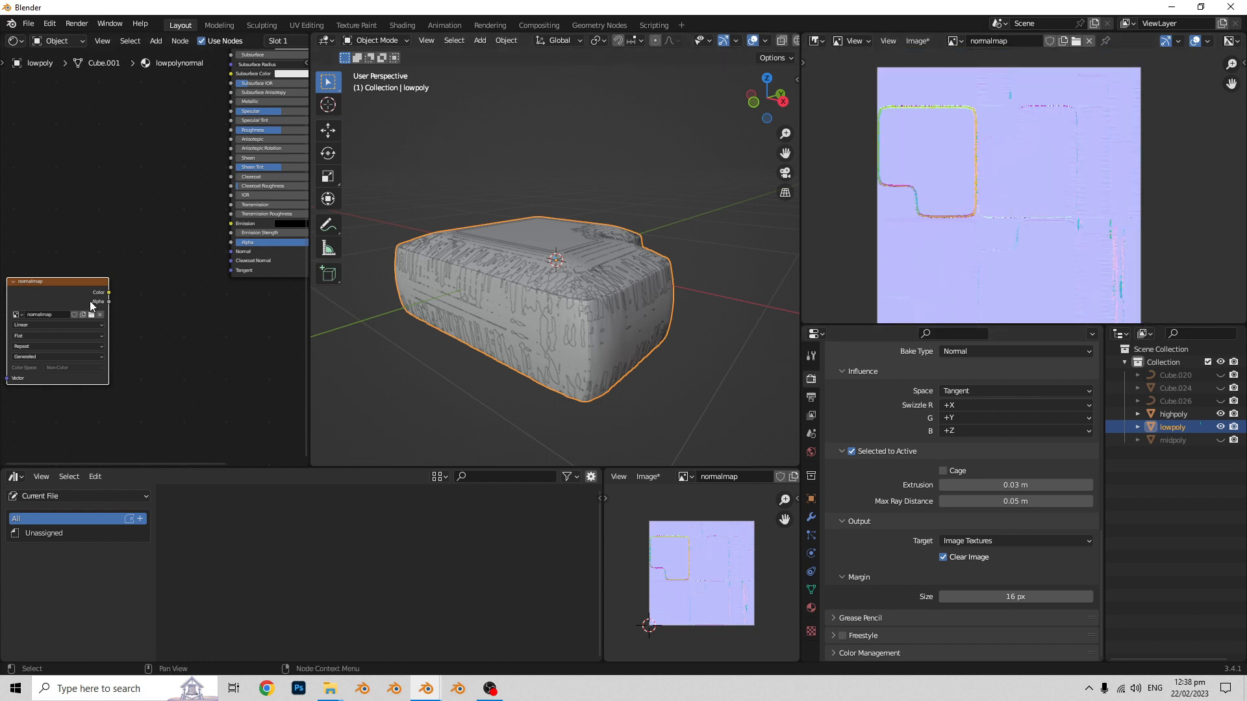
- Add a Normal Map node and link the normalmap texture's Color through it to the Principled BSDF's Normal input
key("shift+a")
type("no")
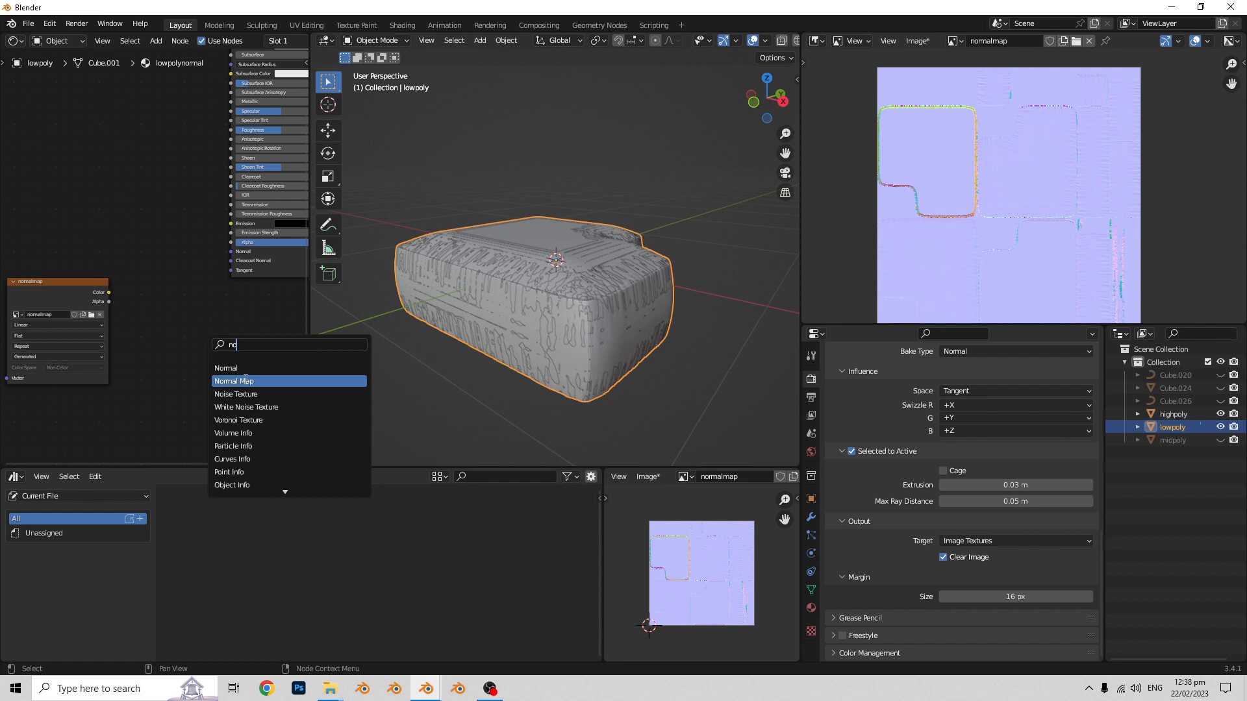
left_click(234, 381)
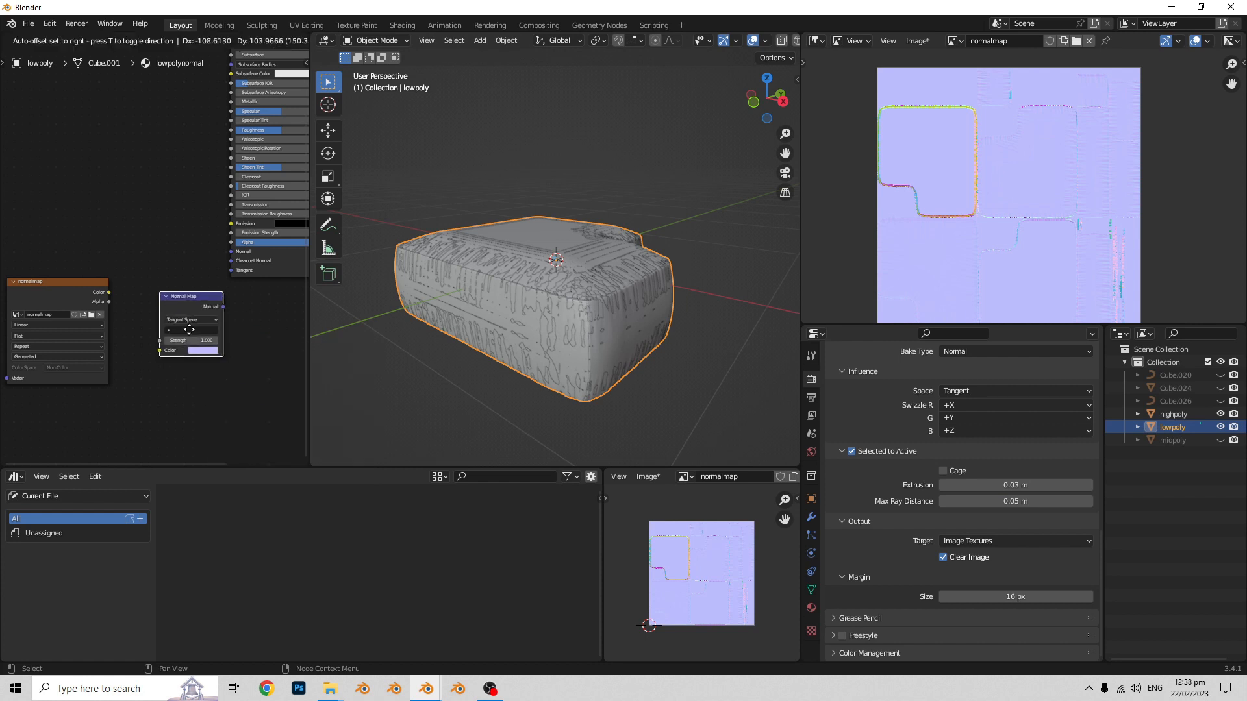
left_click(129, 302)
left_click_drag(129, 332, 133, 341)
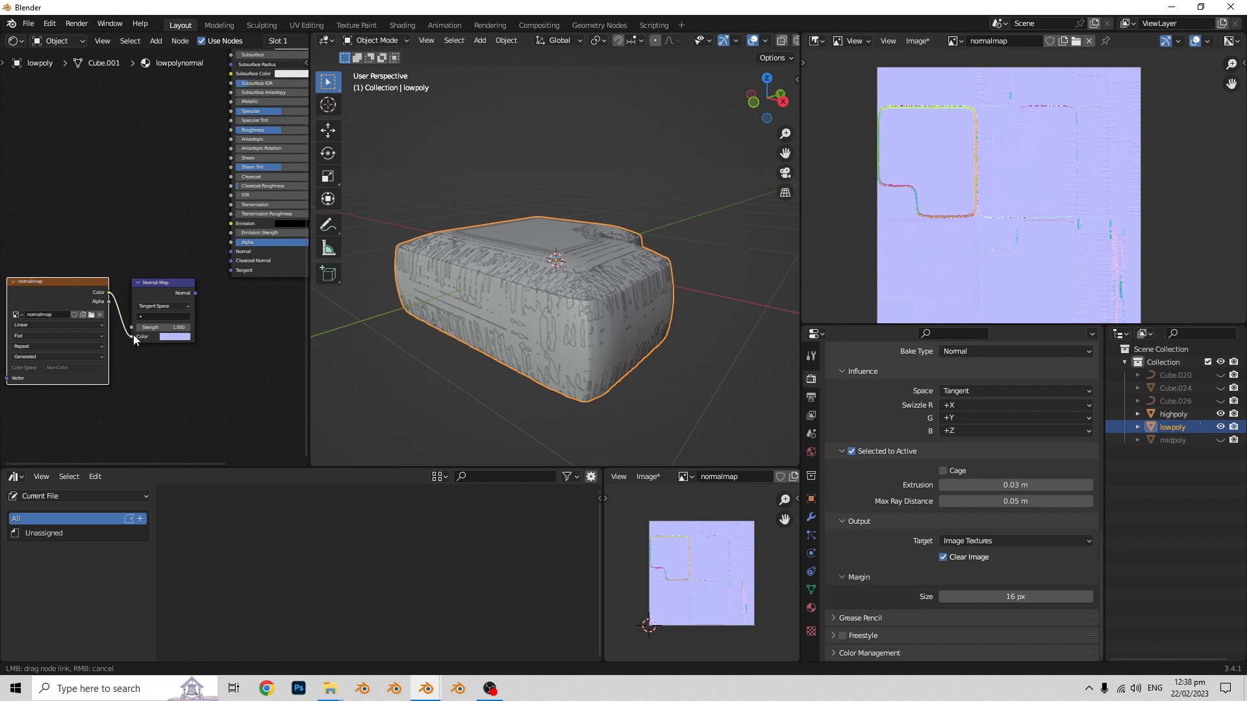
left_click_drag(195, 293, 230, 255)
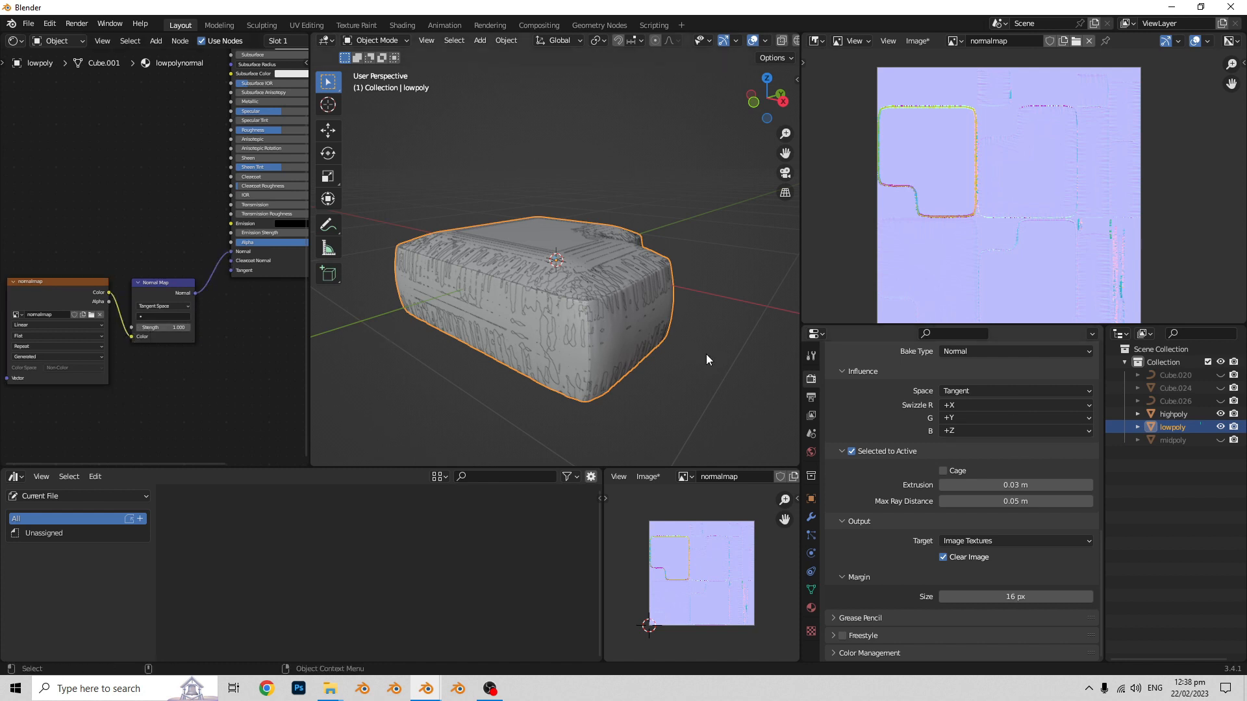
- Switch the 3D viewport to Rendered shading and enlarge it in both directions
key("z")
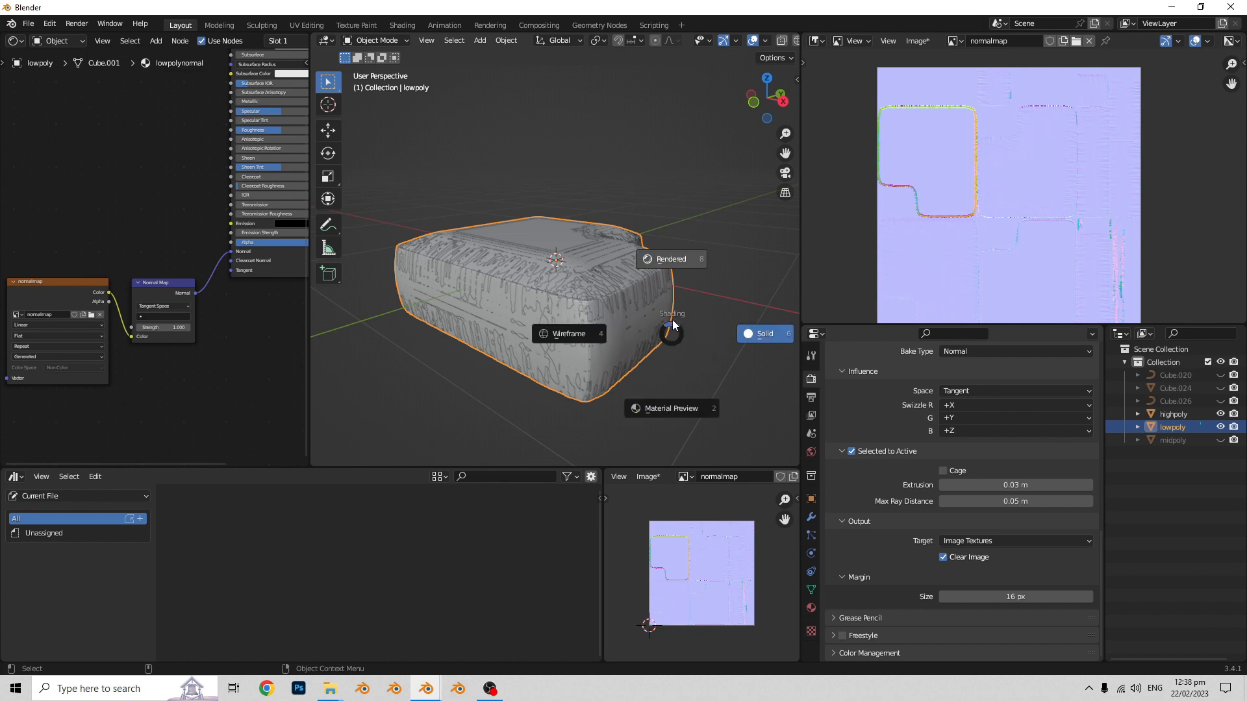
left_click(695, 248)
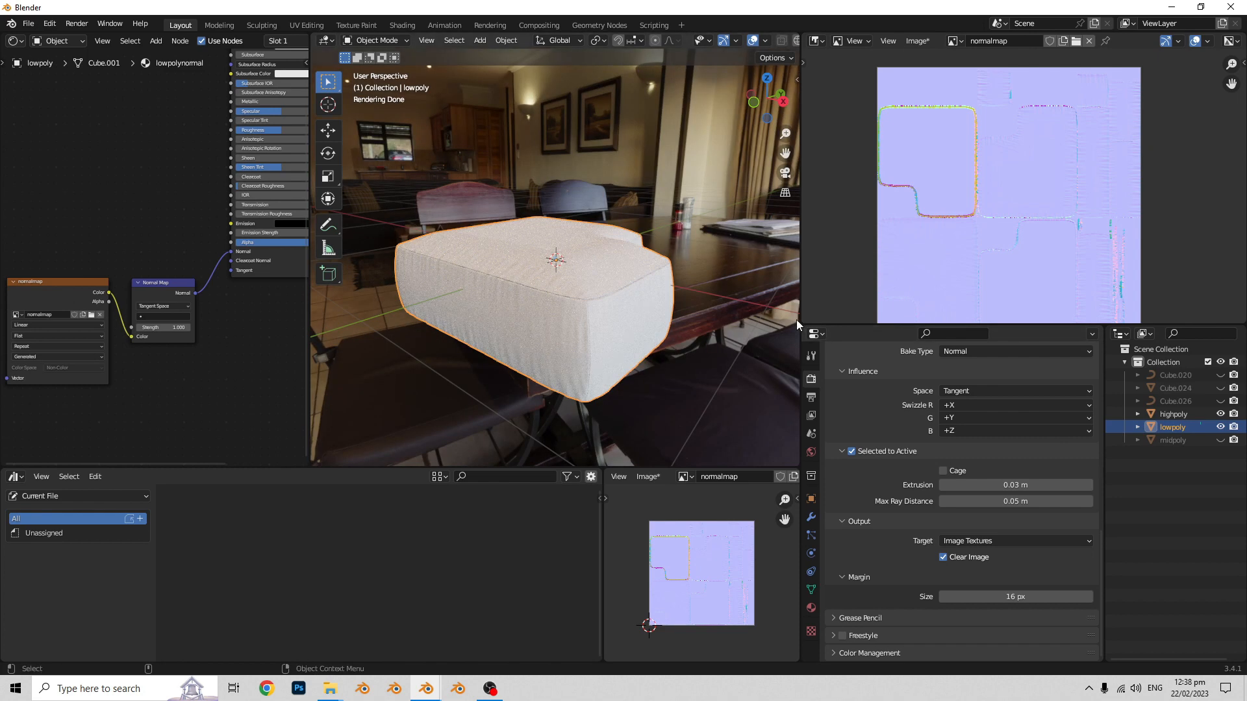
left_click_drag(803, 314, 921, 314)
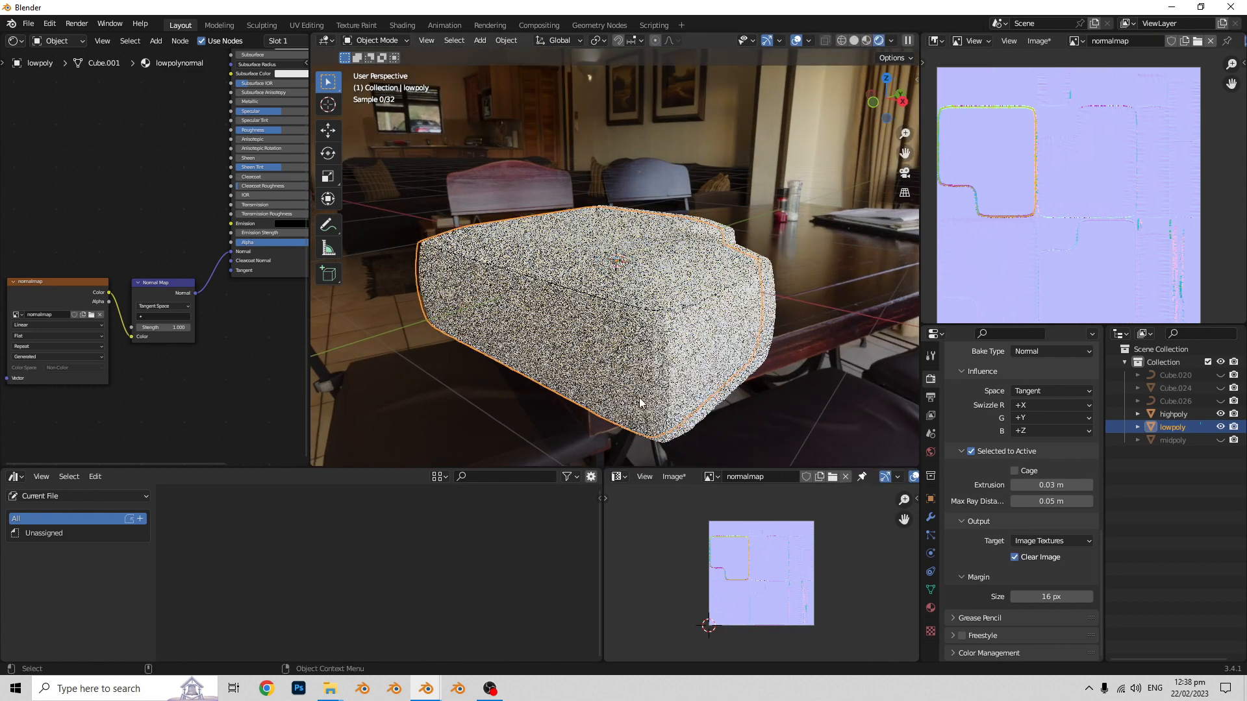
left_click_drag(311, 415, 208, 422)
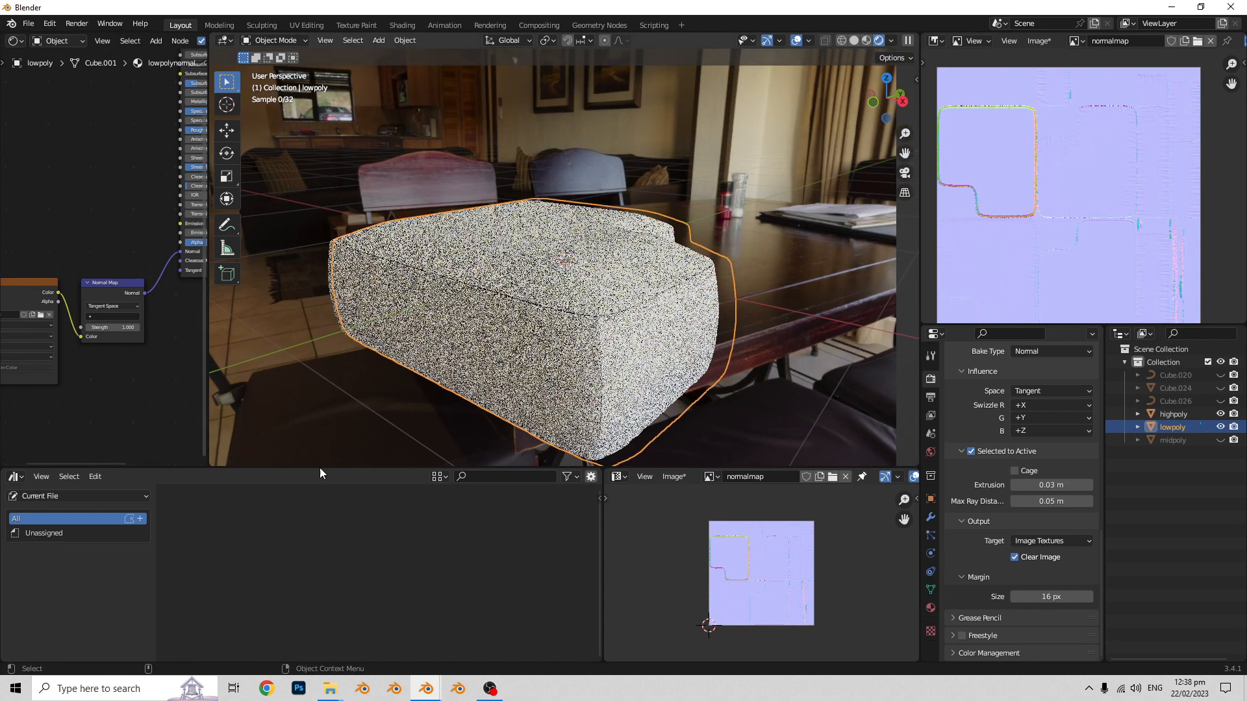
left_click_drag(320, 468, 324, 525)
- Raise the highpoly block along Z until it sits above the lowpoly block
left_click(573, 368)
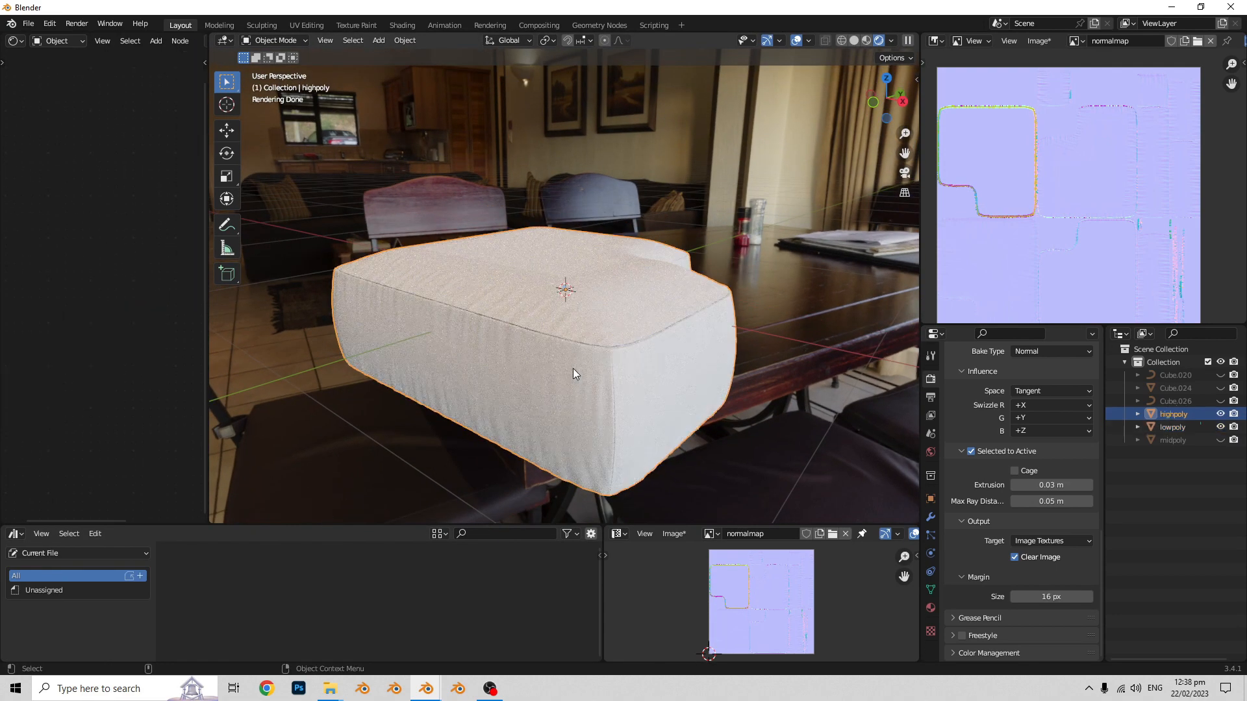
key("g")
key("z")
left_click(589, 255)
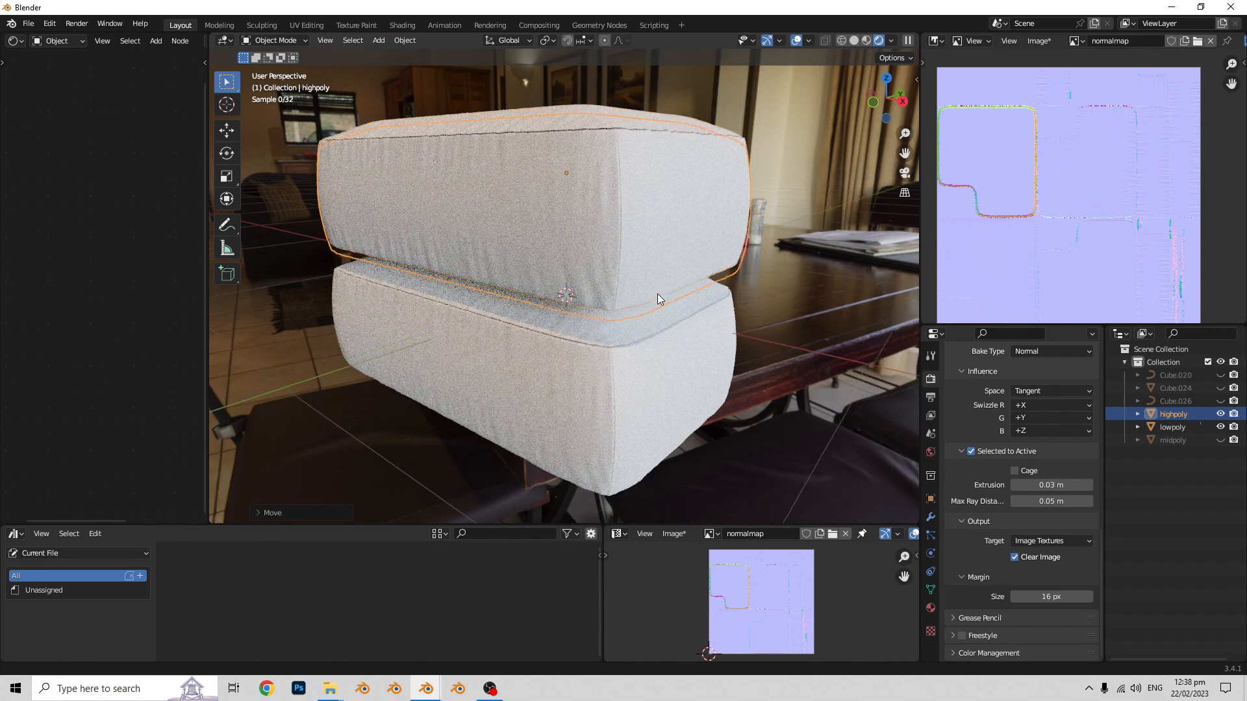
middle_click_drag(645, 323, 681, 373)
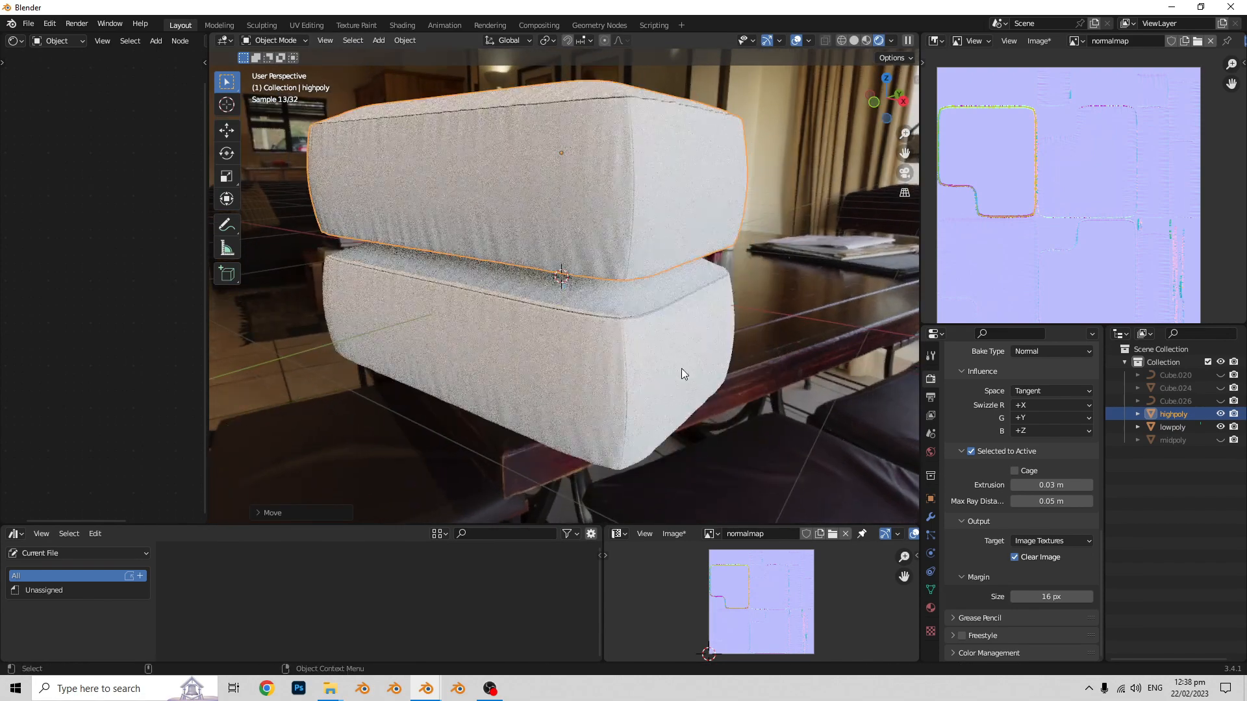
- Select the lowpoly block and inspect its mesh in Edit Mode
left_click(1167, 412)
left_click(1169, 427)
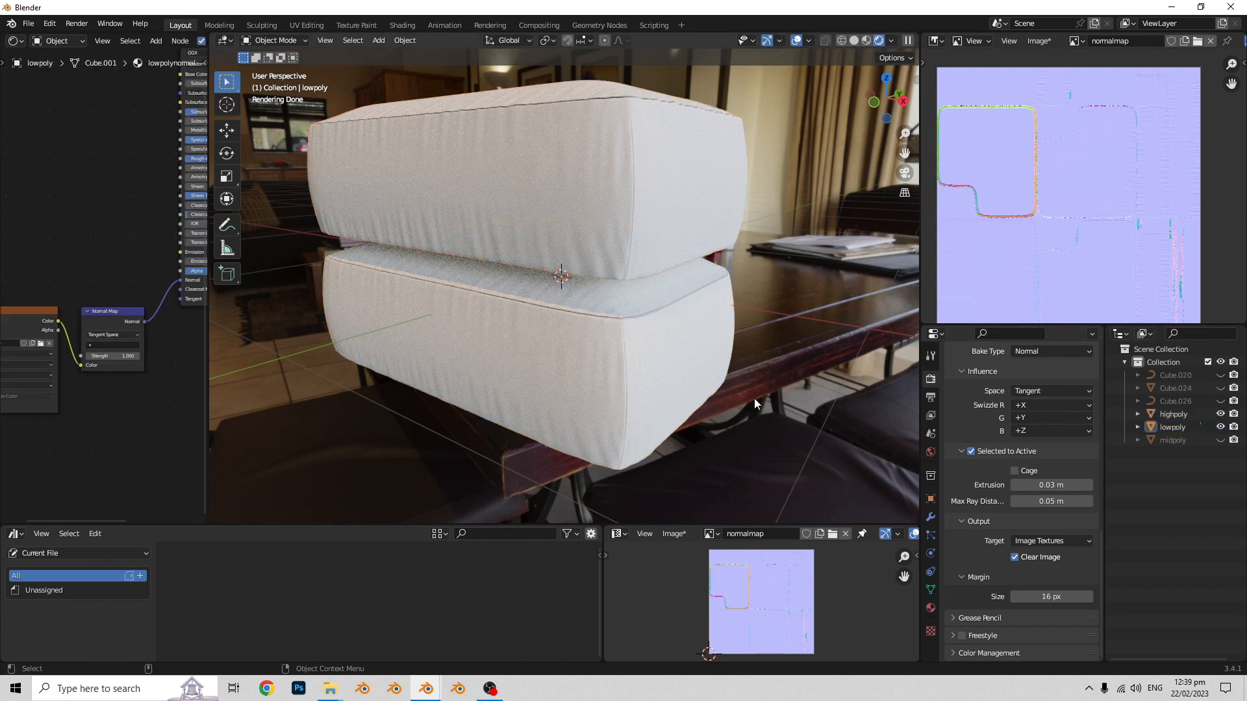
middle_click_drag(678, 394, 709, 392)
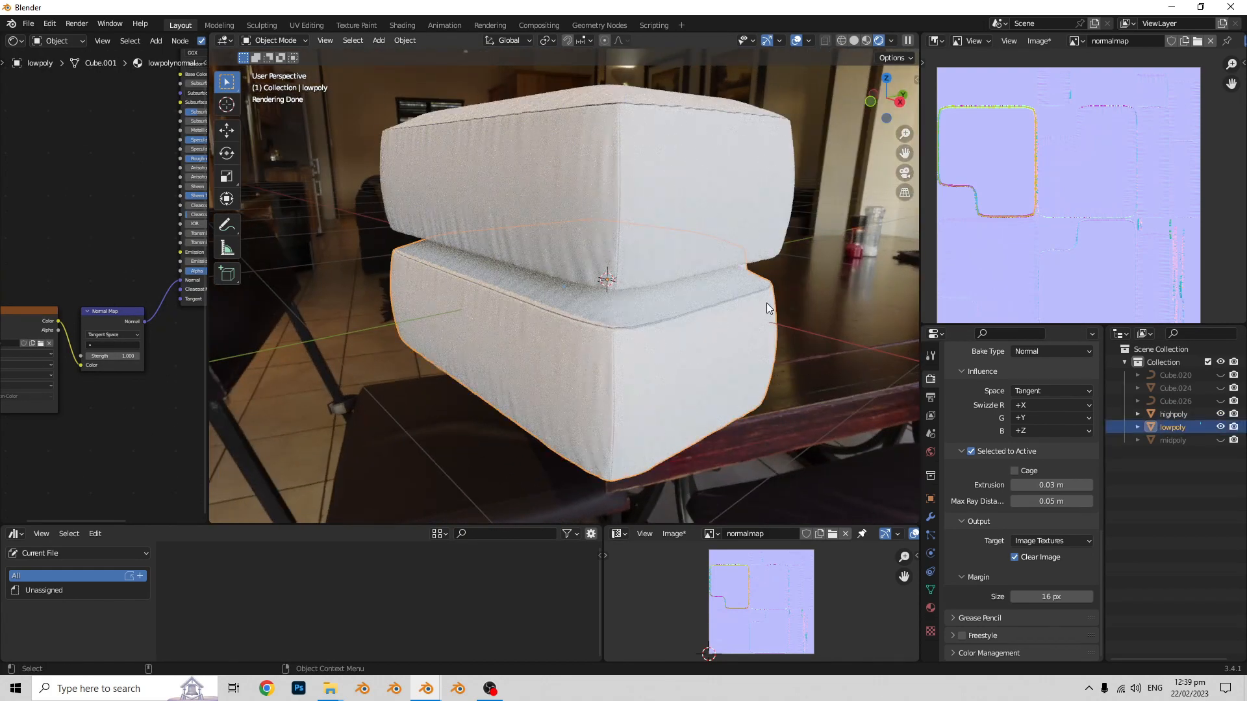
middle_click_drag(679, 244, 561, 356)
key("Tab")
key("Tab")
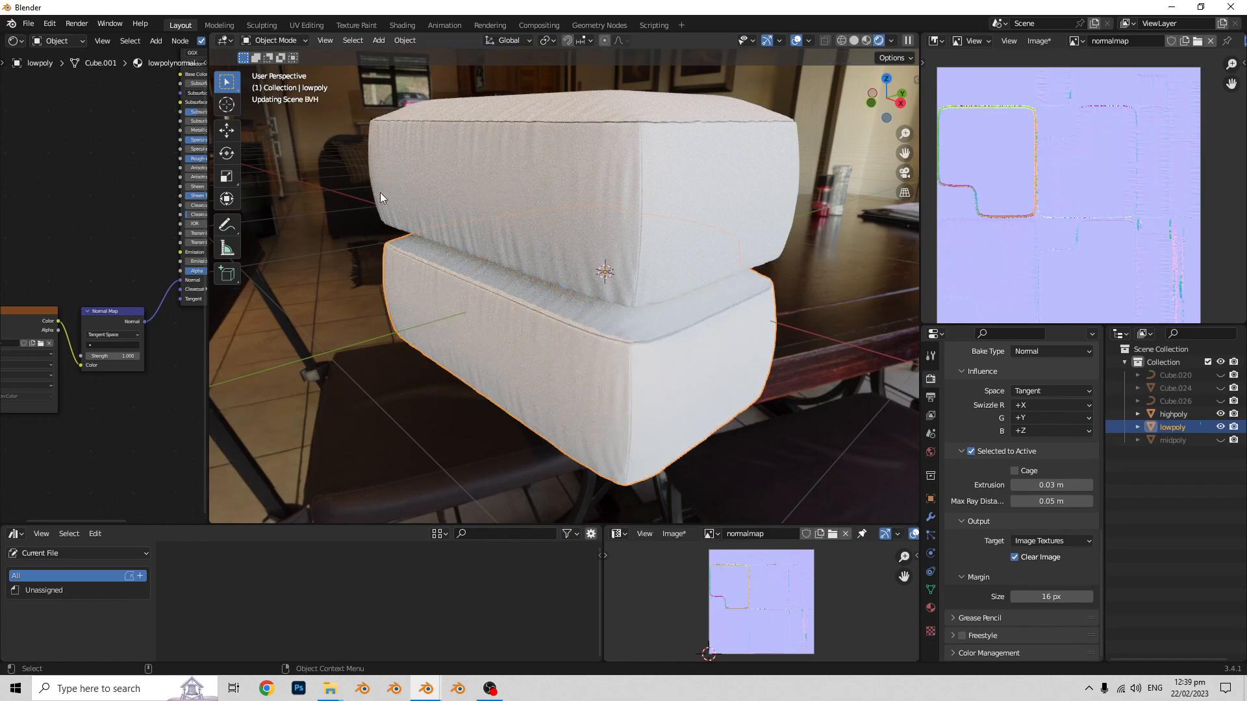
- Inspect the highpoly block's mesh in Edit Mode and compare both rendered blocks from several angles
left_click(722, 267)
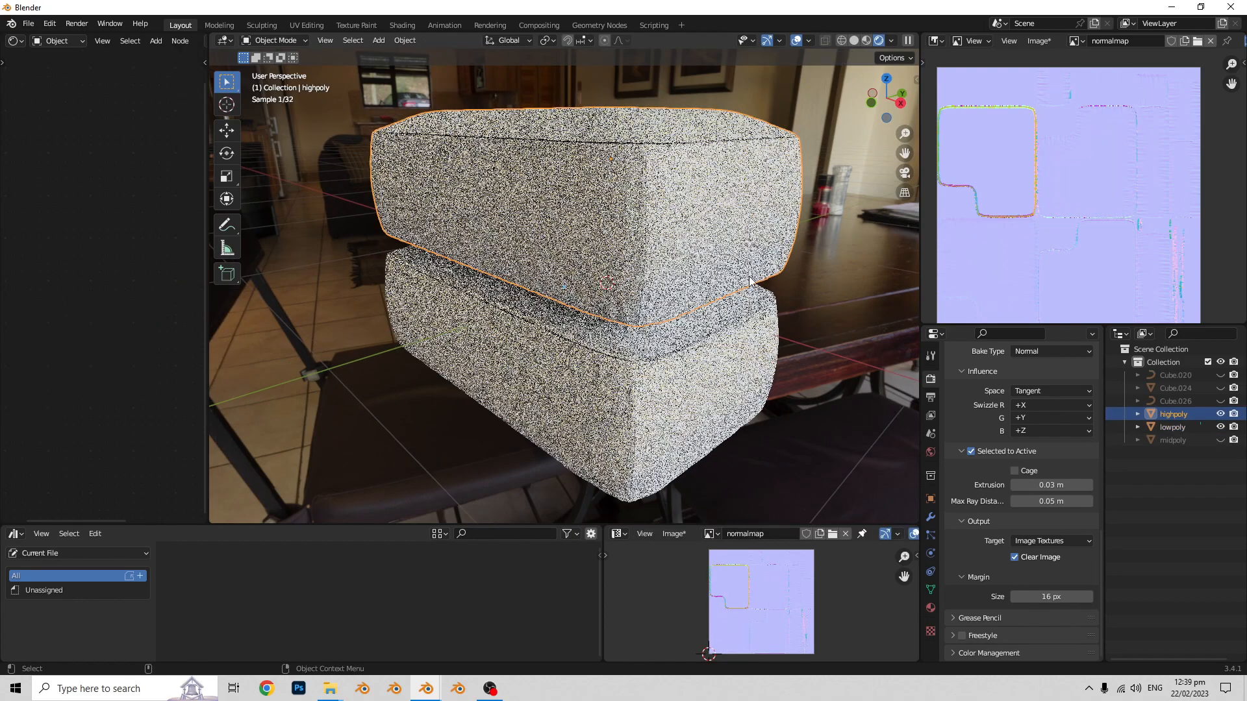
key("ctrl+Tab")
left_click(778, 321)
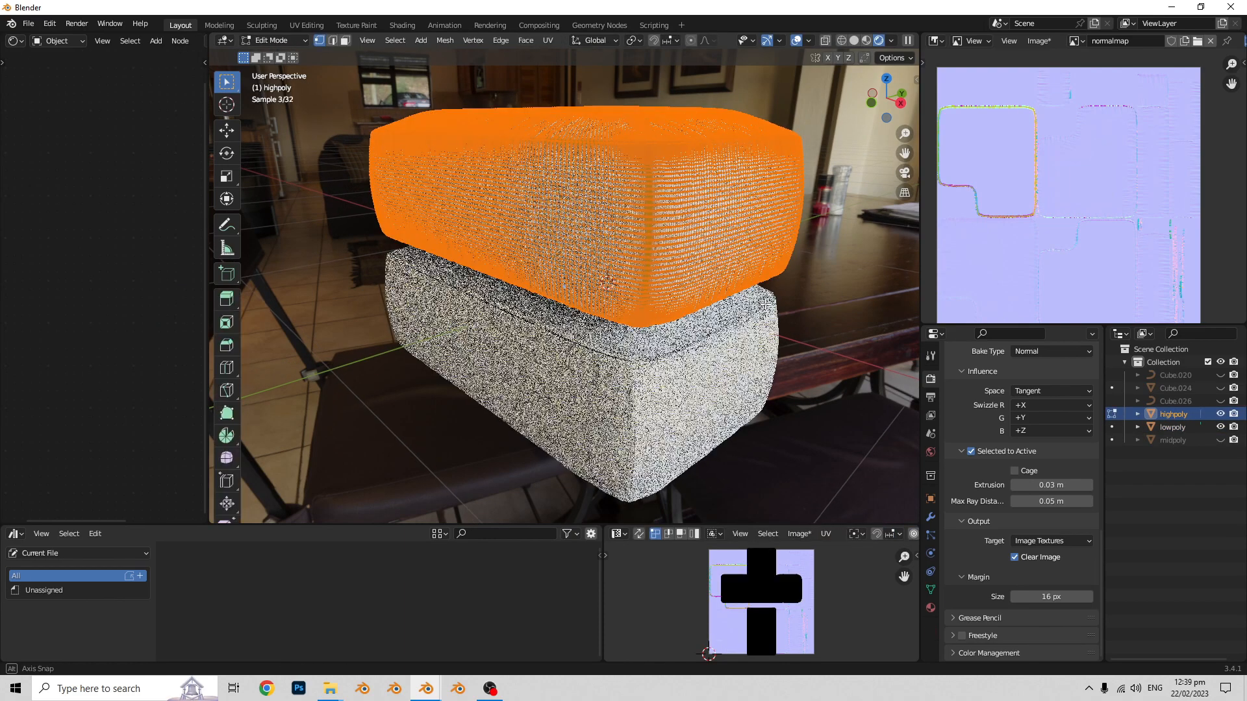
middle_click_drag(778, 320, 617, 309)
key("Tab")
middle_click_drag(722, 340, 695, 320)
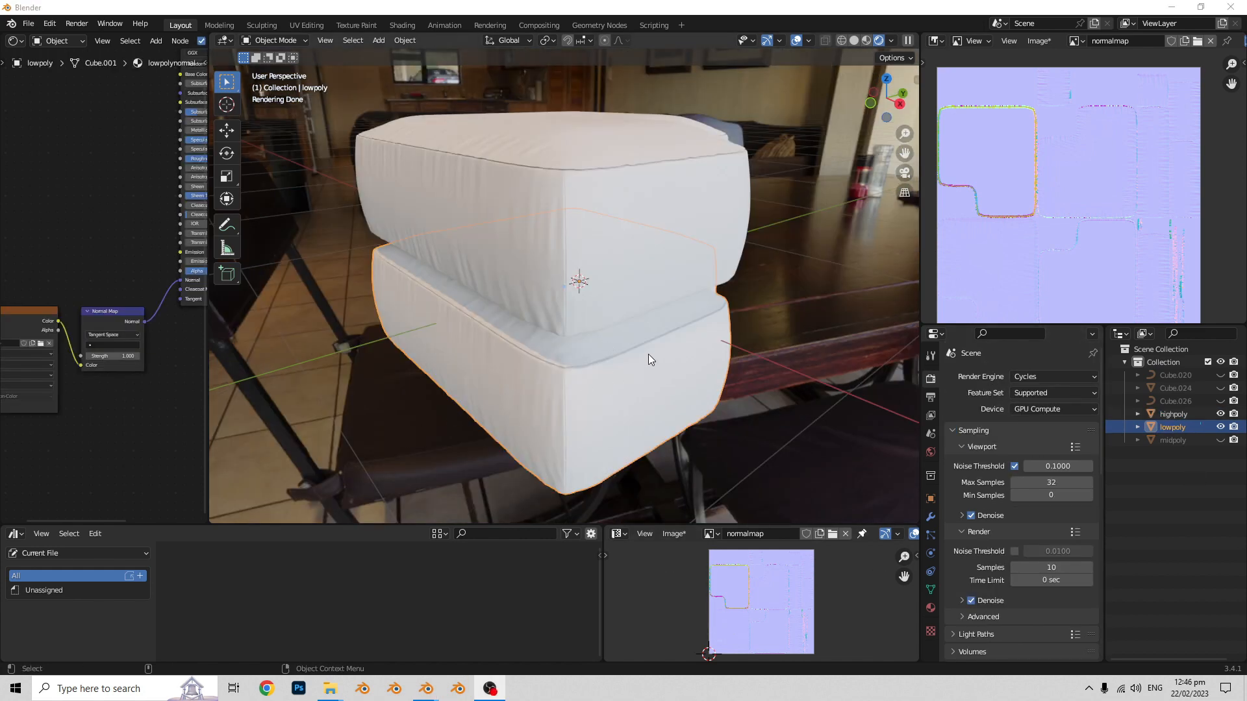
mouse_move(640, 365)
middle_mouse_down()
mouse_move(634, 350)
mouse_move(645, 349)
mouse_move(609, 356)
mouse_move(626, 361)
middle_mouse_up()
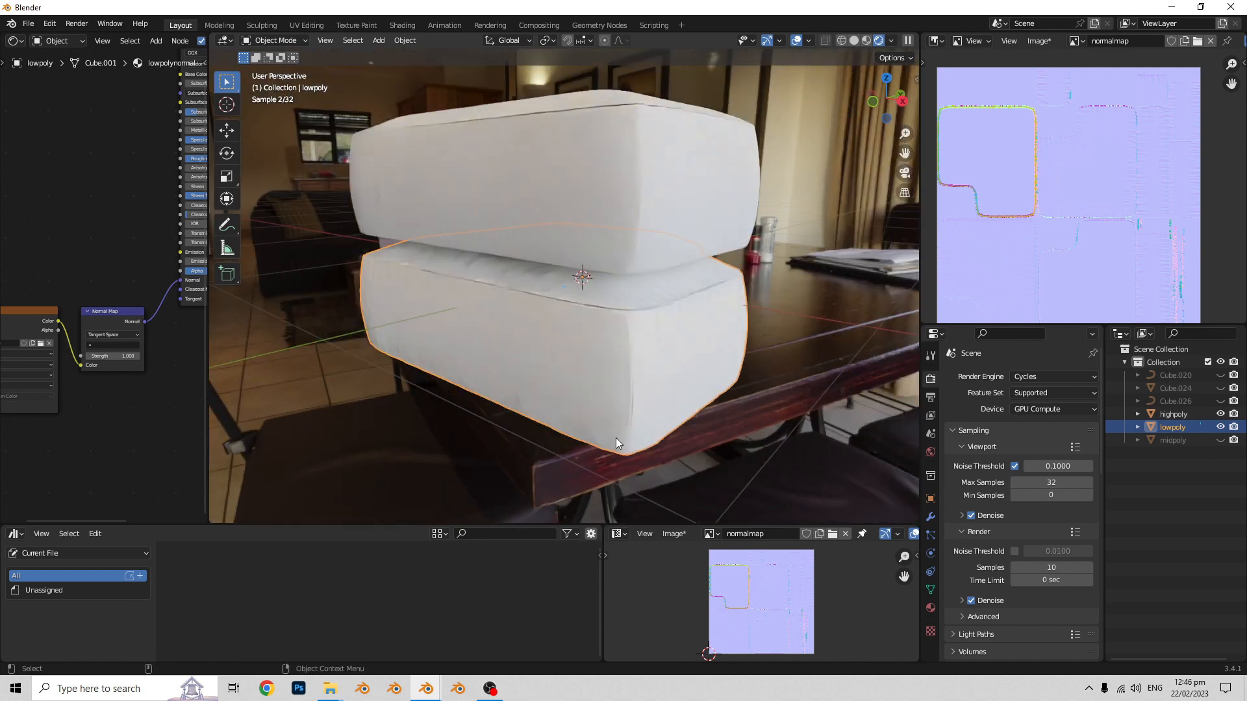
middle_click_drag(613, 402, 662, 426)
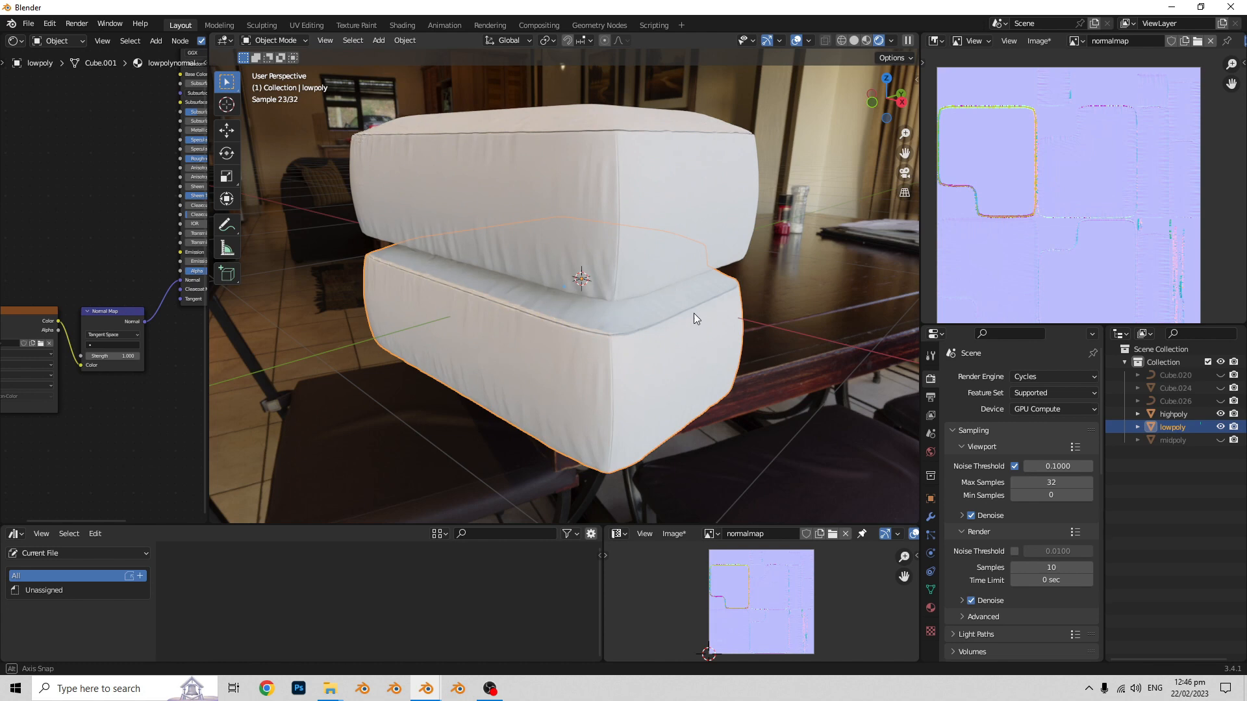
middle_click_drag(693, 318, 669, 354)
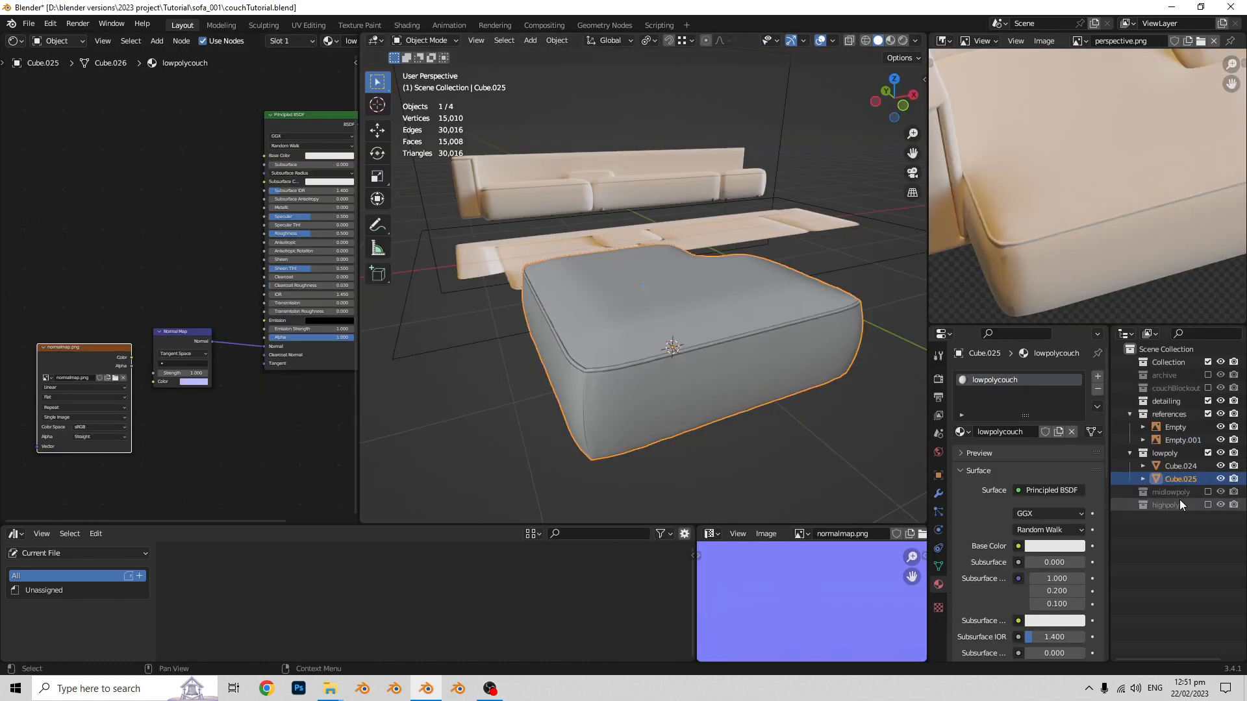
- In the couchTutorial.blend project, rename Cube.005 as highppoly and Cube.025 as lowpoly
left_click(1180, 518)
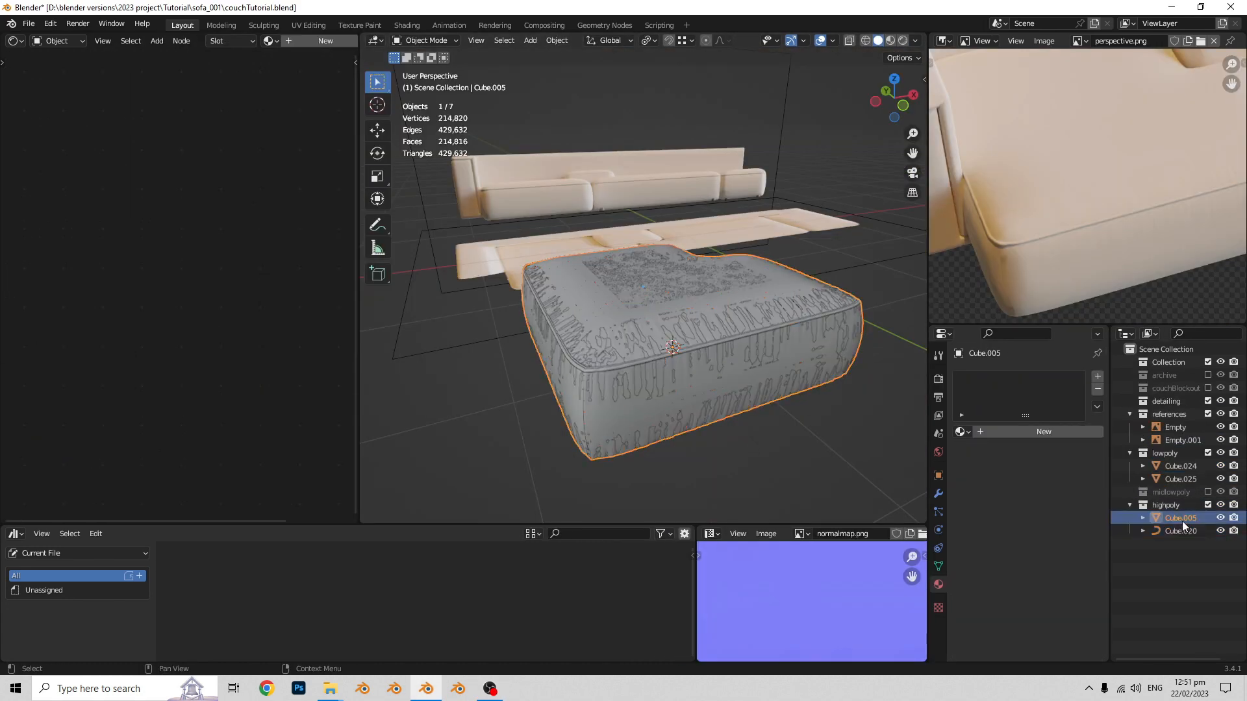
double_click(1182, 520)
type("higpoly")
key("Return")
double_click(1186, 532)
double_click(1180, 480)
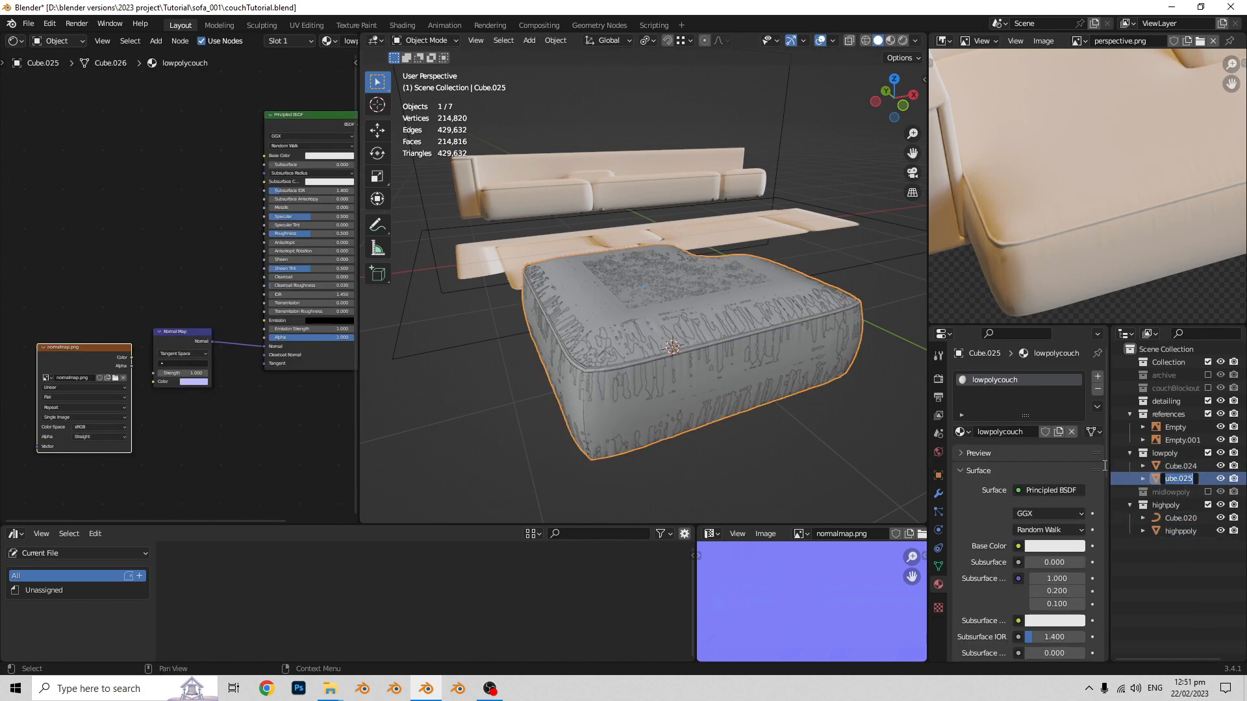
type("lowpoly")
key("Return")
- Apply Shade Smooth to lowpoly, widen the properties area, and select highppoly together with lowpoly as the active object
left_click(1182, 531, "ctrl")
left_click_drag(928, 463, 823, 464)
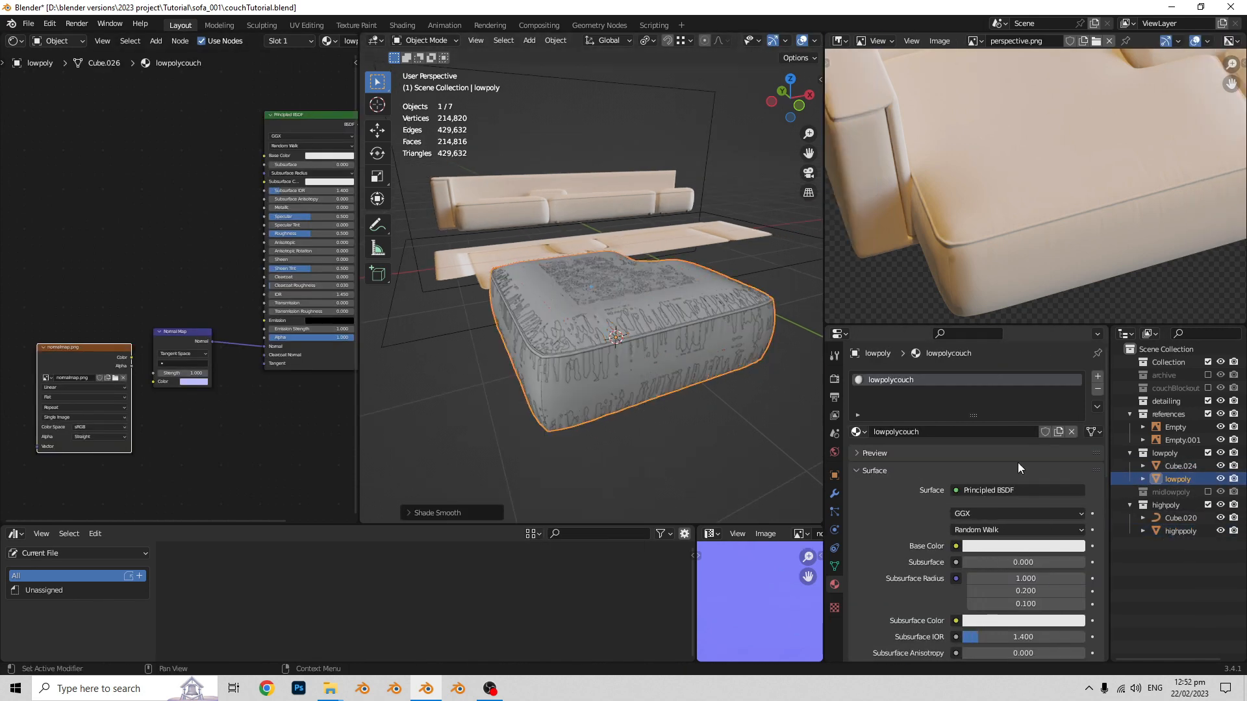
left_click(1182, 531, "ctrl")
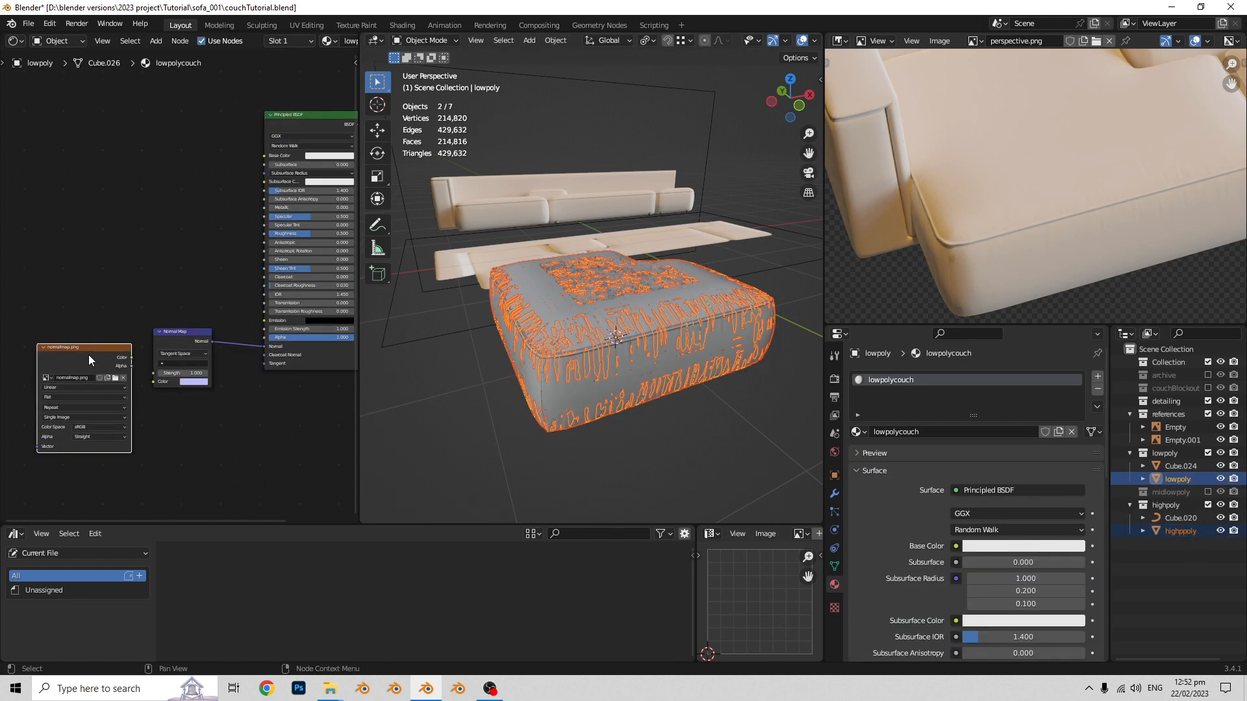
- Set the extrusion of the Selected to Active normal bake to .05 m
scroll(917, 571, "up", 5)
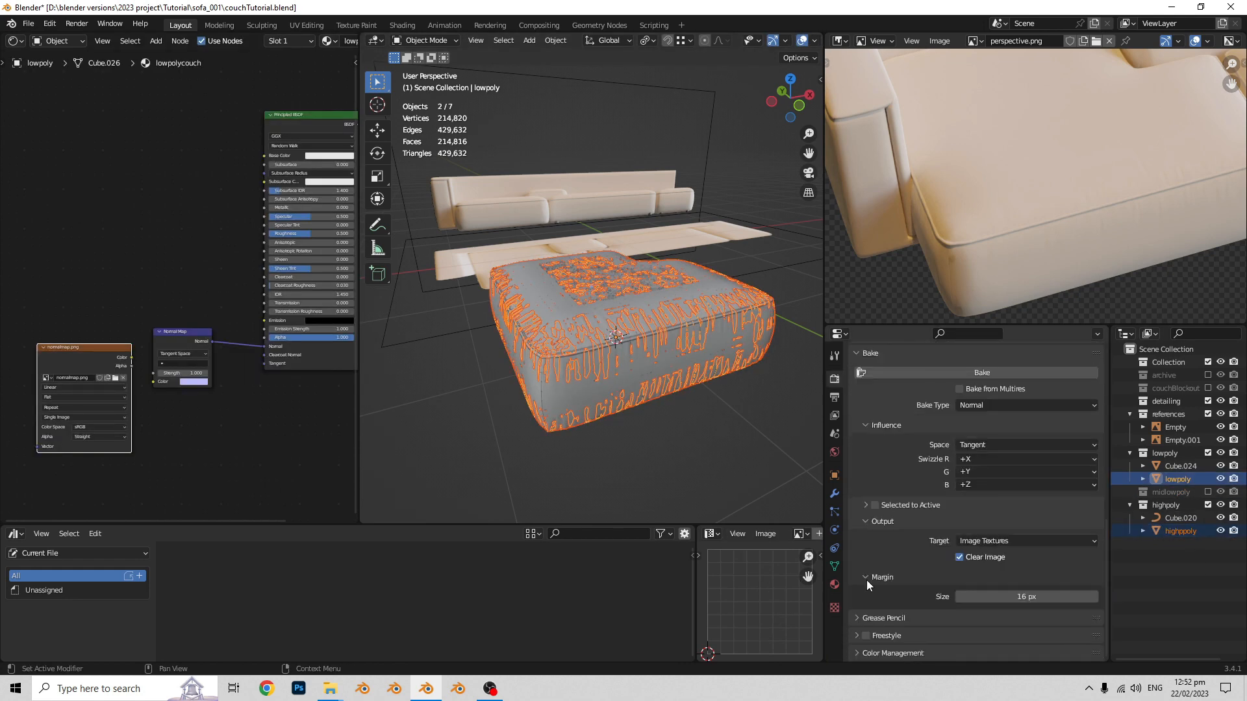
left_click(866, 579)
scroll(866, 580, "down", 2)
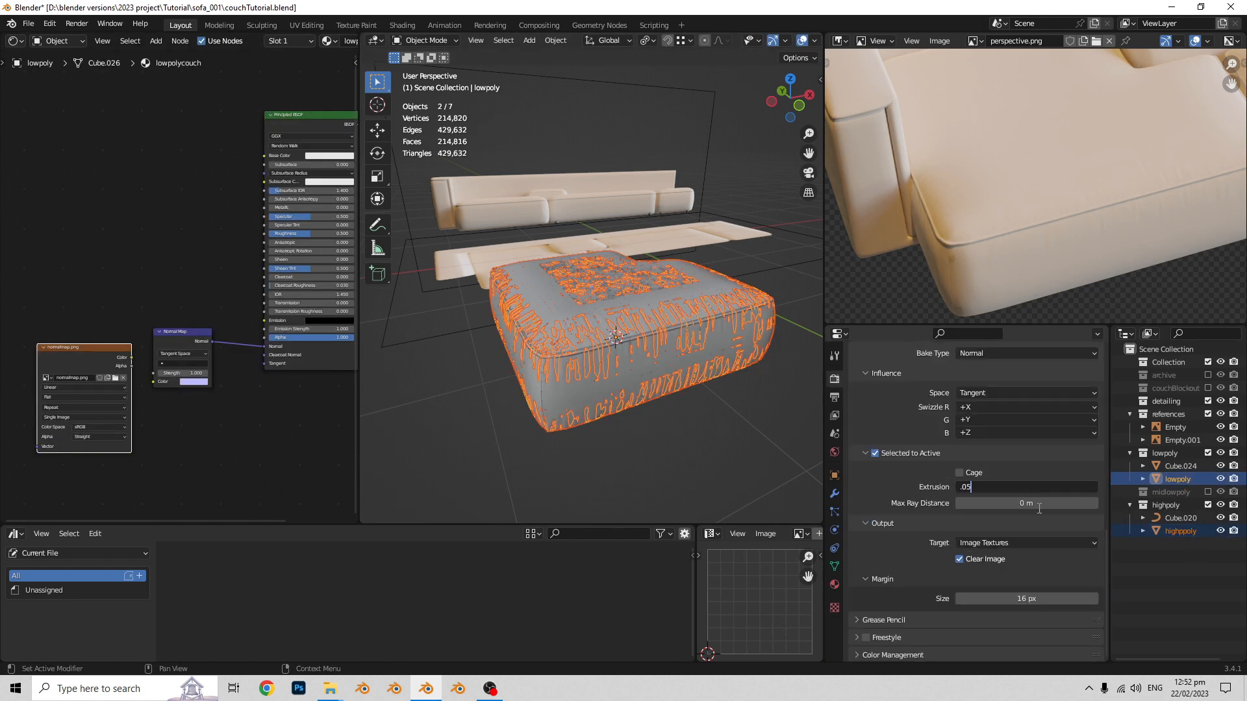
scroll(1010, 504, "up", 2)
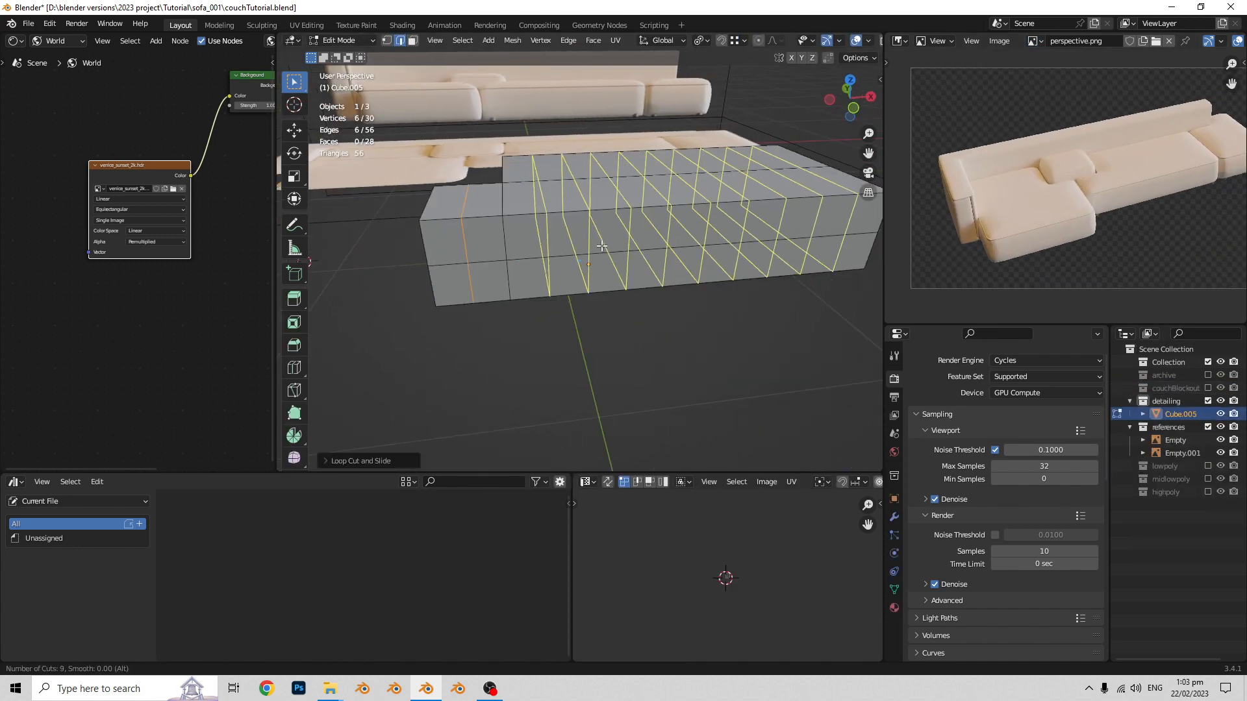
- Divide the L-shaped block's long section with evenly spaced loop cuts and scale its horizontal middle edge loop outward
key("KP_1")
key("s")
left_click(660, 262)
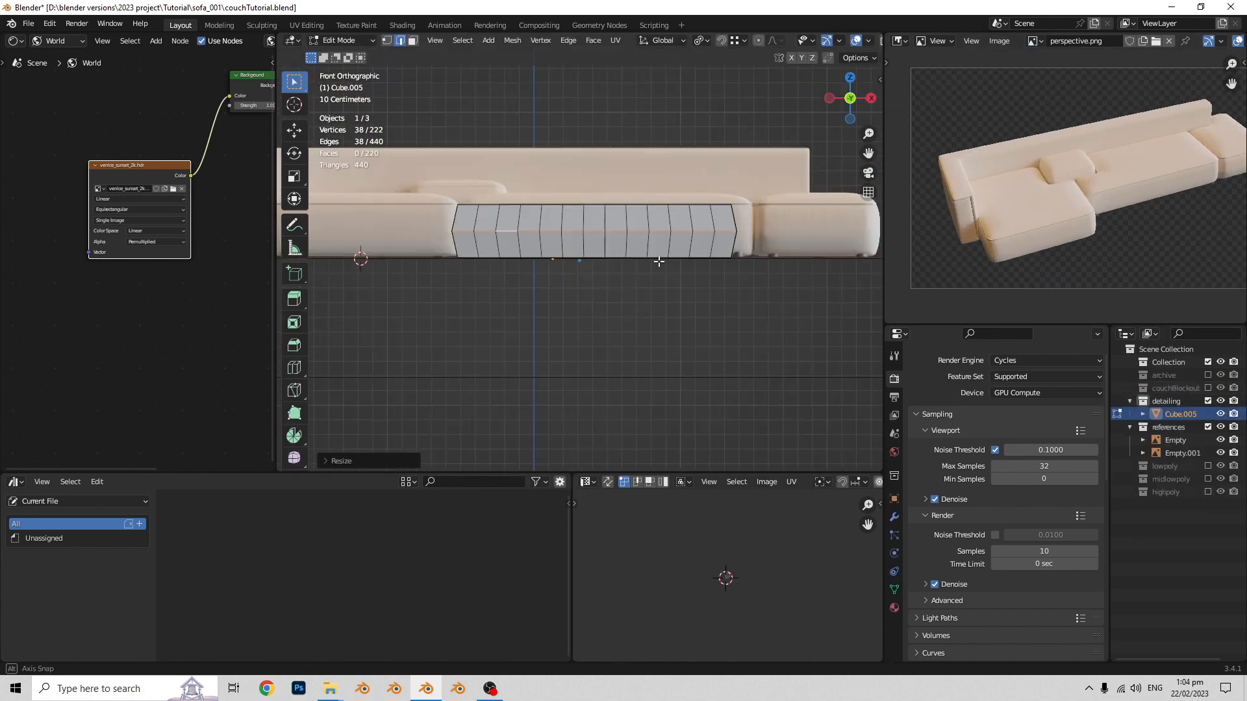
- Reposition the block mesh in front view and add a horizontal loop cut between its middle and upper edges
key("a")
key("g")
left_click(738, 239)
key("ctrl+r")
left_click(579, 172, "alt")
key("alt+z")
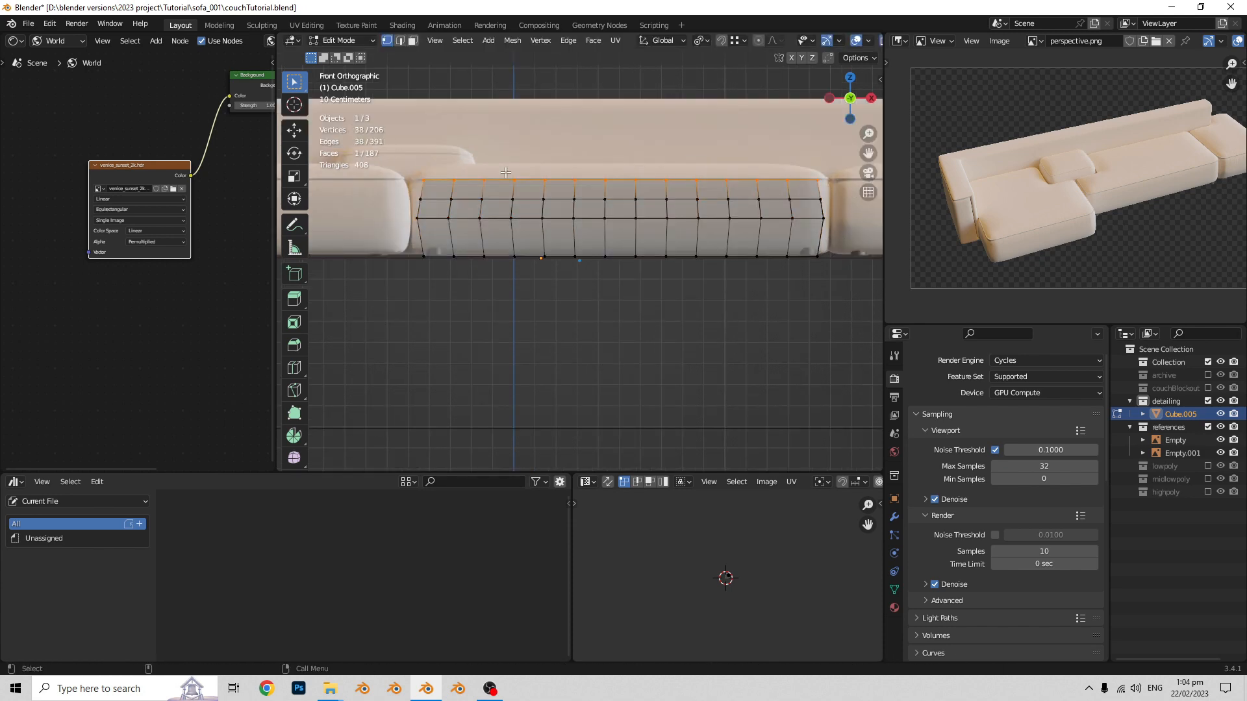
- Move, slide and scale the upper edge loops to form a sloped rim around the block's upper side
key("g")
middle_click_drag(578, 194, 649, 214)
key("g")
key("g")
key("s")
key("alt+z")
key("2")
scroll(618, 296, "up", 4)
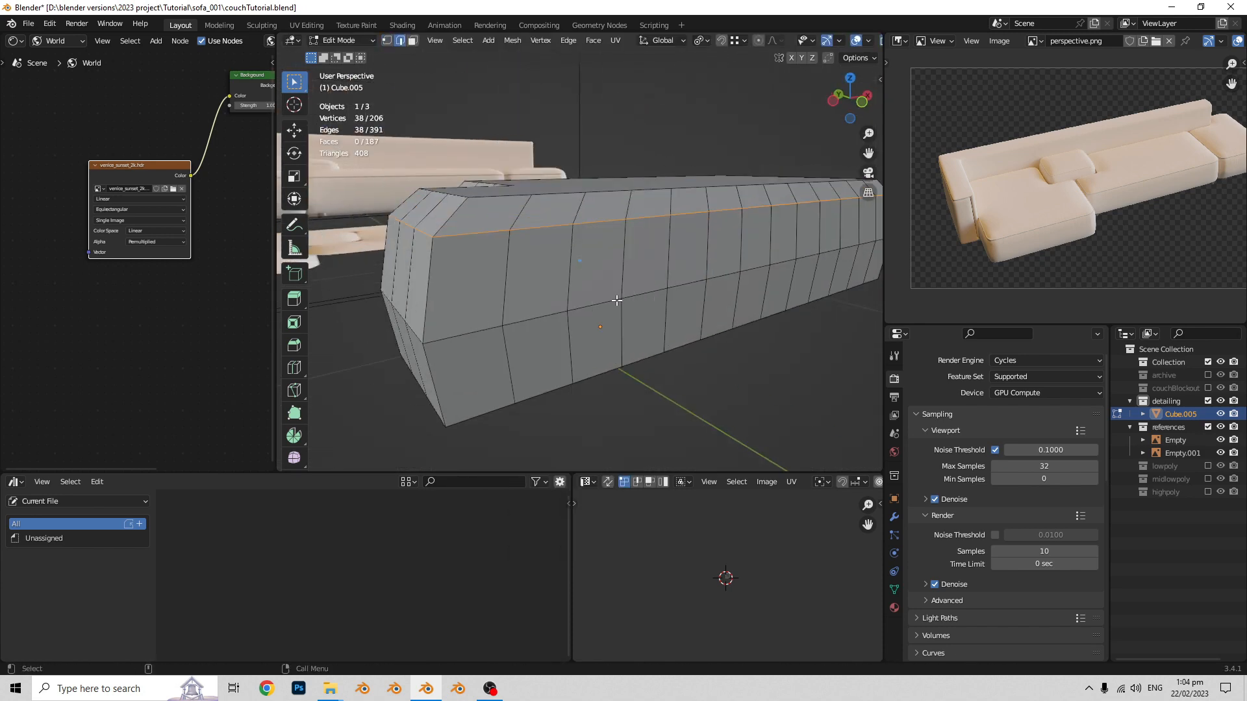
- Check the block's shape in Object Mode and apply its object transform
key("Tab")
scroll(547, 227, "up", 4)
scroll(547, 228, "down", 4)
scroll(646, 272, "down", 2)
key("Tab")
- Recalculate the block's face normals with the Face Orientation overlay shown, and hide the overlay again
key("Tab")
key("ctrl+a")
left_click(787, 41)
left_click(707, 291)
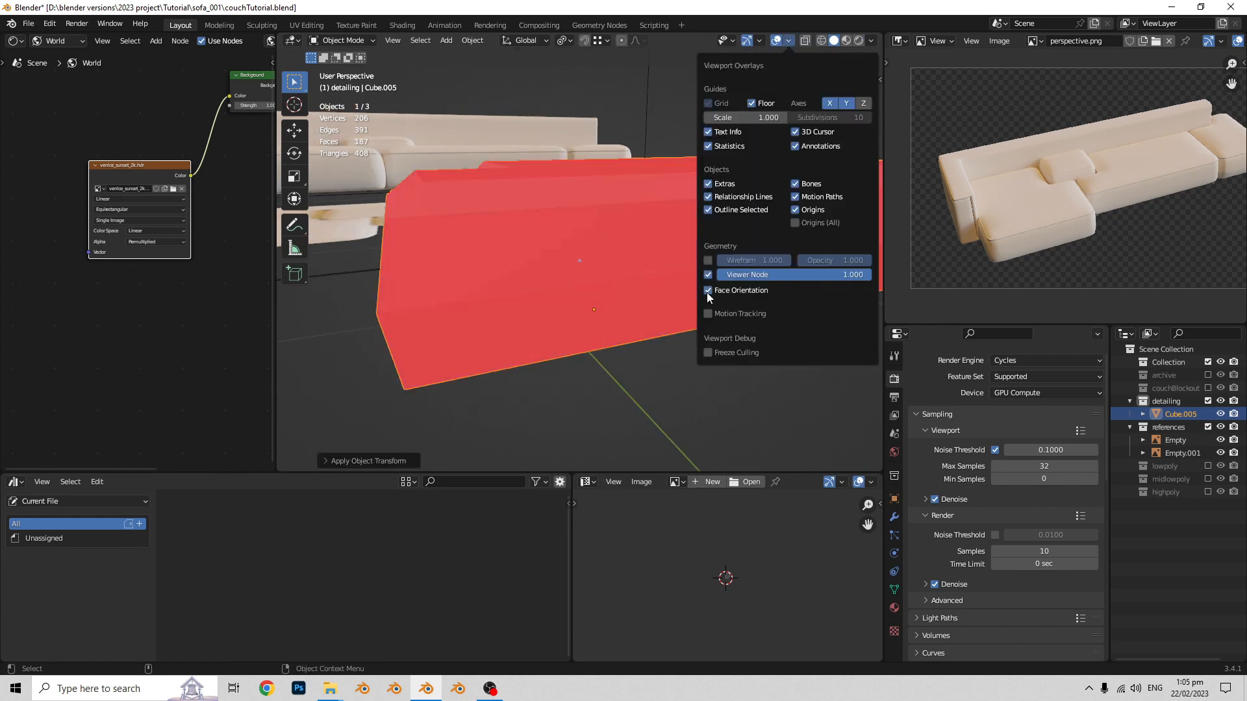
key("Tab")
key("shift+n")
left_click(706, 291)
- Bevel the rim edge loop, inset the resulting face strip, and extrude and scale it into a seam
key("ctrl+b")
key("i")
middle_click_drag(581, 309, 626, 202)
key("e")
key("KP_7")
key("s")
key("3")
left_click(584, 173)
key("KP_7")
key("Tab")
key("Tab")
left_click(635, 262, "shift")
key("2")
key("KP_7")
key("g")
right_click(588, 319)
- Select edges at the inner corner of the L-shape in X-ray view and move them along the Y axis
middle_click_drag(588, 319, 585, 215)
key("alt+z")
left_click_drag(575, 170, 695, 273)
key("KP_7")
key("g")
key("y")
left_click(556, 330)
middle_click_drag(556, 330, 565, 376)
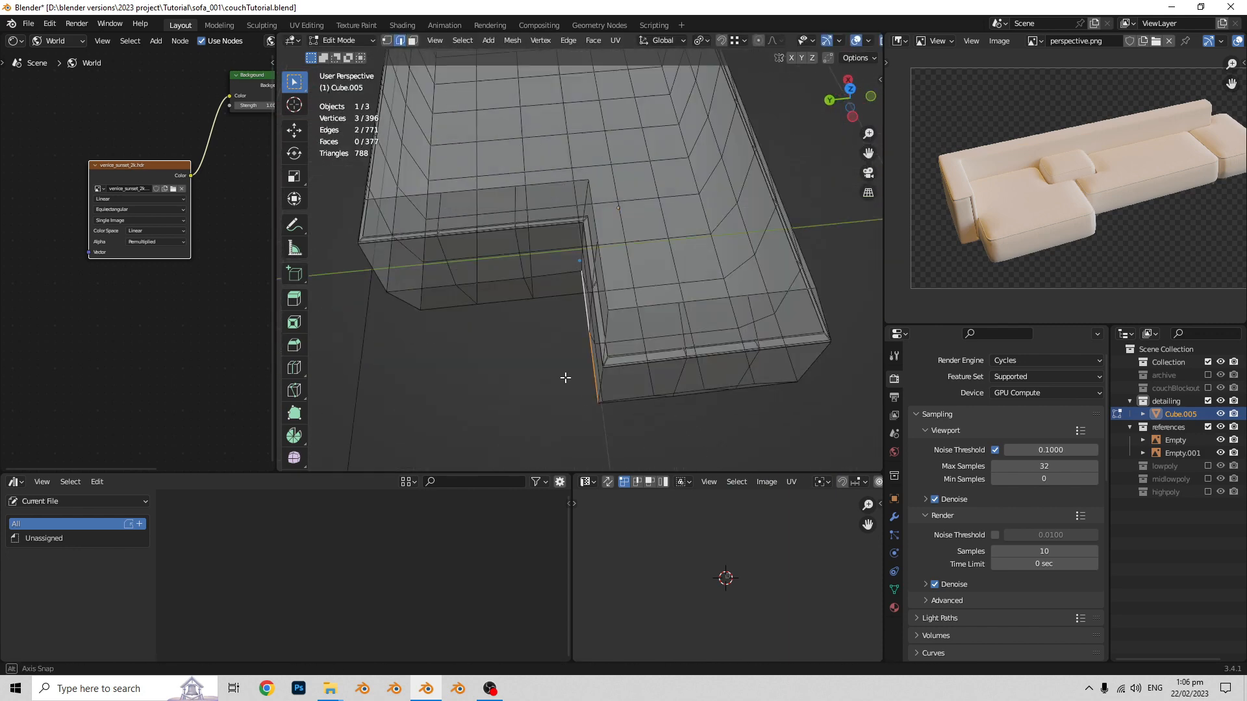
- Leave X-ray and Edit Mode, turn on the screencast key display, and show the modifier properties
key("alt+z")
key("Tab")
middle_click_drag(665, 240, 726, 248)
key("n")
left_click(894, 517)
left_click(827, 267)
left_click(875, 361)
key("n")
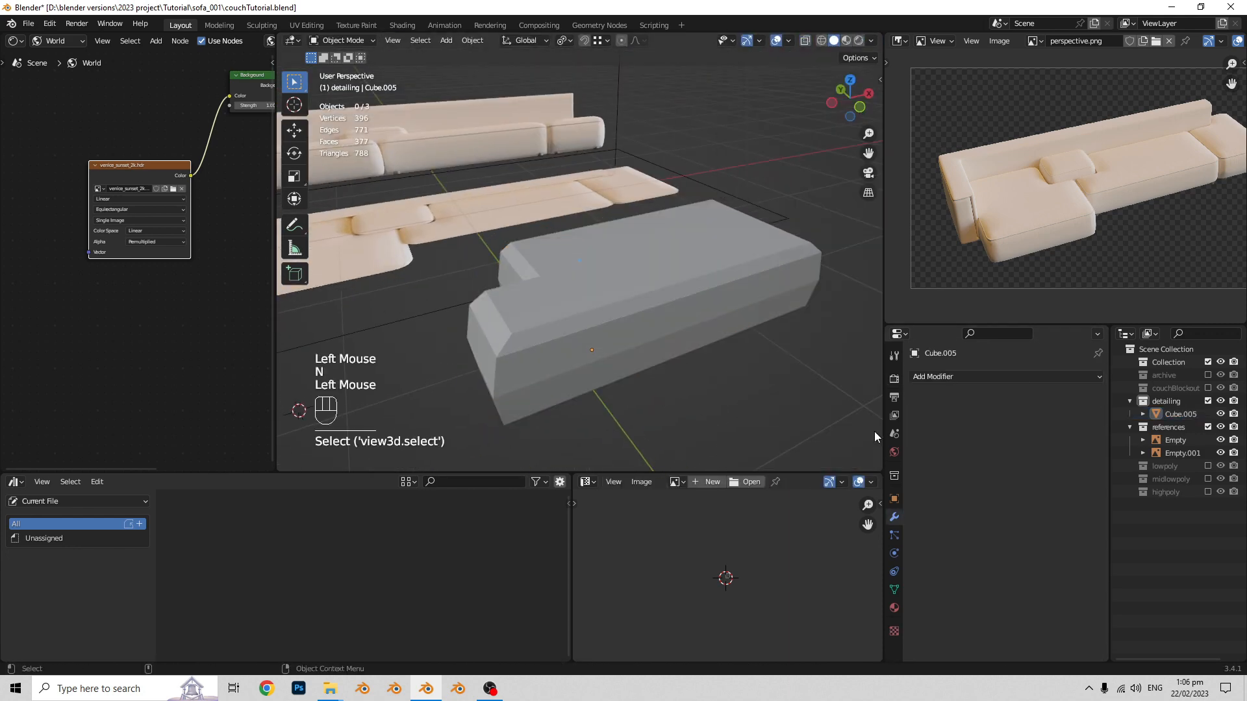
- Try a subdivision modifier with smooth shading on the block and inspect the surface
left_click(933, 377)
left_click(863, 304)
left_click(623, 311)
right_click(623, 311)
middle_click_drag(621, 313, 465, 322)
- Undo the modifier, shading and preceding mesh edits, and reopen the block in Edit Mode
key("Tab")
key("ctrl+z")
key("ctrl+z")
key("ctrl+z")
key("ctrl+z")
key("ctrl+z")
key("ctrl+z")
key("ctrl+z")
key("ctrl+z")
key("ctrl+z")
key("ctrl+z")
key("Tab")
key("Tab")
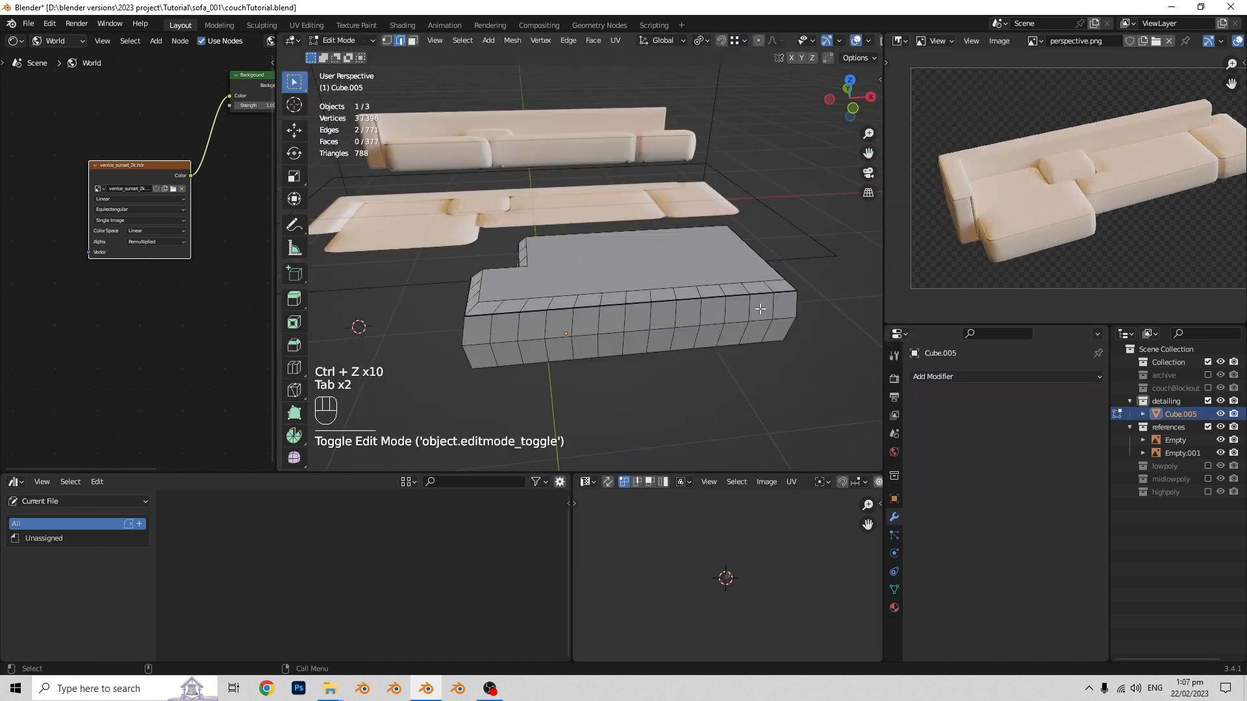
- Reshape the block's side profile in front view by moving edge loops vertically, sliding them and scaling them
key("KP_1")
key("g")
key("z")
left_click(647, 252)
left_click(746, 259, "alt")
key("g")
key("g")
left_click(743, 254)
key("s")
middle_click_drag(742, 255, 623, 363)
- Refine the block's form by moving further selected edge loops and comparing it with the front reference
key("KP_1")
key("a")
key("Tab")
key("Tab")
left_click(659, 263, "shift")
key("g")
left_click(637, 314)
left_click(613, 286, "shift")
key("g")
left_click(610, 279)
- Bevel the edge loop running around the block's upper rim into a narrow strip and check it in Object Mode
middle_click_drag(584, 214, 617, 273)
scroll(617, 273, "up", 3)
left_click(617, 273, "alt")
key("ctrl+b")
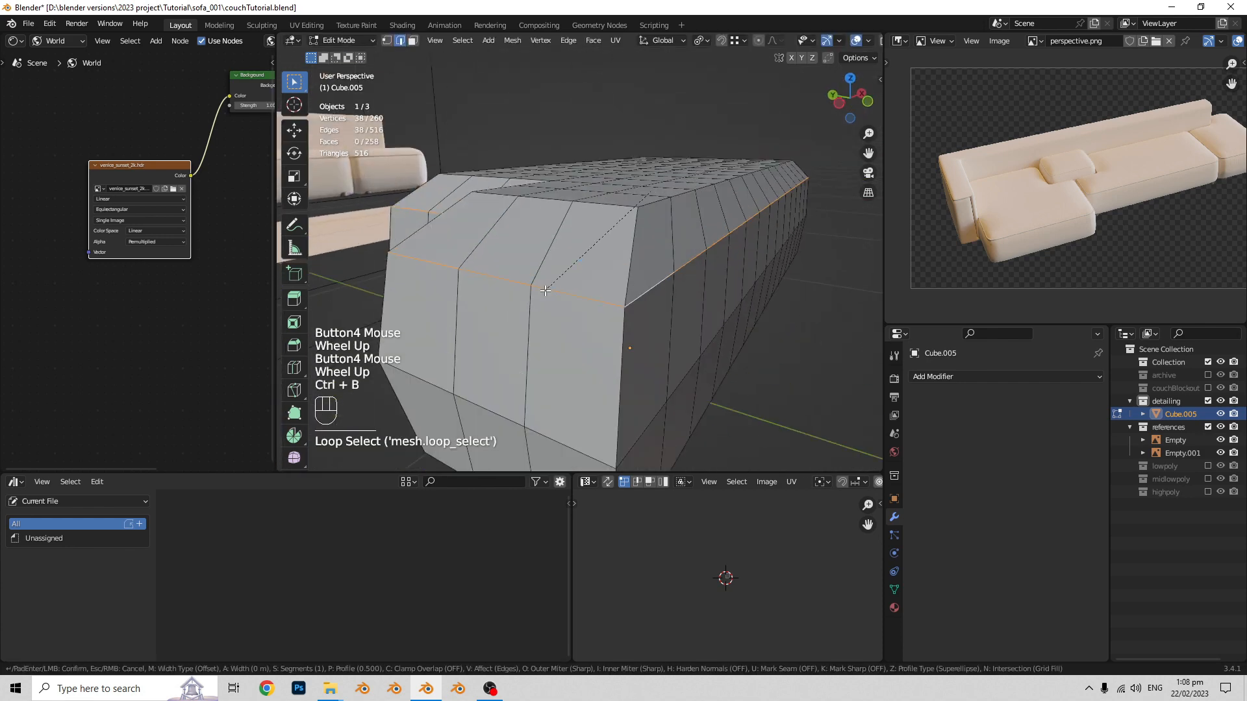
left_click(650, 275)
key("Tab")
scroll(624, 275, "up", 3)
- Inset the beveled face strip around the rim, and extrude and scale it to build the cushion seam
key("Tab")
key("a")
key("3")
left_click(465, 341, "alt")
key("e")
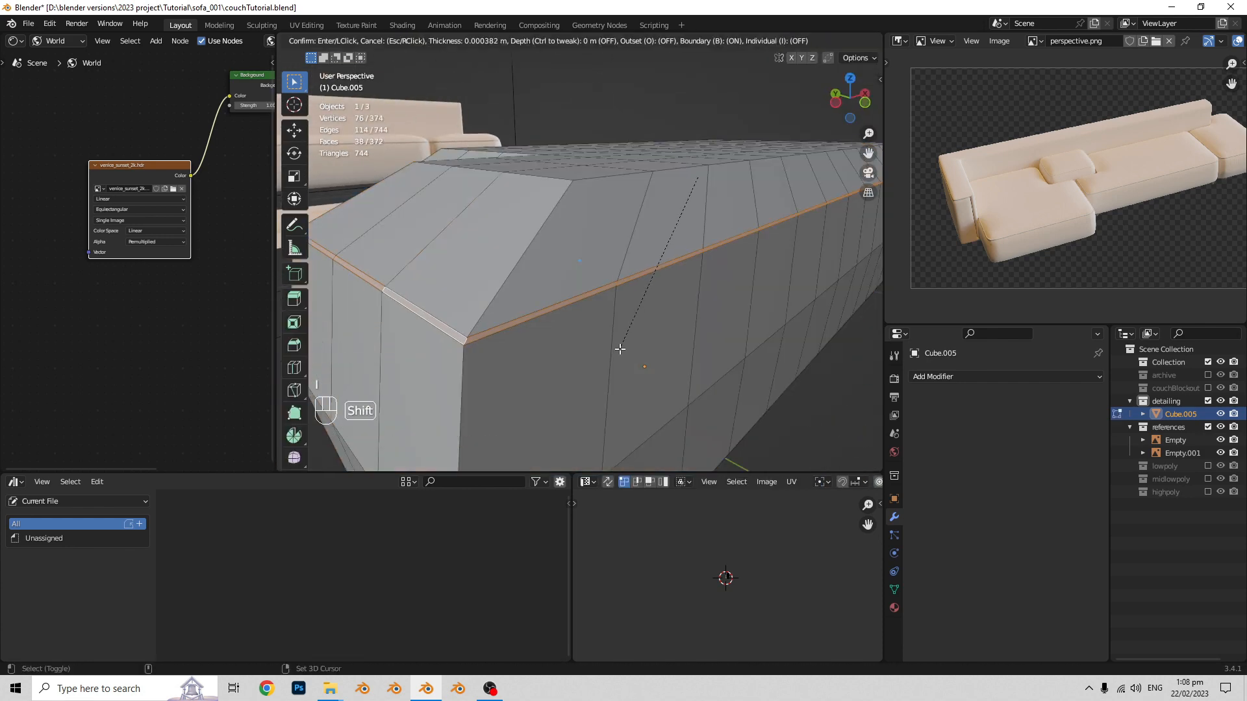
left_click(620, 348)
key("KP_7")
key("s")
- Adjust the corner geometry of the block's outline in X-ray view by moving the selected vertices
middle_click_drag(587, 376, 712, 311)
scroll(615, 264, "up", 4)
left_click(615, 264)
key("alt+z")
key("g")
middle_click_drag(615, 265, 652, 270)
left_click(569, 321)
key("alt+z")
- Add a Subdivision modifier to the block and apply Shade Smooth
key("Tab")
left_click(964, 376)
left_click(1003, 578)
right_click(599, 310)
left_click(601, 311)
- Add a horizontal supporting loop cut around the block's sides in Edit Mode
key("Tab")
scroll(571, 279, "up", 2)
key("ctrl+r")
left_click(492, 292)
left_click(492, 292)
middle_click_drag(507, 295, 565, 327)
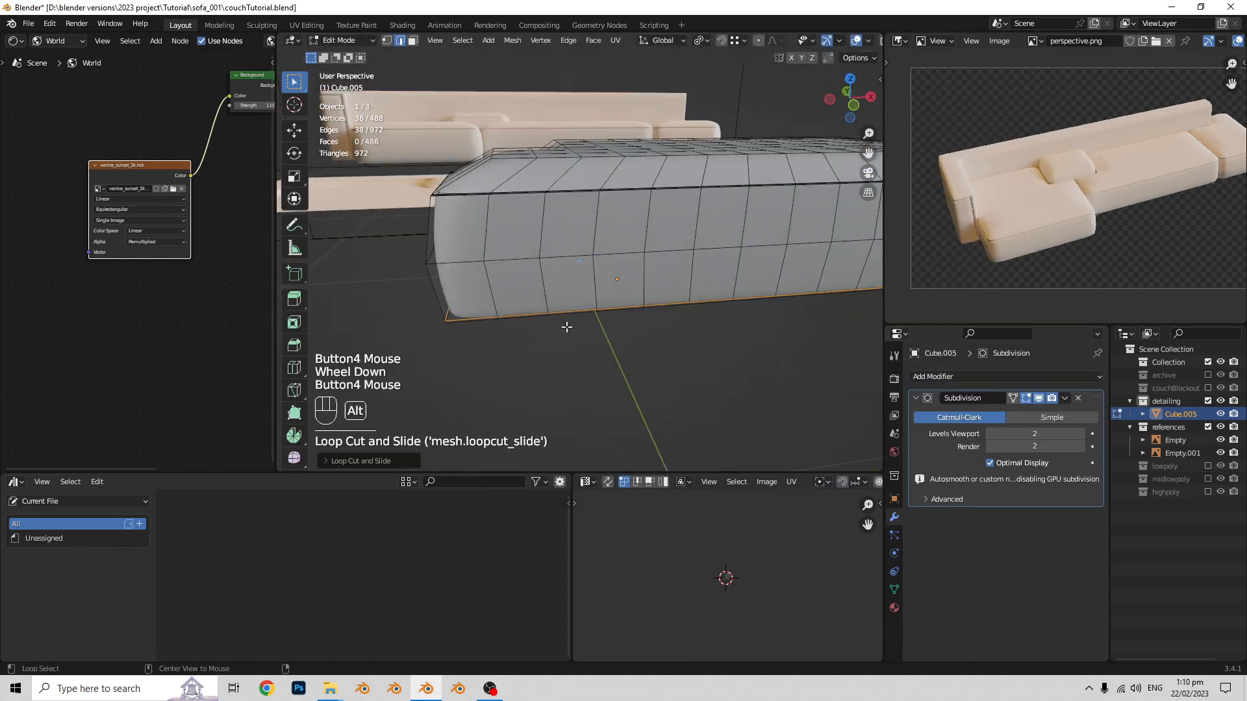
- Scale the block's bottom edge loop, and scale a further edge selection along the X axis and move it
left_click(565, 327, "alt")
key("s")
key("Tab")
- Select several crosswise edge loops on the block and set the transform pivot point to Individual Origins
key("Tab")
left_click(629, 305, "alt")
key("s")
key("x")
left_click(690, 314)
key("g")
left_click(623, 326, "alt")
left_click(571, 323, "alt+shift")
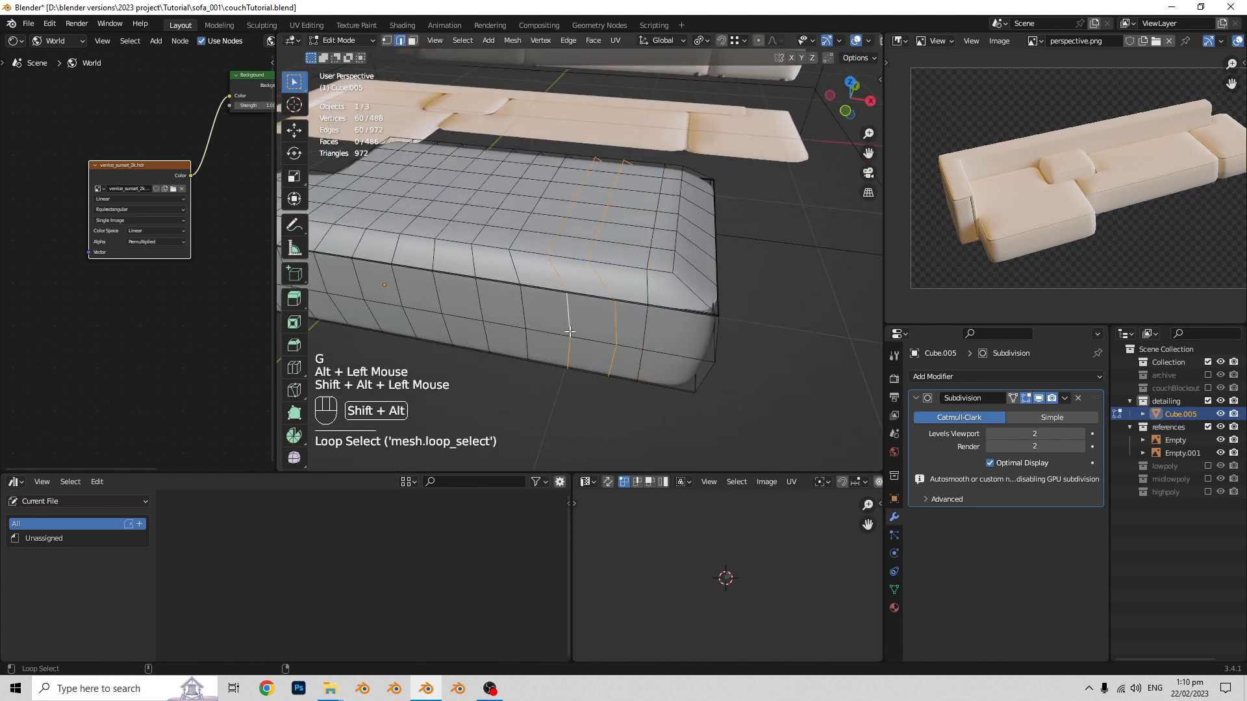
left_click(537, 288, "alt+shift")
middle_click_drag(415, 292, 532, 325, "shift")
left_click(701, 41)
left_click(738, 85)
scroll(494, 345, "down", 2)
- Scale more of the block's edge loops, including one scaling along the Y axis
key("Tab")
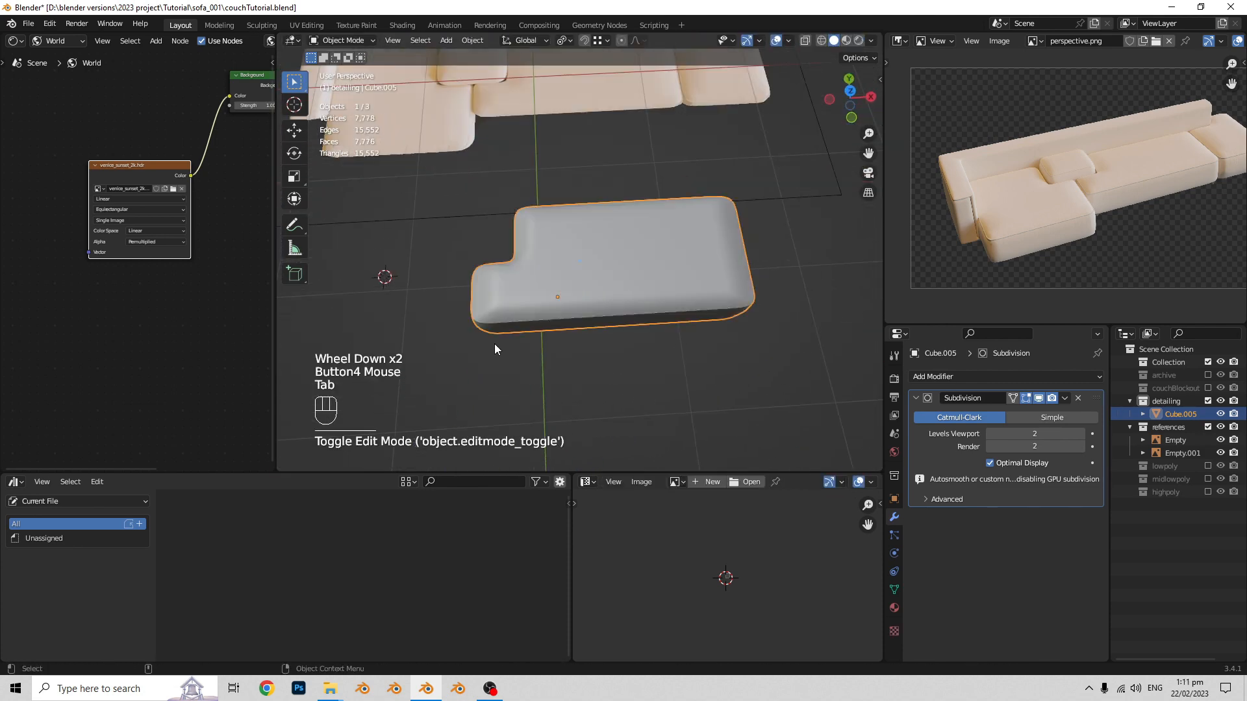
- Leave Edit Mode on the seat block and set the transform pivot point to Median Point
key("Tab")
left_click(688, 286, "alt")
key("s")
left_click(646, 301, "alt")
key("s")
key("y")
left_click(767, 281)
- Select the edge loops running through the block's vertical corners in Edit Mode and bevel them
key("Tab")
left_click(570, 43)
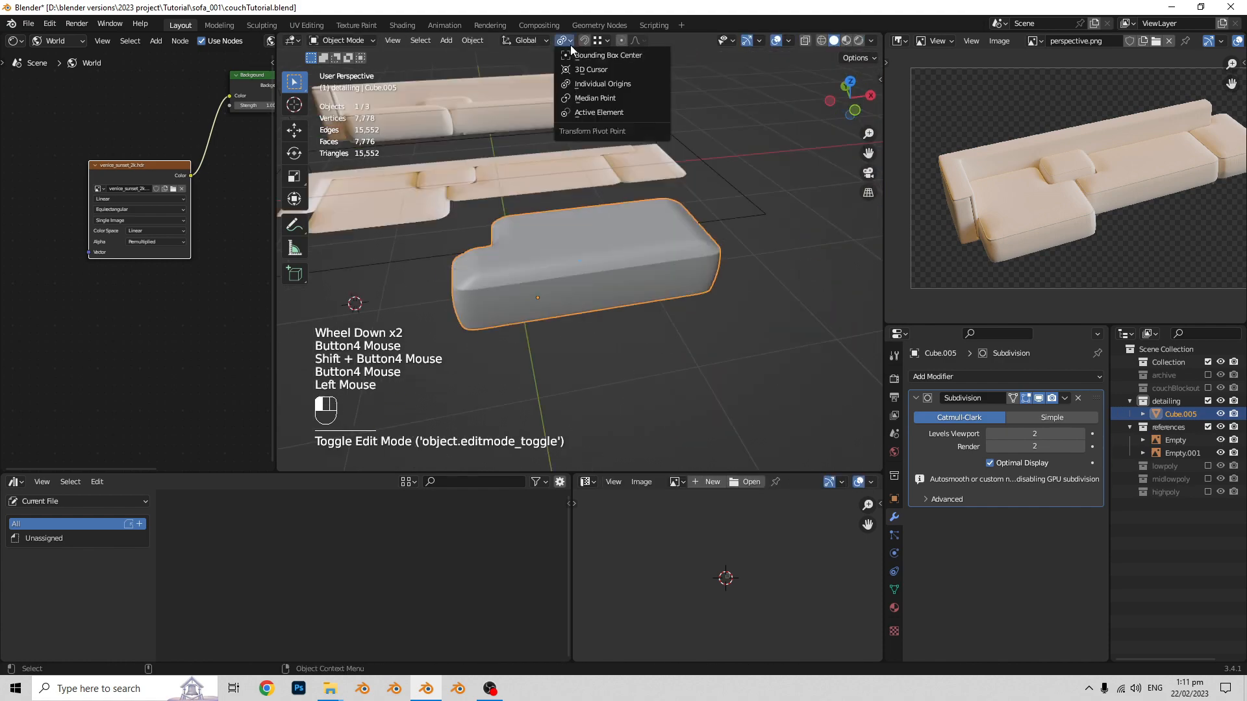
left_click(597, 98)
key("Tab")
left_click(558, 285, "alt")
key("alt+z")
left_click(610, 259, "alt+shift")
key("alt+z")
left_click(715, 260, "alt+shift")
middle_click_drag(551, 299, 626, 279)
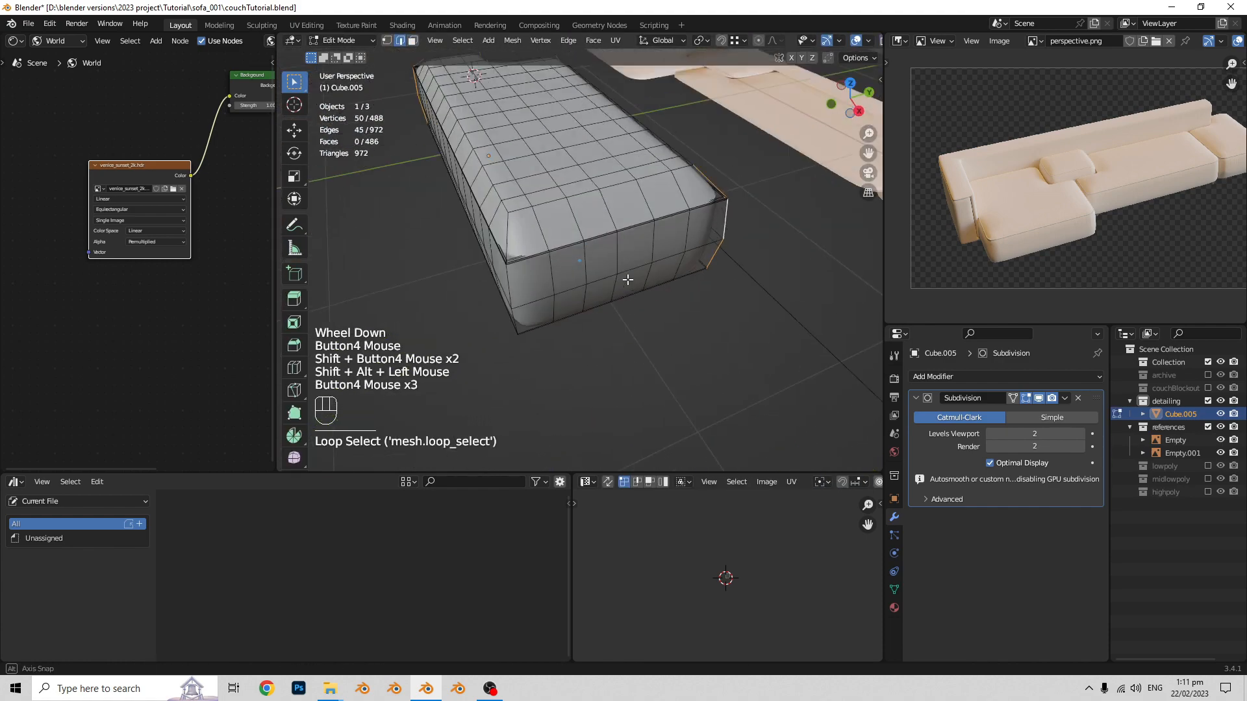
key("ctrl+b")
key("Tab")
middle_click_drag(537, 260, 712, 306)
key("ctrl+b")
left_click(662, 375)
middle_click_drag(663, 375, 617, 311)
- Switch to edge selection and select the vertical edge loops at the block's corners
key("2")
left_click(618, 253, "alt")
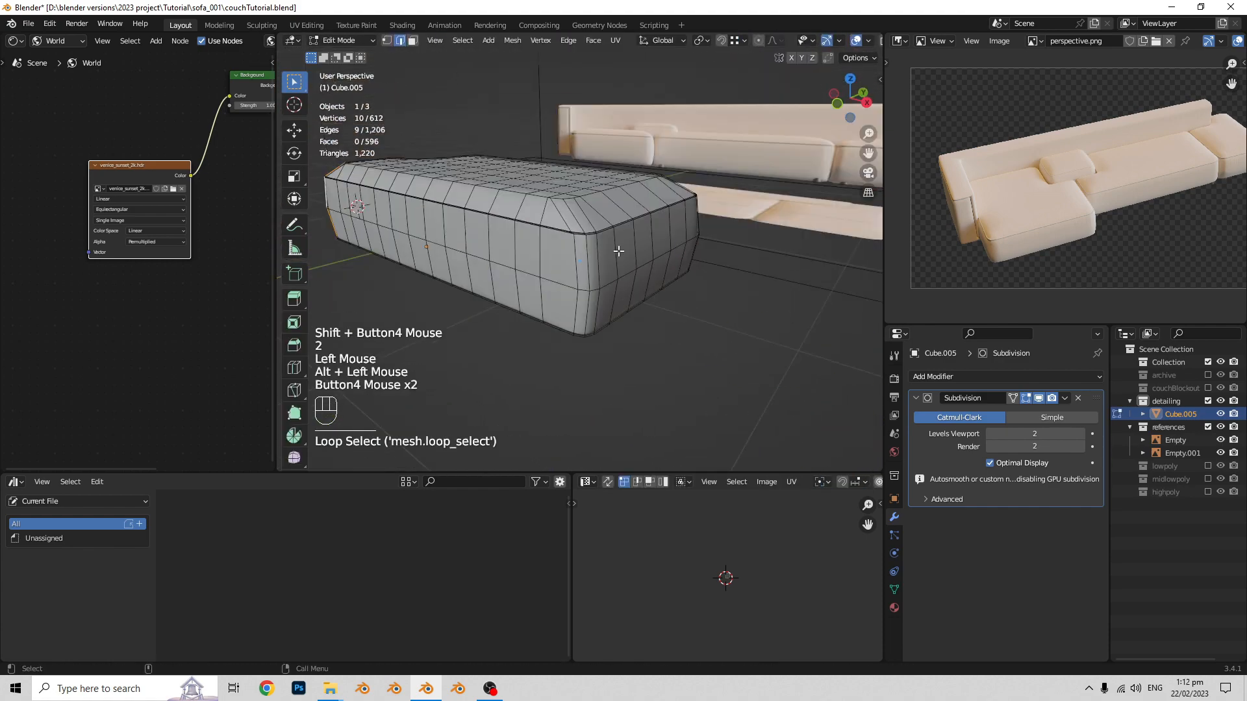
left_click(671, 328, "alt+shift")
key("alt+z")
- Refine the corner loop selection in X-ray front view and bevel the loops into thin face strips
key("alt+z")
scroll(584, 312, "down", 2)
- Enlarge the 3D viewport by shrinking the editors beside and below it
left_click_drag(454, 472, 455, 553)
left_click_drag(277, 332, 160, 332)
middle_click_drag(480, 364, 531, 387)
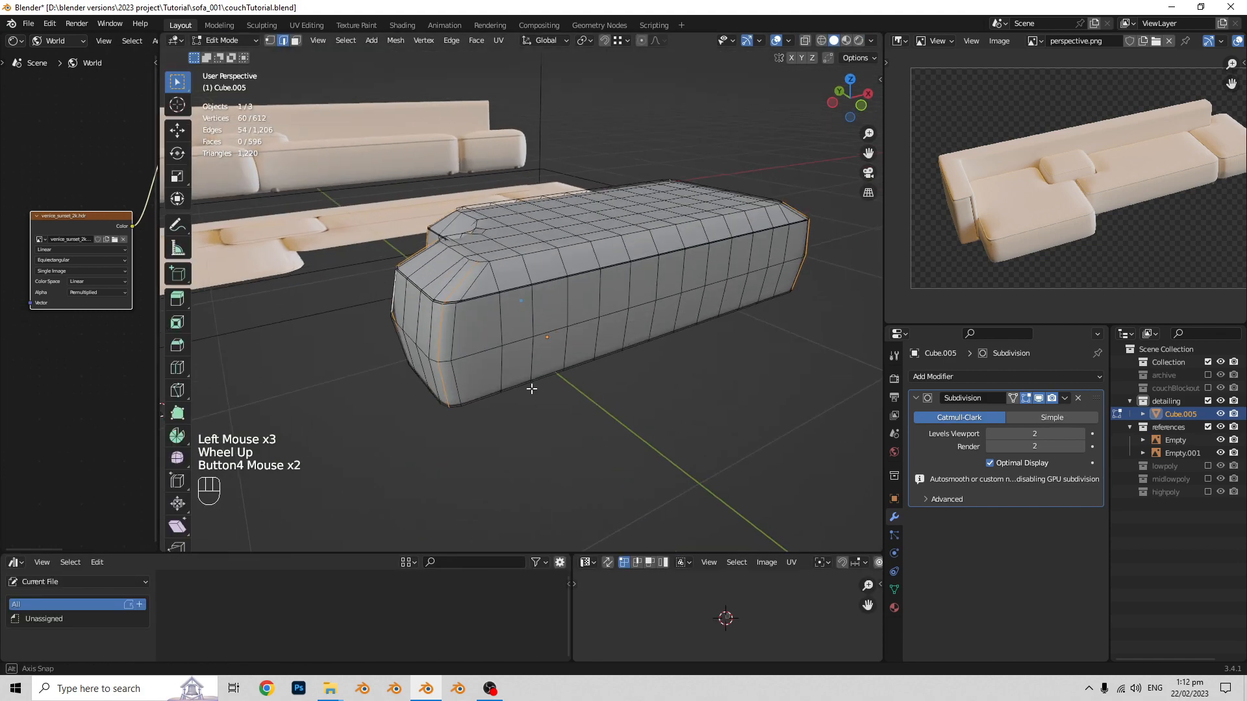
key("KP_1")
key("alt+z")
left_click_drag(315, 341, 829, 386, "ctrl")
middle_click_drag(402, 351, 500, 381)
key("alt+z")
key("ctrl+b")
left_click(537, 345)
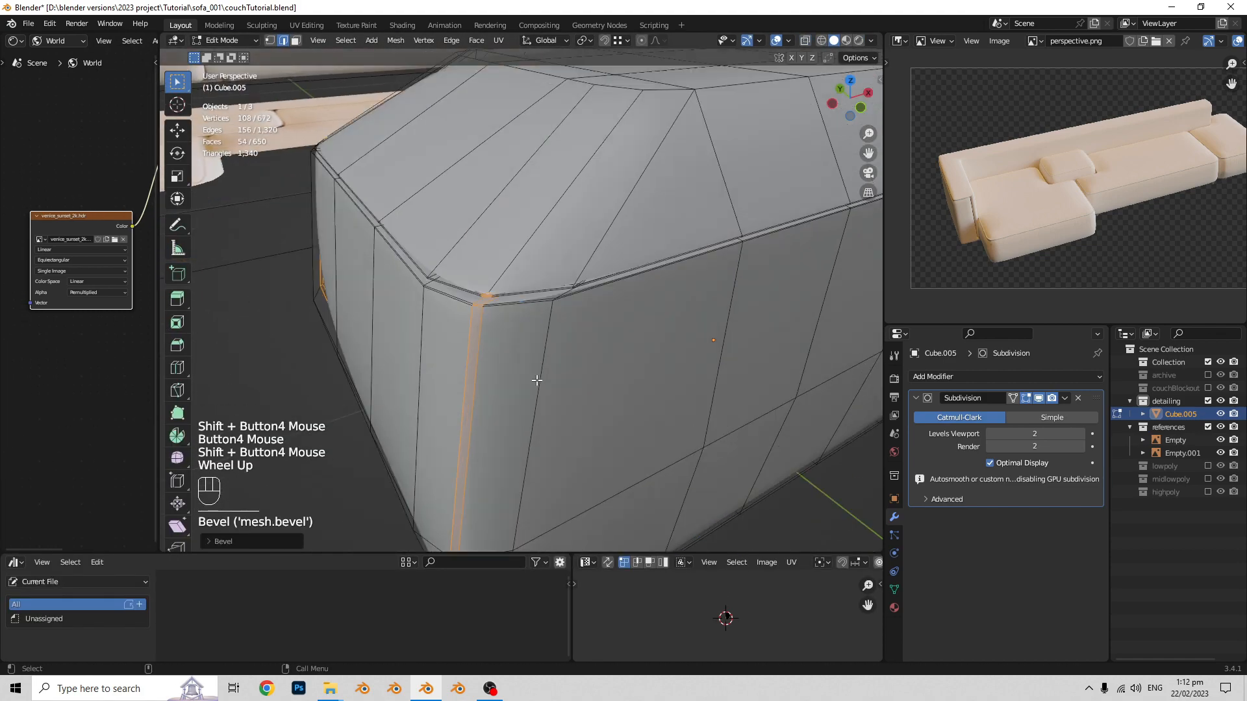
- Inset and extrude the corner face strips to form seams, with the transform pivot point set to Individual Origins
key("i")
key("KP_7")
key("alt+z")
key("e")
key("s")
right_click(643, 403)
left_click(584, 40)
left_click(604, 87)
middle_click_drag(558, 397, 478, 361)
key("alt+z")
key("Tab")
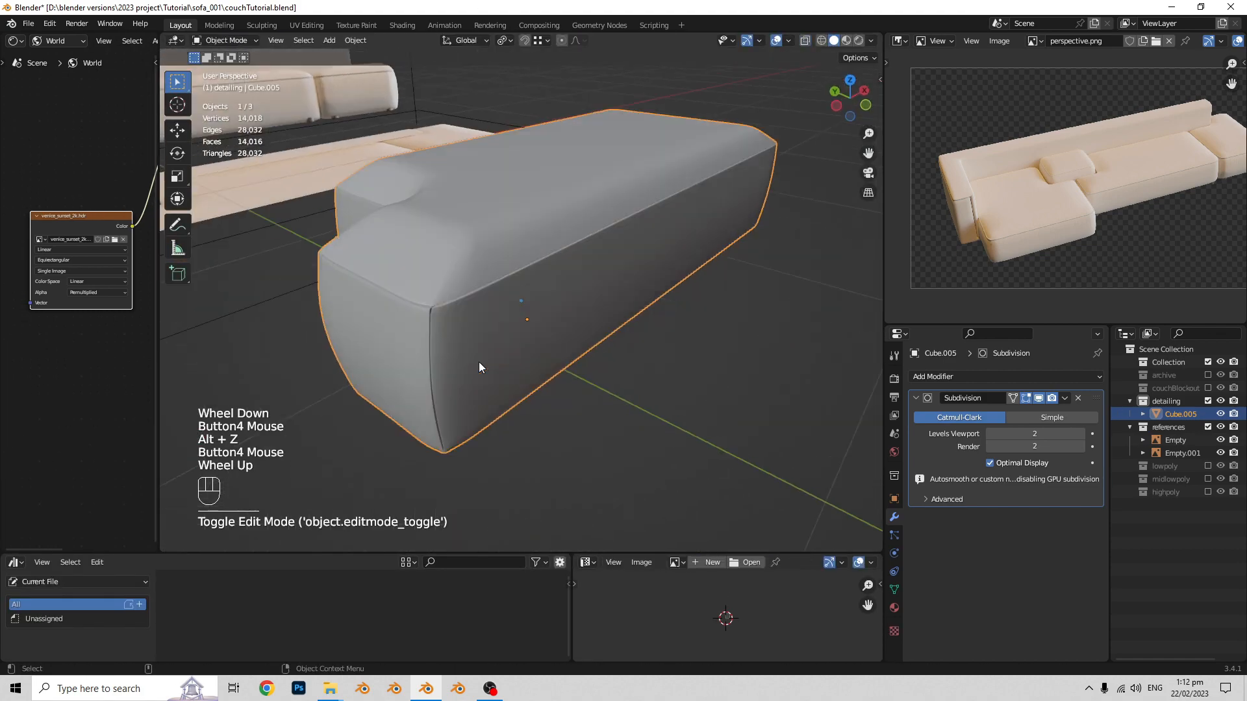
- Duplicate the block in Object Mode and move the copy to the archive collection
key("Tab")
key("Tab")
key("shift+d")
middle_click_drag(676, 349, 598, 299)
right_click(651, 286)
key("m")
left_click(640, 295)
left_click(540, 336)
scroll(598, 299, "up", 1)
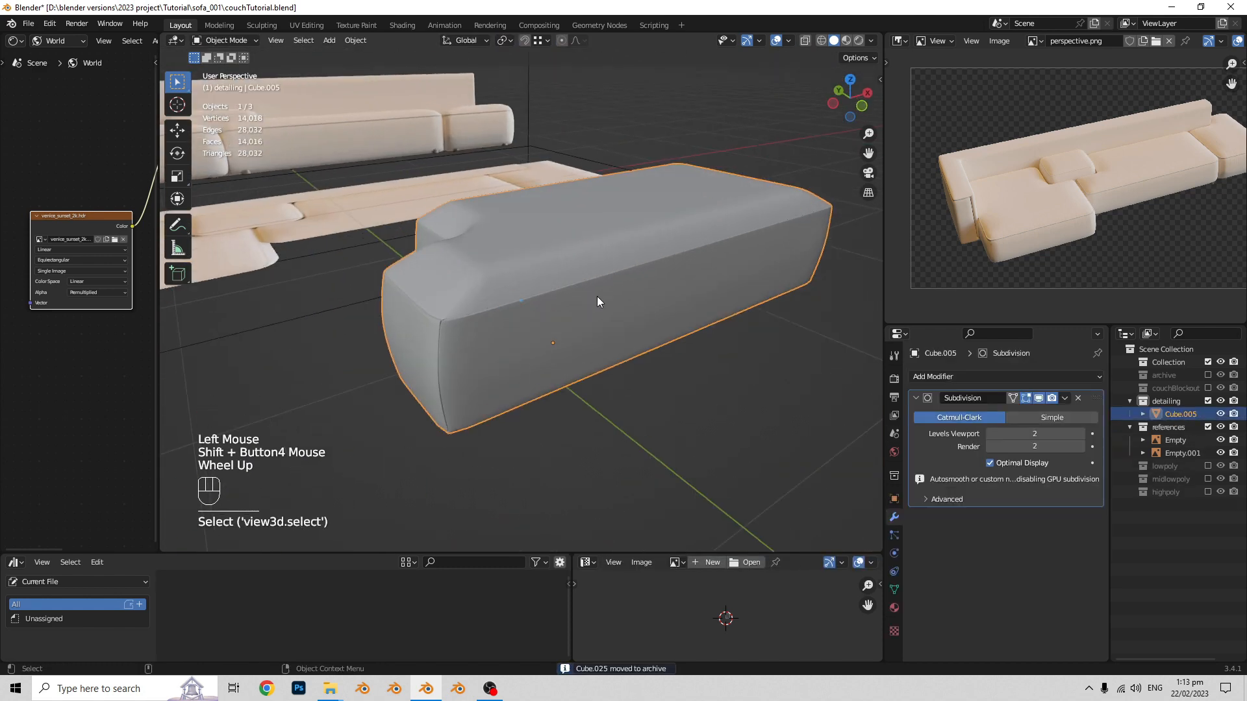
- Apply the Subdivision modifier to the seat block at a higher subdivision level and enter Sculpt Mode
left_click(1066, 400)
key("Tab")
key("Tab")
middle_click_drag(626, 372, 607, 341)
key("Tab")
key("ctrl+z")
key("ctrl+z")
- Apply the block's rotation and scale in Object Mode and return to Sculpt Mode
key("ctrl+a")
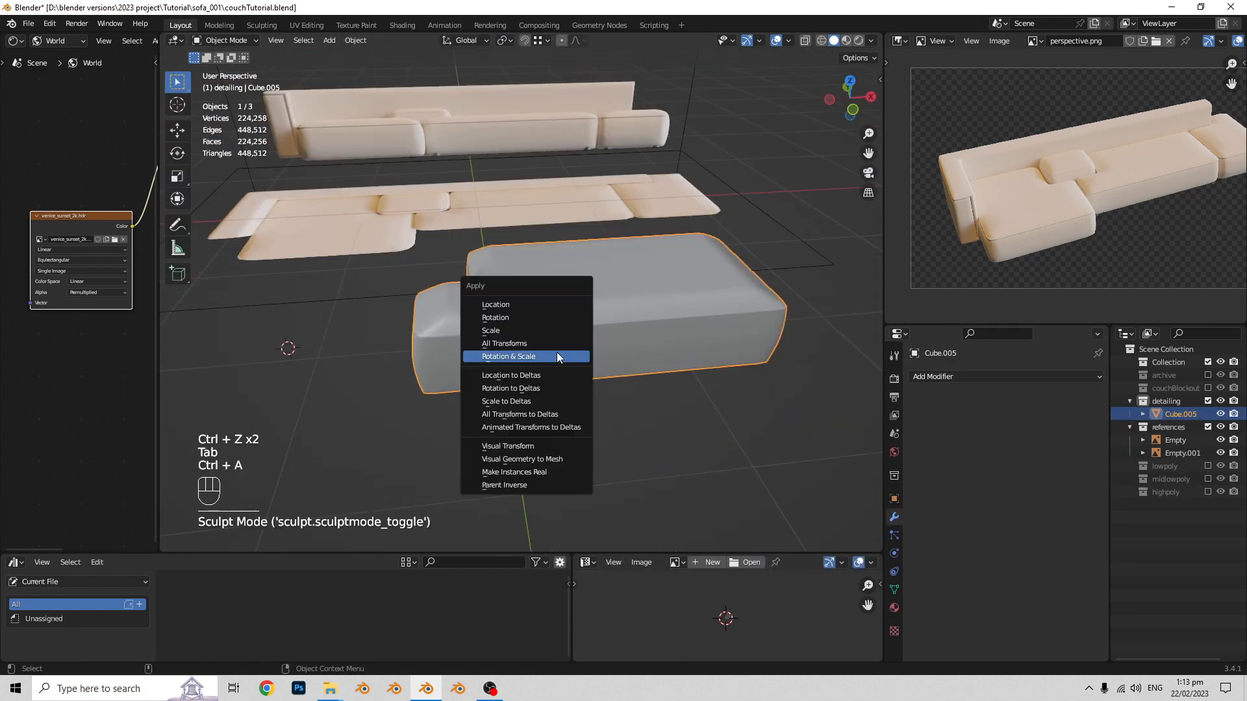
key("Tab")
key("Tab")
key("ctrl+a")
left_click(472, 310)
key("Tab")
mouse_move(473, 351)
middle_mouse_down()
mouse_move(470, 298)
mouse_move(567, 306)
middle_mouse_up()
key("ctrl+a")
left_click(481, 305)
key("Tab")
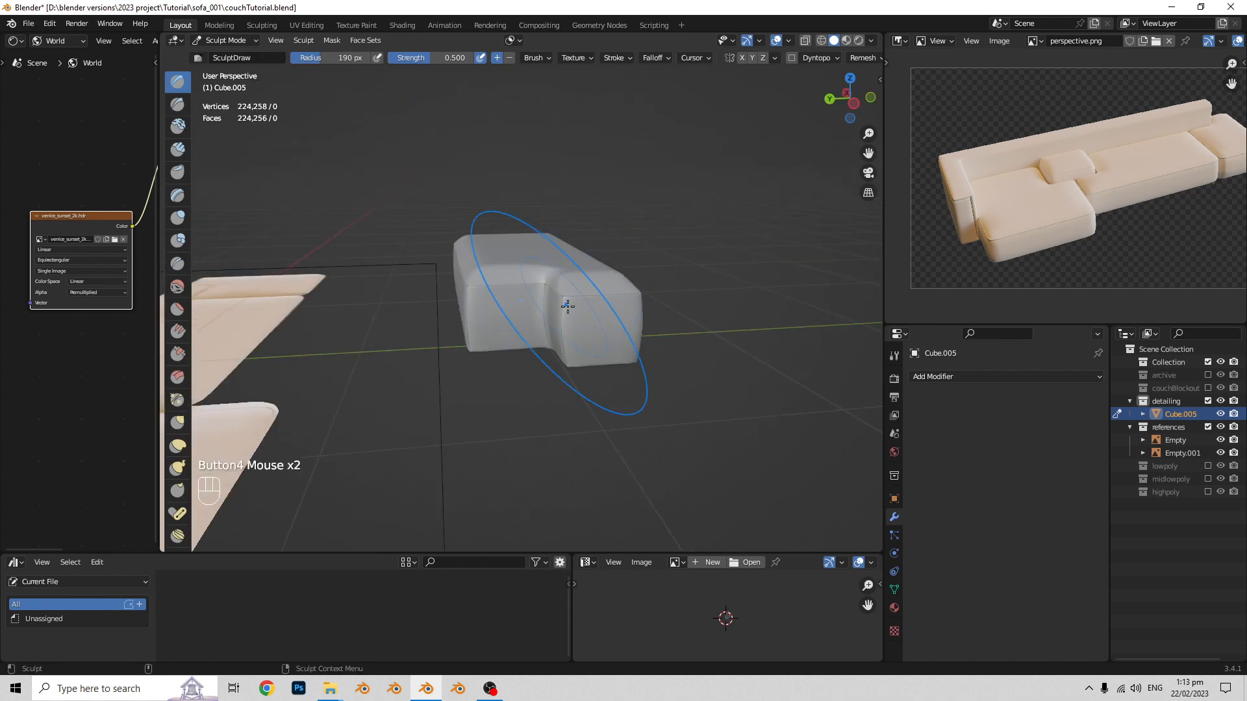
- Correct the normals of the whole block mesh in Edit Mode and return to Sculpt Mode
key("Tab")
left_click(788, 41)
key("Tab")
key("Tab")
key("a")
key("alt+n")
left_click(648, 317)
key("Tab")
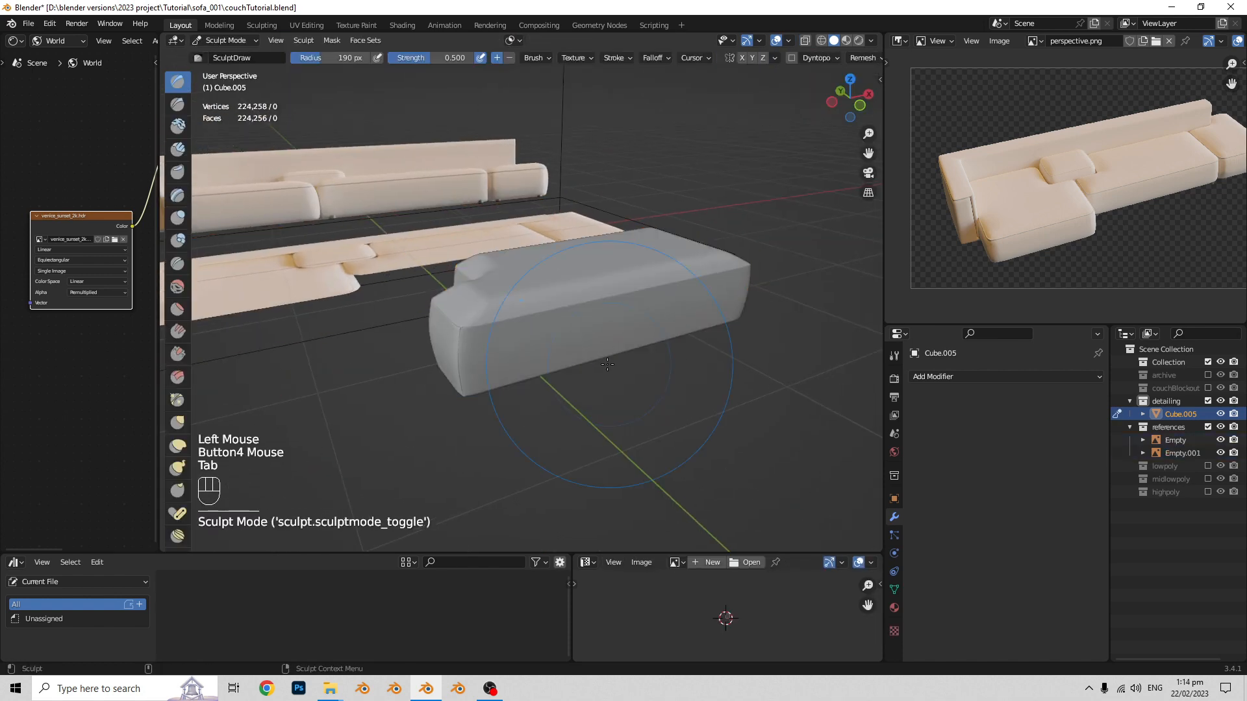
- Sculpt soft fabric creases around the block's sides below the seam with the SculptDraw brush
scroll(526, 304, "down", 2)
scroll(526, 303, "up", 4)
left_click_drag(585, 285, 587, 318)
middle_click_drag(649, 312, 685, 323, "shift")
left_click_drag(715, 260, 714, 311)
middle_click_drag(766, 325, 590, 329, "shift")
middle_click_drag(494, 325, 567, 344)
left_click_drag(567, 324, 568, 356)
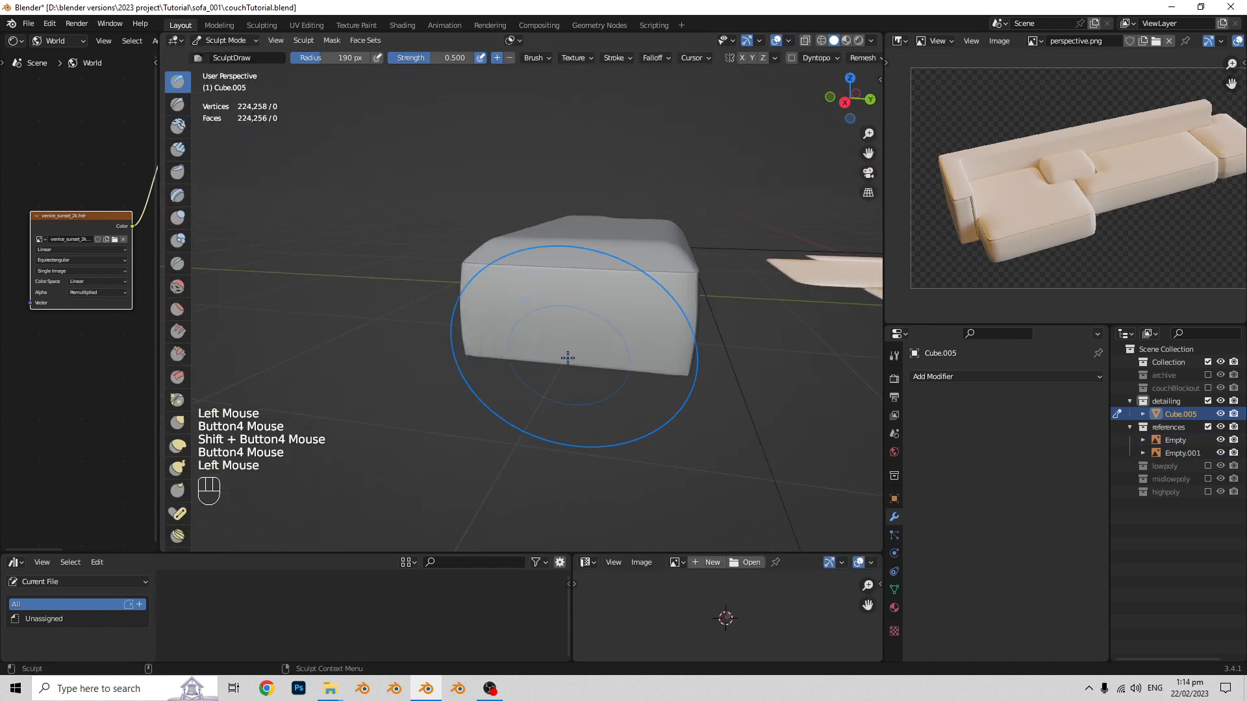
middle_click_drag(552, 285, 390, 285)
scroll(481, 278, "down", 2)
middle_click_drag(481, 279, 558, 293)
scroll(559, 292, "up", 3)
mouse_move(584, 299)
middle_mouse_down("shift")
mouse_move(626, 309)
mouse_move(559, 309)
mouse_move(436, 222)
mouse_move(584, 247)
middle_mouse_up("shift")
scroll(584, 310, "down", 1)
middle_click_drag(585, 246, 624, 273, "shift")
scroll(624, 272, "down", 1)
middle_click_drag(624, 272, 727, 286)
middle_click_drag(727, 285, 813, 287, "shift")
middle_click_drag(527, 326, 659, 382)
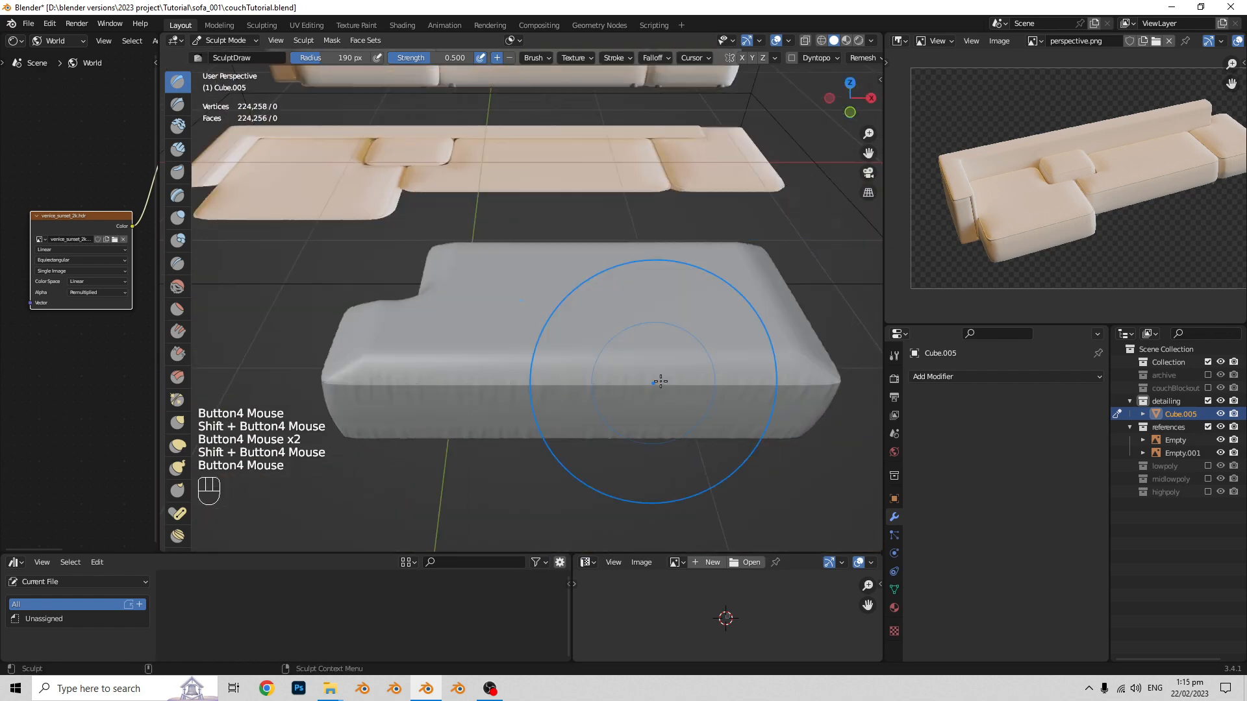
- Undo the last sculpt stroke and sculpt further fabric creases on the block
key("ctrl+z")
scroll(660, 381, "down", 2)
scroll(585, 337, "up", 2)
middle_click_drag(584, 338, 496, 312, "shift")
left_click_drag(476, 314, 496, 312)
middle_click_drag(655, 325, 1088, 310)
scroll(493, 398, "down", 2)
- Rename the sculpted block as highpoly001 and make a duplicate of it
left_click(1186, 414)
type("highpoly001")
key("Return")
middle_click_drag(642, 311, 595, 305)
key("shift+d")
scroll(617, 321, "down", 2)
scroll(579, 305, "up", 5)
- Duplicate the block's seam edge loop in Edit Mode and separate it into its own object
key("Tab")
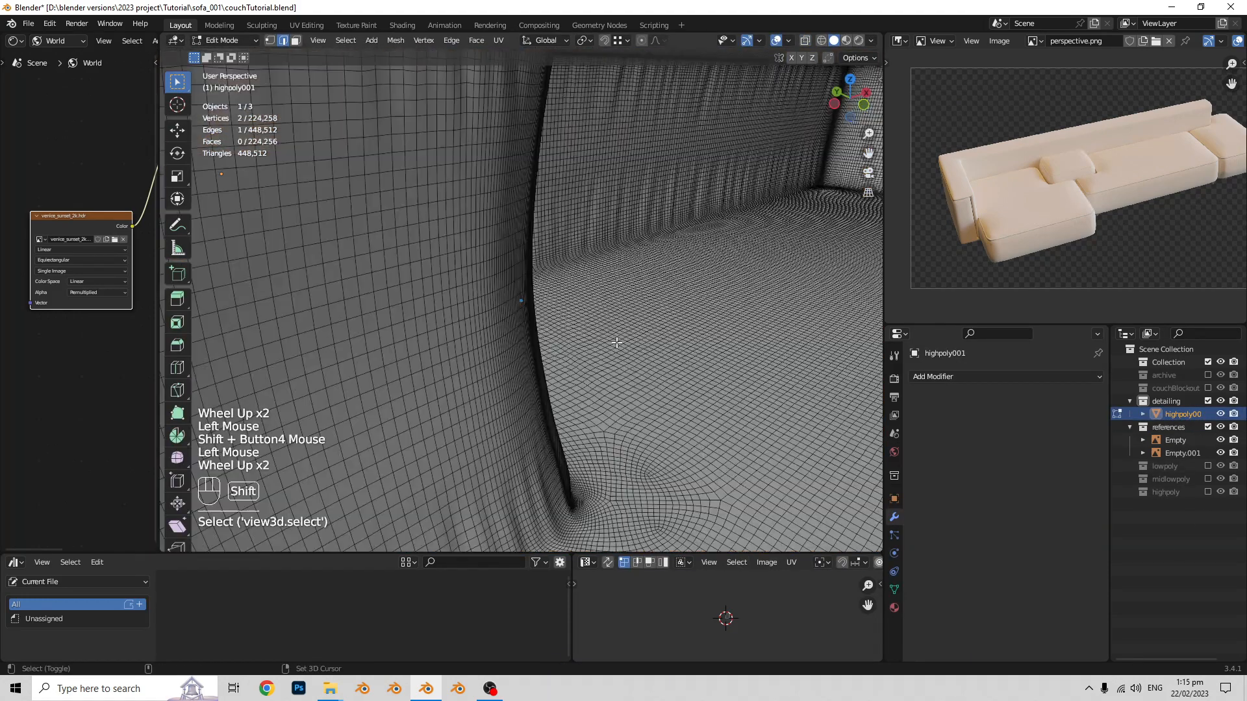
left_click(618, 341, "alt")
key("shift+d")
key("p")
key("Tab")
key("alt+z")
left_click(619, 317)
scroll(579, 387, "up", 2)
- Clean up the separated loop's corner by deleting uneven vertices, joining the open ends and moving a vertex into line
key("Tab")
key("1")
left_click_drag(590, 388, 479, 304)
key("x")
left_click(520, 303)
left_click(592, 435)
left_click(516, 445, "shift")
key("f")
scroll(592, 436, "down", 3)
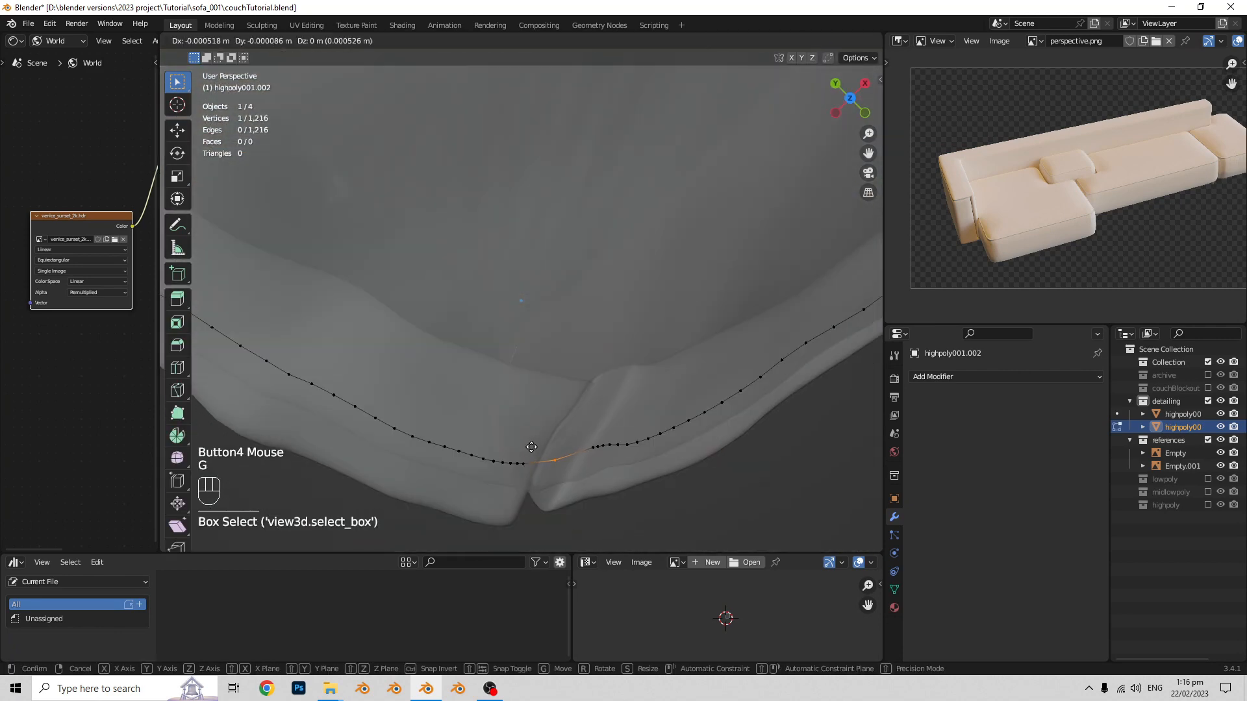
- Convert the seam loops to curves and give them a round bevel with a depth of 0.006 m
key("Tab")
right_click(513, 279)
left_click(640, 336)
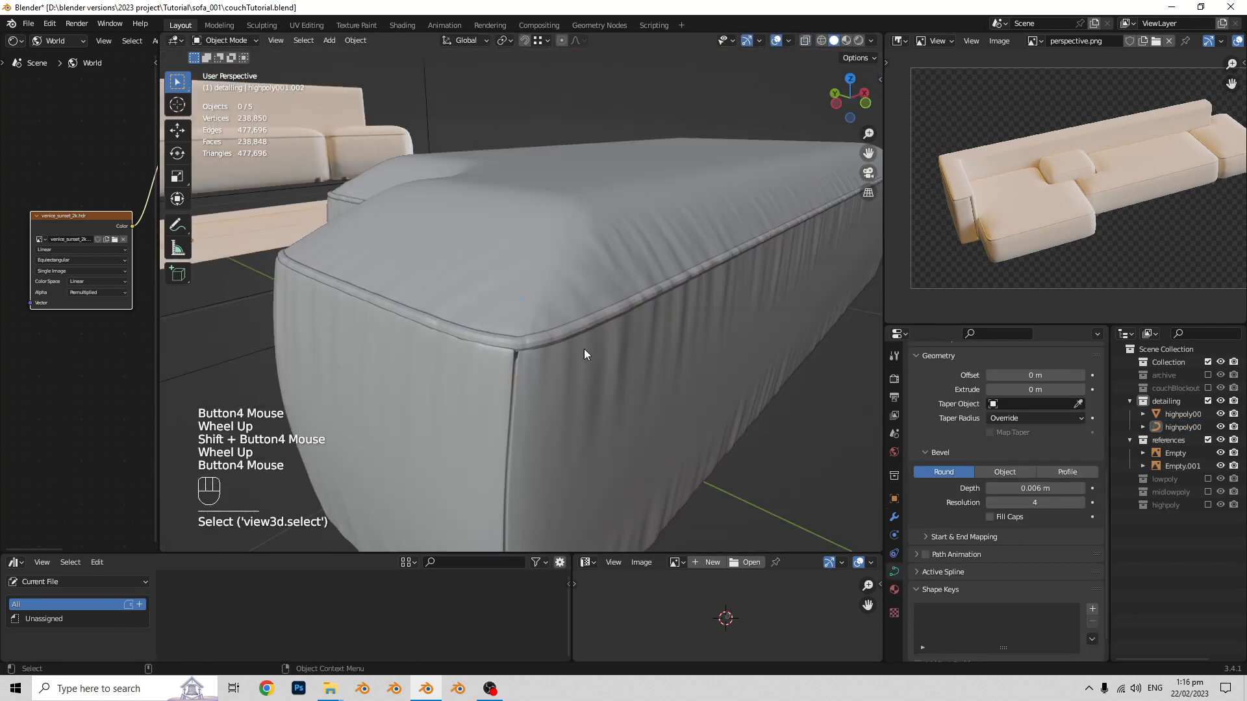
right_click(515, 370)
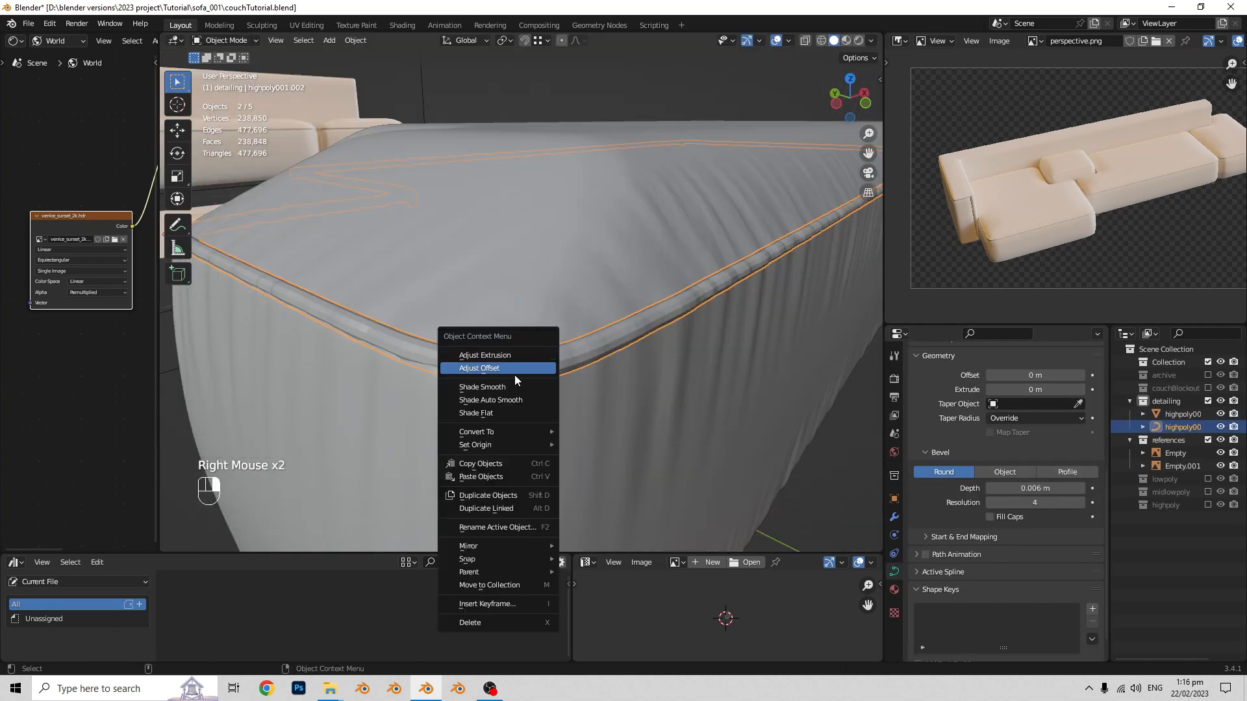
scroll(599, 348, "down", 3)
- Select the sculpted block with its seam piping, duplicate them and place the copy beside the original
middle_click_drag(762, 453, 587, 302)
left_click(613, 340)
left_click(590, 312, "shift")
key("shift+d")
left_click(665, 333)
- Adjust all the control points of the seam piping curve in Edit Mode
key("Tab")
key("a")
left_click(451, 41)
left_click(503, 139)
key("Tab")
left_click(623, 298)
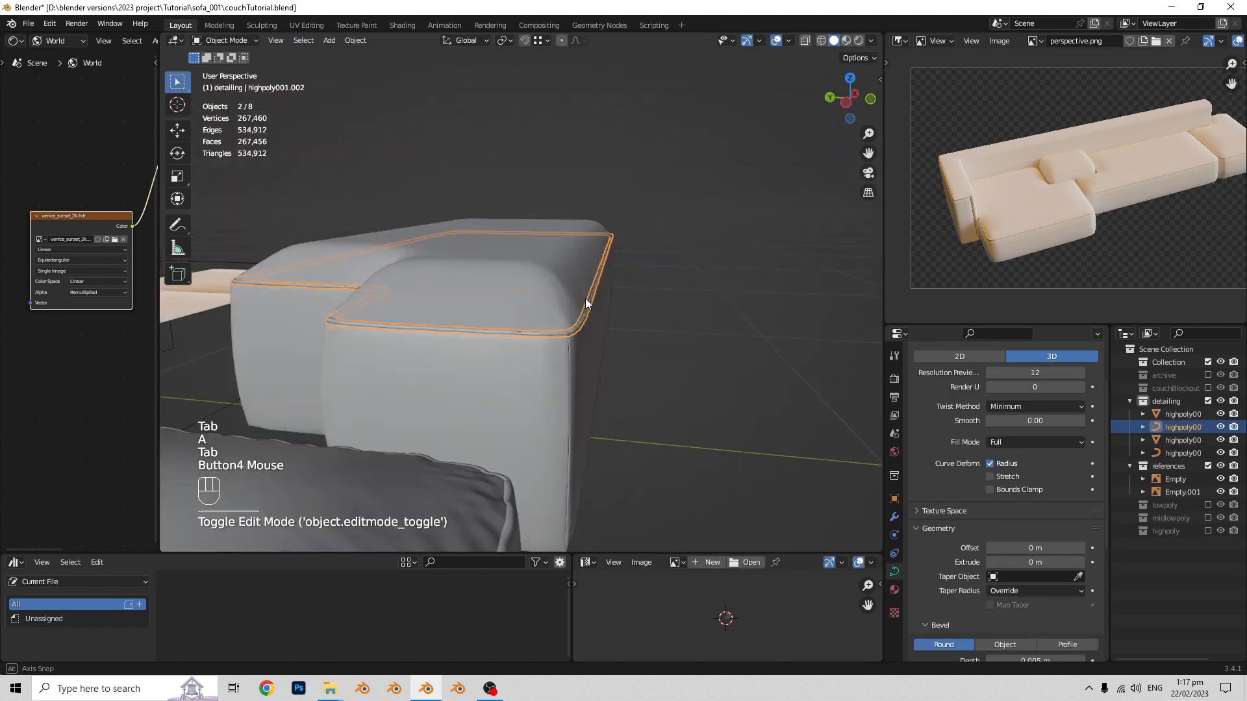
- Apply the transforms of the duplicated block and correct the normals of its whole mesh in Edit Mode
left_click(523, 358)
key("ctrl+a")
left_click(554, 346)
right_click(554, 347)
key("Tab")
key("a")
key("alt+n")
left_click(627, 345)
key("Tab")
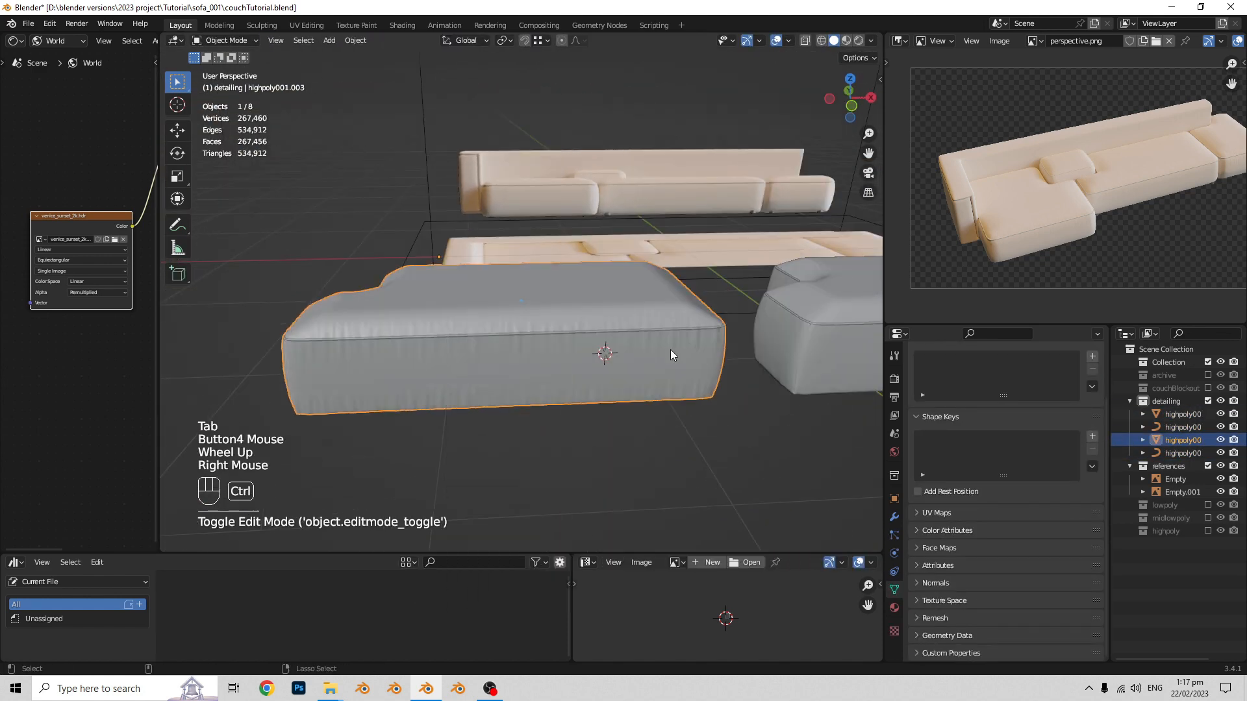
- Apply the duplicated block's transforms and use the 3D cursor to snap the two high-poly blocks onto the same position
key("ctrl+a")
left_click(670, 350)
right_click(502, 373)
key("shift+s")
left_click(542, 386)
left_click(756, 335)
right_click(756, 335)
key("shift+s")
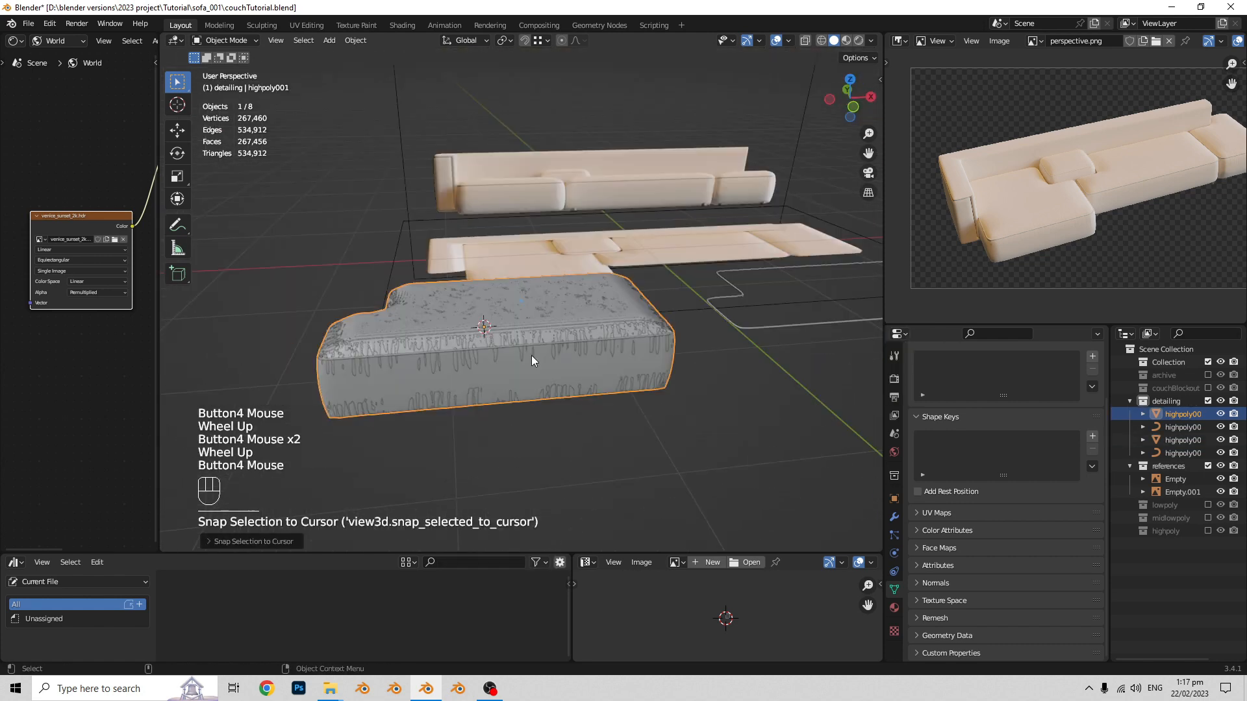
middle_click_drag(532, 356, 641, 305)
- Widen the shader editor and create a new material for the highpoly001 block
left_click_drag(159, 188, 466, 178)
scroll(419, 172, "down", 1)
left_click(28, 24)
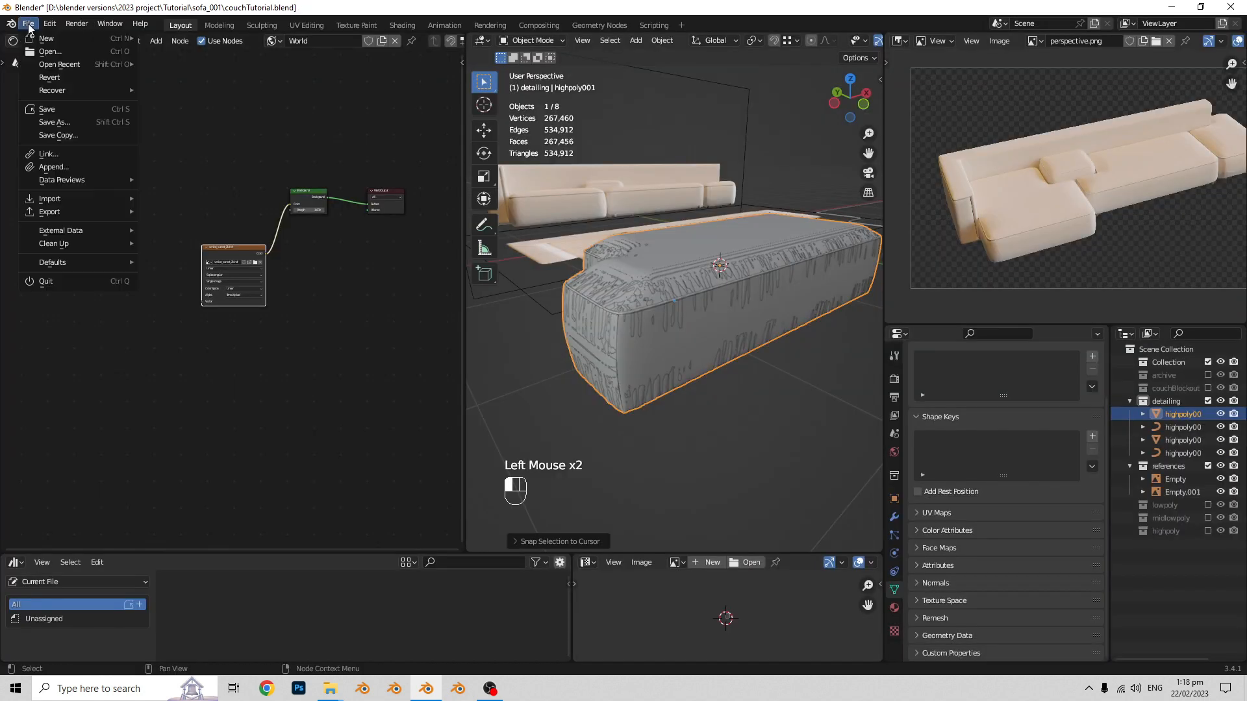
left_click(675, 344)
left_click(894, 608)
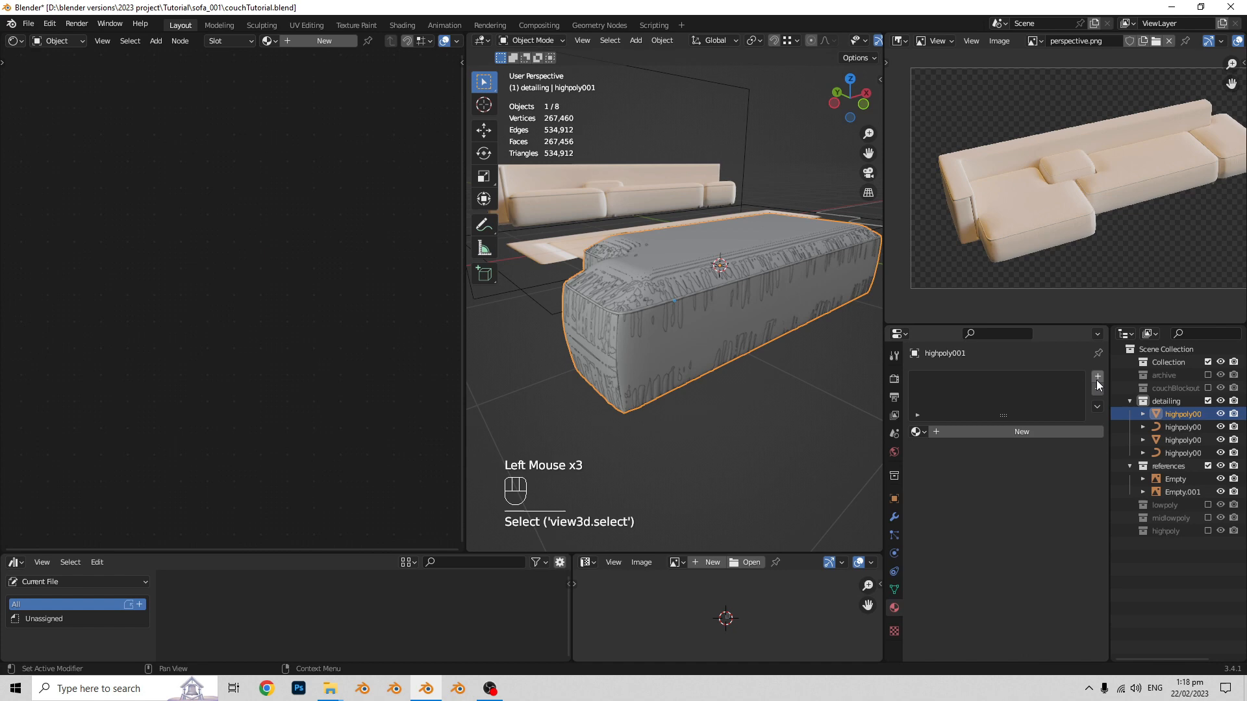
left_click(965, 432)
key("shift+a")
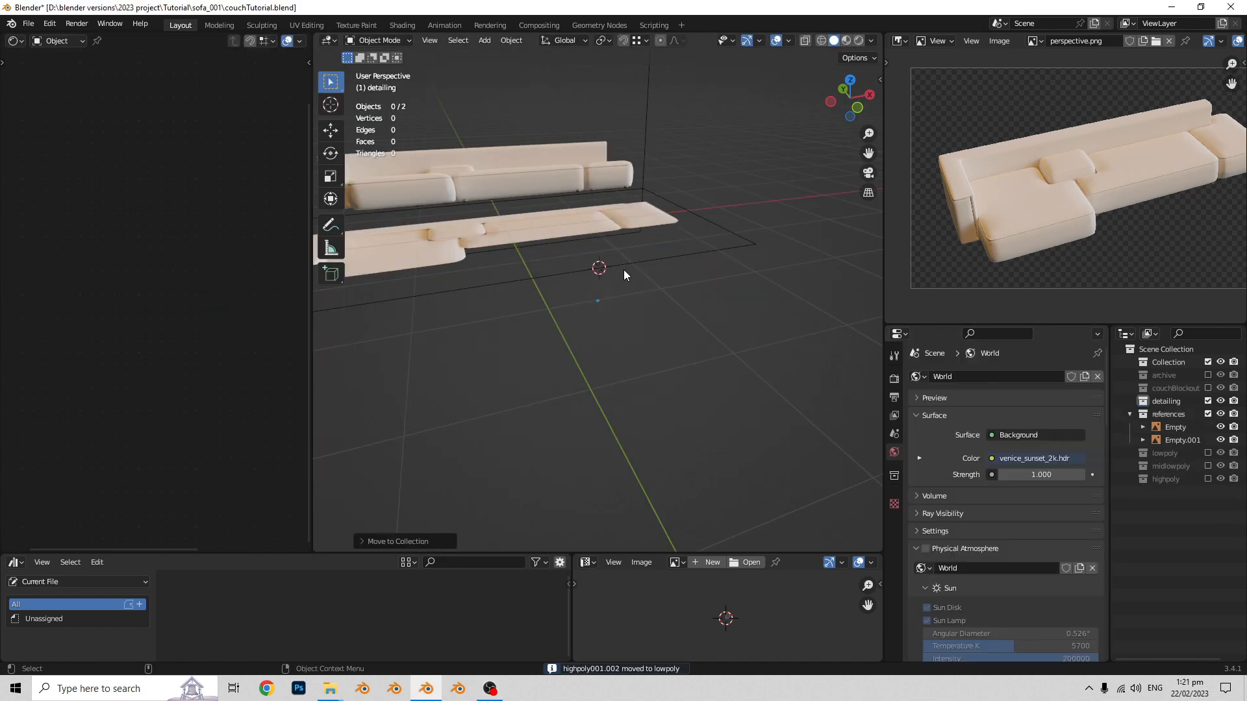
- Move the copied corner seat blockout into the detailing collection and add loop cuts across its mesh
key("m")
left_click(617, 336)
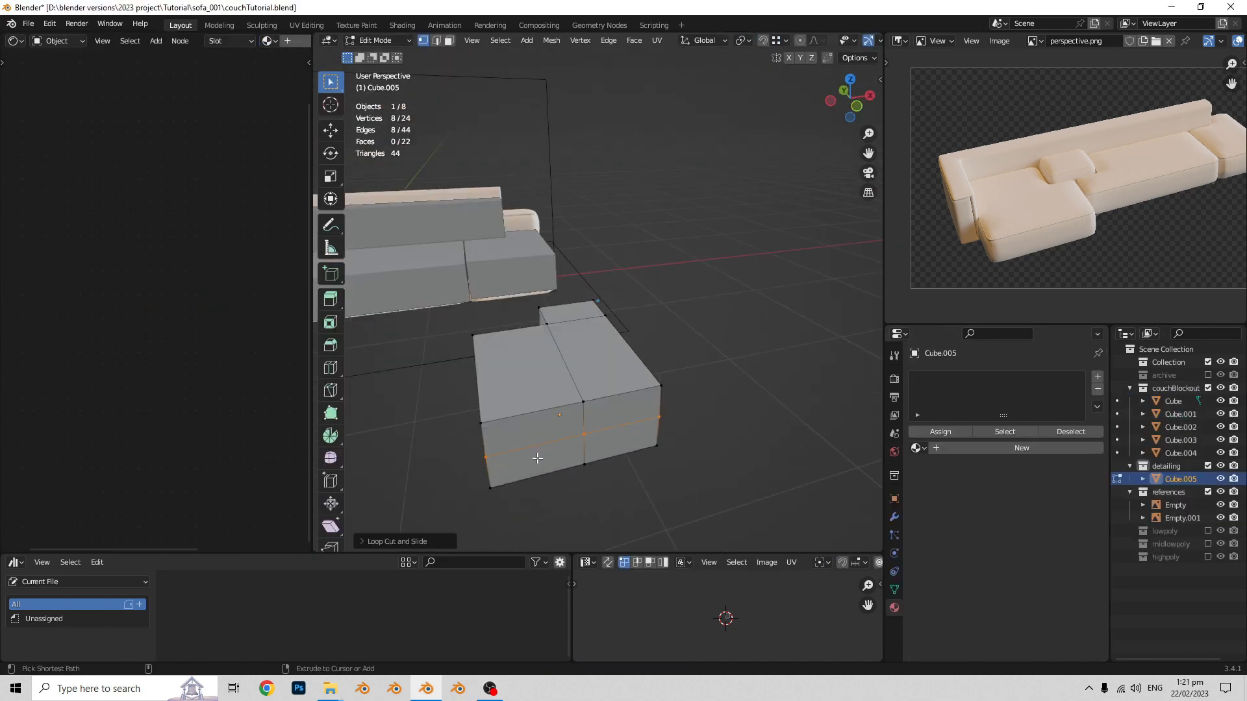
key("ctrl+r")
left_click(657, 408)
key("Tab")
key("KP_1")
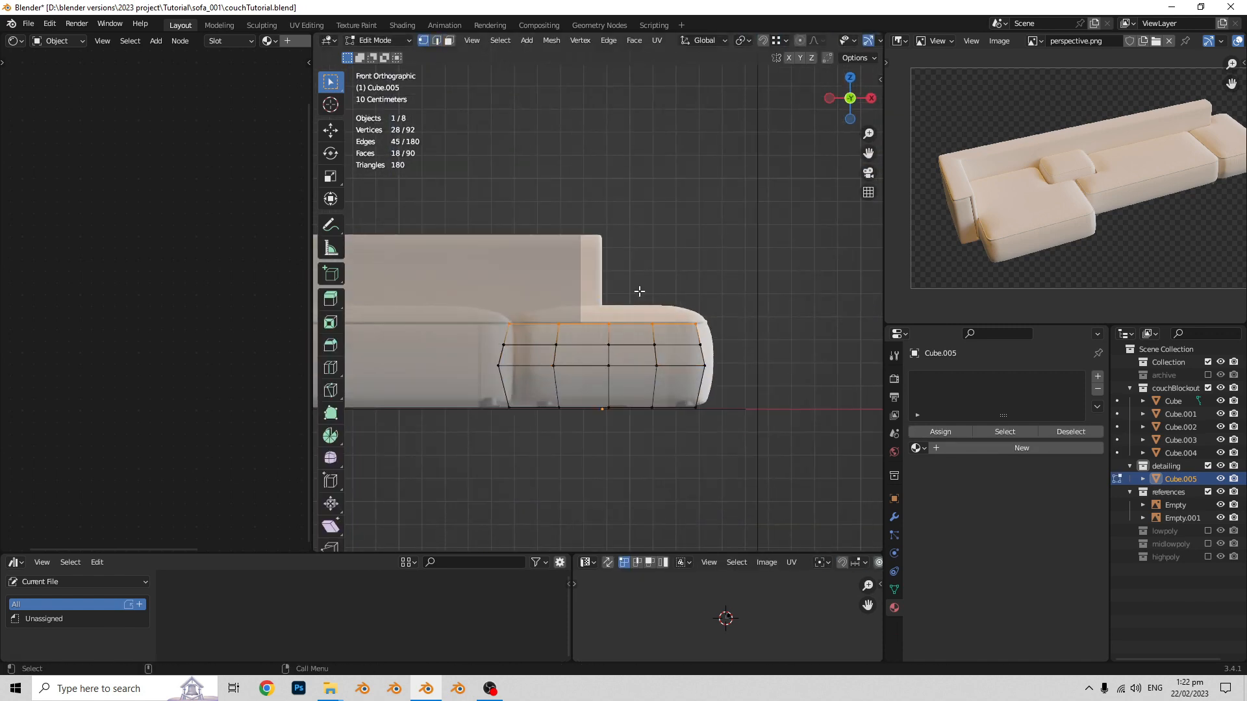
- Apply the object transforms of the shaped corner block
key("Tab")
middle_click_drag(732, 349, 641, 372)
key("Tab")
key("ctrl+a")
middle_click_drag(851, 385, 696, 406)
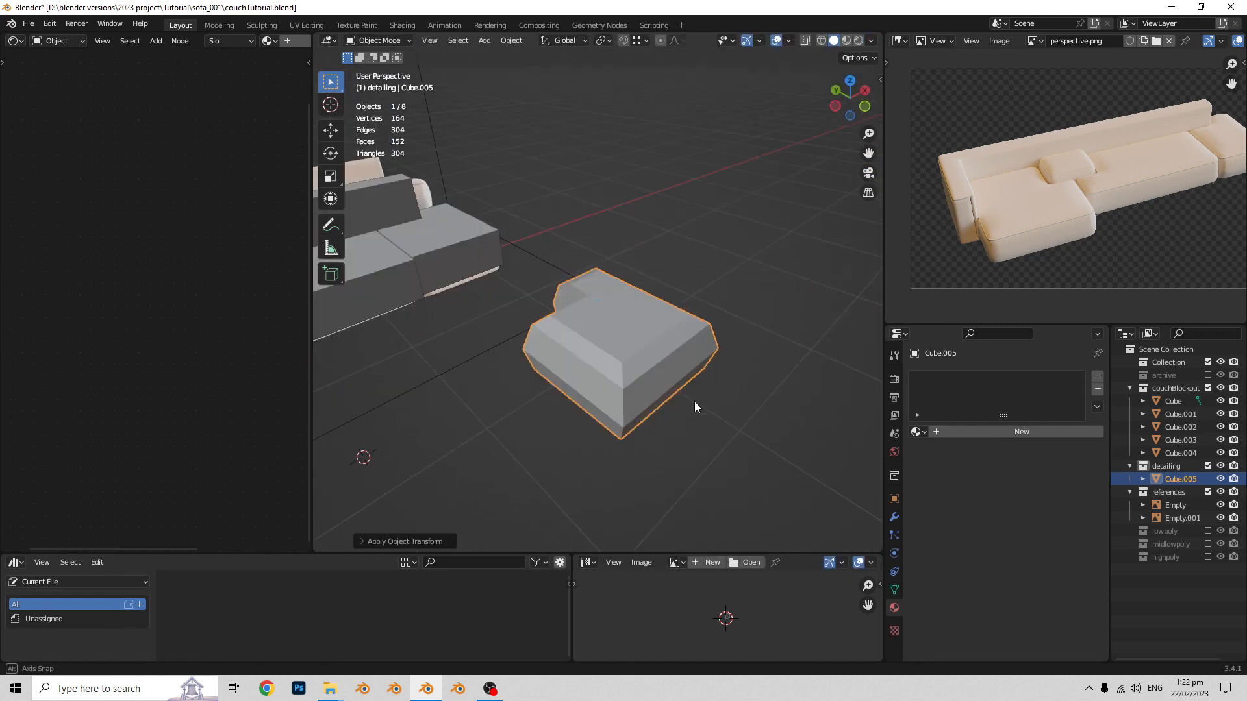
- Move the selected geometry of the corner block along the Y axis in Edit Mode
key("Tab")
middle_click_drag(629, 370, 715, 383)
key("g")
key("y")
left_click(574, 510)
key("Tab")
key("Tab")
- Bevel the edge loop around the corner block's upper rim to form a thin seam strip
left_click(593, 341, "alt")
key("ctrl+b")
left_click(585, 335)
middle_click_drag(585, 334, 648, 315, "alt")
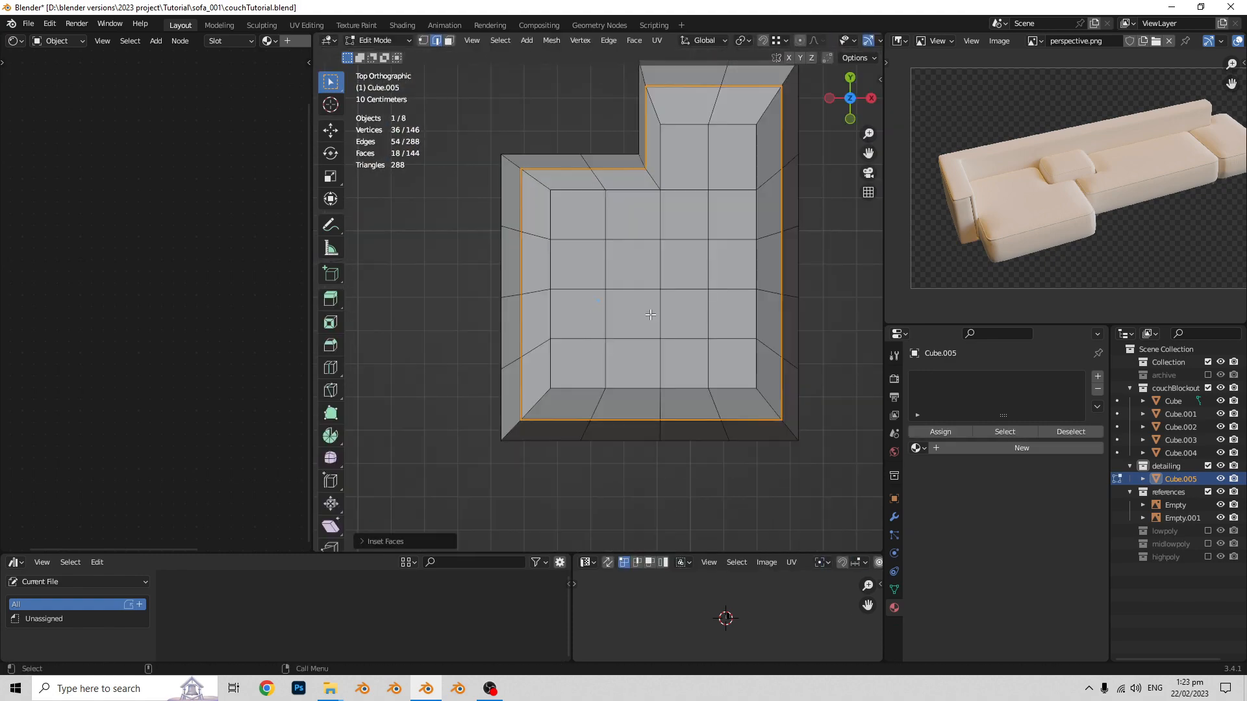
- Extrude the thin face strip around the corner block's upper rim and scale it to shape the seam
key("alt+z")
key("e")
key("s")
left_click(626, 239)
mouse_move(626, 239)
middle_mouse_down()
mouse_move(801, 336)
mouse_move(648, 315)
mouse_move(737, 326)
middle_mouse_up()
key("Tab")
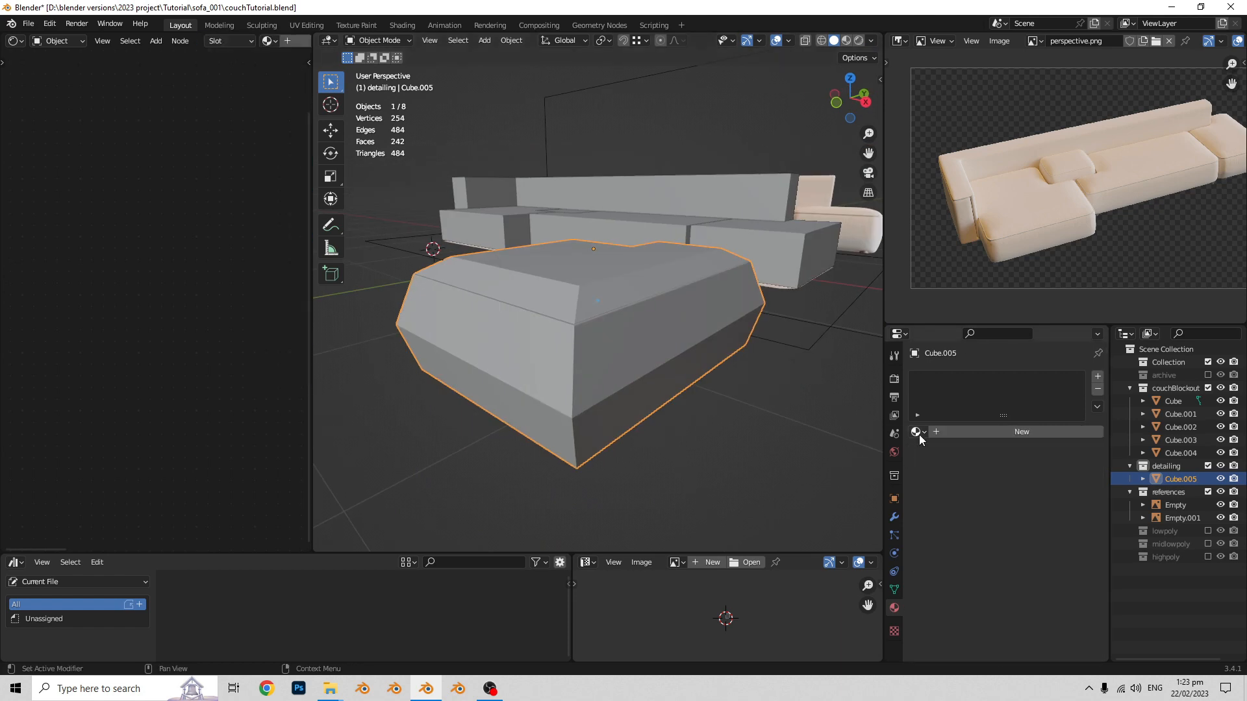
- Assign the couch_001 material to the corner block and add a Subdivision modifier with viewport level 2
left_click(918, 432)
left_click(950, 449)
left_click(894, 518)
left_click(974, 376)
double_click(1023, 433)
type("2")
- Shade the corner block smooth and apply its Subdivision modifier
right_click(628, 326)
left_click(628, 339)
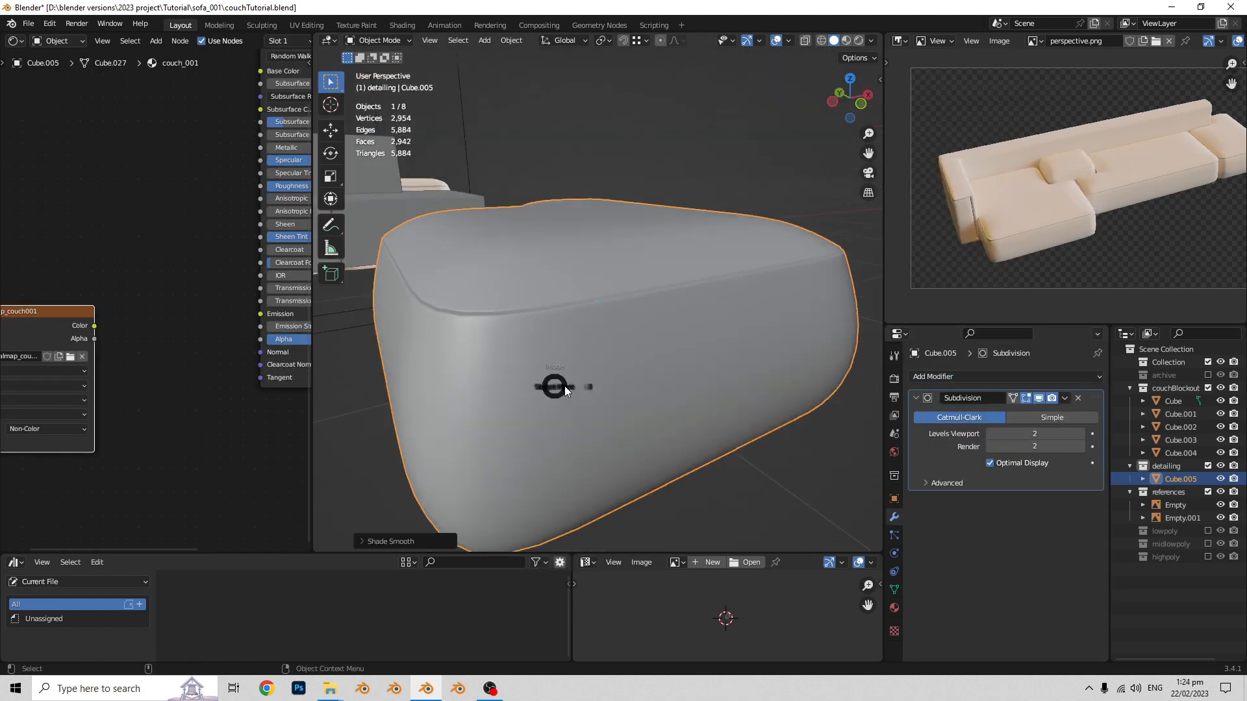
key("Tab")
middle_click_drag(551, 384, 602, 424)
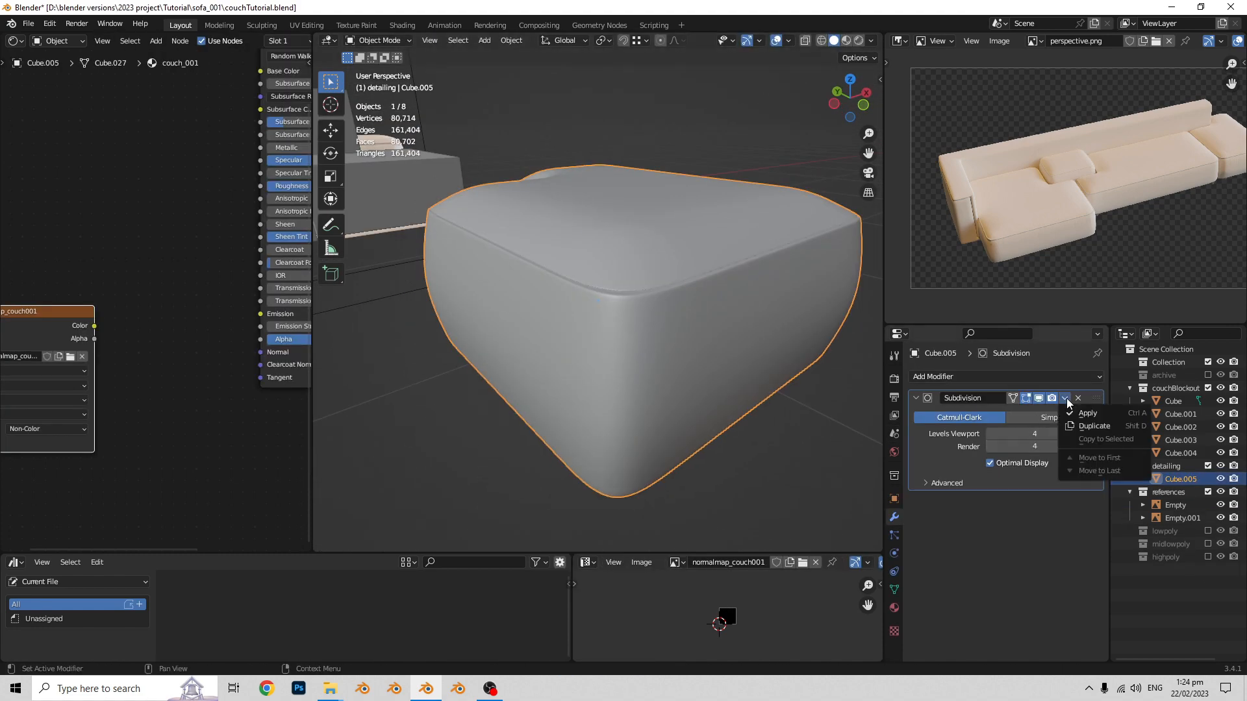
left_click(1088, 413)
key("n")
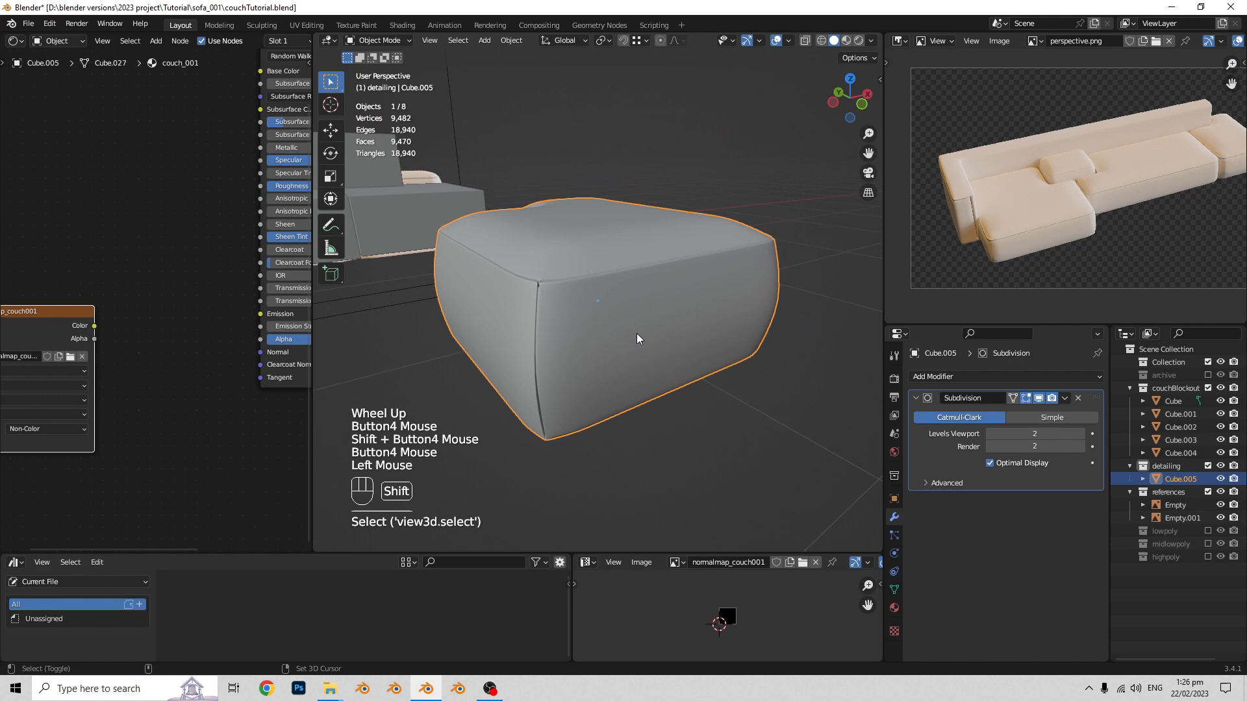
- Raise the corner block's viewport subdivision level and open the mesh of its sculpted duplicate for editing
left_click(1081, 438)
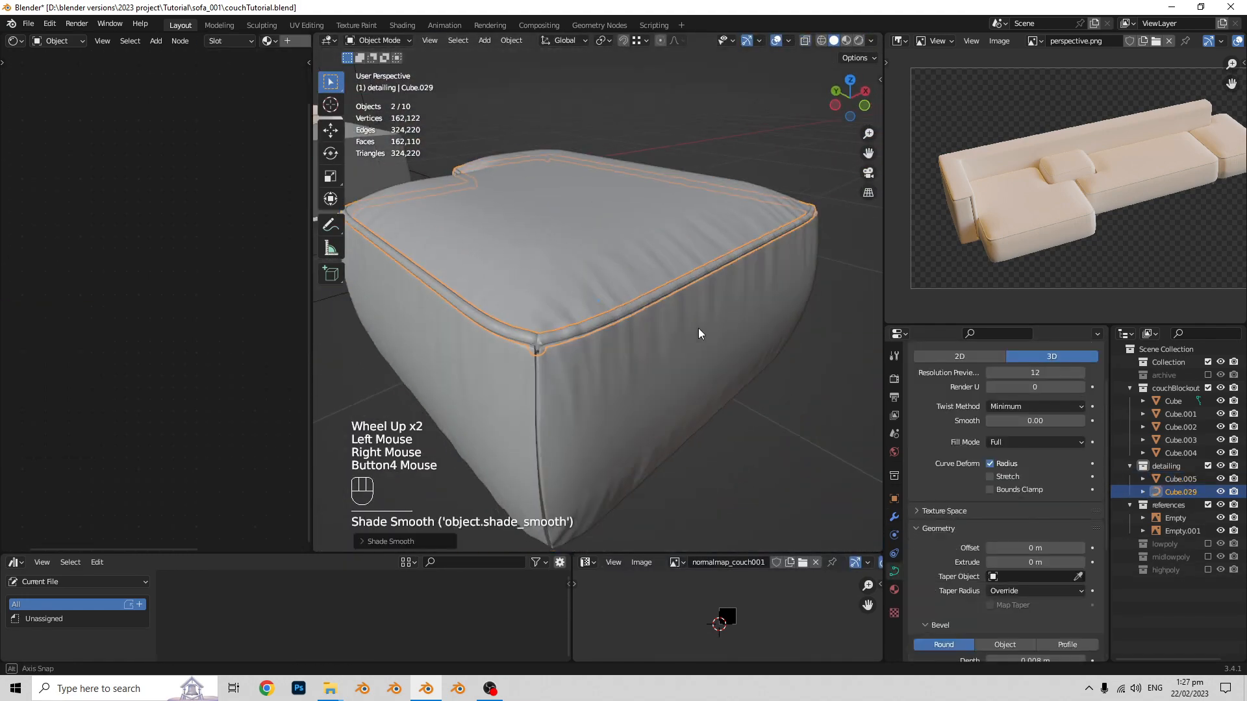
left_click(640, 340)
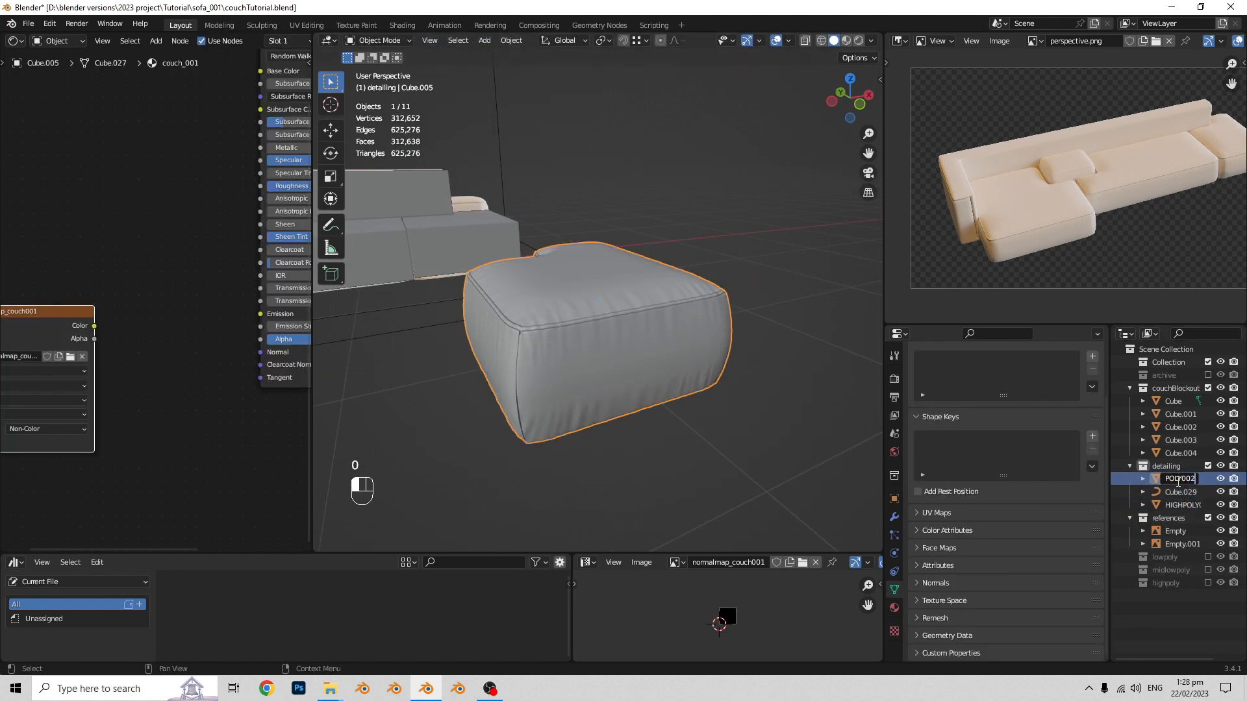
key("Tab")
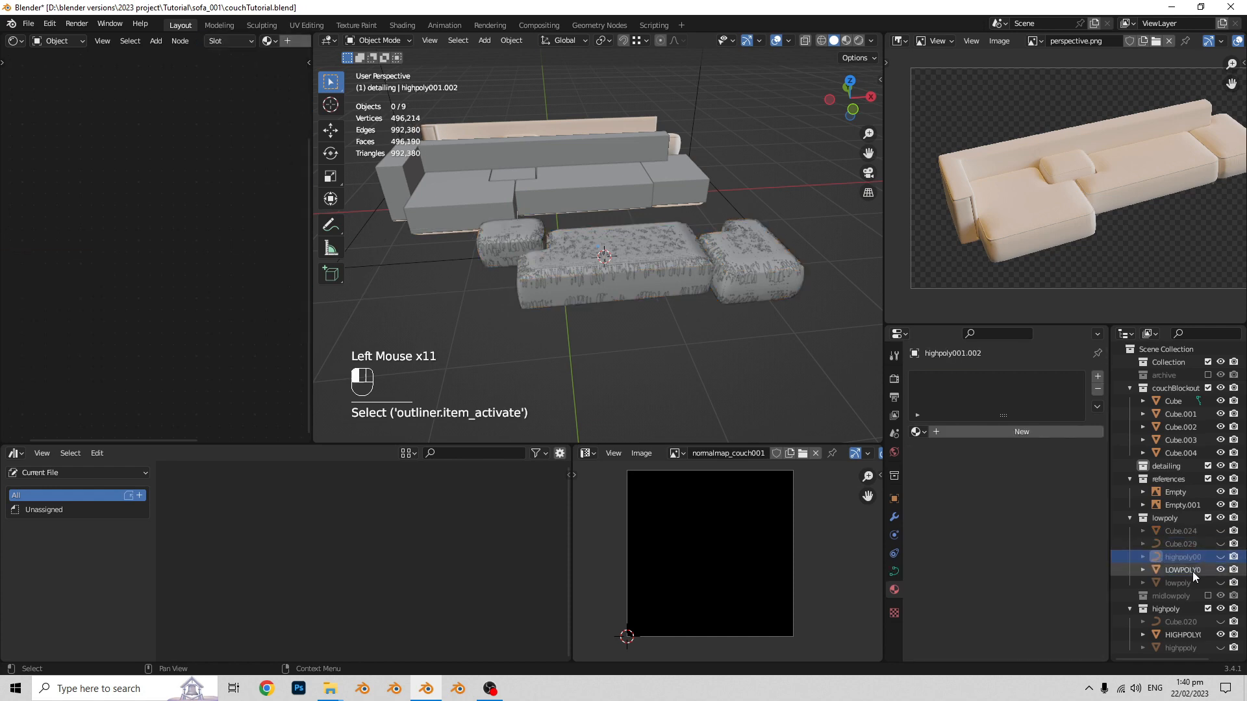
- Select the low-poly couch LOWPOLY002 together with its high-poly version and bake the normal map in Cycles
left_click(1198, 580)
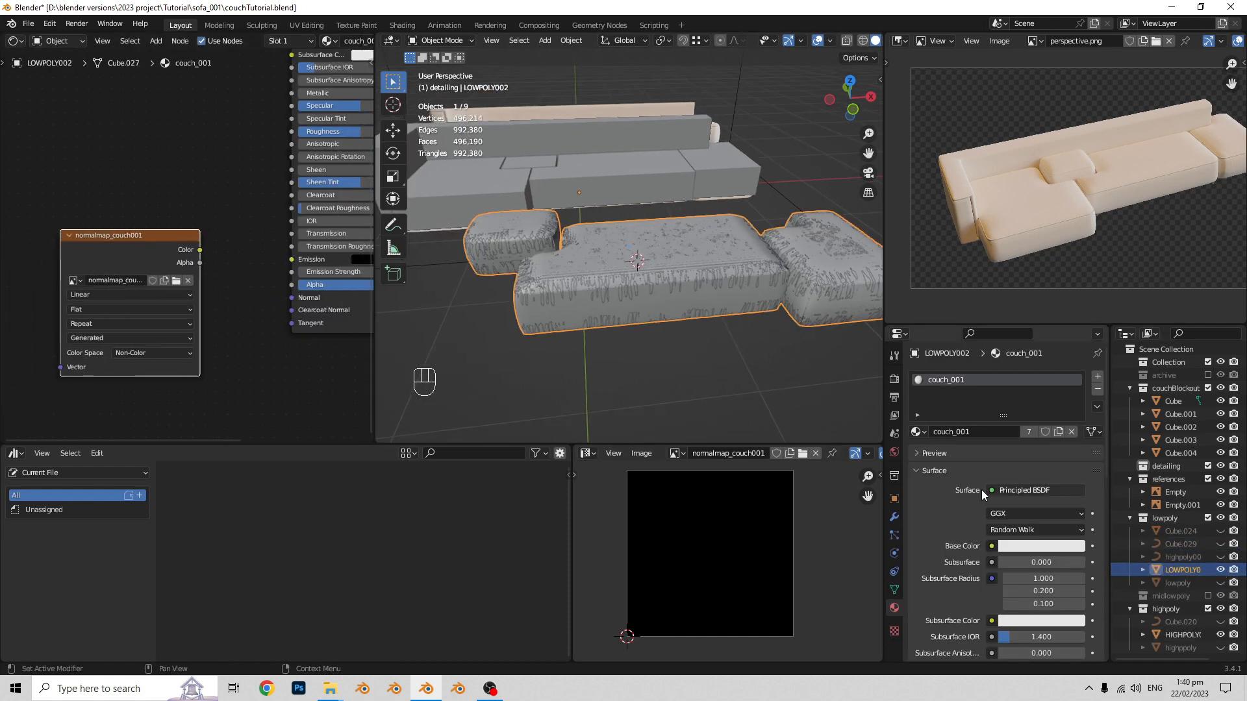
left_click(1182, 570, "ctrl")
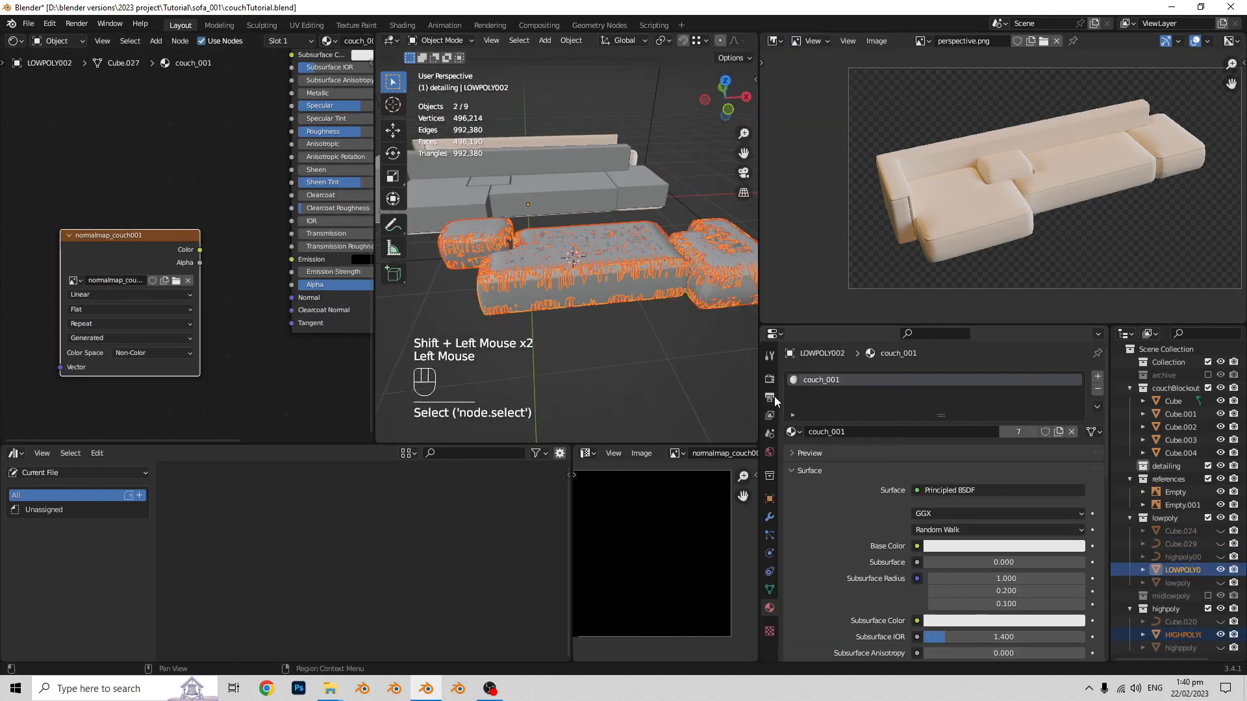
scroll(980, 509, "down", 7)
scroll(991, 455, "up", 7)
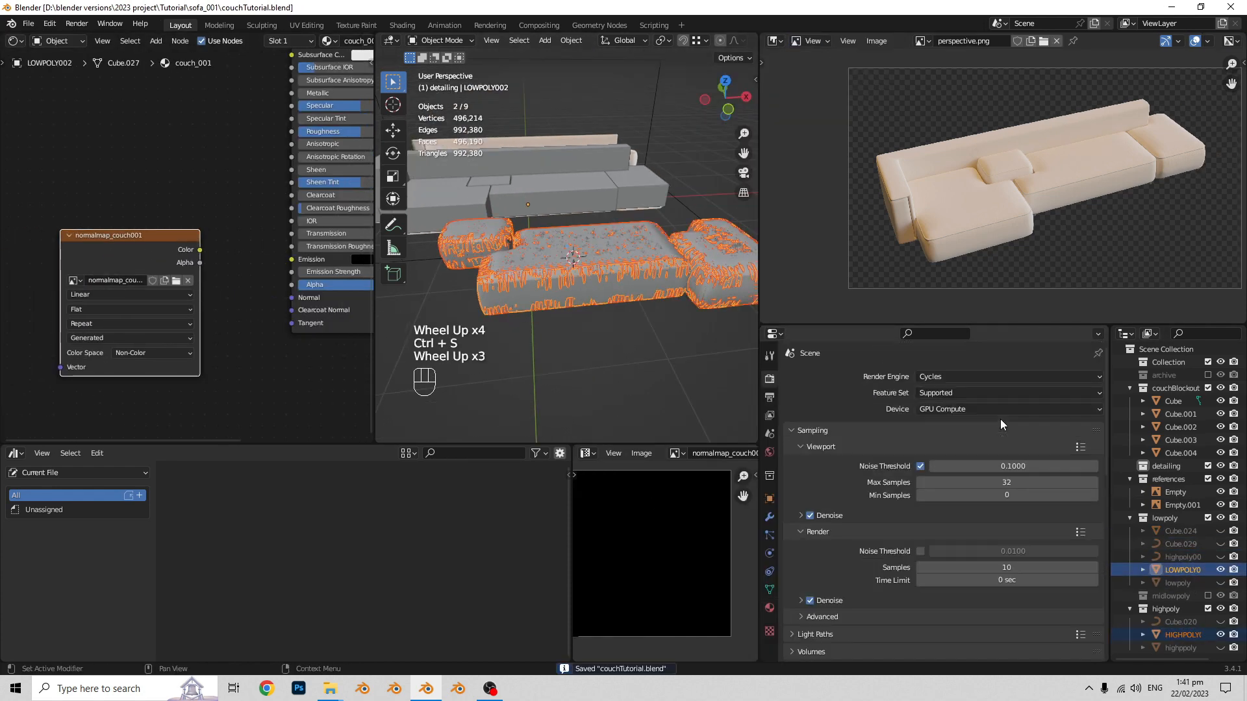
scroll(999, 418, "down", 5)
left_click(1000, 413)
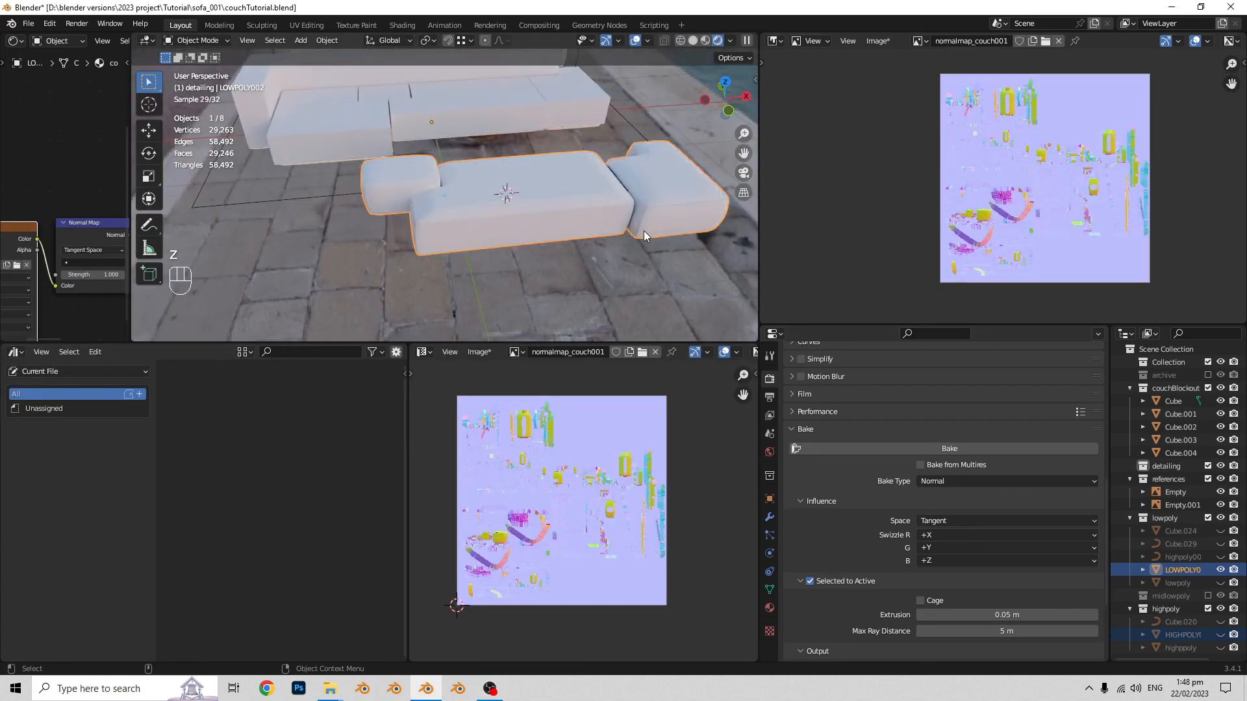
scroll(606, 217, "up", 3)
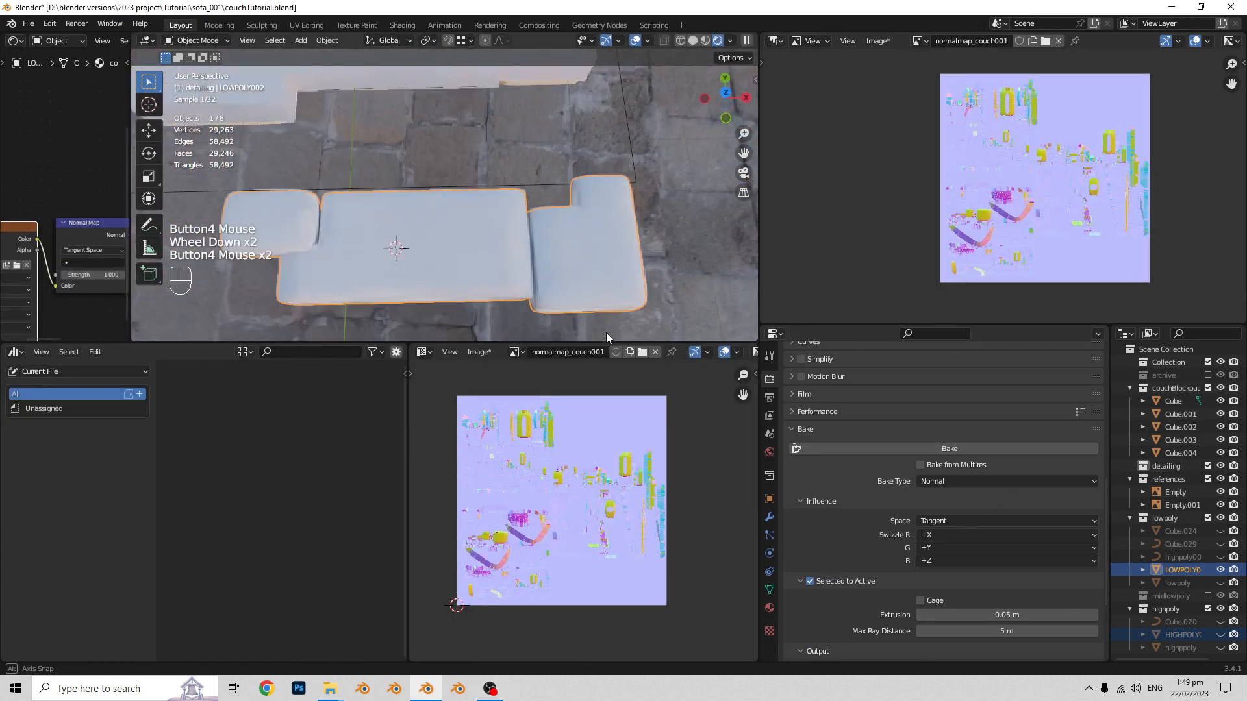
- Select the small cushion of LOWPOLY002 as linked geometry in Edit Mode
scroll(476, 252, "up", 2)
key("s")
key("l")
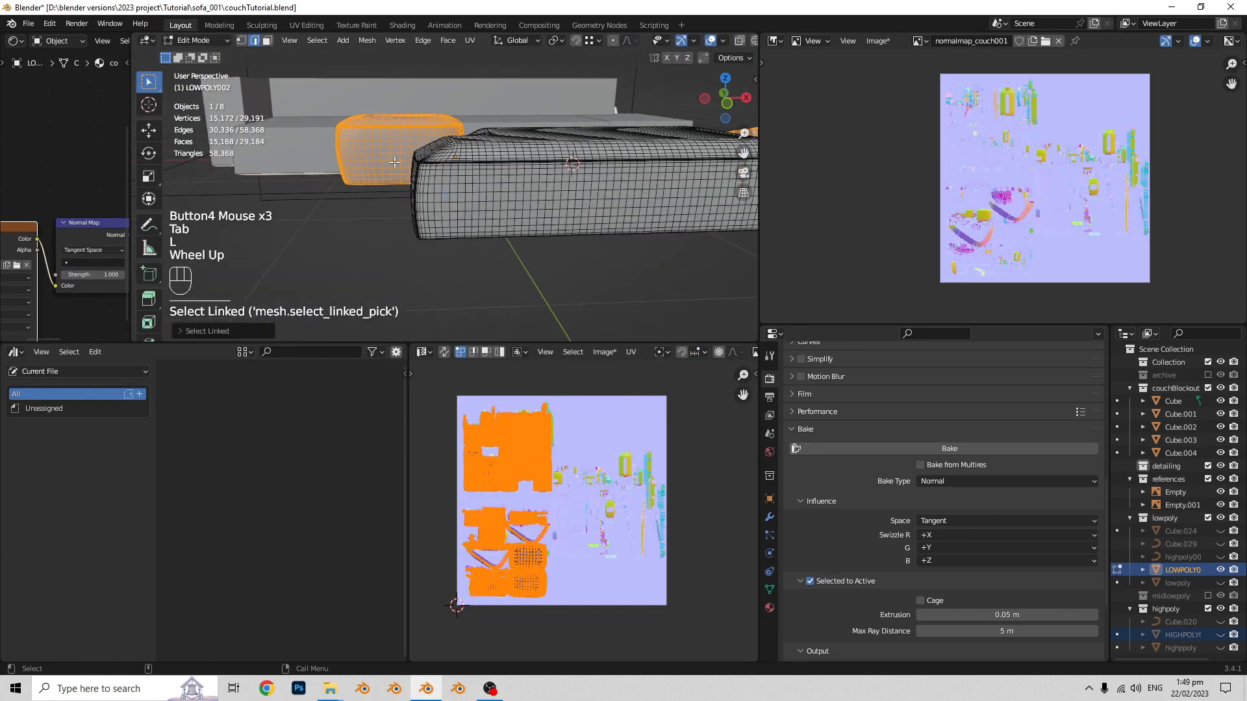
key("Tab")
- Unhide the lowpoly seat object and reposition the selected couch part beside its neighbour
scroll(493, 195, "down", 2)
left_click(1220, 584)
left_click(381, 218)
scroll(381, 219, "up", 2)
key("g")
left_click(390, 210)
scroll(497, 224, "down", 3)
middle_click_drag(501, 224, 467, 227, "shift")
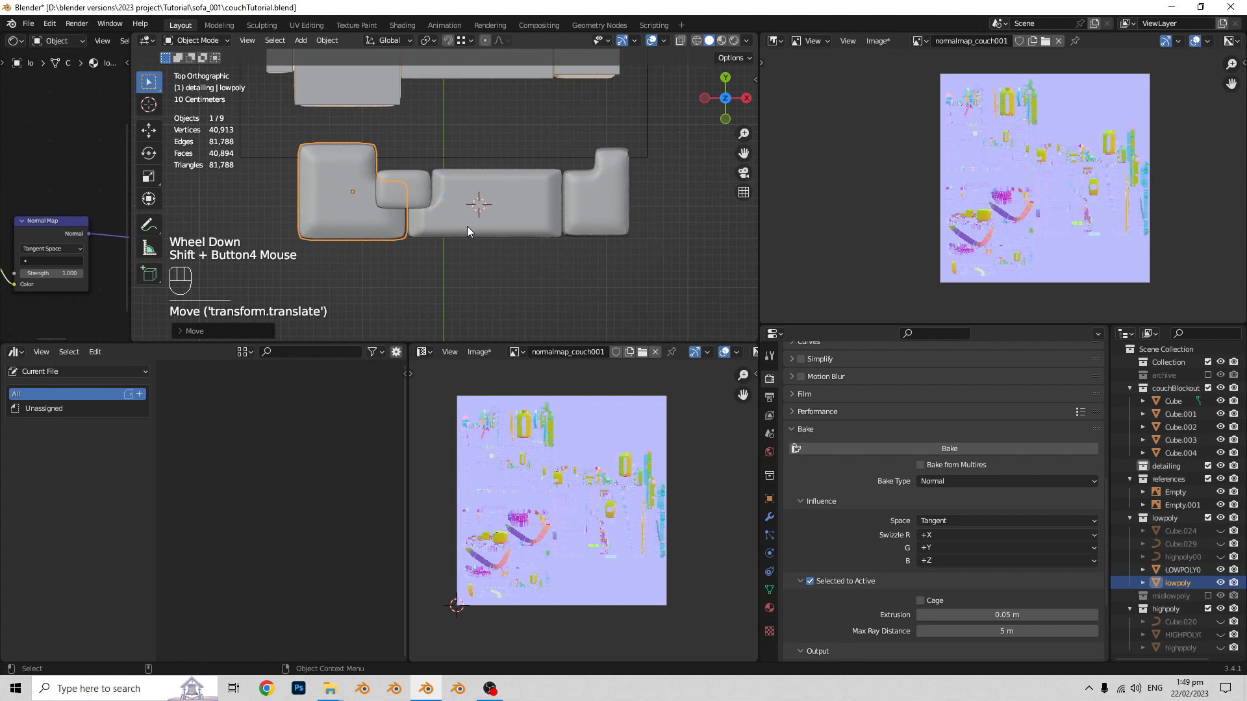
- Set the origin of LOWPOLY002 to its geometry
left_click(551, 221)
key("Tab")
key("Tab")
- Try to scale up LOWPOLY002 and place it against the chaise block in top view
key("s")
left_click(583, 231)
key("g")
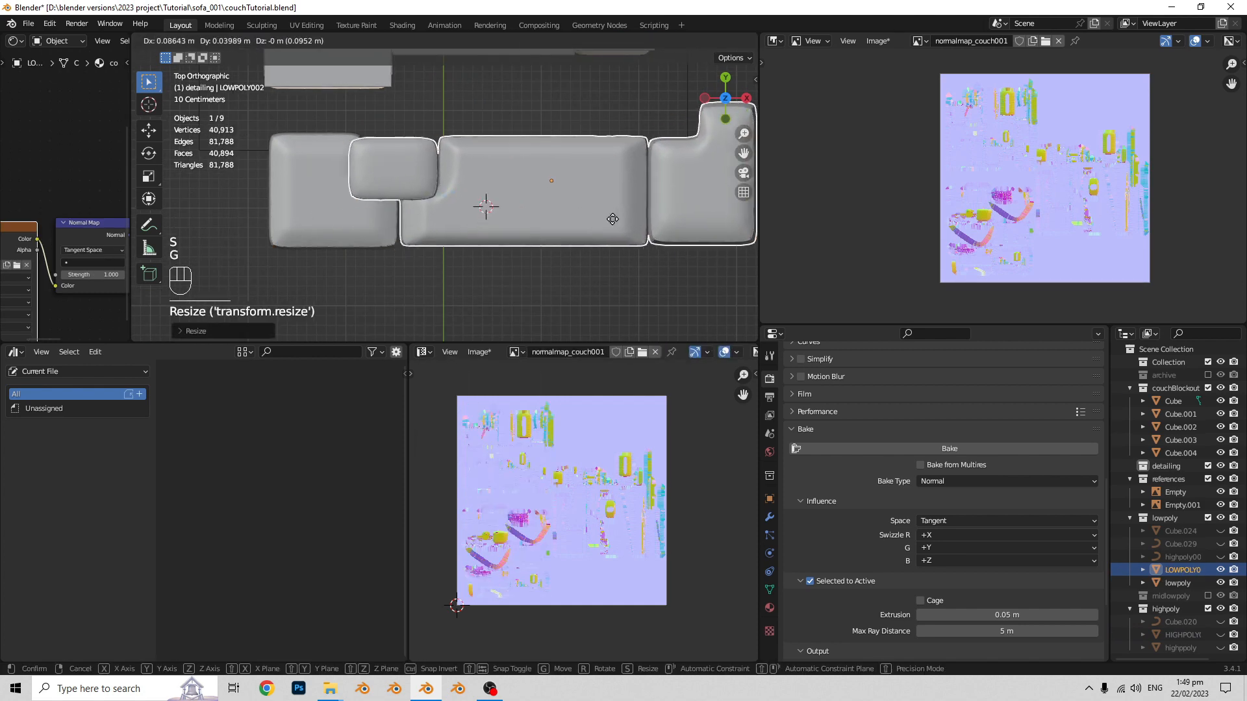
left_click(612, 220)
middle_click_drag(584, 217, 610, 231, "shift")
key("Tab")
key("l")
key("Tab")
scroll(480, 208, "down", 1)
middle_click_drag(464, 266, 469, 193)
scroll(469, 193, "up", 1)
scroll(422, 195, "up", 3)
key("ctrl+z")
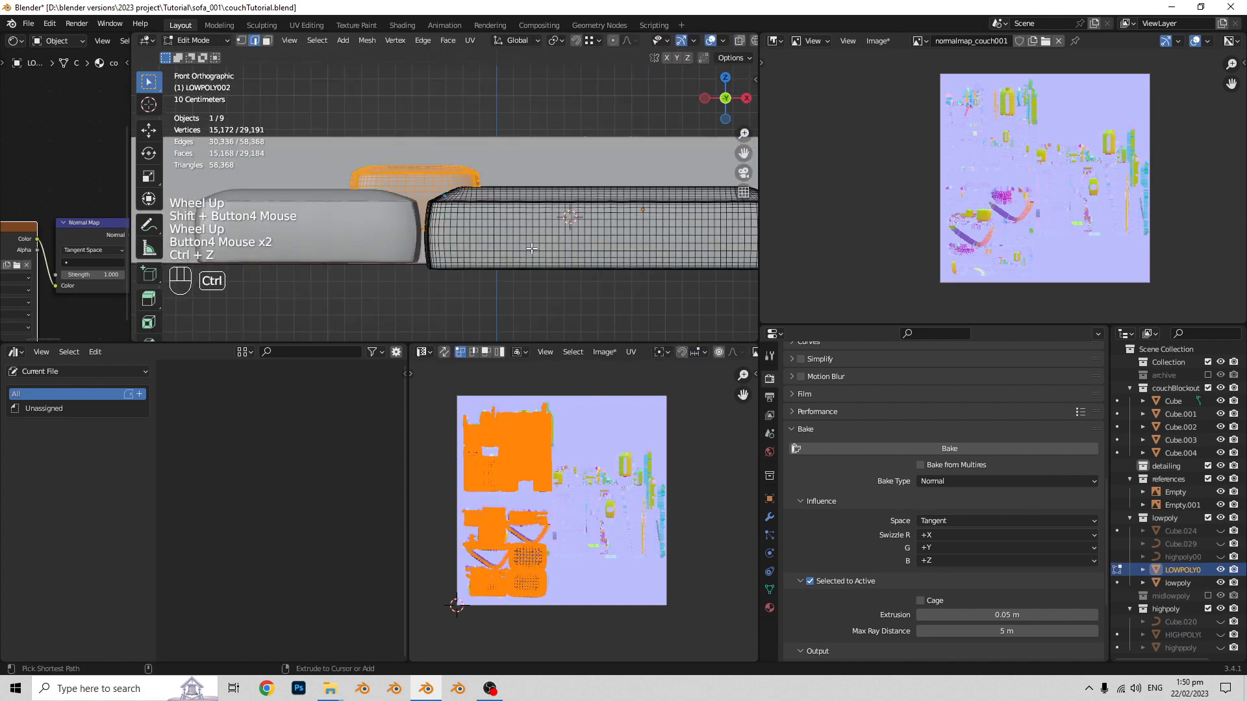
key("ctrl+z")
- Move LOWPOLY002 in top view so its back edge lines up with the chaise block
scroll(465, 104, "down", 5)
left_click(436, 174)
left_click(477, 224)
scroll(476, 224, "up", 2)
key("g")
left_click(490, 275)
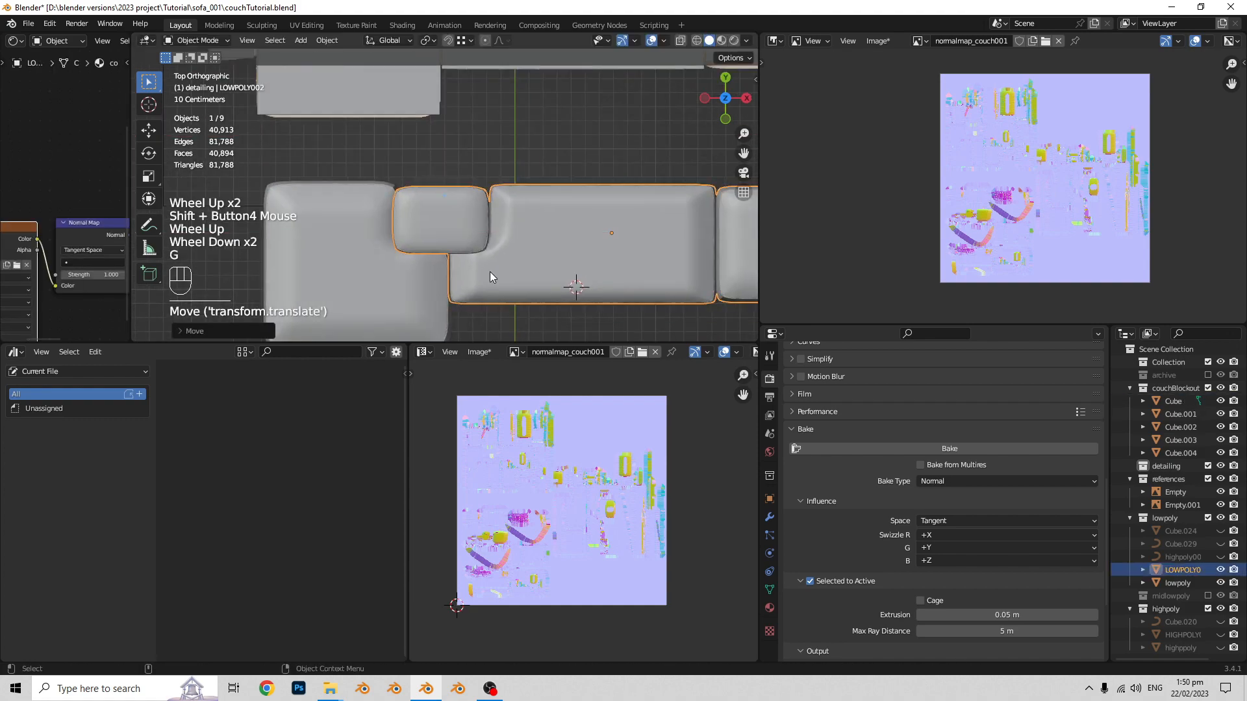
middle_click_drag(491, 275, 539, 214)
- Enlarge the 3D viewport and shader editor, and switch the viewport to Rendered shading
left_click(552, 285)
middle_click_drag(552, 286, 566, 121)
left_click_drag(578, 343, 584, 532)
key("z")
left_click(581, 383)
left_click_drag(131, 363, 261, 361)
left_click(429, 302)
scroll(404, 334, "up", 2)
middle_click_drag(494, 292, 480, 266)
- Show the World nodes in the shader editor and replace the environment image with park_parking_2k.exr
left_click(60, 41)
left_click(55, 69)
left_click(153, 174)
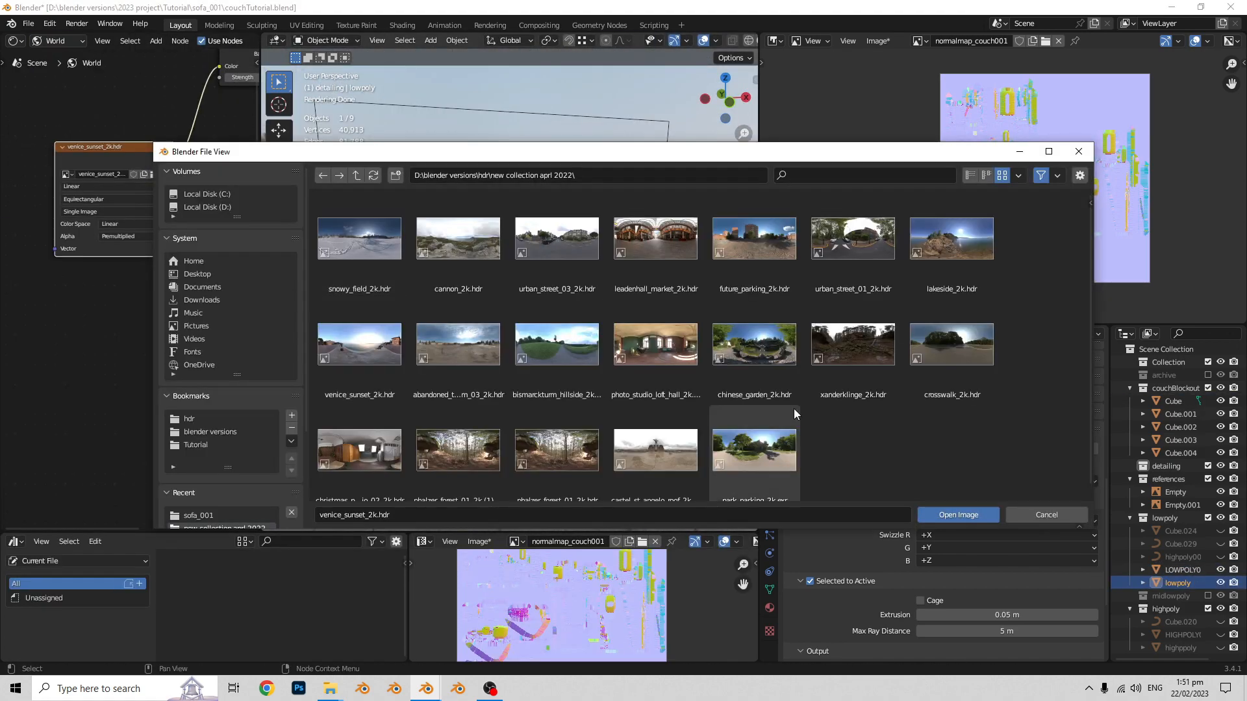
double_click(757, 438)
scroll(540, 407, "down", 3)
middle_click_drag(540, 407, 494, 389)
middle_click_drag(493, 390, 570, 352, "shift")
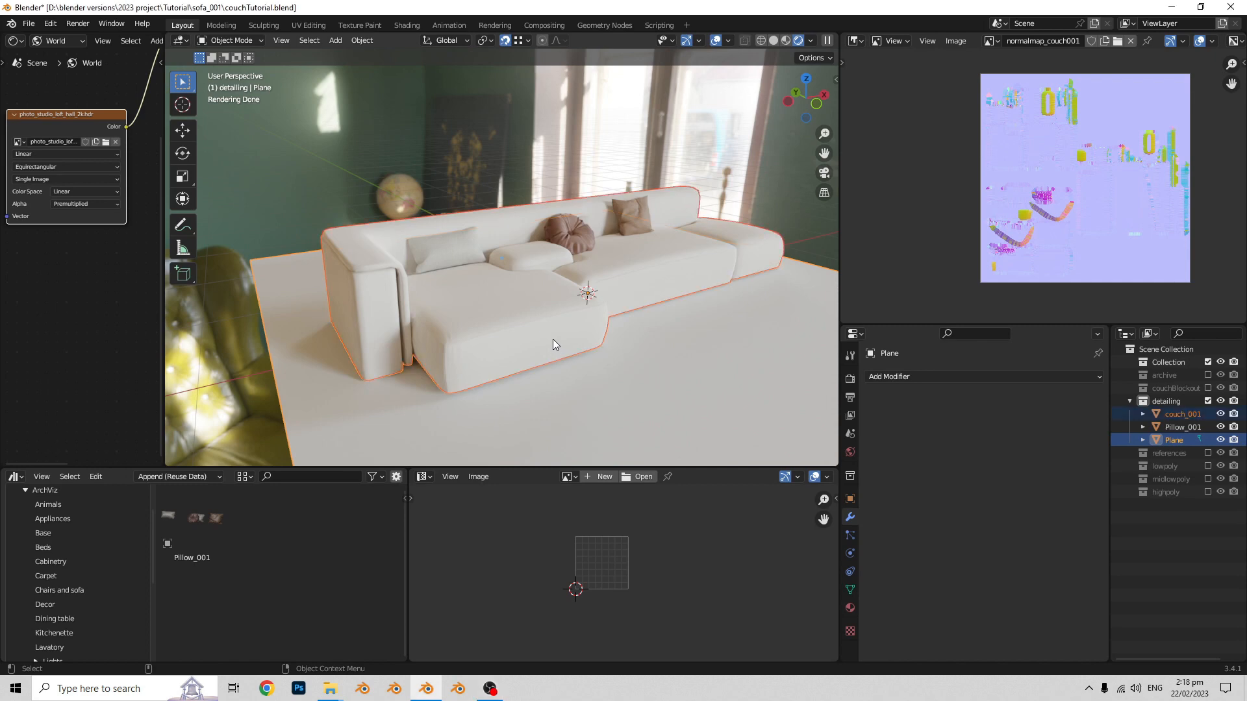
- Enable the wireframe overlay in the viewport to show the finished couch's topology
left_click(728, 42)
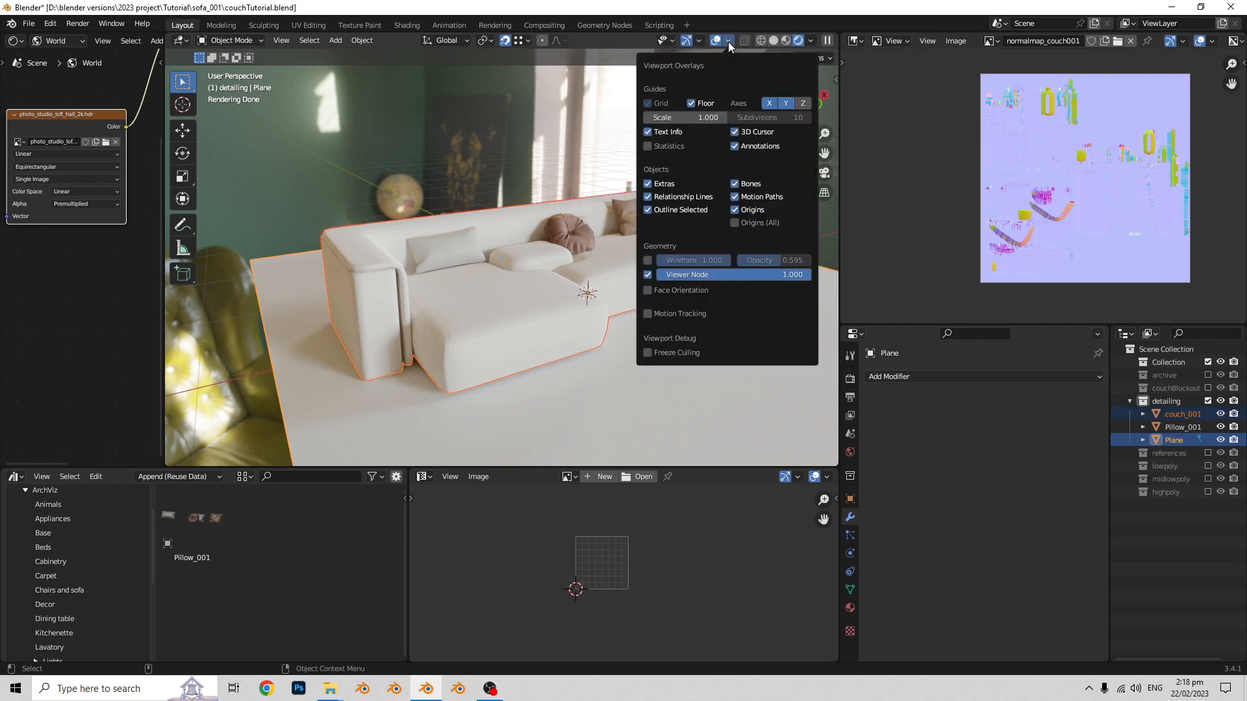
left_click(655, 261)
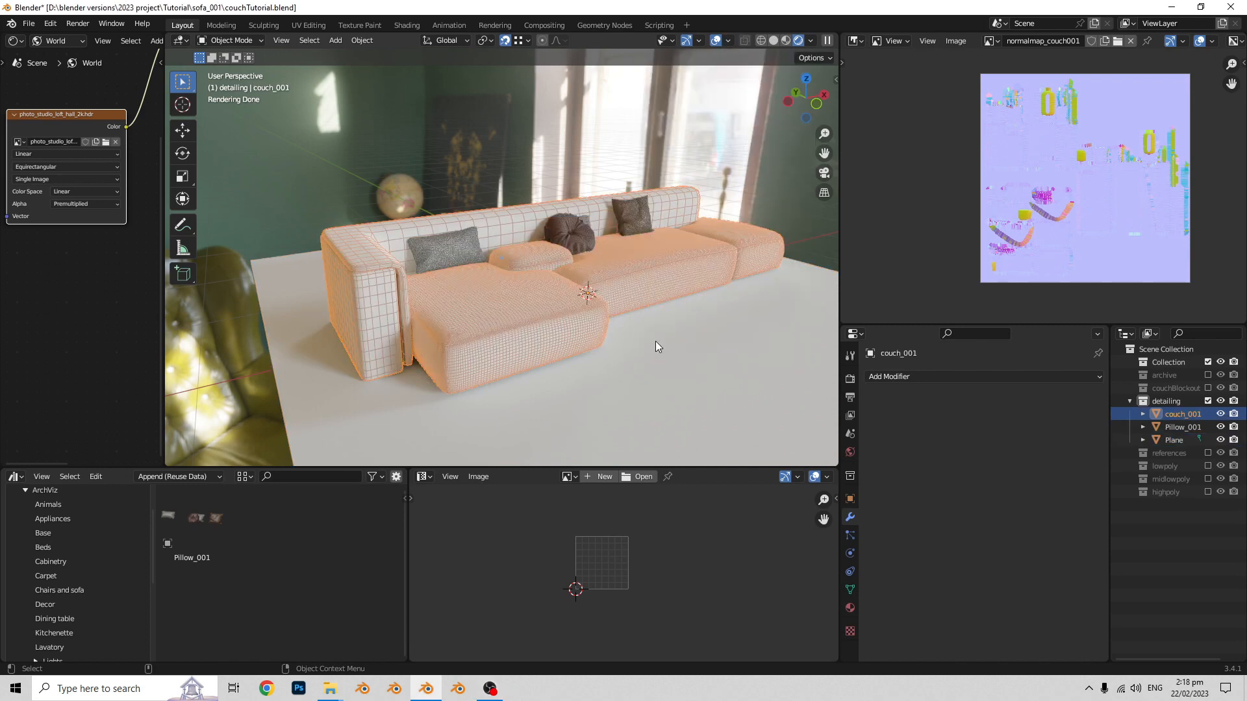
middle_click_drag(655, 341, 574, 337)
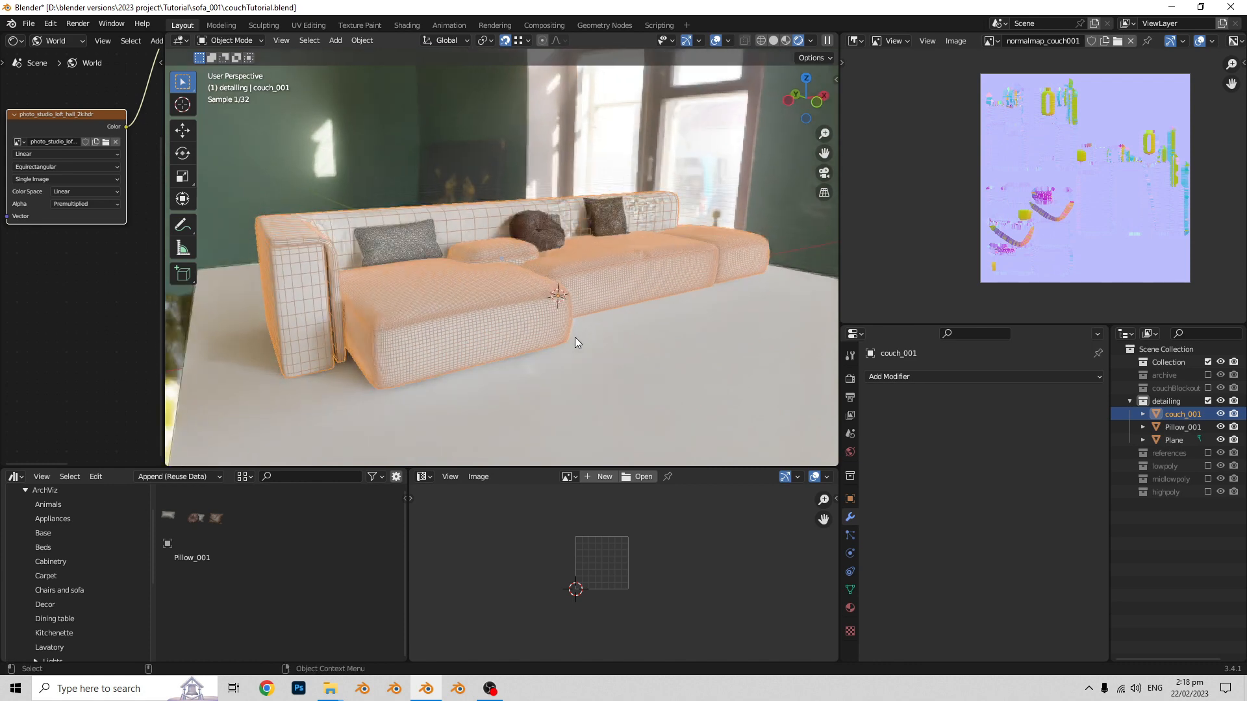